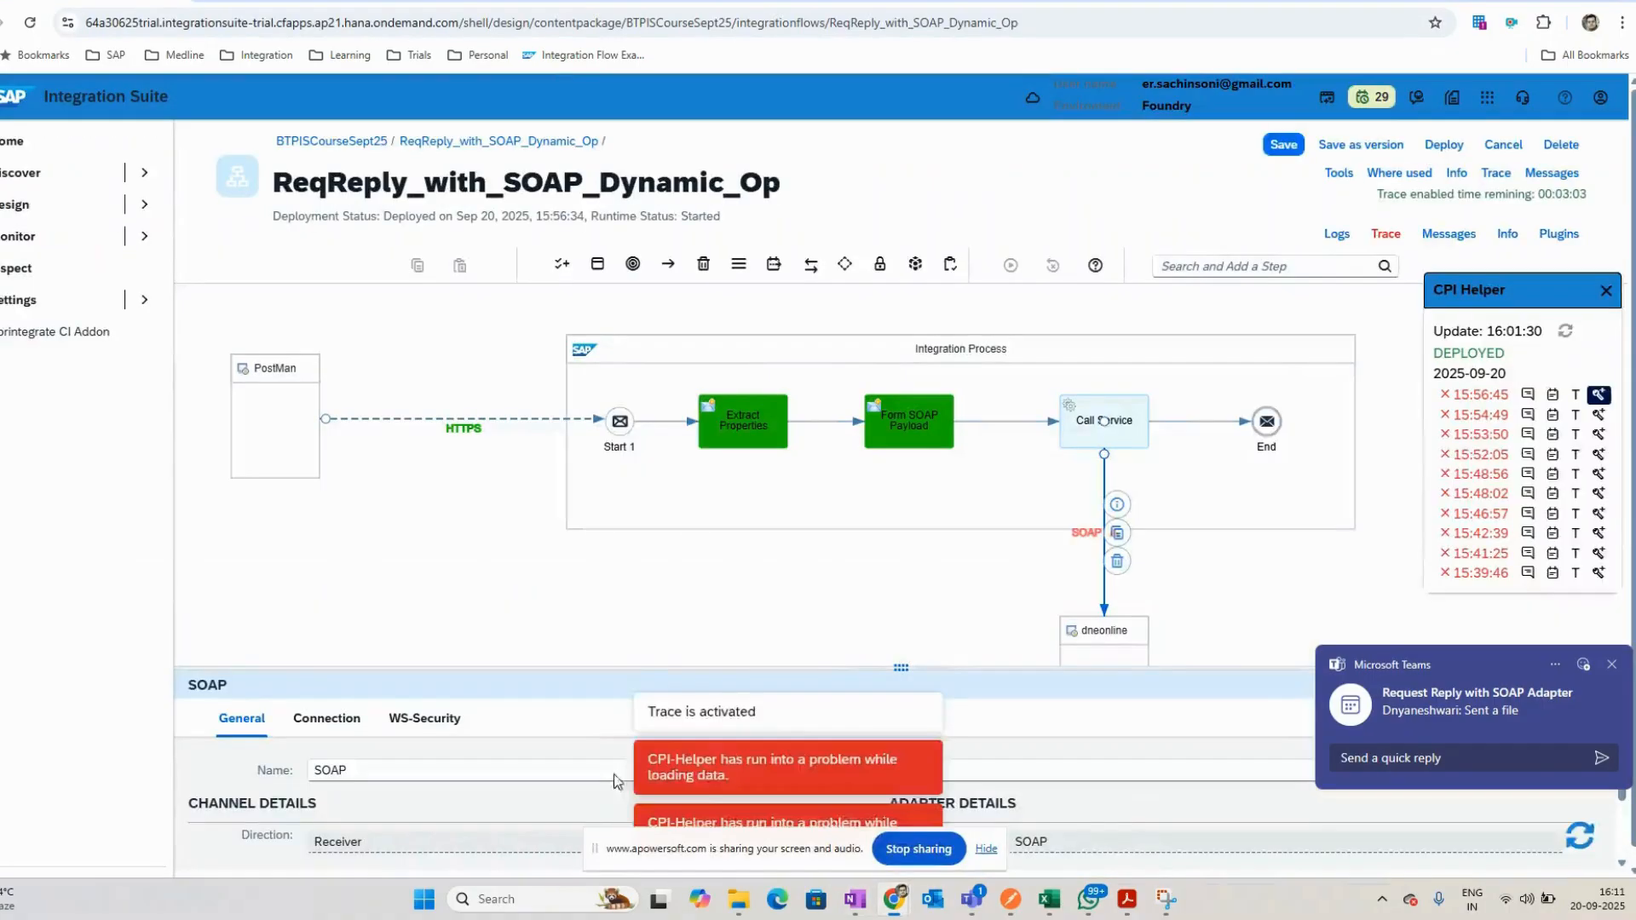
- Return to the BTP IS CourseSept25 package's artifact list and switch to the OneNote session notes
{"action": "double_click", "coordinate": [337, 141]}
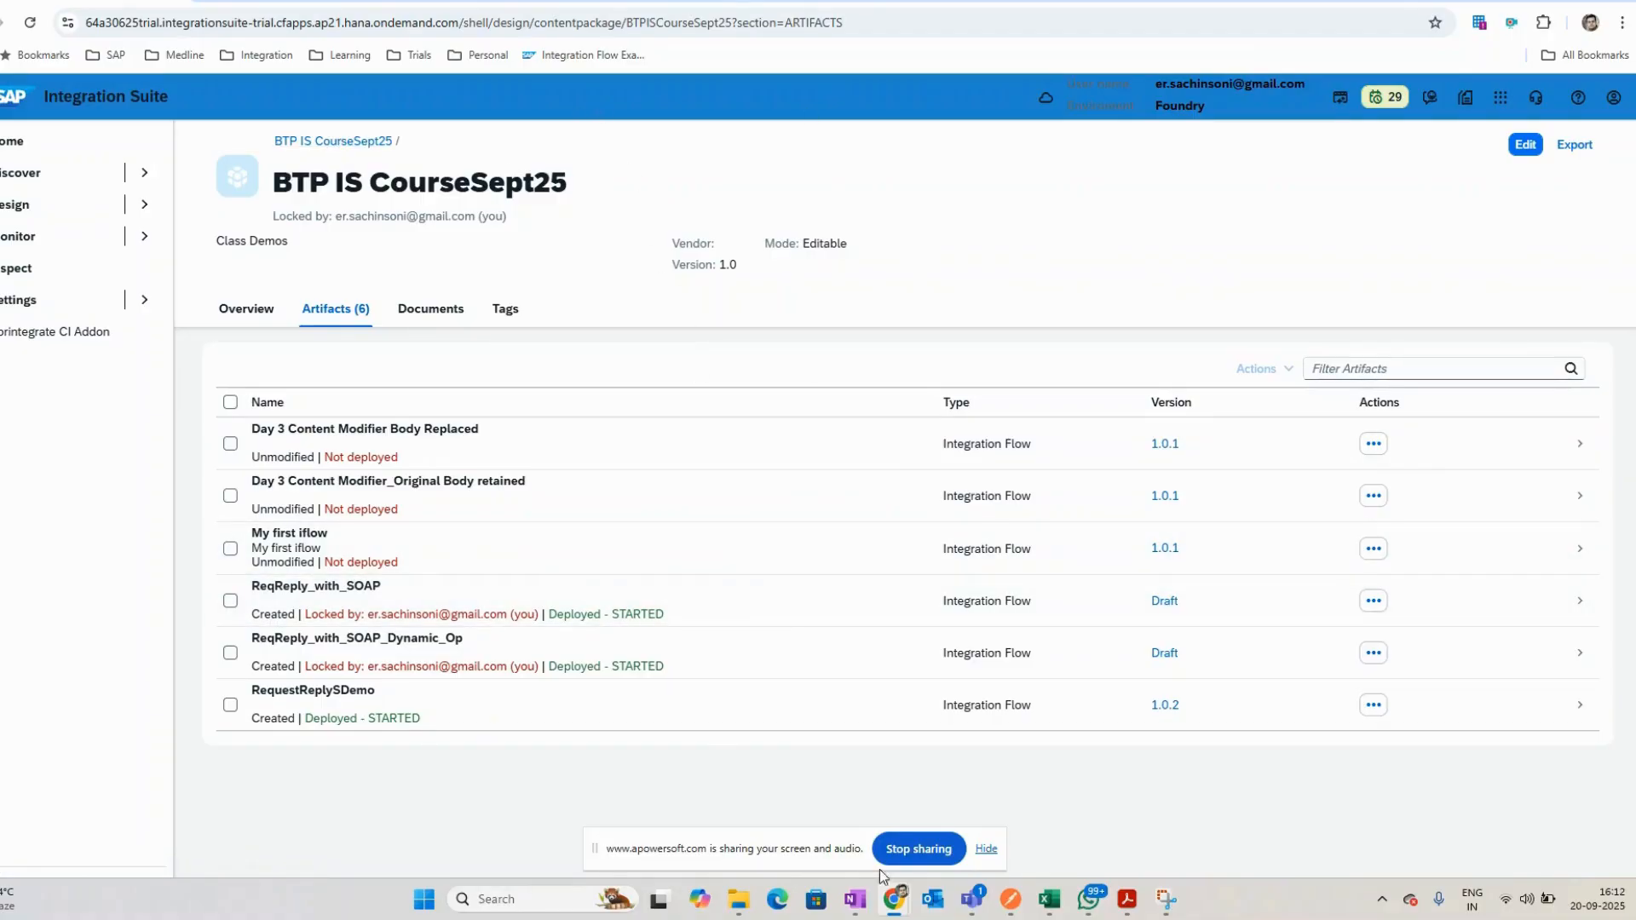
{"action": "mouse_move", "coordinate": [1076, 914]}
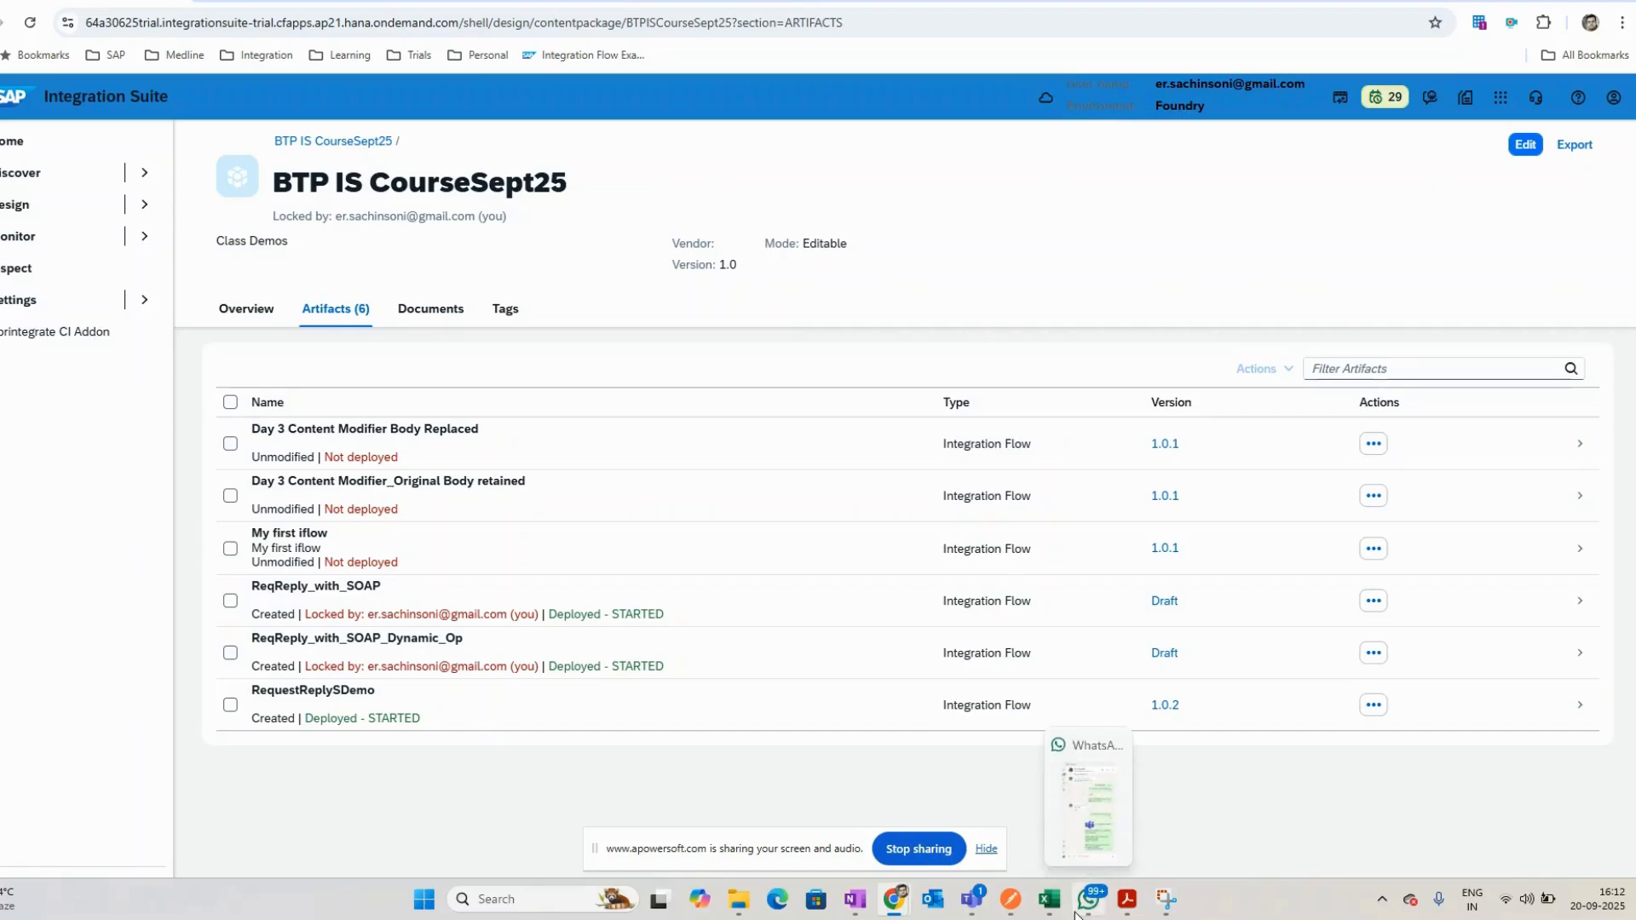
{"action": "left_click", "coordinate": [855, 899]}
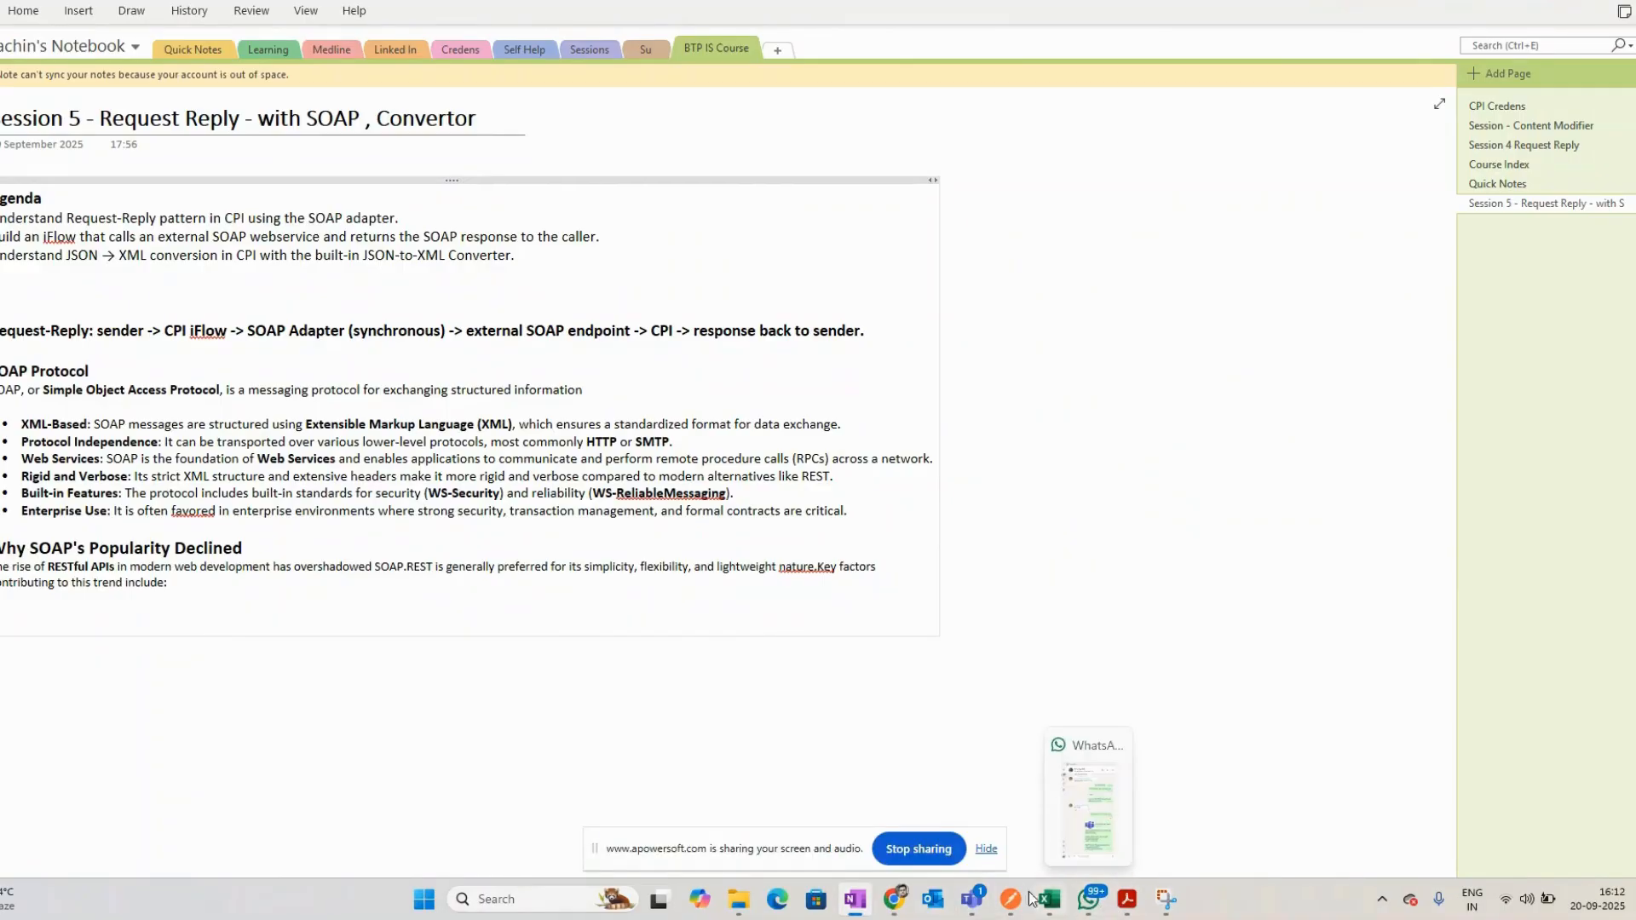
- Switch to the Teams meeting and share the entire screen
{"action": "mouse_move", "coordinate": [966, 899]}
{"action": "left_click", "coordinate": [1065, 809]}
{"action": "left_click", "coordinate": [1480, 21]}
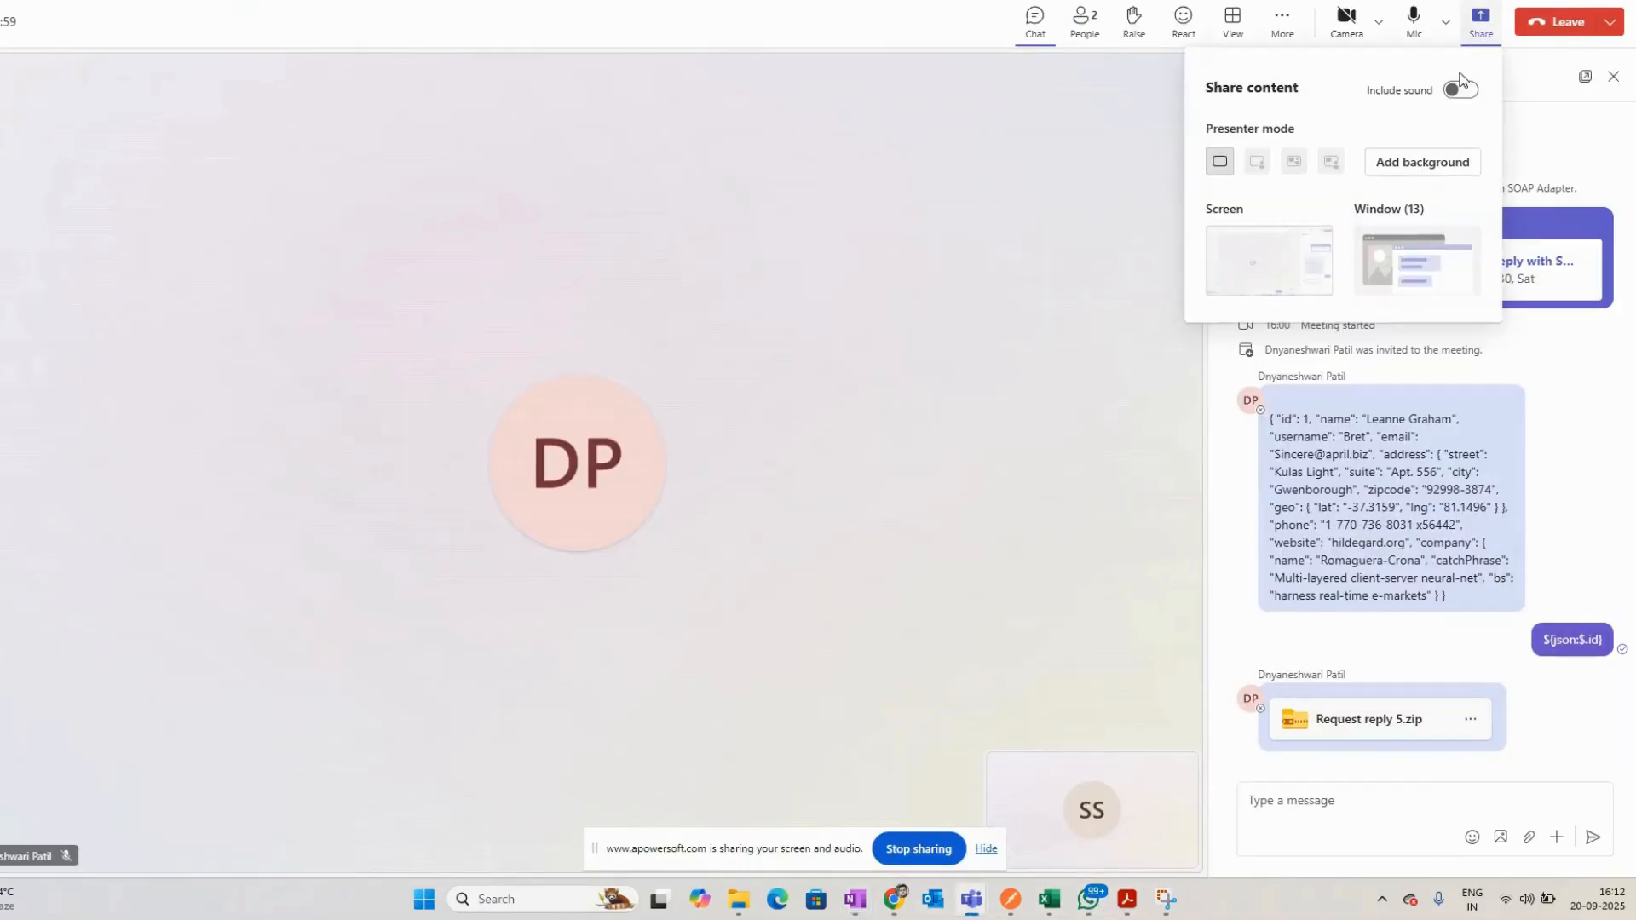
{"action": "left_click", "coordinate": [1235, 287]}
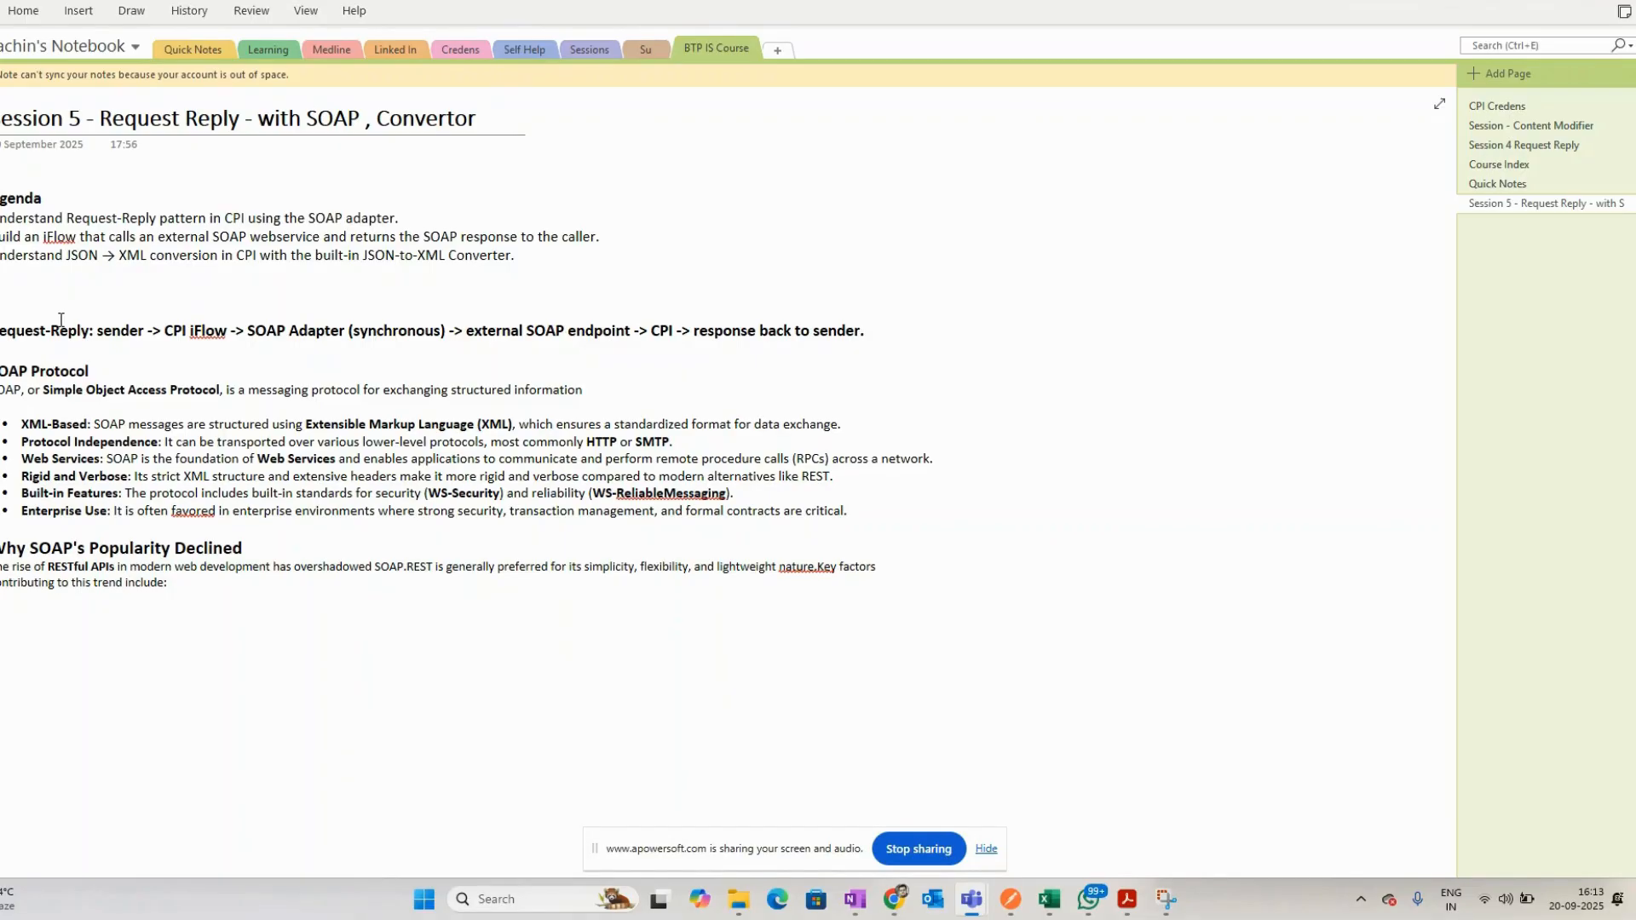
- Add a note block with the lines Input and Output on the Session 5 page
{"action": "left_click", "coordinate": [1013, 198]}
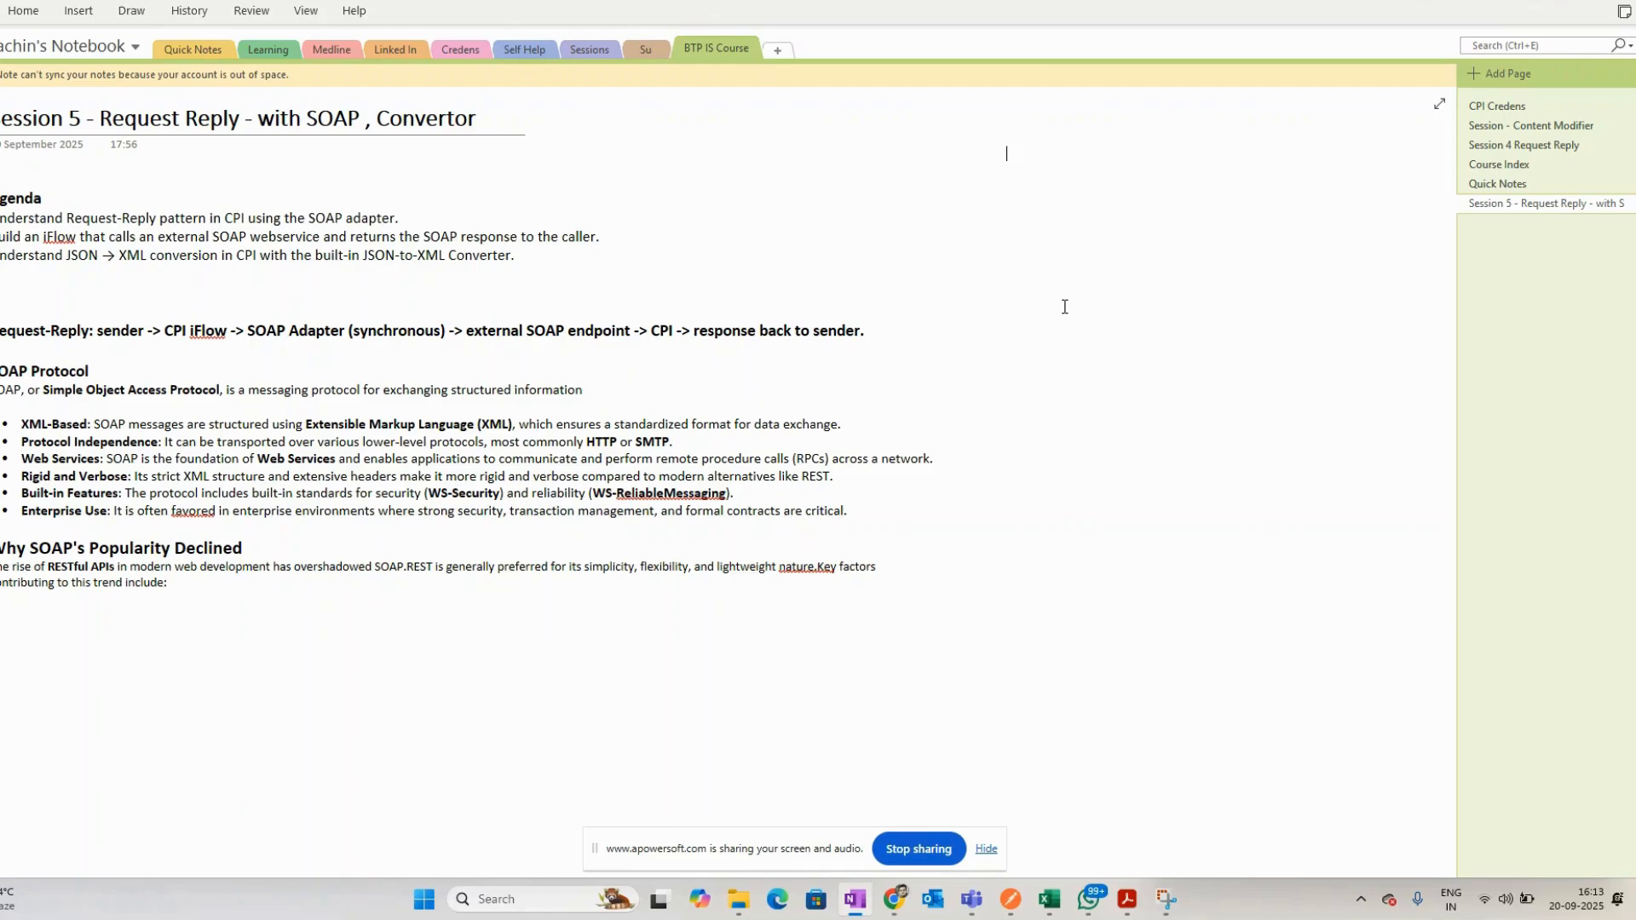
{"action": "type", "text": "Input"}
{"action": "key", "text": "Return"}
{"action": "type", "text": "Output"}
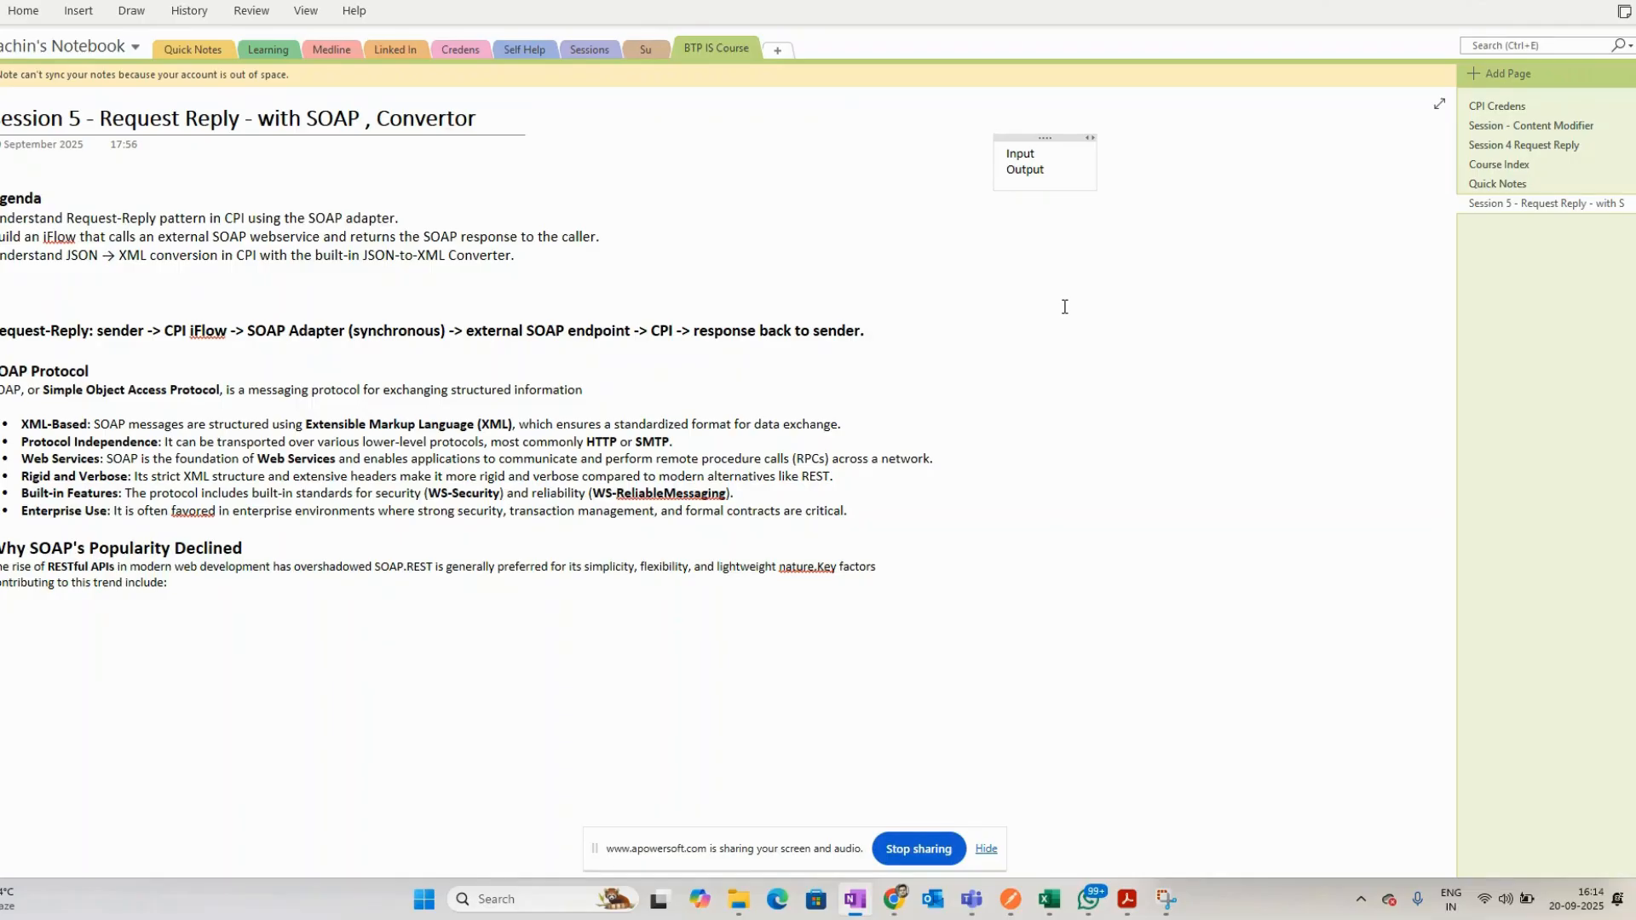
{"action": "key", "text": "Return"}
- Bold the word structured in the SOAP Protocol definition sentence
{"action": "left_click", "coordinate": [972, 278]}
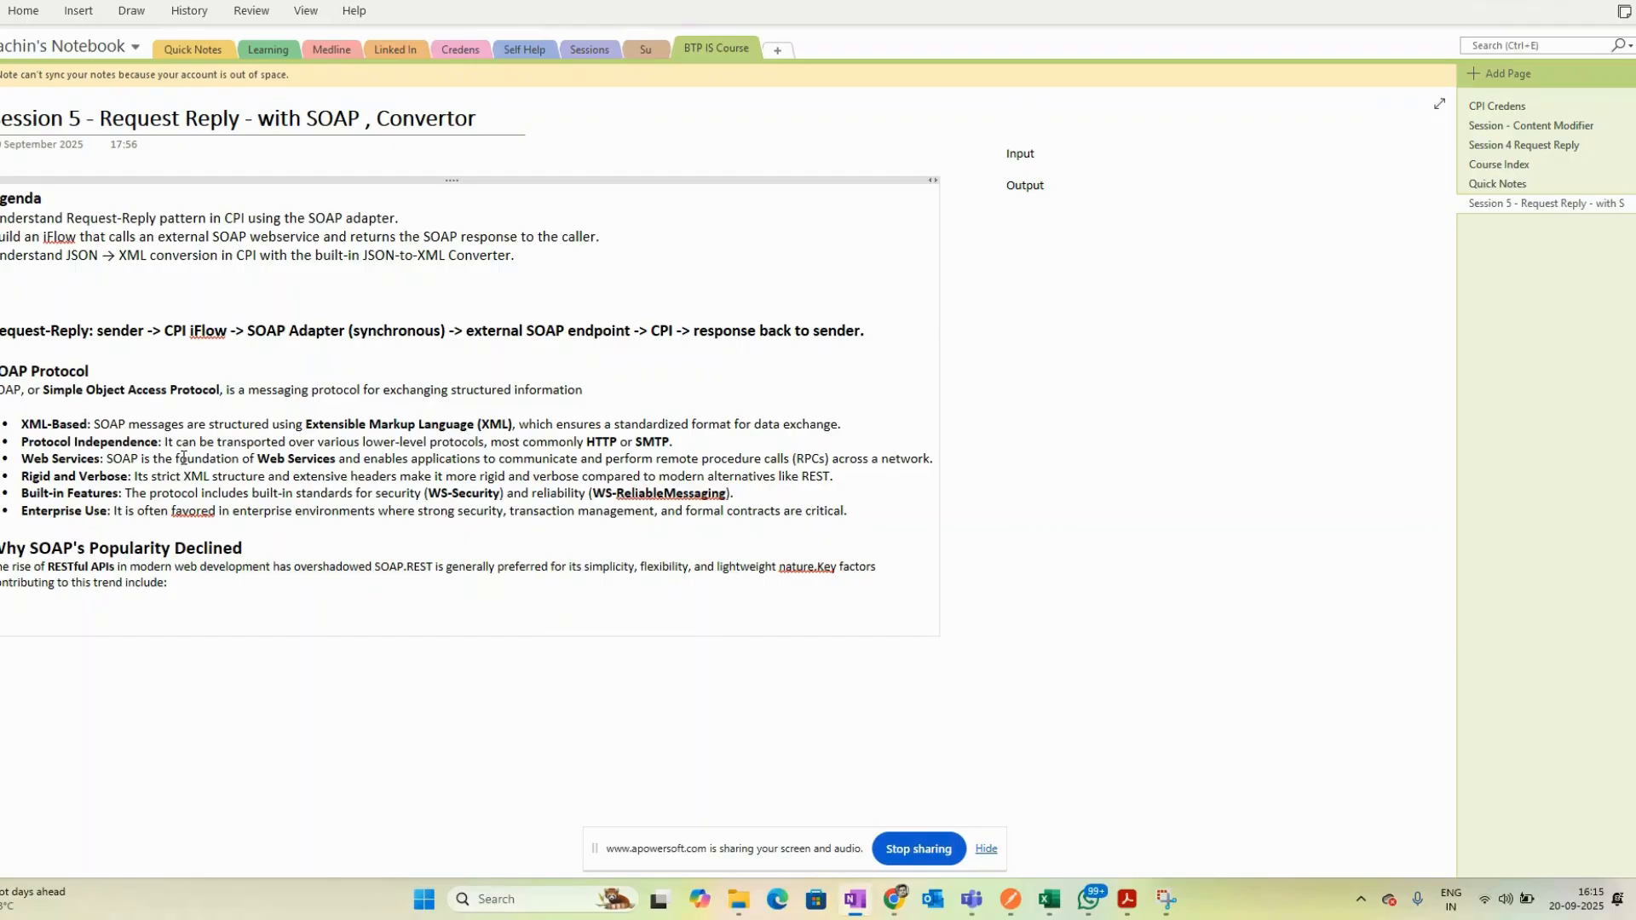
{"action": "double_click", "coordinate": [483, 391]}
{"action": "left_click", "coordinate": [528, 390]}
- Highlight the SOAP Protocol feature list and decline paragraph while reviewing them
{"action": "left_click_drag", "start_coordinate": [86, 423], "coordinate": [20, 424]}
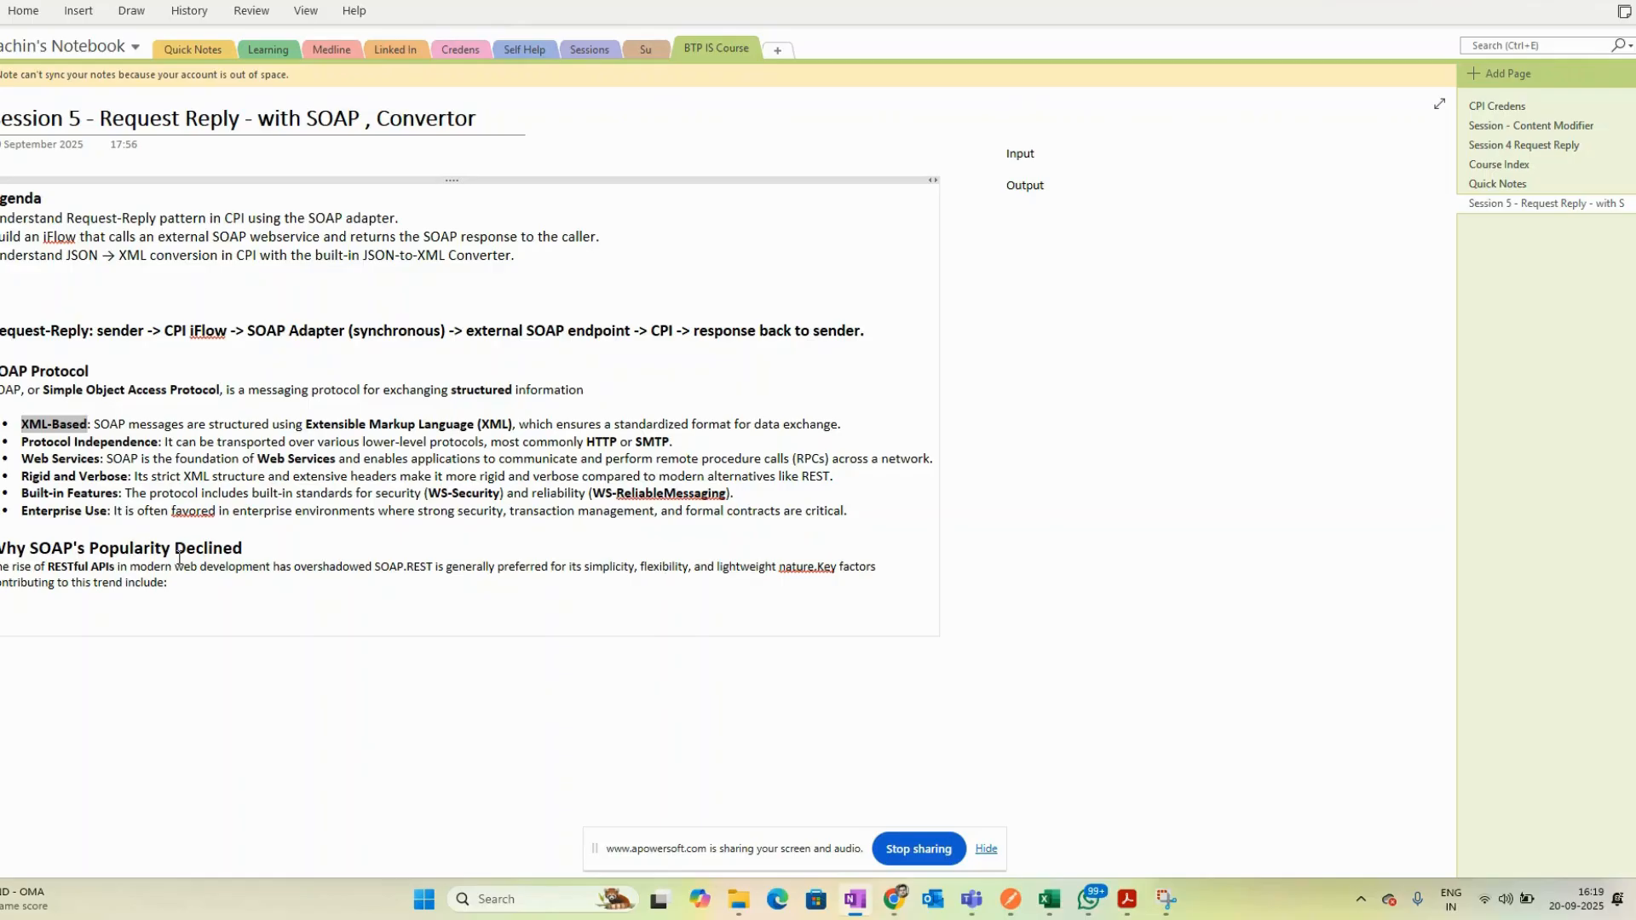
{"action": "left_click_drag", "start_coordinate": [2, 372], "coordinate": [409, 566]}
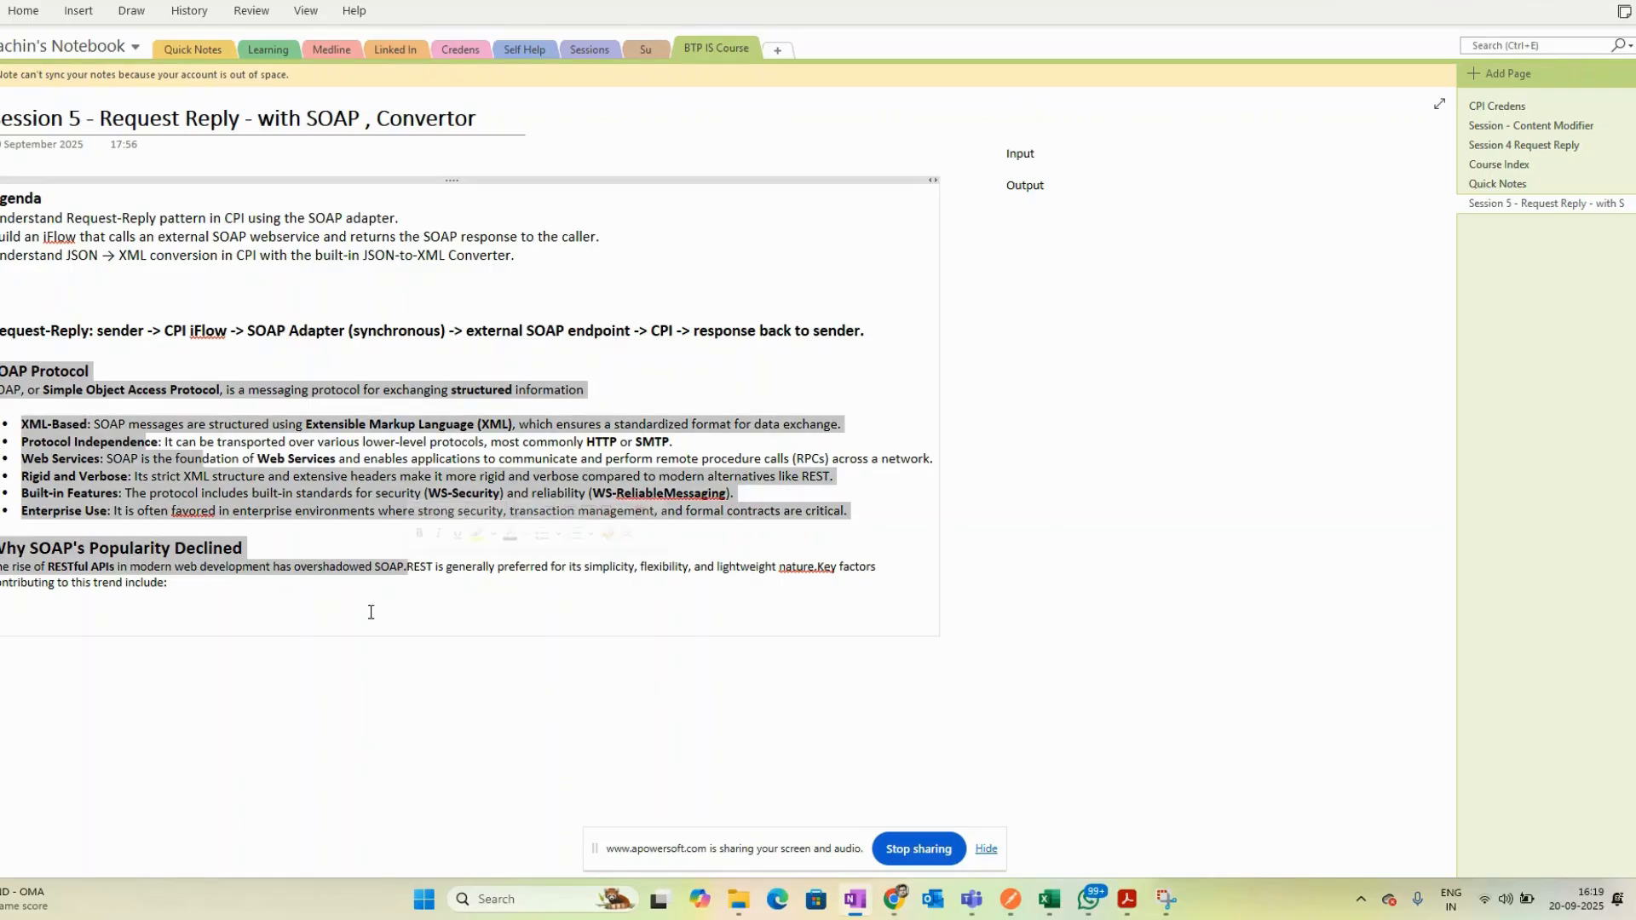
{"action": "left_click", "coordinate": [347, 639]}
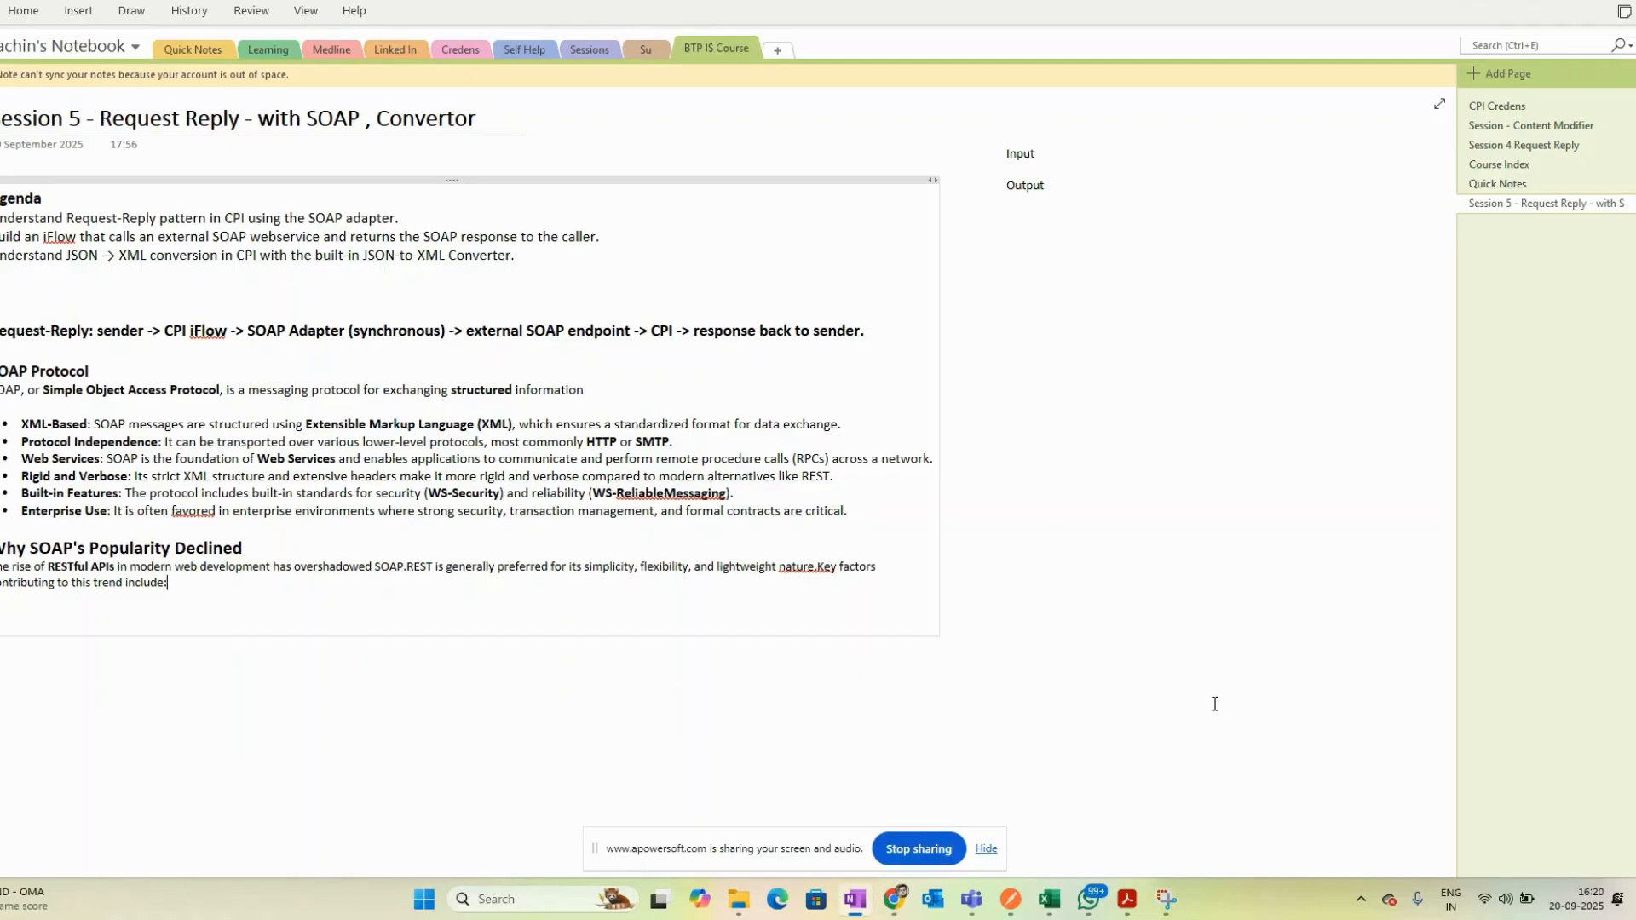
- Switch to SAP Integration Suite and open the ReqReply_with_SOAP integration flow
{"action": "mouse_move", "coordinate": [903, 906]}
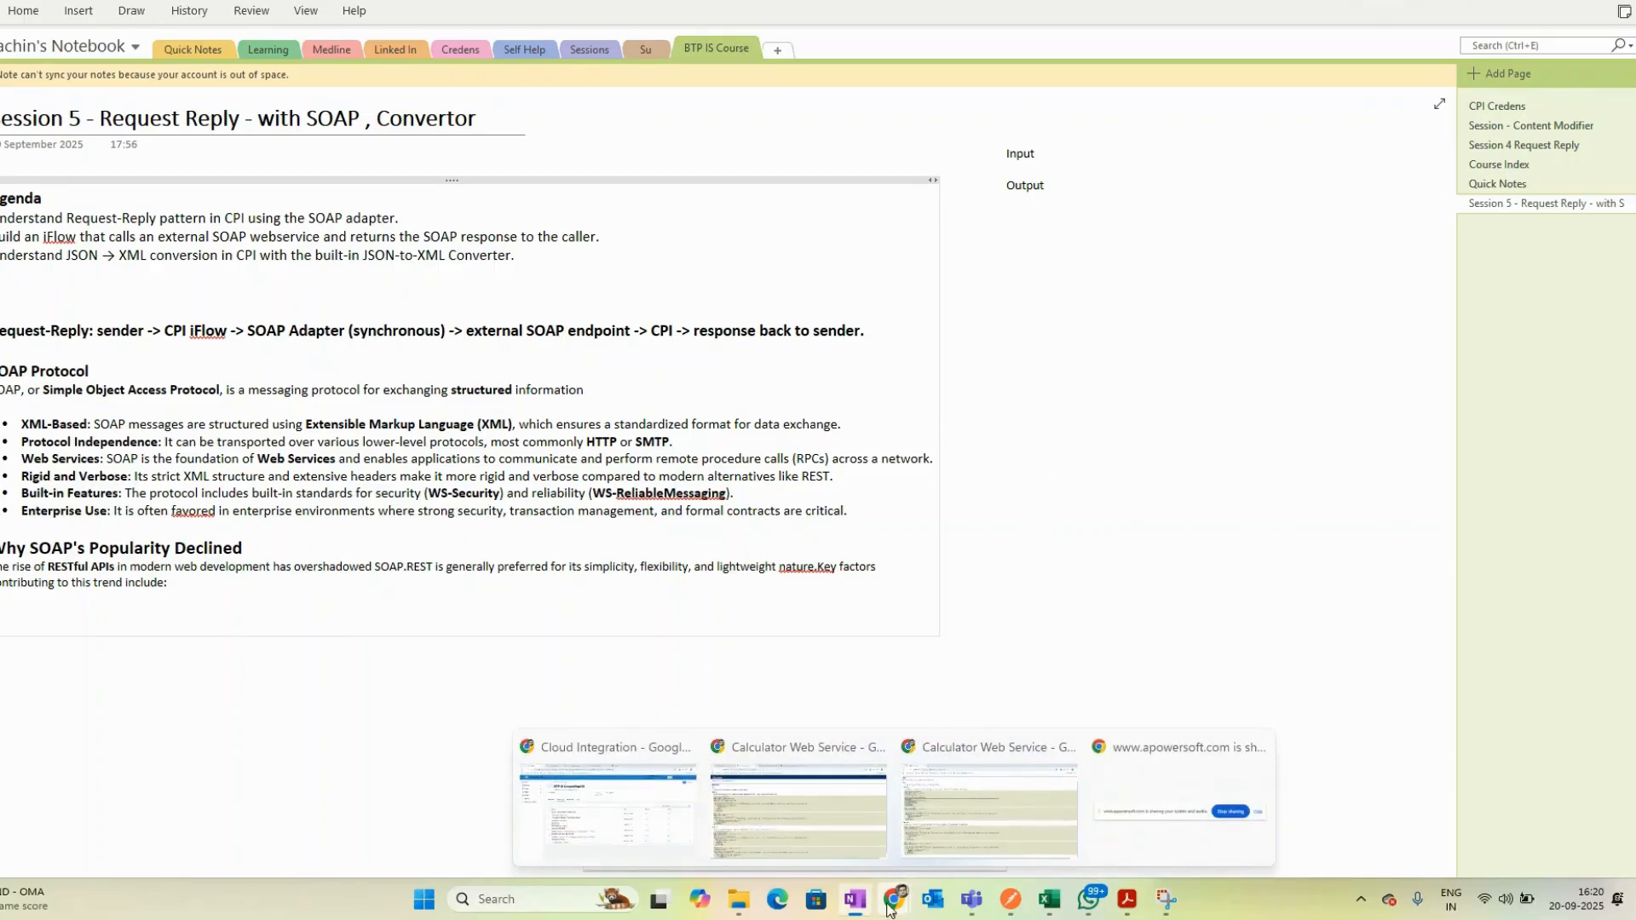
{"action": "left_click", "coordinate": [580, 780]}
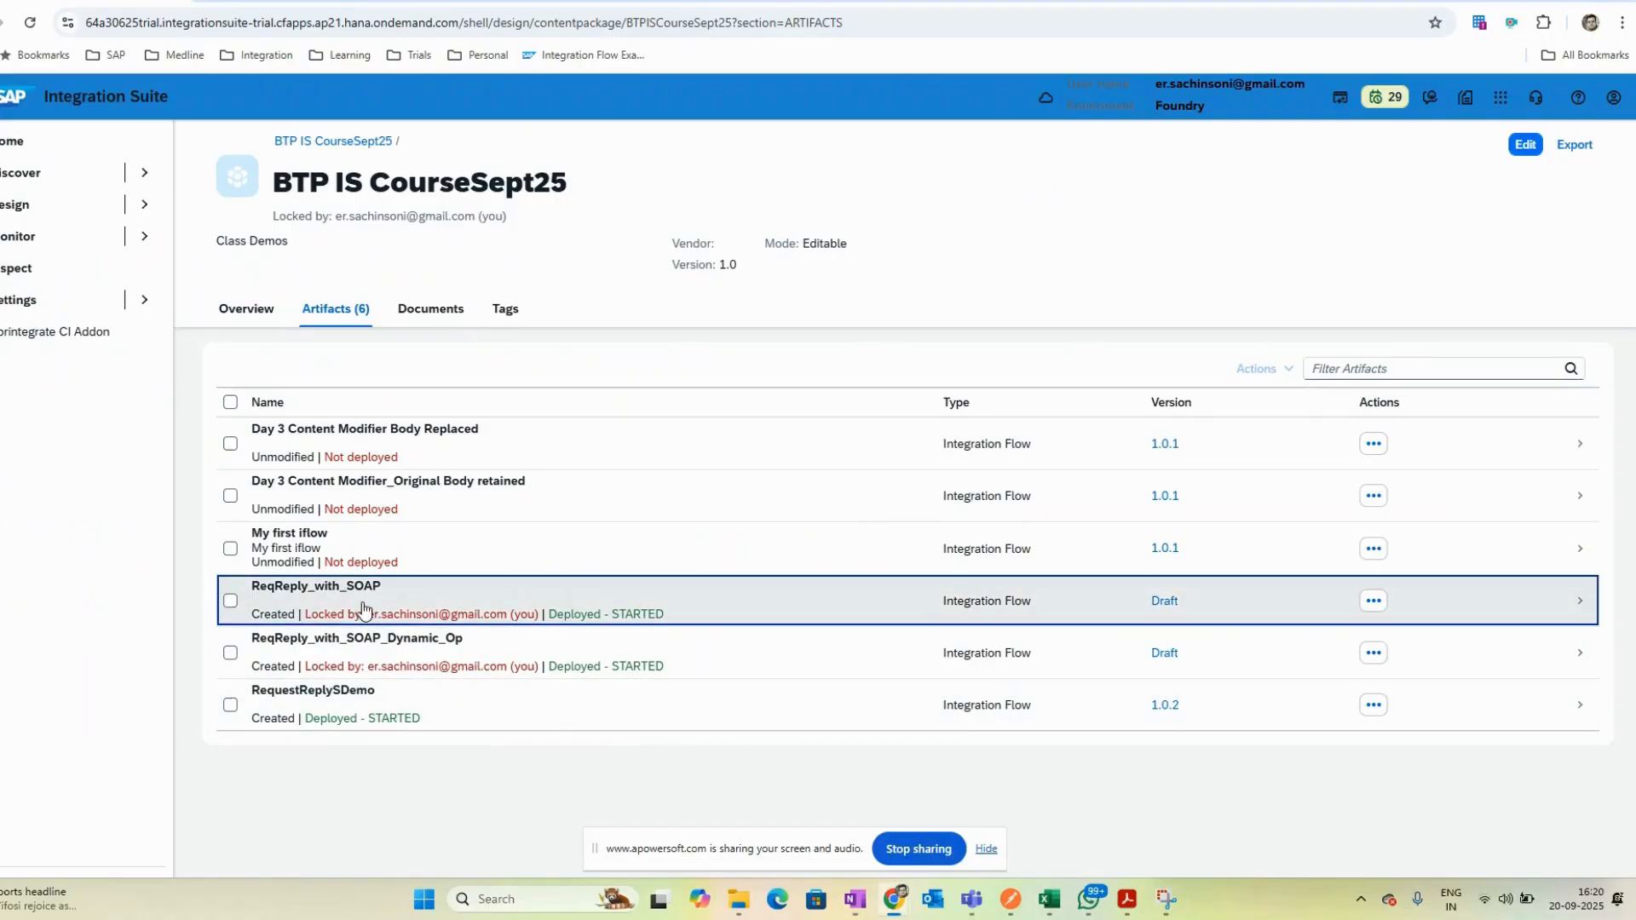
{"action": "left_click", "coordinate": [363, 607]}
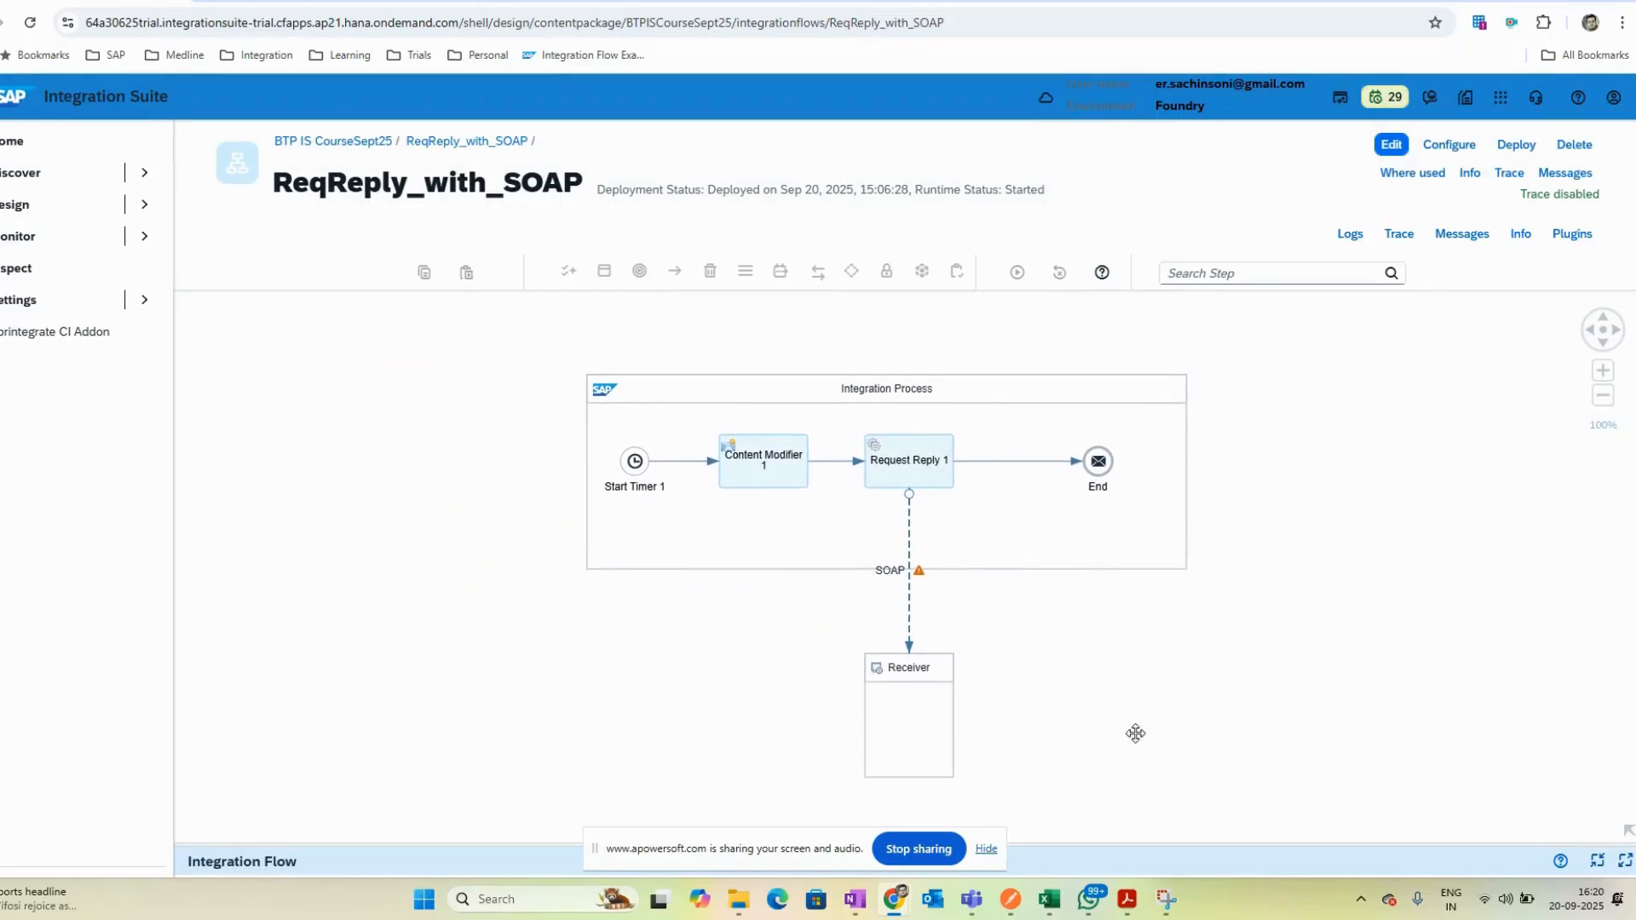
{"action": "left_click_drag", "start_coordinate": [1136, 730], "coordinate": [1070, 683]}
{"action": "left_click_drag", "start_coordinate": [448, 851], "coordinate": [464, 690]}
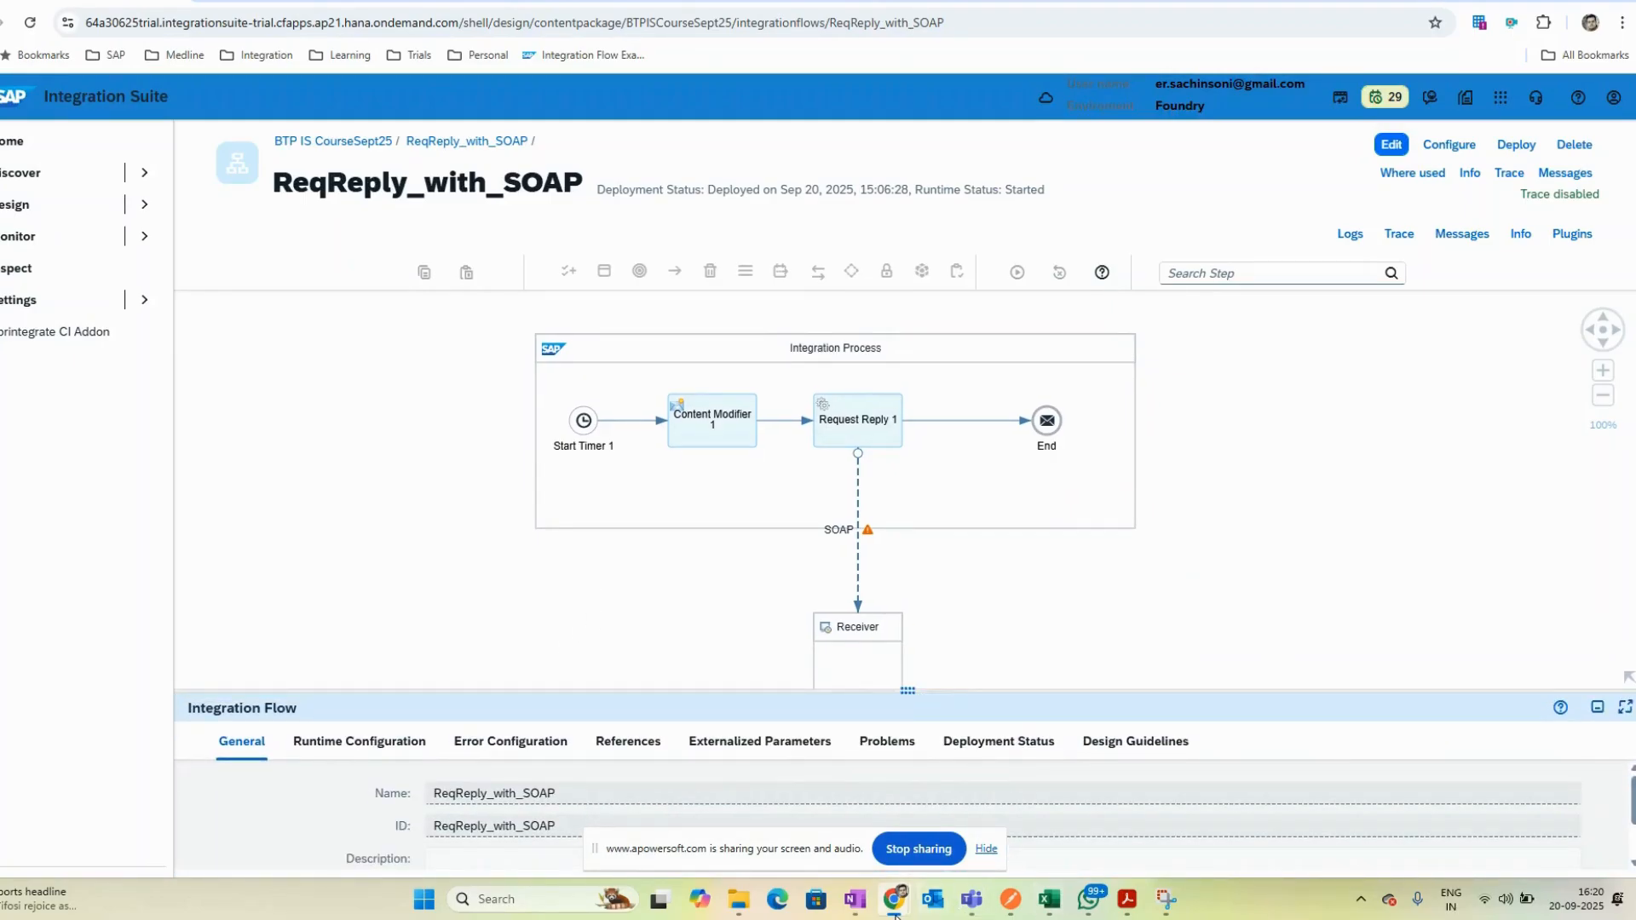
- Review the dneonline calculator Multiply SOAP page and its address, then return to the integration flow
{"action": "mouse_move", "coordinate": [894, 901]}
{"action": "left_click", "coordinate": [995, 812]}
{"action": "left_click", "coordinate": [801, 808]}
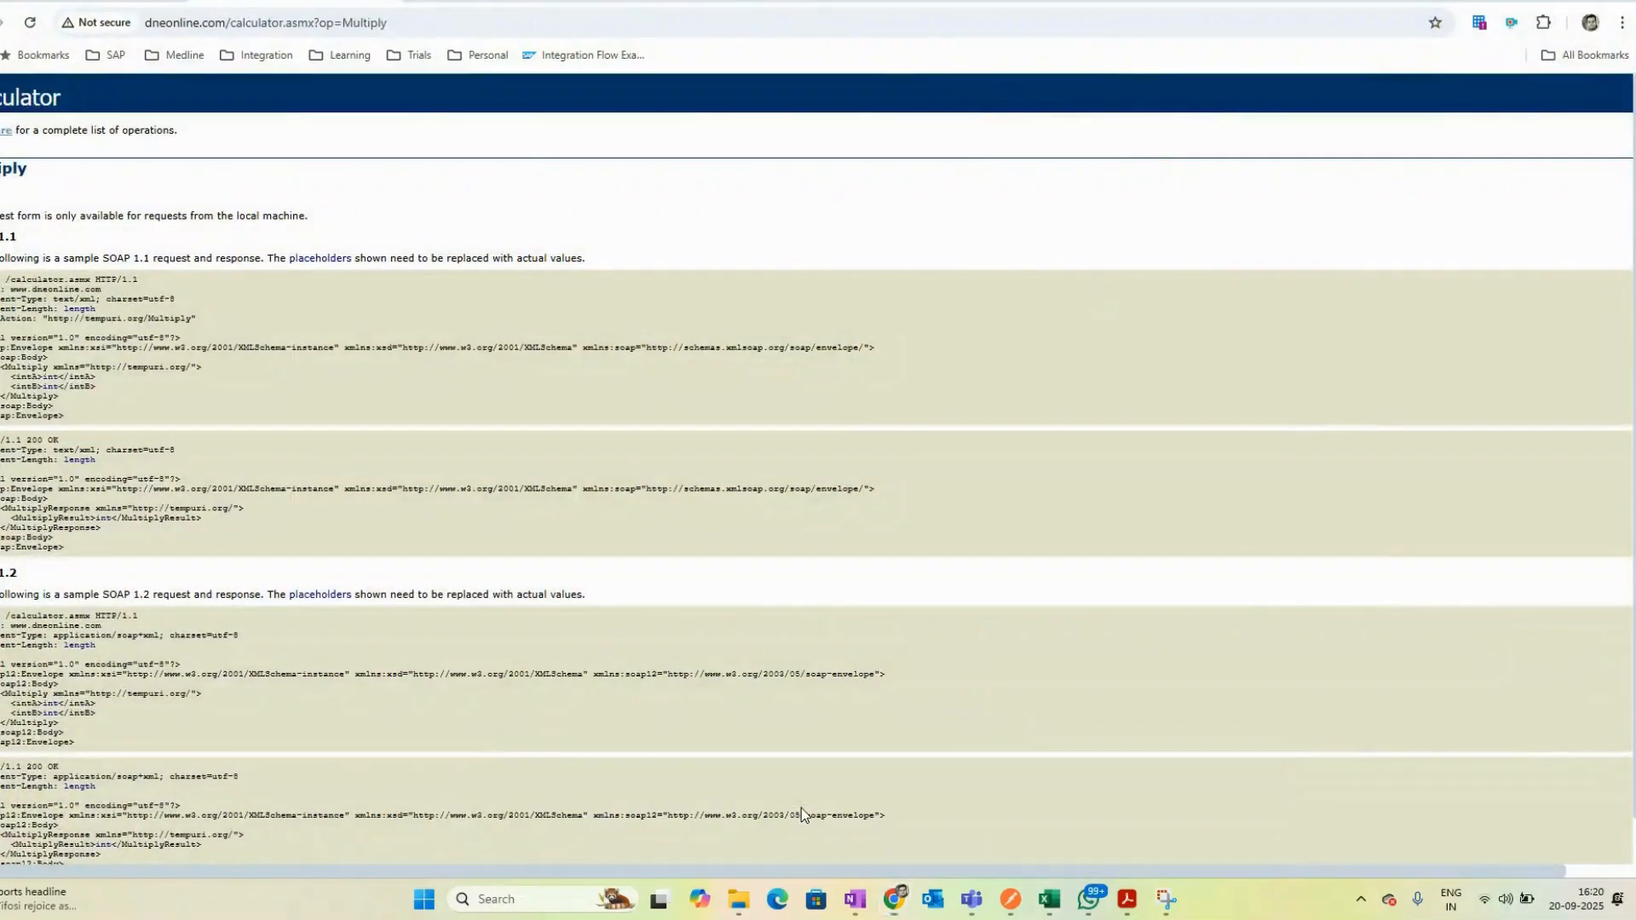
{"action": "left_click", "coordinate": [301, 19]}
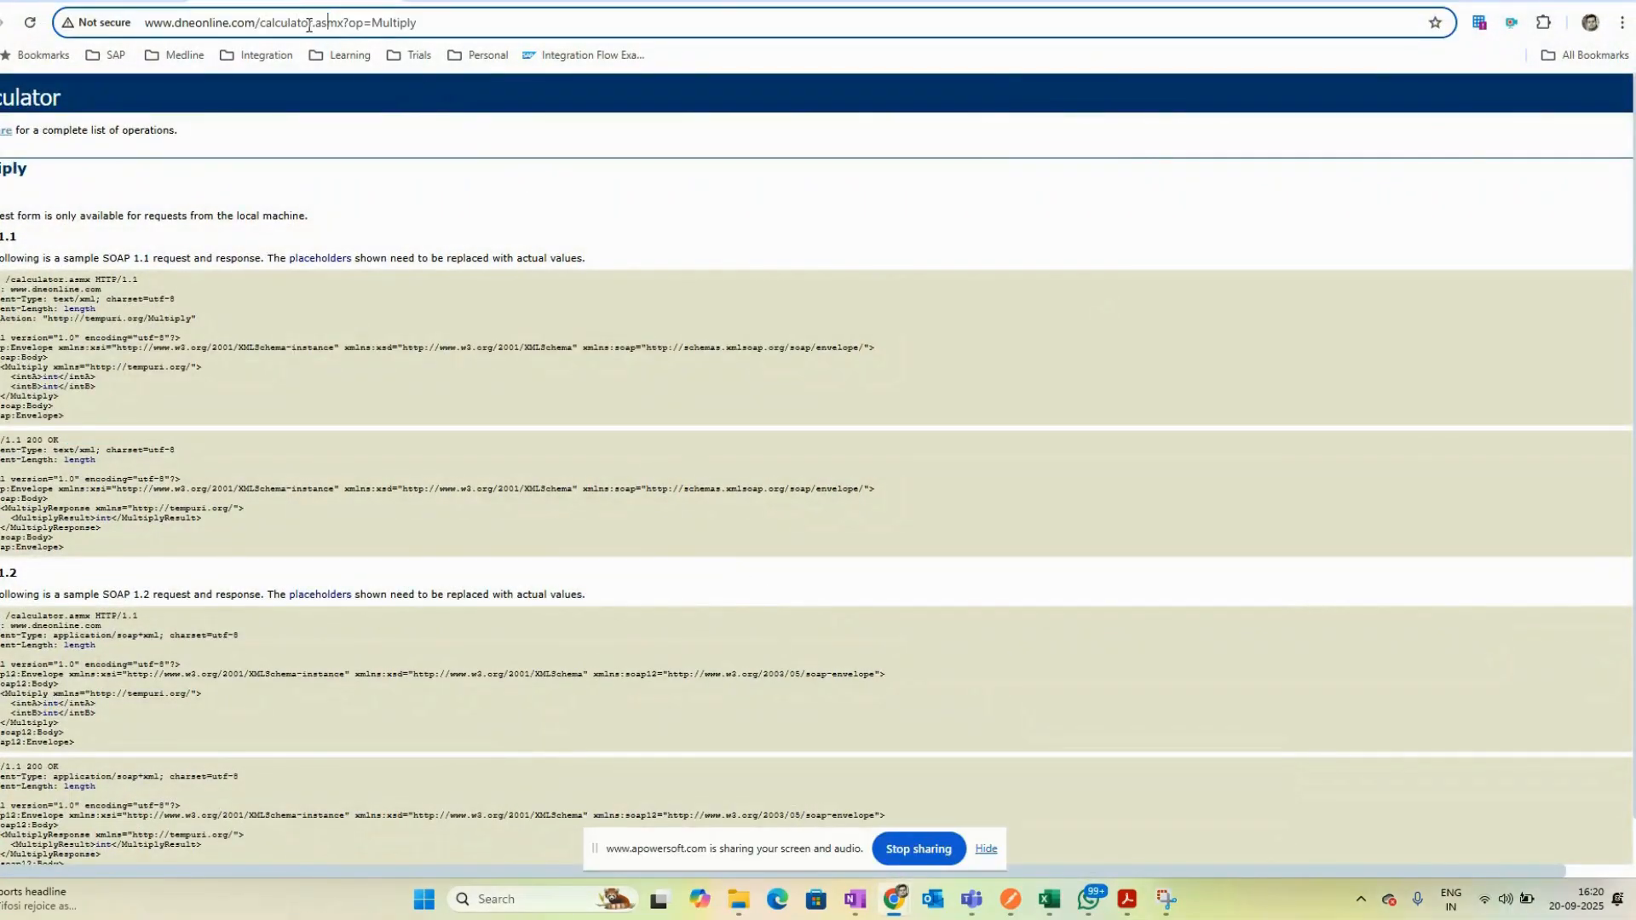
{"action": "left_click_drag", "start_coordinate": [344, 19], "coordinate": [483, 27]}
{"action": "key", "text": "ctrl+Tab"}
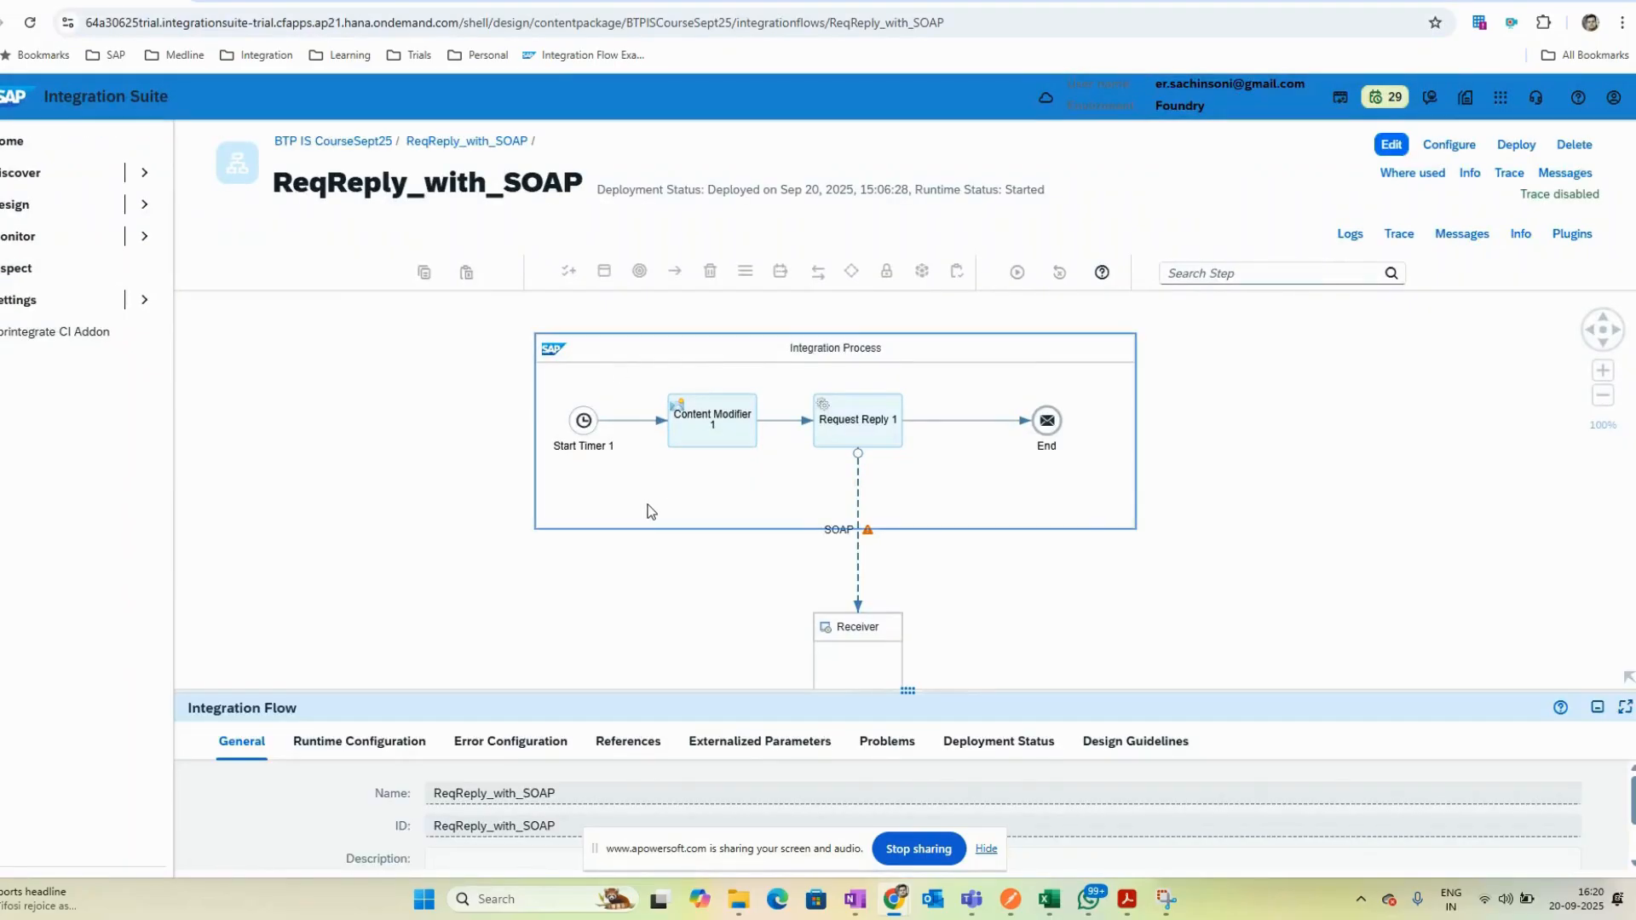
- Inspect the Start Timer 1 scheduler settings in the integration flow
{"action": "left_click", "coordinate": [585, 431]}
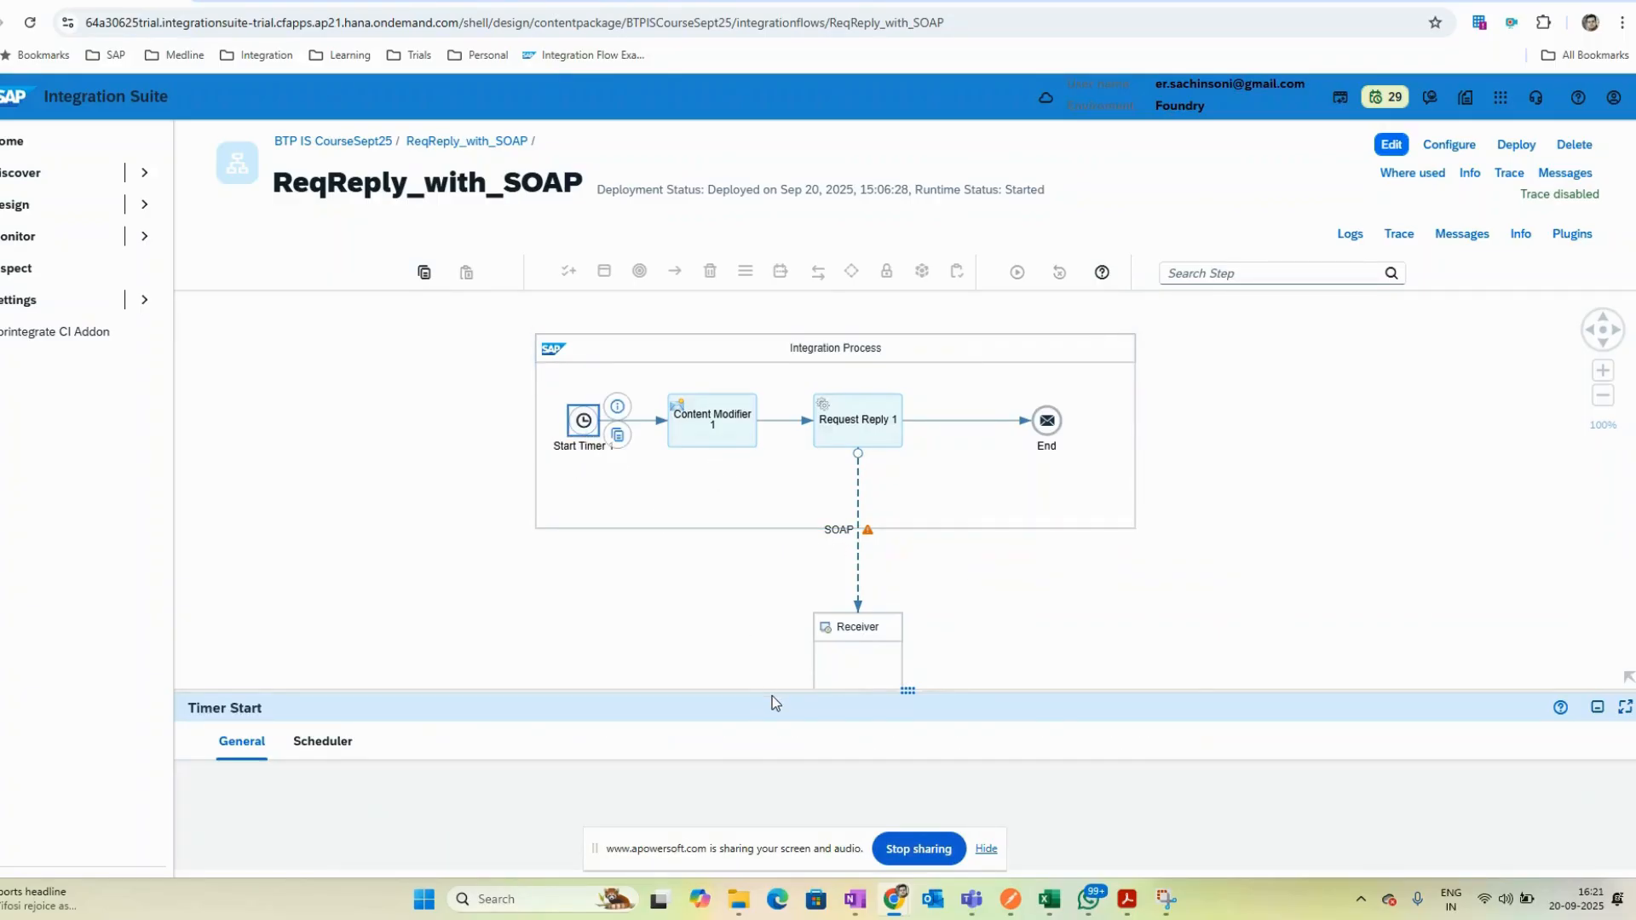
{"action": "left_click_drag", "start_coordinate": [779, 691], "coordinate": [750, 525]}
{"action": "left_click", "coordinate": [323, 571]}
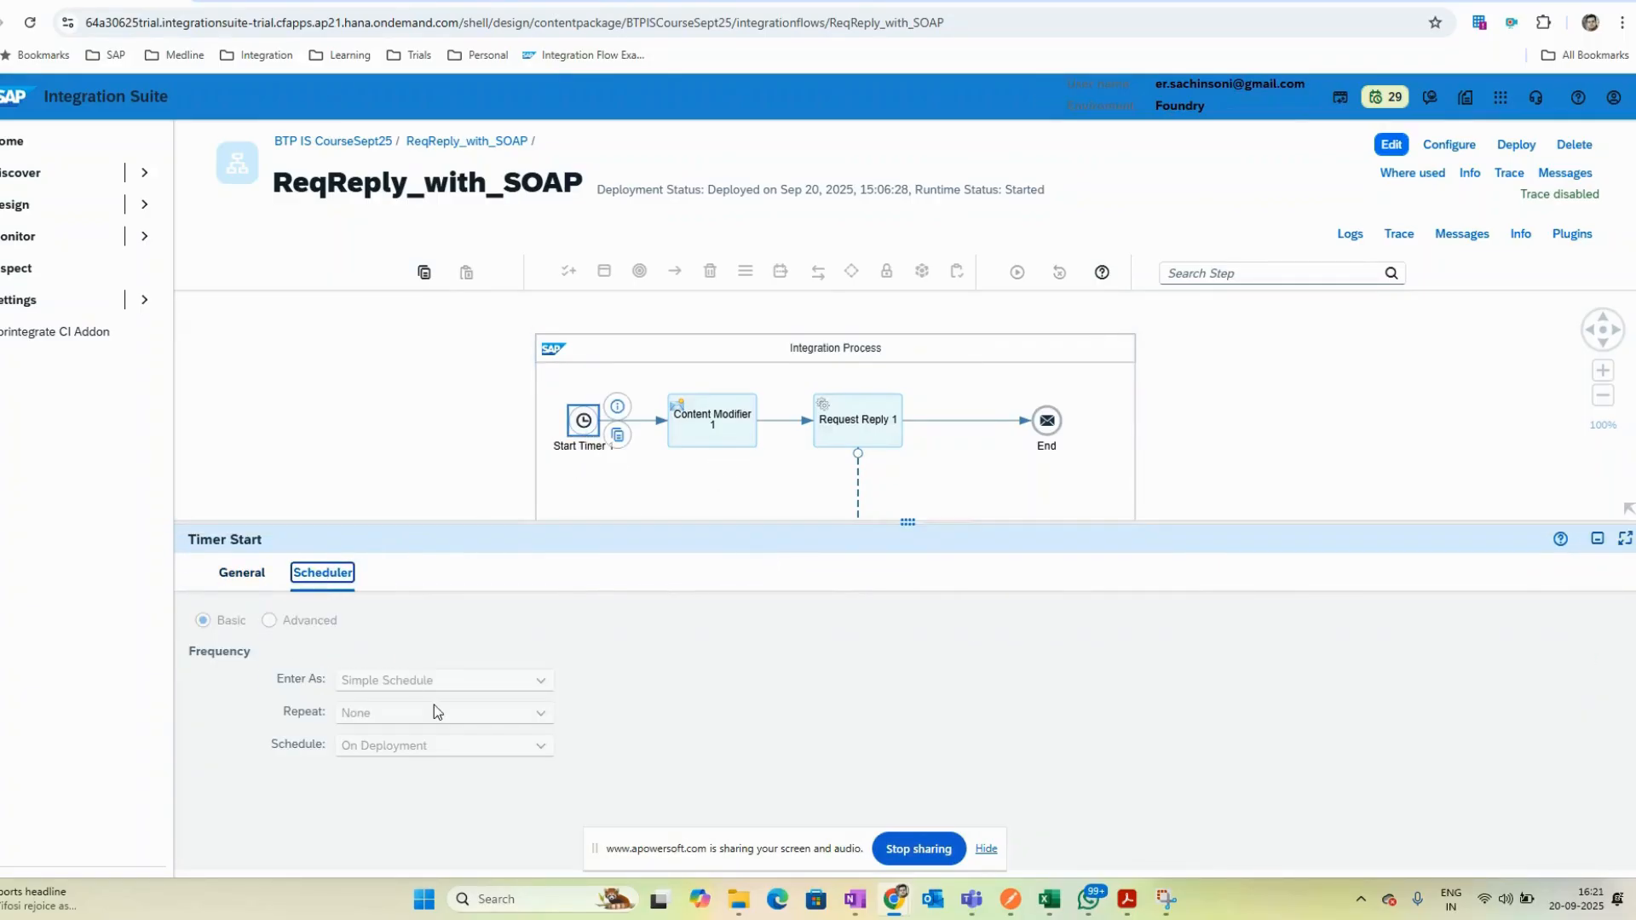
{"action": "left_click_drag", "start_coordinate": [505, 523], "coordinate": [529, 563]}
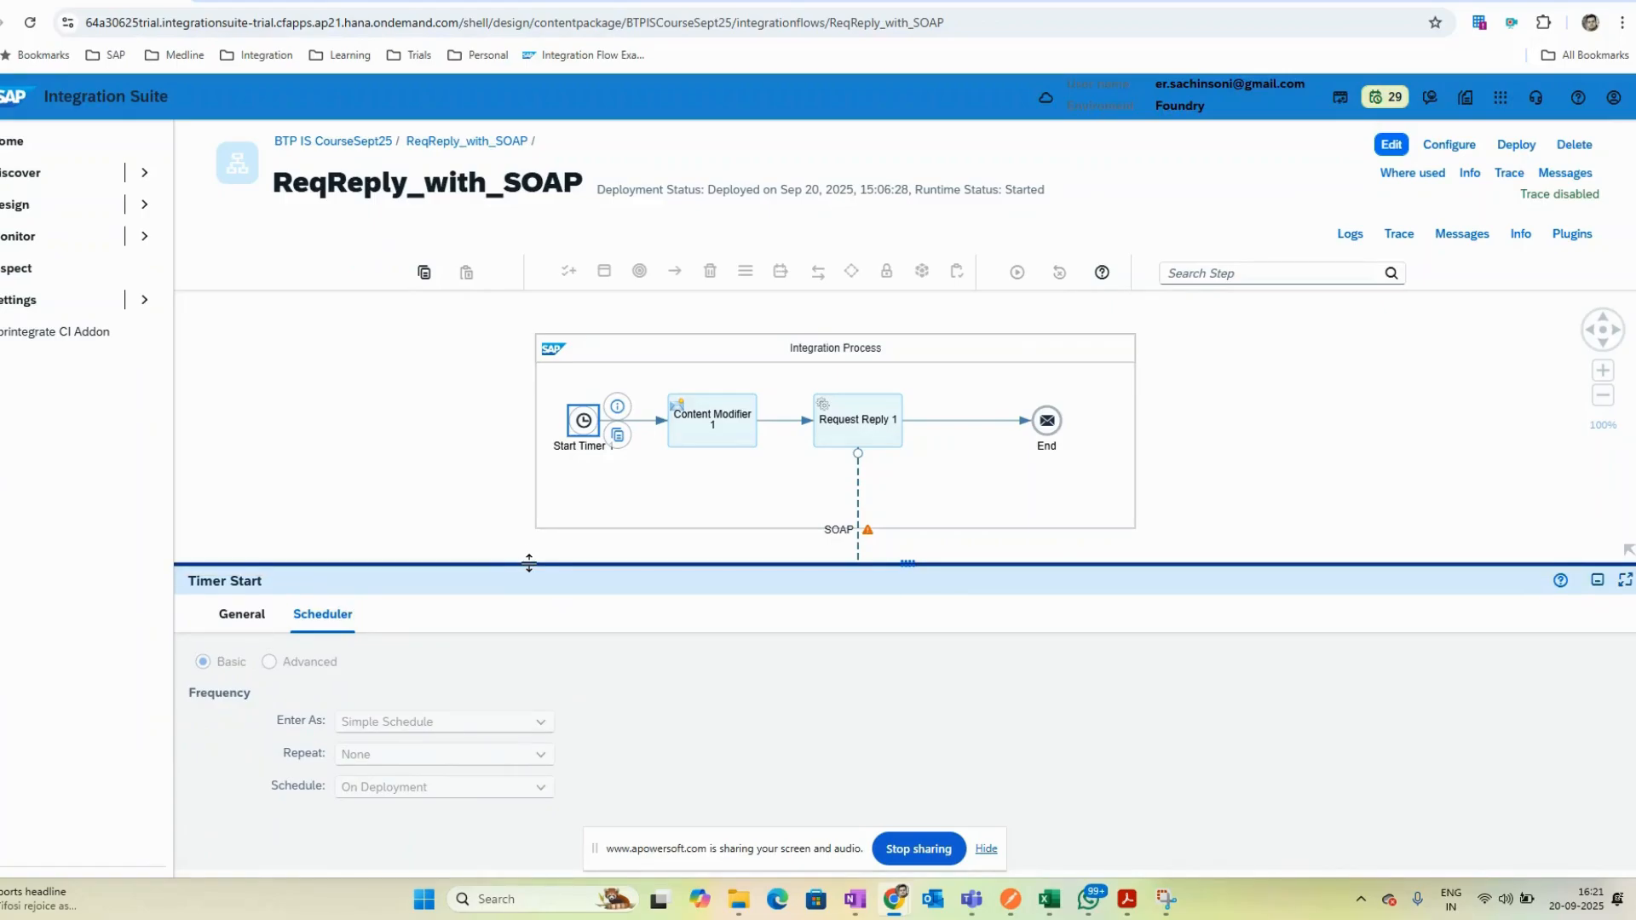
{"action": "left_click", "coordinate": [360, 465]}
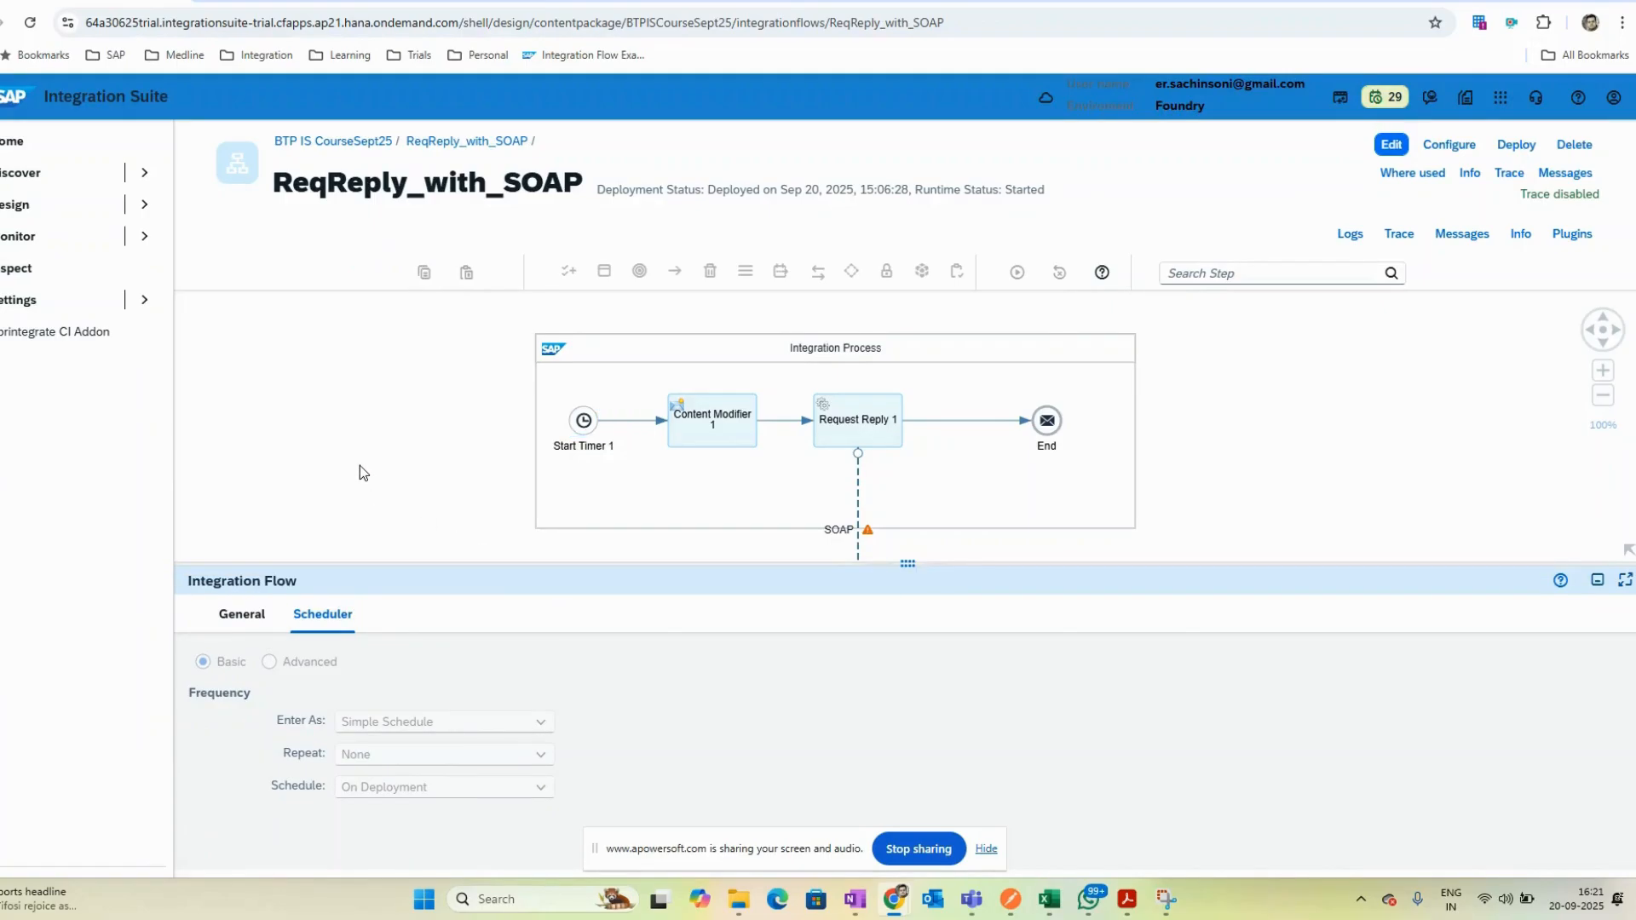
{"action": "left_click", "coordinate": [578, 444]}
{"action": "left_click", "coordinate": [329, 611]}
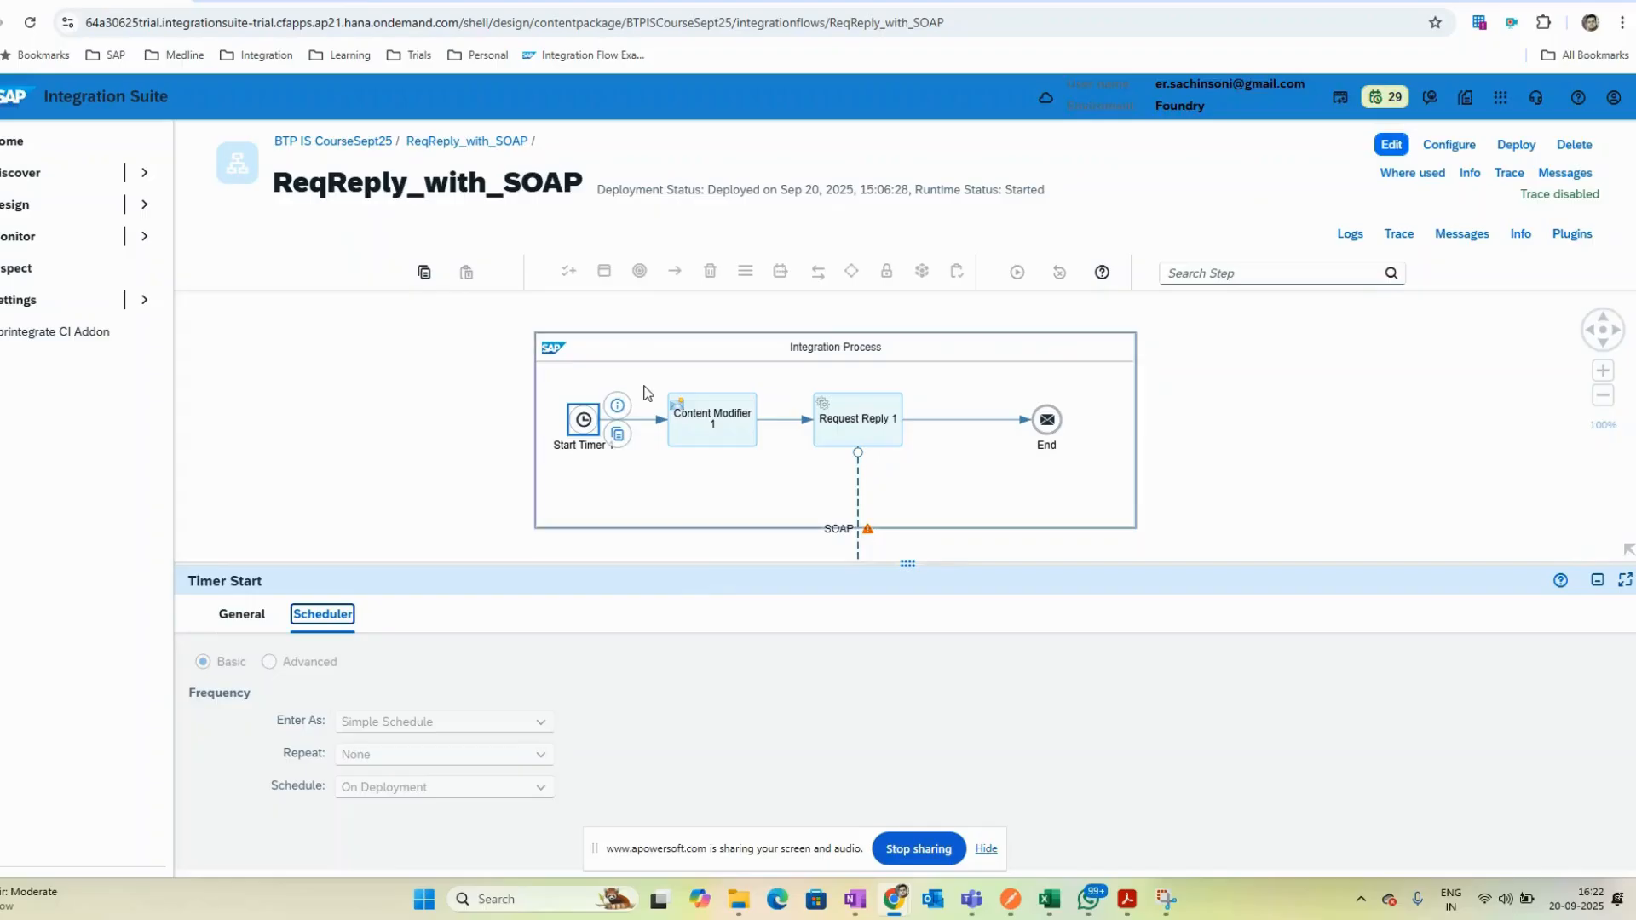
- Load the calculator service root page by removing ?op=Multiply from the address
{"action": "key", "text": "ctrl+Tab"}
{"action": "left_click", "coordinate": [349, 22]}
{"action": "left_click_drag", "start_coordinate": [344, 22], "coordinate": [526, 32]}
{"action": "key", "text": "BackSpace"}
{"action": "key", "text": "Return"}
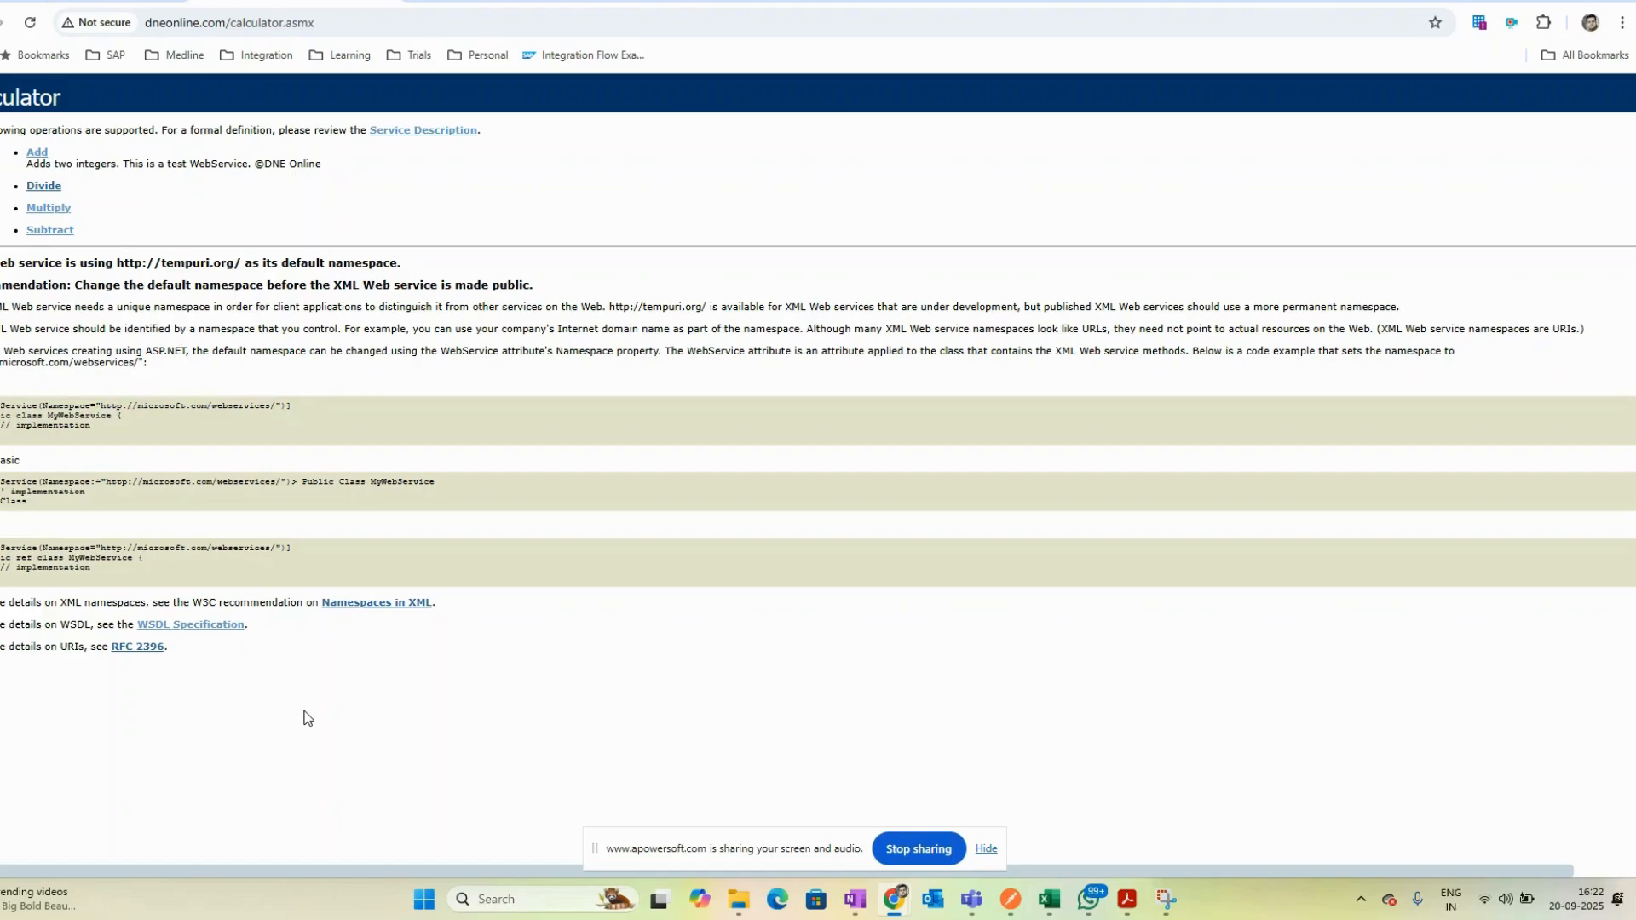
- Examine the full calculator.asmx service address
{"action": "left_click", "coordinate": [345, 22]}
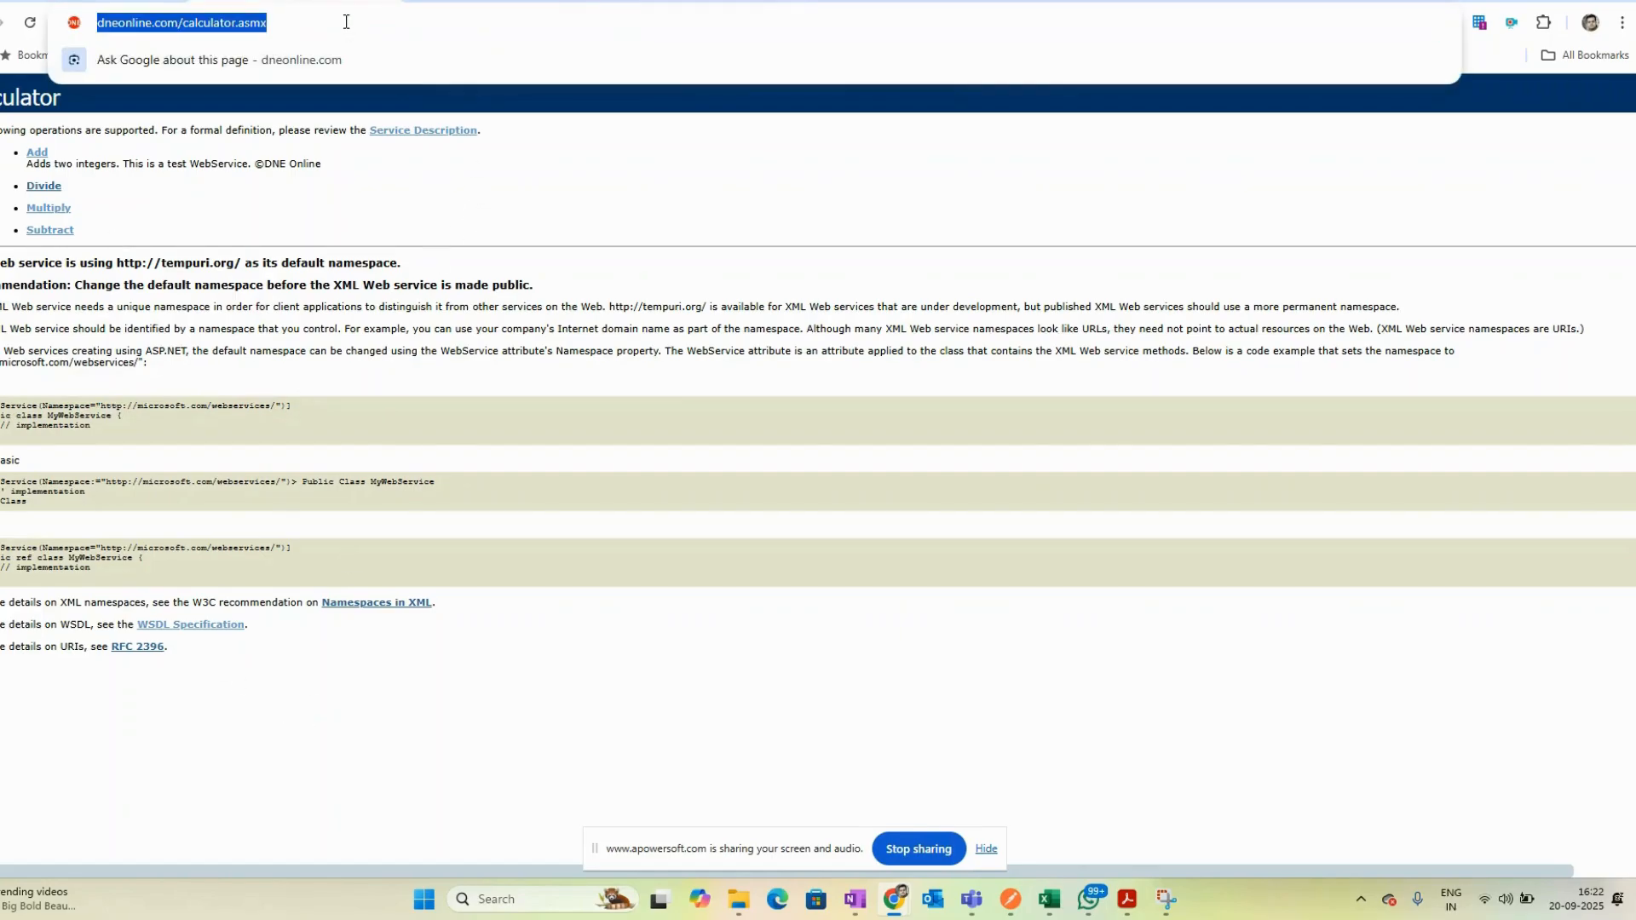
{"action": "left_click", "coordinate": [484, 175]}
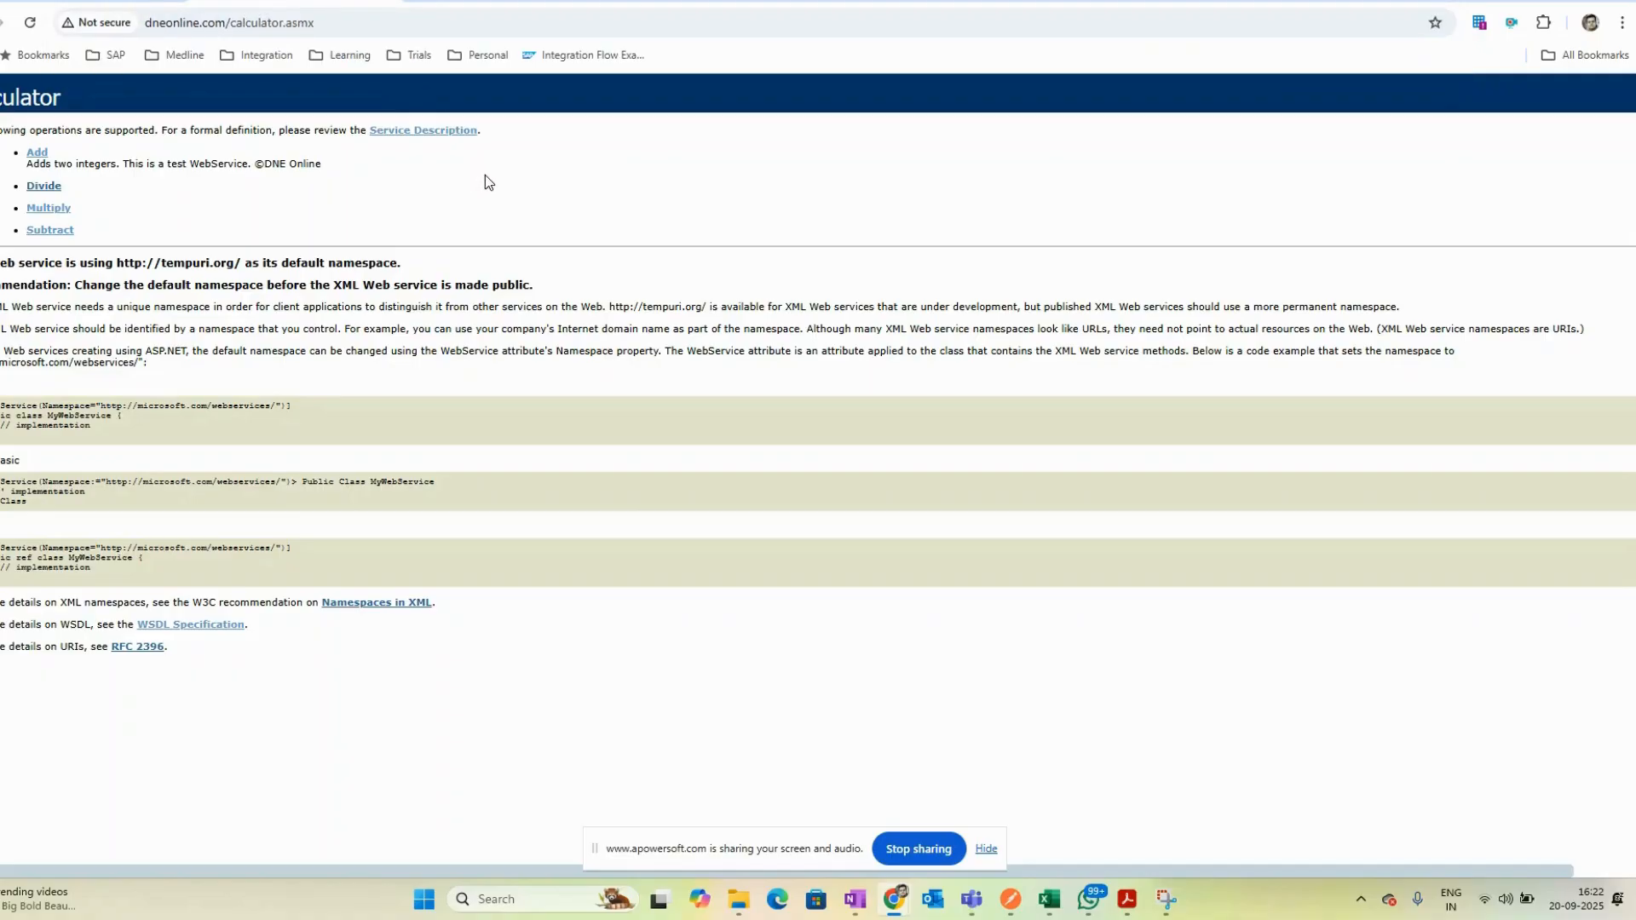
{"action": "left_click", "coordinate": [370, 20]}
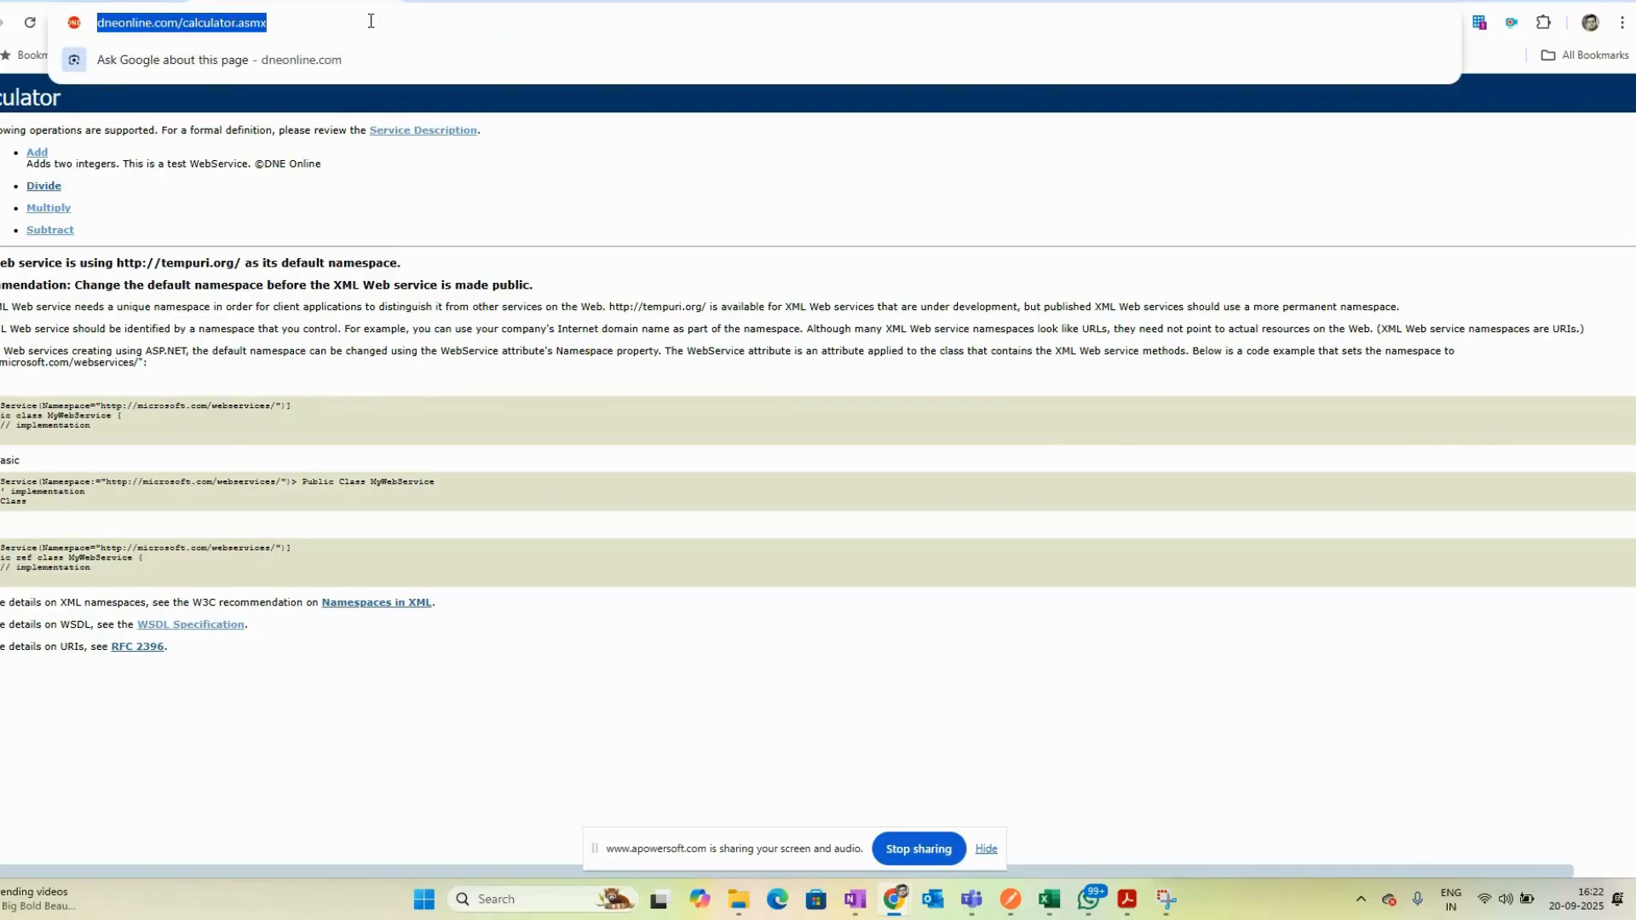
{"action": "left_click", "coordinate": [370, 20]}
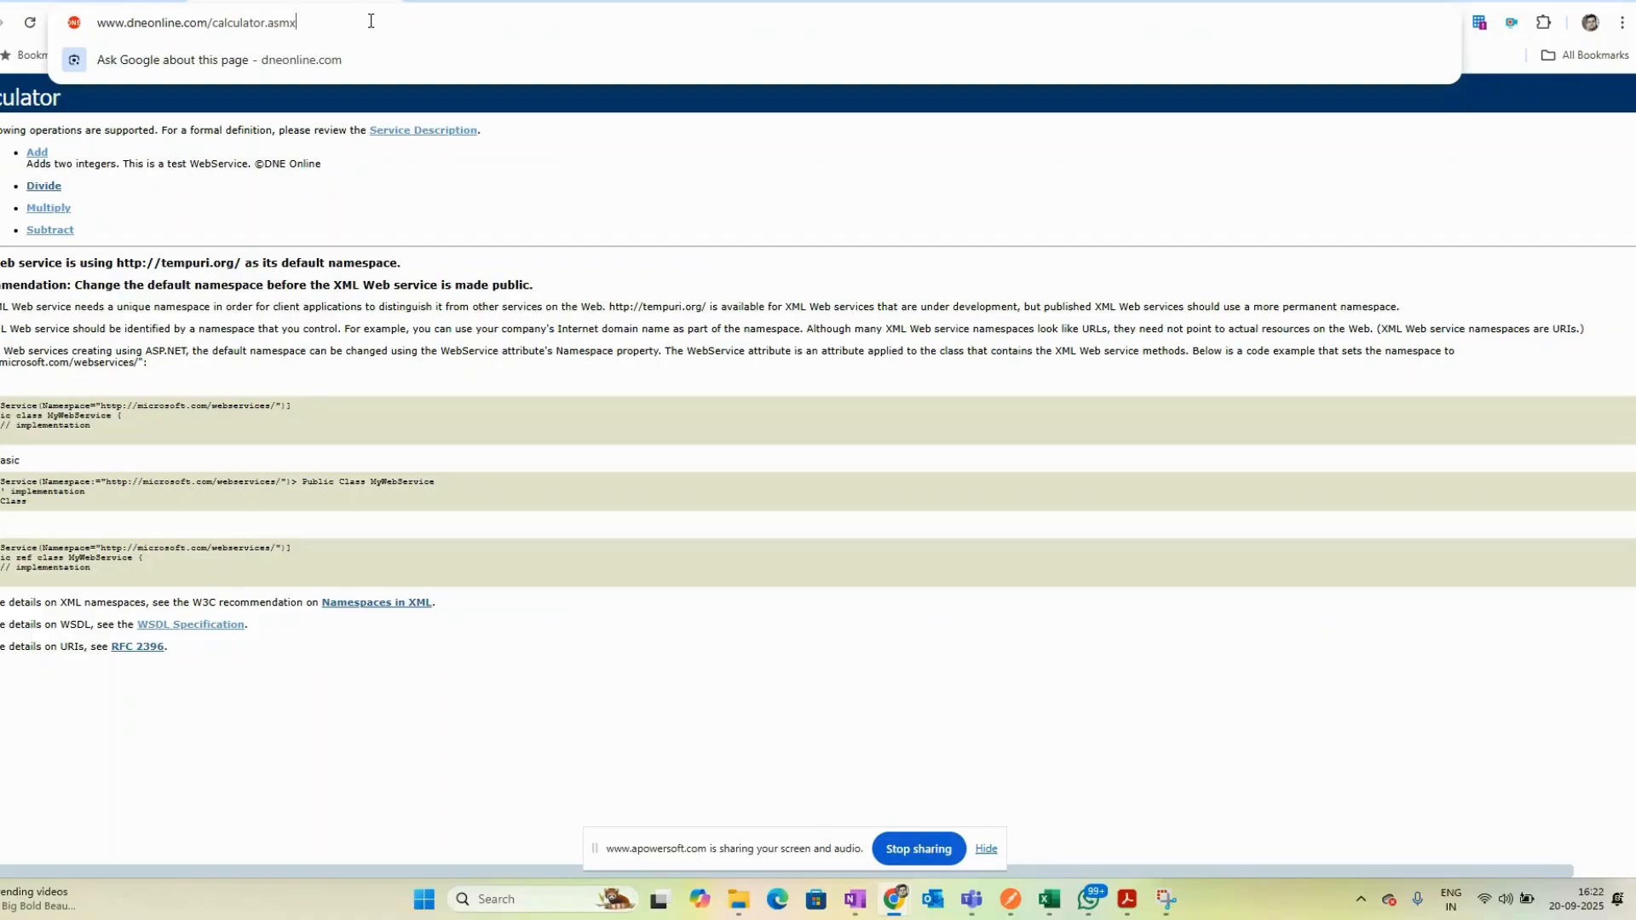
{"action": "left_click", "coordinate": [488, 192]}
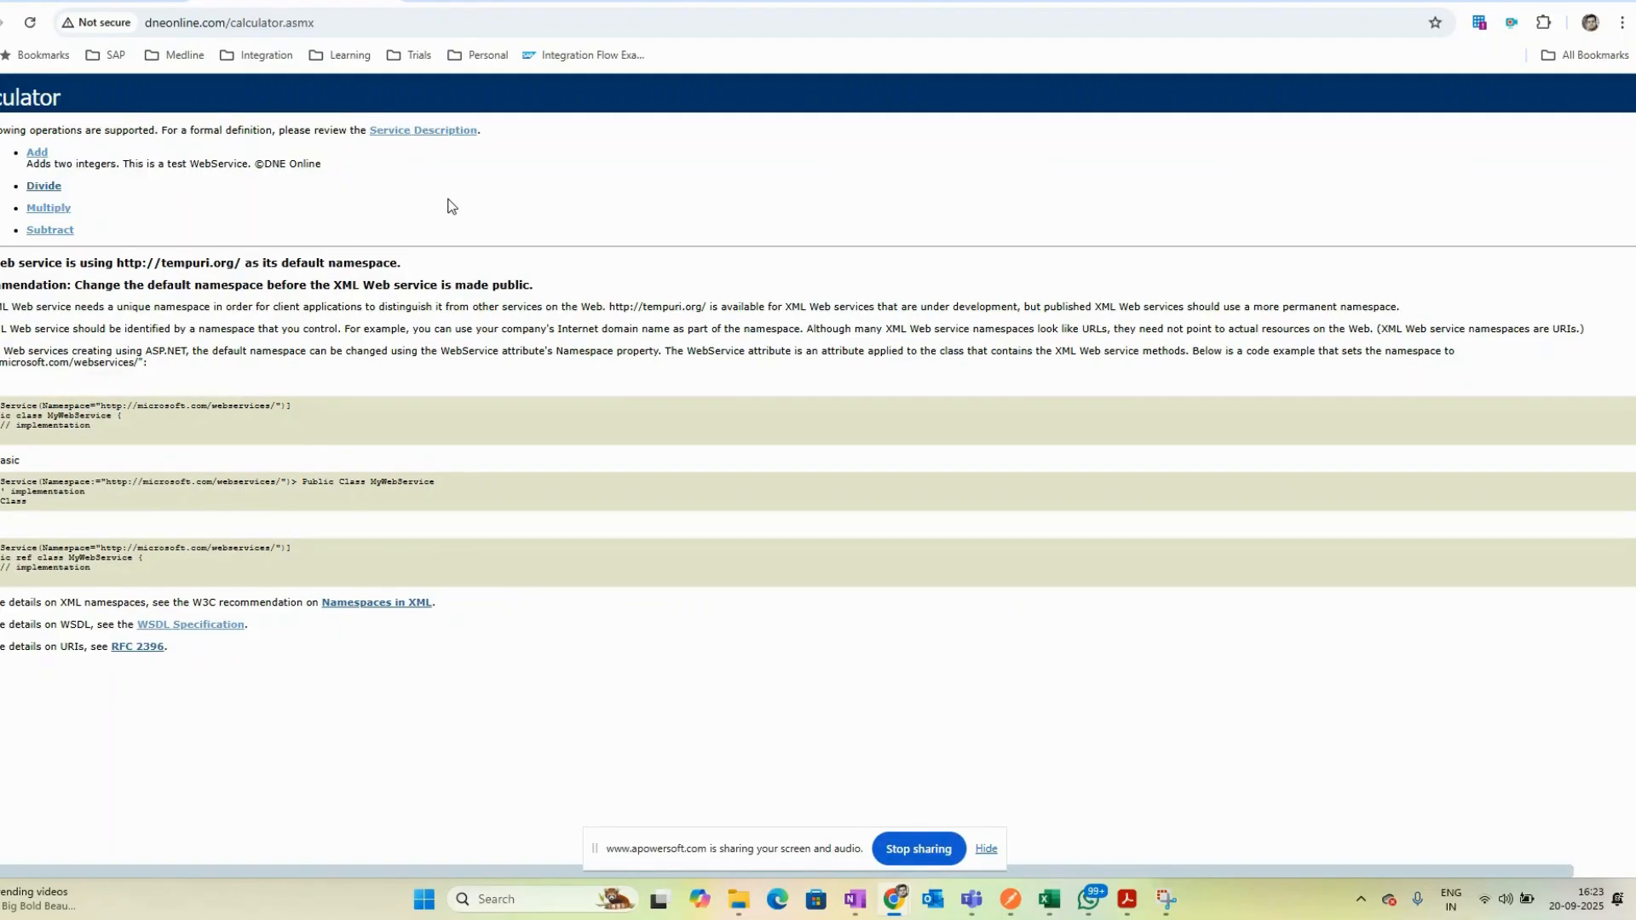
- Open the calculator service's WSDL description and view its address
{"action": "left_click", "coordinate": [413, 130]}
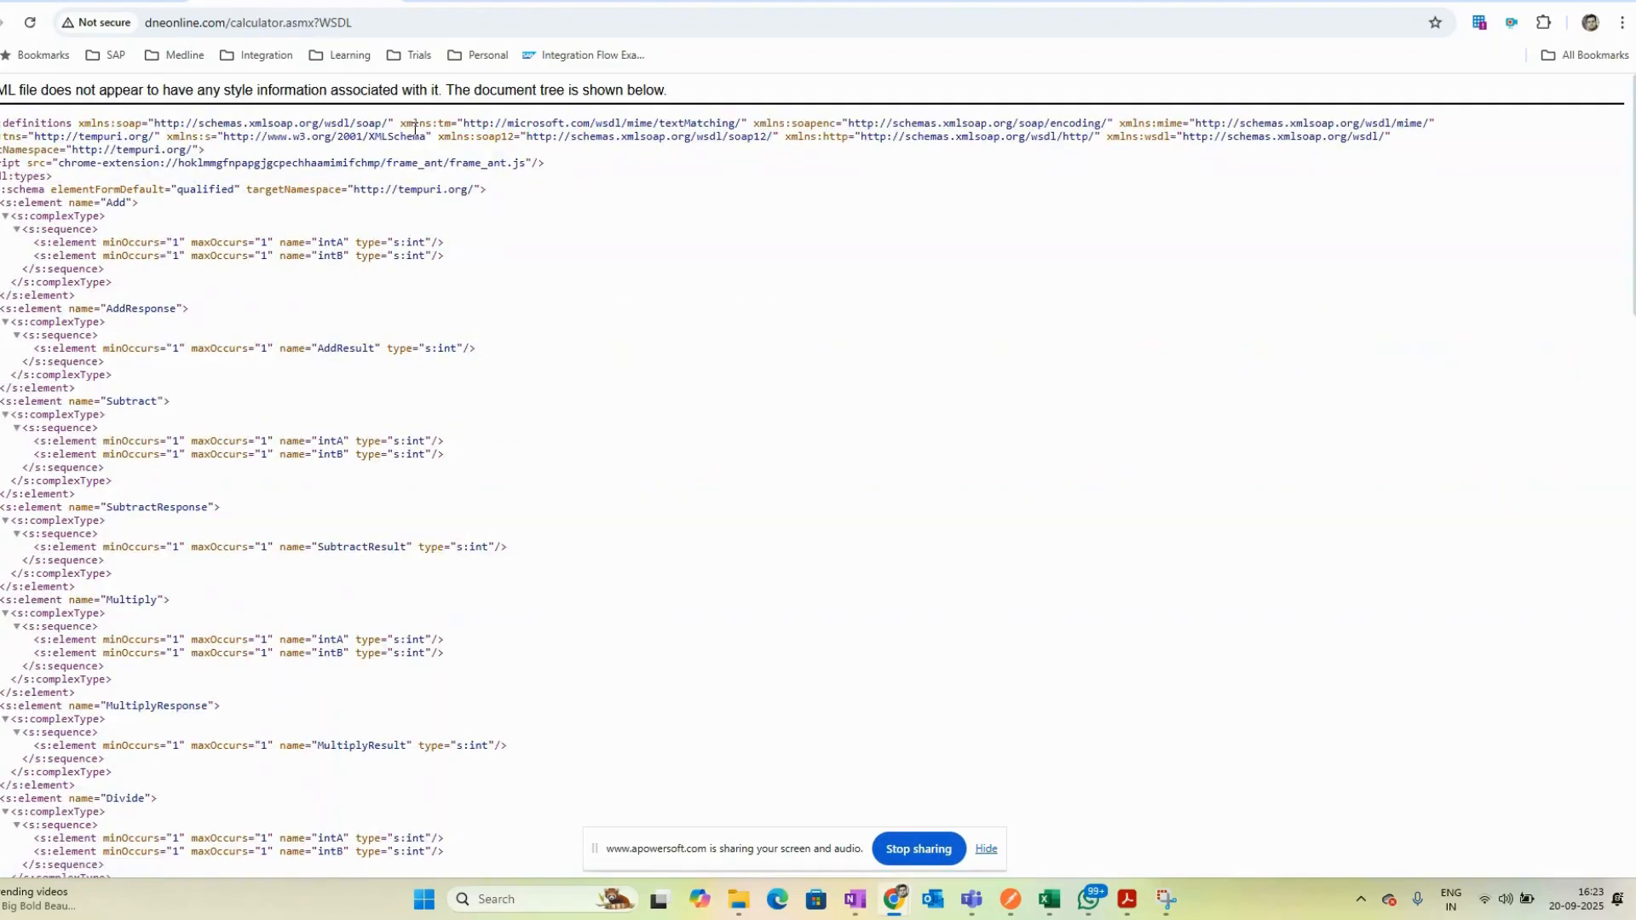
{"action": "left_click", "coordinate": [384, 22]}
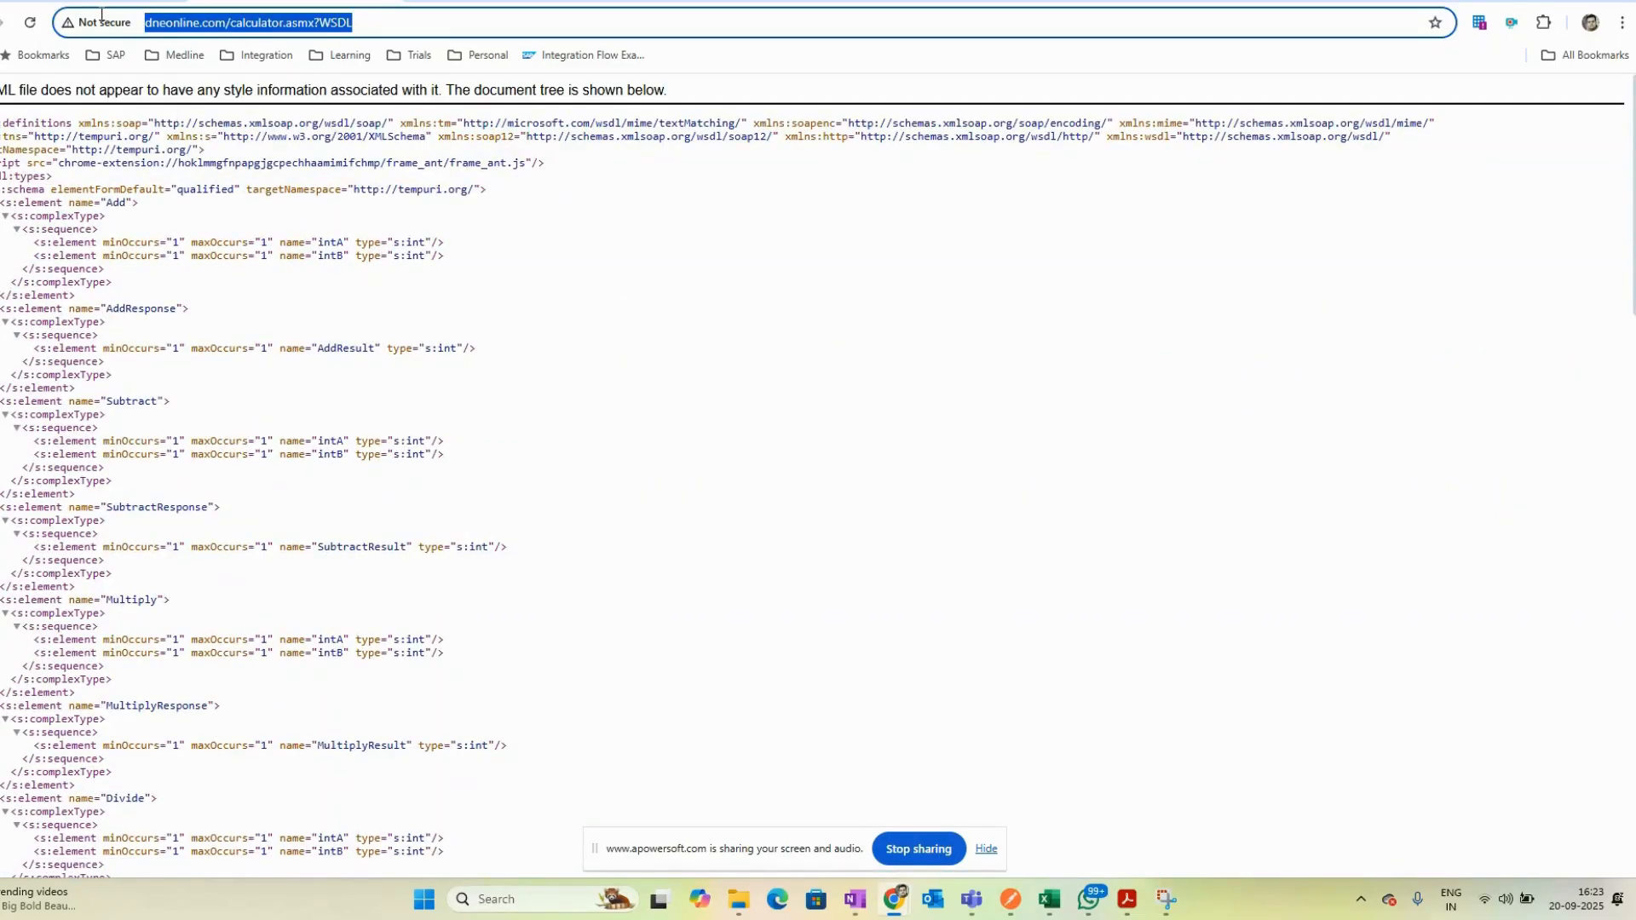
{"action": "left_click", "coordinate": [394, 23]}
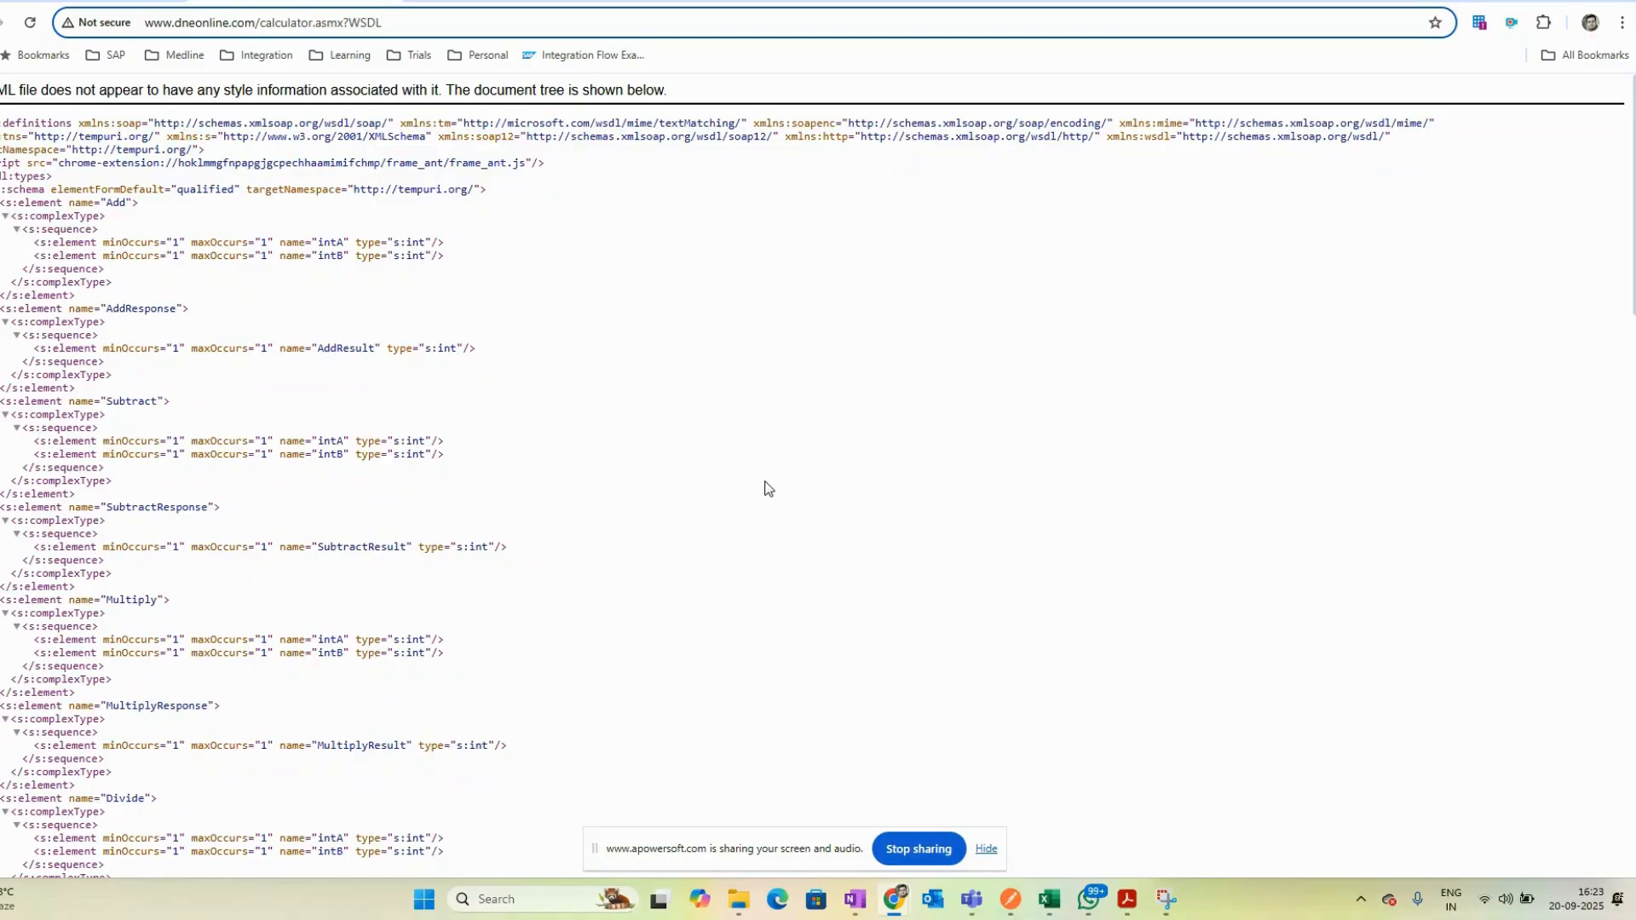
- Examine the WSDL schema definitions and the Add element's intA and intB parameters
{"action": "left_click_drag", "start_coordinate": [3, 123], "coordinate": [451, 188]}
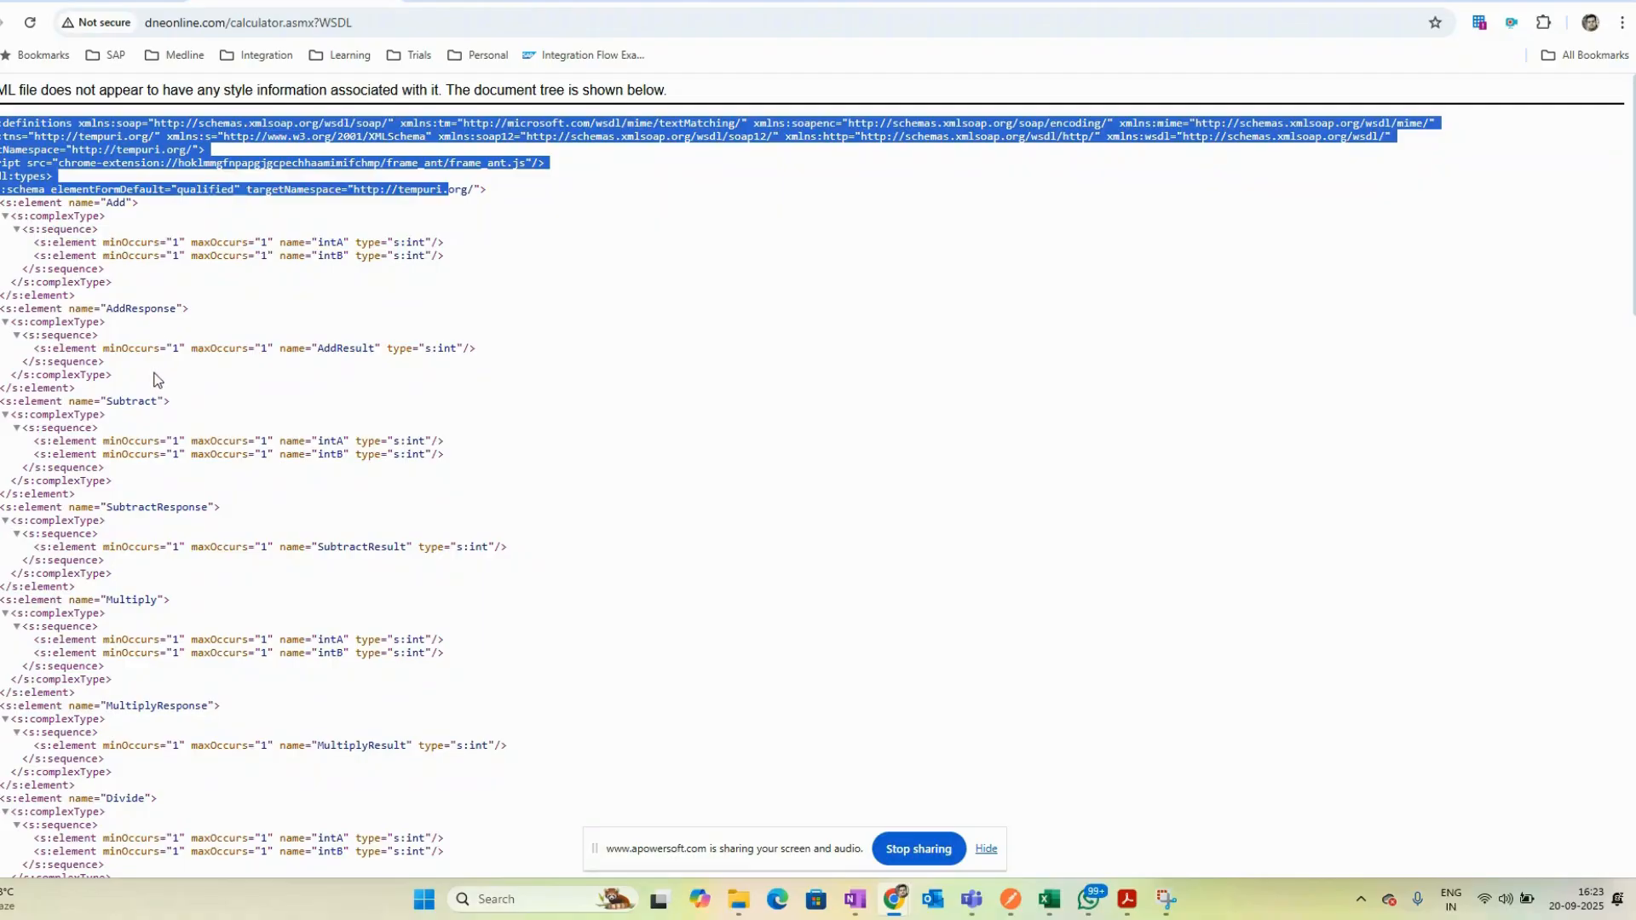
{"action": "left_click", "coordinate": [23, 202]}
{"action": "left_click", "coordinate": [5, 216]}
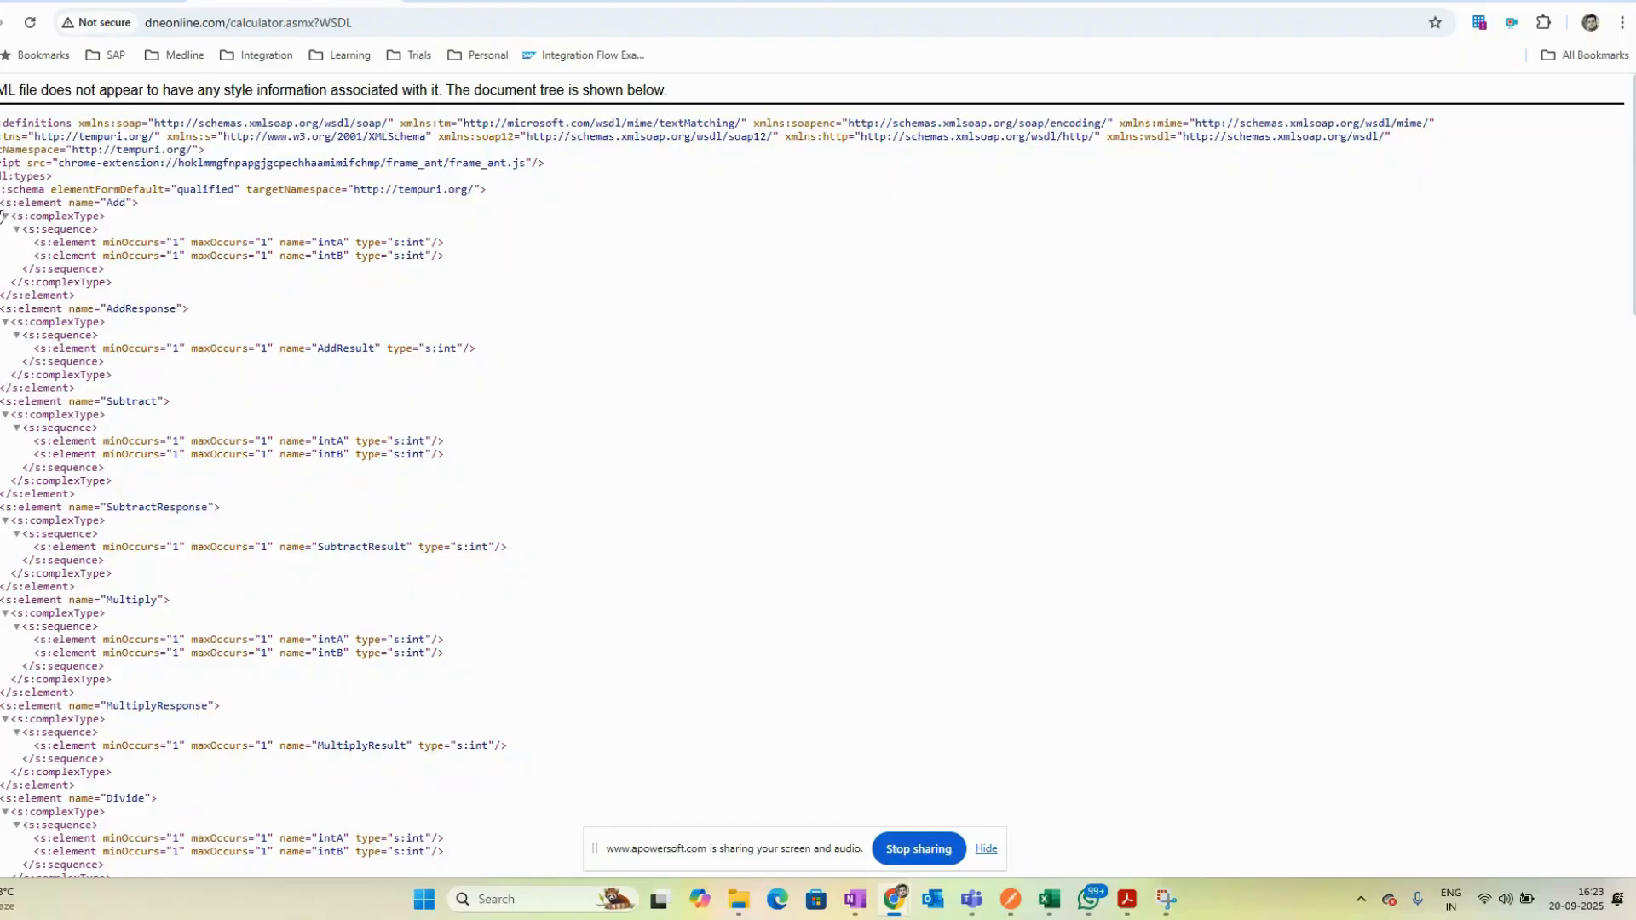
{"action": "left_click", "coordinate": [3, 215]}
{"action": "left_click_drag", "start_coordinate": [449, 259], "coordinate": [34, 243]}
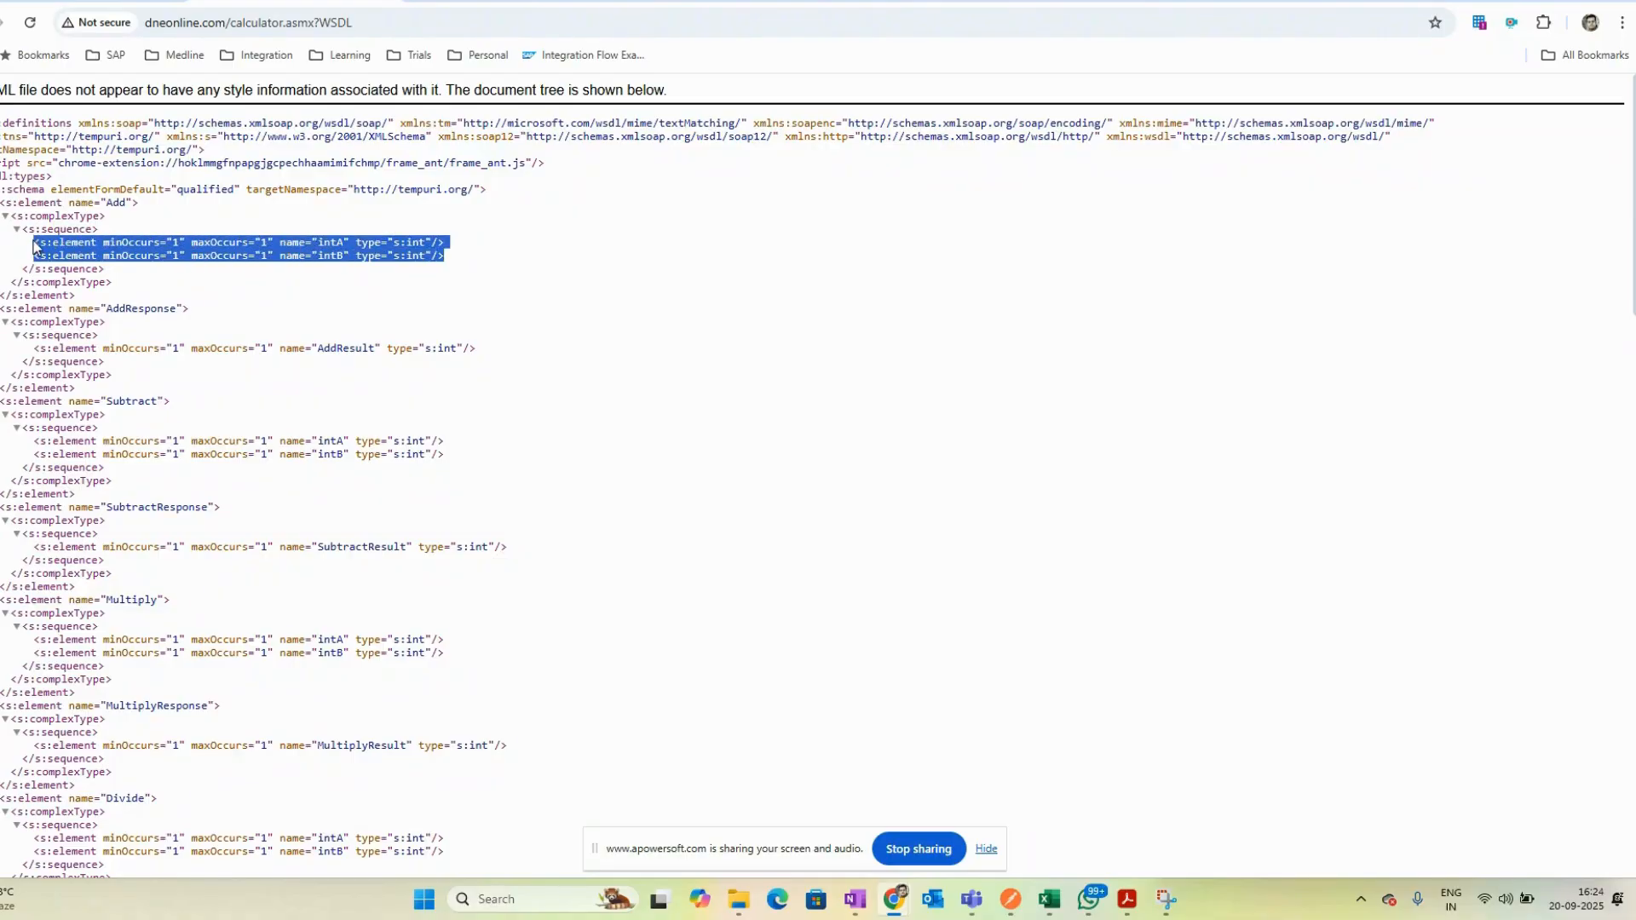
- Examine the WSDL's bindings and the service port's soap:address location for the calculator service
{"action": "left_click", "coordinate": [332, 248]}
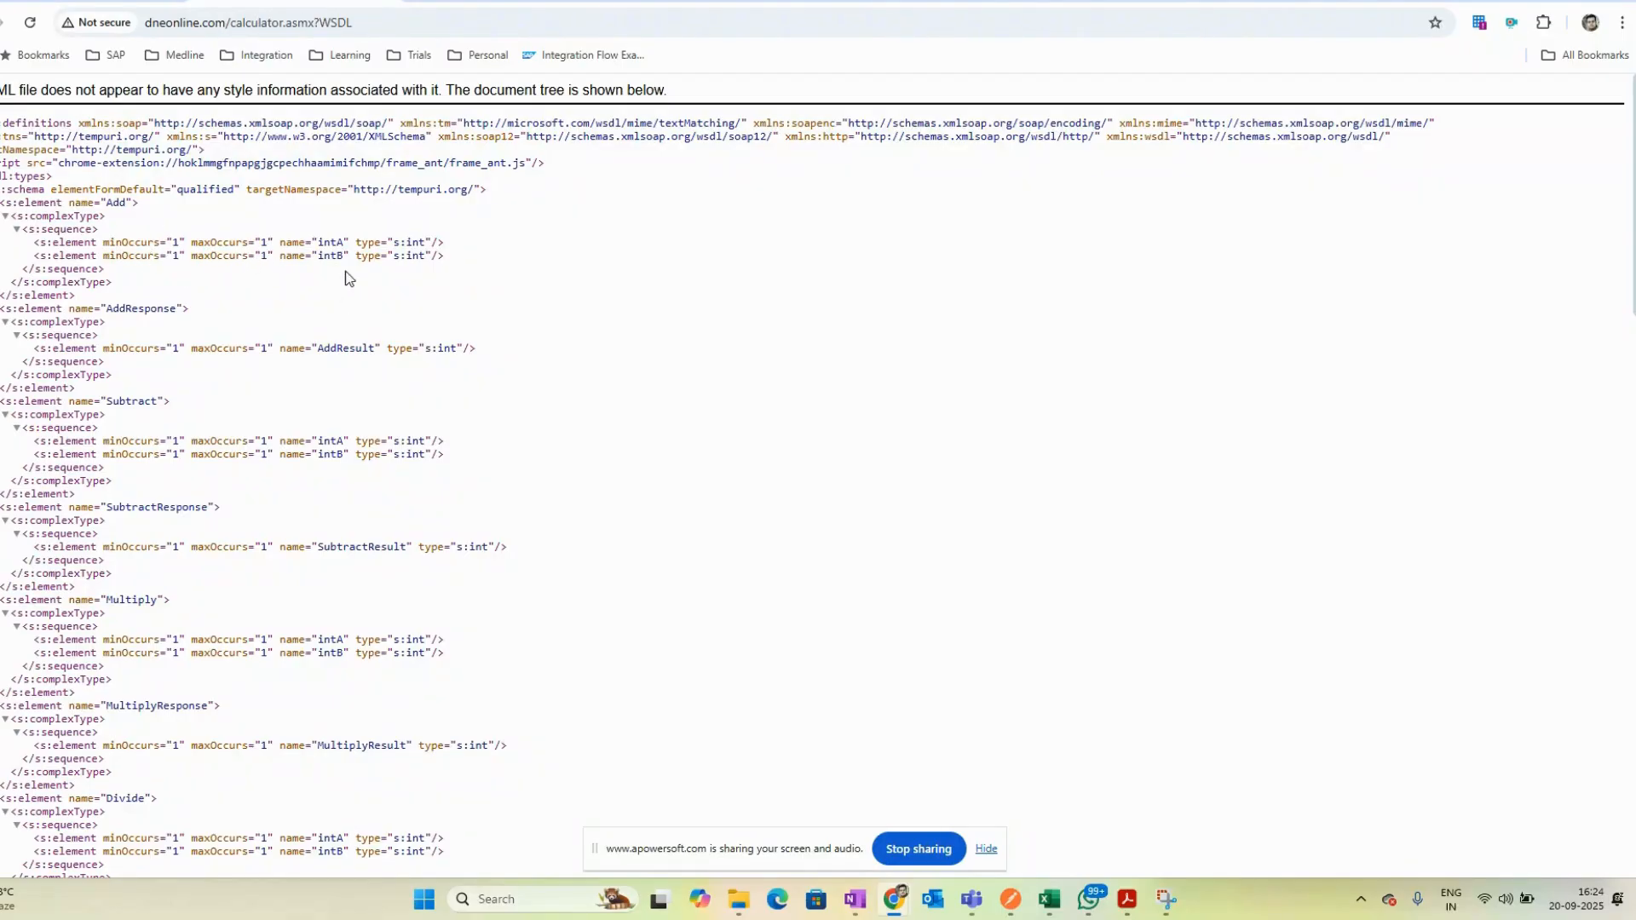
{"action": "double_click", "coordinate": [126, 307]}
{"action": "scroll", "coordinate": [467, 634], "scroll_direction": "down", "scroll_amount": 7}
{"action": "scroll", "coordinate": [405, 724], "scroll_direction": "down", "scroll_amount": 12}
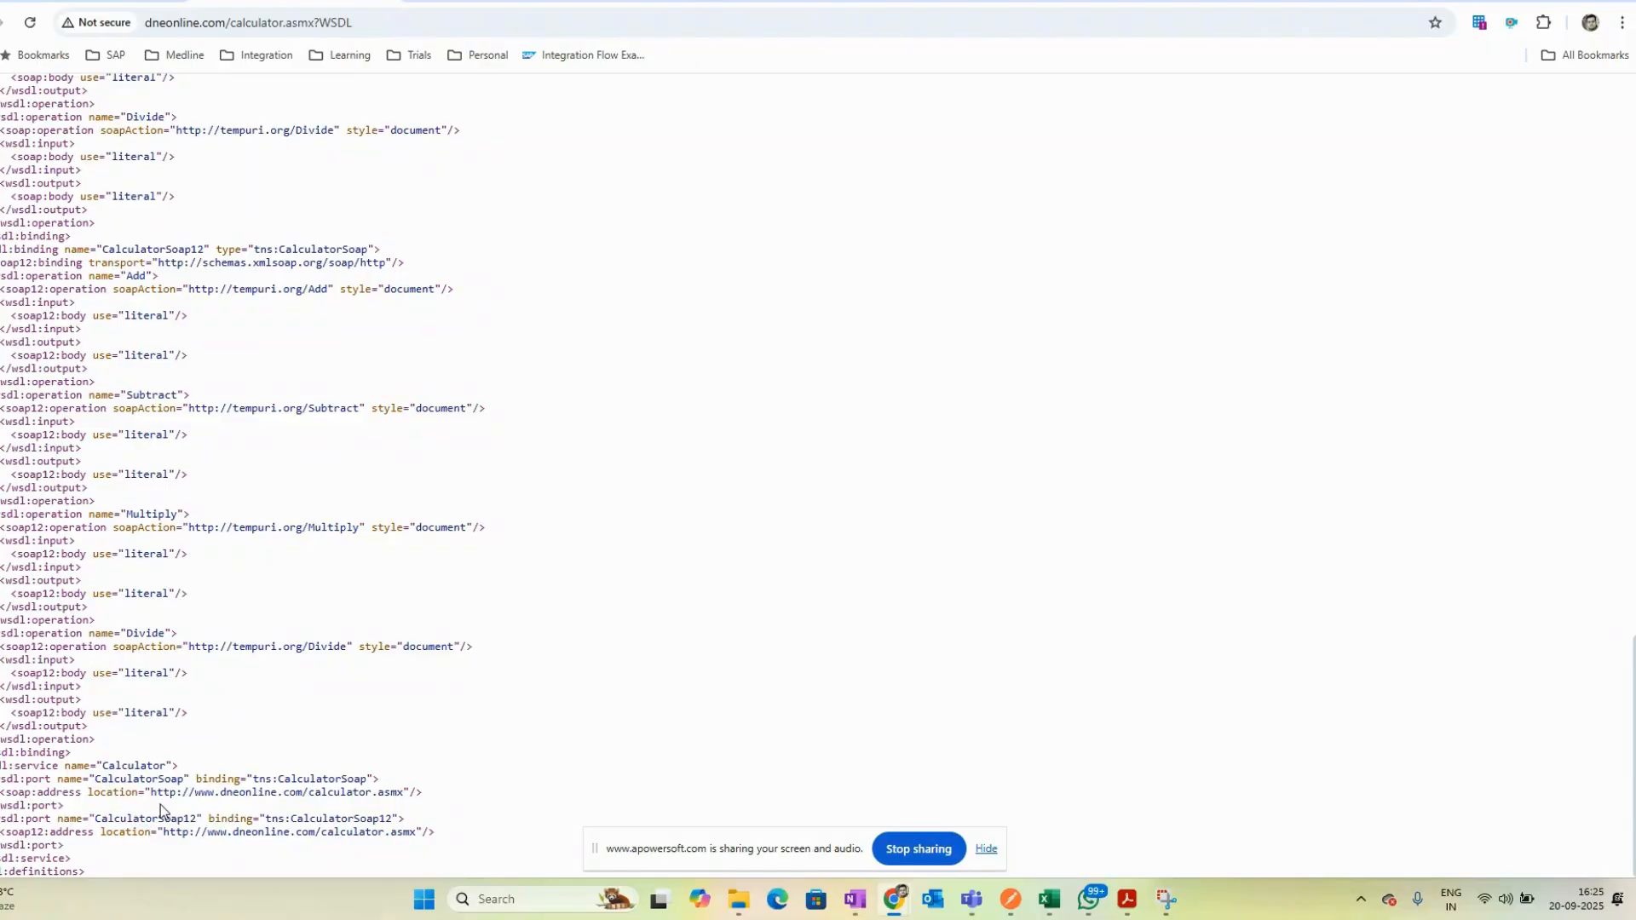
{"action": "left_click_drag", "start_coordinate": [441, 791], "coordinate": [145, 794]}
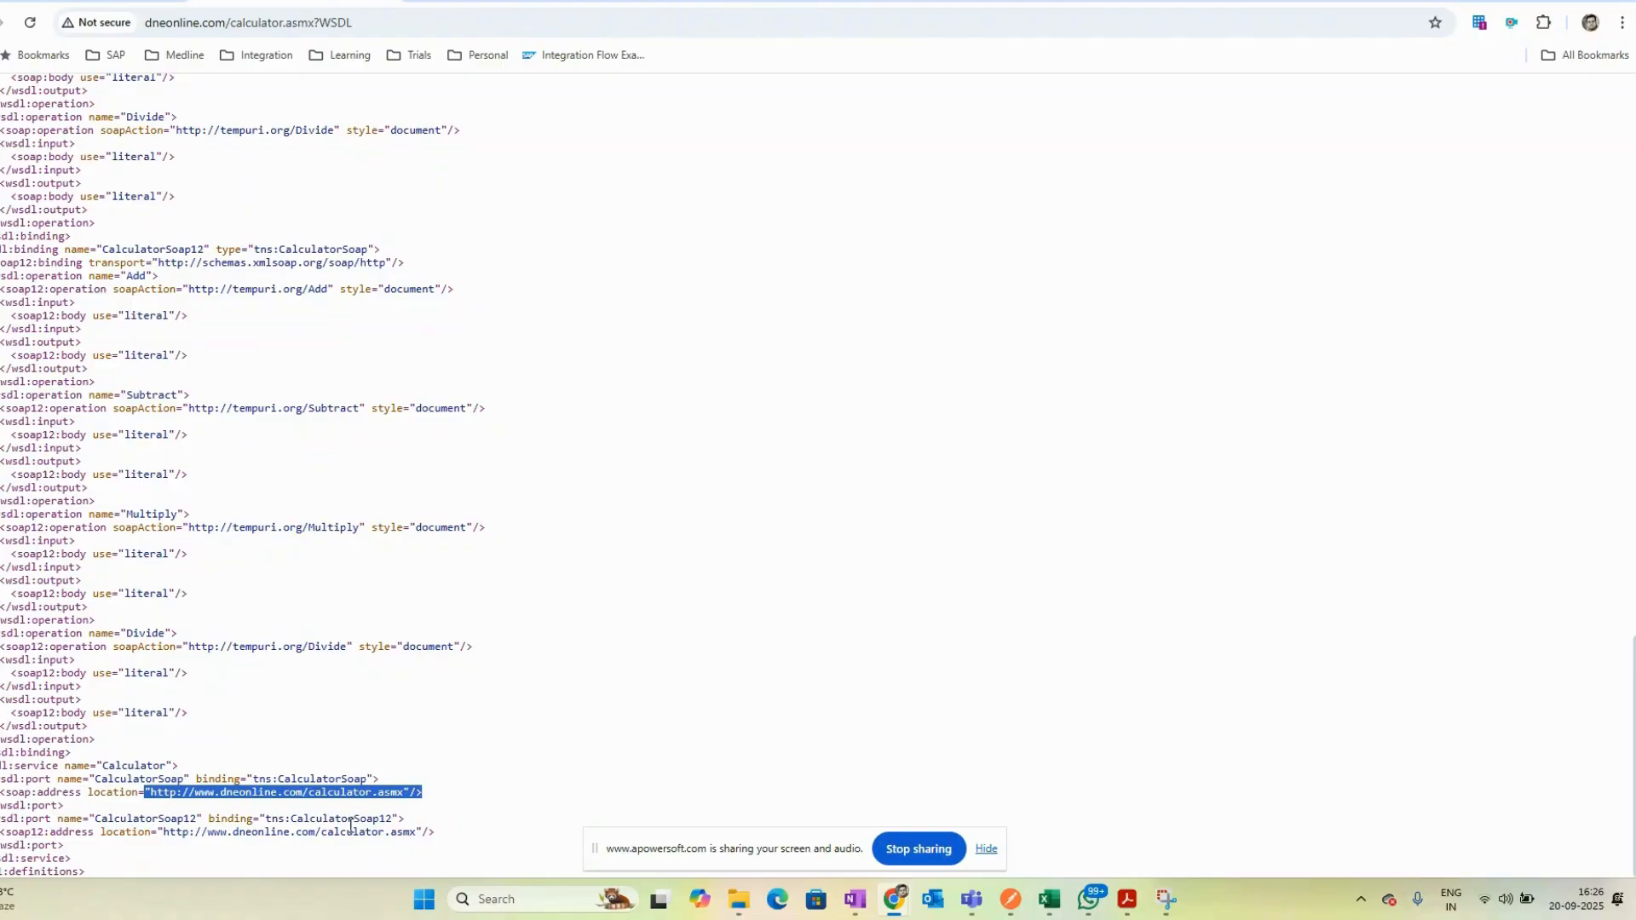
{"action": "left_click_drag", "start_coordinate": [439, 832], "coordinate": [2, 779]}
{"action": "left_click", "coordinate": [557, 764]}
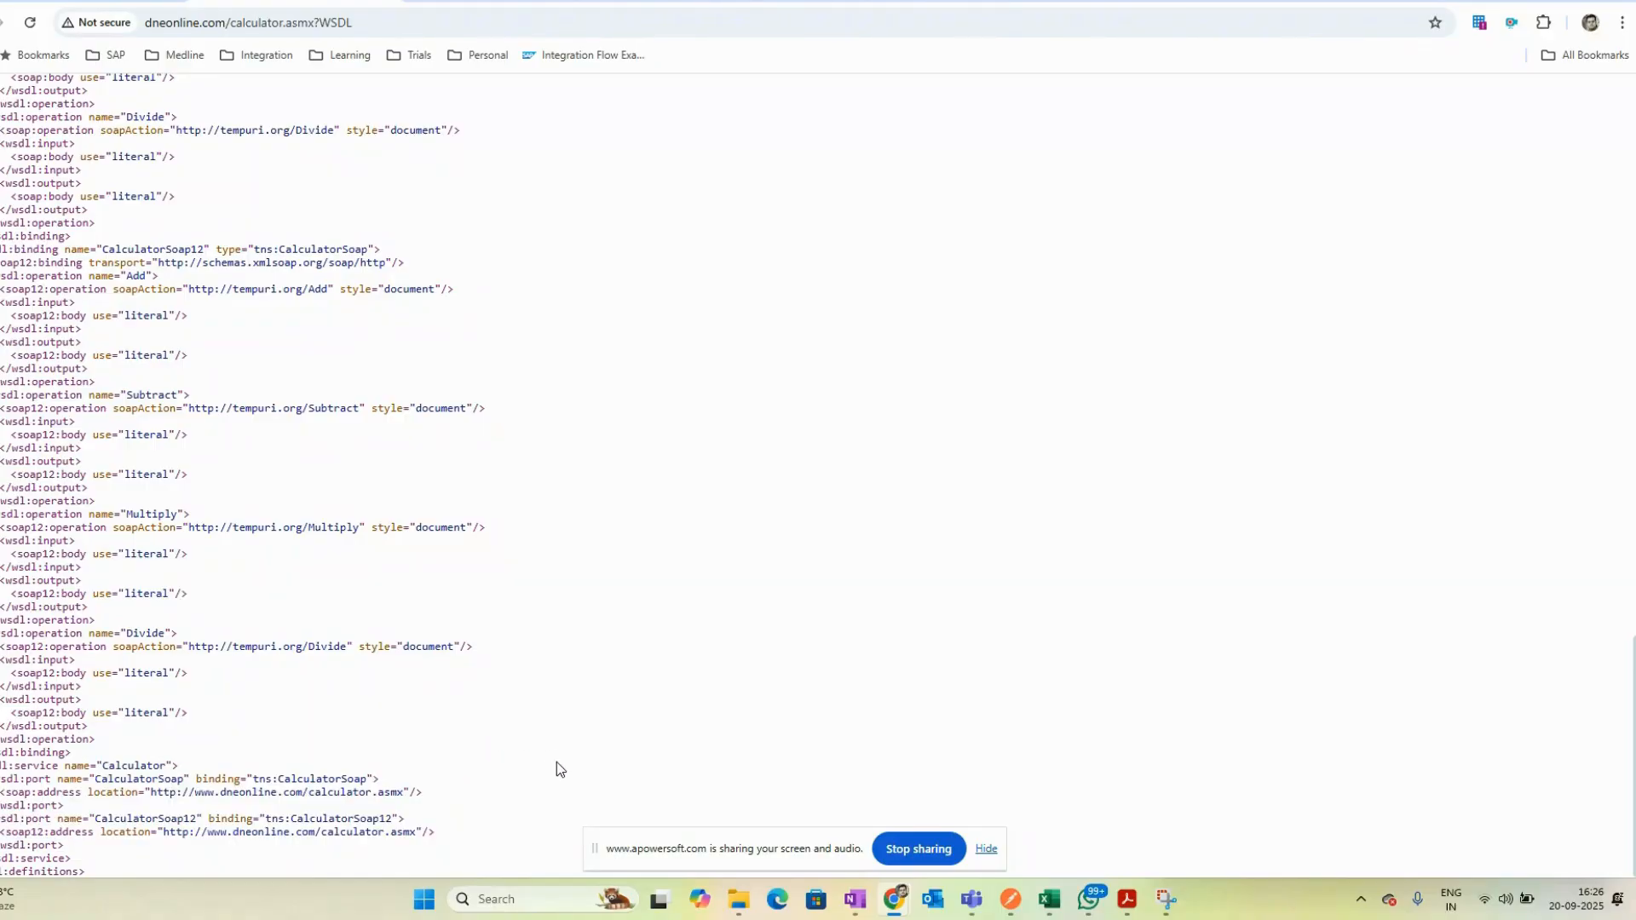
{"action": "scroll", "coordinate": [555, 768], "scroll_direction": "up", "scroll_amount": 15}
{"action": "scroll", "coordinate": [554, 769], "scroll_direction": "down", "scroll_amount": 15}
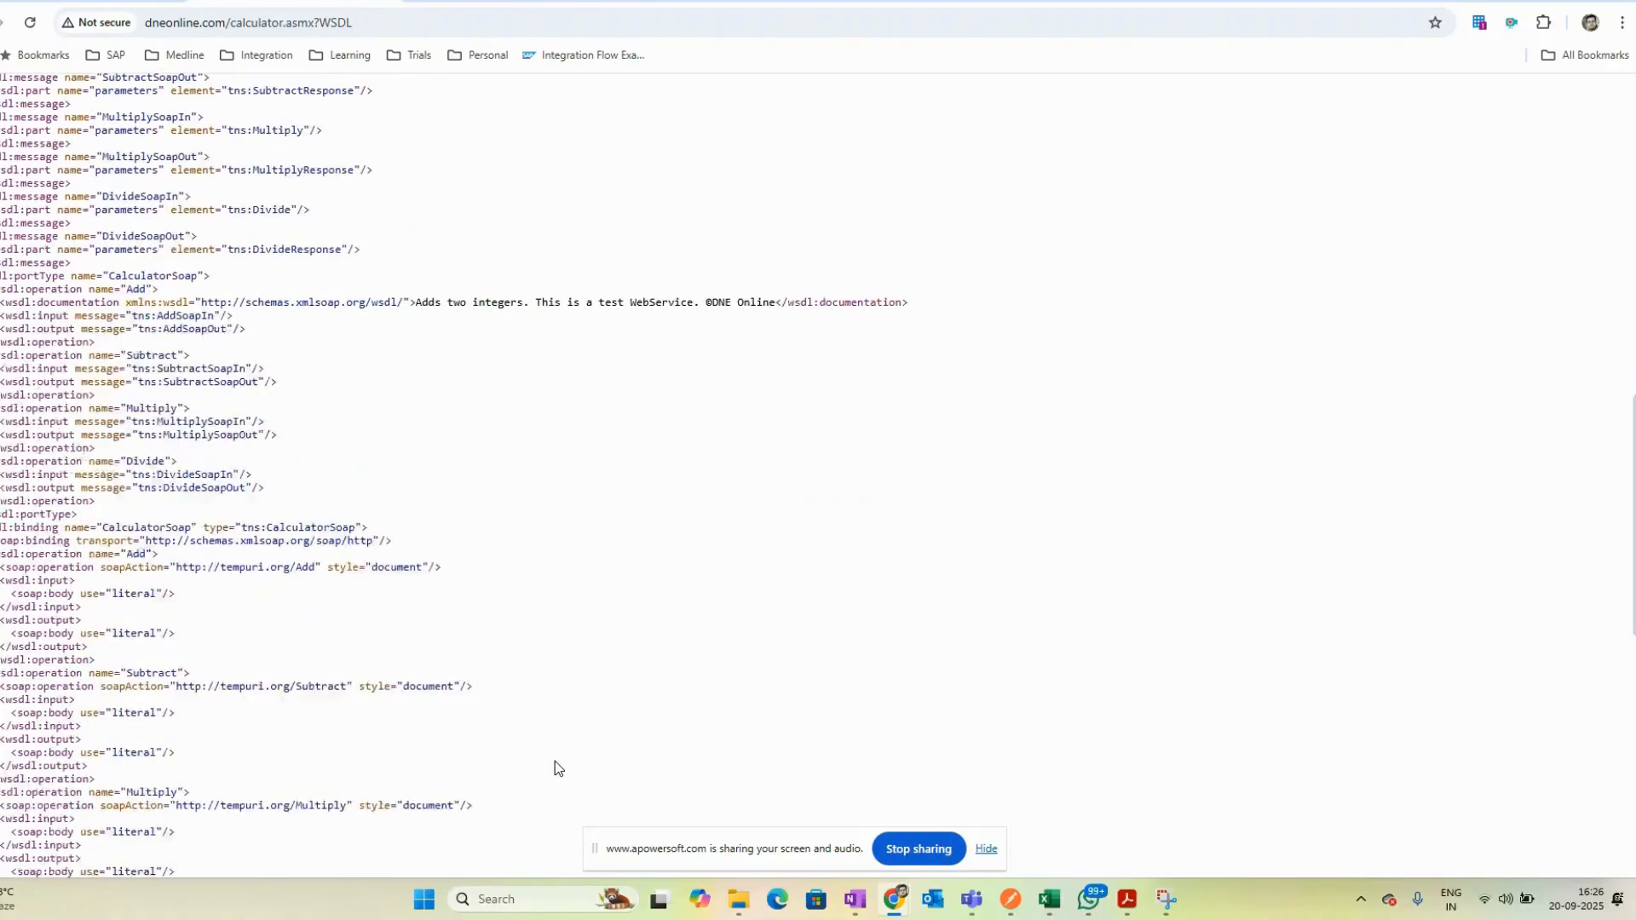
{"action": "scroll", "coordinate": [555, 760], "scroll_direction": "up", "scroll_amount": 20}
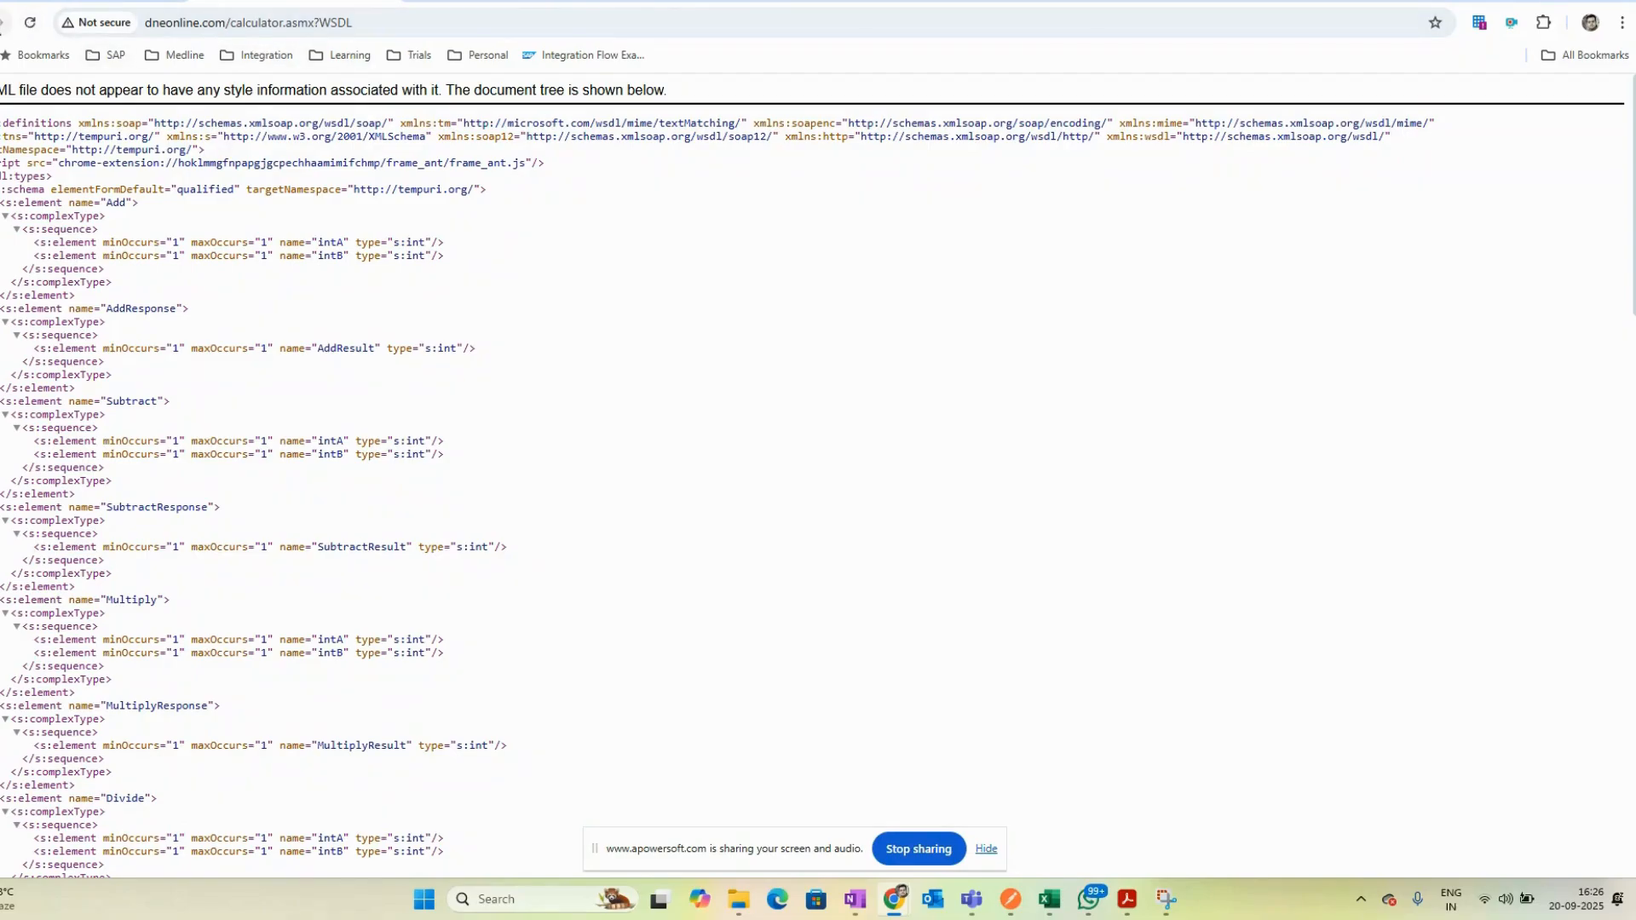
- Open the SOAP receiver channel's connection settings and switch the integration flow into edit mode
{"action": "left_click", "coordinate": [2, 22]}
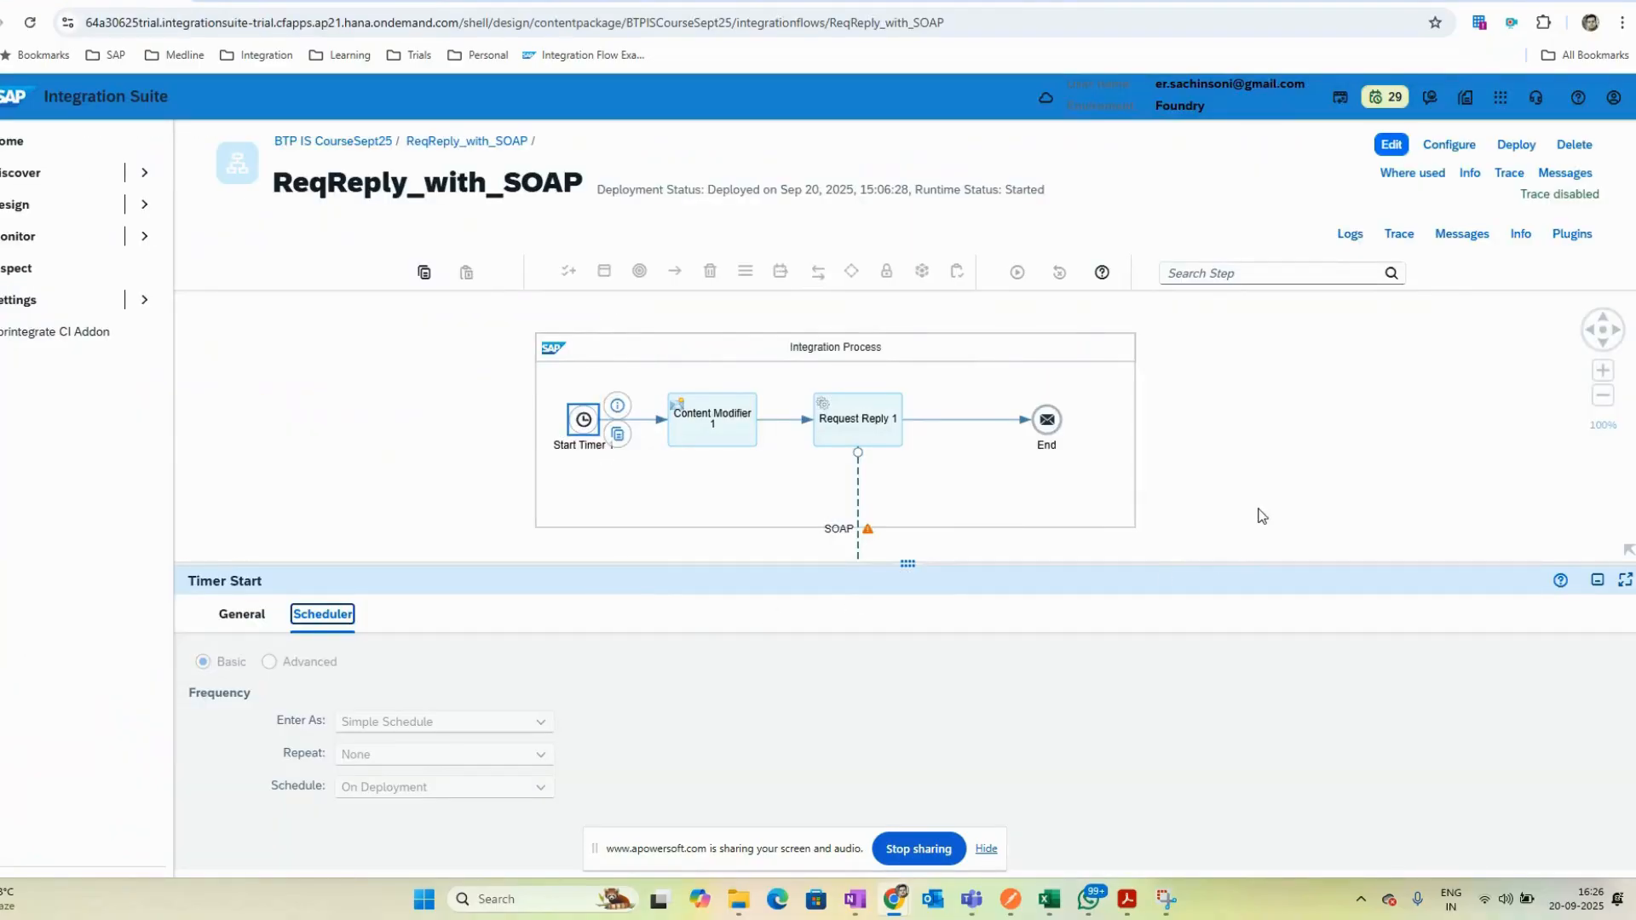
{"action": "left_click", "coordinate": [1276, 482]}
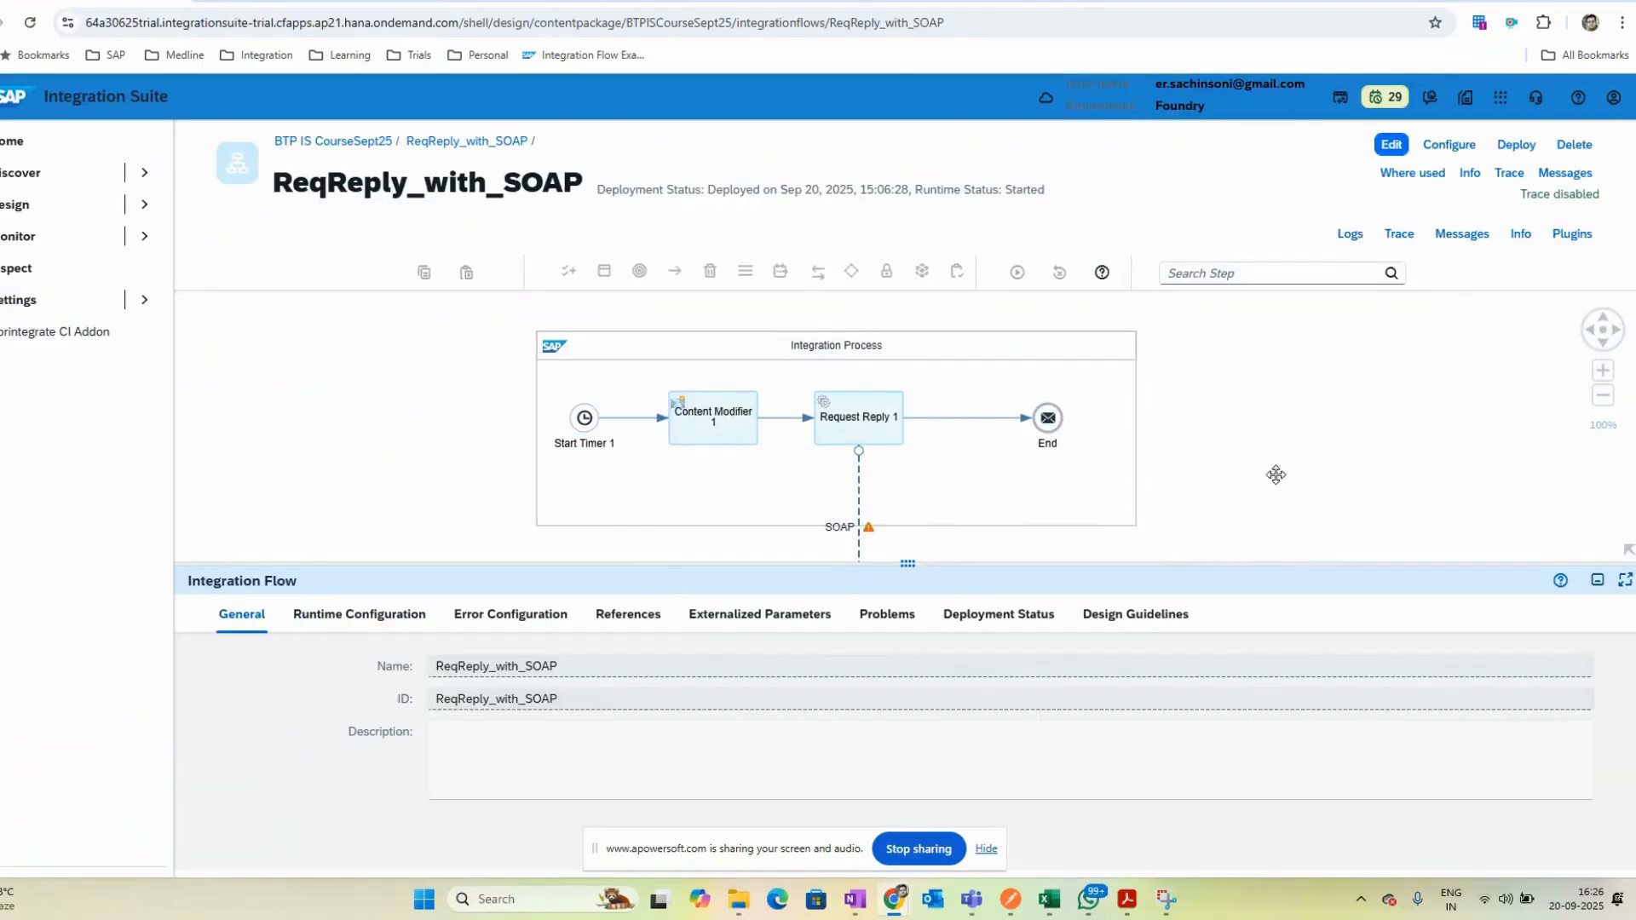
{"action": "left_click", "coordinate": [586, 419]}
{"action": "left_click", "coordinate": [715, 418]}
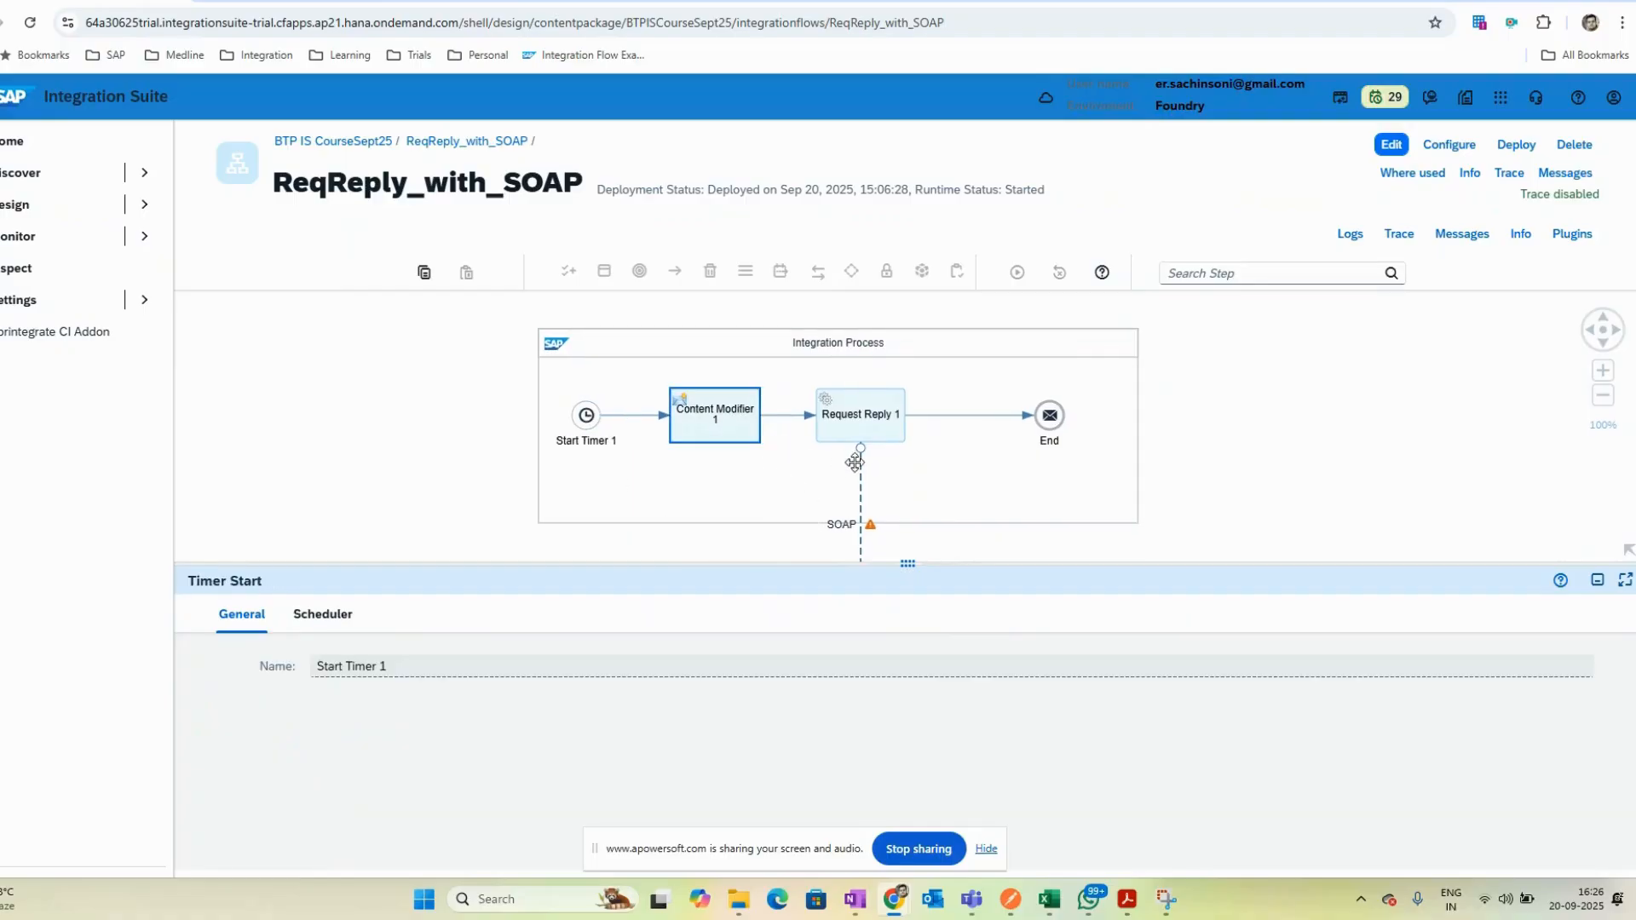
{"action": "left_click", "coordinate": [894, 430]}
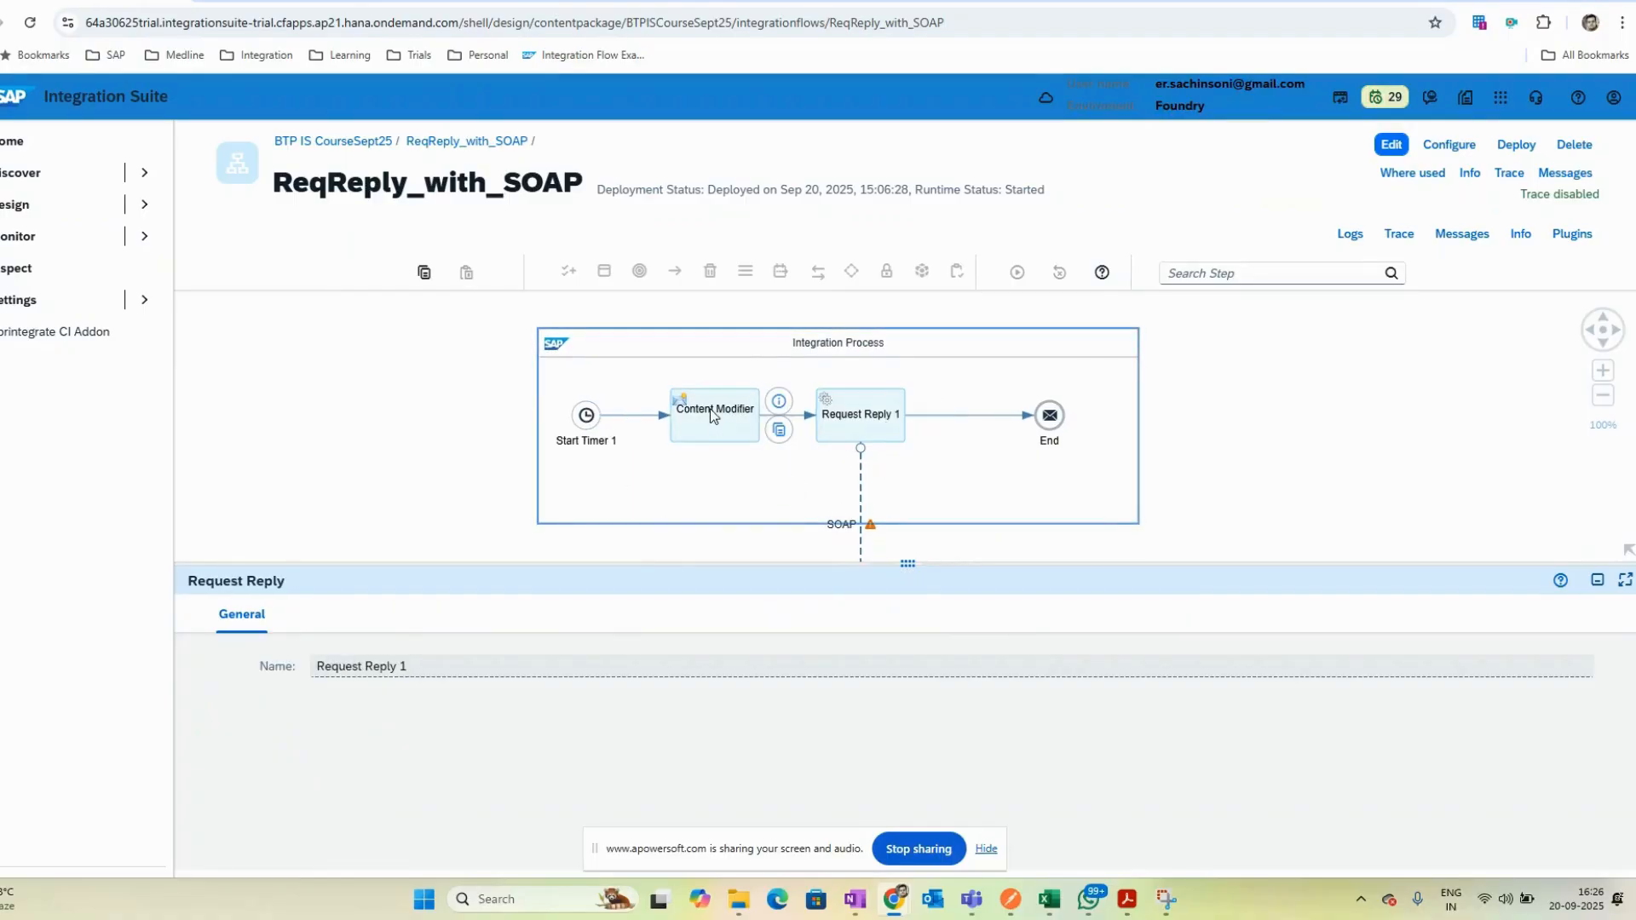
{"action": "left_click", "coordinate": [358, 615]}
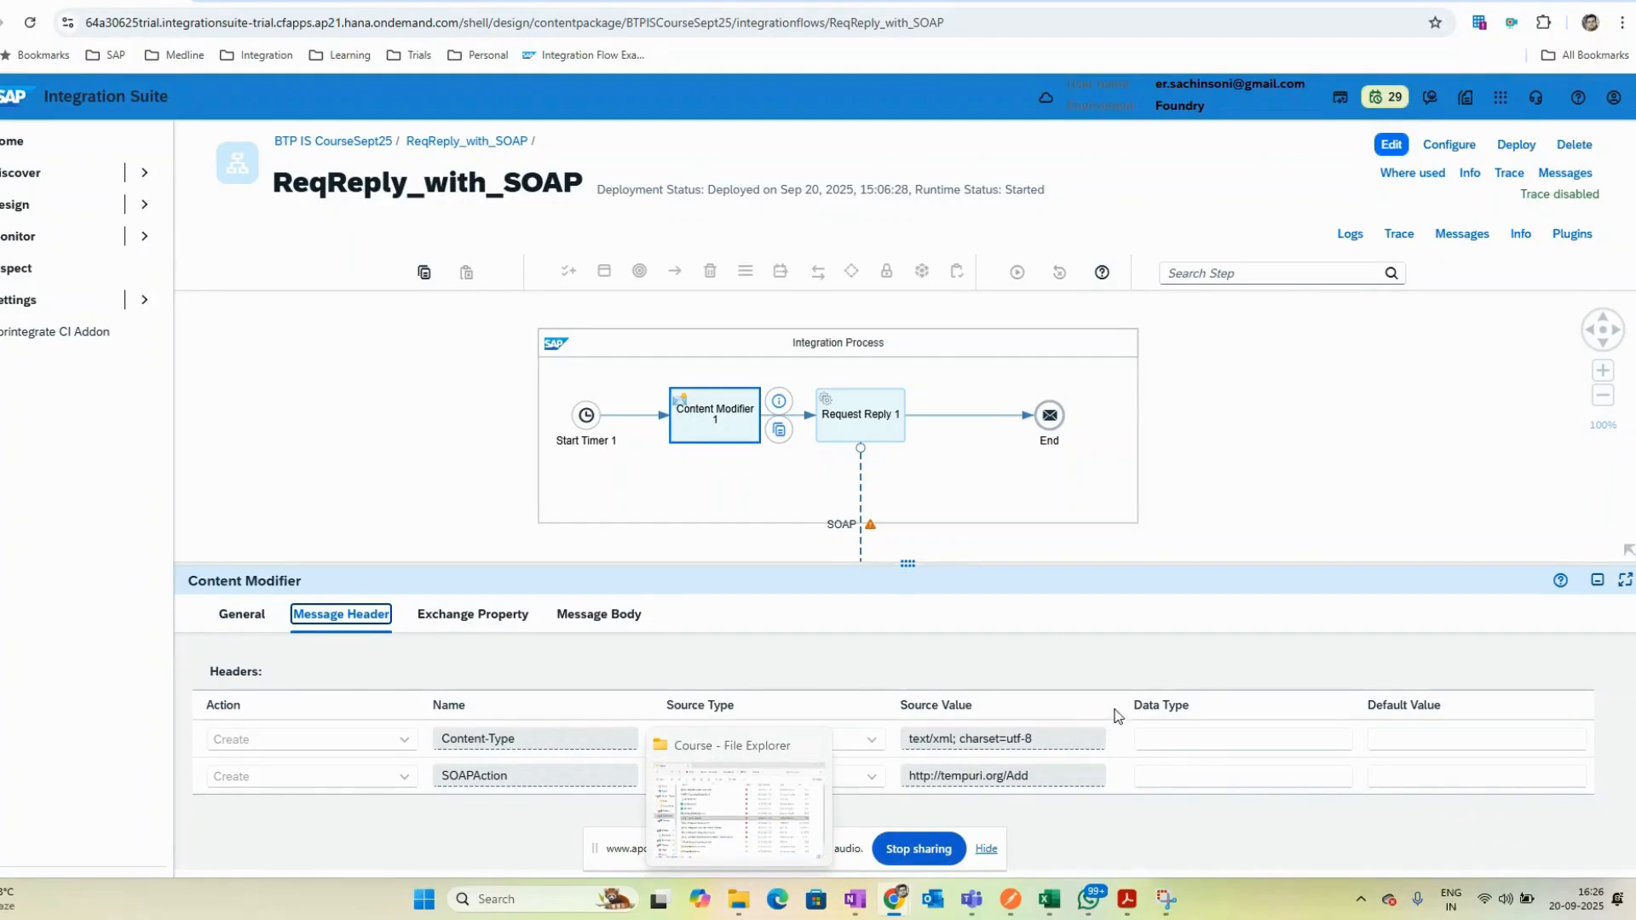
{"action": "left_click", "coordinate": [867, 524]}
{"action": "left_click", "coordinate": [861, 524]}
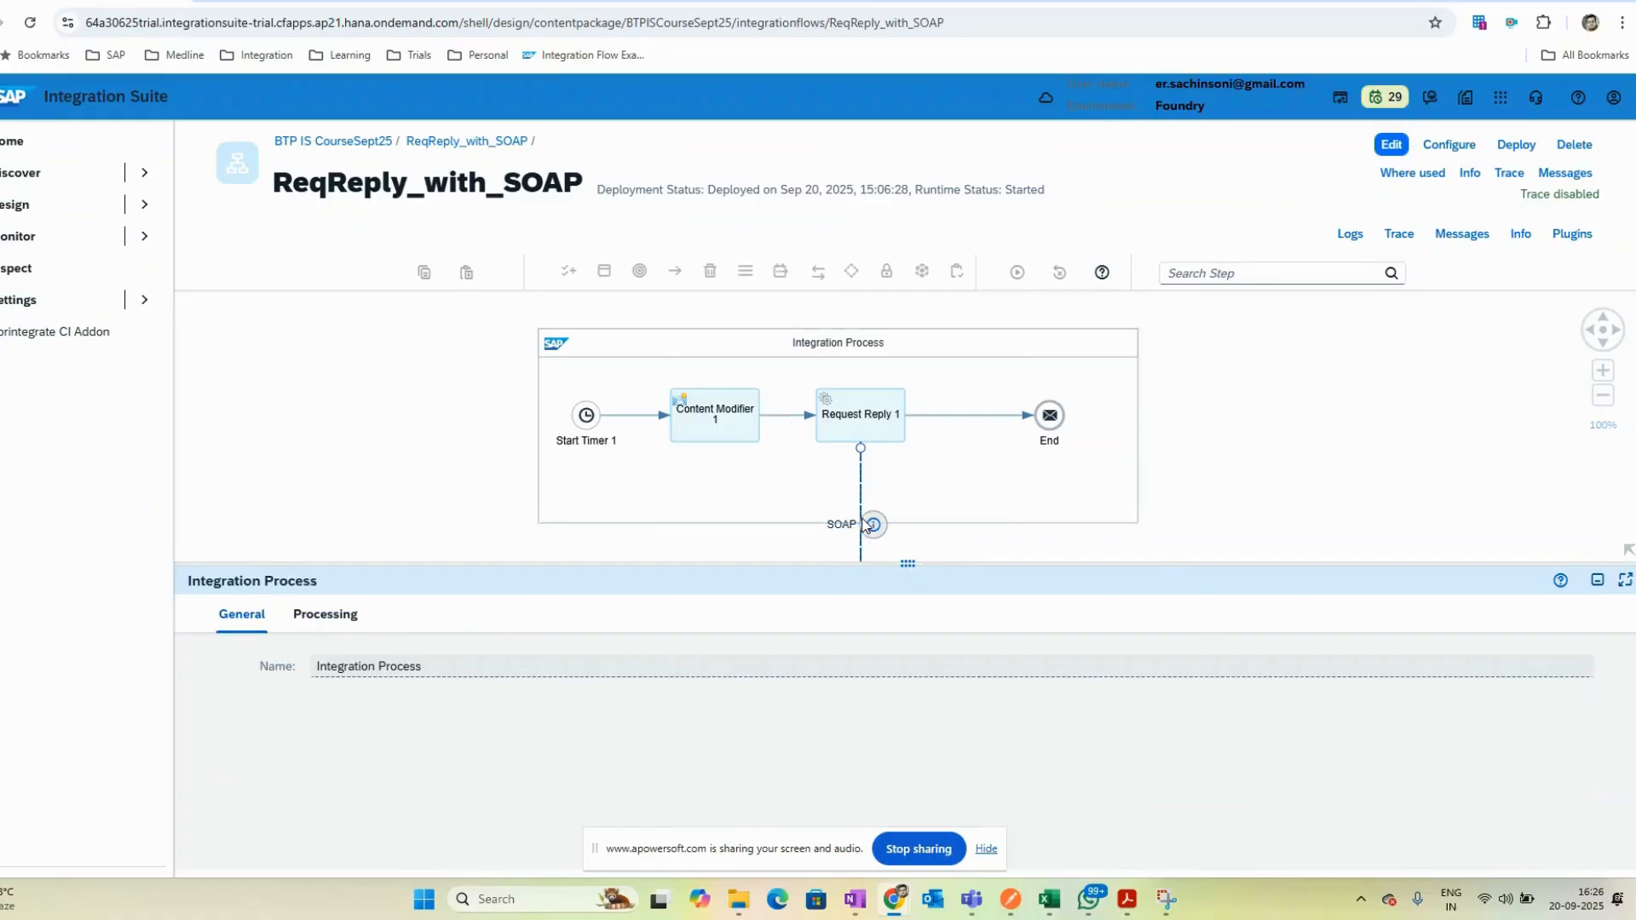
{"action": "left_click_drag", "start_coordinate": [811, 562], "coordinate": [811, 368]}
{"action": "left_click", "coordinate": [317, 423]}
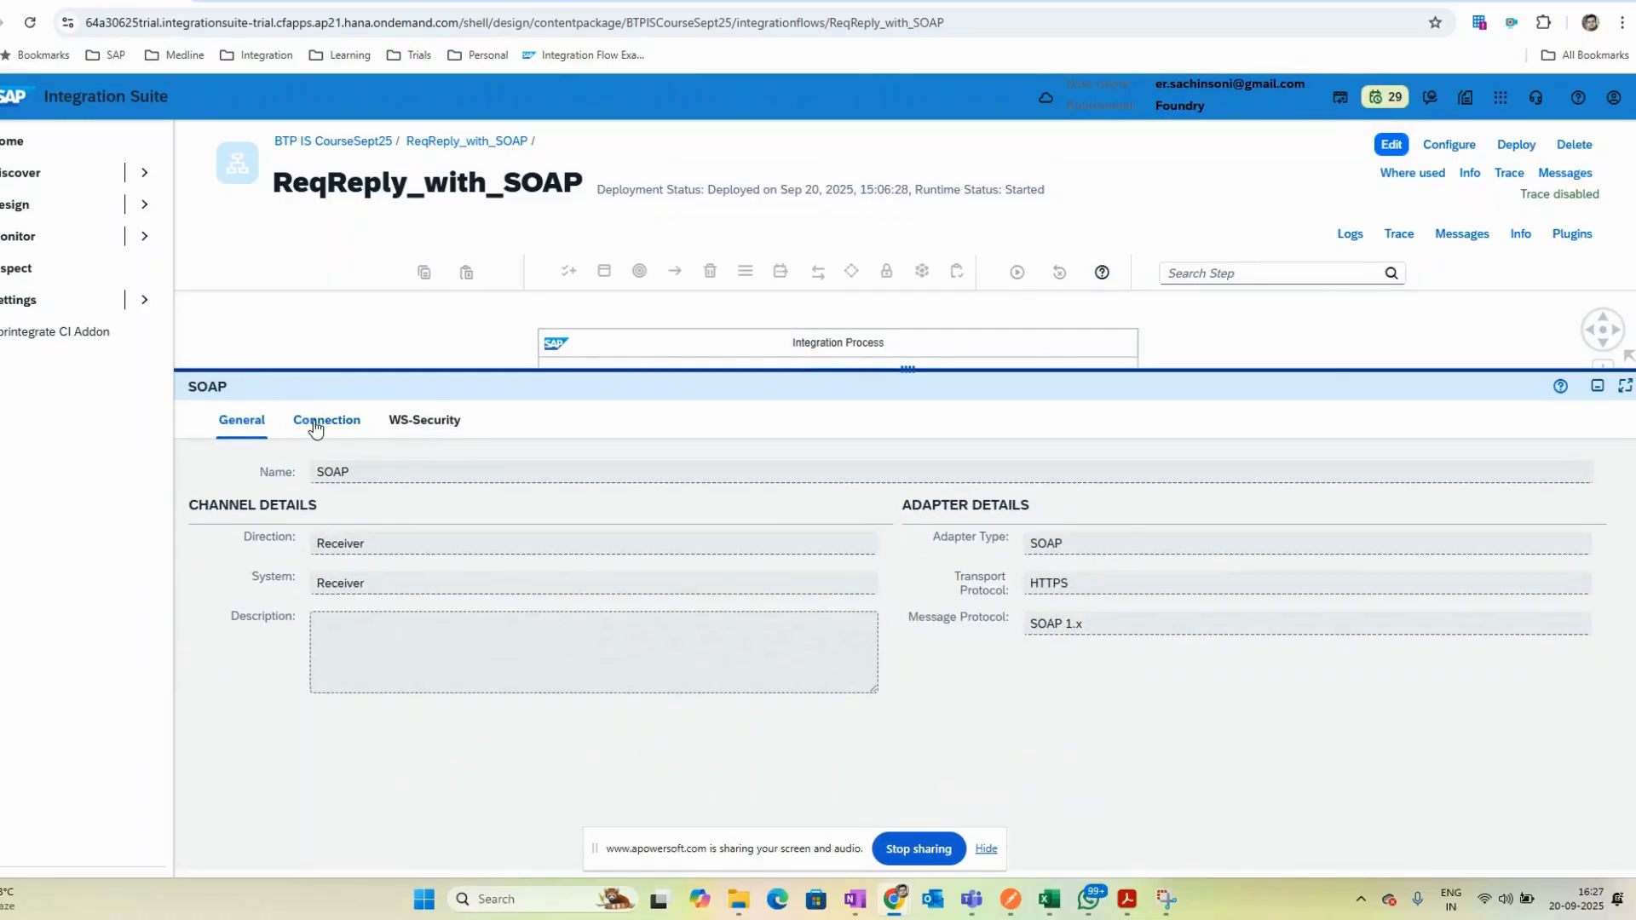
{"action": "left_click_drag", "start_coordinate": [413, 368], "coordinate": [424, 294]}
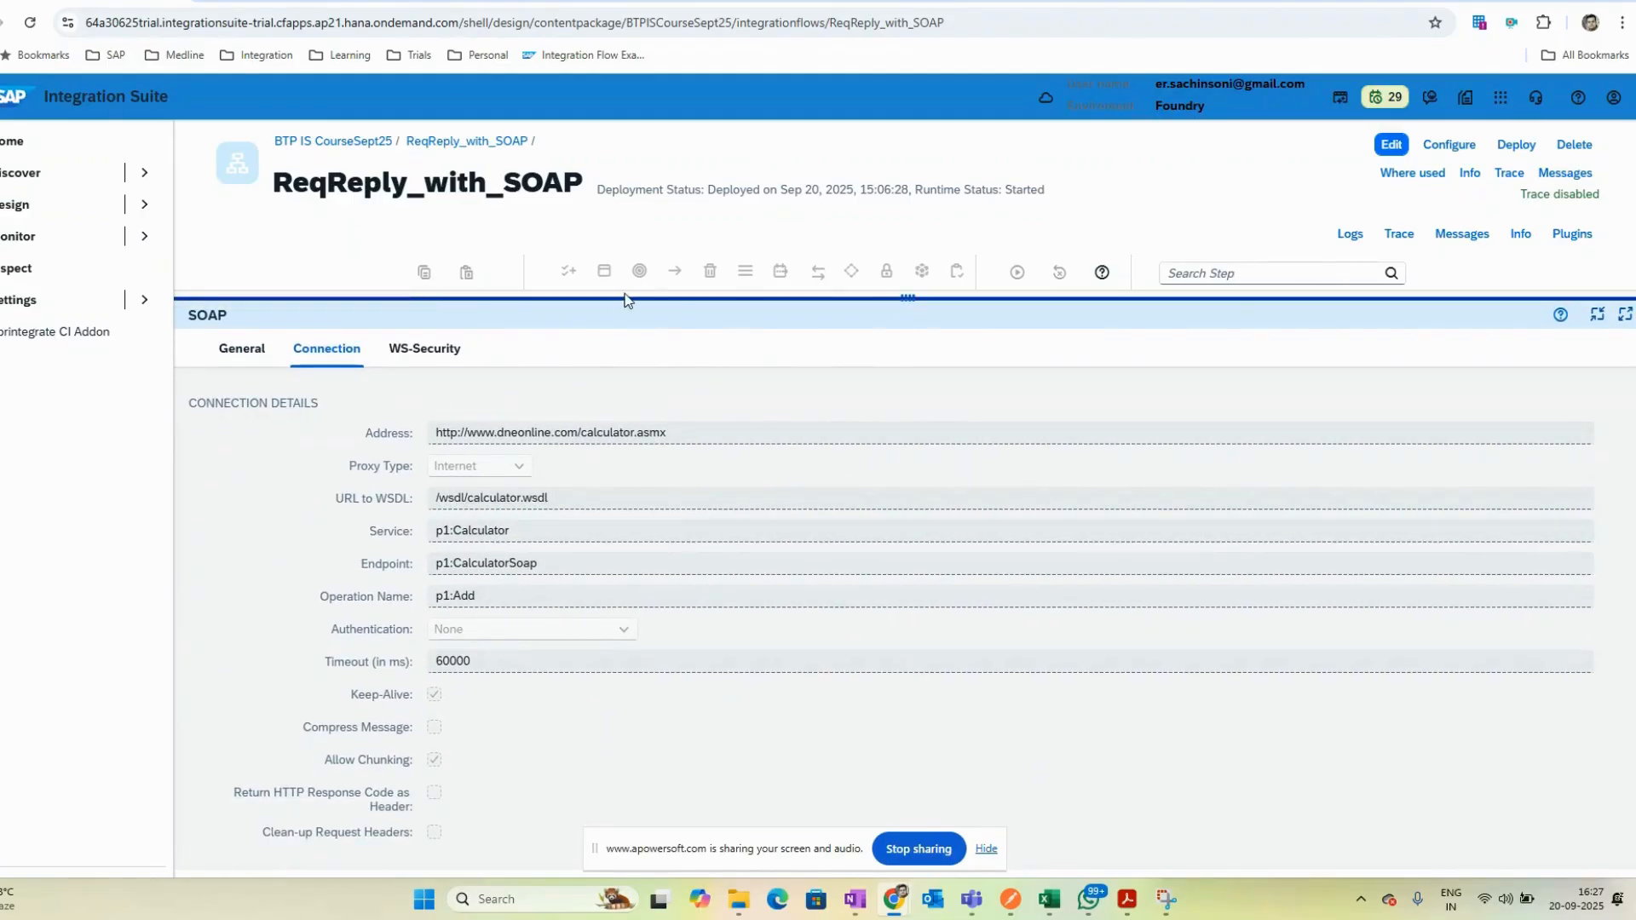
{"action": "left_click_drag", "start_coordinate": [644, 308], "coordinate": [624, 249]}
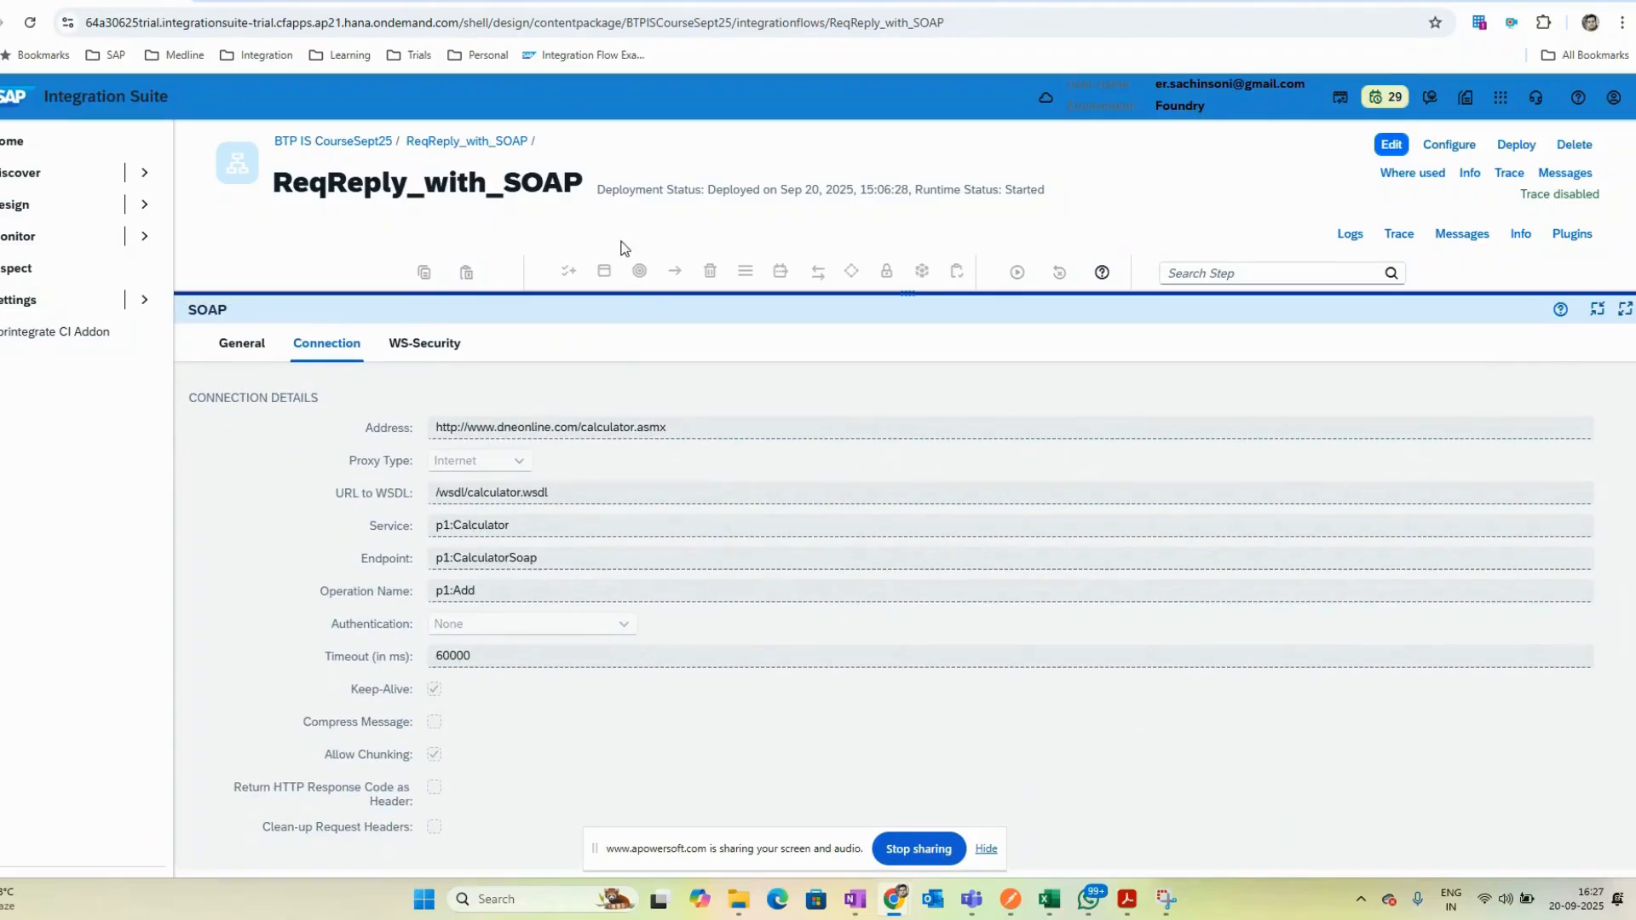
{"action": "left_click_drag", "start_coordinate": [876, 296], "coordinate": [799, 276]}
{"action": "left_click_drag", "start_coordinate": [435, 427], "coordinate": [721, 428]}
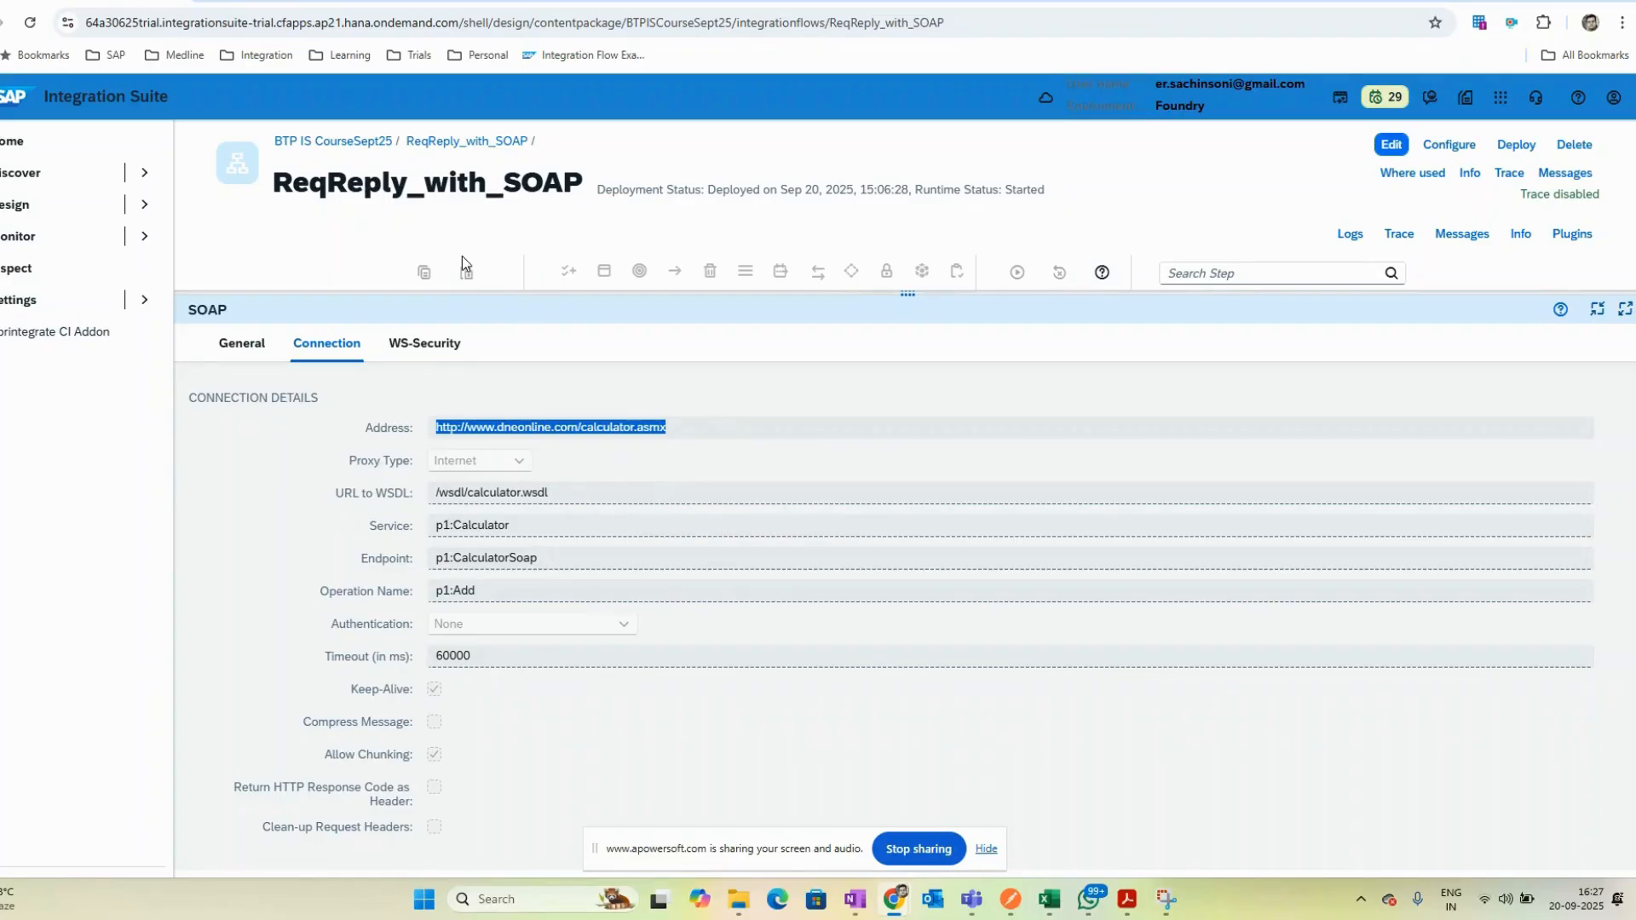
{"action": "left_click", "coordinate": [607, 503]}
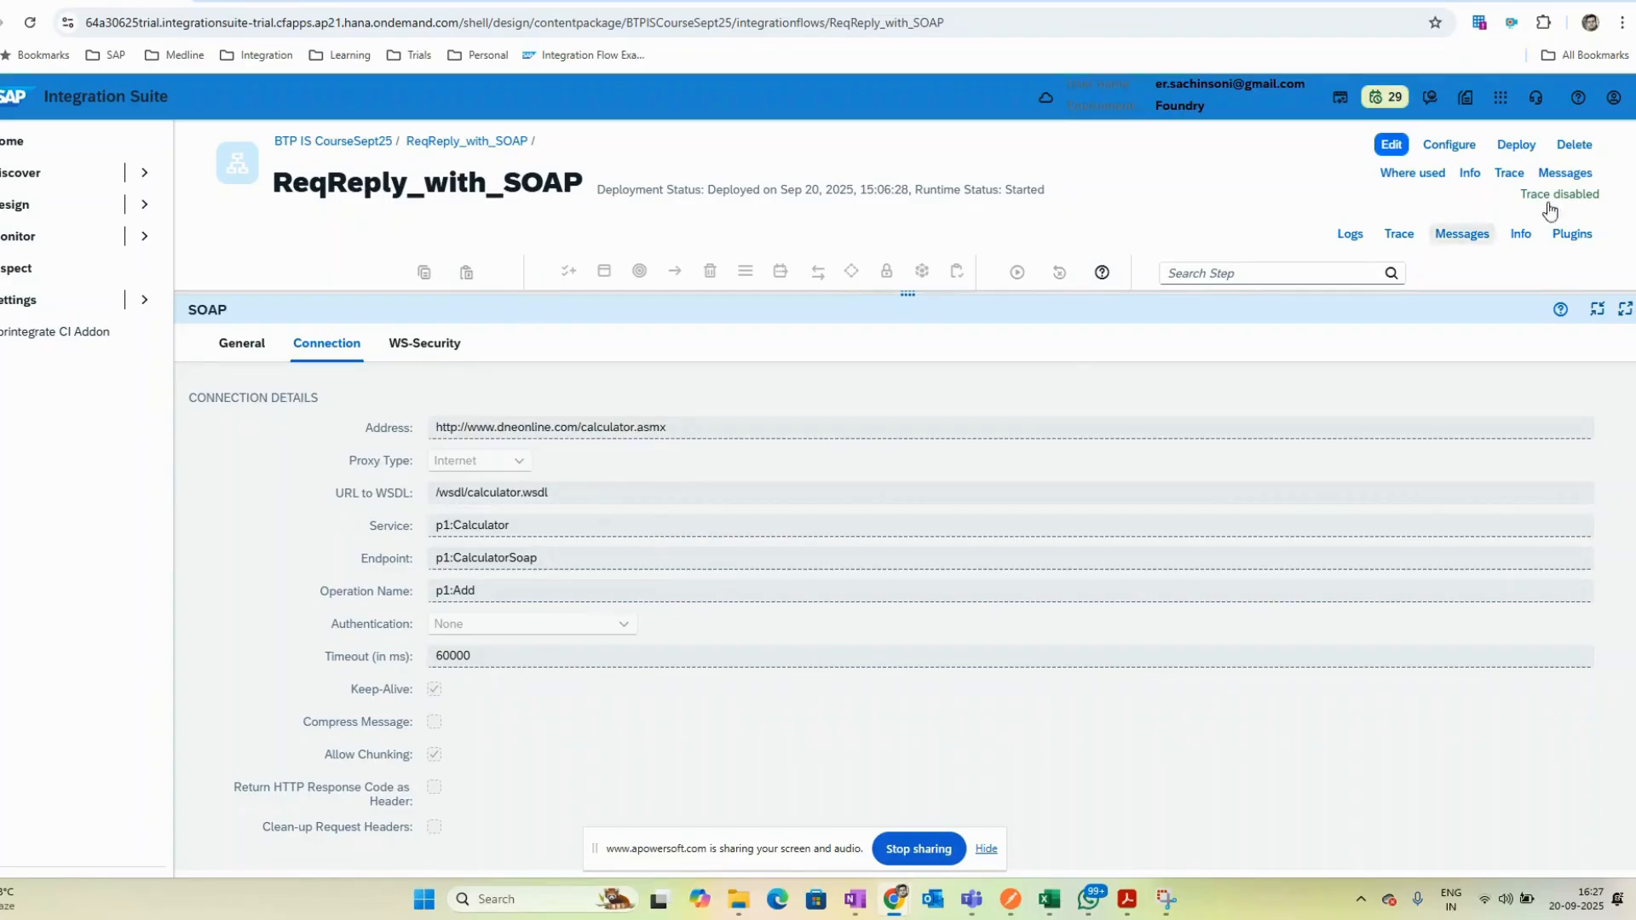
{"action": "left_click", "coordinate": [1392, 152]}
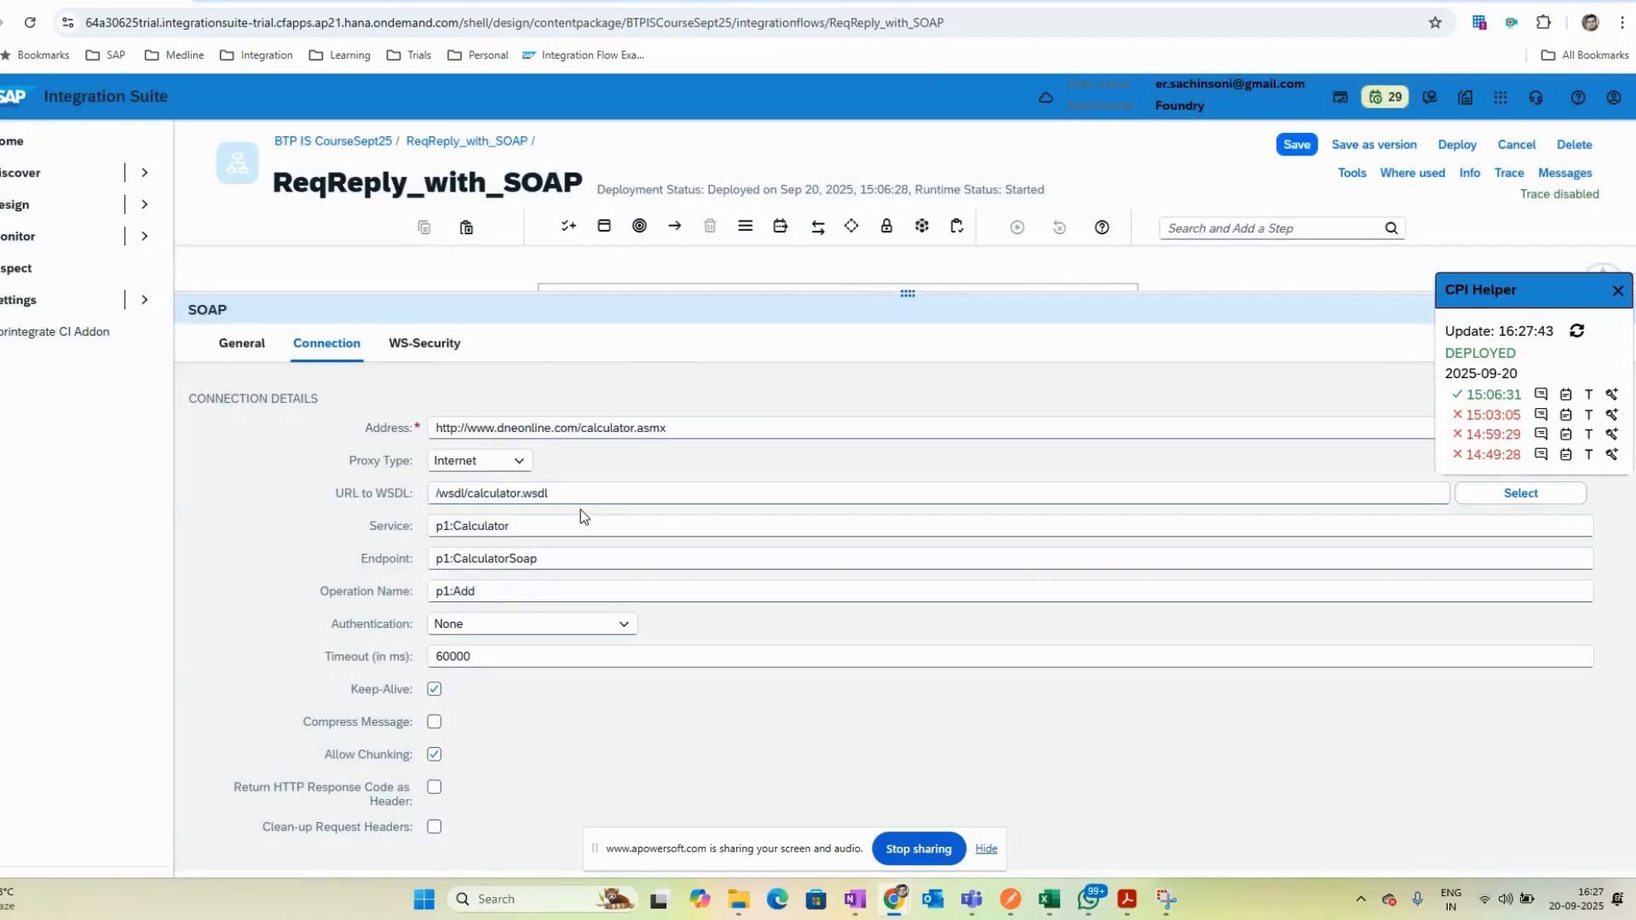
{"action": "left_click", "coordinate": [596, 489]}
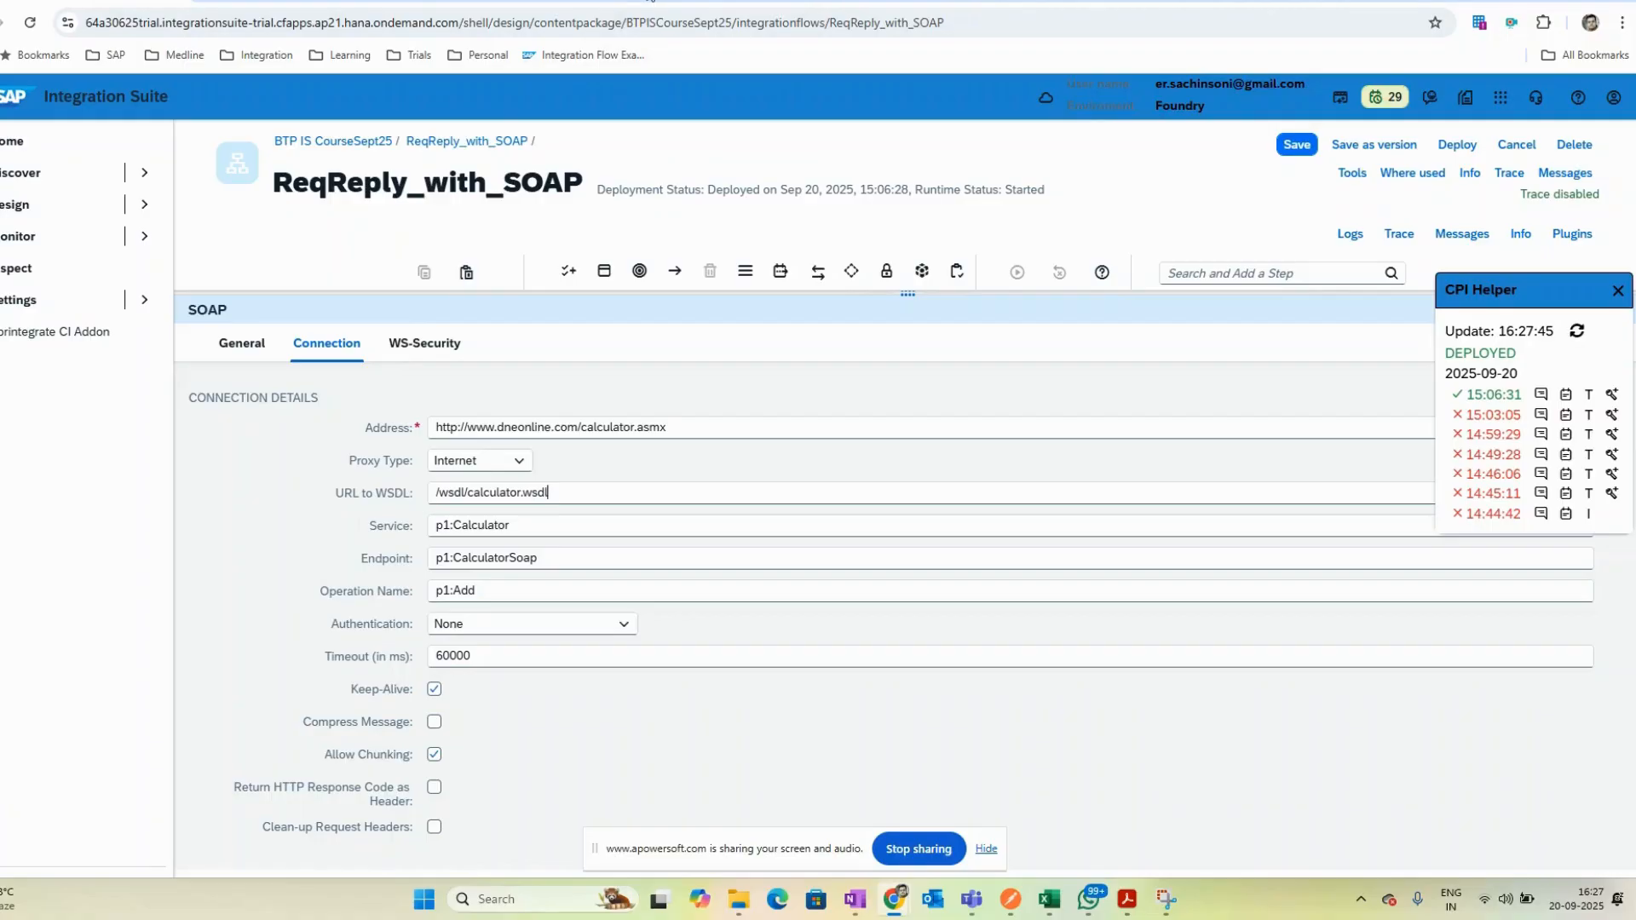
- Save the calculator service's WSDL into the Course folder as calculator.wsdl with All Files type, replacing the existing file
{"action": "left_click", "coordinate": [289, 1]}
{"action": "left_click", "coordinate": [362, 20]}
{"action": "left_click", "coordinate": [428, 132]}
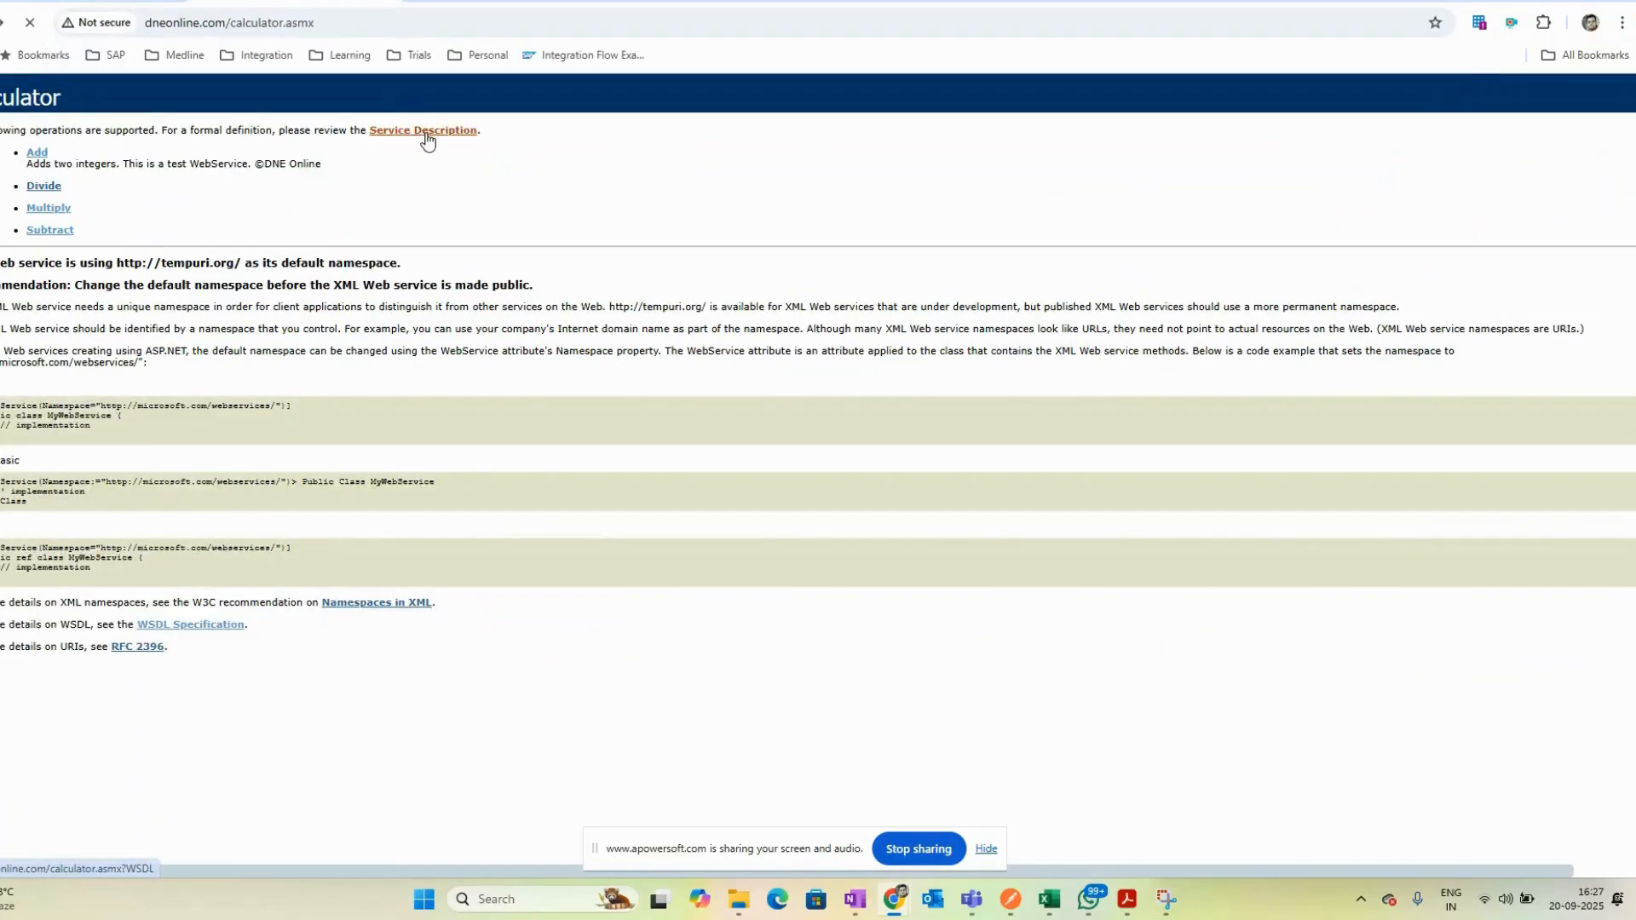
{"action": "left_click_drag", "start_coordinate": [373, 24], "coordinate": [143, 19]}
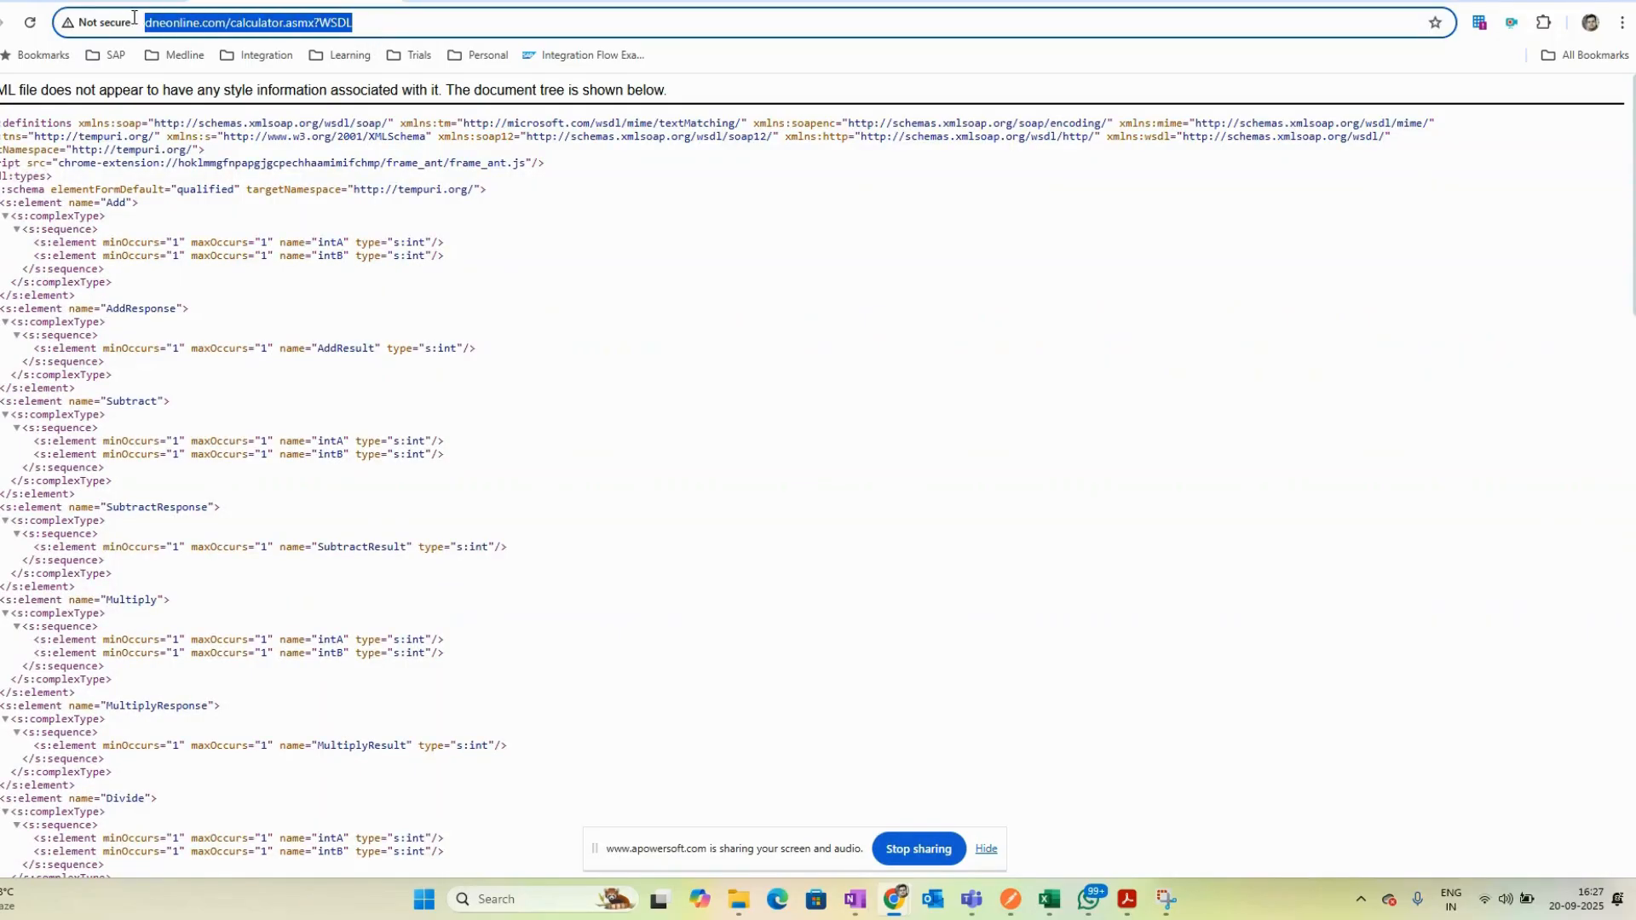
{"action": "right_click", "coordinate": [561, 228]}
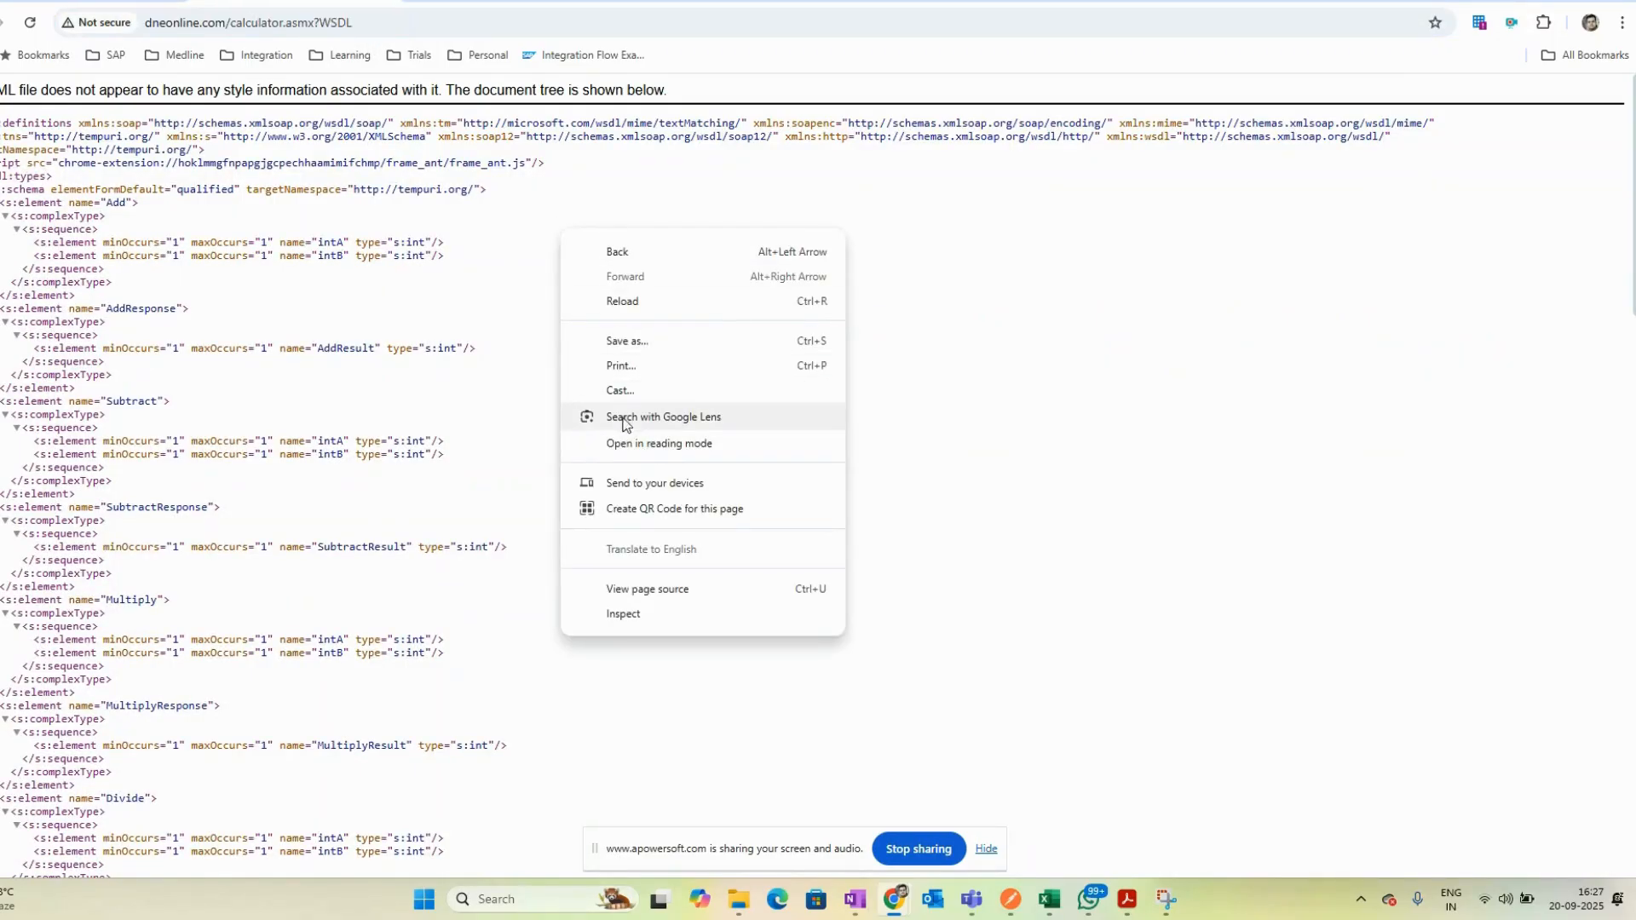
{"action": "left_click", "coordinate": [650, 341]}
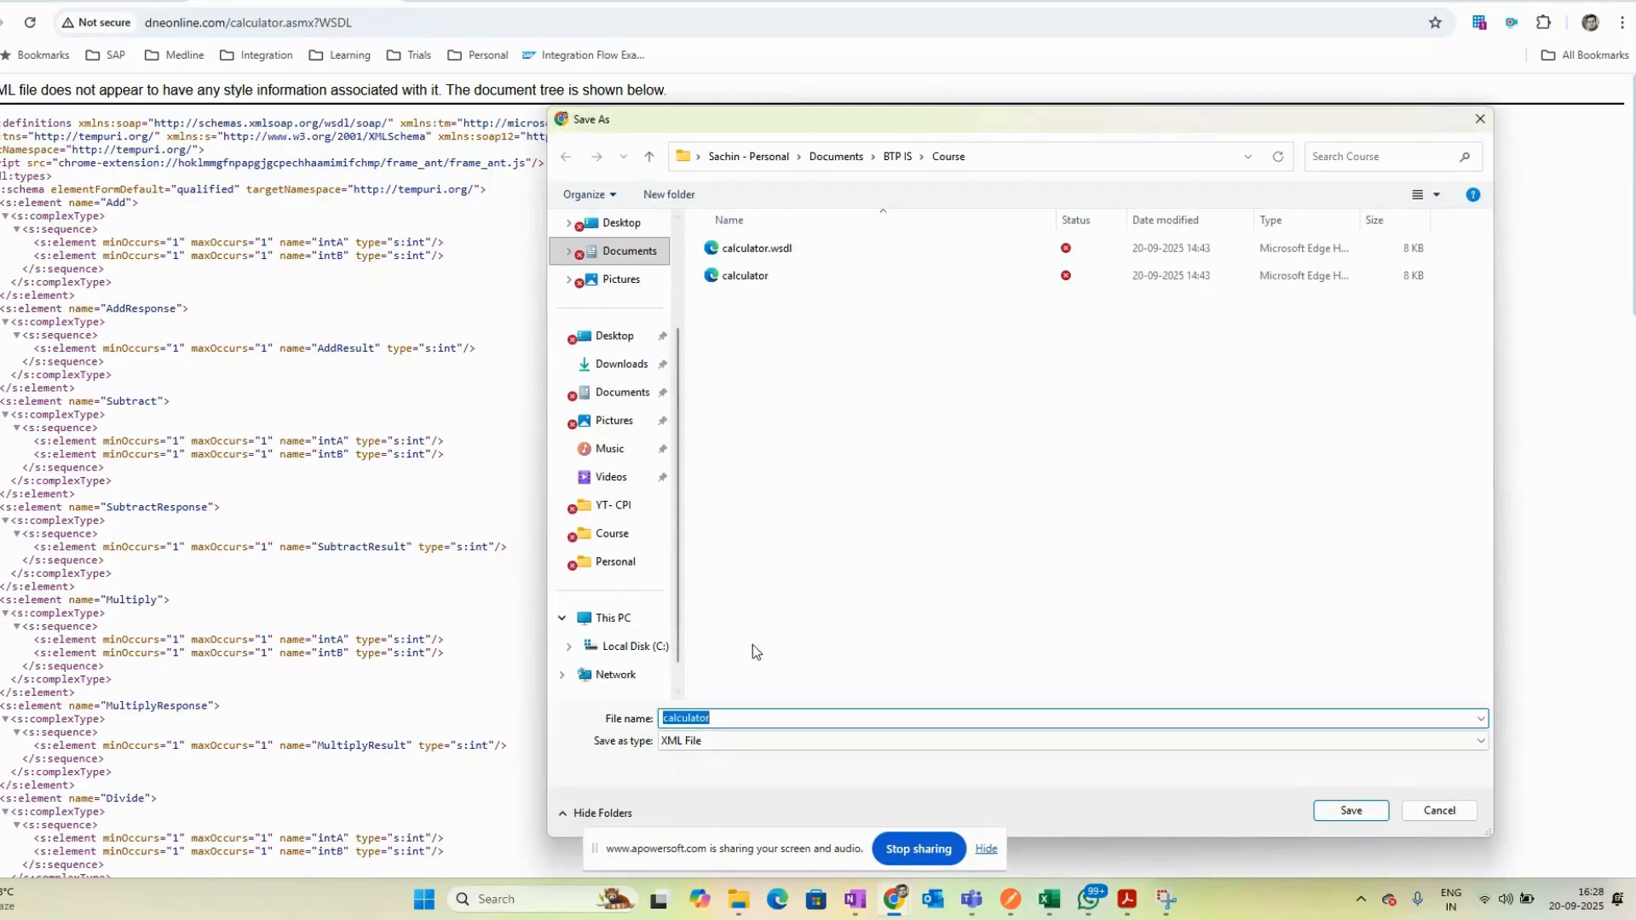
{"action": "left_click", "coordinate": [782, 250]}
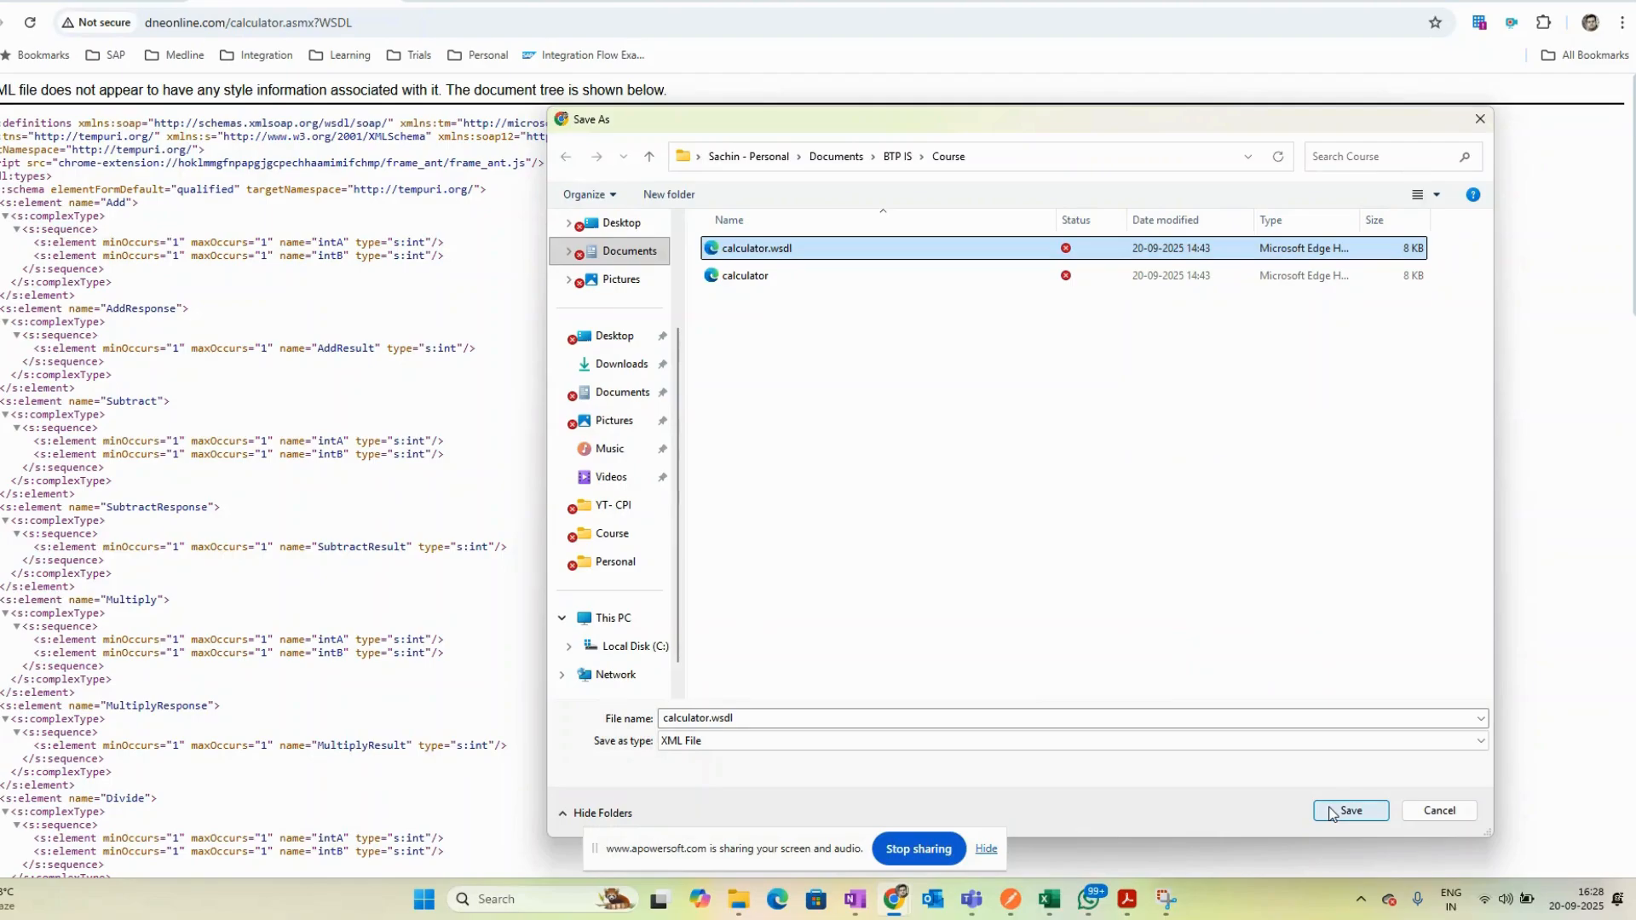
{"action": "left_click", "coordinate": [696, 740]}
{"action": "left_click", "coordinate": [704, 770]}
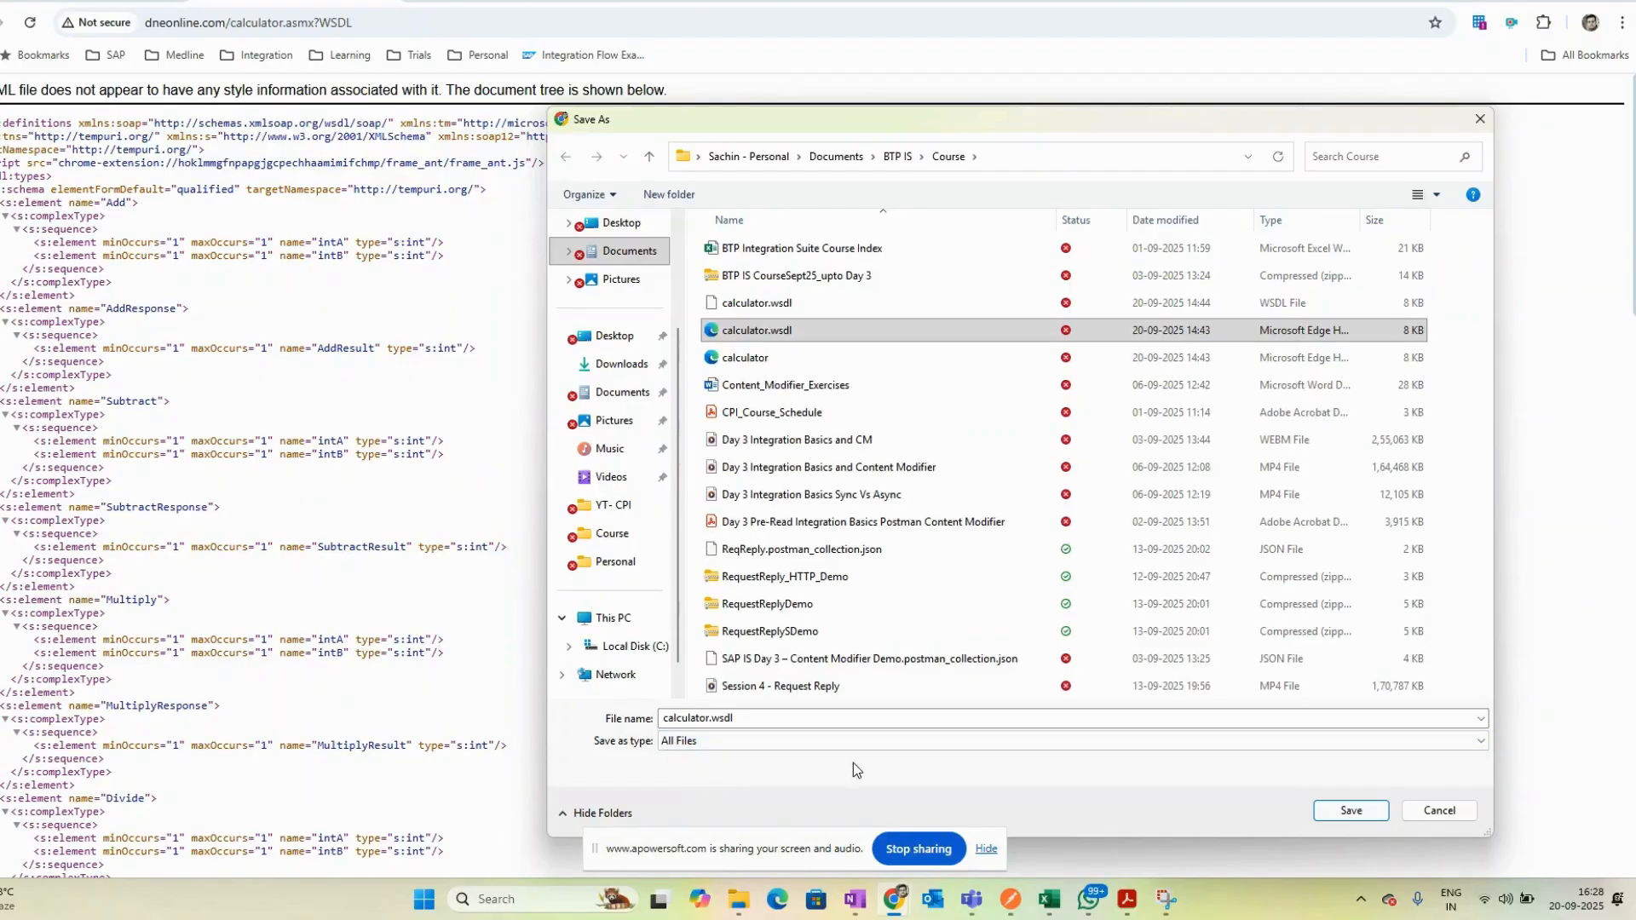
{"action": "left_click", "coordinate": [1336, 816]}
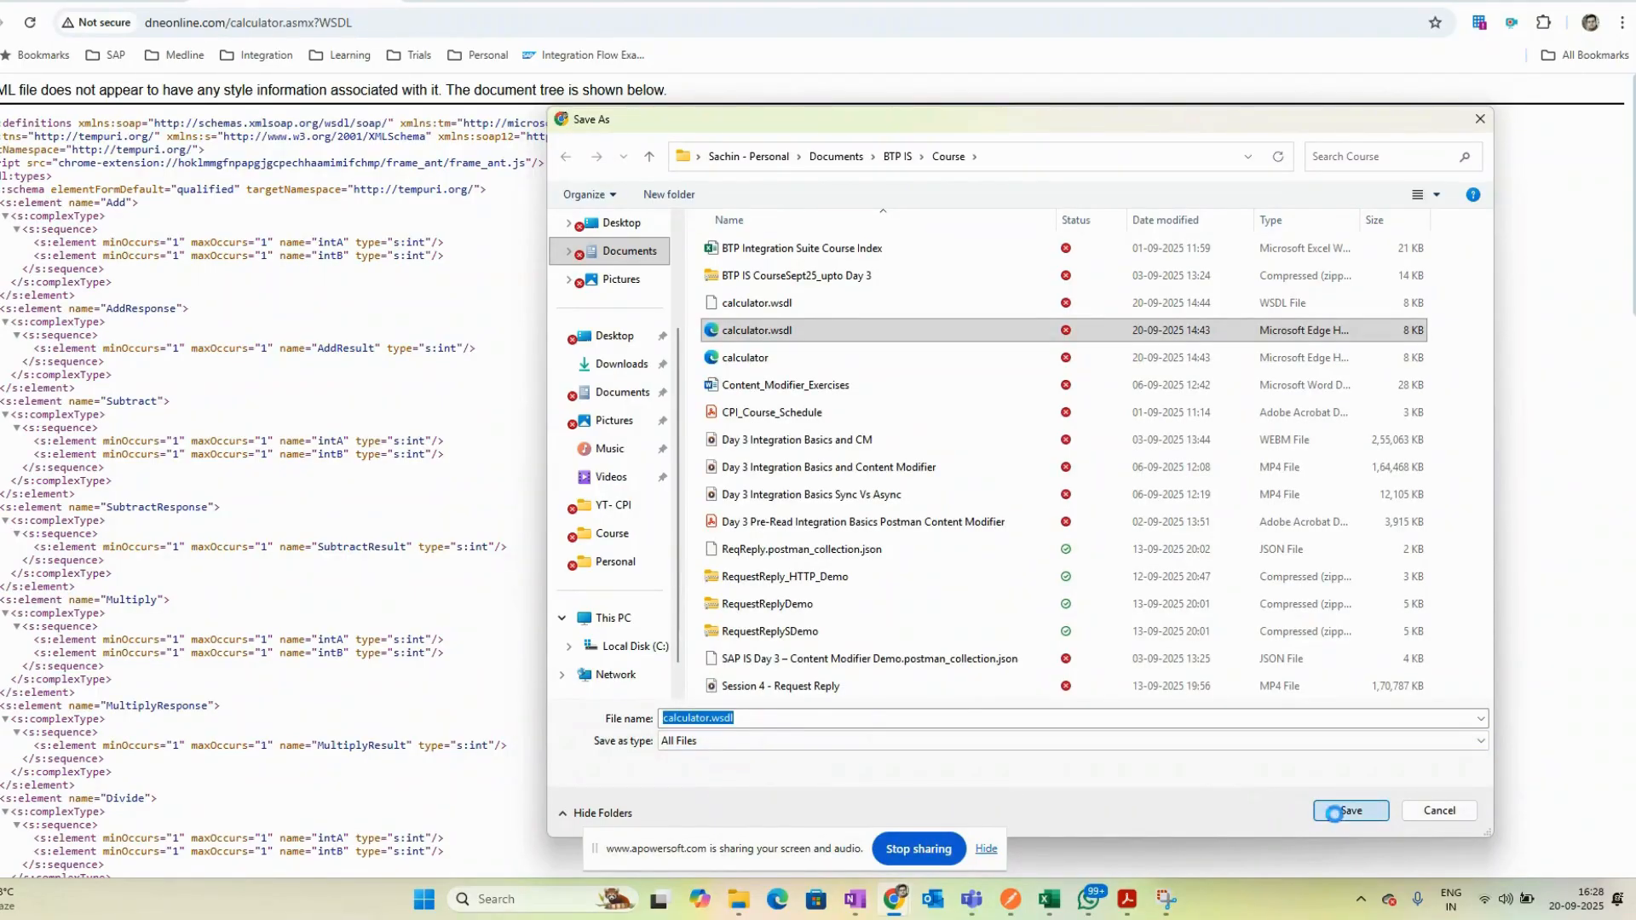
{"action": "left_click", "coordinate": [839, 436]}
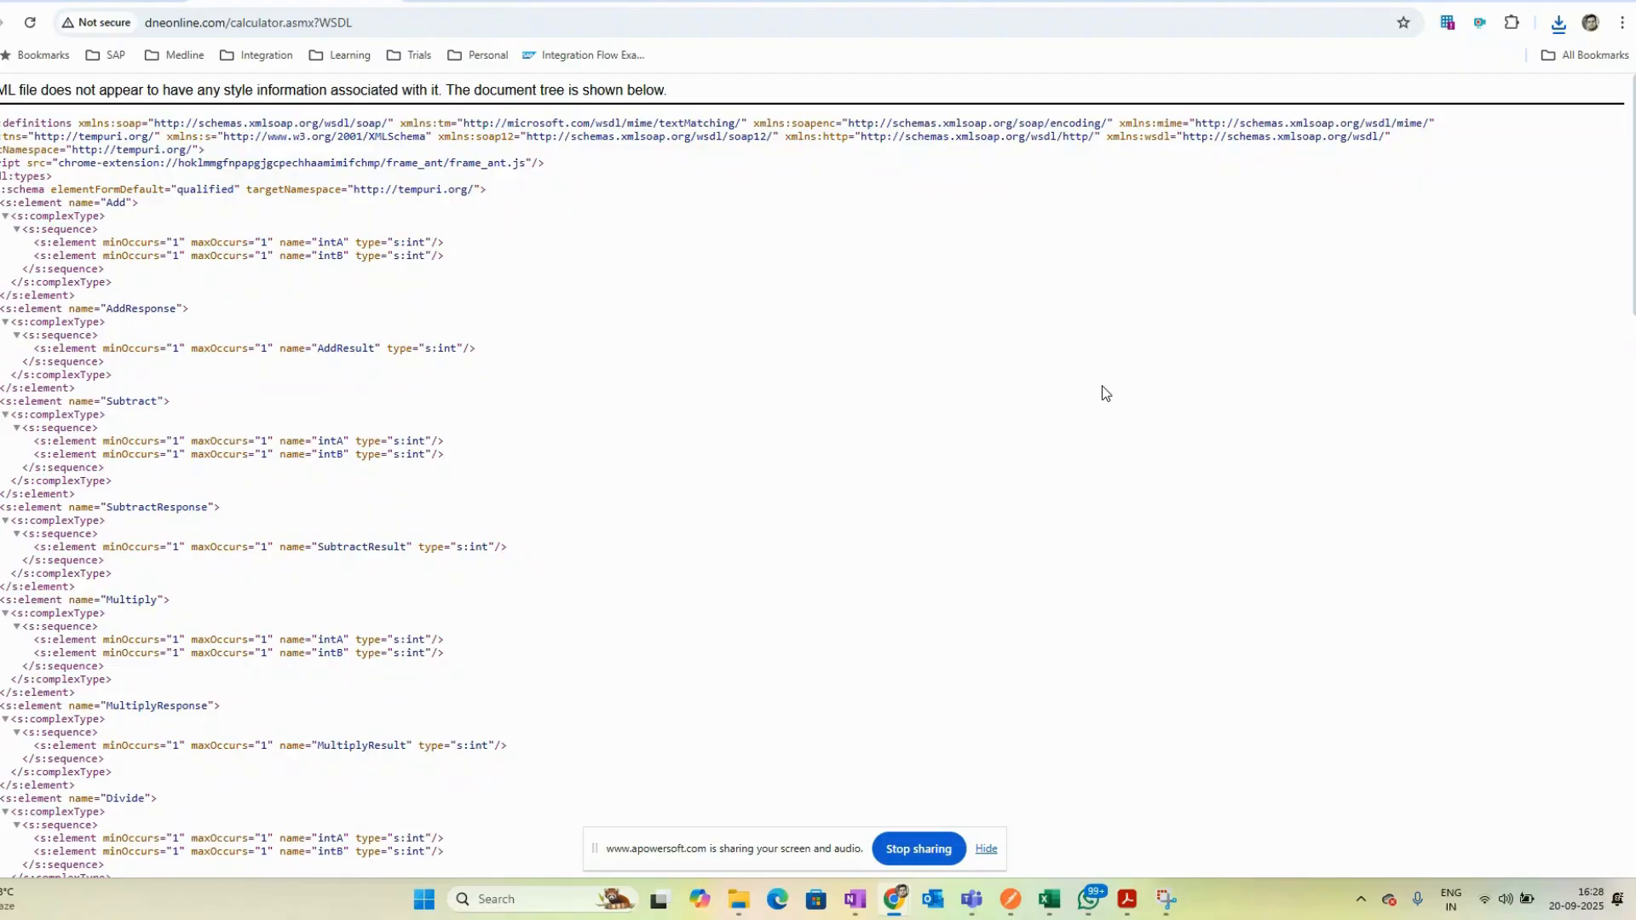
- Close the CPI Helper panel in the integration flow editor
{"action": "key", "text": "ctrl+shift+Tab"}
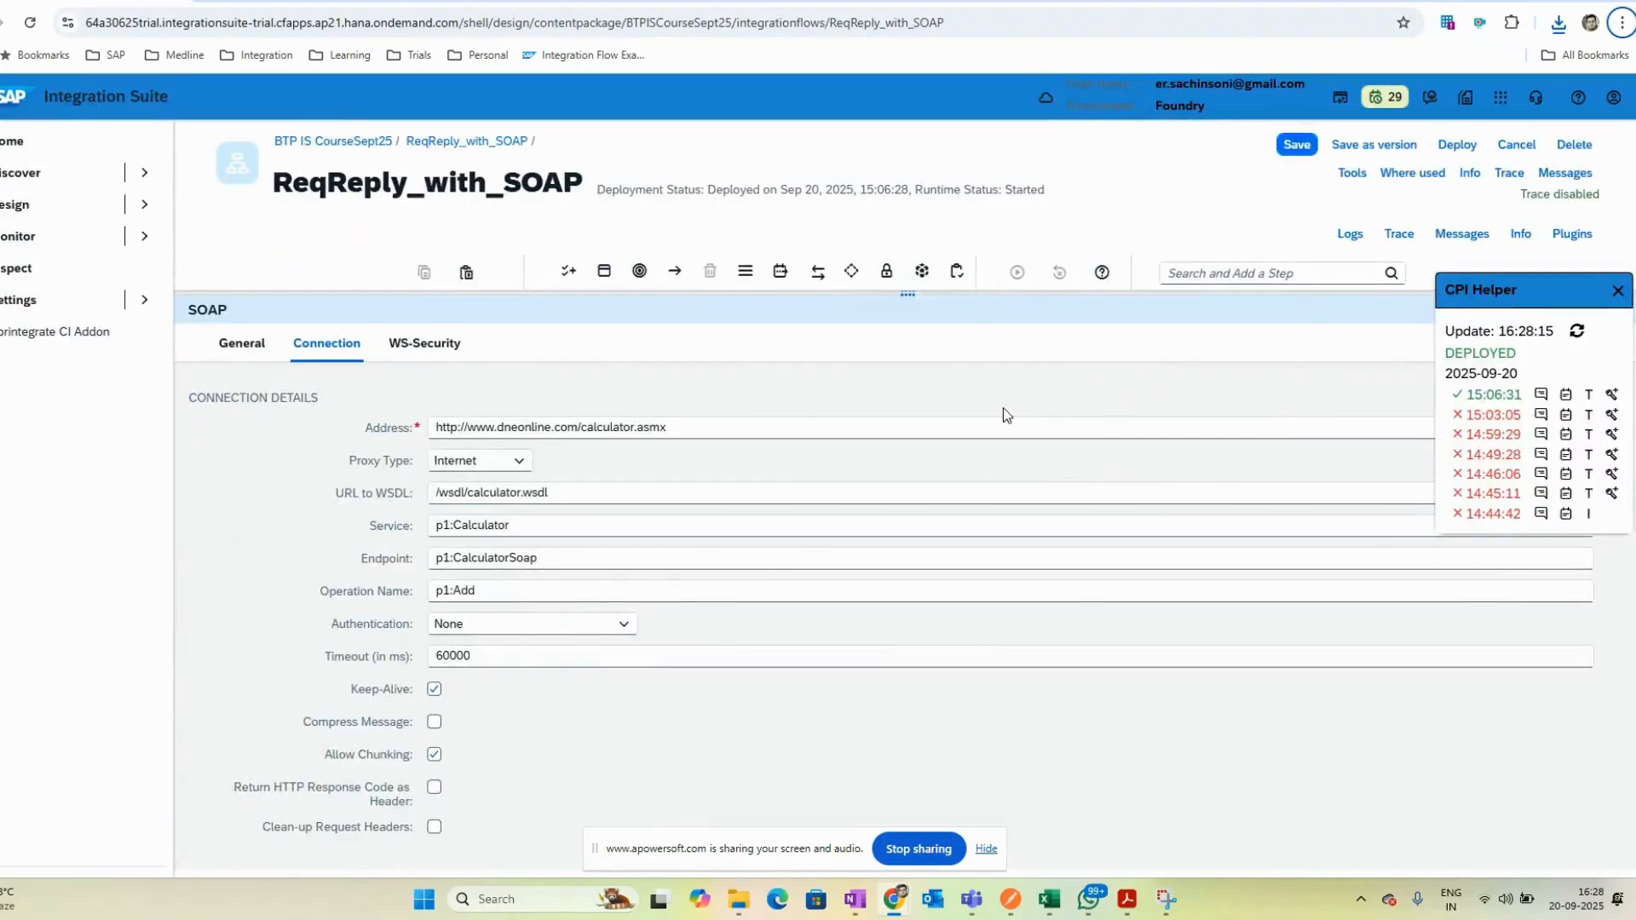
{"action": "left_click", "coordinate": [1618, 293]}
{"action": "key", "text": "ctrl+Tab"}
{"action": "scroll", "coordinate": [528, 445], "scroll_direction": "down", "scroll_amount": 10}
{"action": "scroll", "coordinate": [528, 444], "scroll_direction": "down", "scroll_amount": 5}
{"action": "key", "text": "ctrl+shift+Tab"}
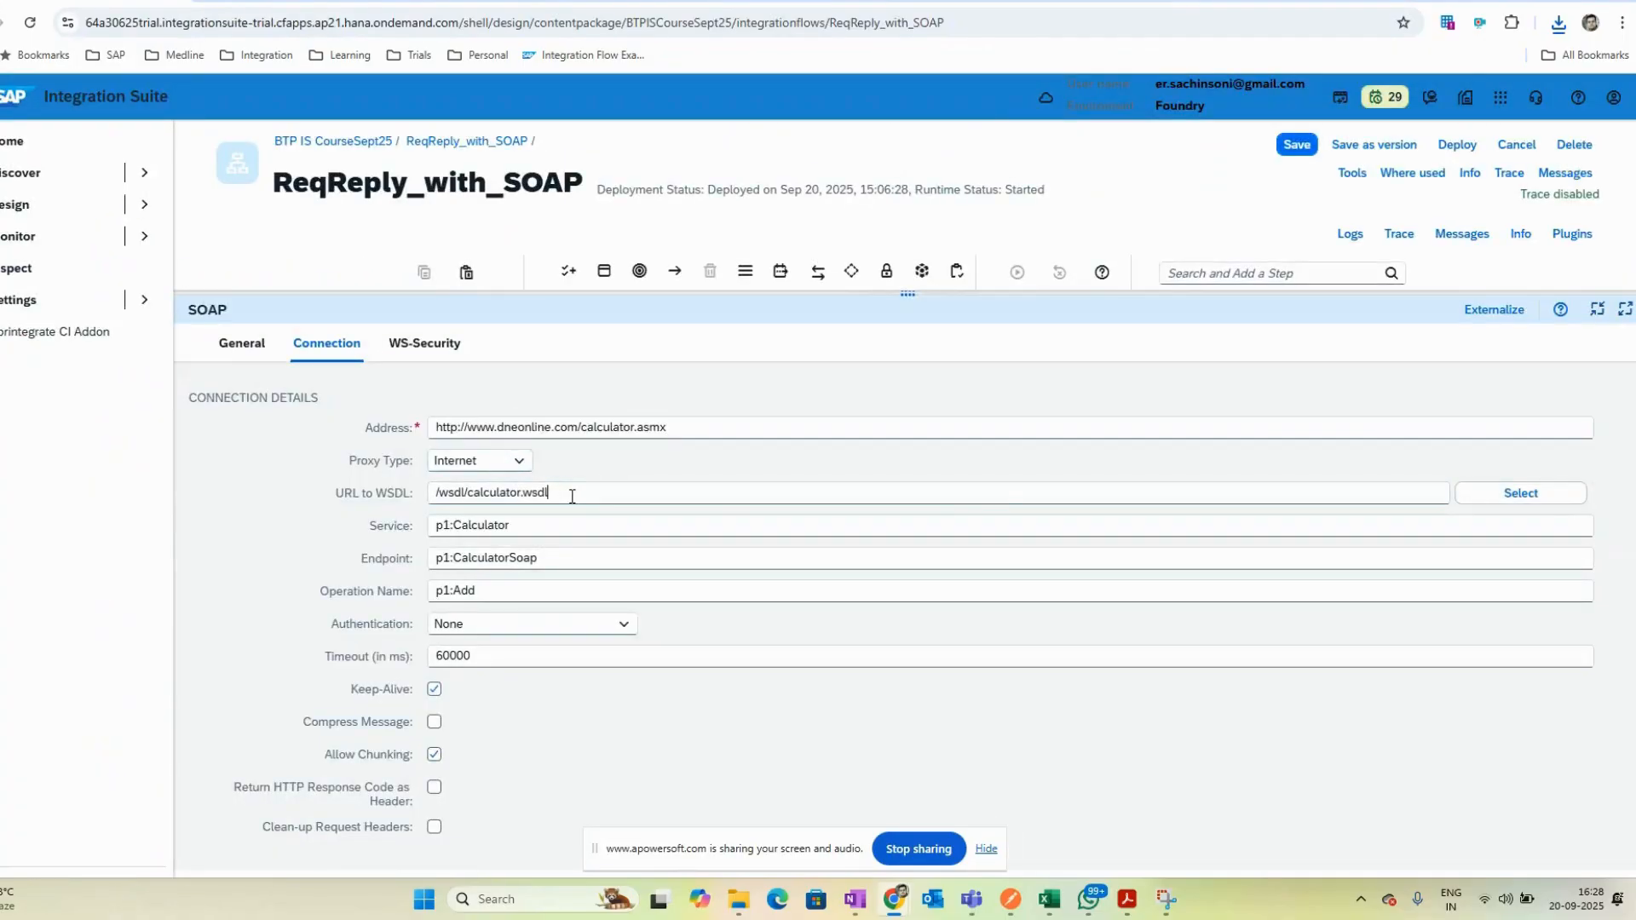
- Upload calculator.wsdl as the channel's WSDL and pick the Calculator service's CalculatorSoap port with the Add operation, SOAP 1.1
{"action": "left_click", "coordinate": [1510, 498]}
{"action": "left_click", "coordinate": [524, 837]}
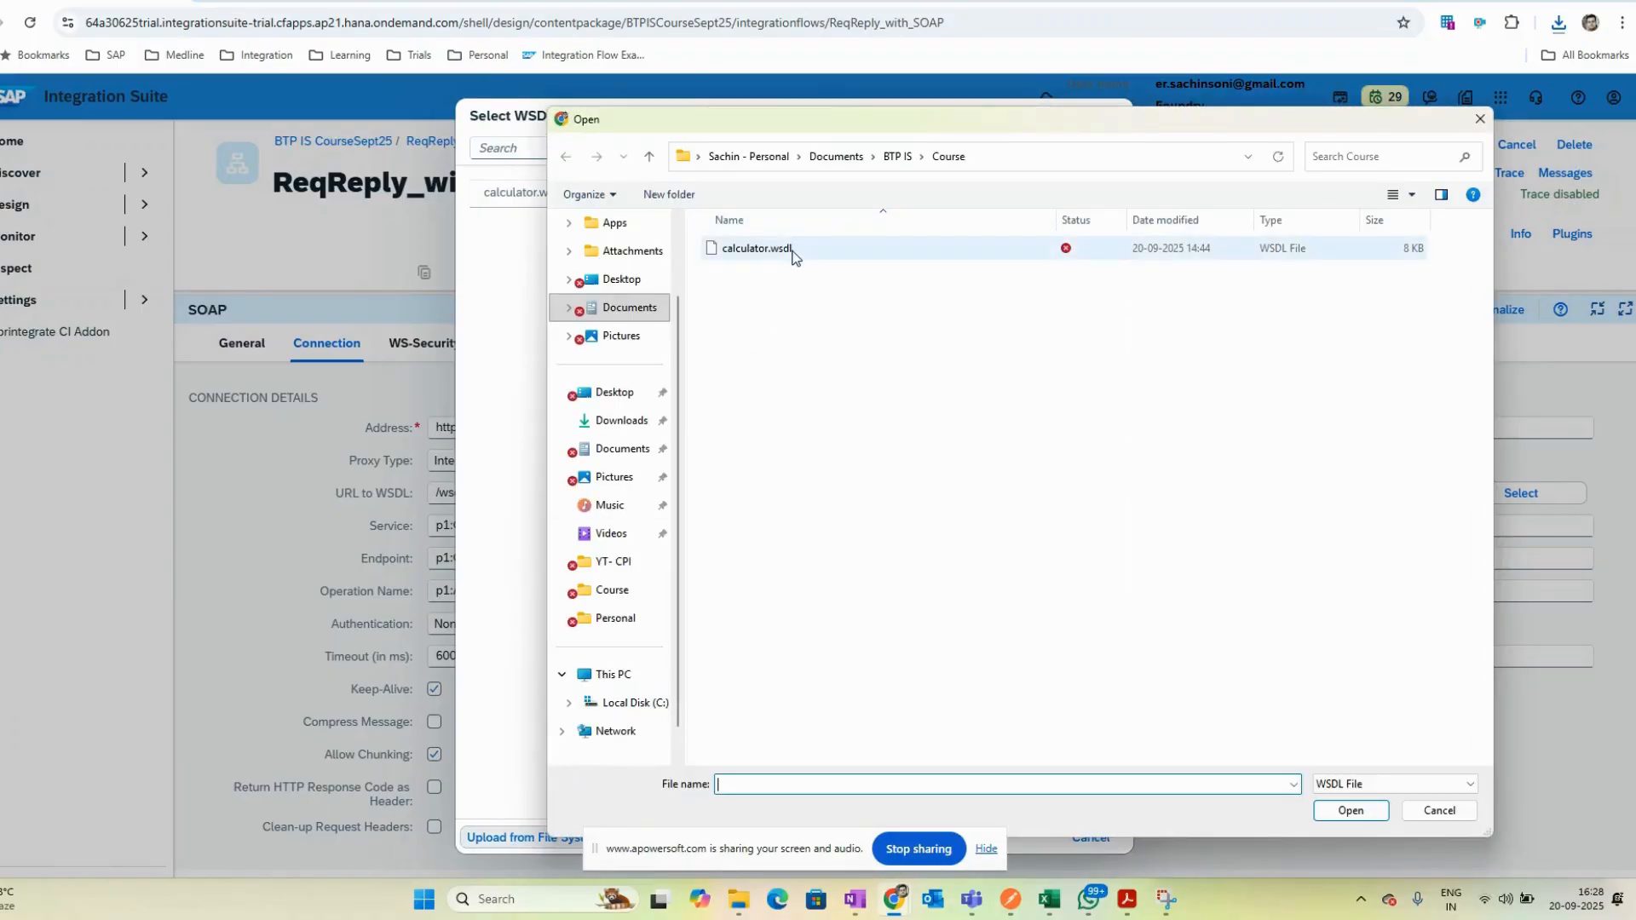
{"action": "left_click", "coordinate": [758, 249]}
{"action": "left_click", "coordinate": [1352, 811]}
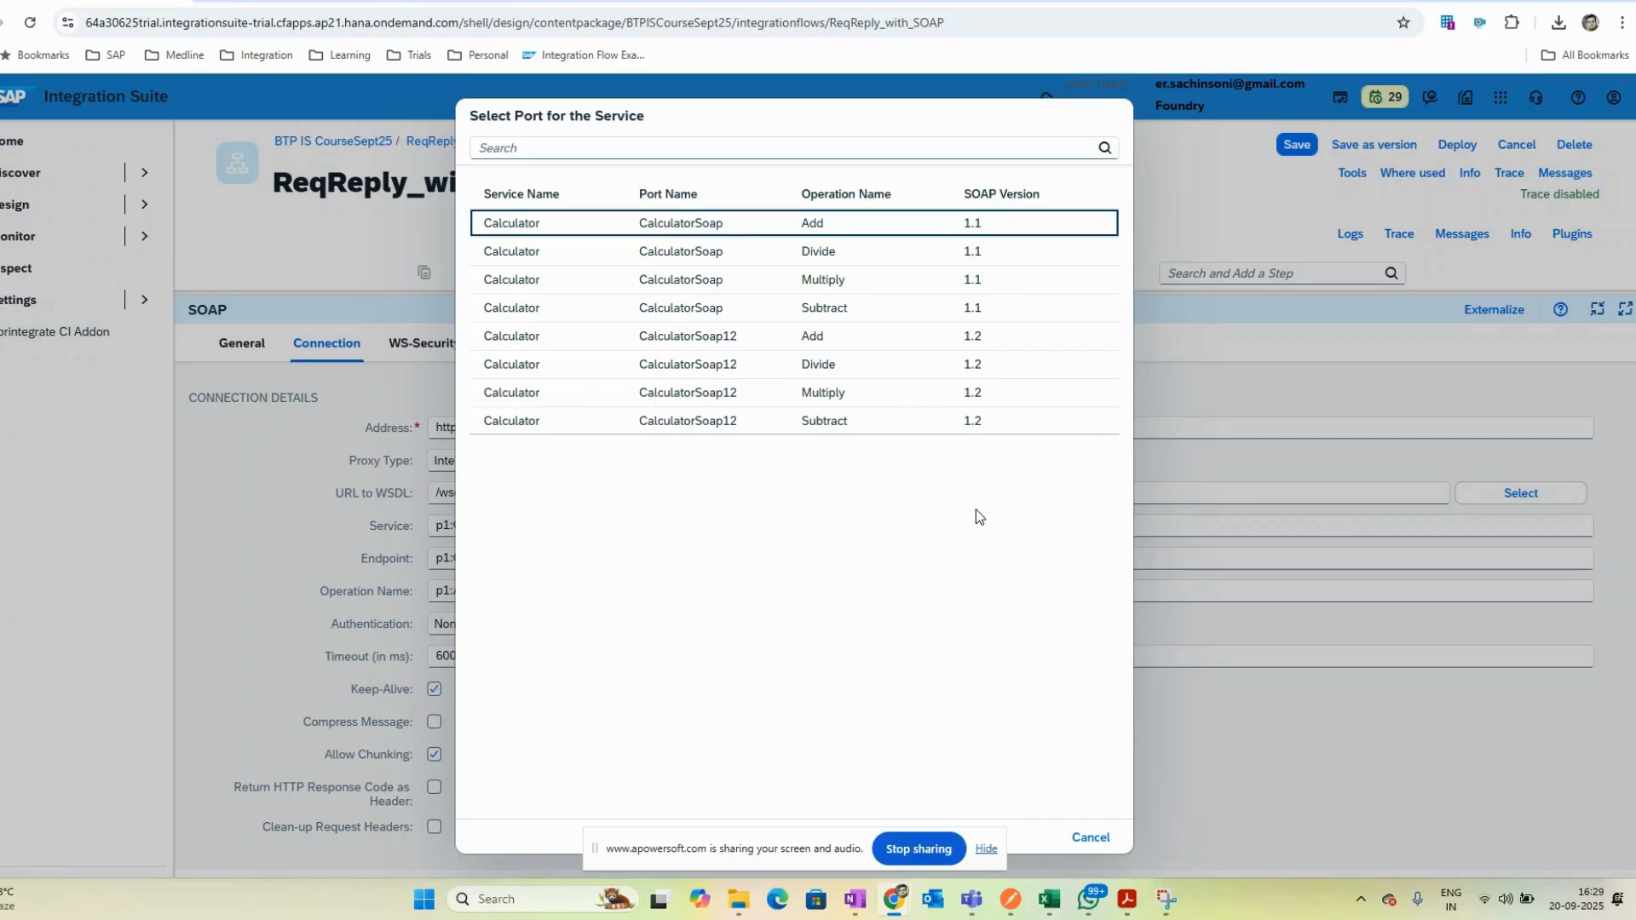
{"action": "left_click", "coordinate": [942, 223]}
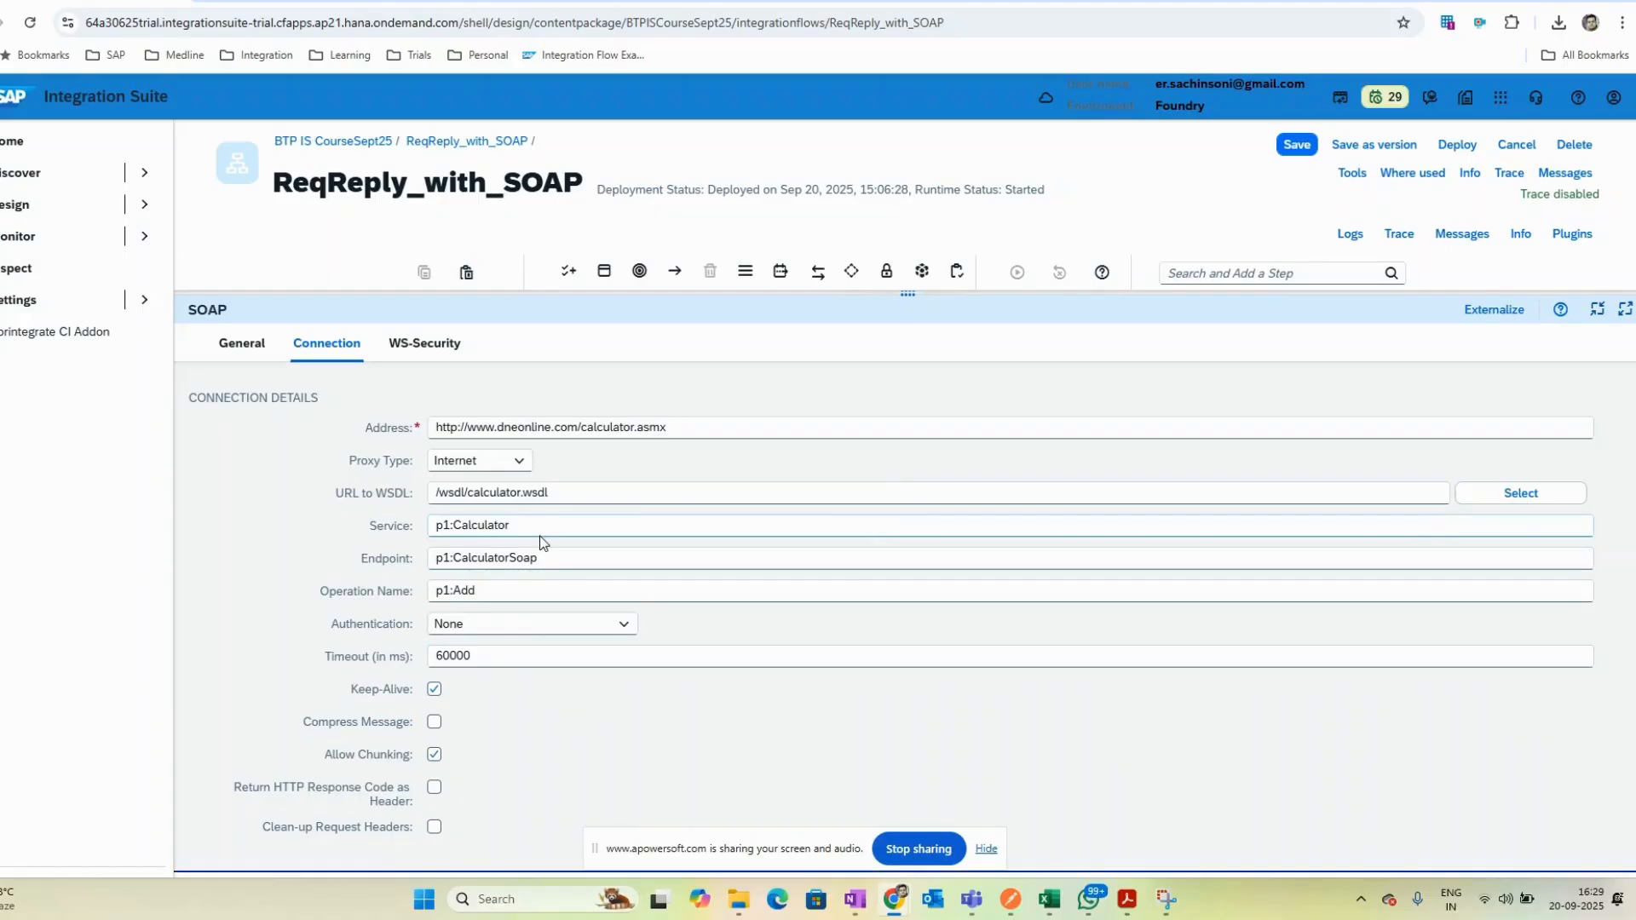
{"action": "left_click", "coordinate": [541, 589]}
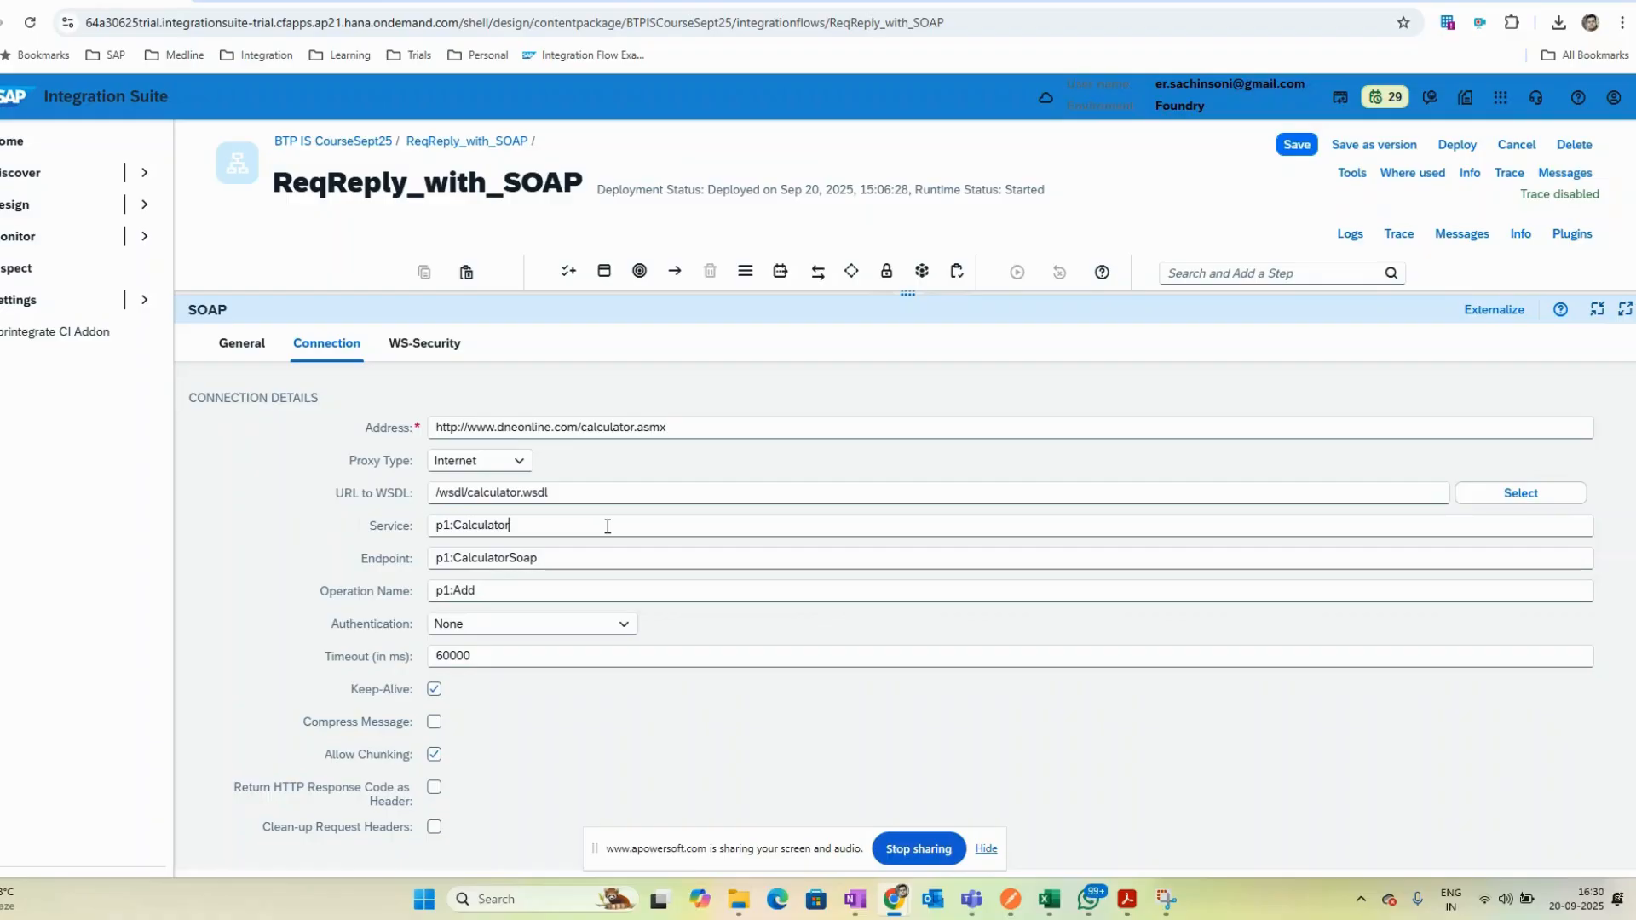
{"action": "left_click", "coordinate": [541, 591]}
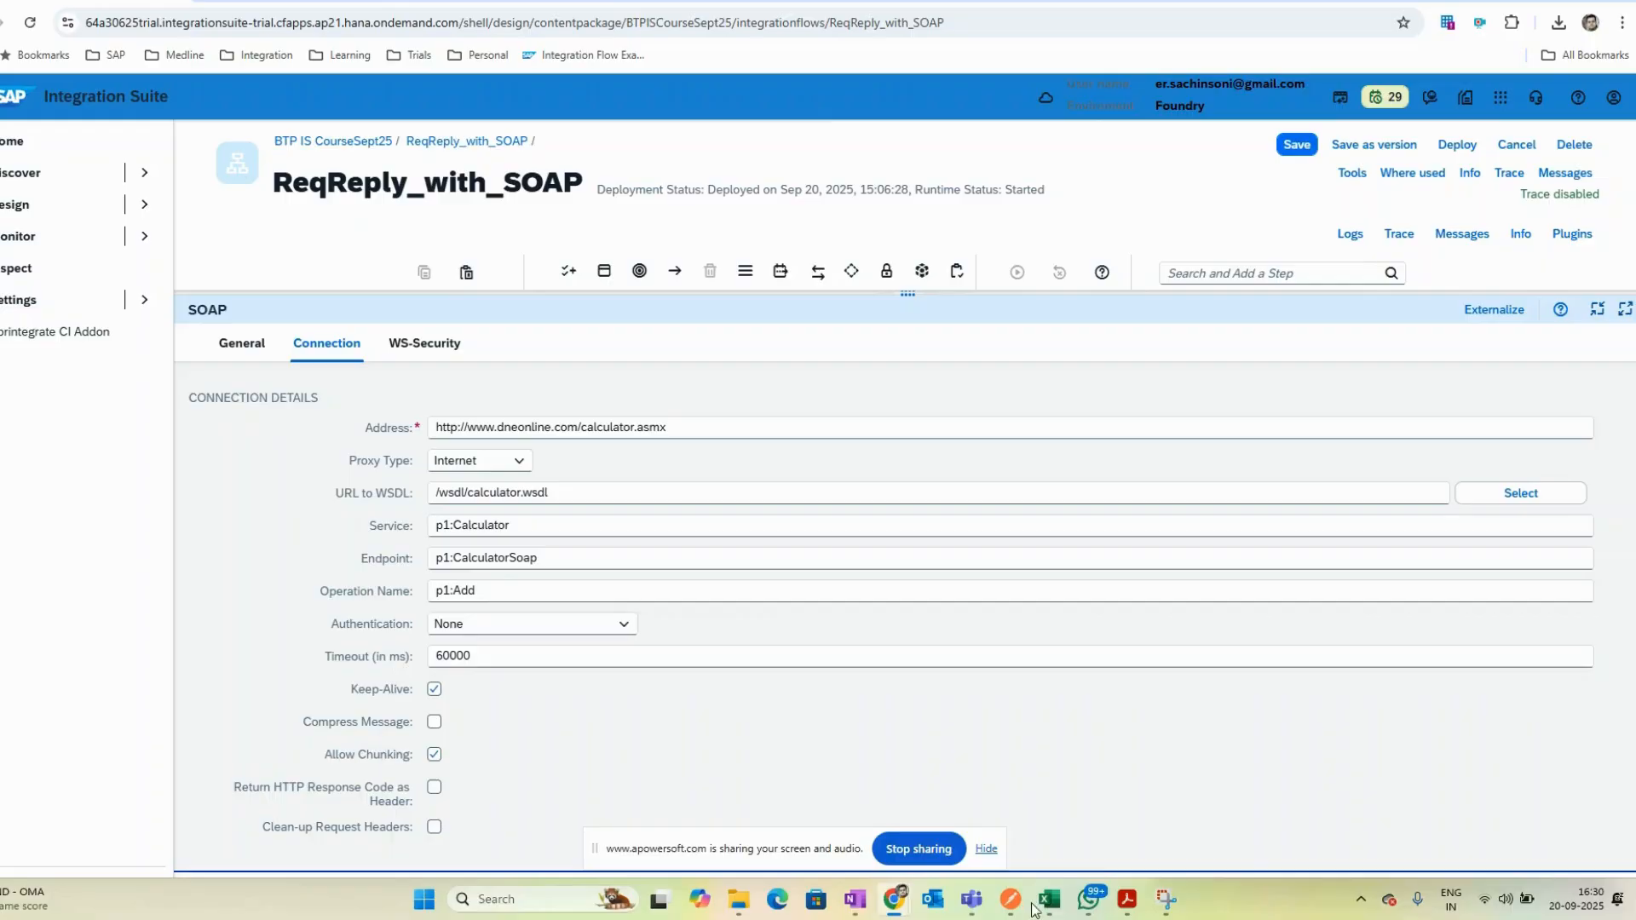
{"action": "key", "text": "ctrl+Tab"}
{"action": "scroll", "coordinate": [770, 426], "scroll_direction": "up", "scroll_amount": 15}
{"action": "key", "text": "alt+Left"}
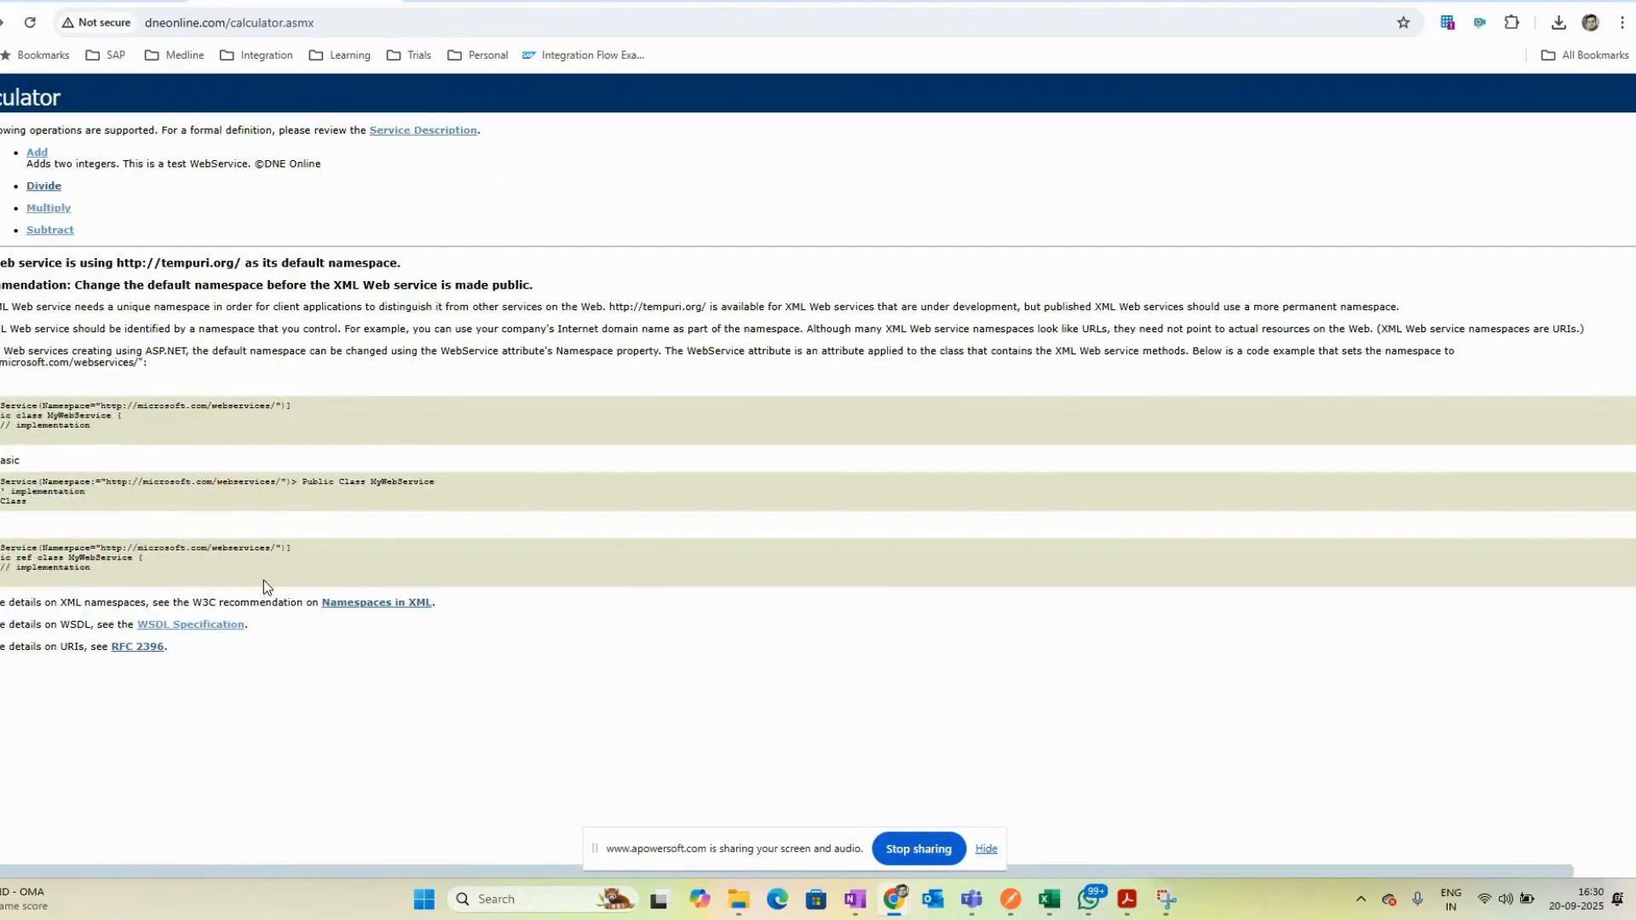
- Open the calculator service's Add operation page and copy the Add element from its SOAP 1.1 sample request
{"action": "left_click", "coordinate": [36, 157]}
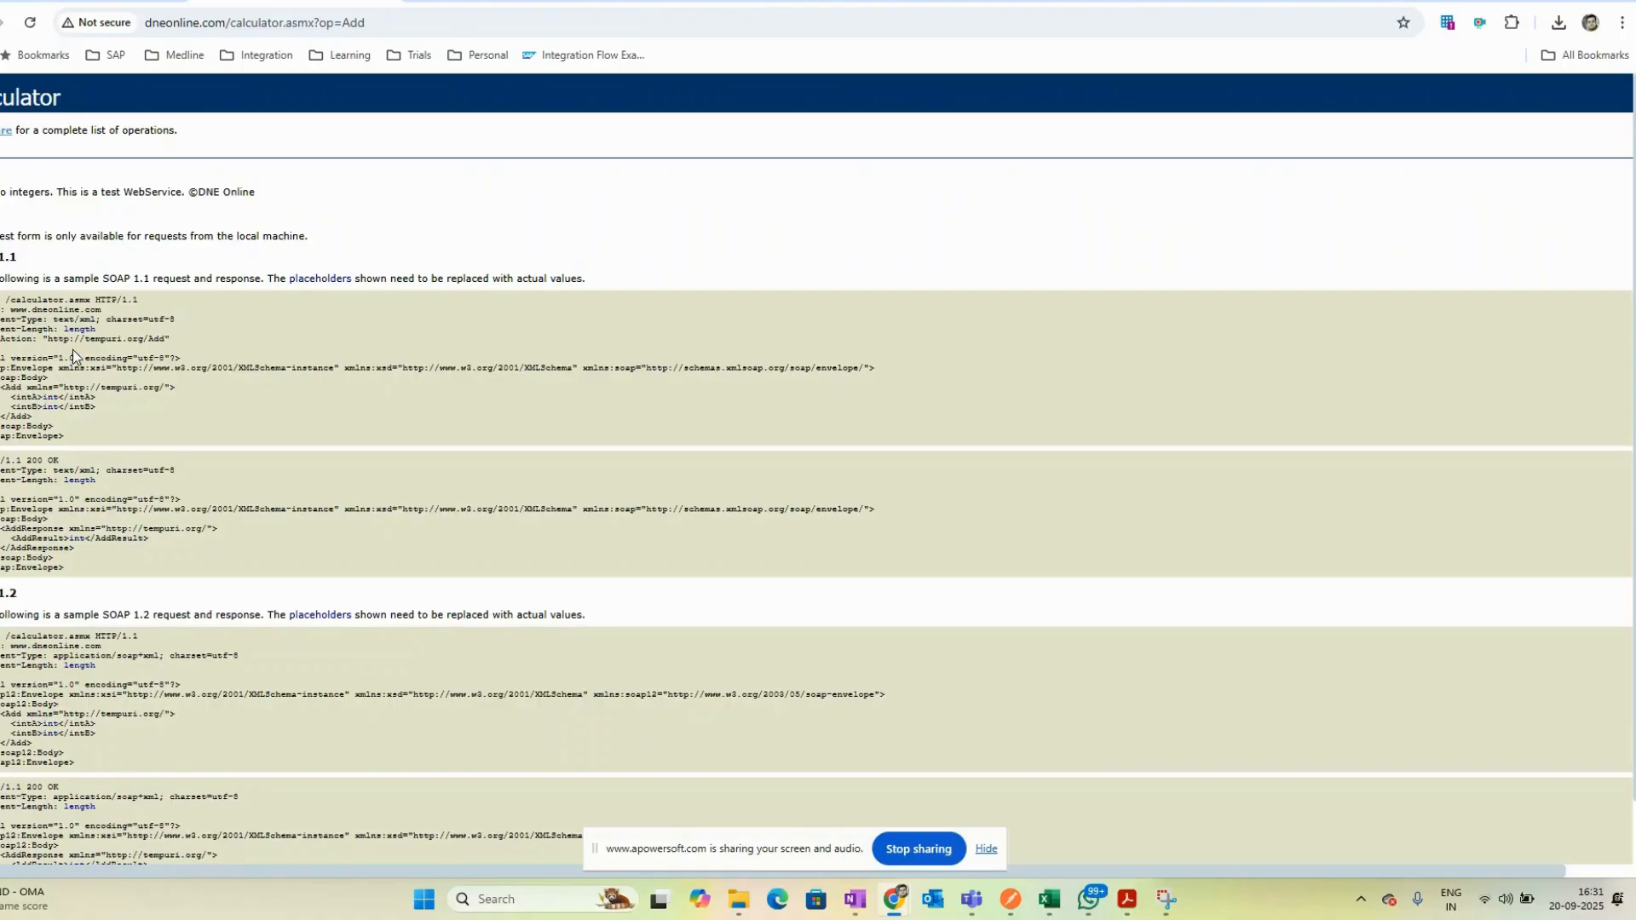
{"action": "key", "text": "ctrl+plus"}
{"action": "key", "text": "ctrl+plus"}
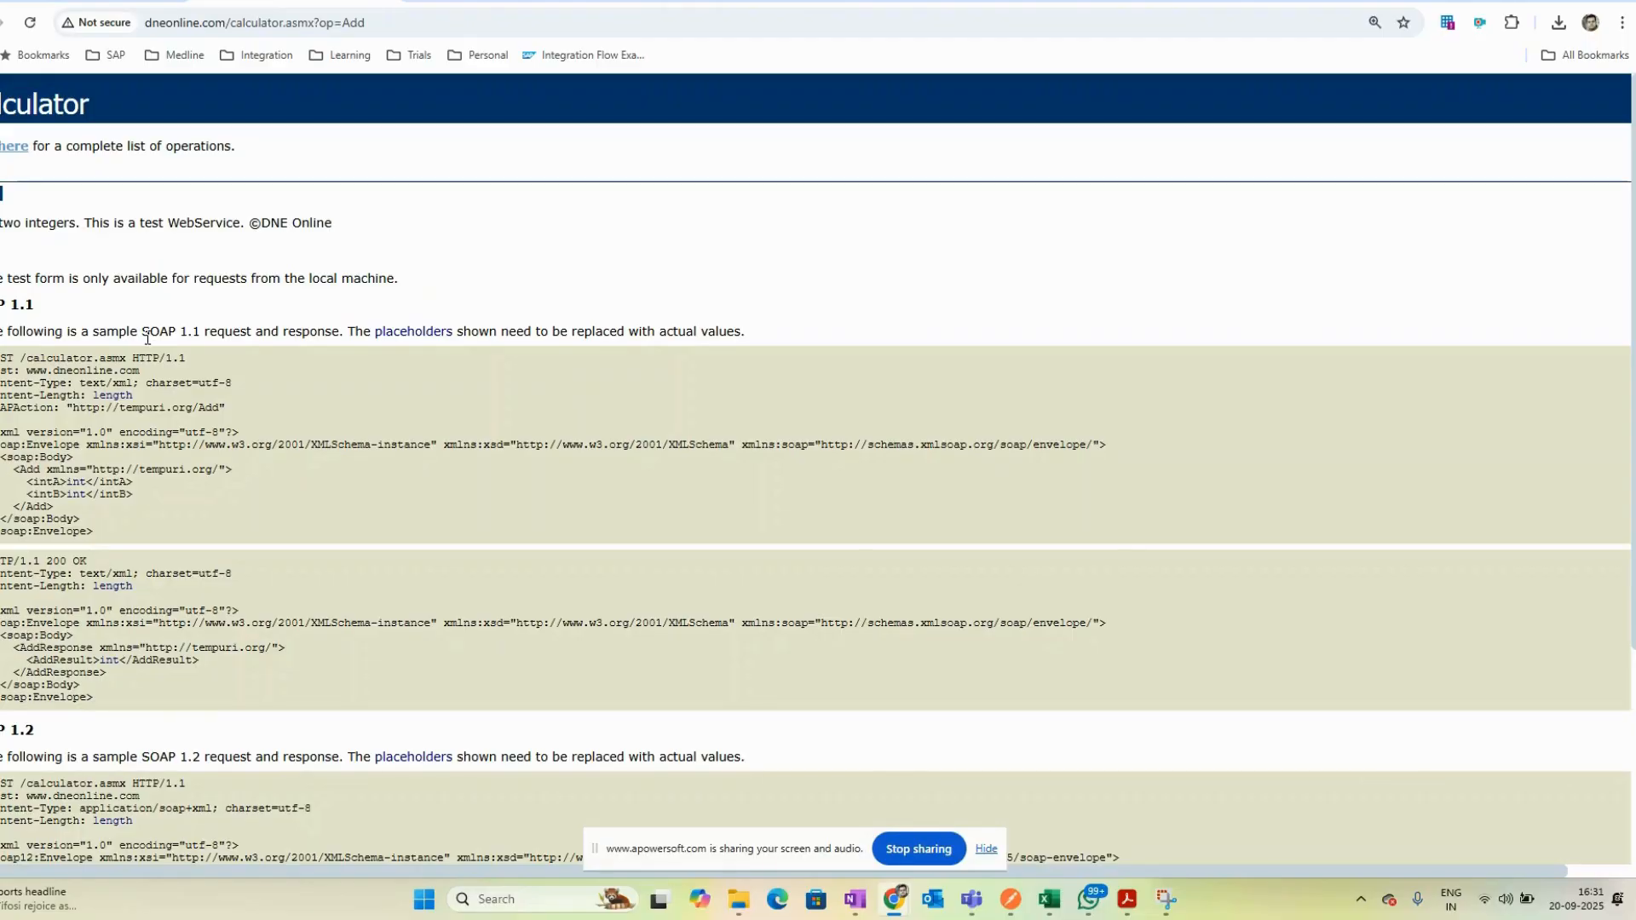
{"action": "left_click_drag", "start_coordinate": [108, 536], "coordinate": [1, 533]}
{"action": "left_click_drag", "start_coordinate": [2, 432], "coordinate": [243, 433]}
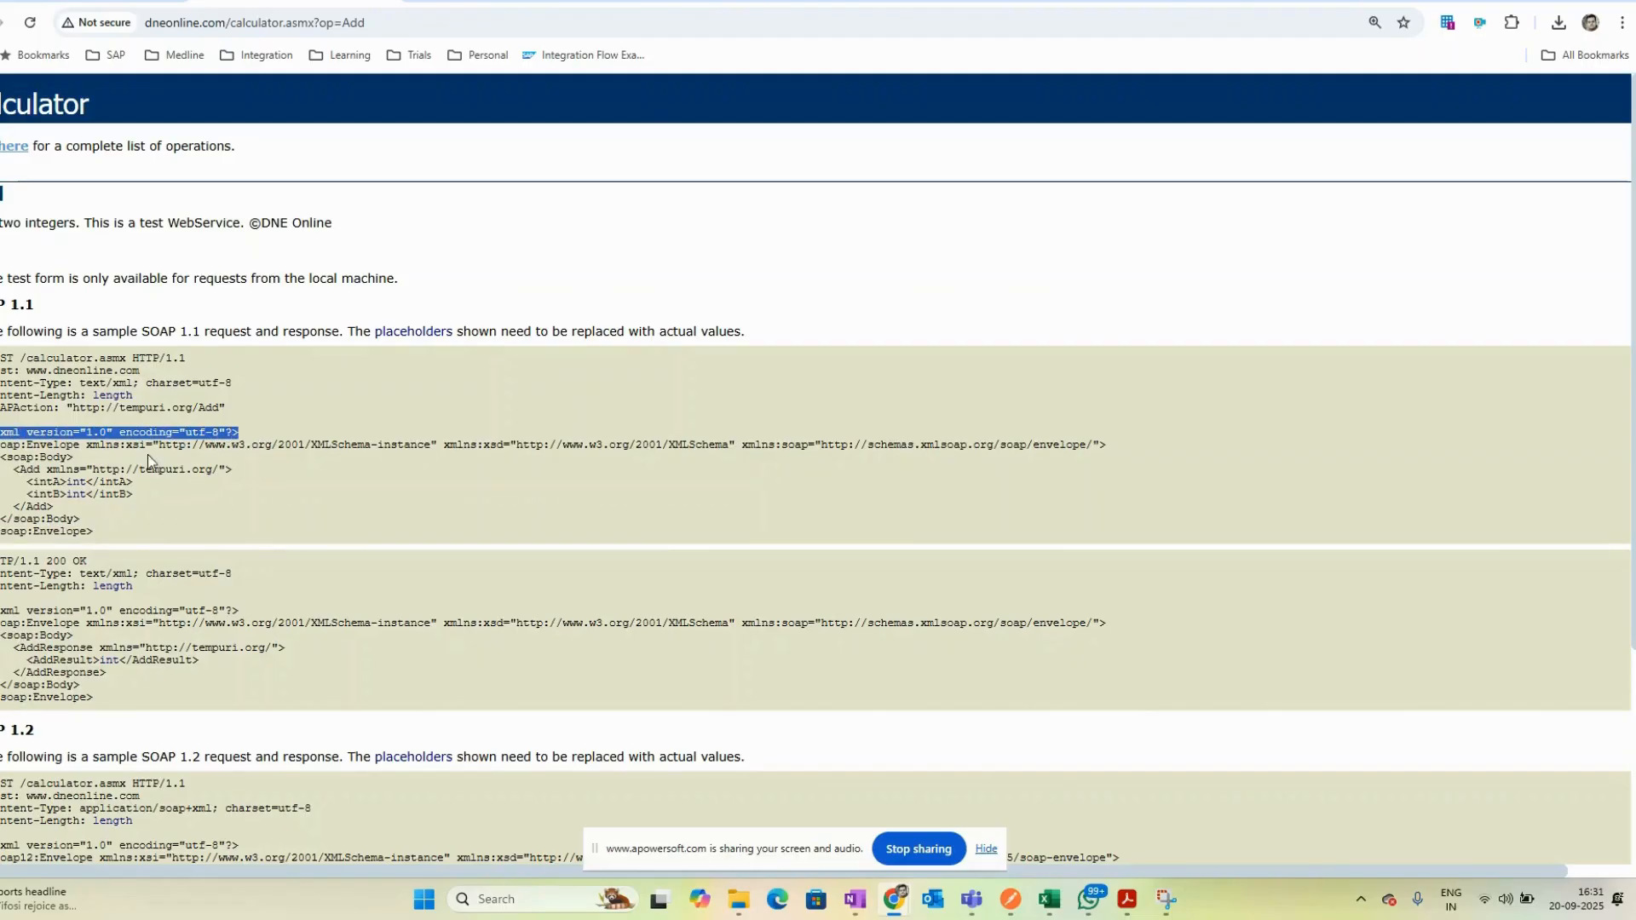
{"action": "left_click_drag", "start_coordinate": [14, 444], "coordinate": [1117, 468]}
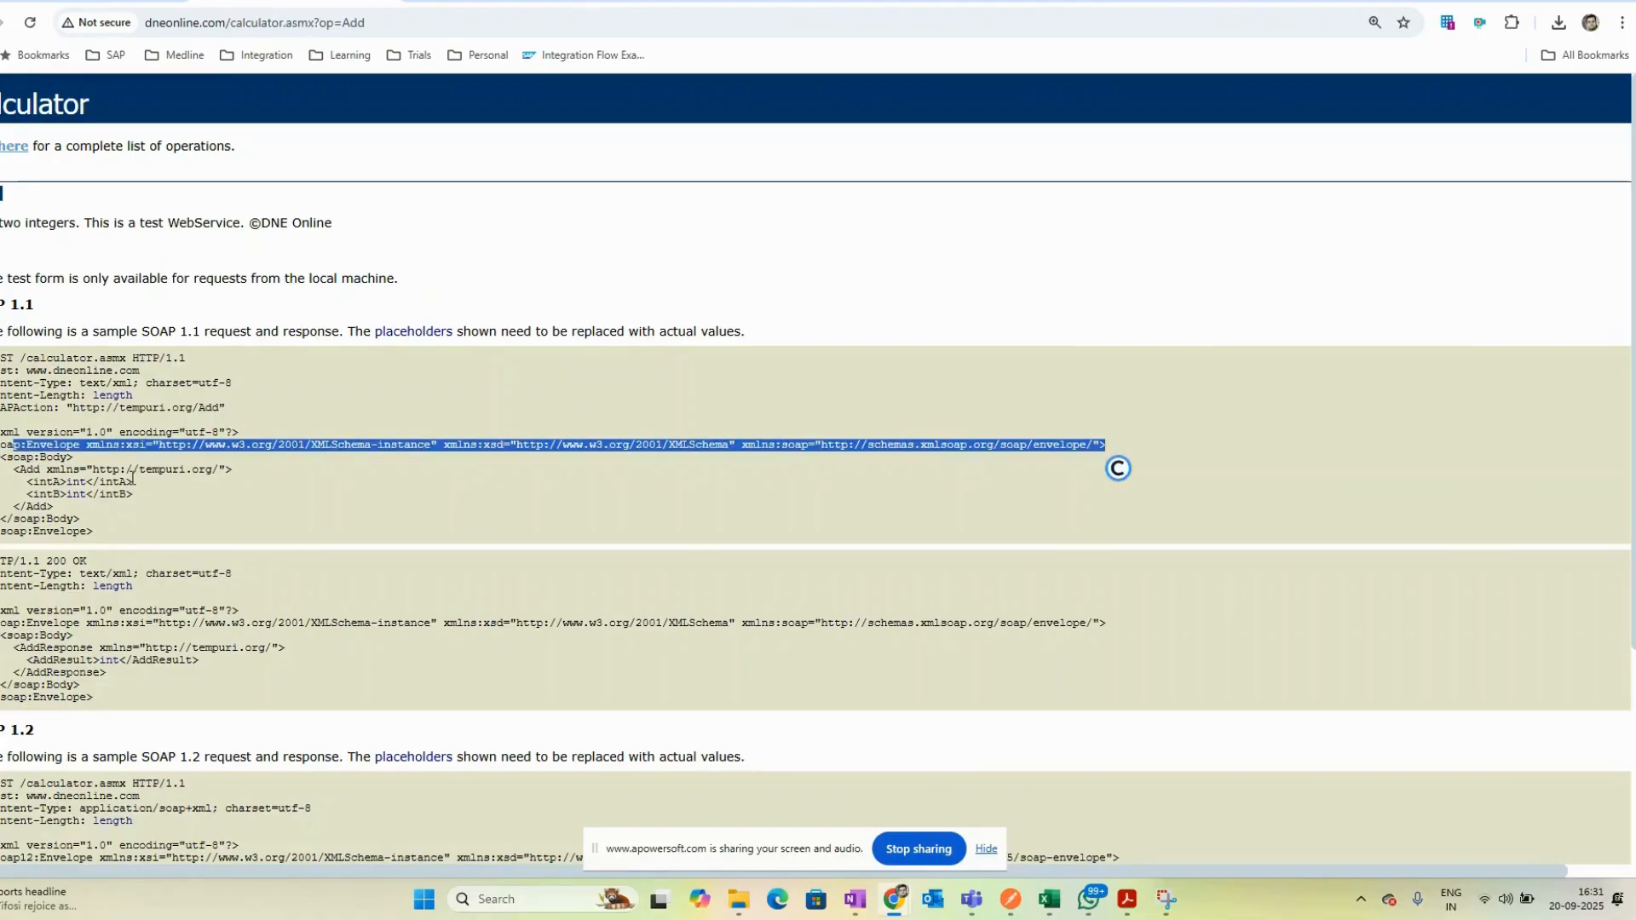
{"action": "left_click_drag", "start_coordinate": [1, 457], "coordinate": [89, 457]}
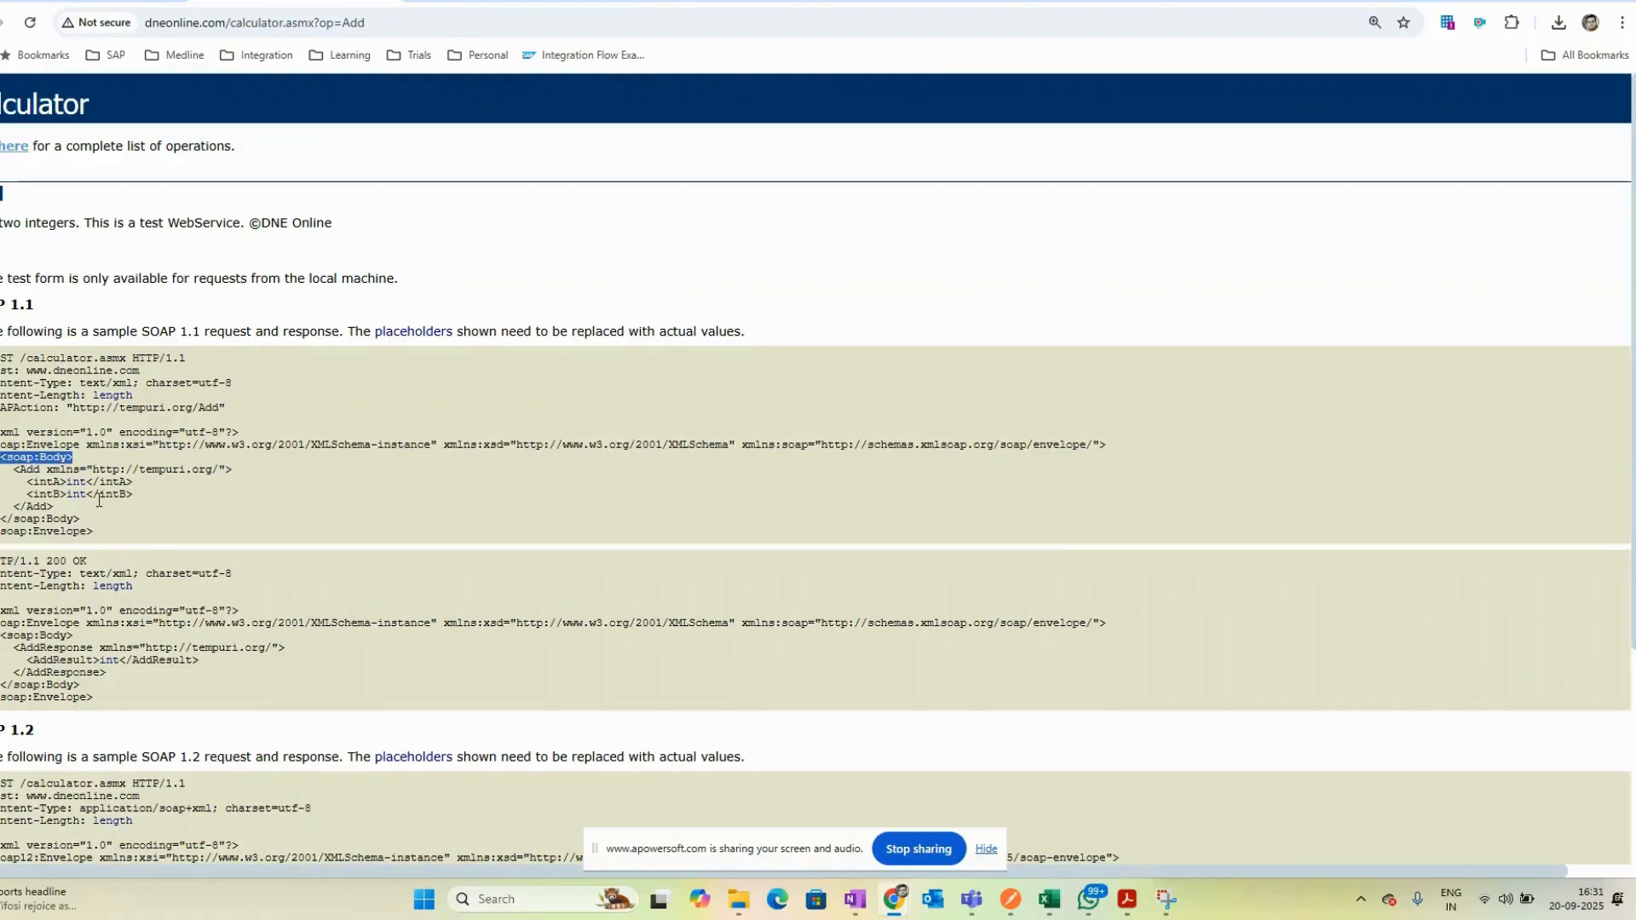
{"action": "left_click_drag", "start_coordinate": [111, 528], "coordinate": [2, 516]}
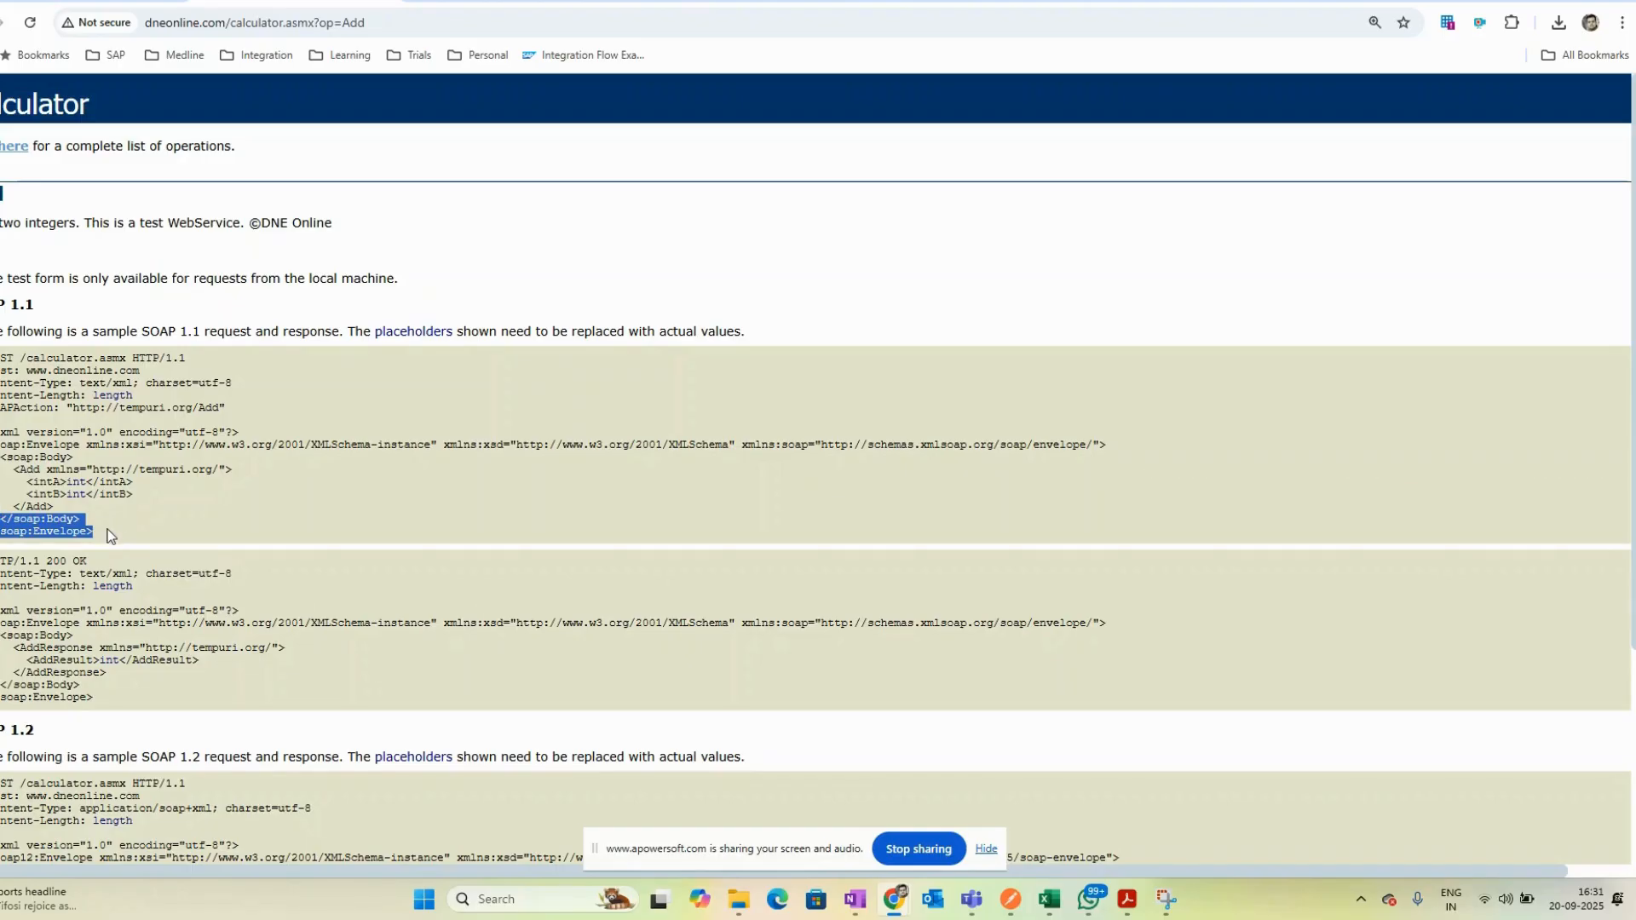
{"action": "left_click_drag", "start_coordinate": [54, 508], "coordinate": [12, 469]}
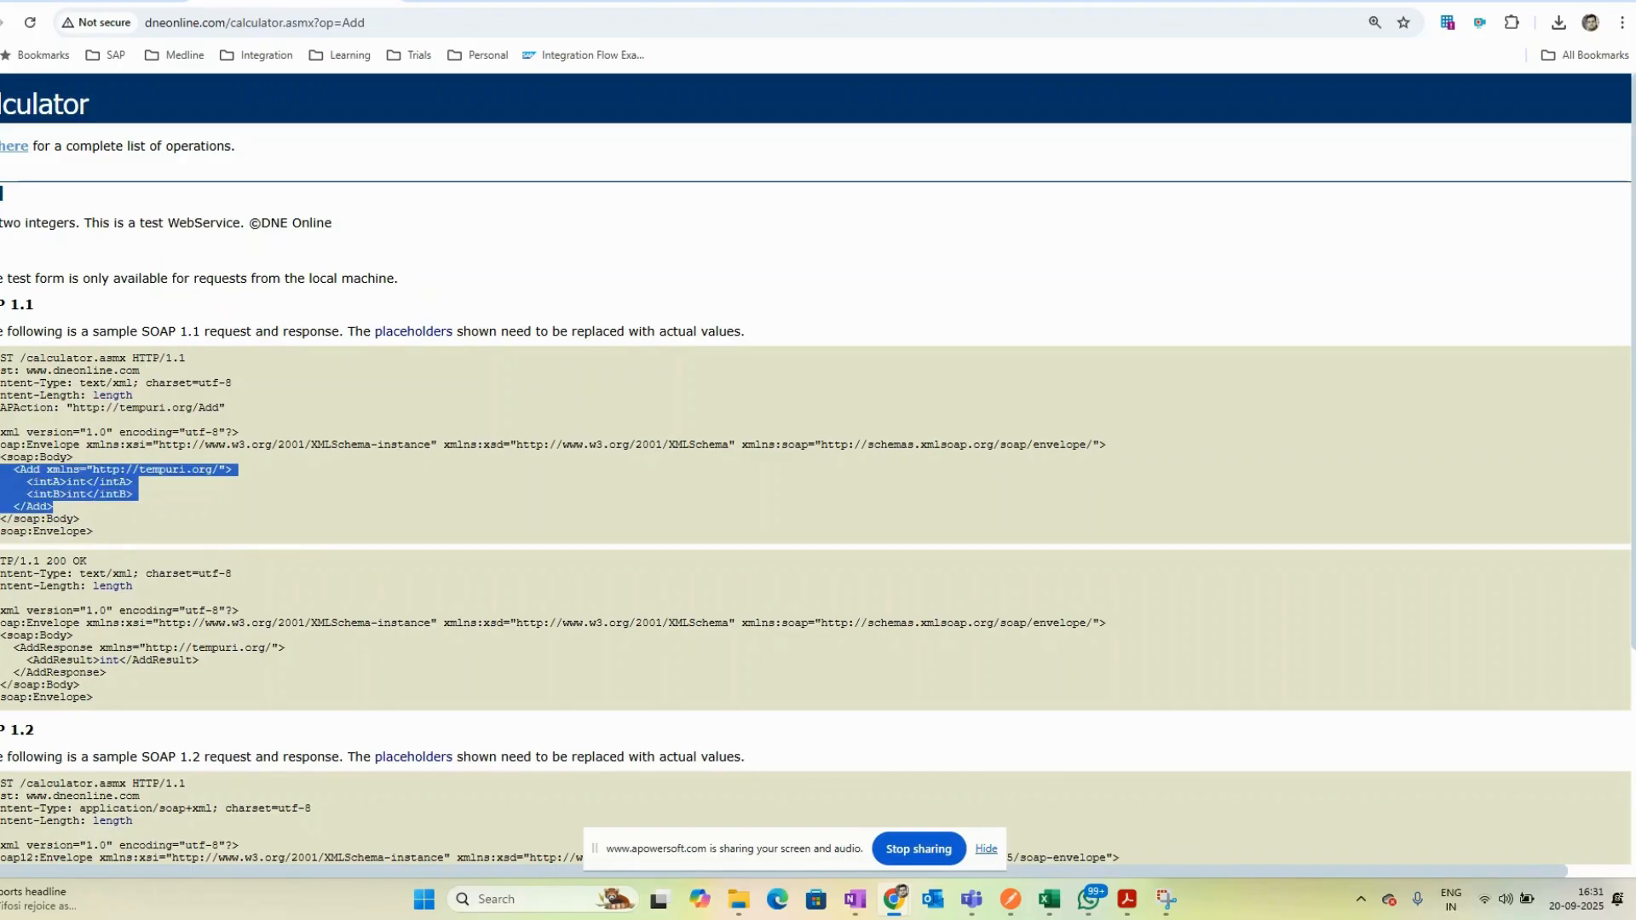
{"action": "key", "text": "ctrl+c"}
- Compare the Content Modifier's message body with the copied Add sample request
{"action": "key", "text": "ctrl+Tab"}
{"action": "left_click_drag", "start_coordinate": [613, 300], "coordinate": [606, 358]}
{"action": "left_click", "coordinate": [741, 422]}
{"action": "left_click", "coordinate": [599, 405]}
{"action": "left_click_drag", "start_coordinate": [574, 656], "coordinate": [316, 478]}
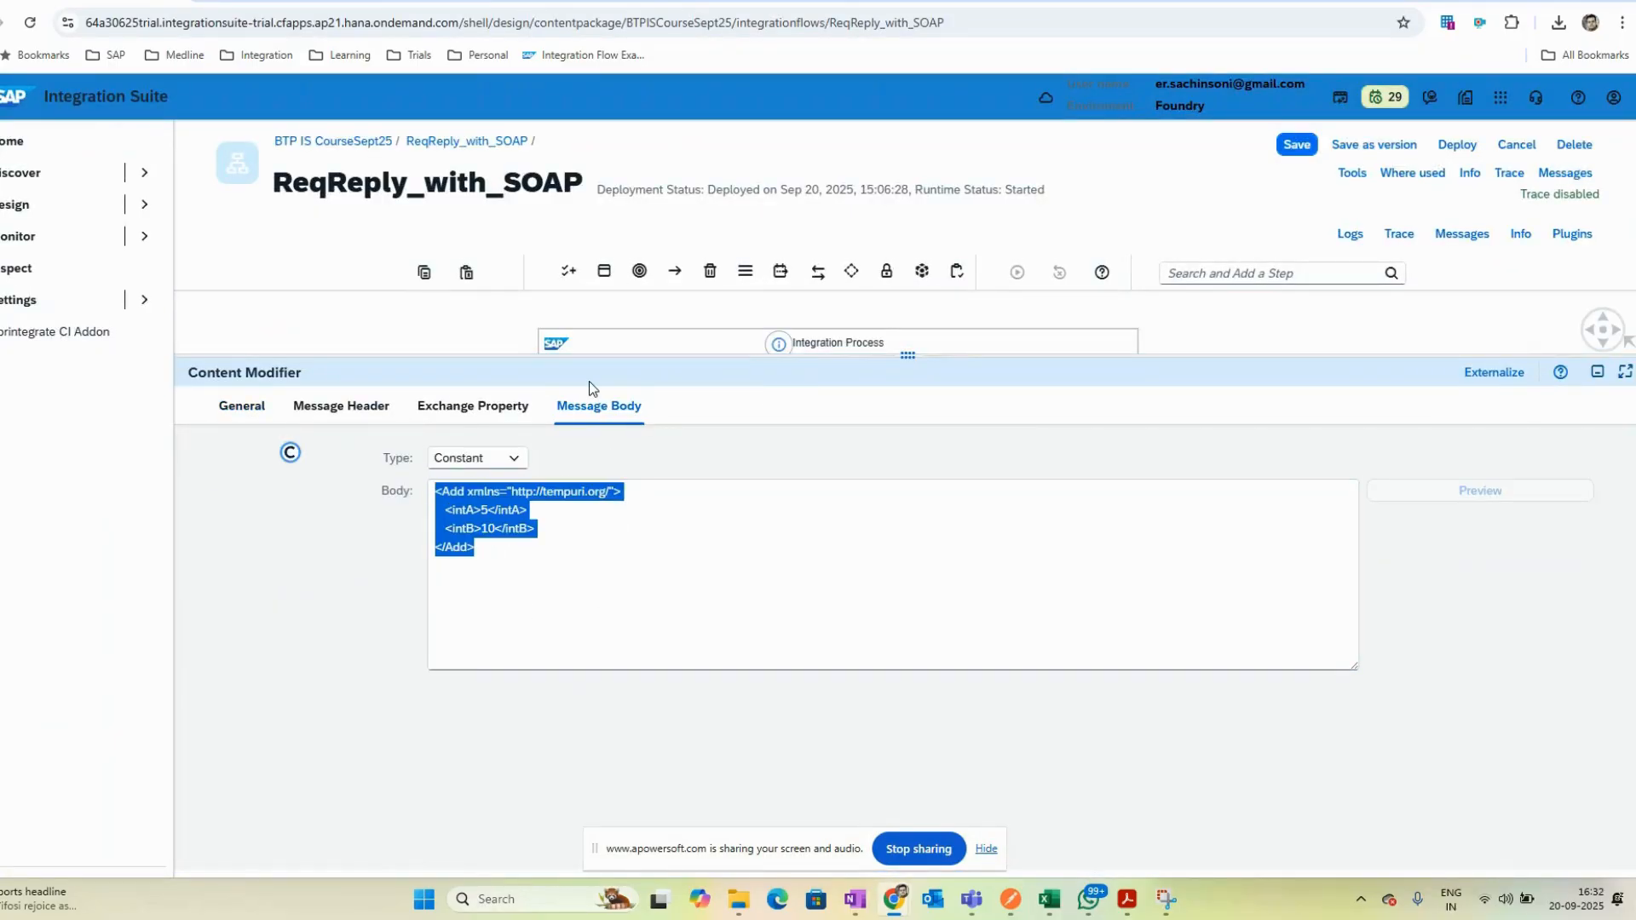
{"action": "key", "text": "ctrl+shift+Tab"}
{"action": "key", "text": "ctrl+Tab"}
{"action": "left_click_drag", "start_coordinate": [721, 358], "coordinate": [724, 552]}
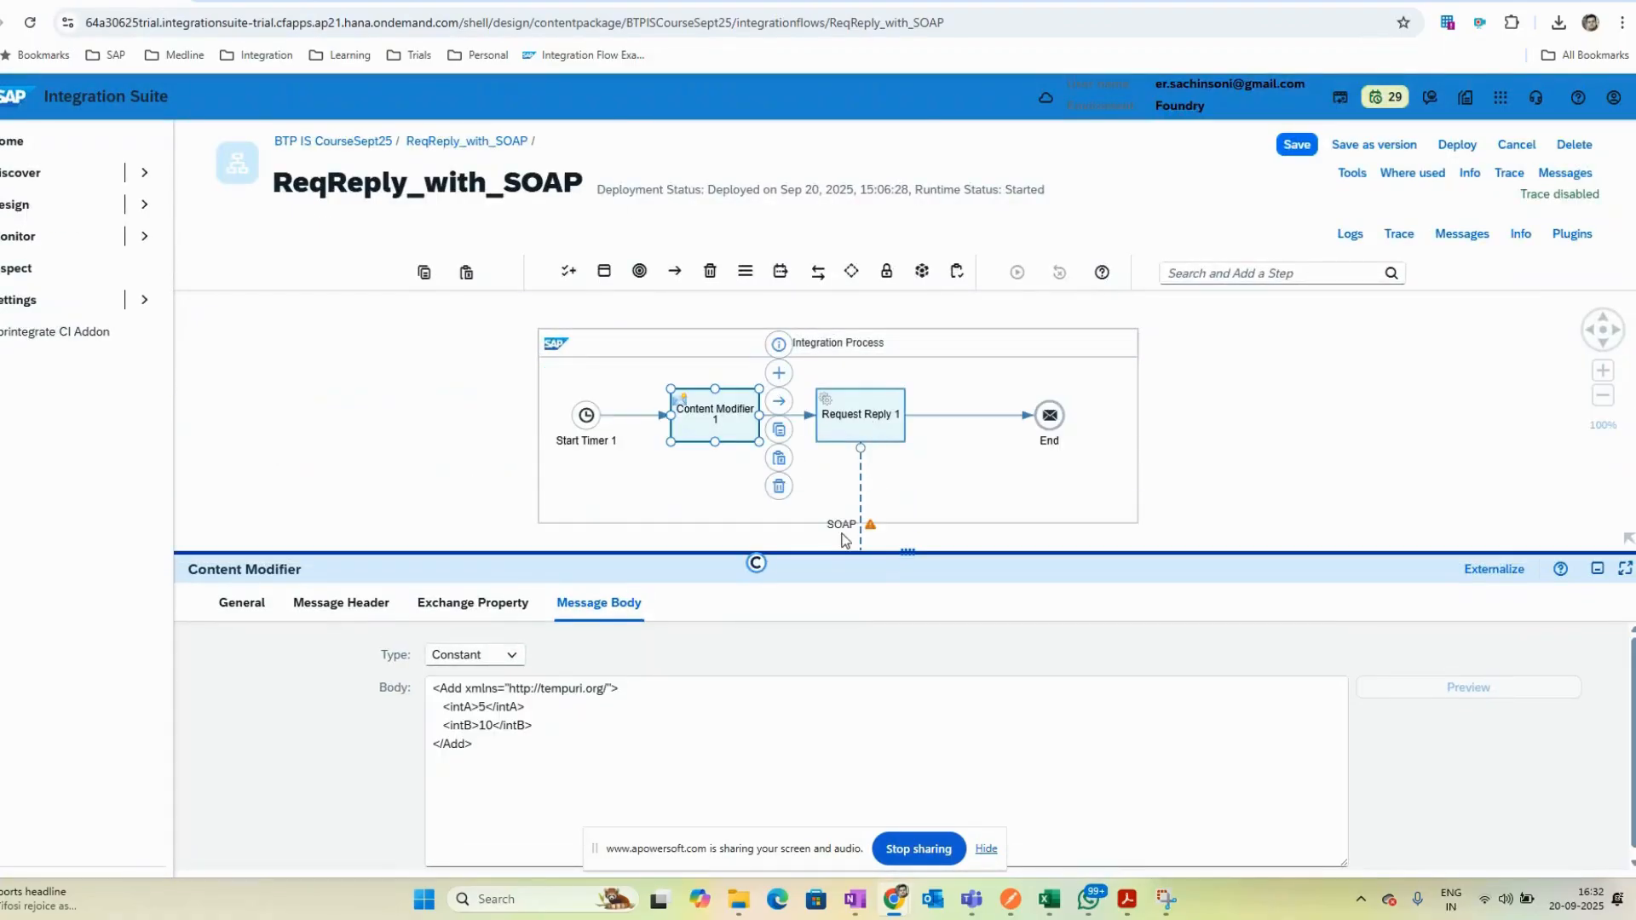
{"action": "key", "text": "ctrl+shift+Tab"}
{"action": "key", "text": "ctrl+Tab"}
- Save and deploy the integration flow on the Cloud Integration runtime profile
{"action": "left_click", "coordinate": [1467, 470]}
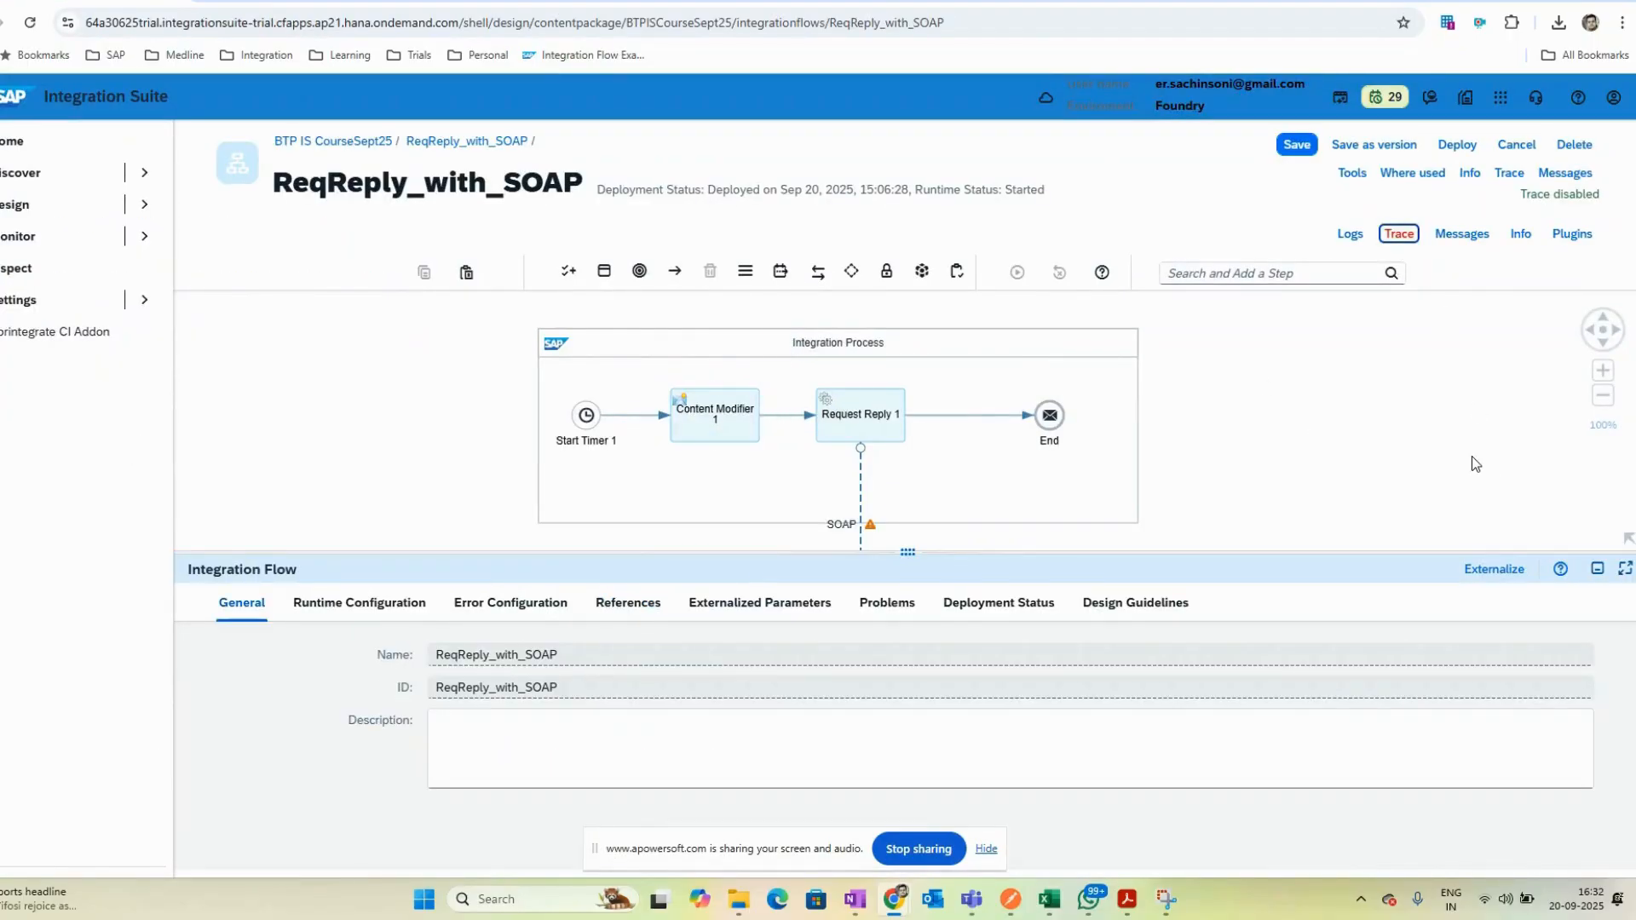
{"action": "left_click", "coordinate": [1457, 145]}
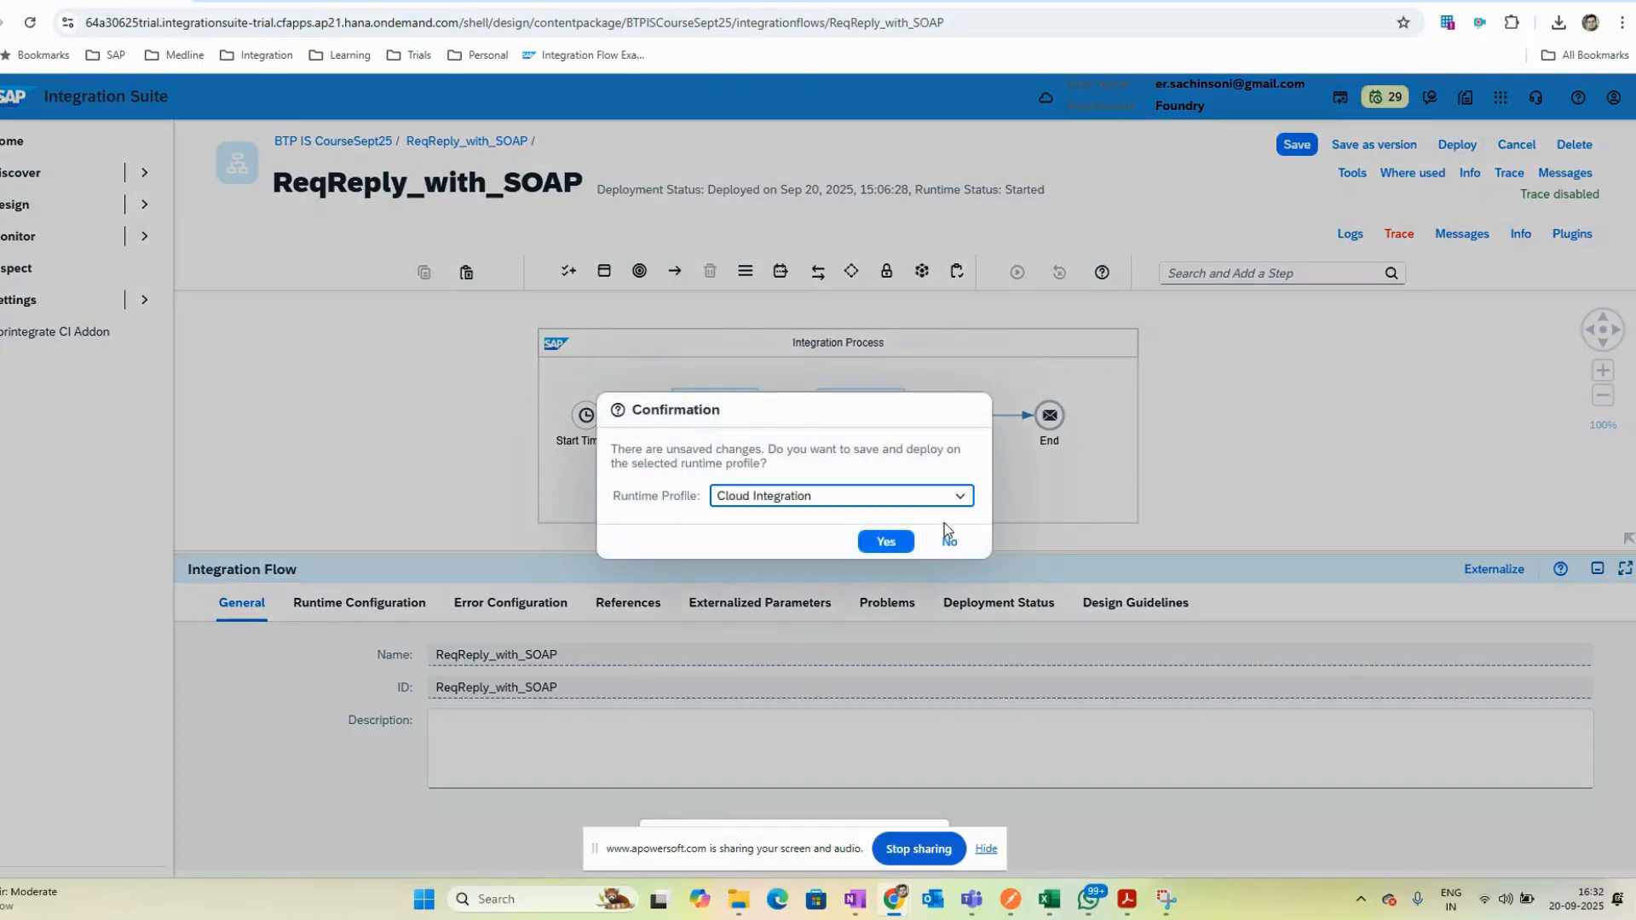
{"action": "left_click", "coordinate": [877, 542]}
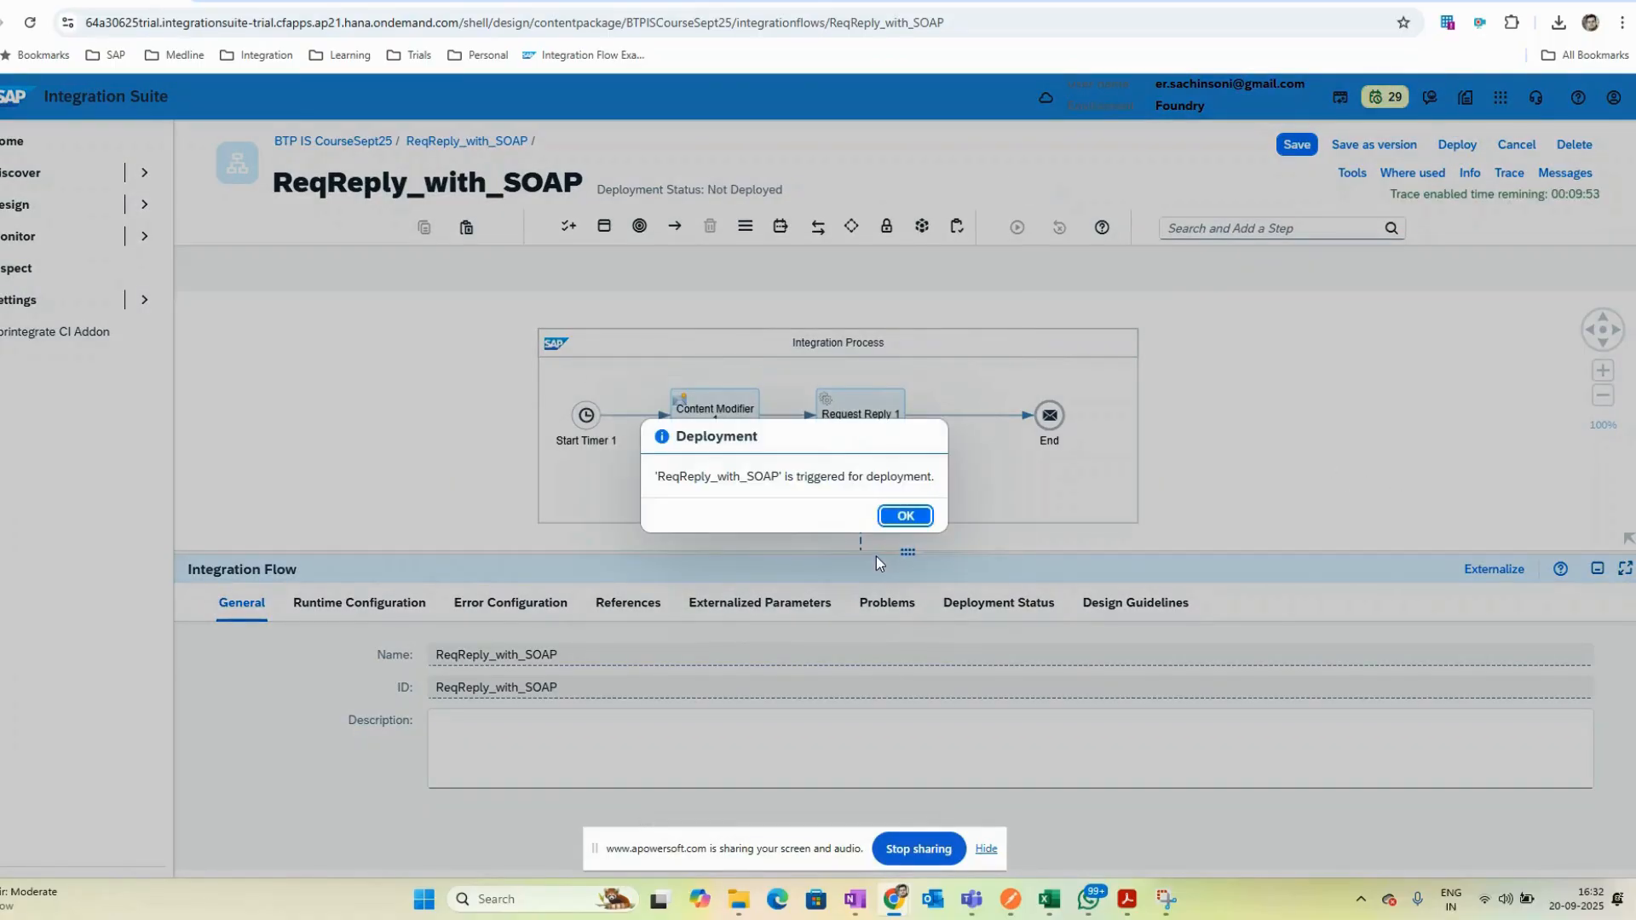
{"action": "left_click", "coordinate": [903, 512]}
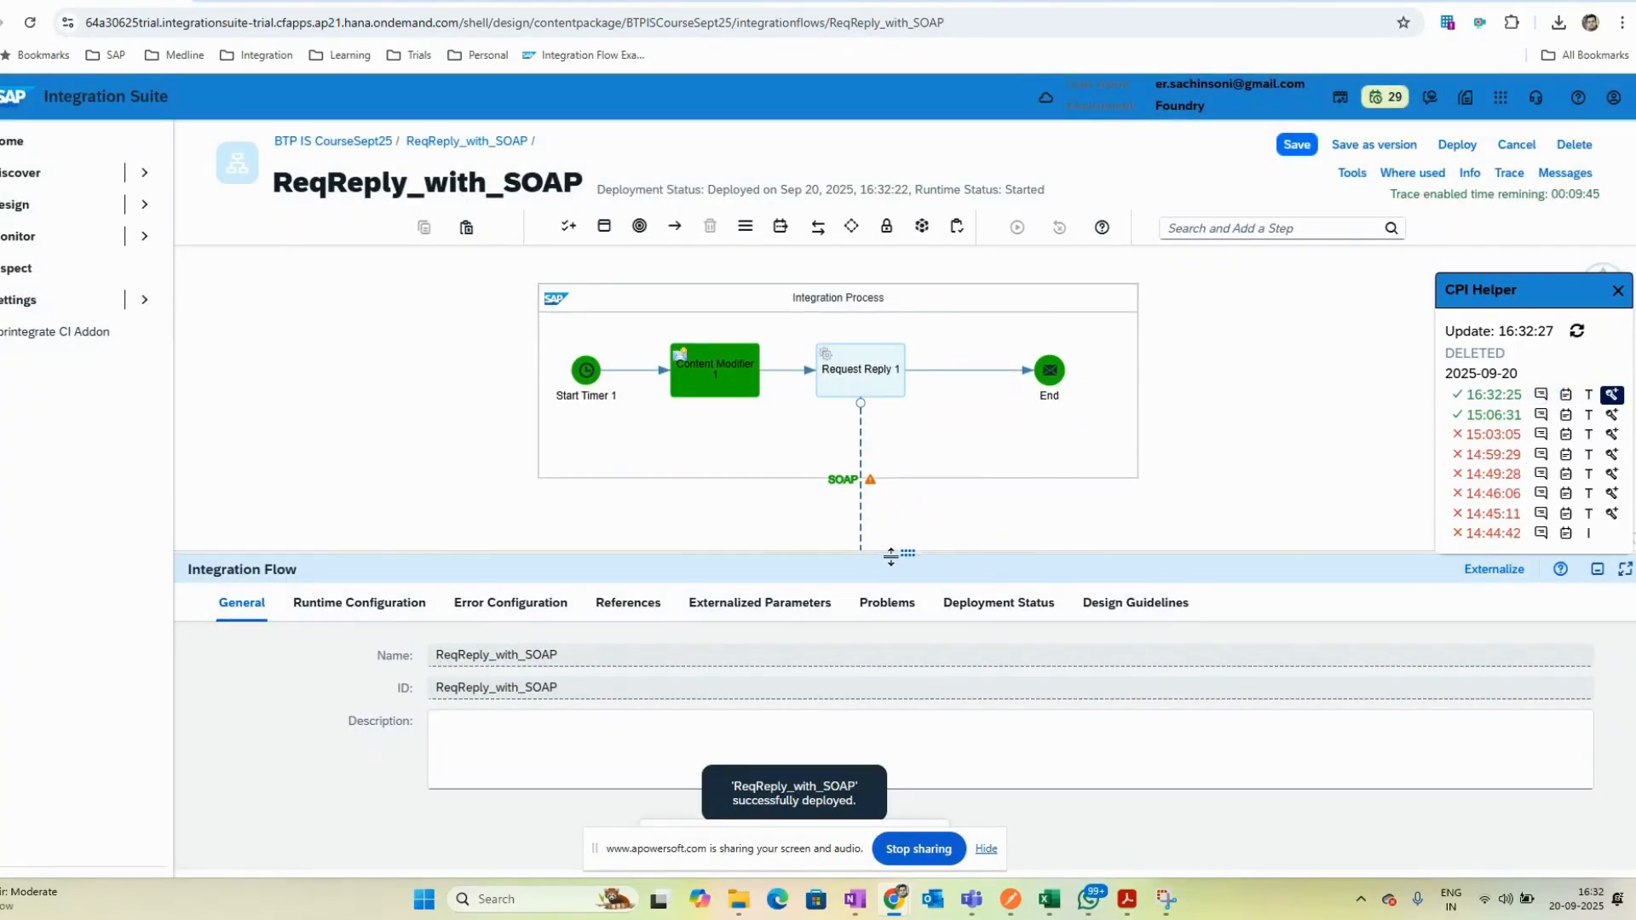
- Inspect the traced message body before the Content Modifier and before the Request Reply step
{"action": "left_click_drag", "start_coordinate": [891, 554], "coordinate": [877, 633]}
{"action": "left_click_drag", "start_coordinate": [905, 575], "coordinate": [861, 581]}
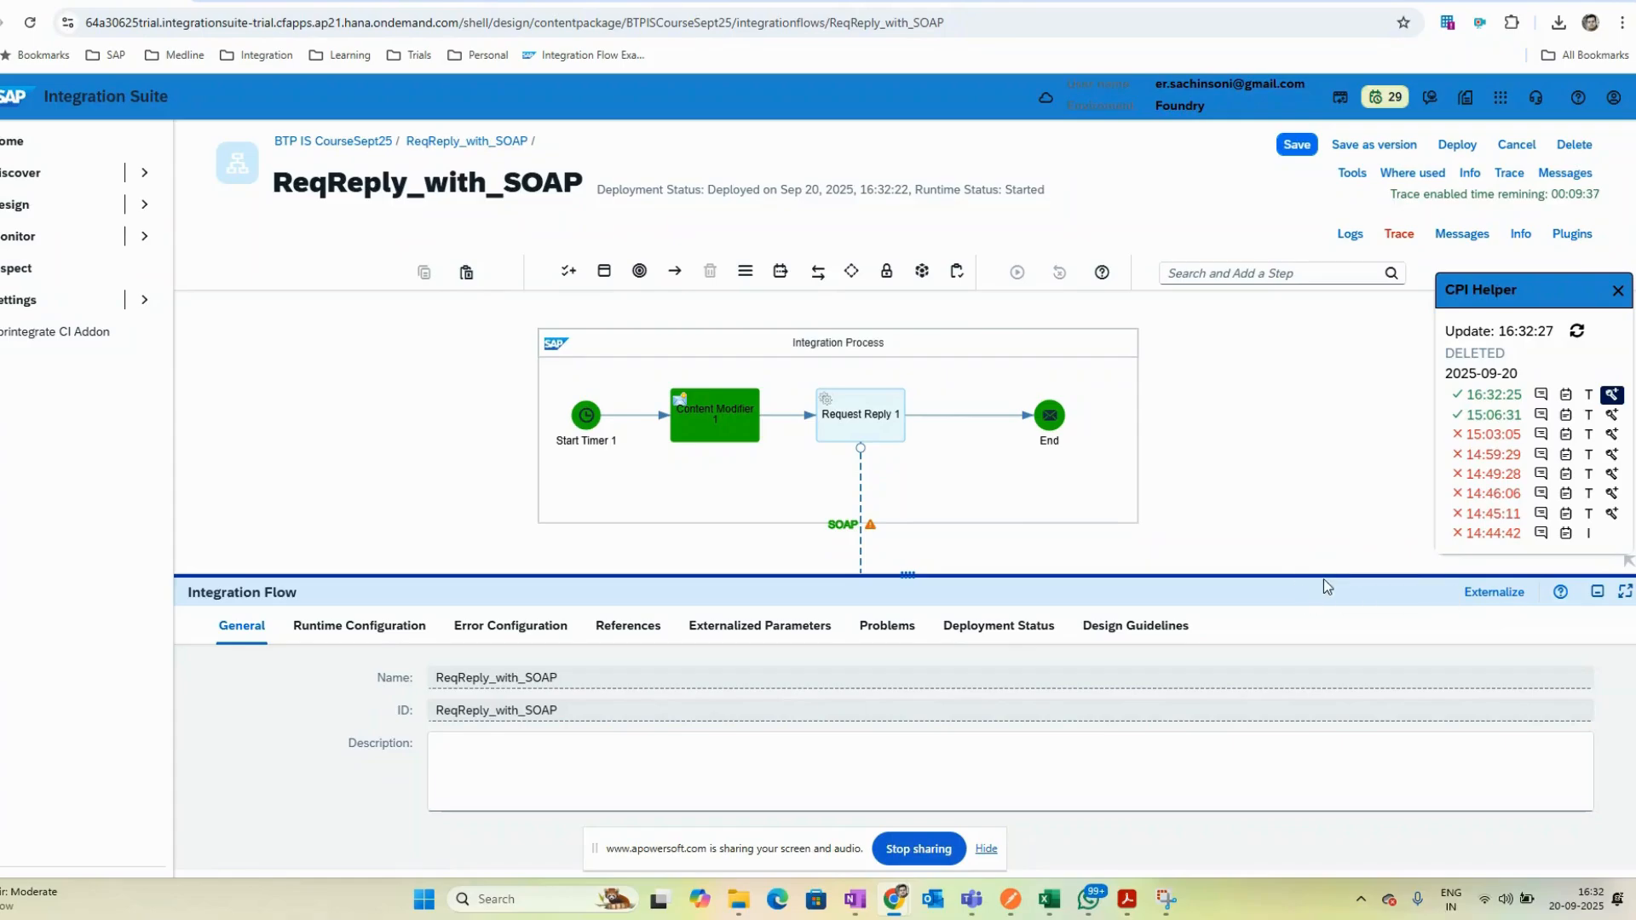
{"action": "left_click_drag", "start_coordinate": [1340, 575], "coordinate": [1361, 644]}
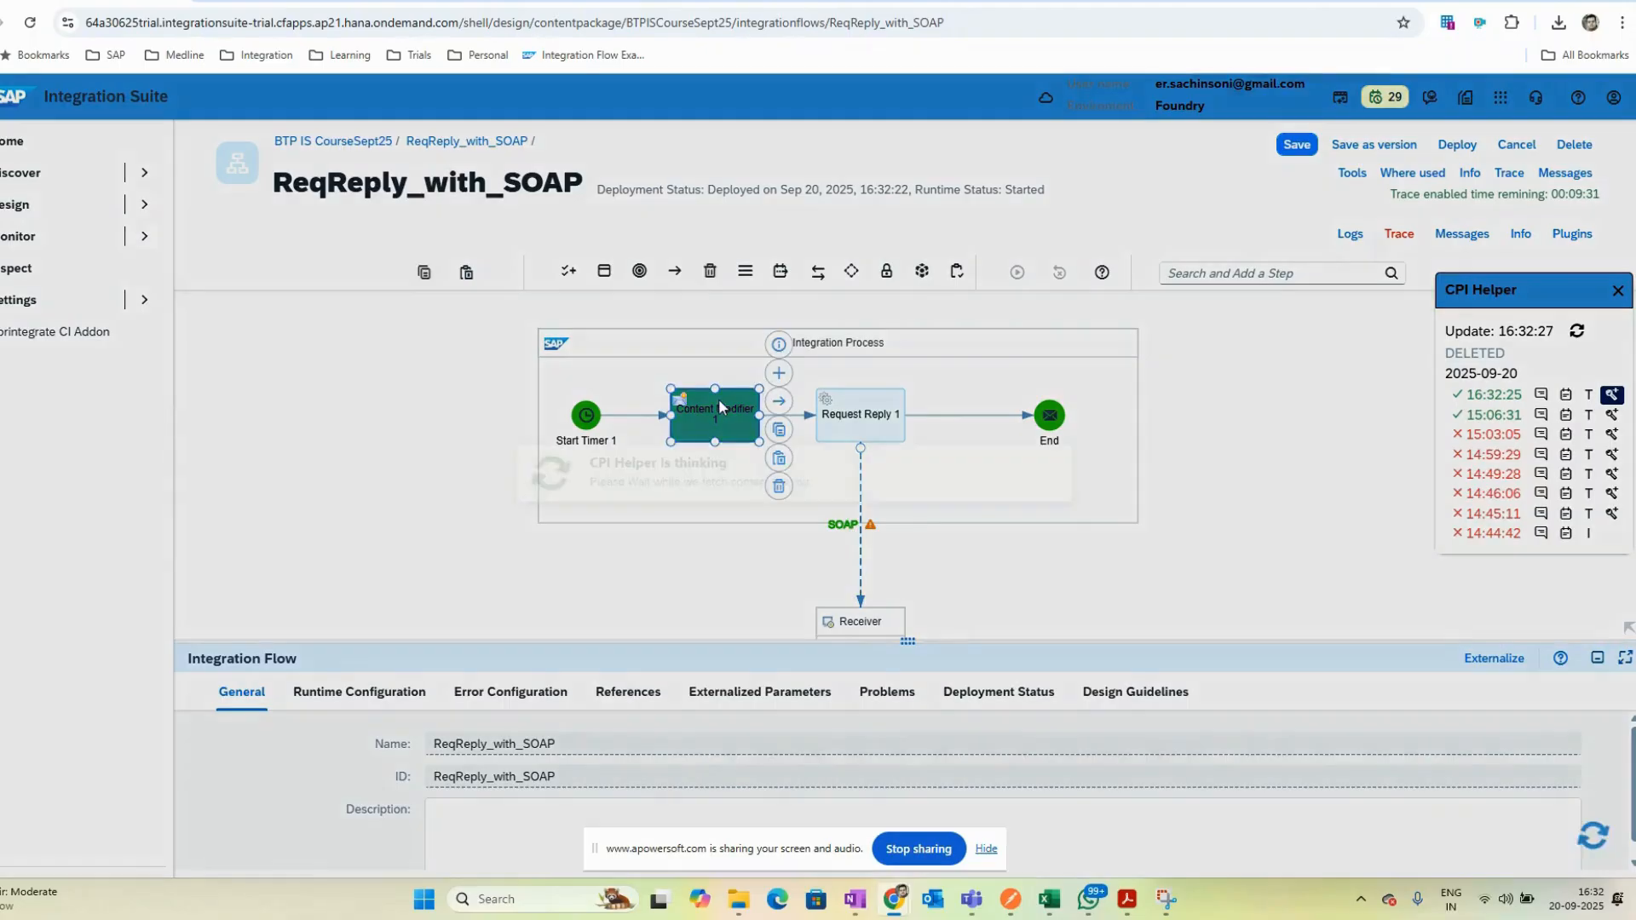
{"action": "left_click", "coordinate": [718, 398]}
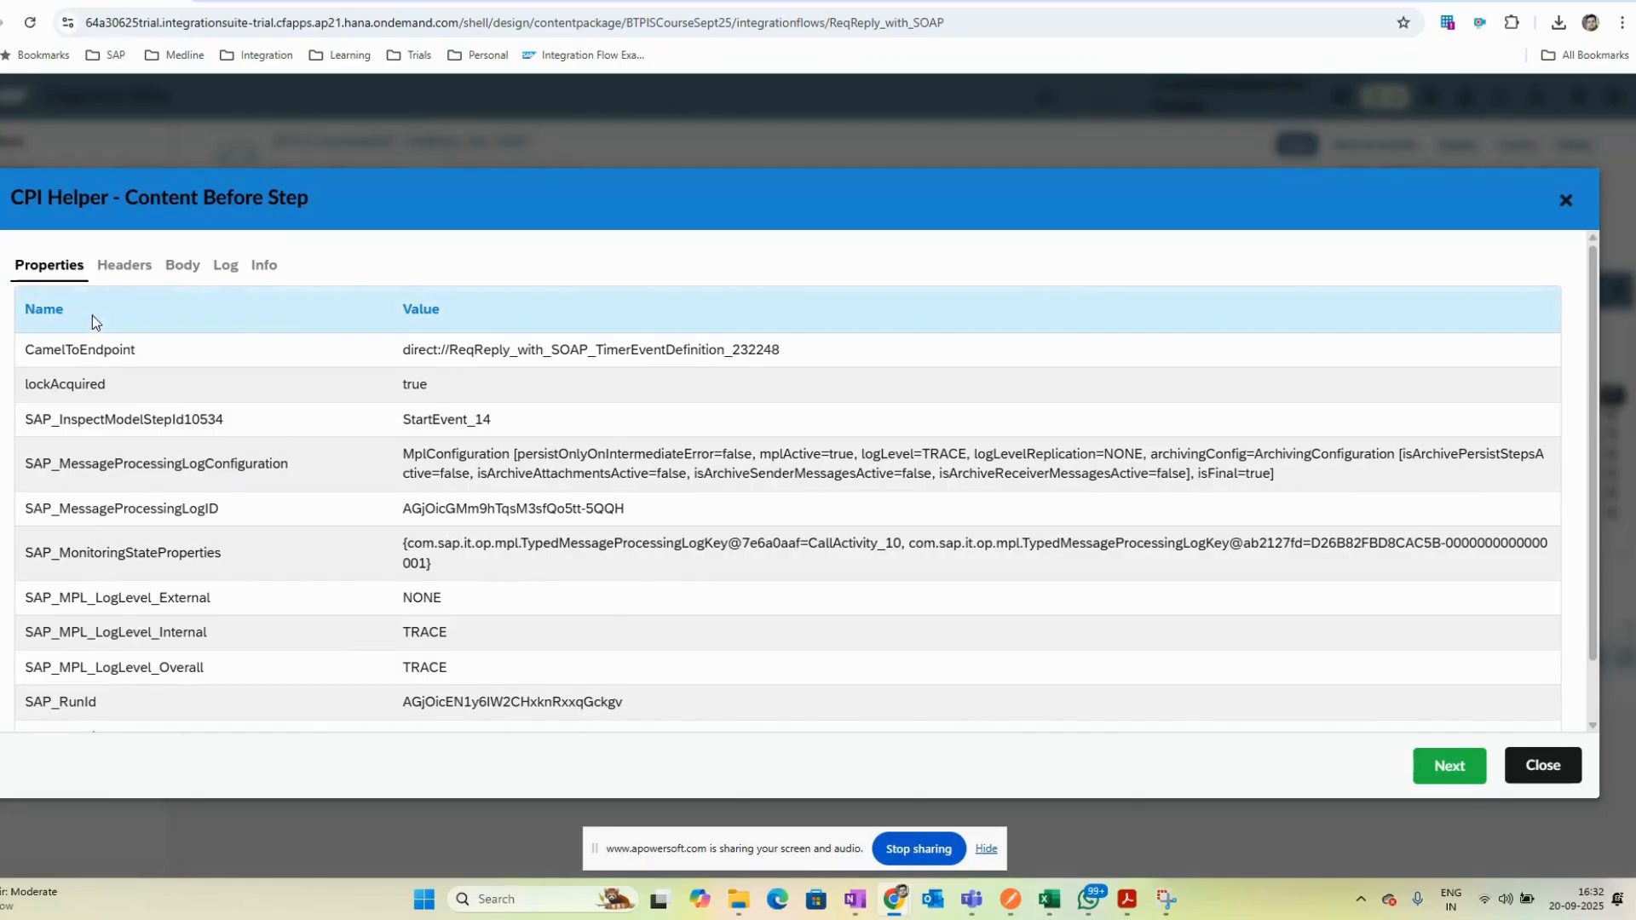
{"action": "left_click", "coordinate": [182, 265]}
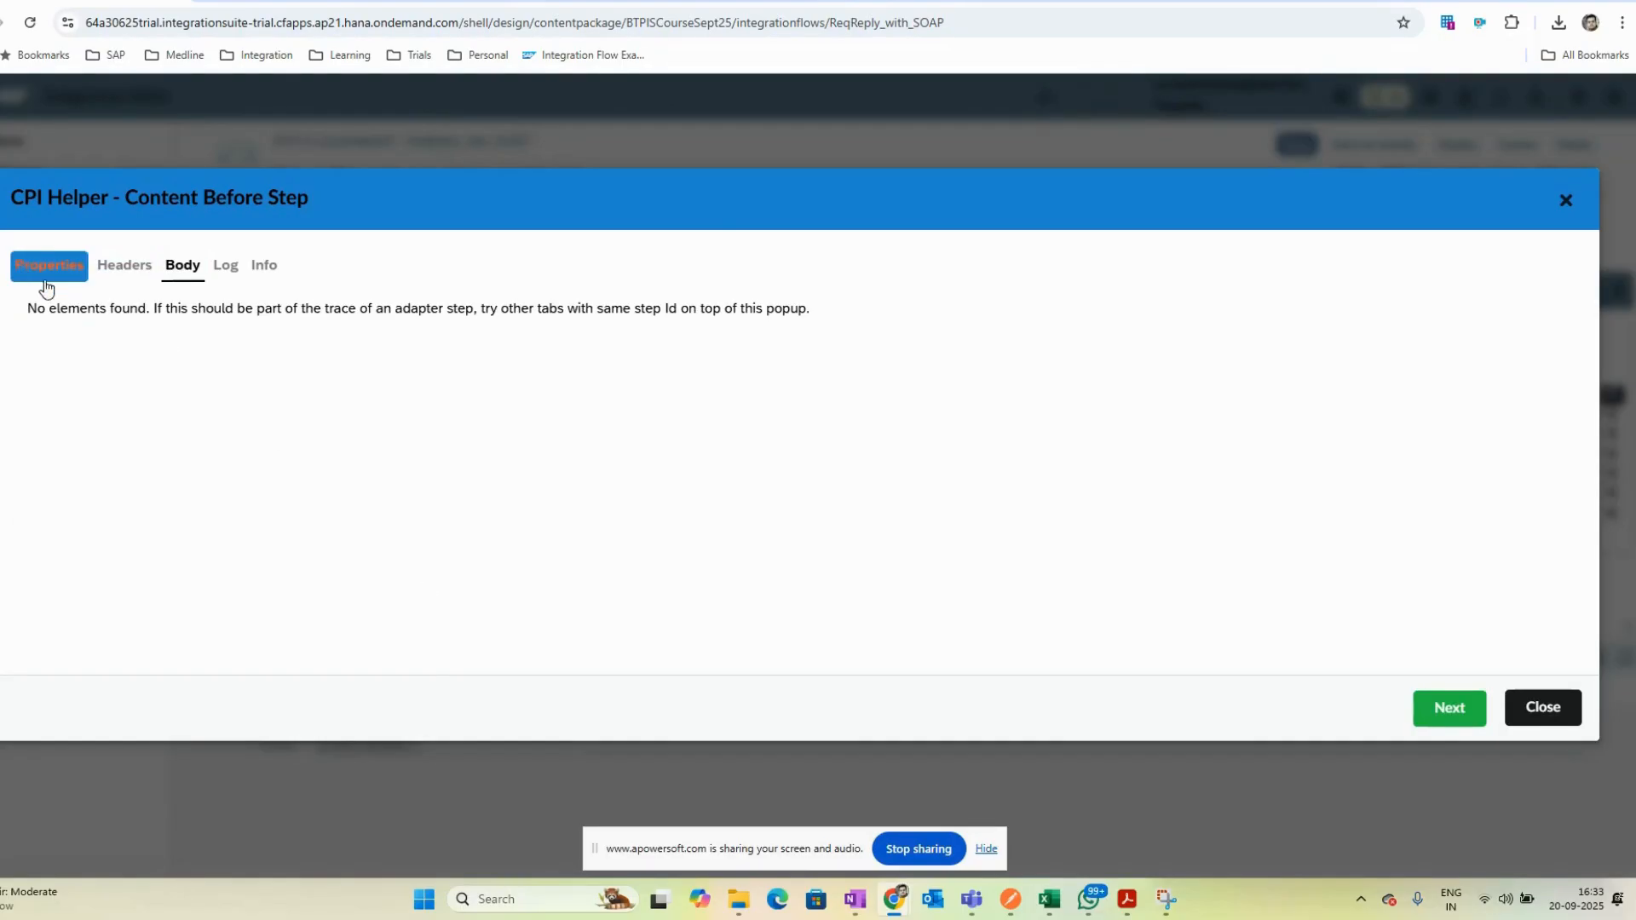
{"action": "left_click", "coordinate": [1566, 200]}
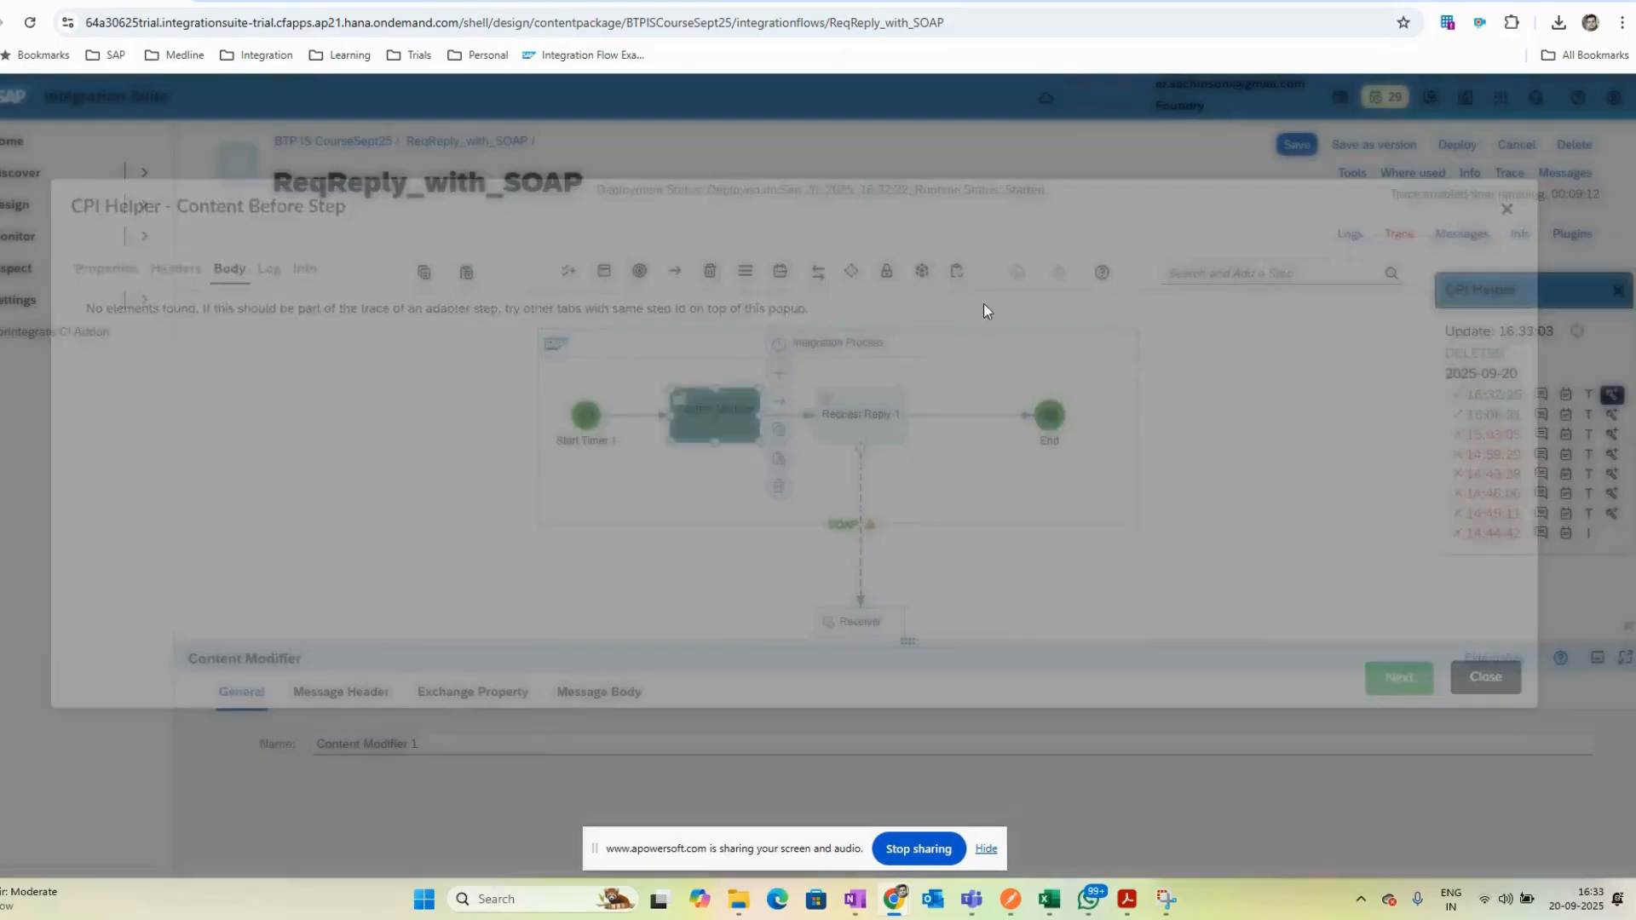
{"action": "left_click", "coordinate": [847, 531]}
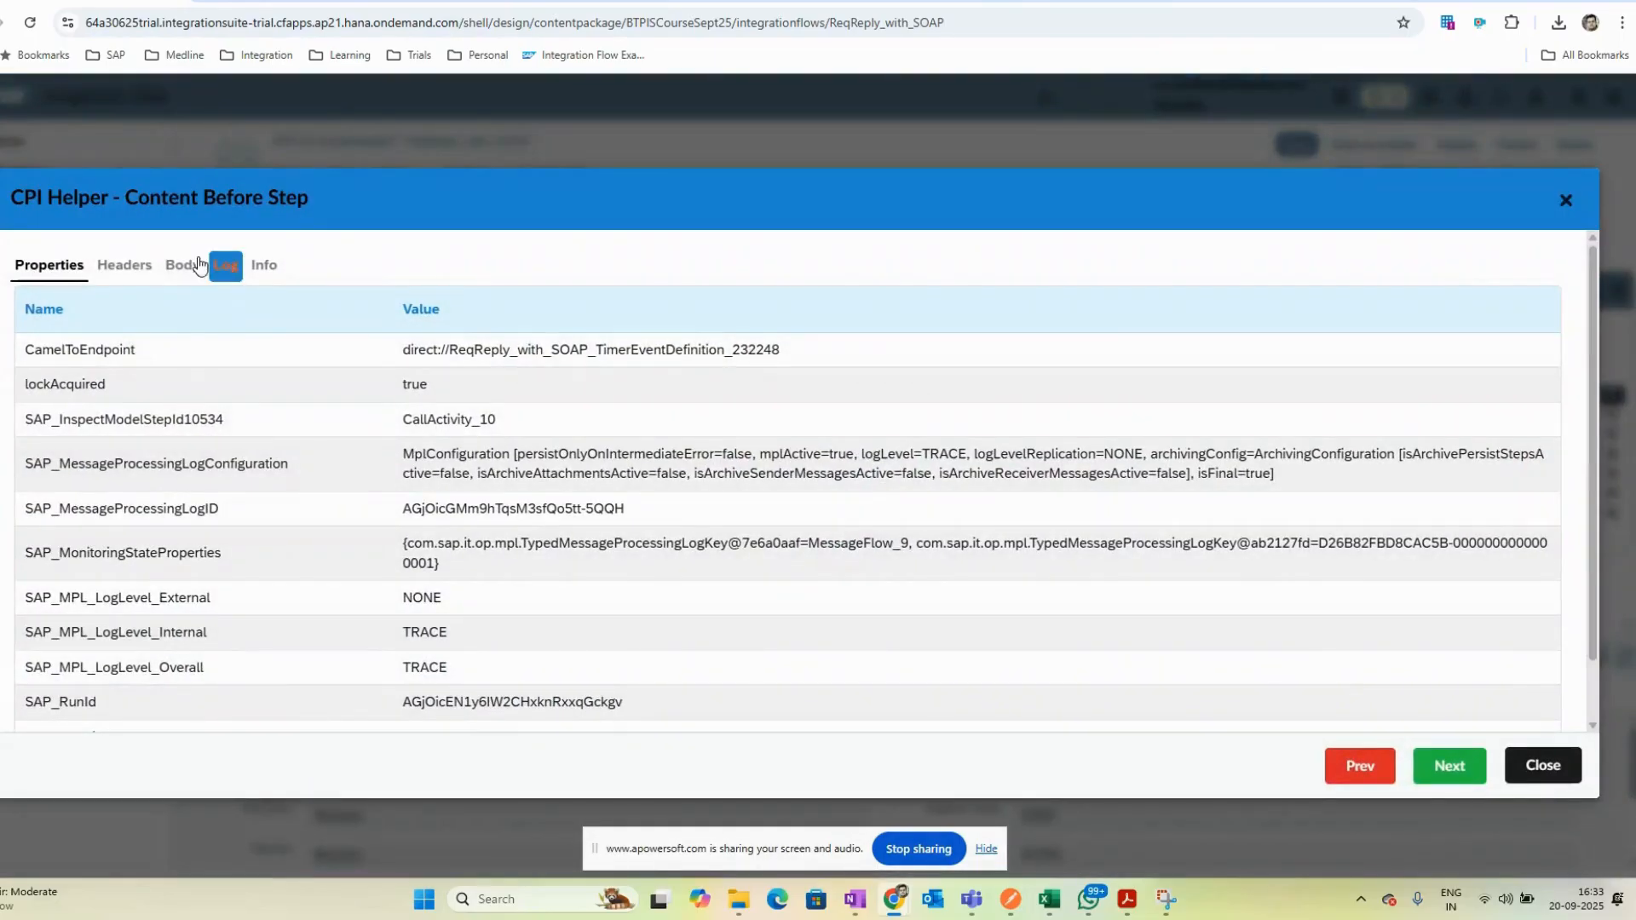
{"action": "left_click", "coordinate": [182, 265]}
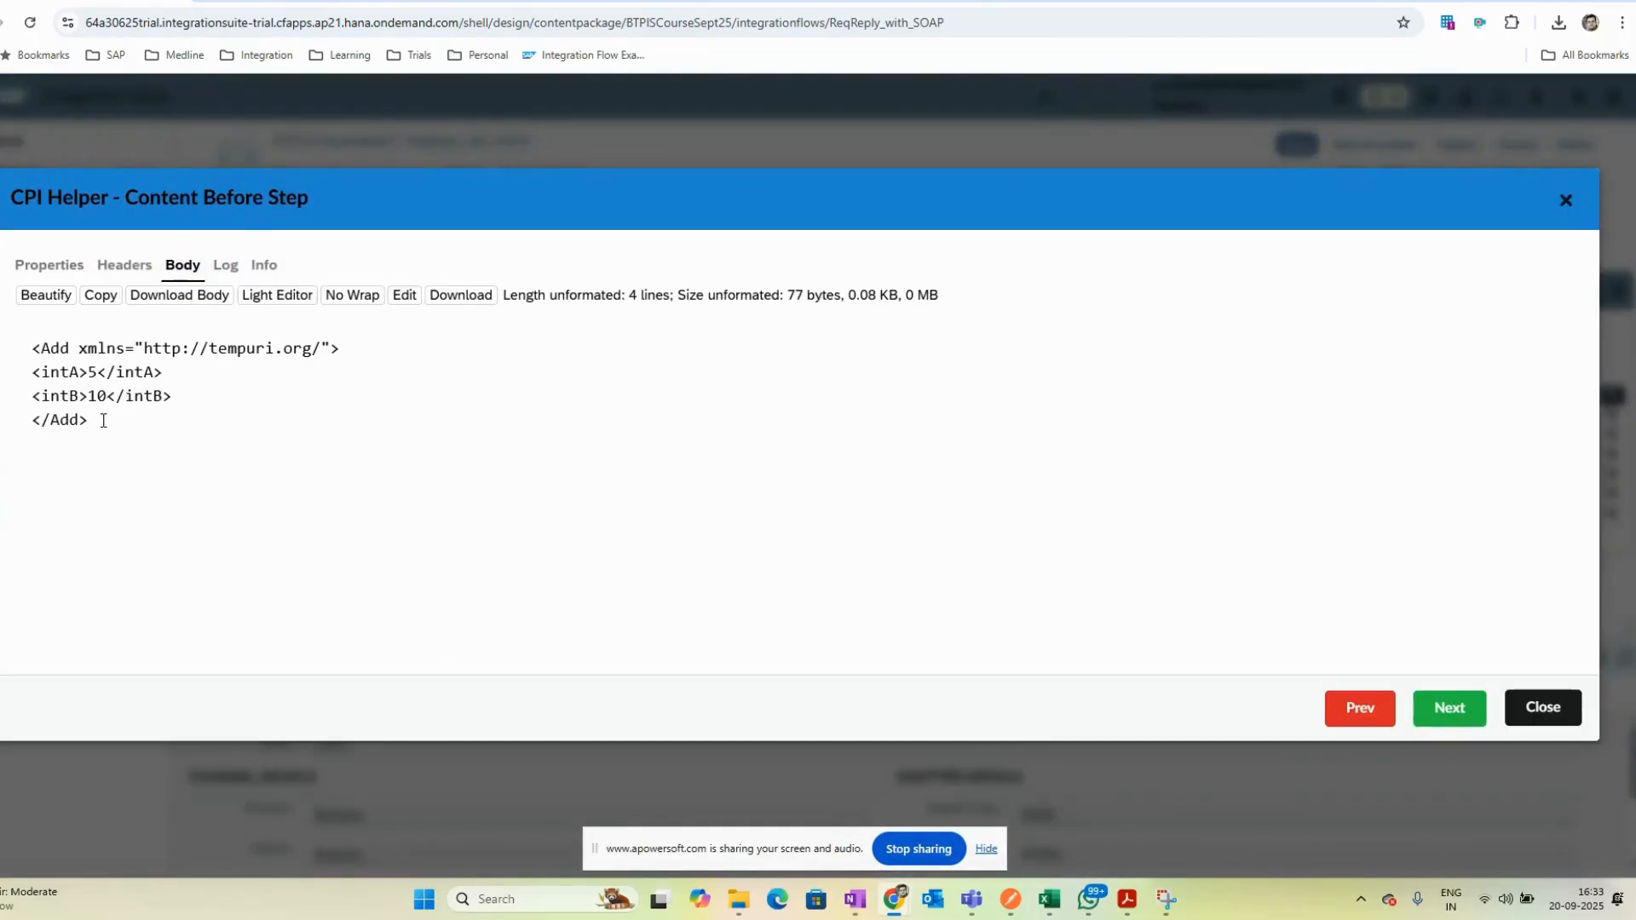
{"action": "left_click_drag", "start_coordinate": [103, 420], "coordinate": [85, 367]}
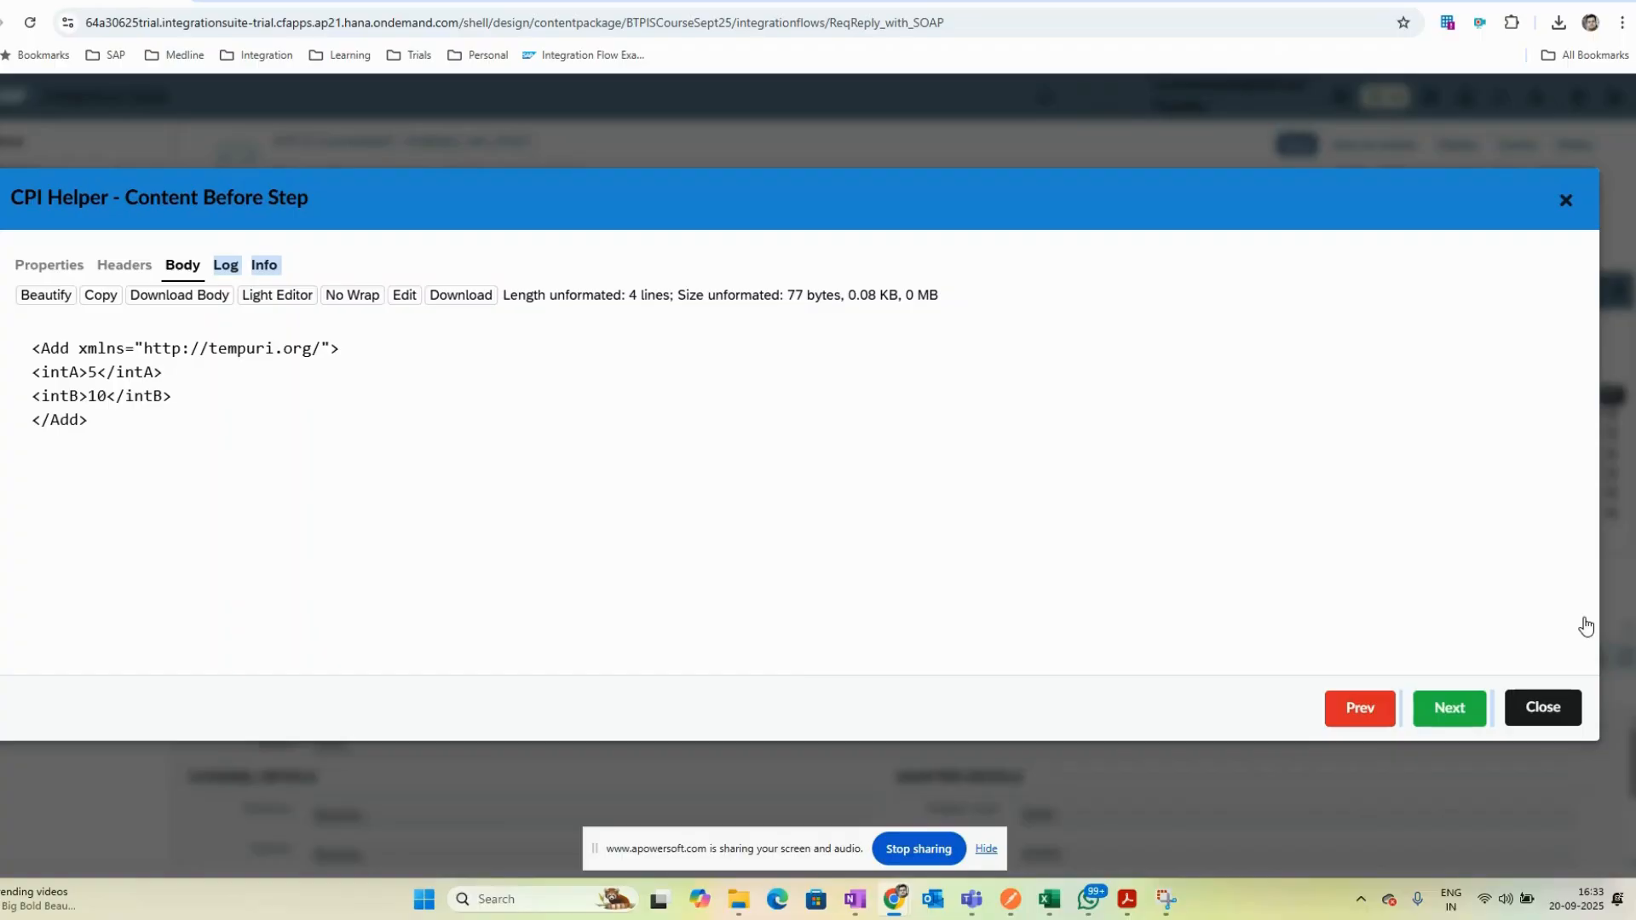
{"action": "left_click", "coordinate": [1564, 200]}
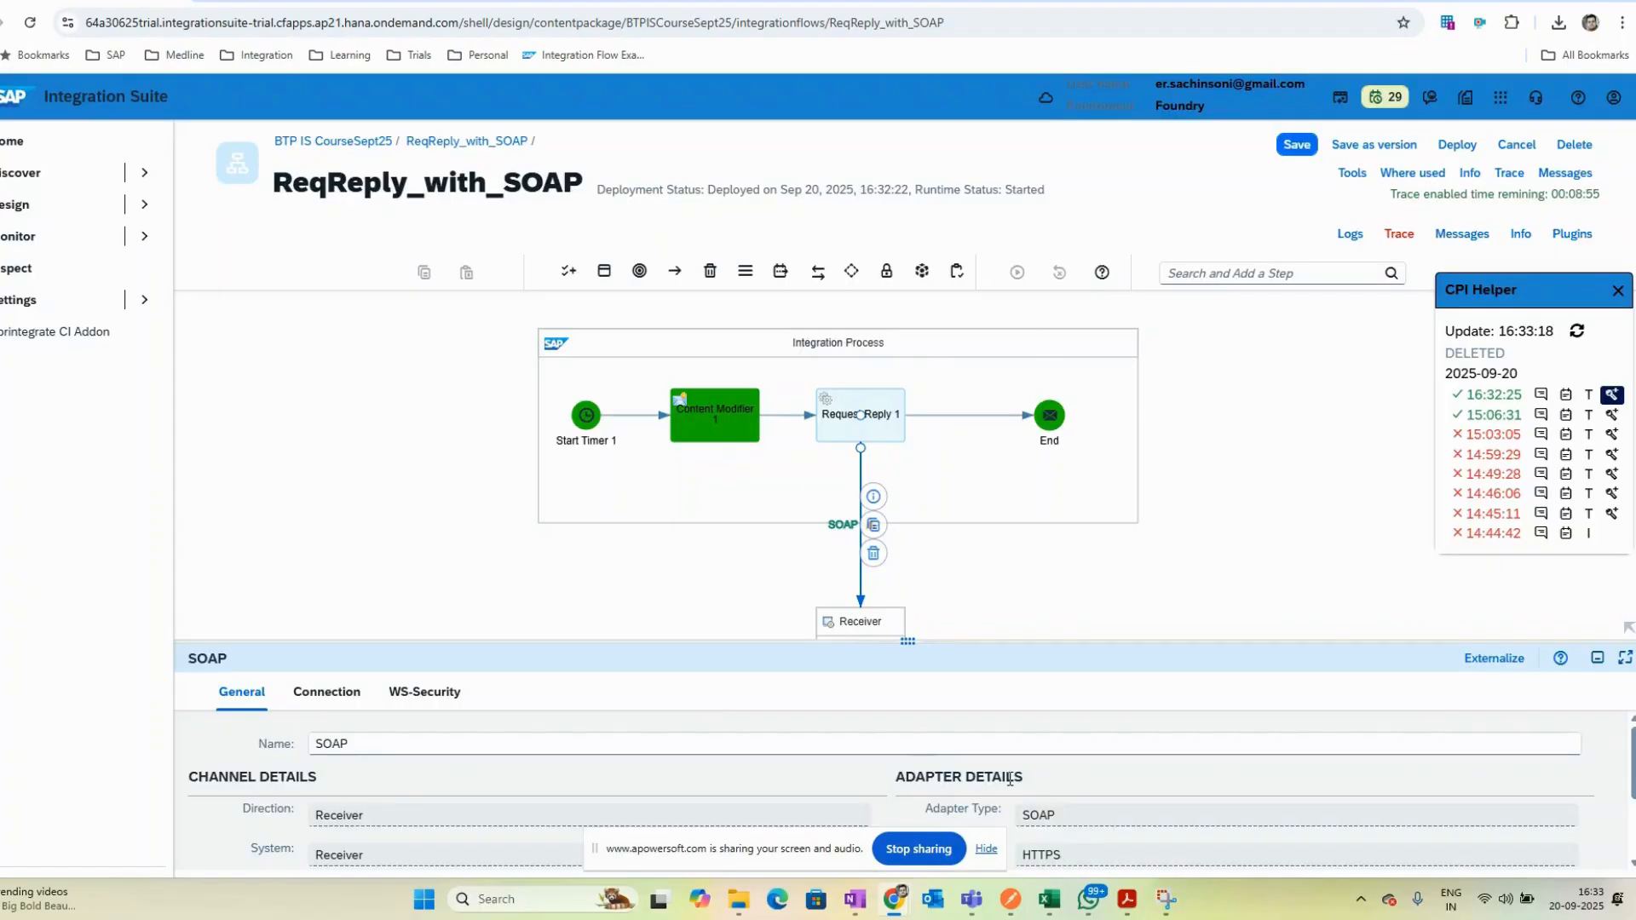
- Inspect the traced message body arriving at the End event, formatted with Beautify
{"action": "mouse_move", "coordinate": [896, 900]}
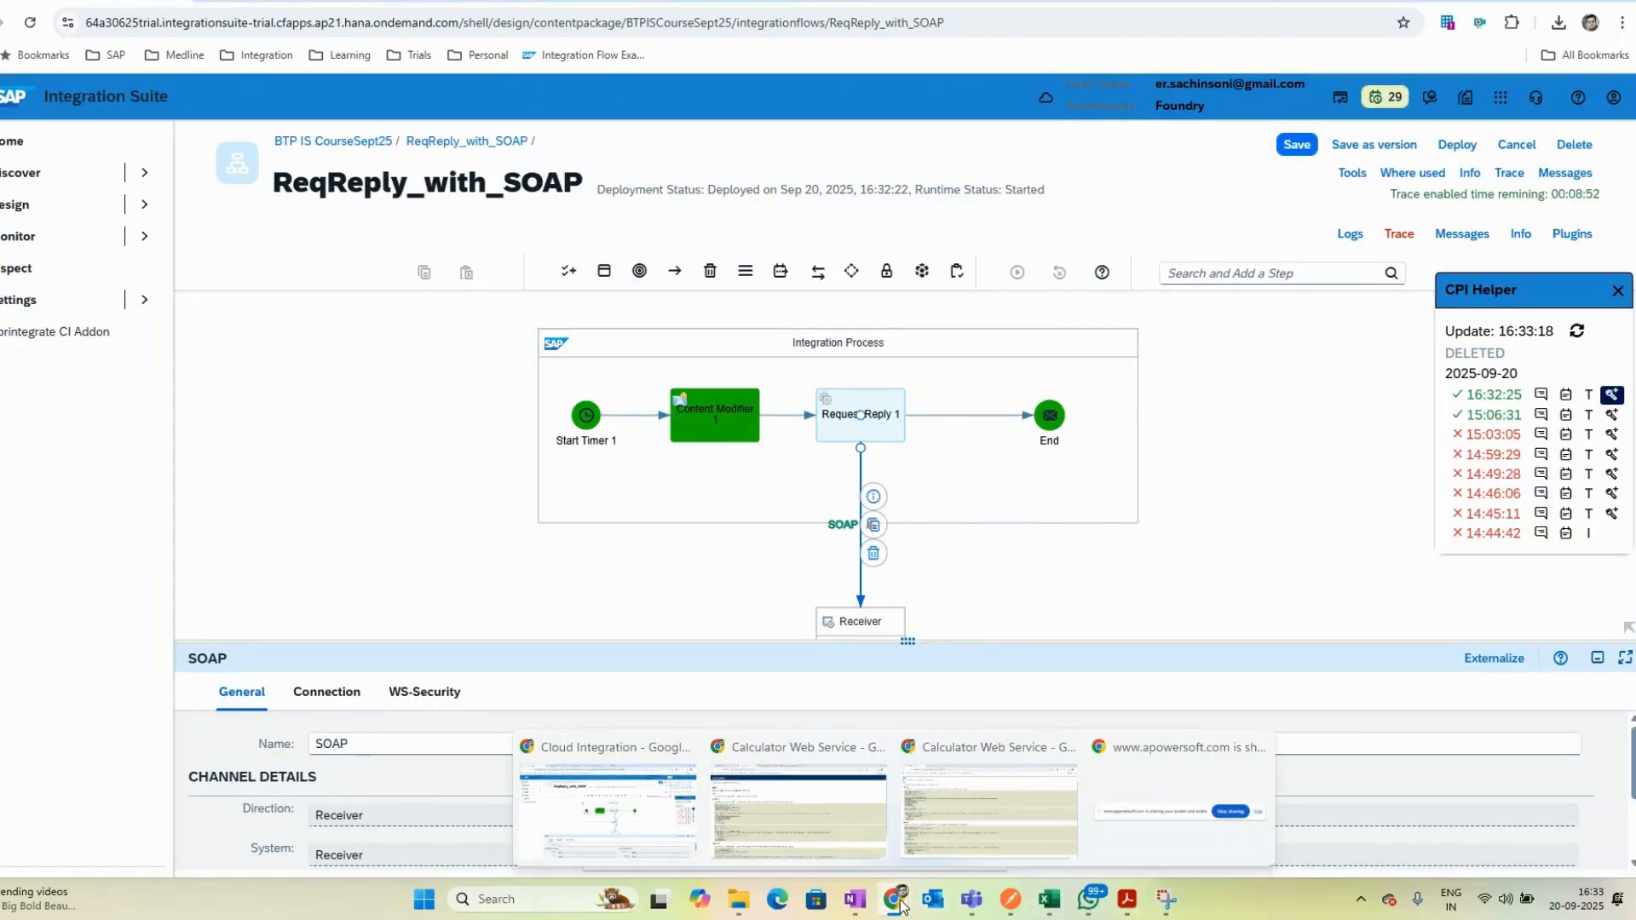
{"action": "left_click", "coordinate": [801, 815]}
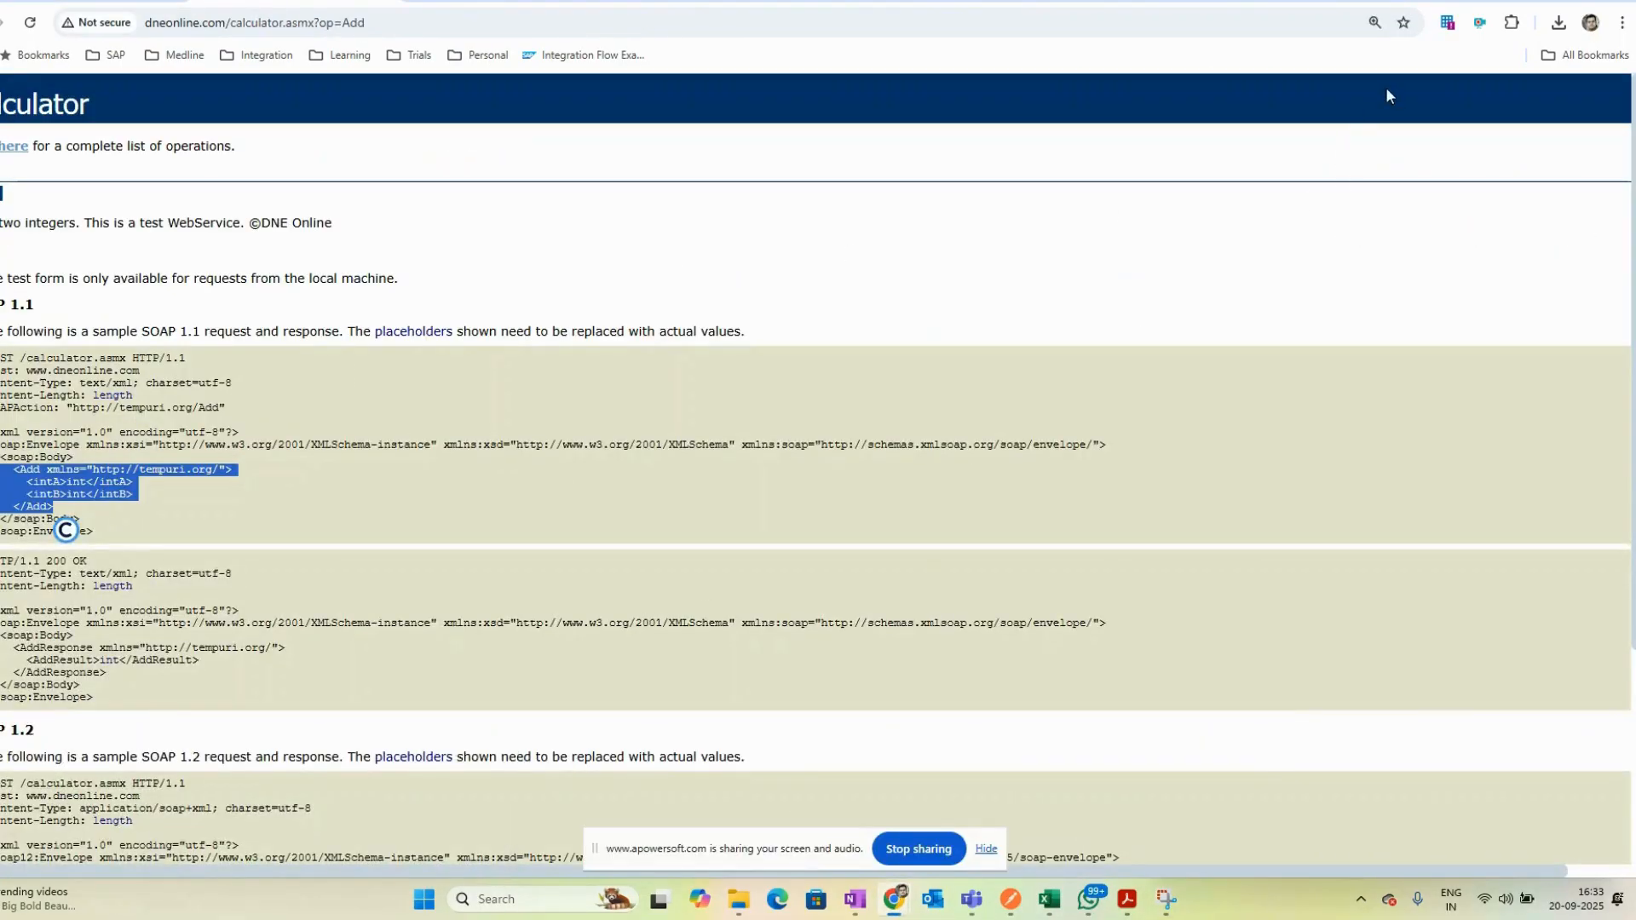
{"action": "left_click", "coordinate": [1527, 2]}
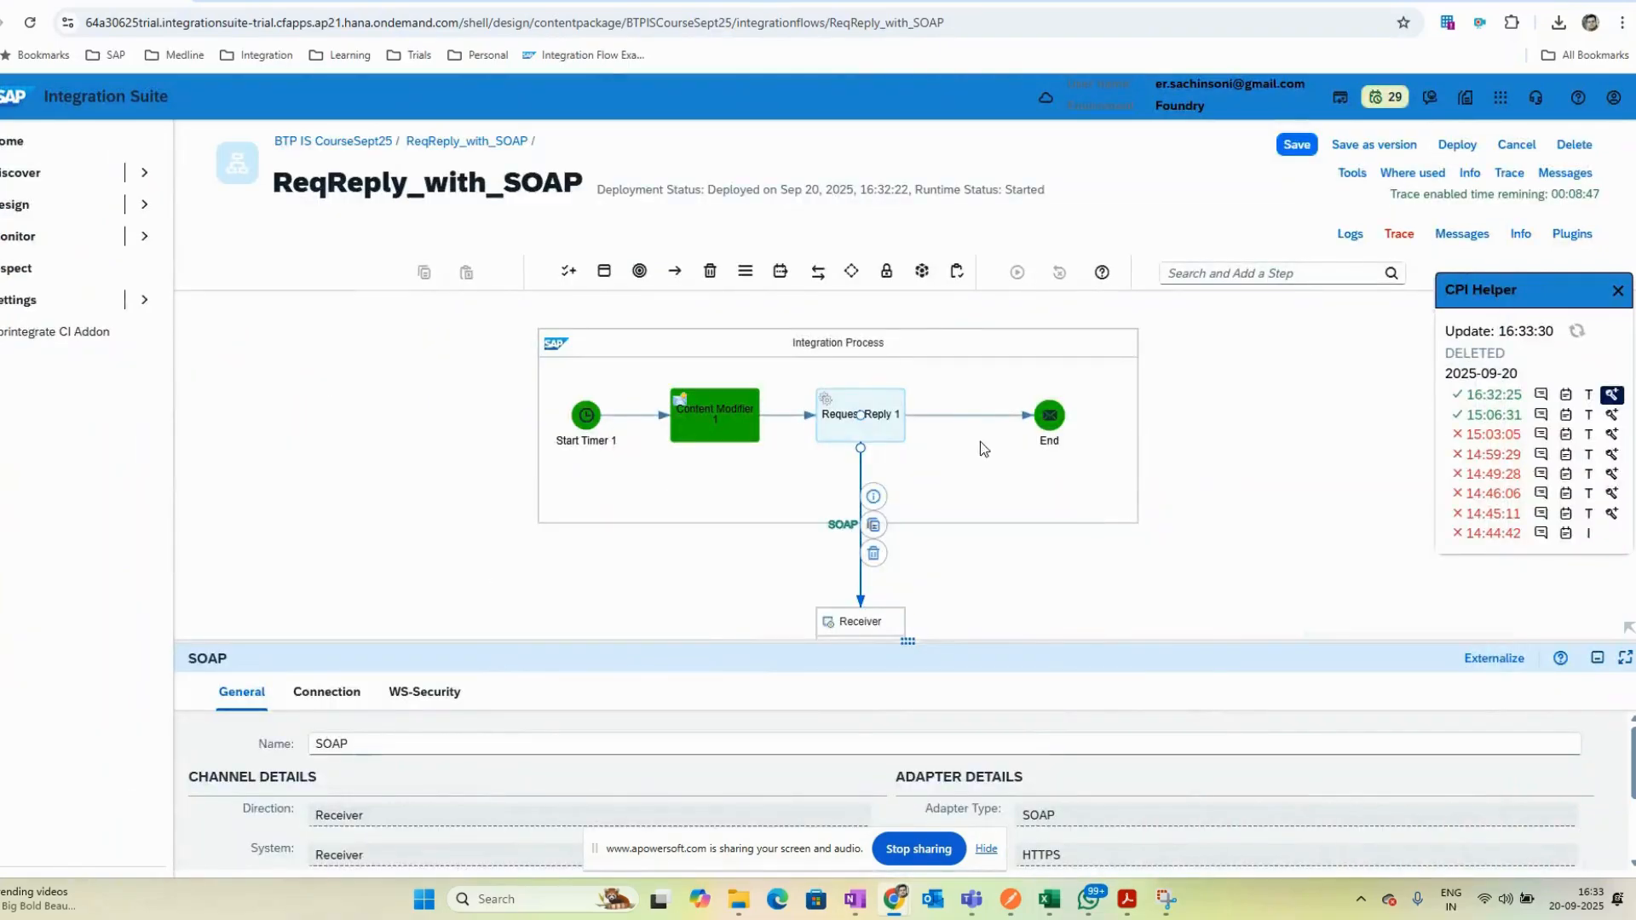
{"action": "left_click", "coordinate": [1047, 416]}
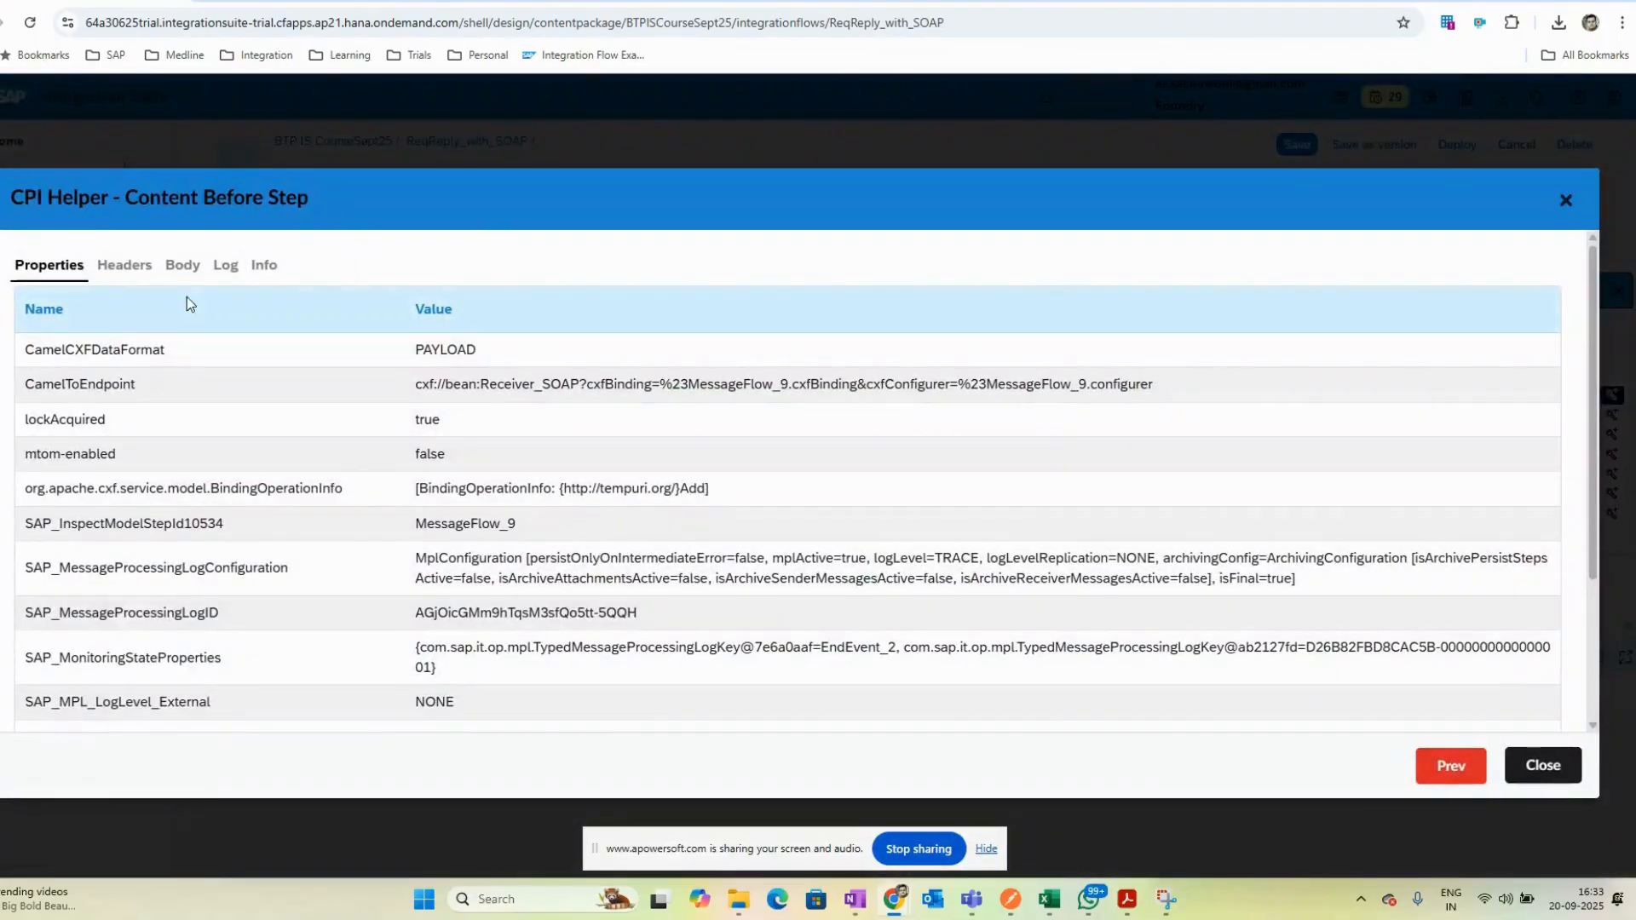
{"action": "left_click", "coordinate": [183, 265]}
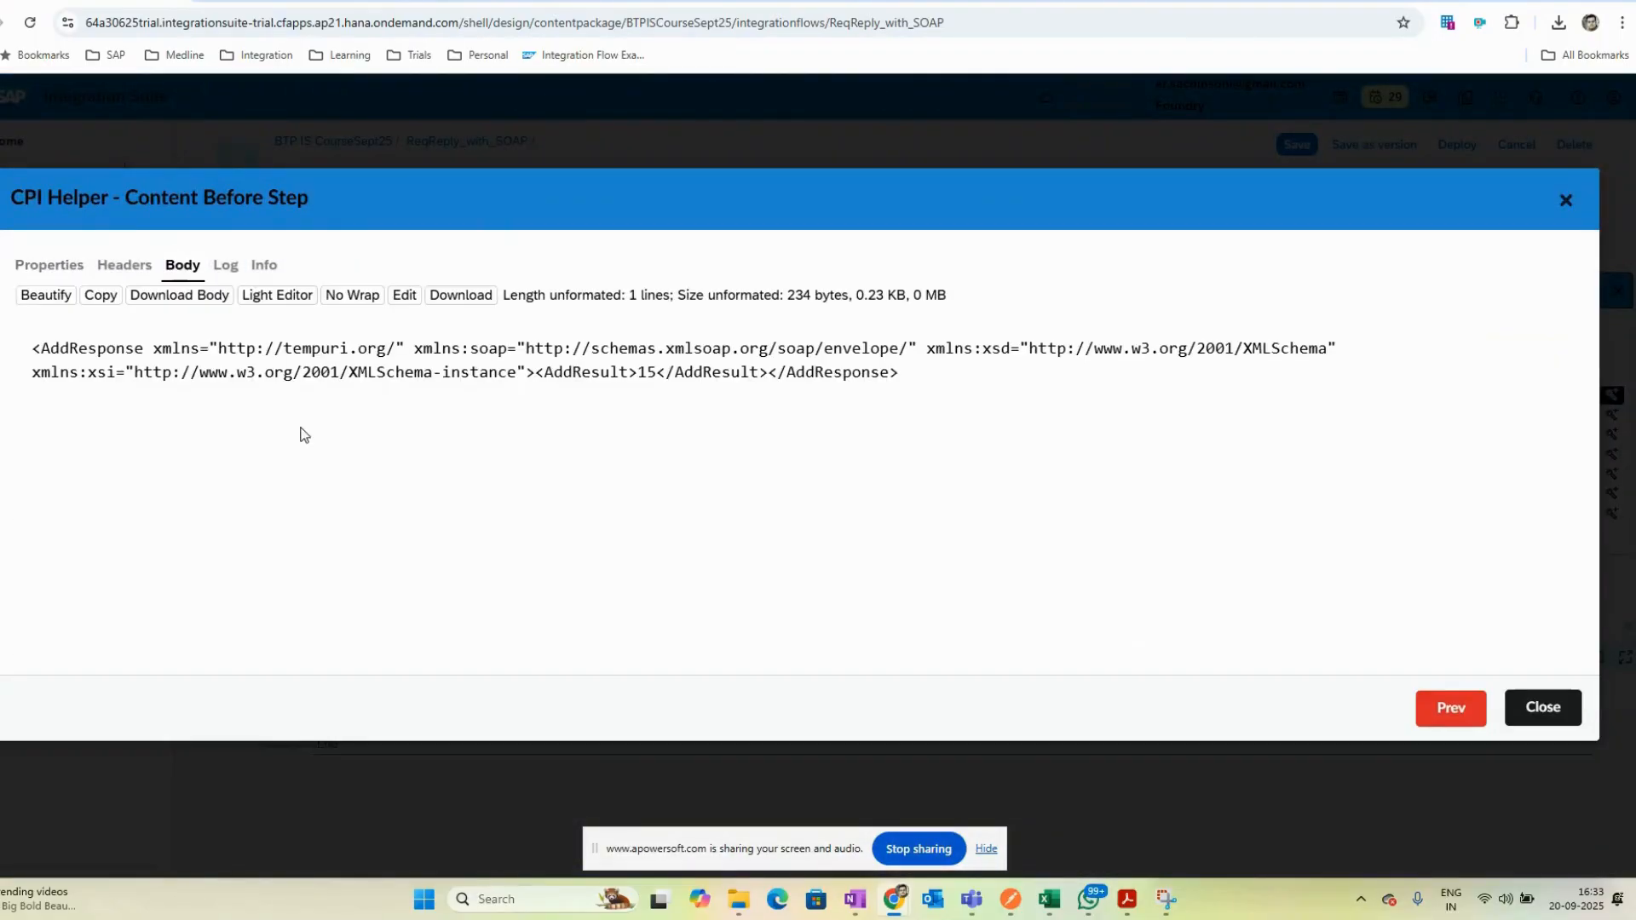
{"action": "left_click", "coordinate": [46, 295]}
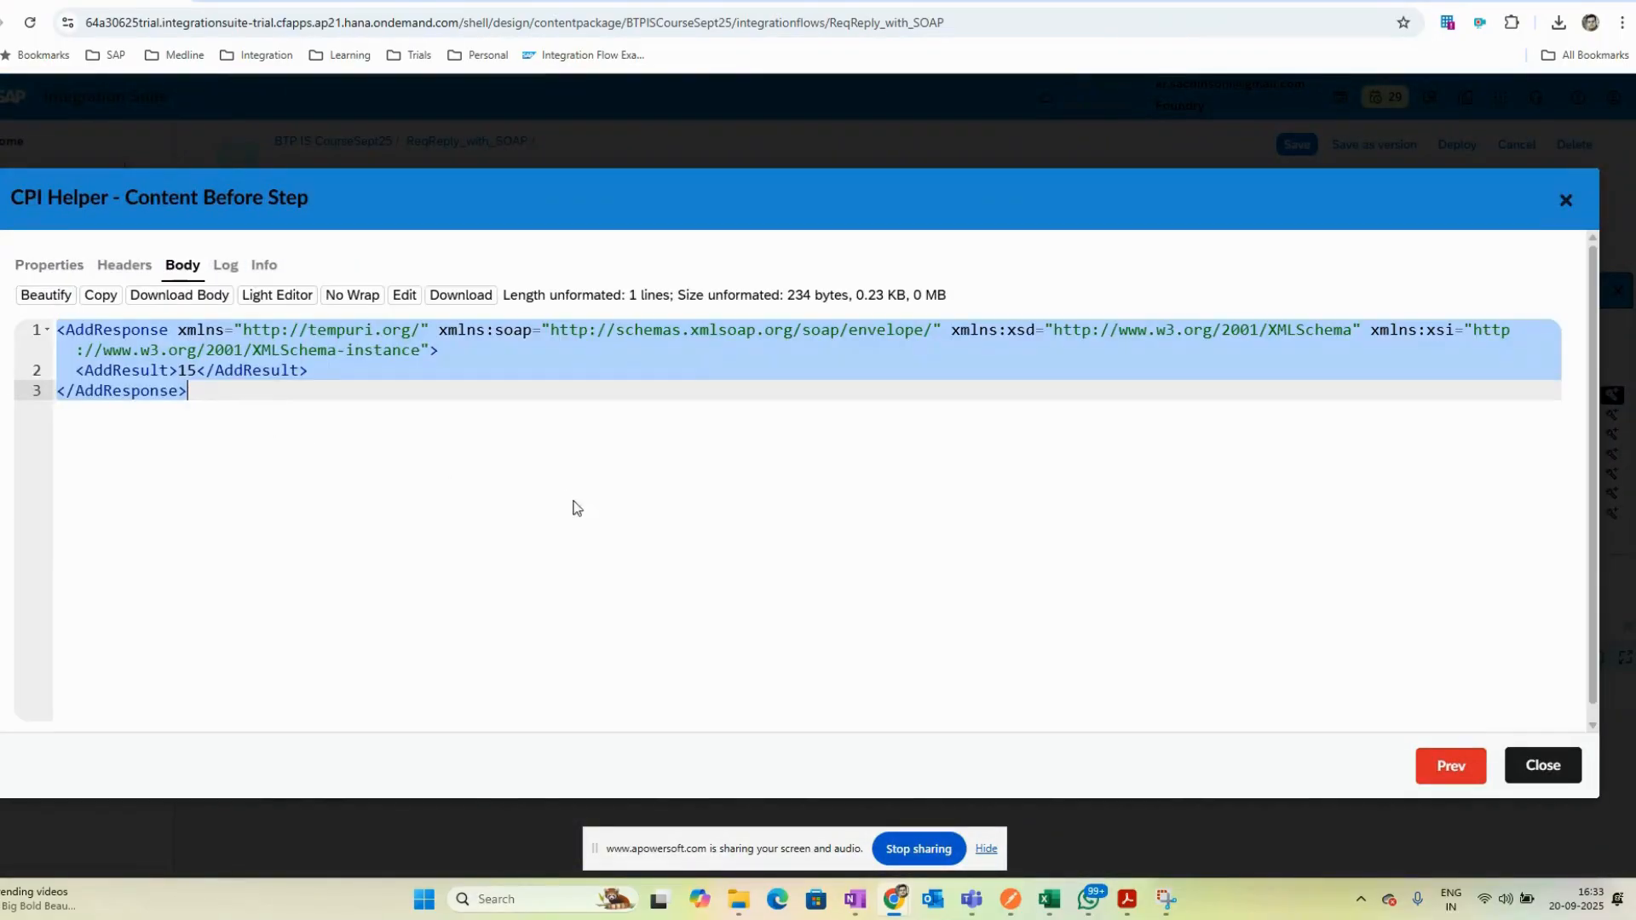
{"action": "left_click", "coordinate": [277, 467]}
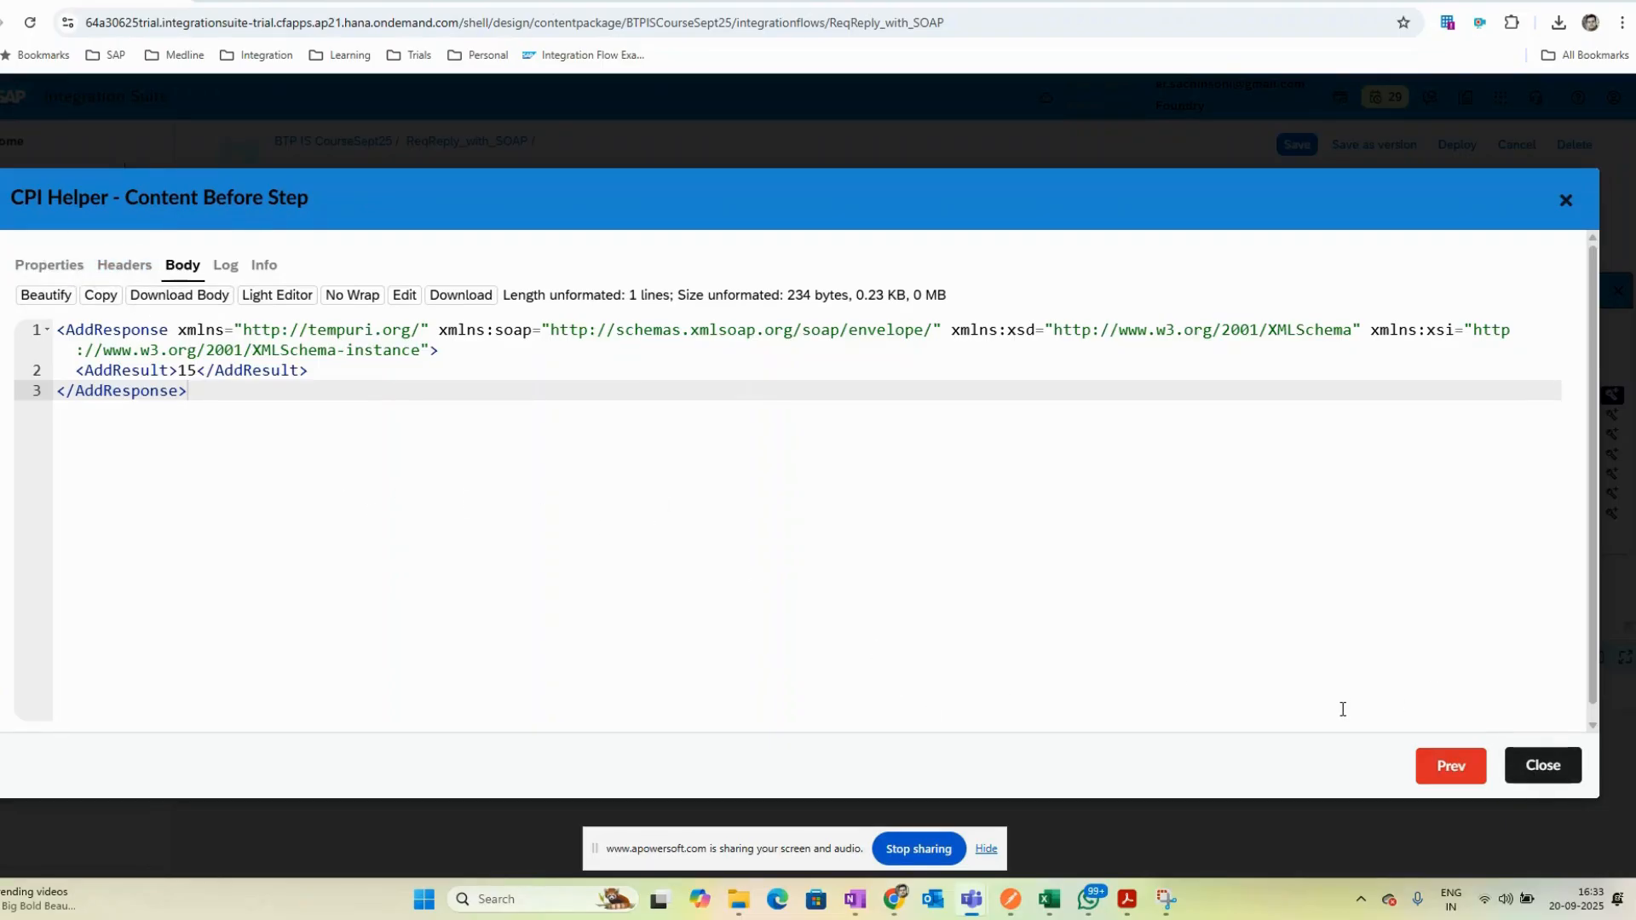
{"action": "left_click", "coordinate": [1542, 765]}
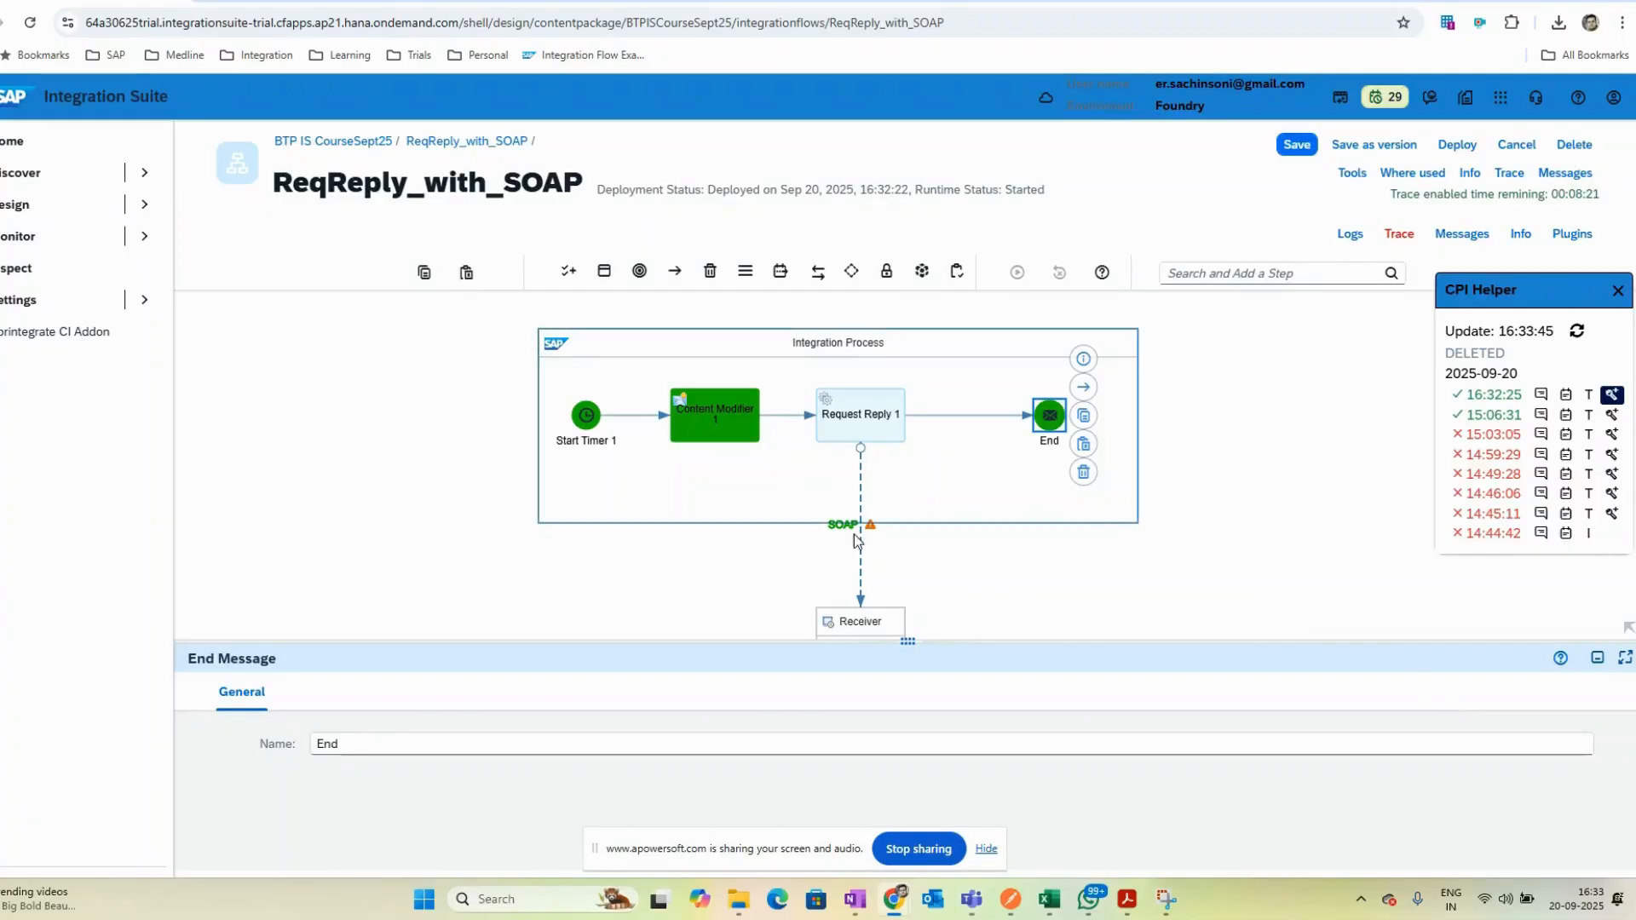
- Open the latest run in the message processing monitor and select its SOAP run step
{"action": "left_click_drag", "start_coordinate": [908, 640], "coordinate": [940, 769]}
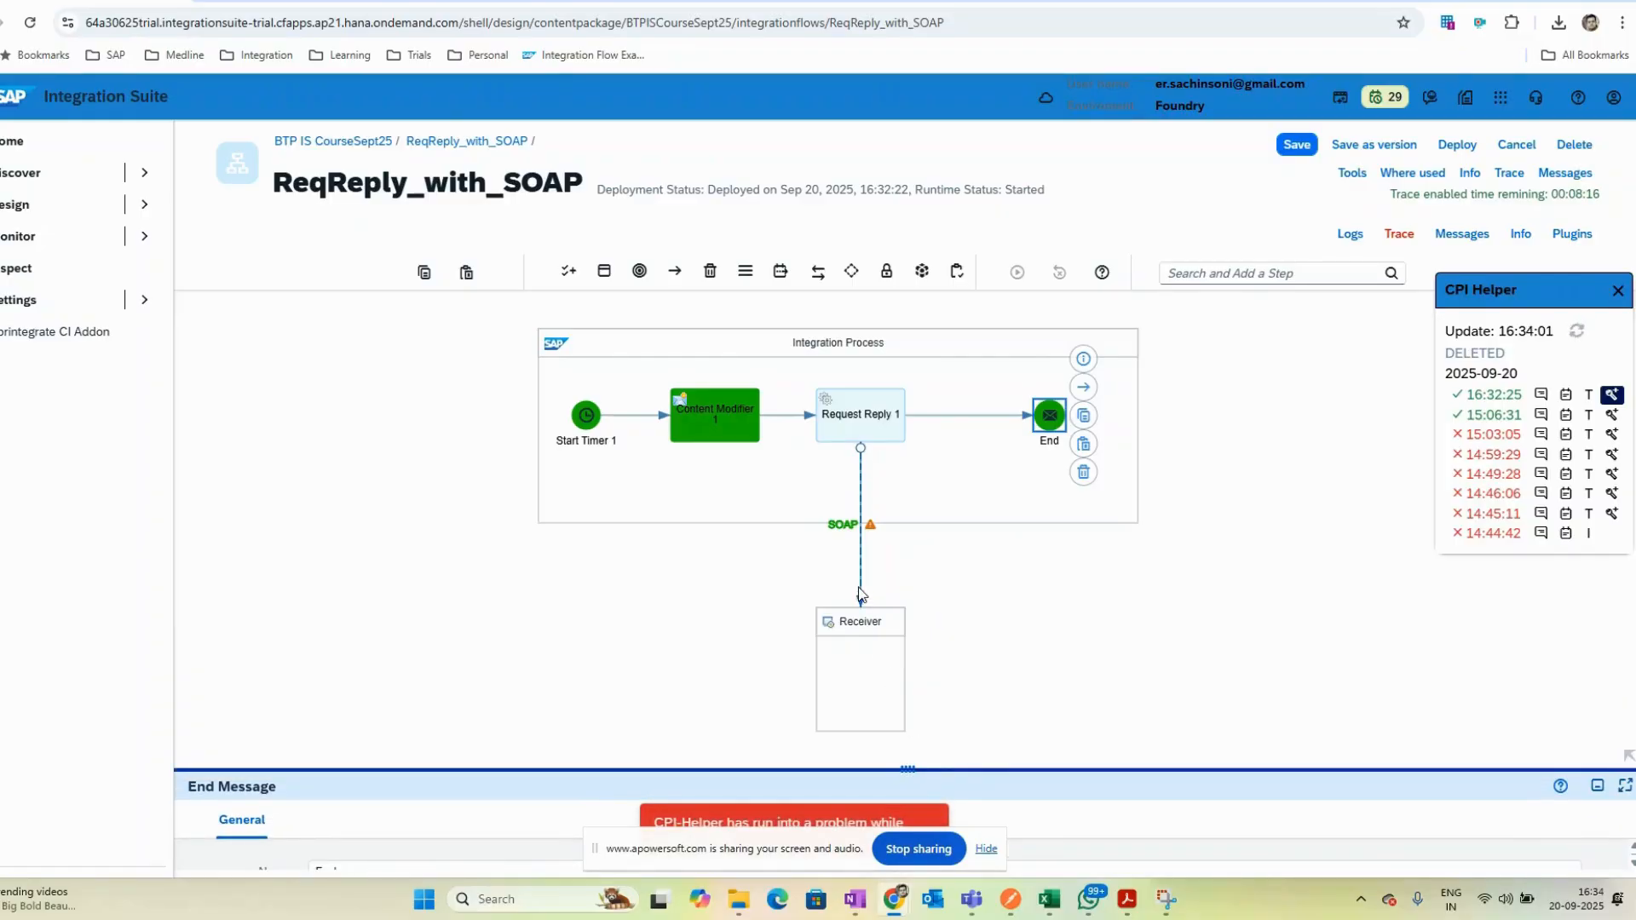
{"action": "left_click", "coordinate": [859, 620]}
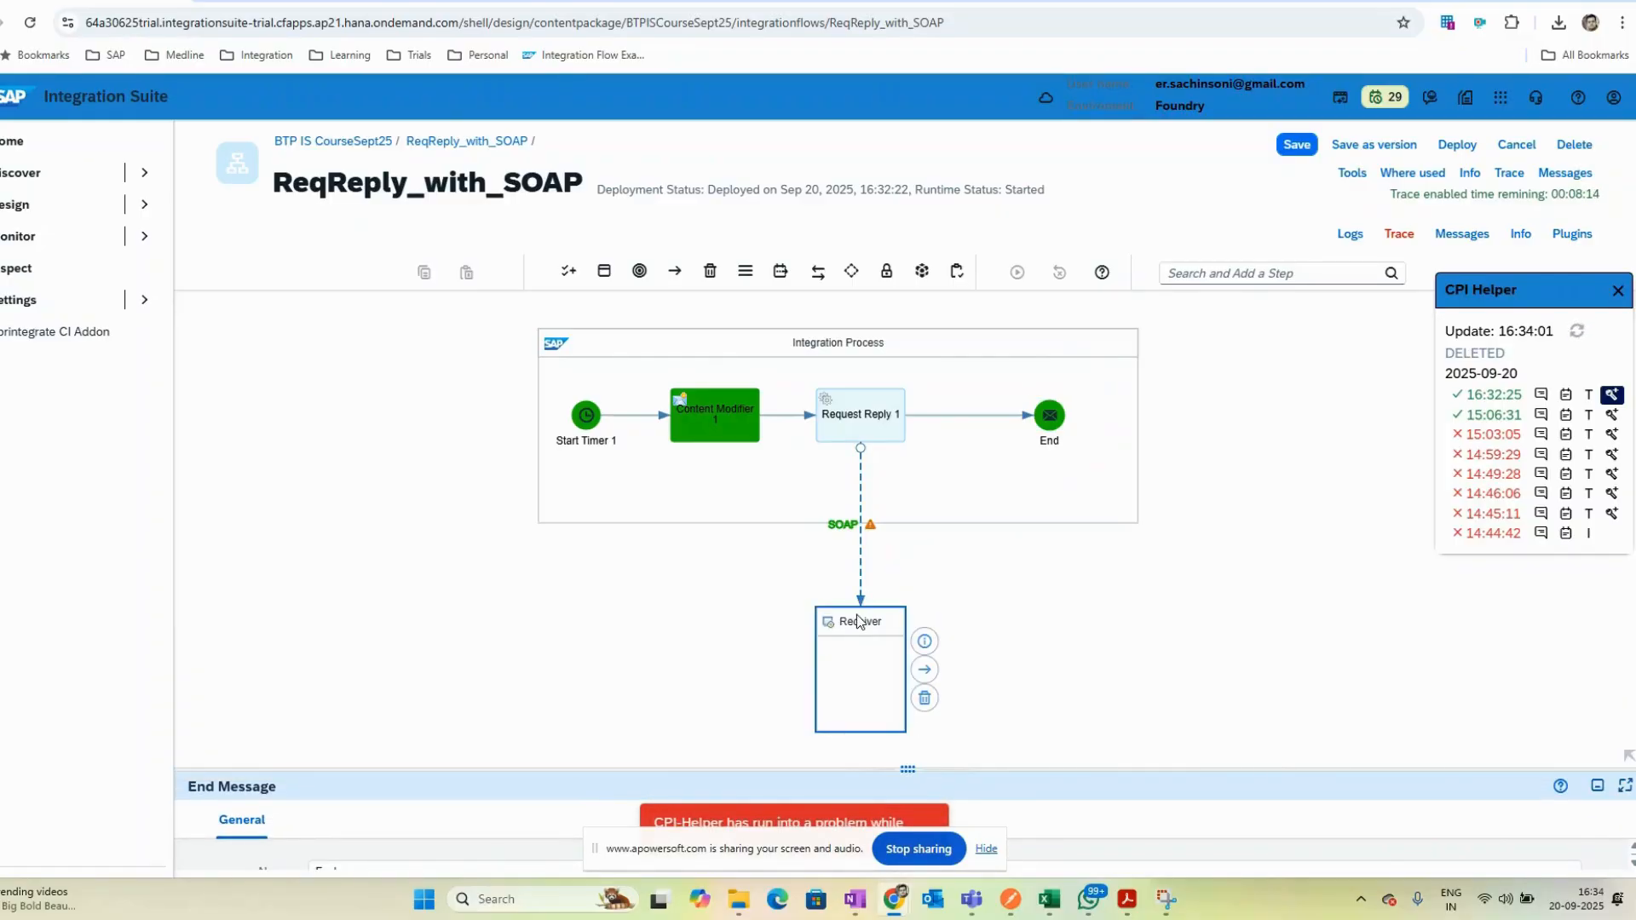
{"action": "left_click", "coordinate": [1018, 560]}
{"action": "left_click", "coordinate": [869, 418]}
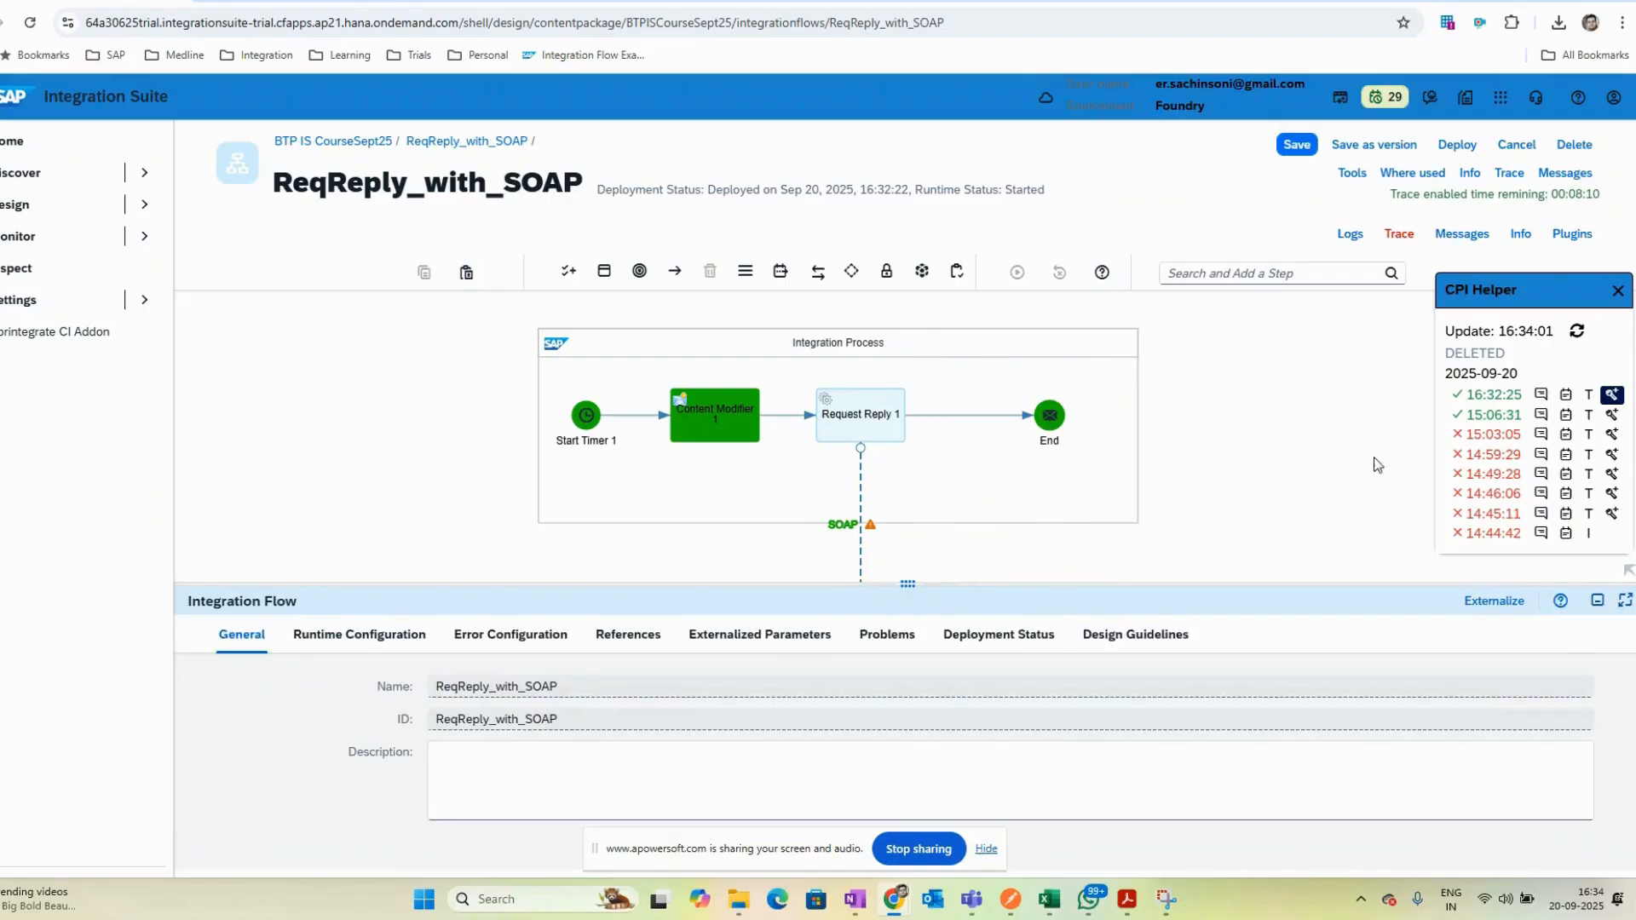
{"action": "left_click", "coordinate": [1590, 397]}
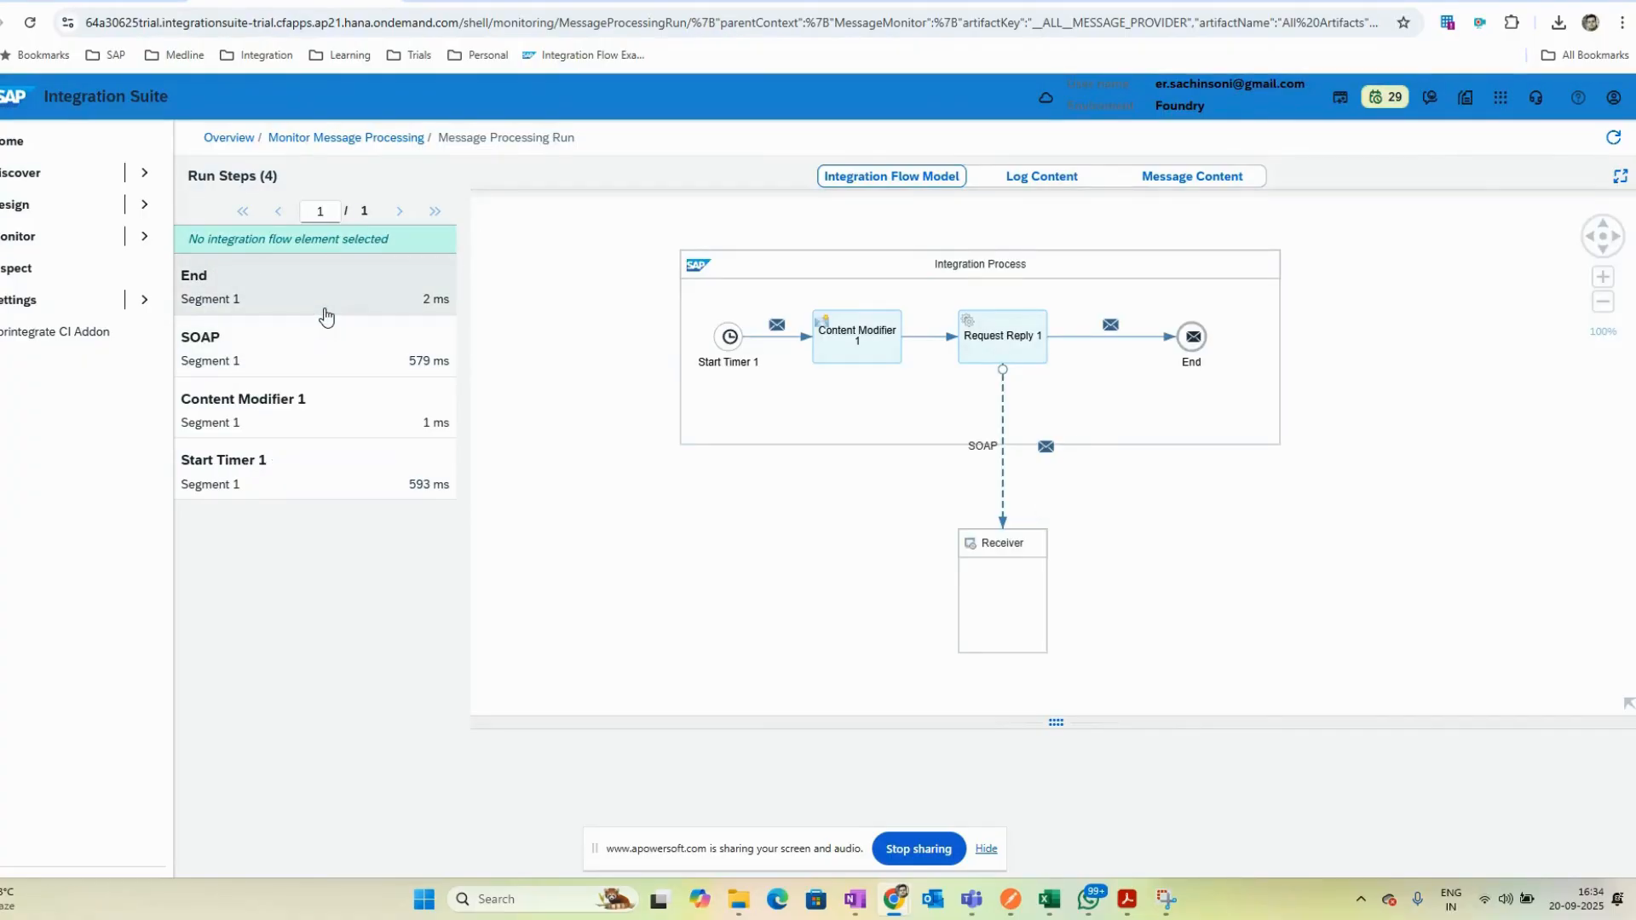
{"action": "left_click", "coordinate": [321, 354]}
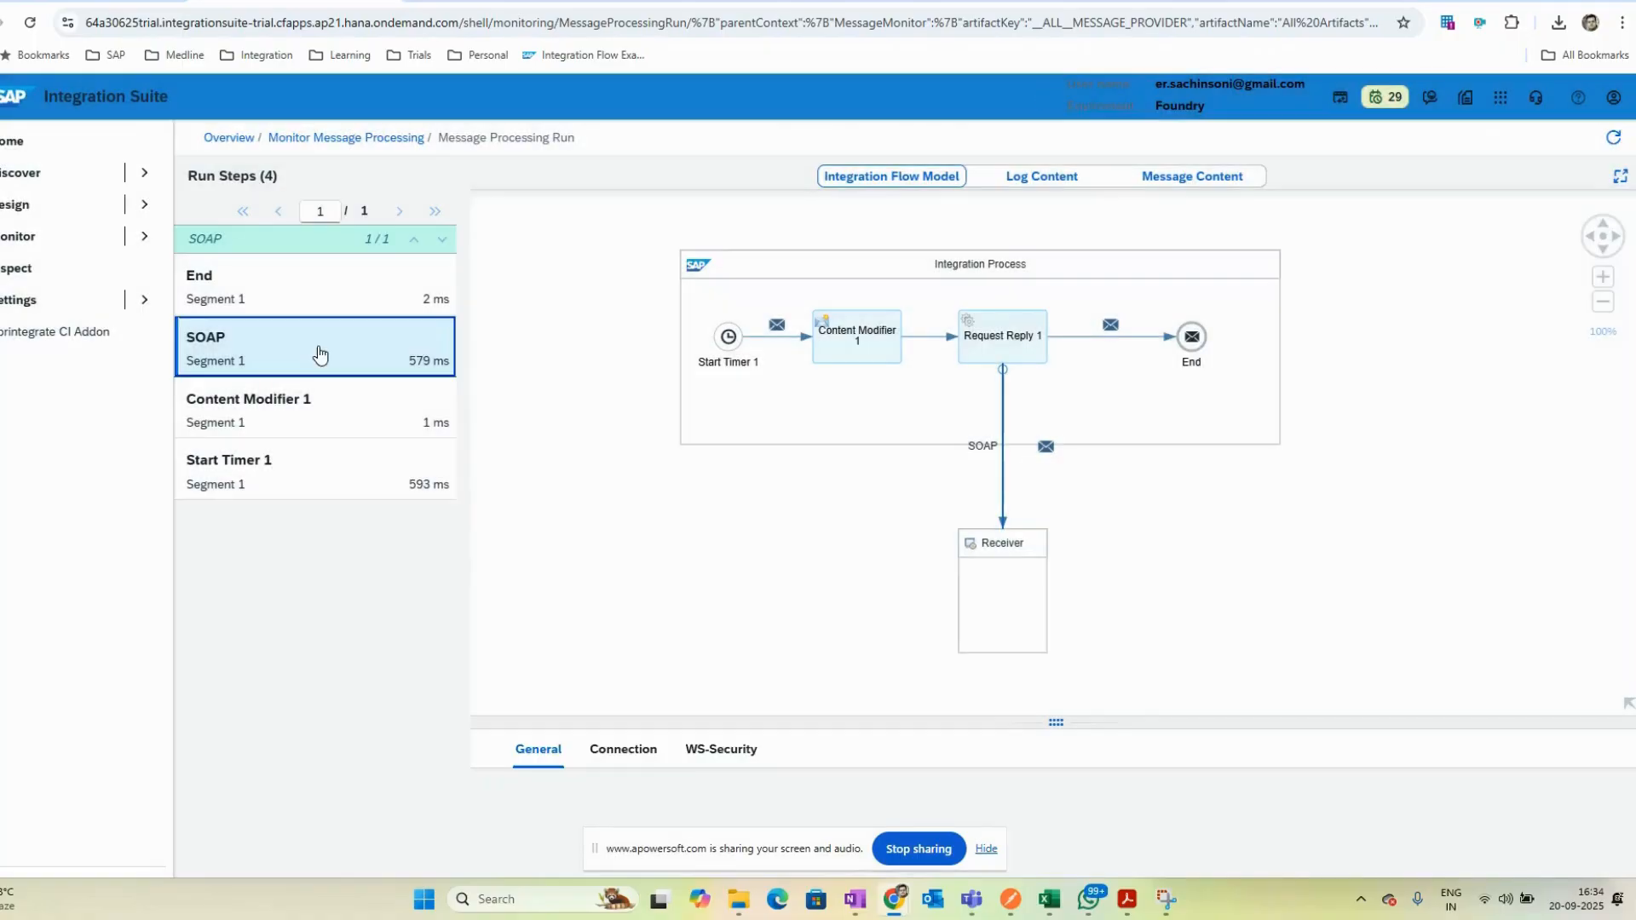
- Inspect the message content before the SOAP and End run steps in the monitored run
{"action": "left_click_drag", "start_coordinate": [1030, 723], "coordinate": [1031, 516]}
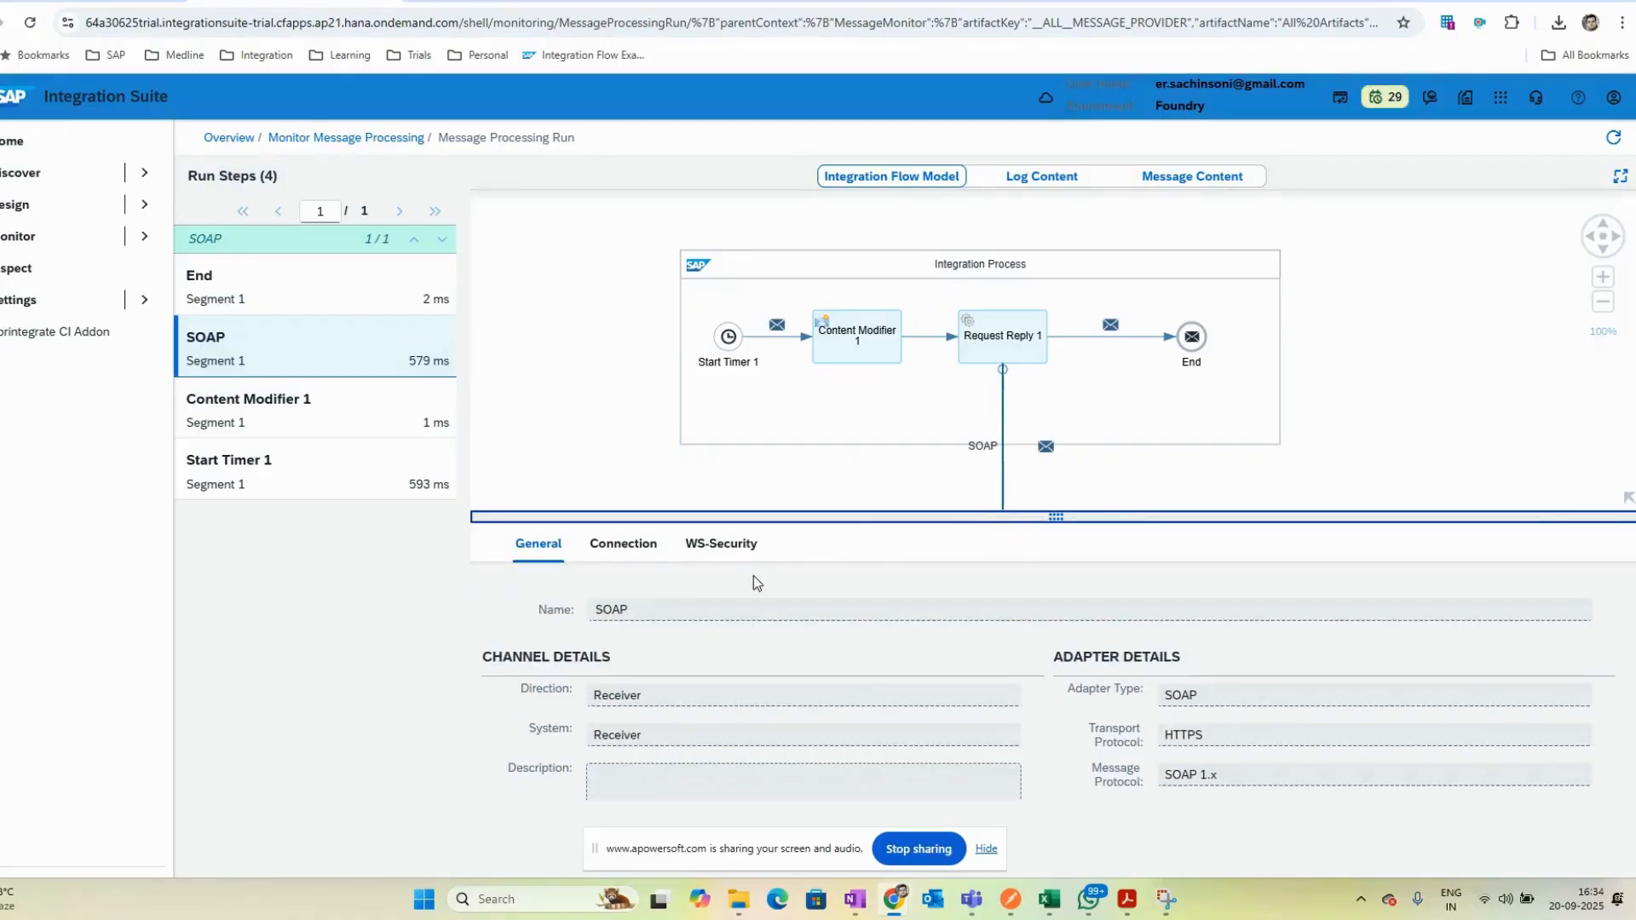
{"action": "left_click", "coordinate": [1197, 175]}
{"action": "left_click", "coordinate": [739, 248]}
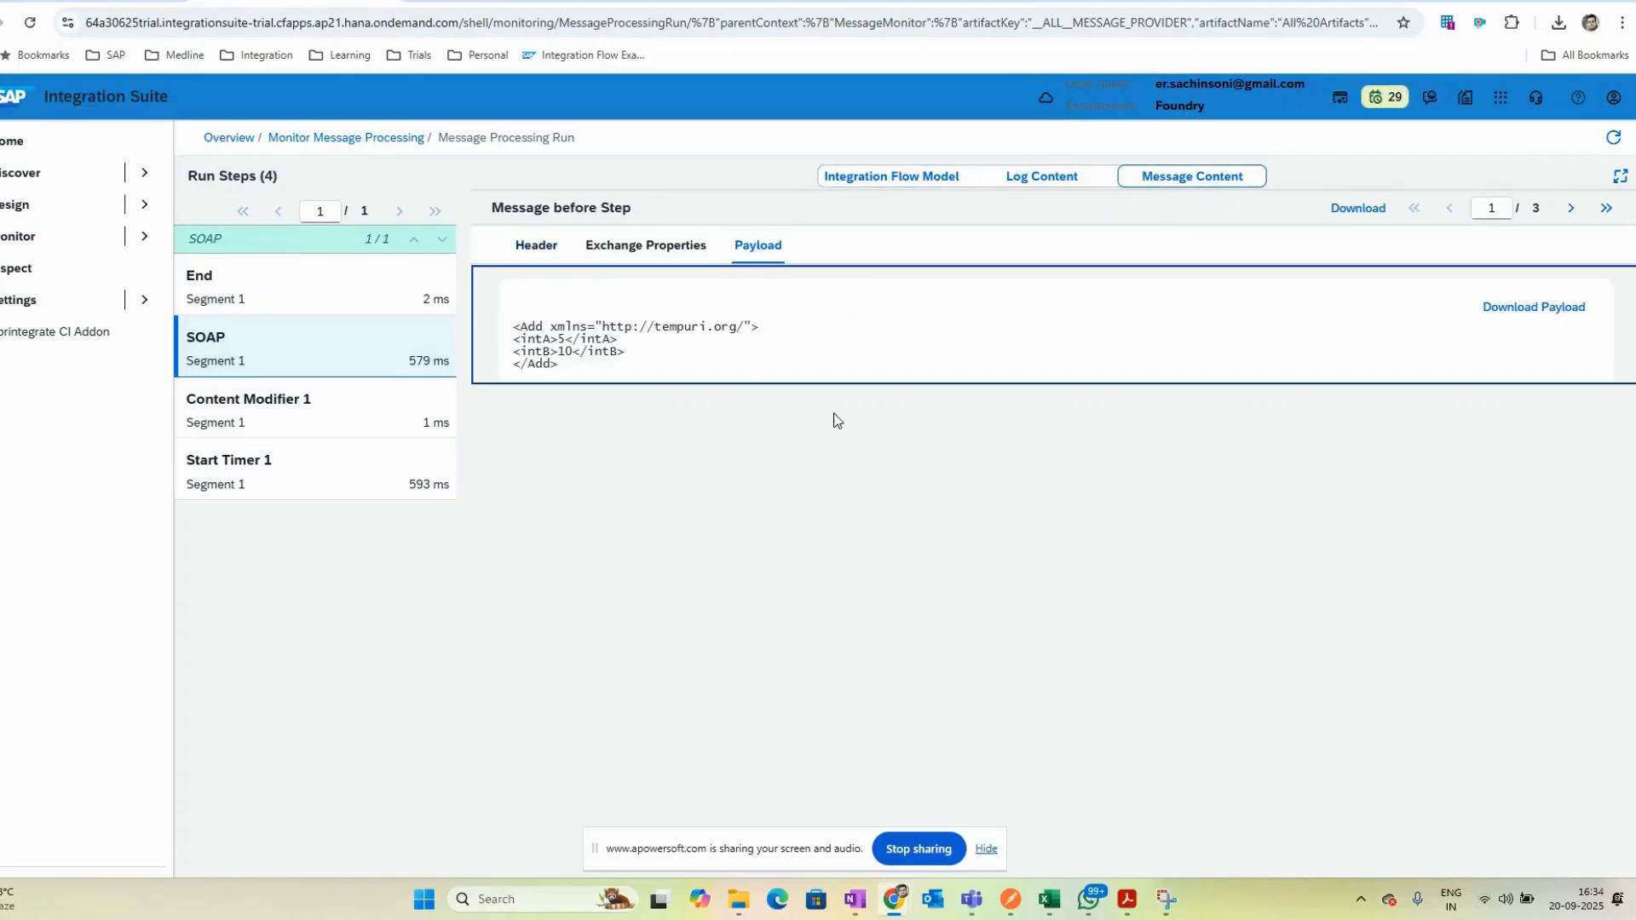
{"action": "left_click", "coordinate": [322, 300]}
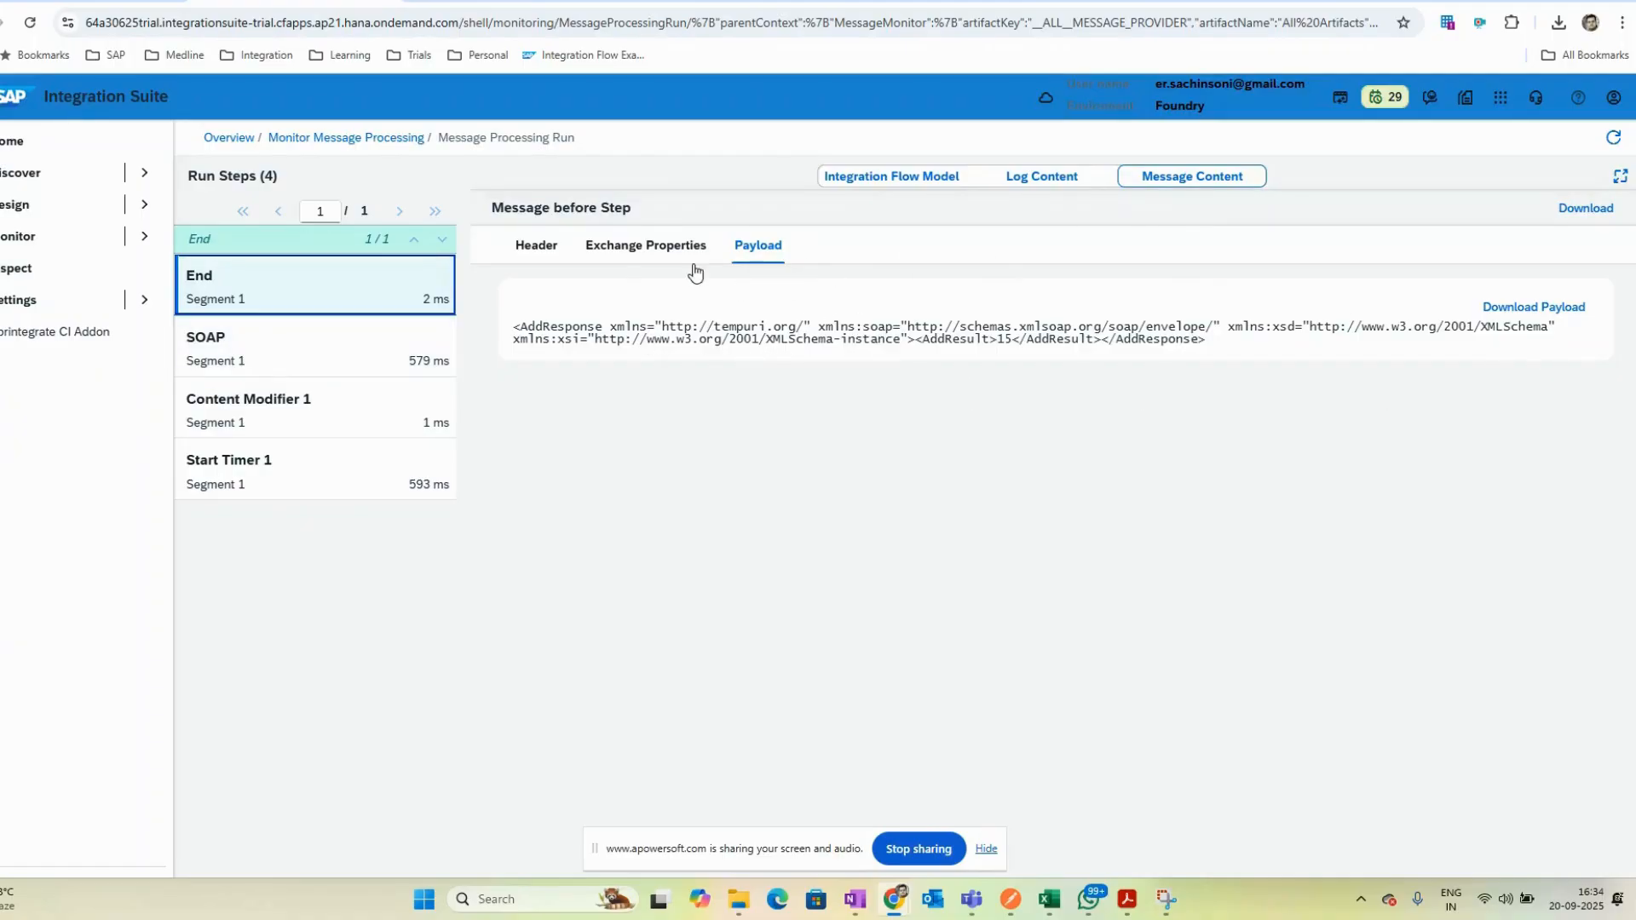
{"action": "left_click", "coordinate": [1045, 183]}
{"action": "left_click", "coordinate": [878, 181]}
{"action": "left_click", "coordinate": [232, 297]}
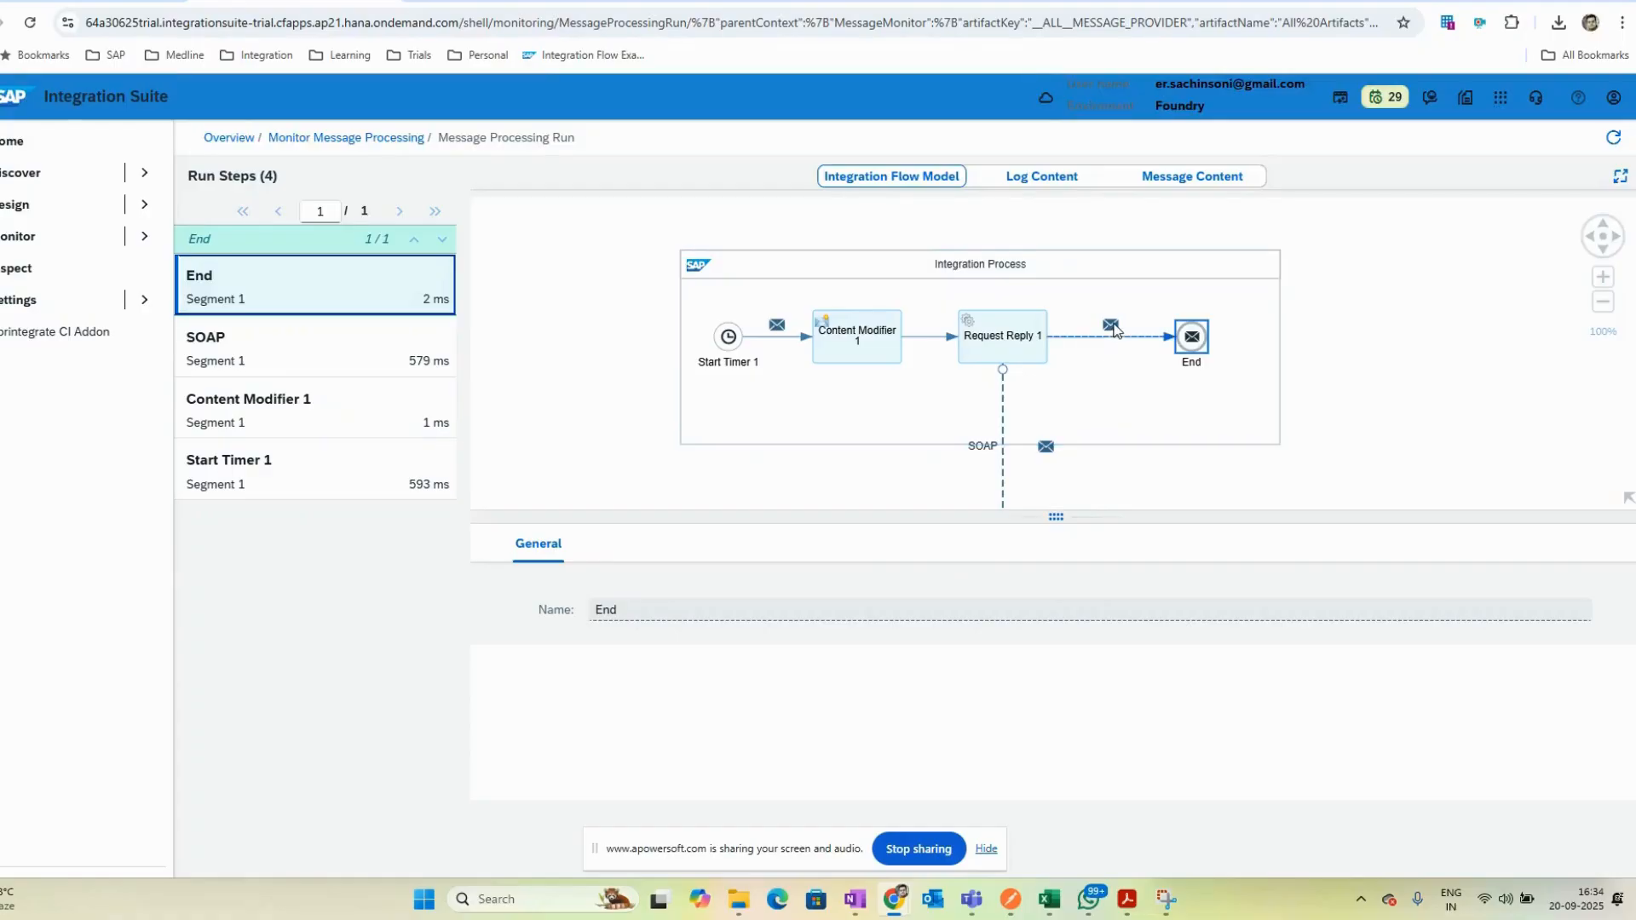
{"action": "left_click_drag", "start_coordinate": [972, 515], "coordinate": [968, 685]}
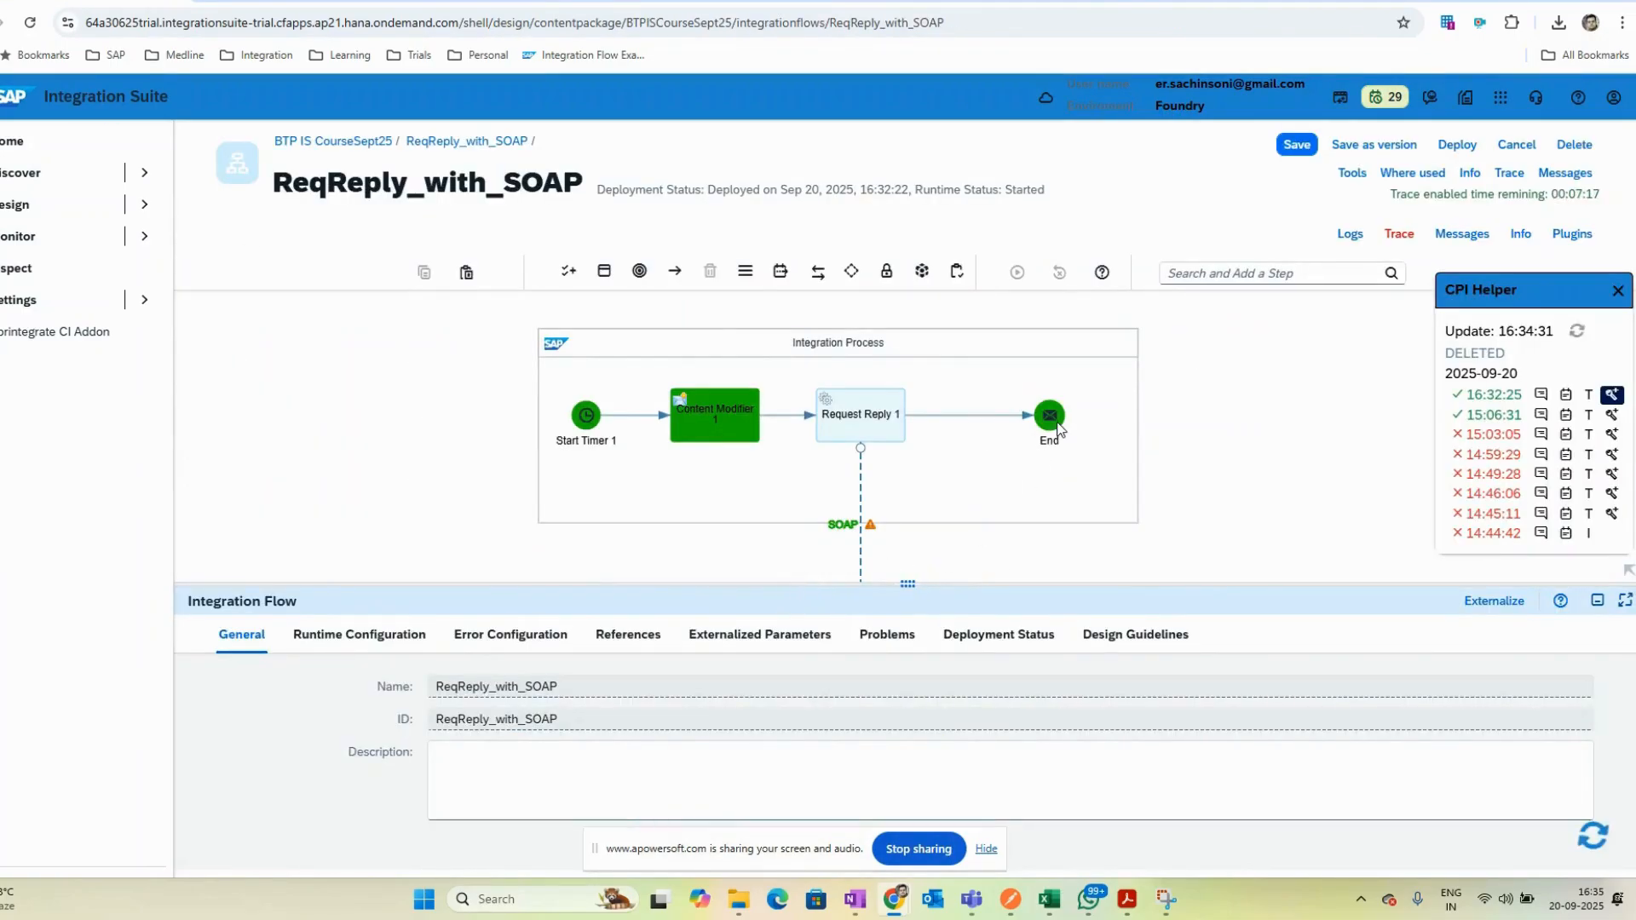
- Add a second Content Modifier on the connection between Request Reply 1 and the End event
{"action": "left_click", "coordinate": [1036, 436]}
{"action": "left_click", "coordinate": [1542, 764]}
{"action": "left_click", "coordinate": [1618, 292]}
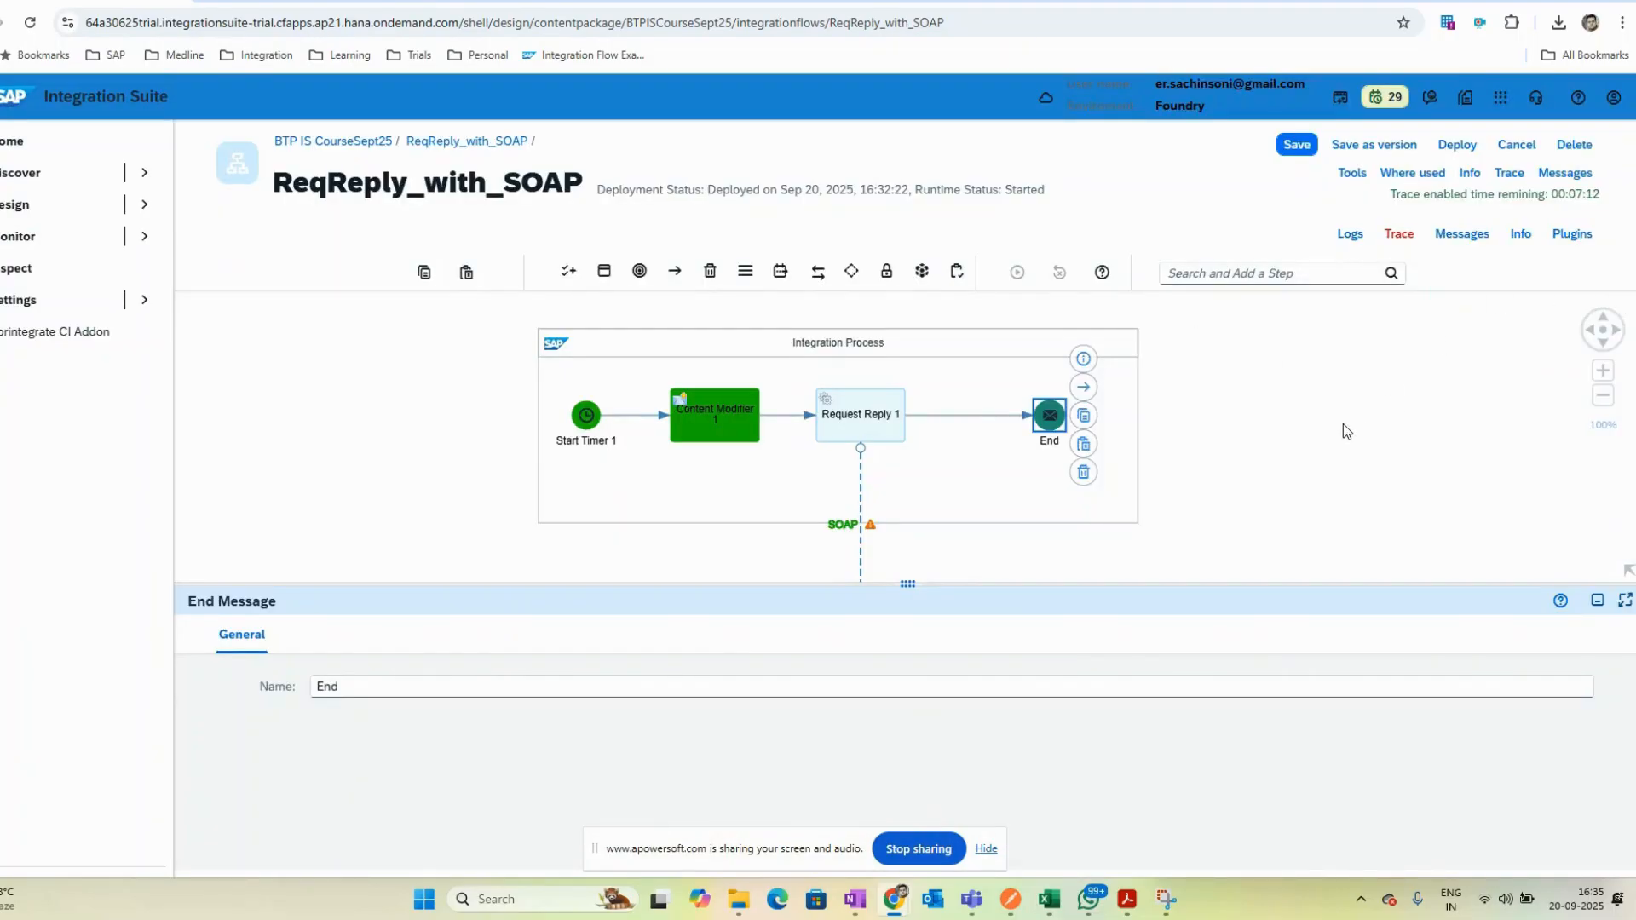
{"action": "left_click", "coordinate": [1346, 430]}
{"action": "left_click", "coordinate": [1226, 273]}
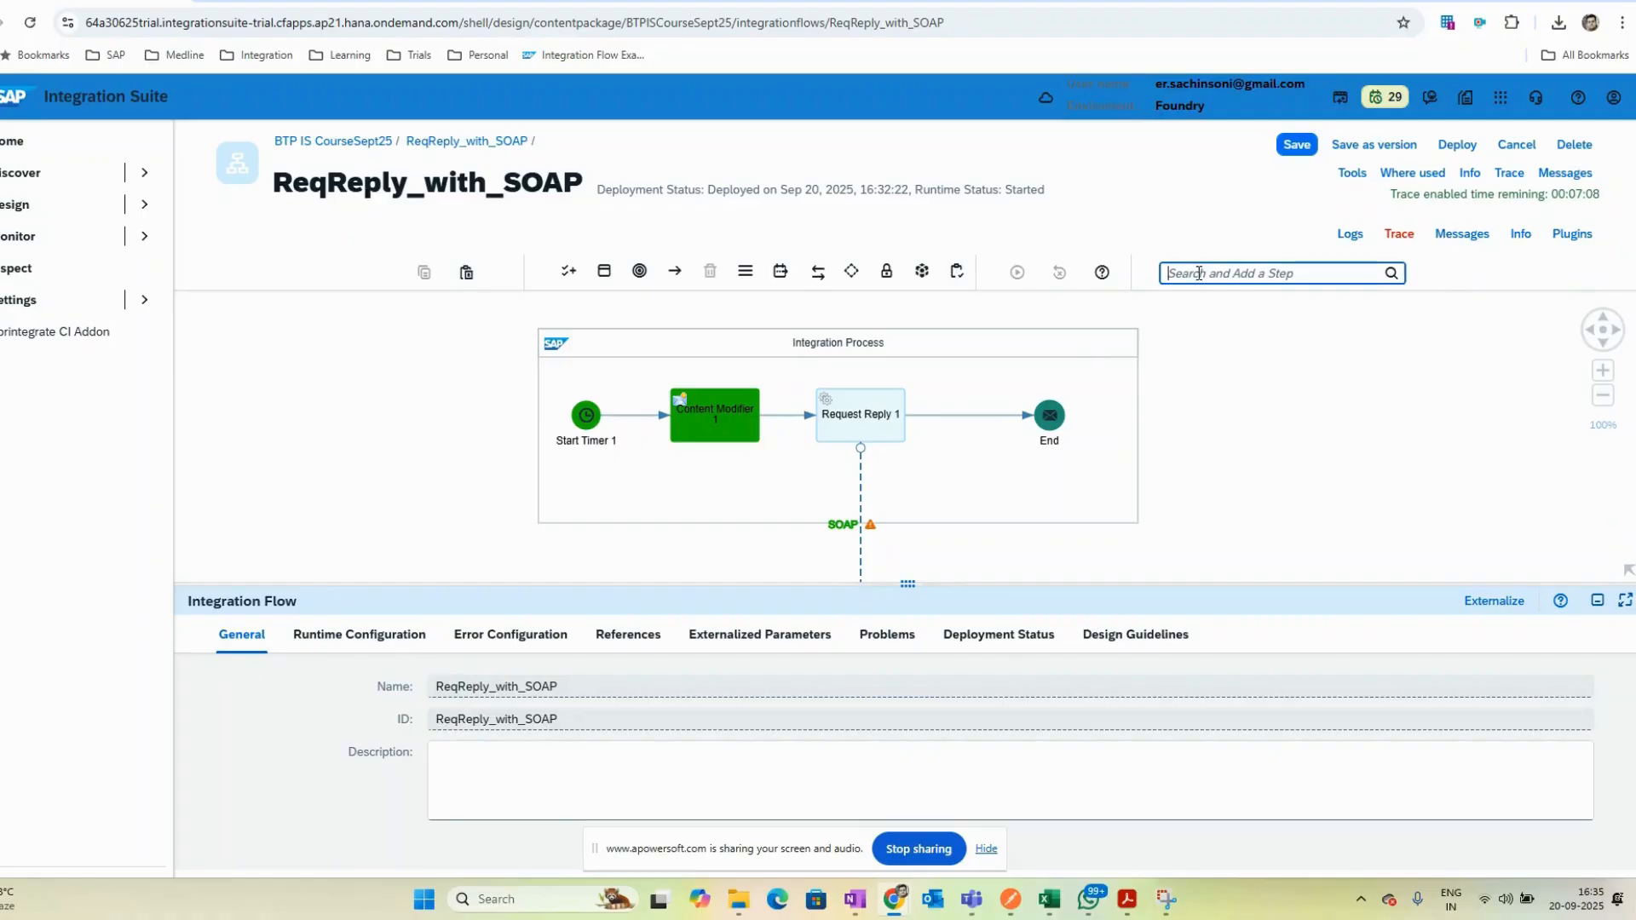
{"action": "type", "text": "conte"}
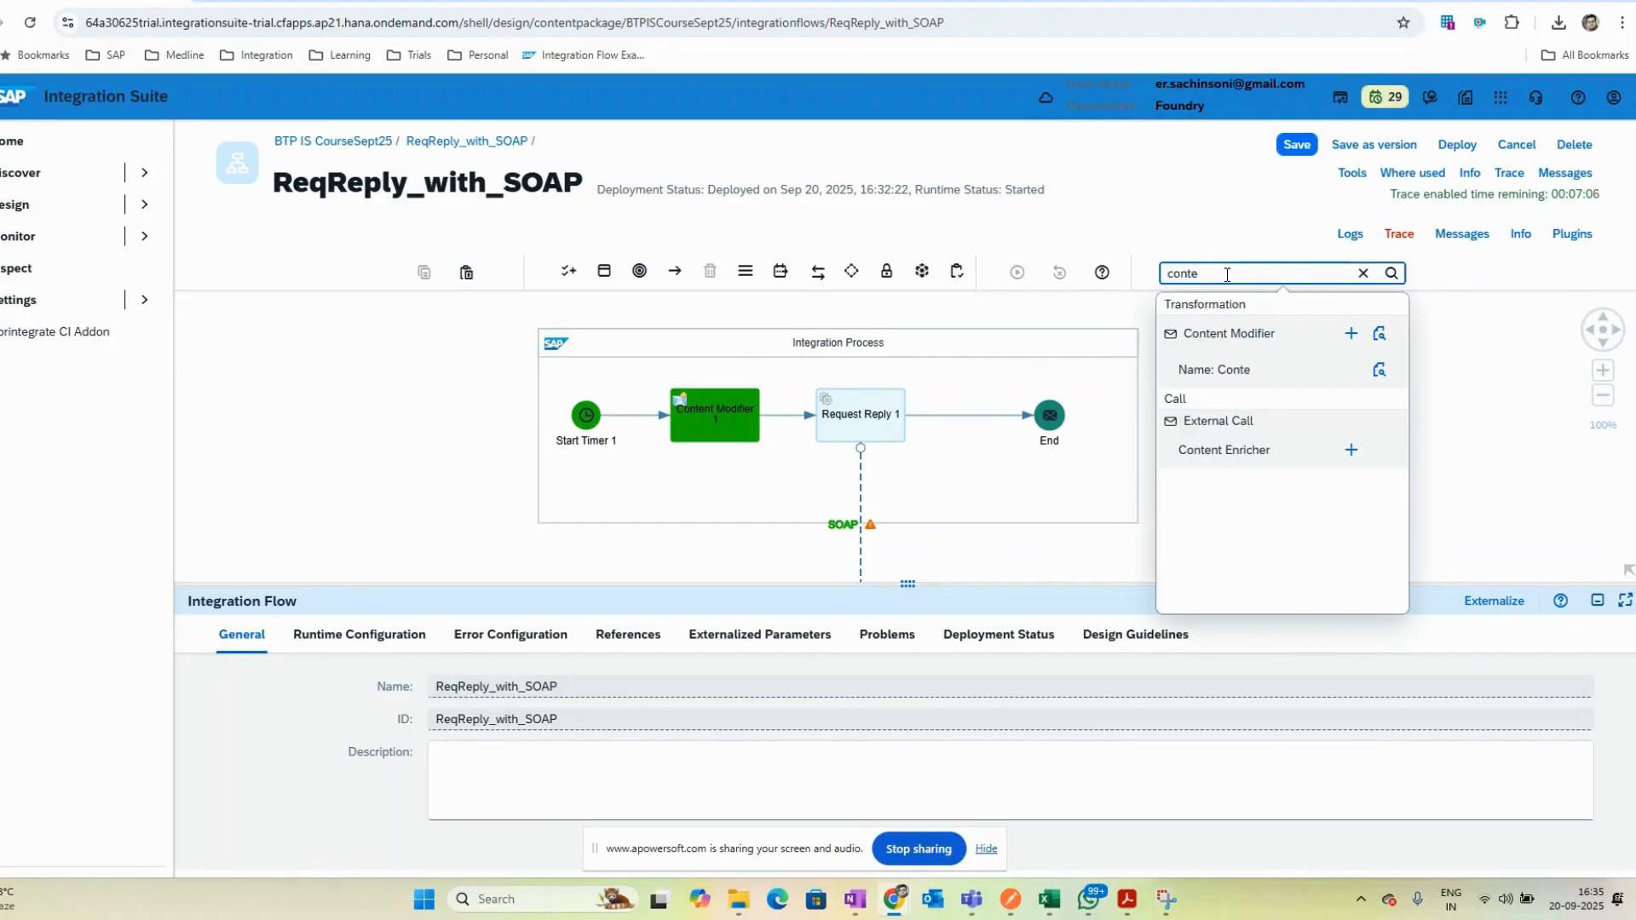
{"action": "left_click", "coordinate": [1351, 333]}
{"action": "left_click", "coordinate": [982, 418]}
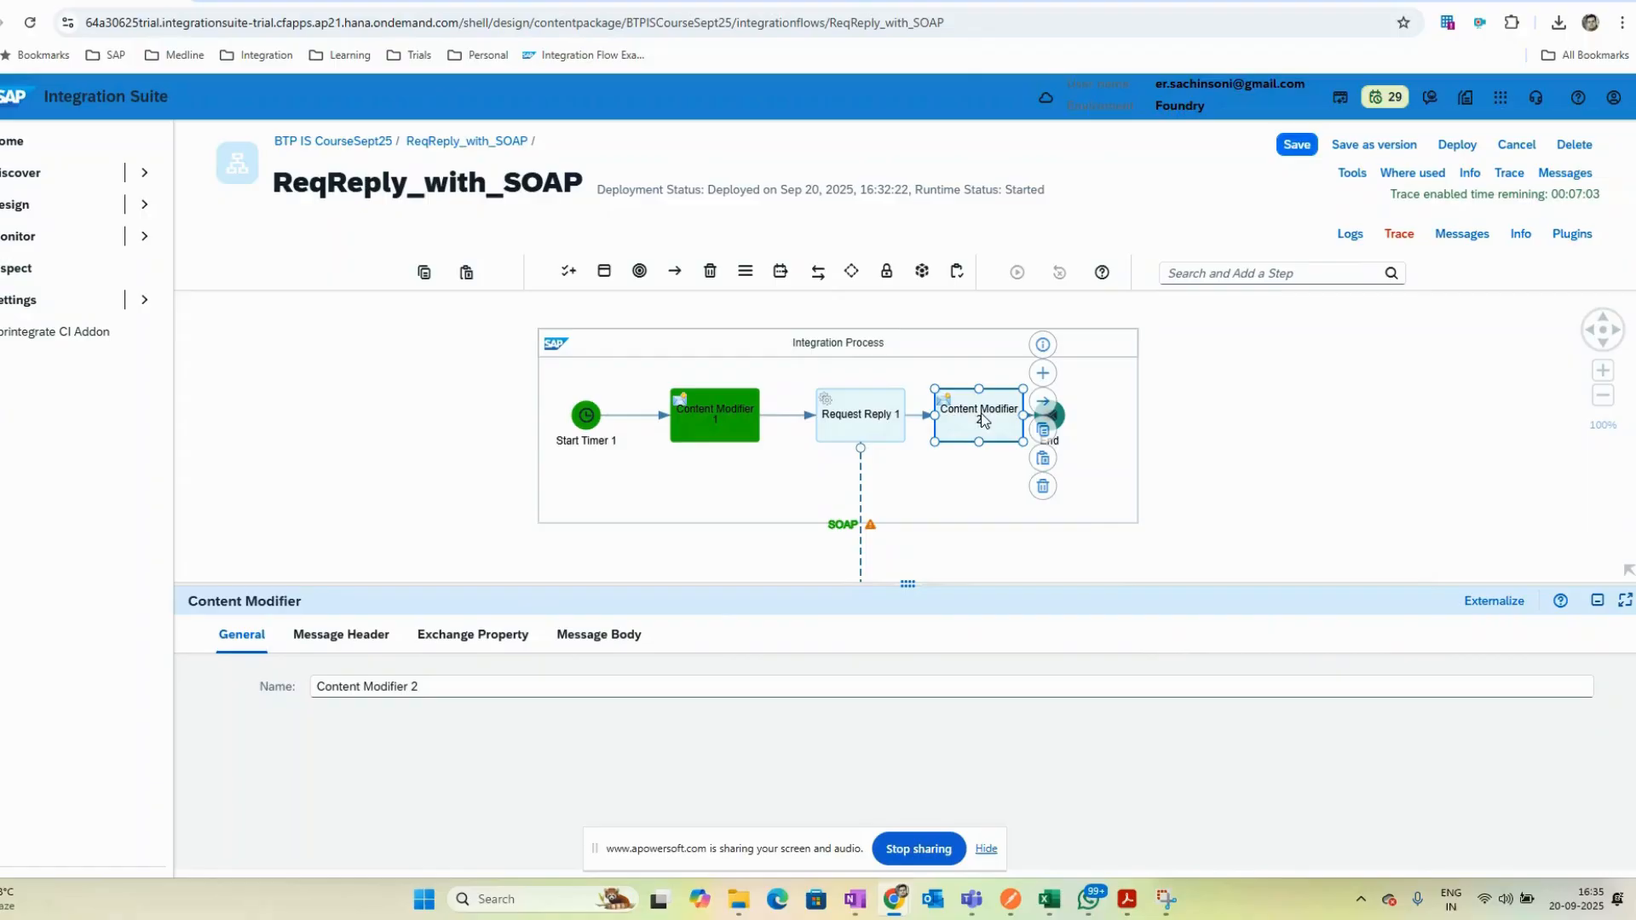
{"action": "left_click", "coordinate": [1310, 475]}
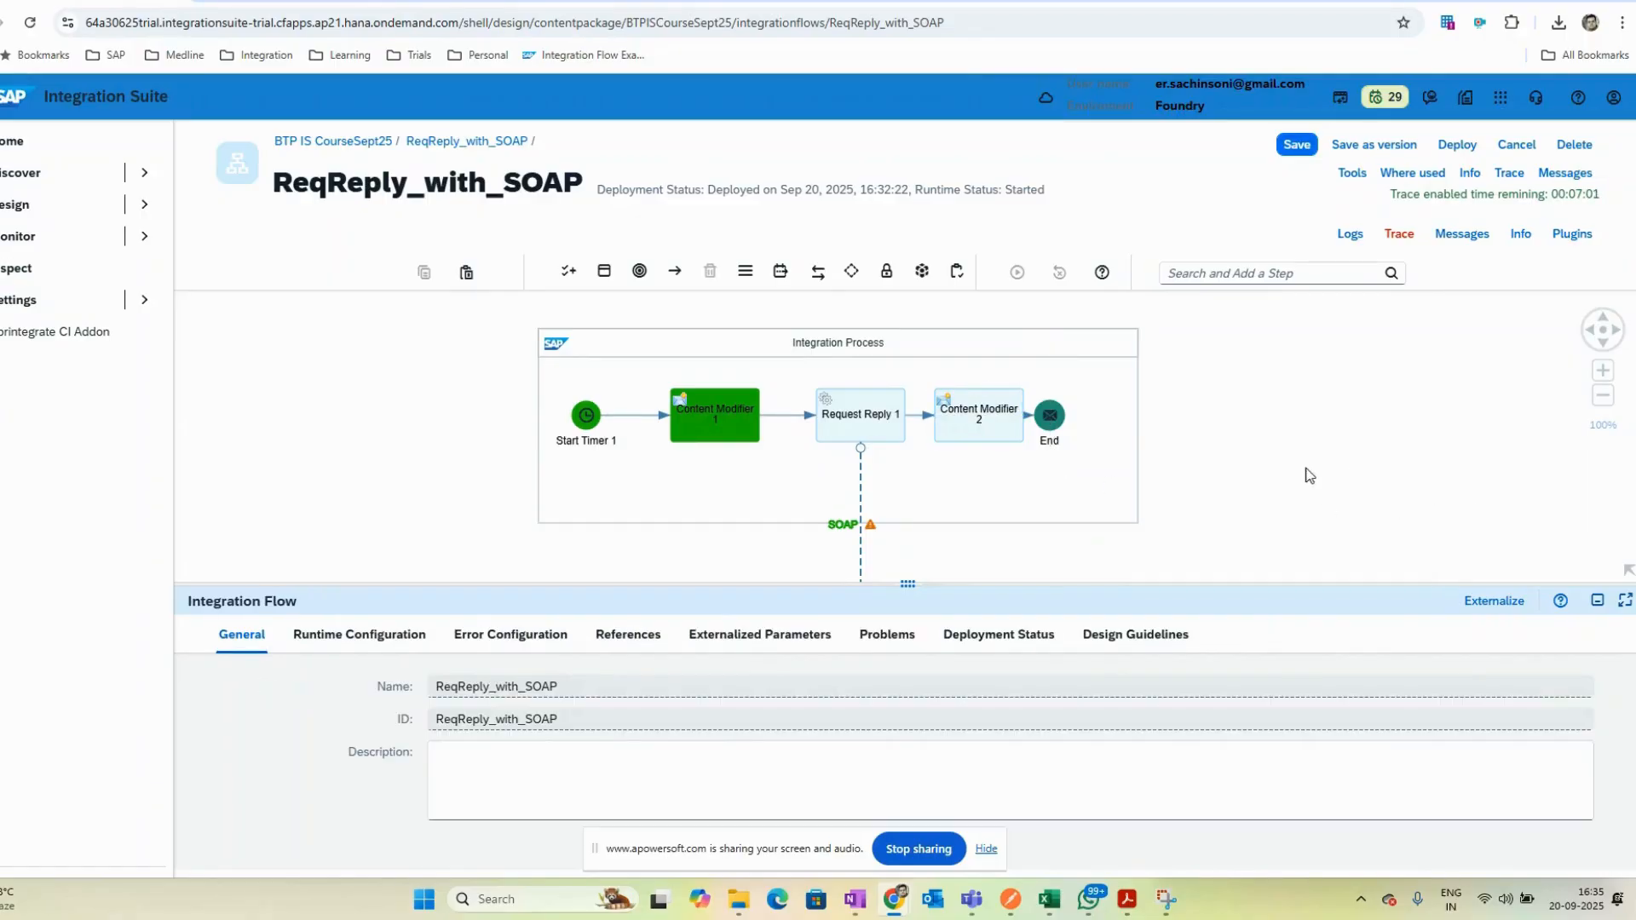
- Save and deploy the integration flow, and enable trace for the new deployment
{"action": "left_click", "coordinate": [1457, 145]}
{"action": "left_click", "coordinate": [884, 544]}
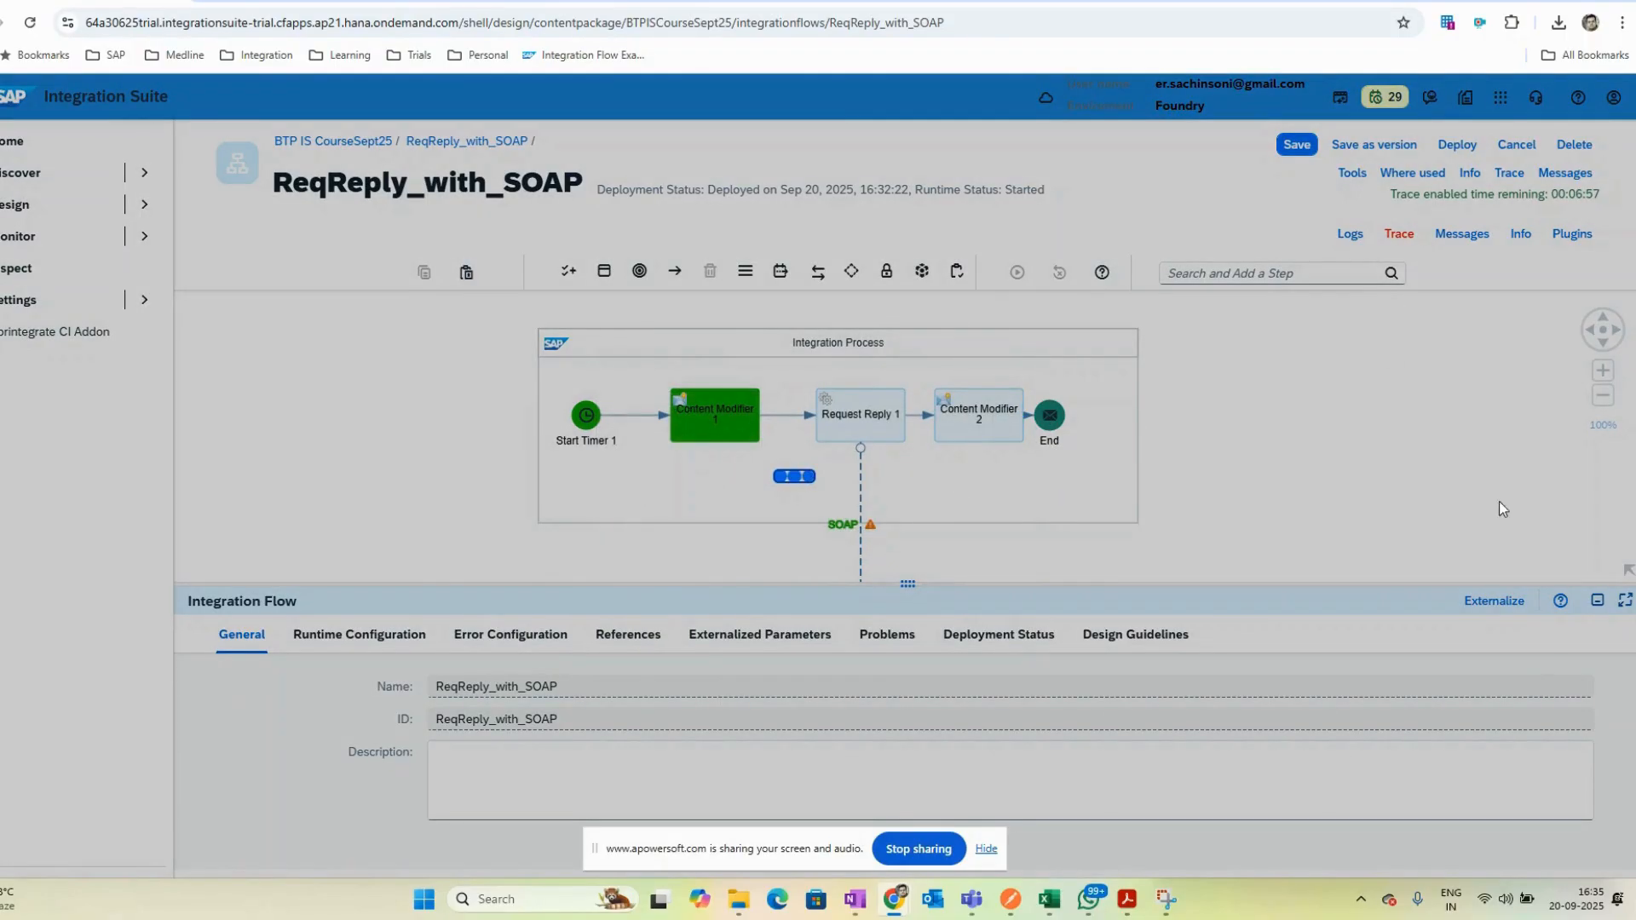
{"action": "left_click", "coordinate": [905, 517]}
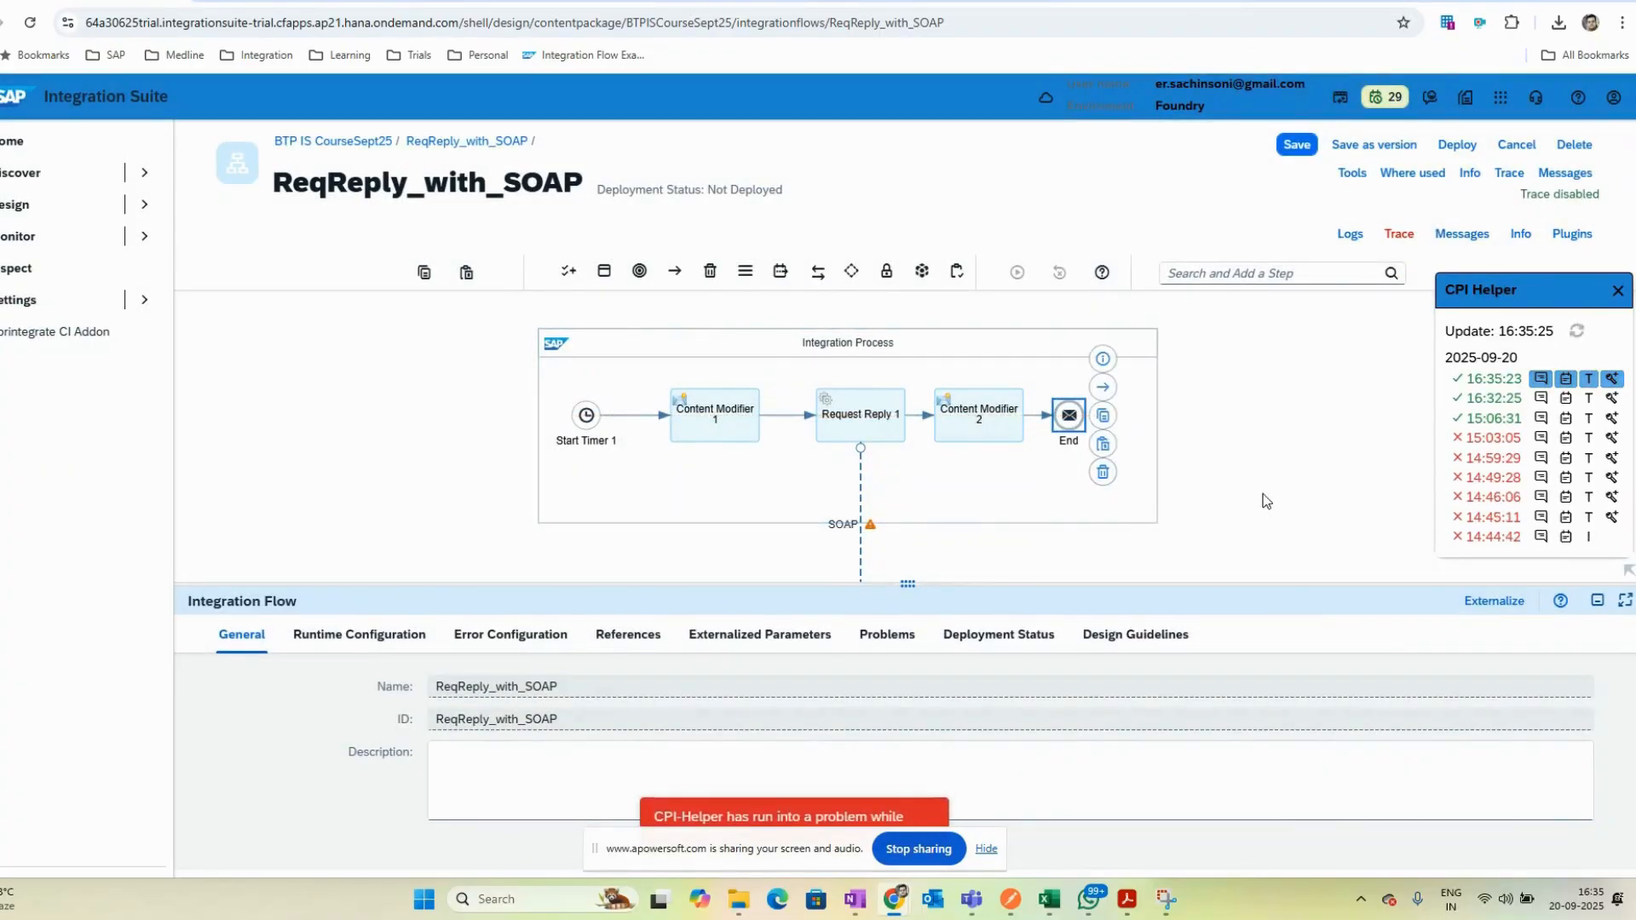
{"action": "left_click", "coordinate": [1612, 380]}
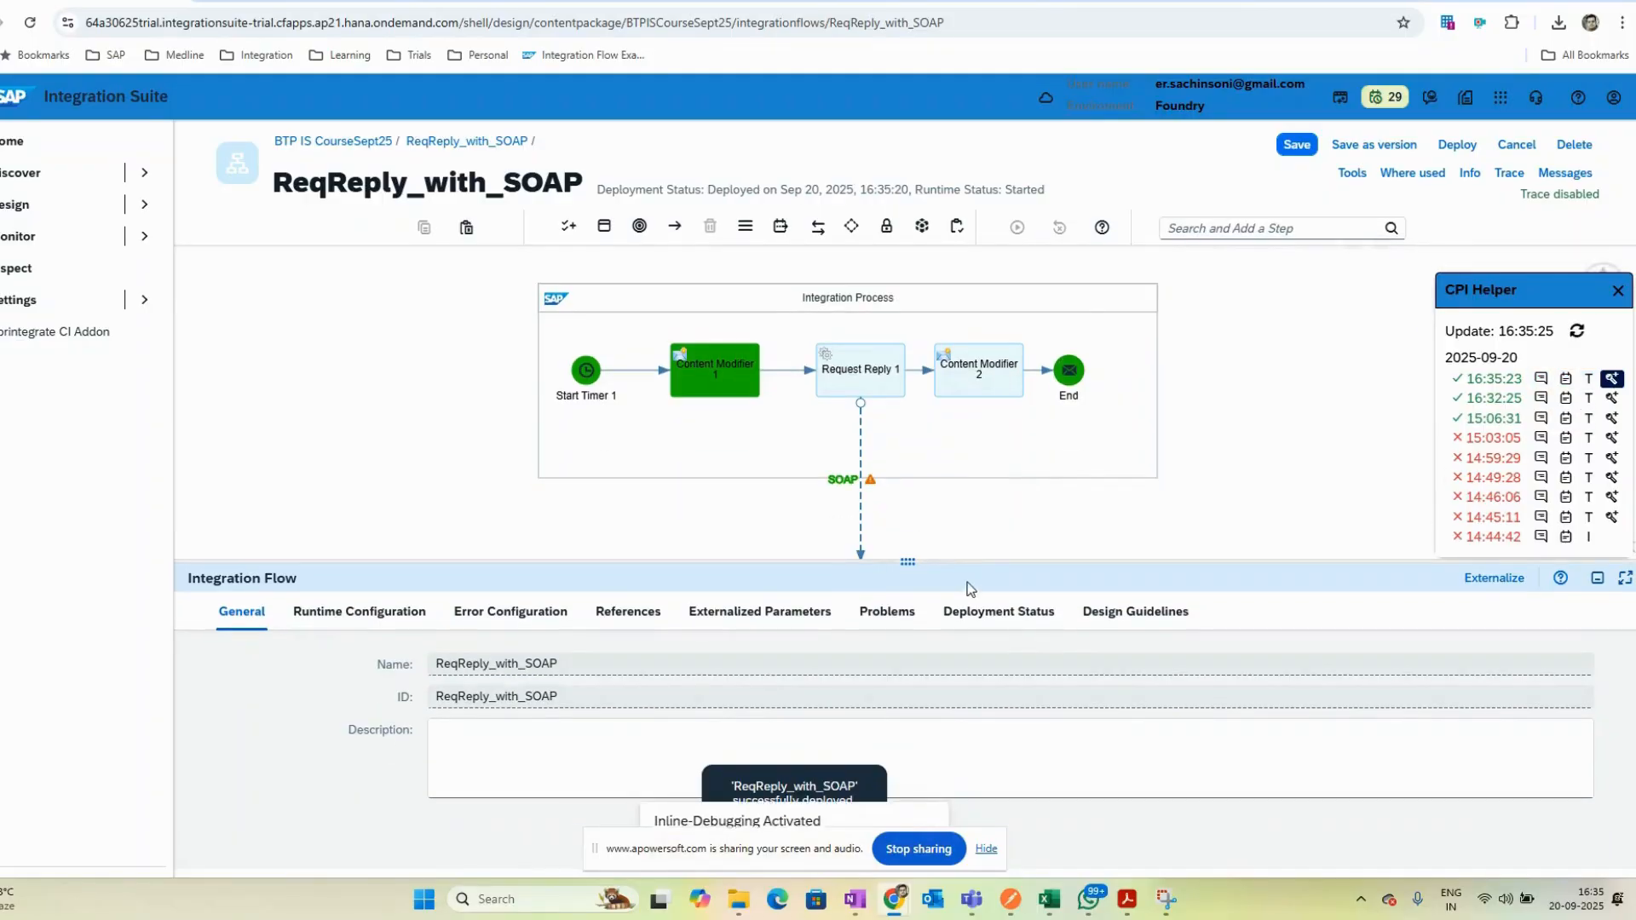
- Add an exchange property named reqbody to Content Modifier 2 with Expression source value ${in.body}
{"action": "left_click_drag", "start_coordinate": [949, 562], "coordinate": [949, 687]}
{"action": "left_click", "coordinate": [979, 412]}
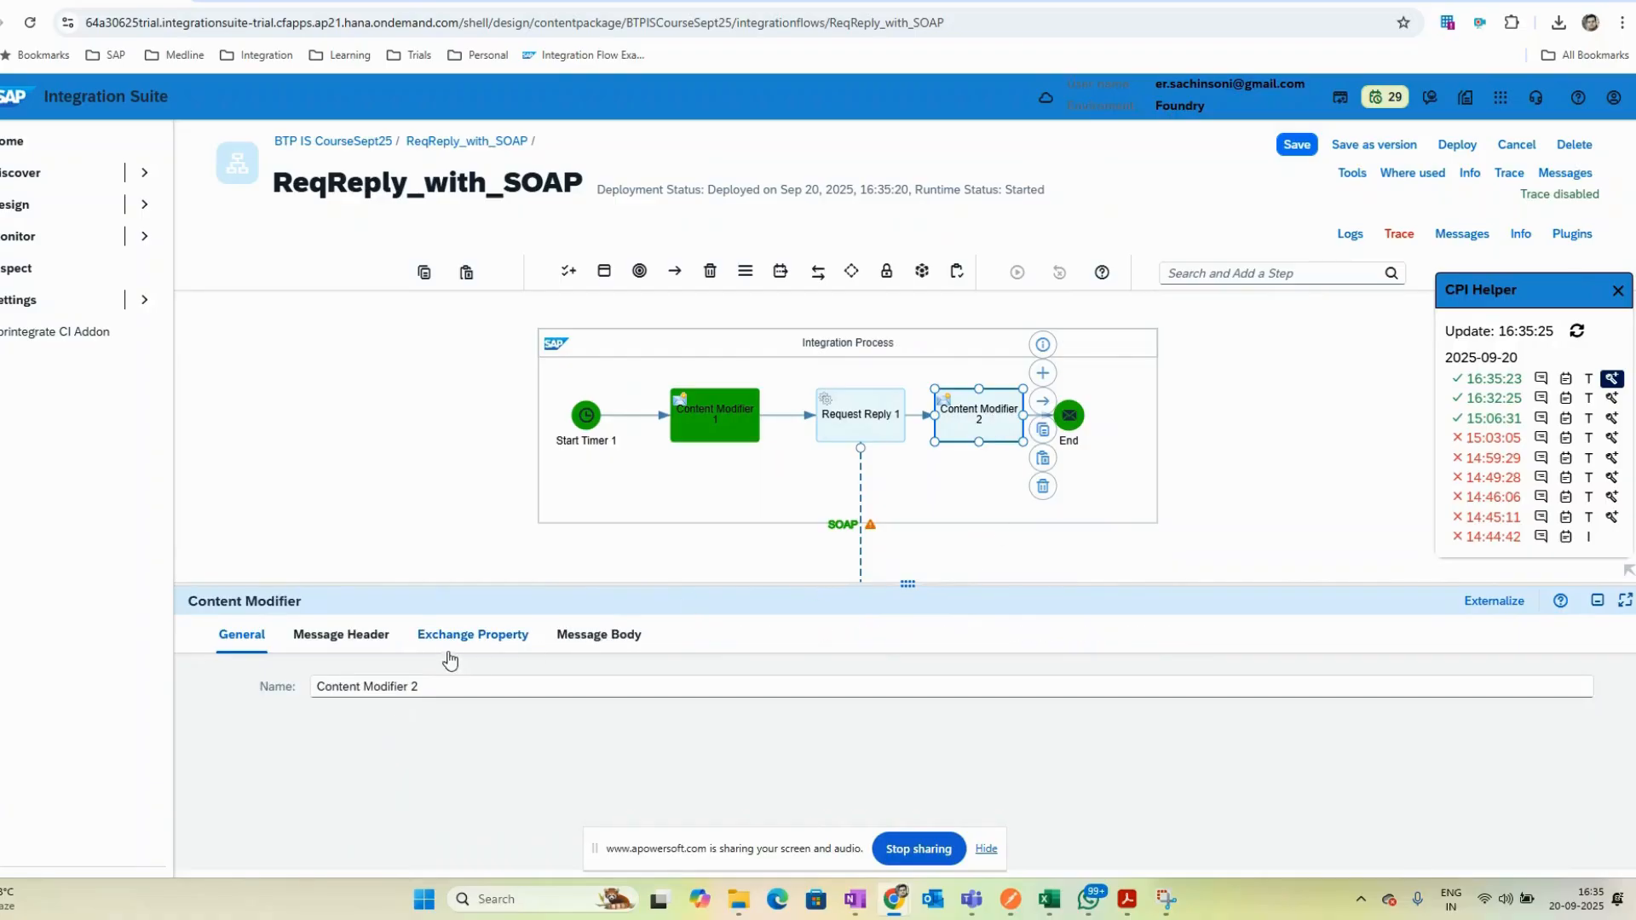
{"action": "left_click", "coordinate": [474, 634]}
{"action": "left_click", "coordinate": [1336, 691]}
{"action": "left_click", "coordinate": [552, 760]}
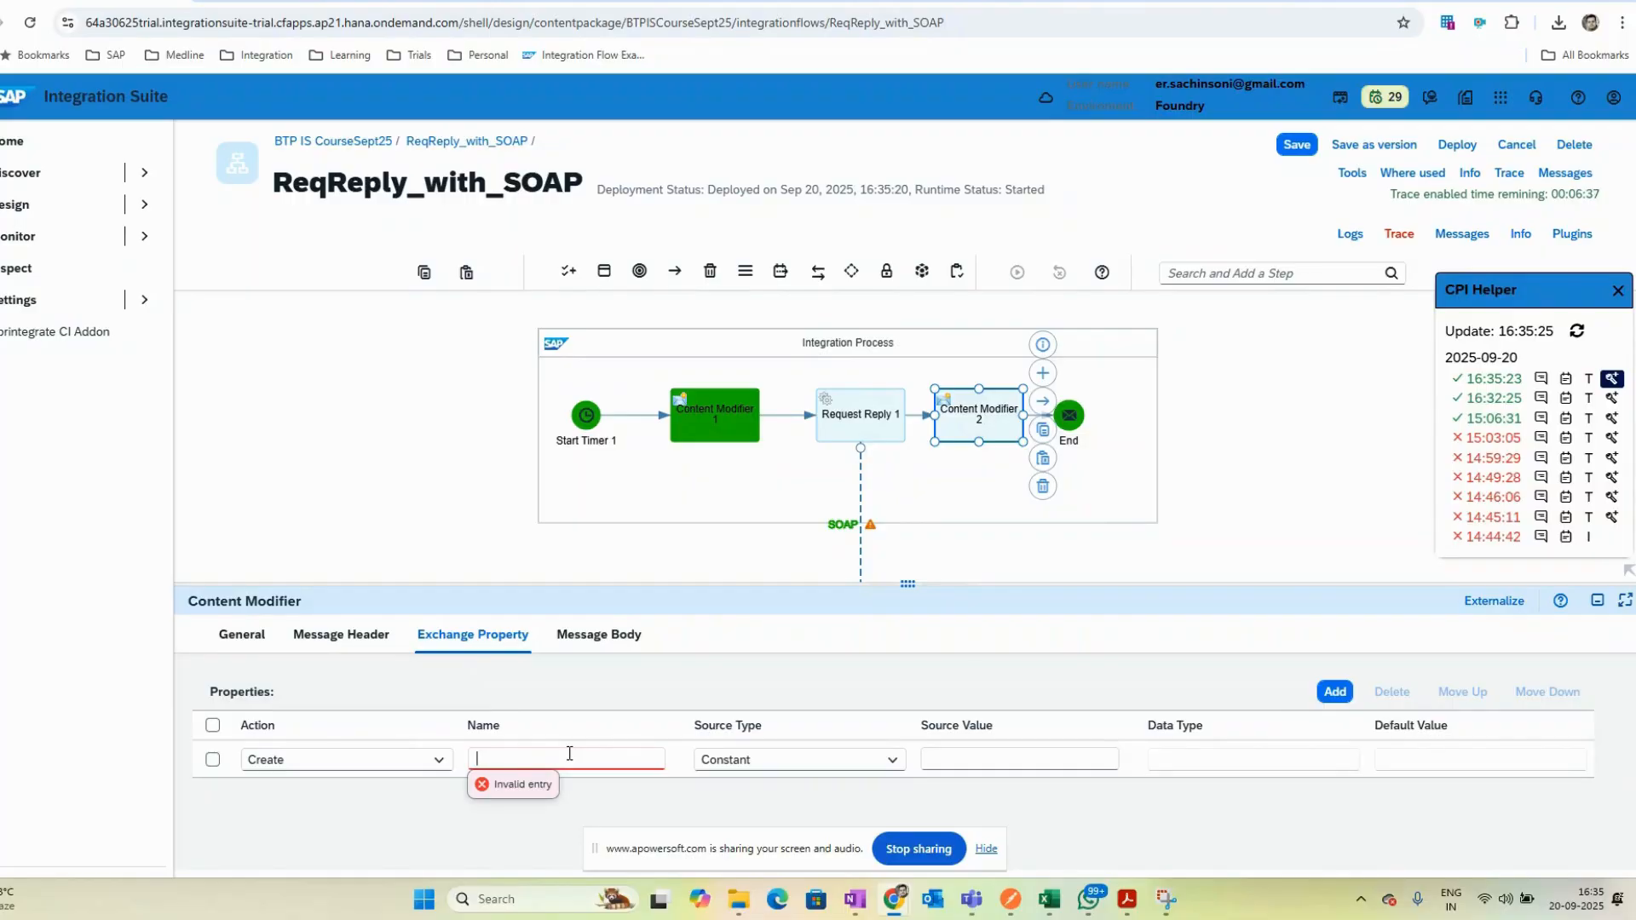
{"action": "type", "text": "reqbody"}
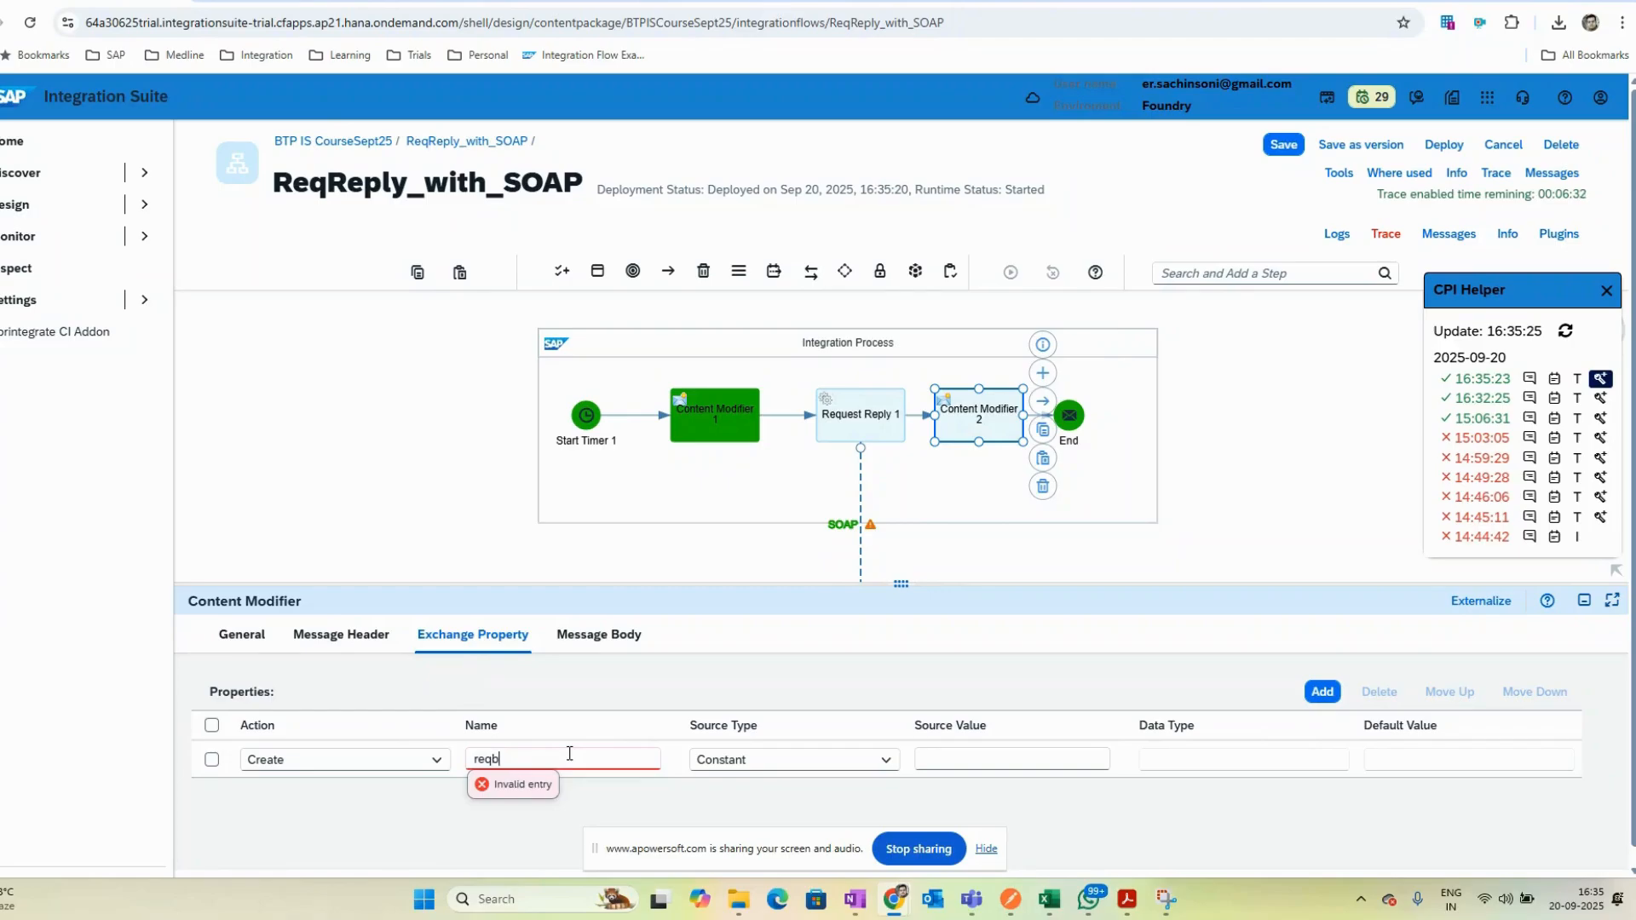
{"action": "left_click", "coordinate": [884, 760]}
{"action": "left_click", "coordinate": [767, 563]}
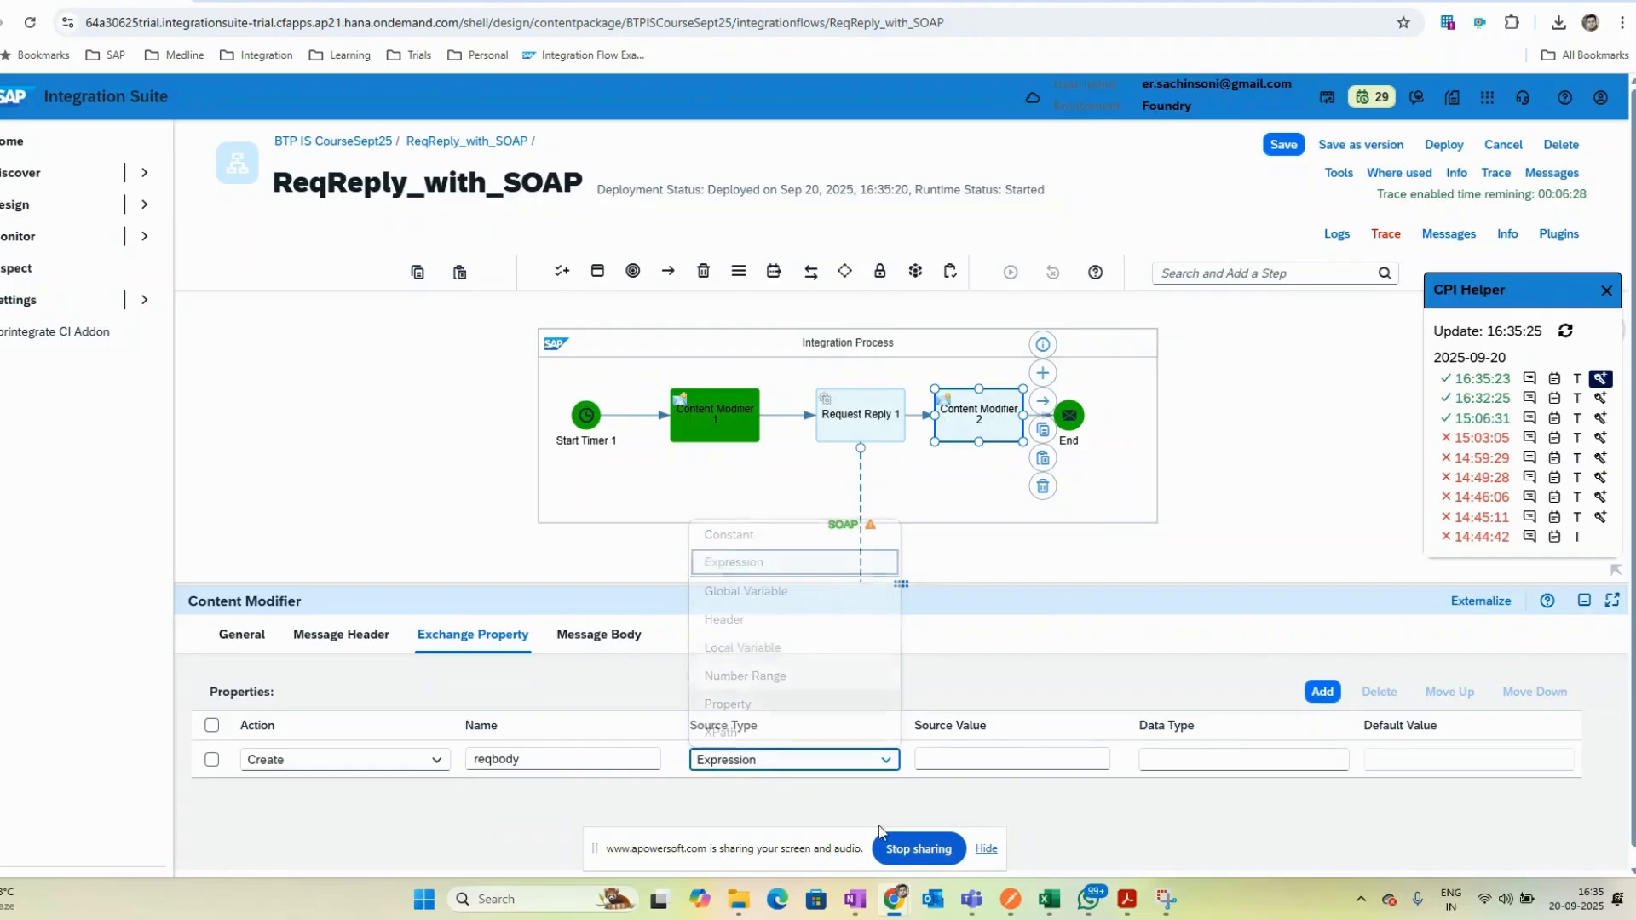
{"action": "left_click", "coordinate": [959, 764]}
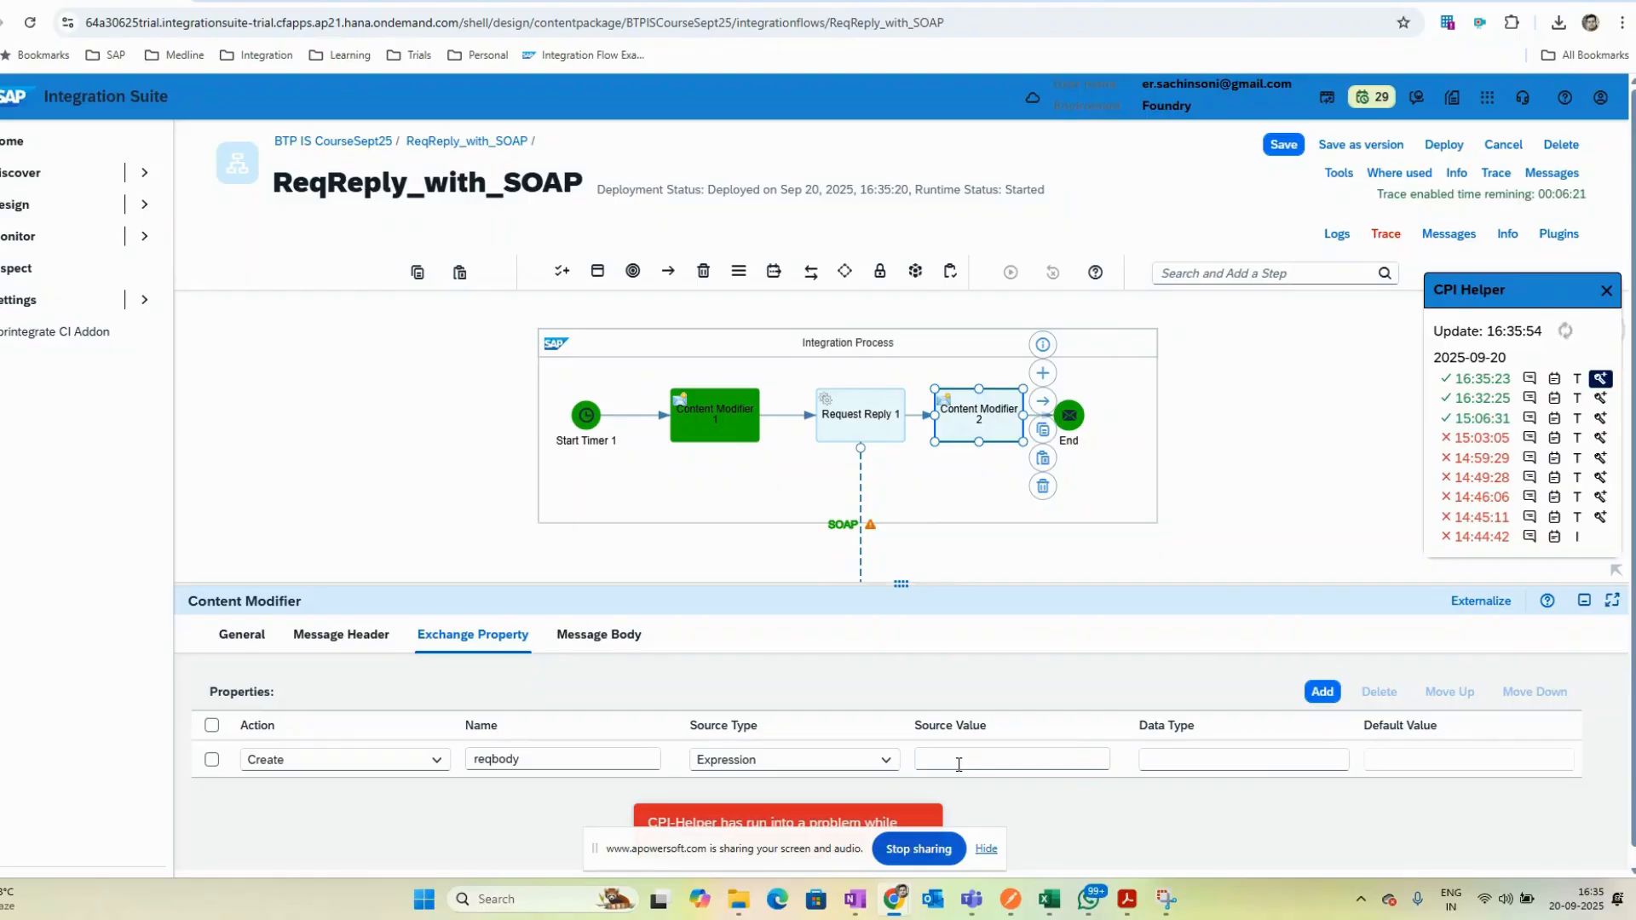
{"action": "type", "text": "{in.body"}
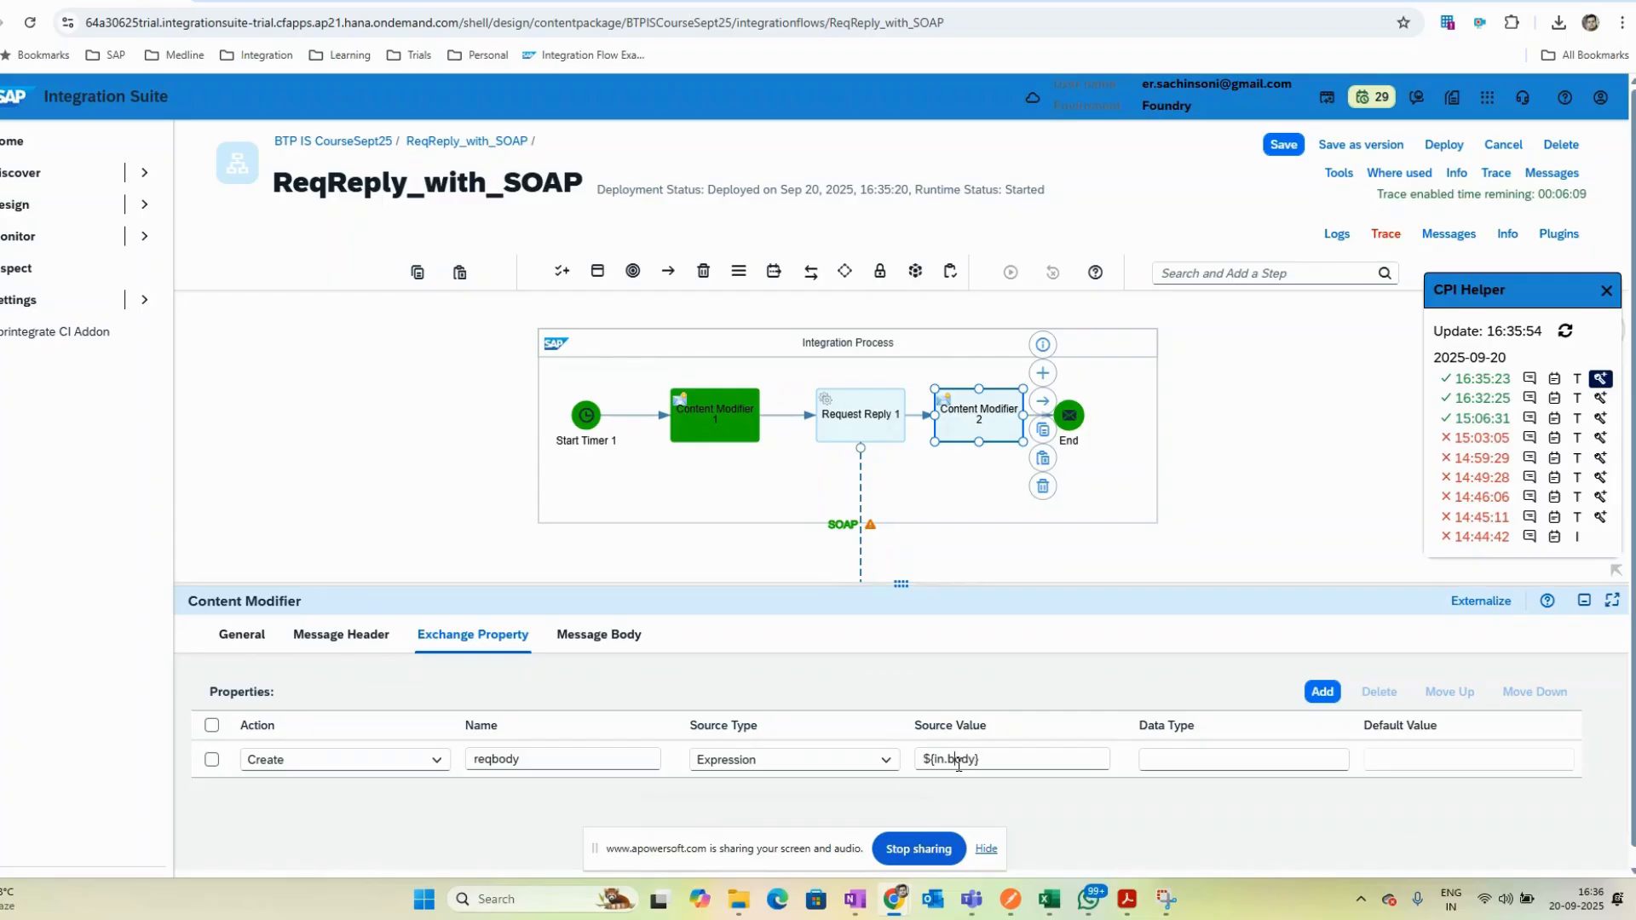
- Save the integration flow and set the reqbody property's data type to string
{"action": "left_click", "coordinate": [1296, 143]}
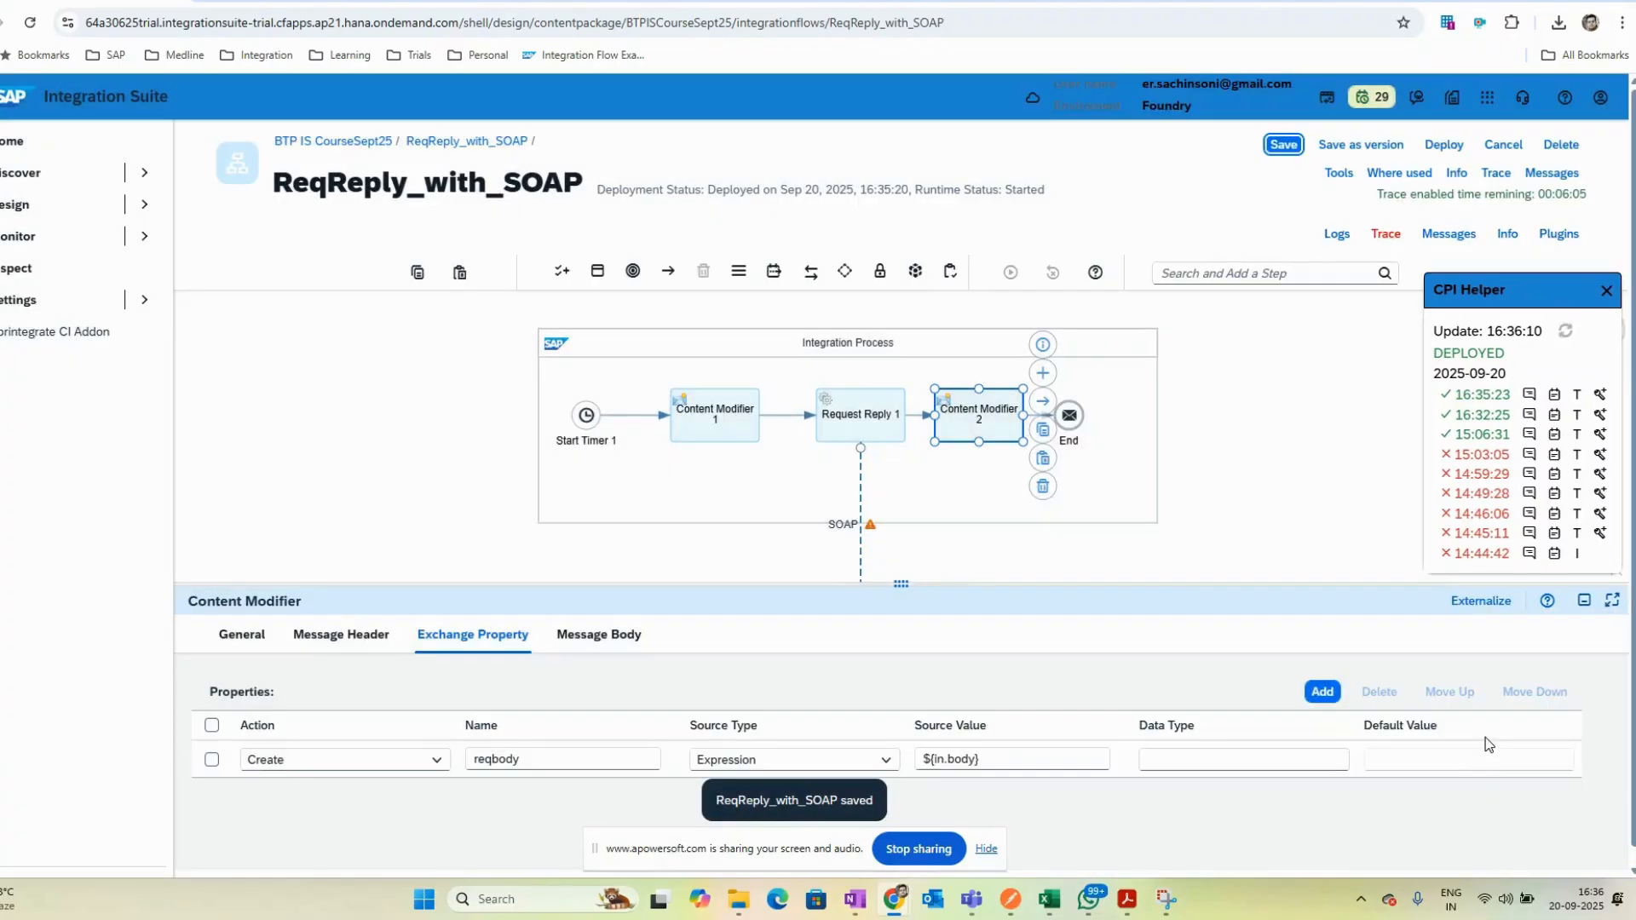
{"action": "left_click", "coordinate": [1165, 760]}
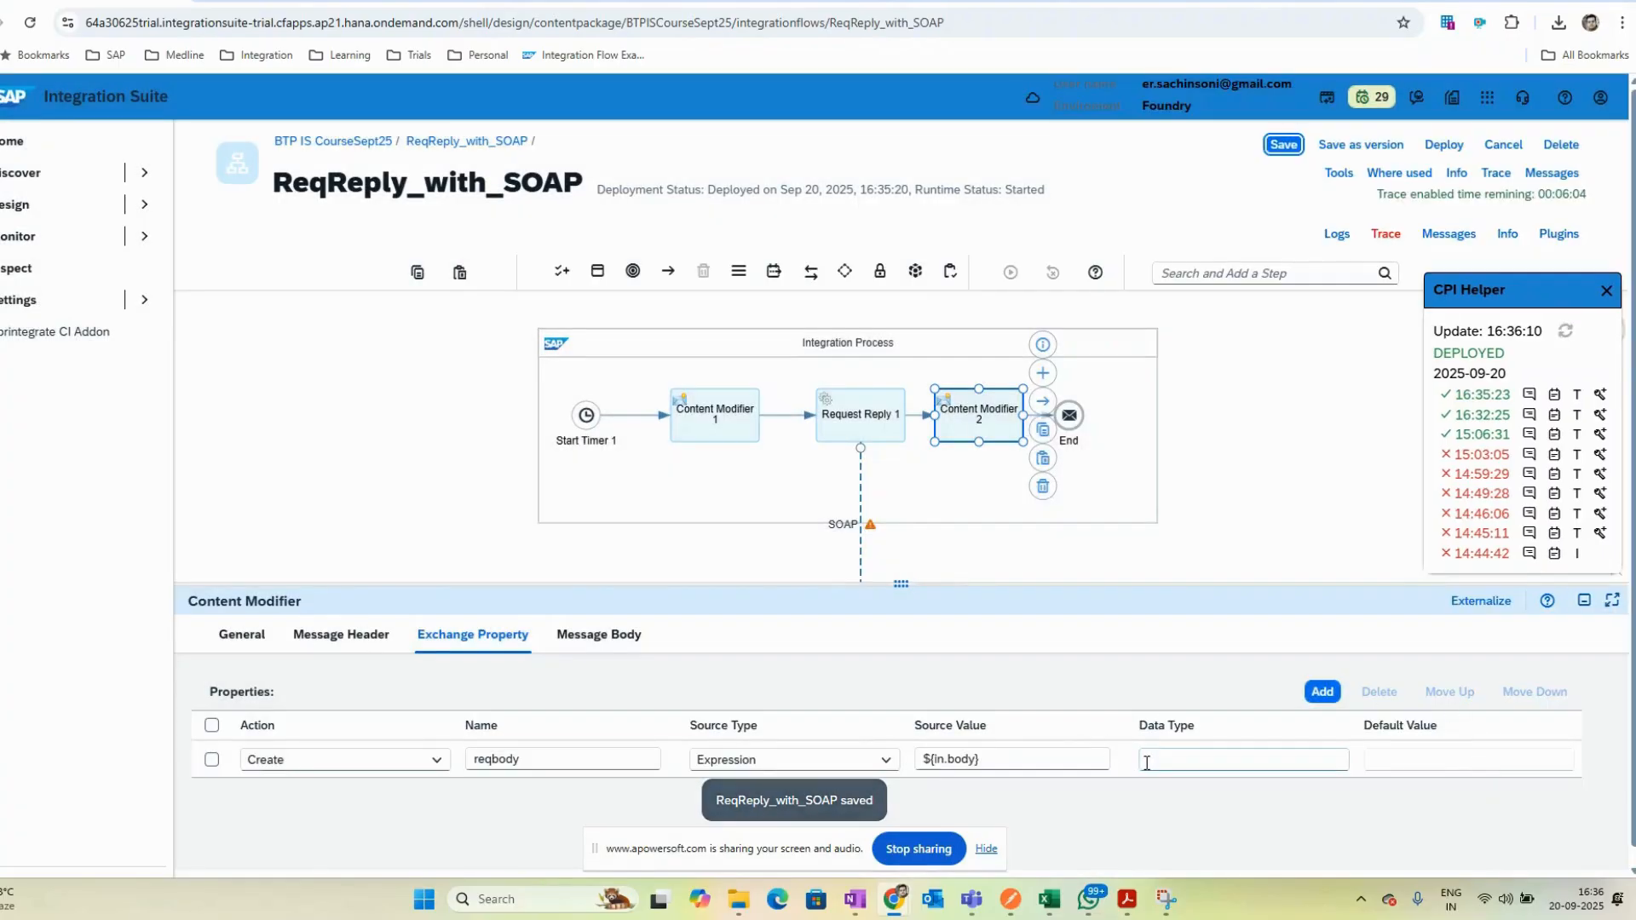
{"action": "type", "text": "string"}
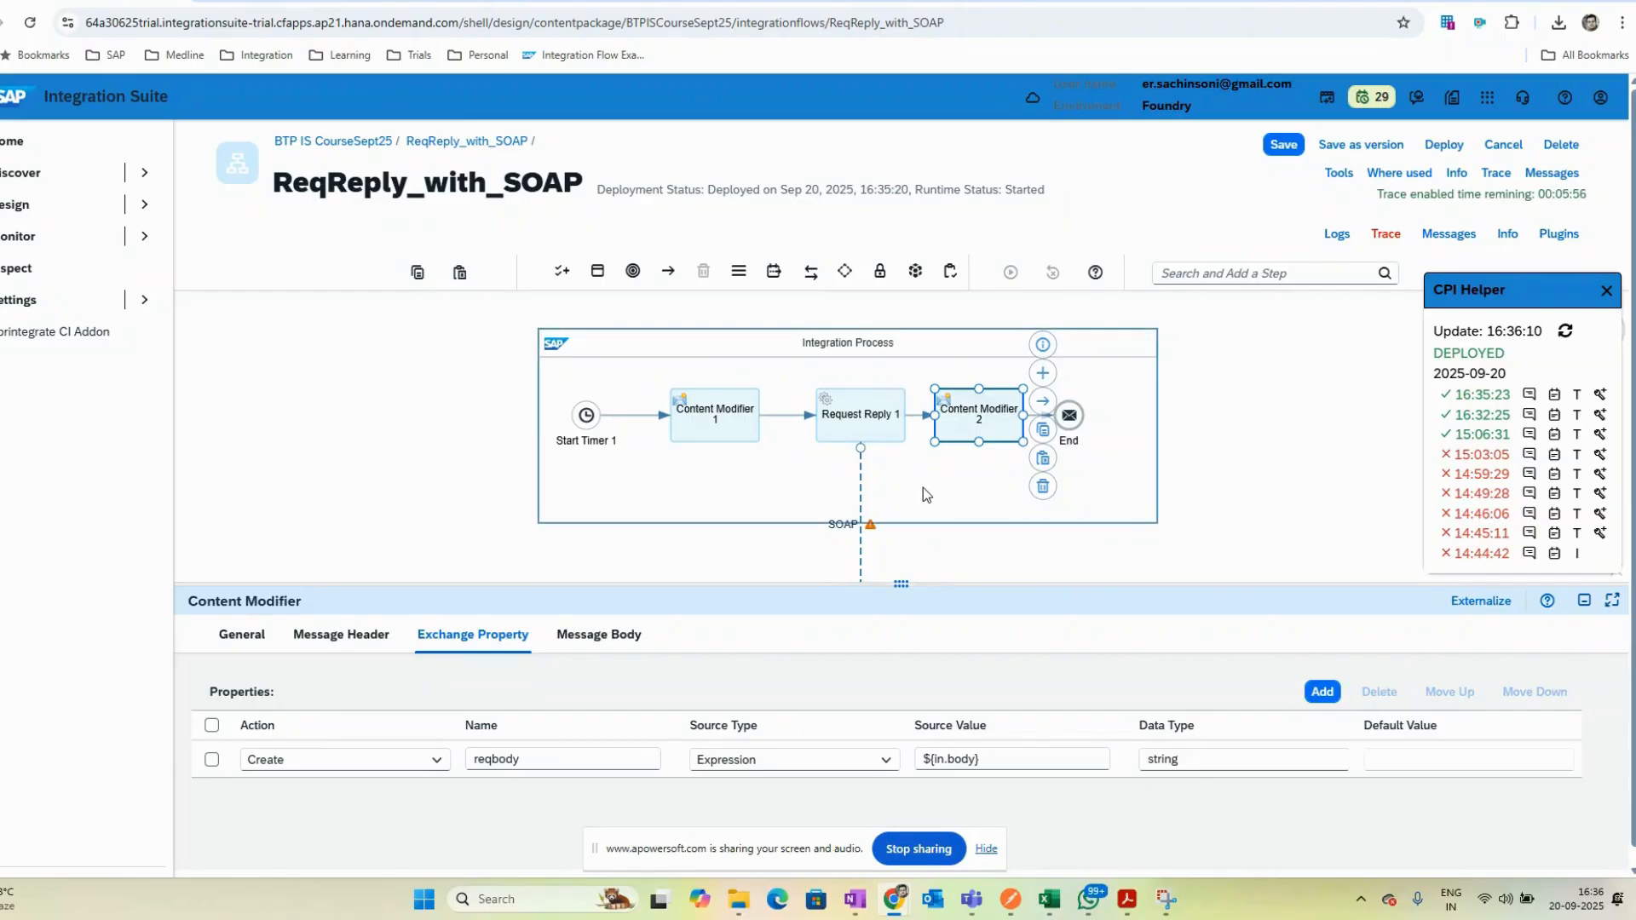
- Save and deploy the integration flow on the Cloud Integration runtime profile
{"action": "mouse_move", "coordinate": [848, 535]}
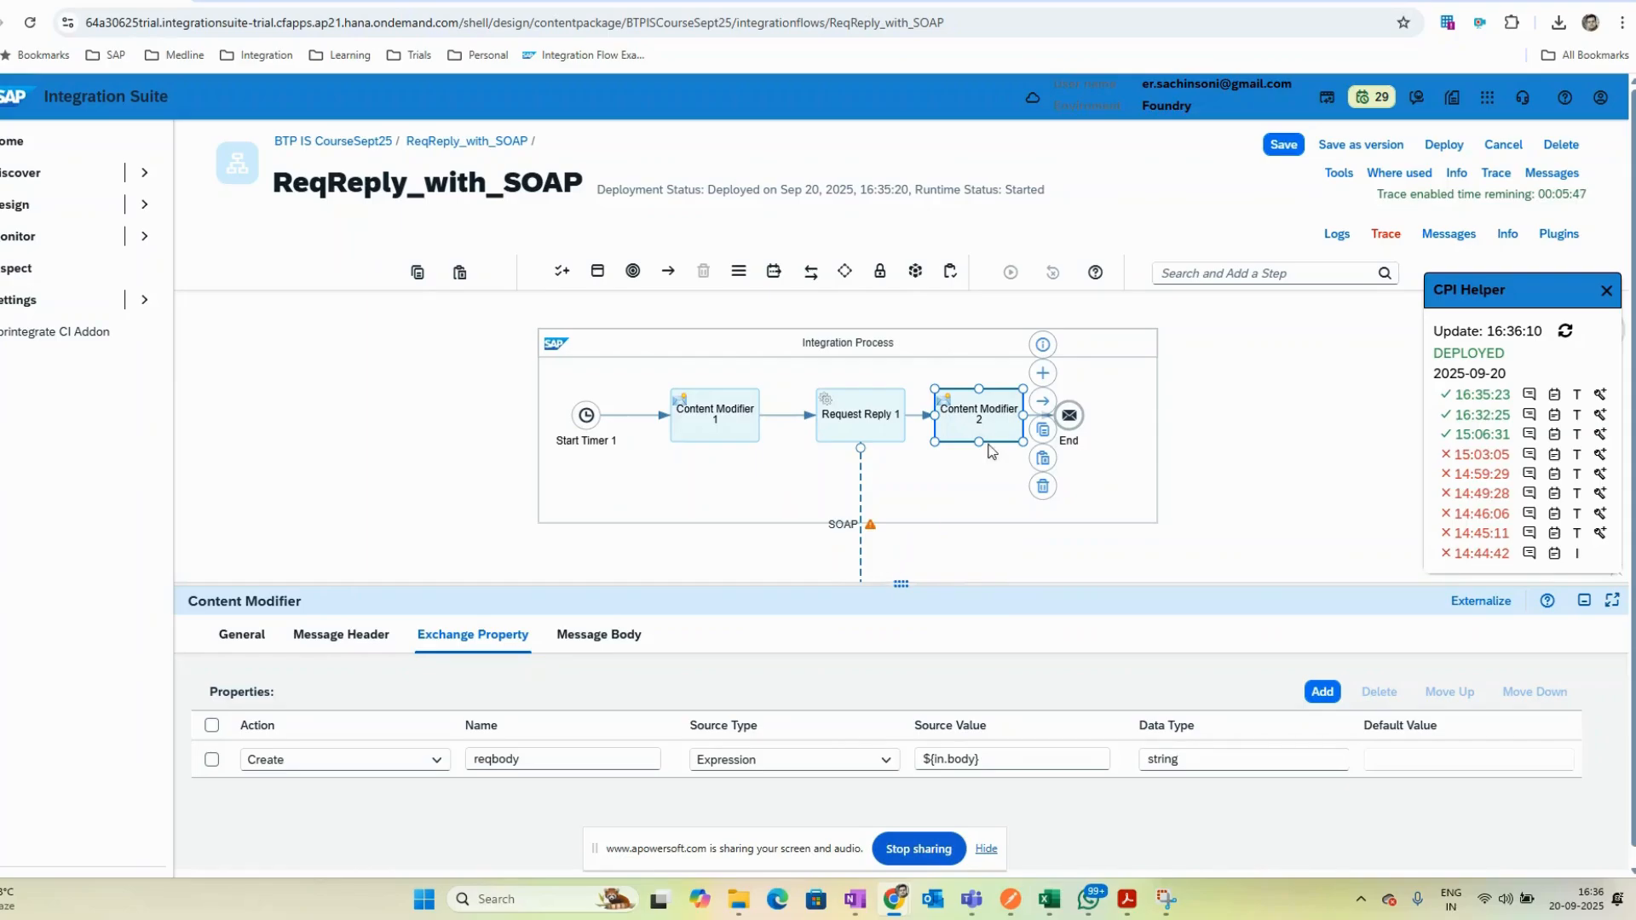
{"action": "left_click", "coordinate": [1443, 144]}
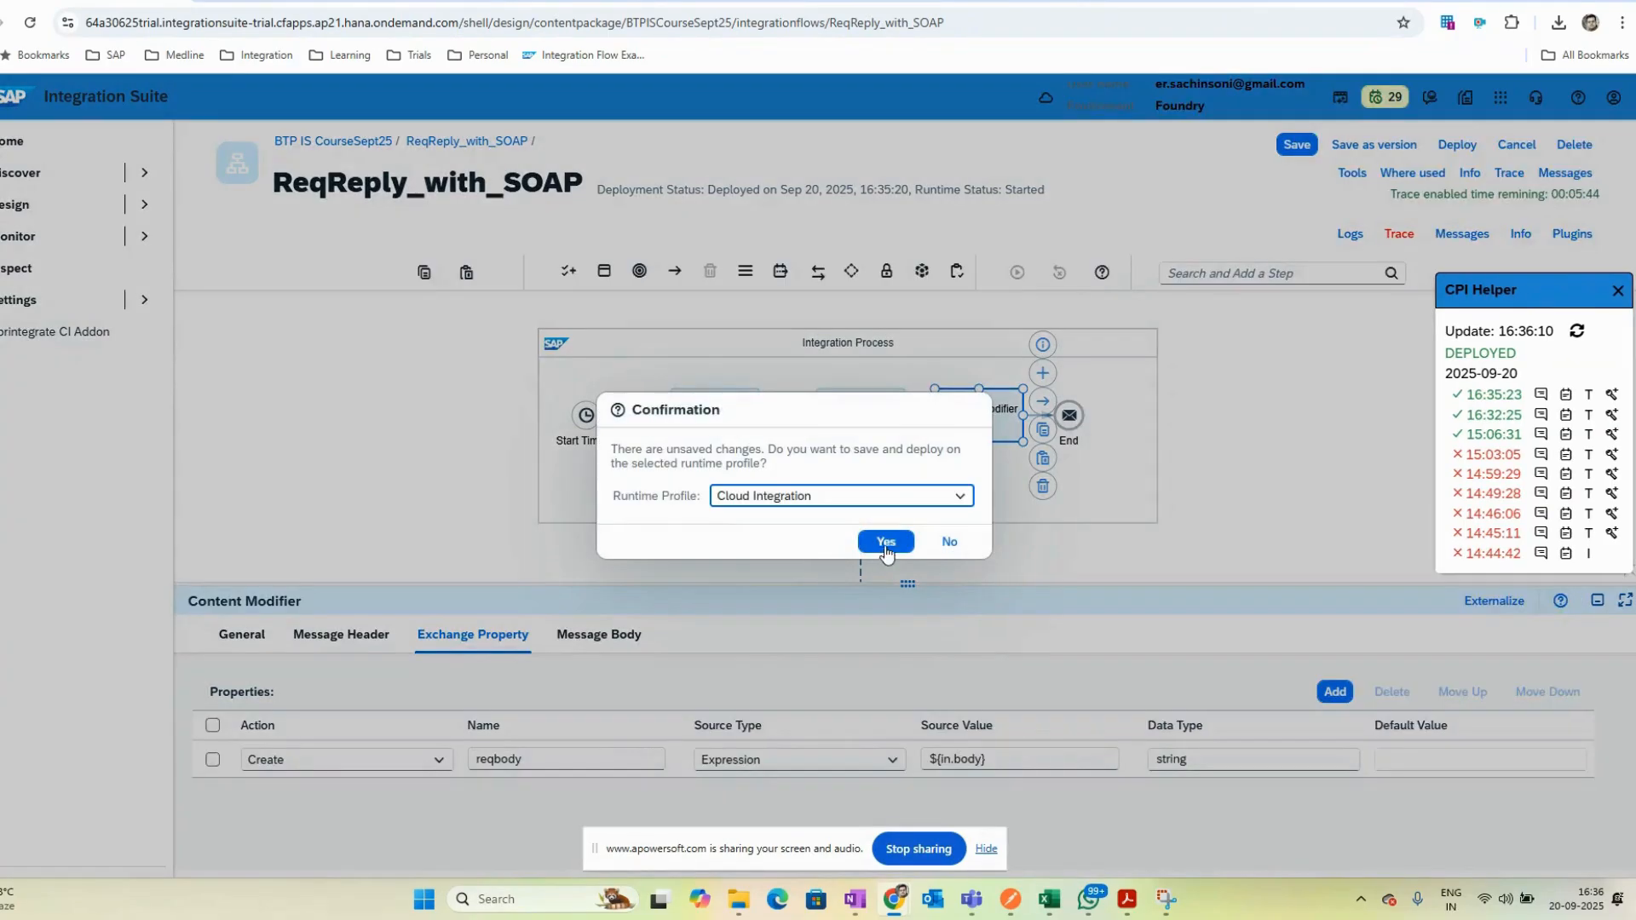
{"action": "left_click", "coordinate": [886, 543]}
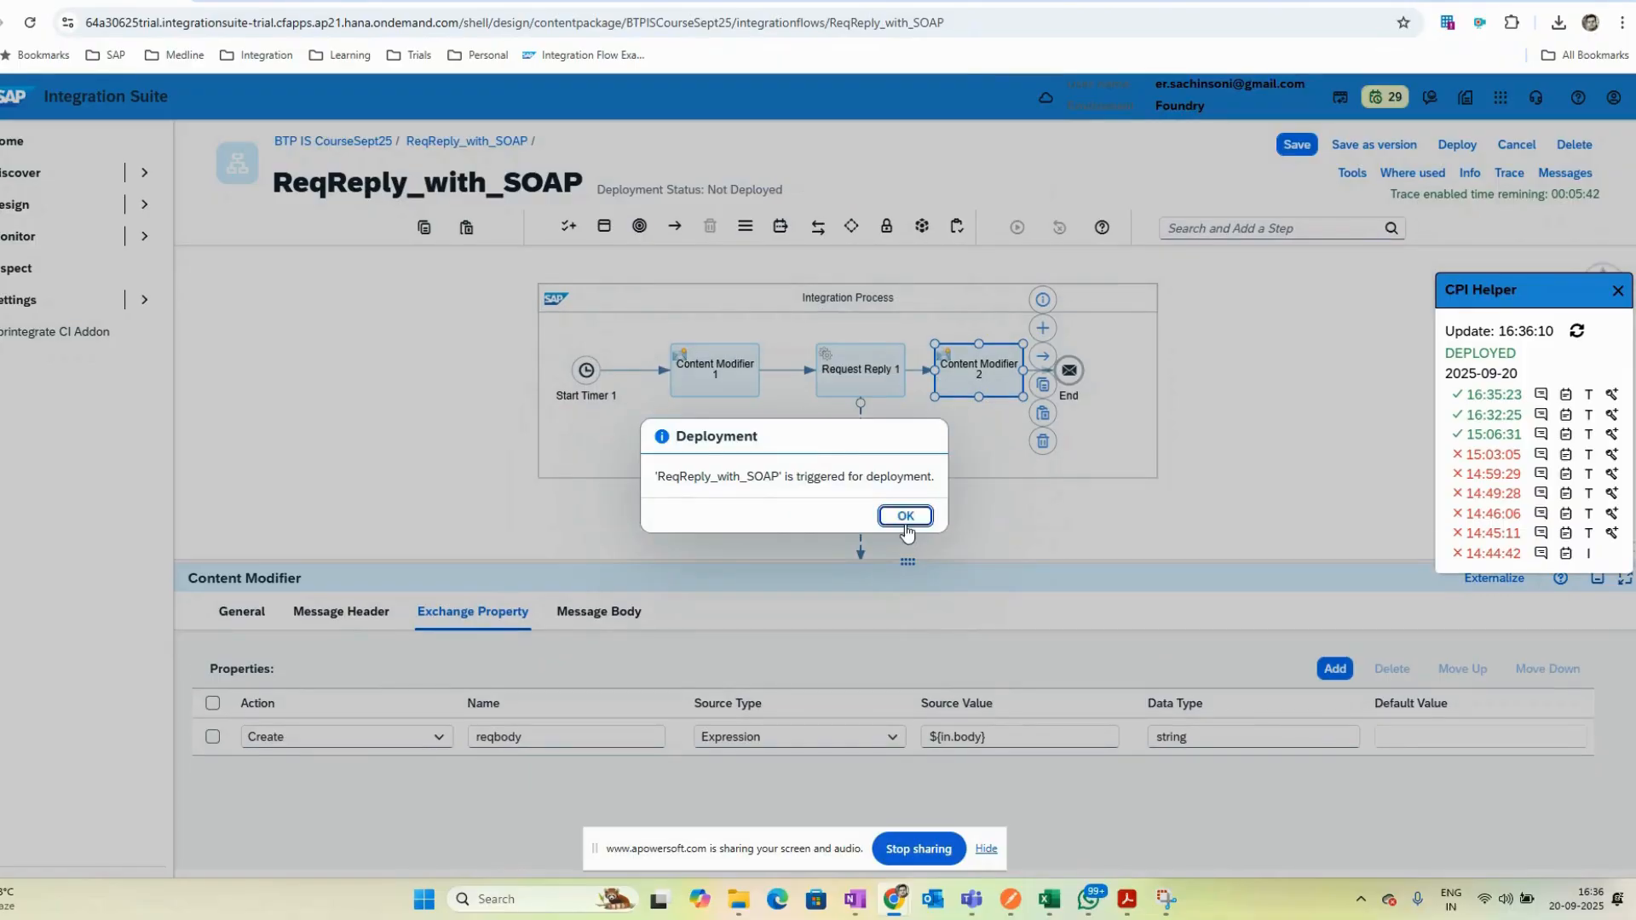
{"action": "left_click", "coordinate": [906, 522]}
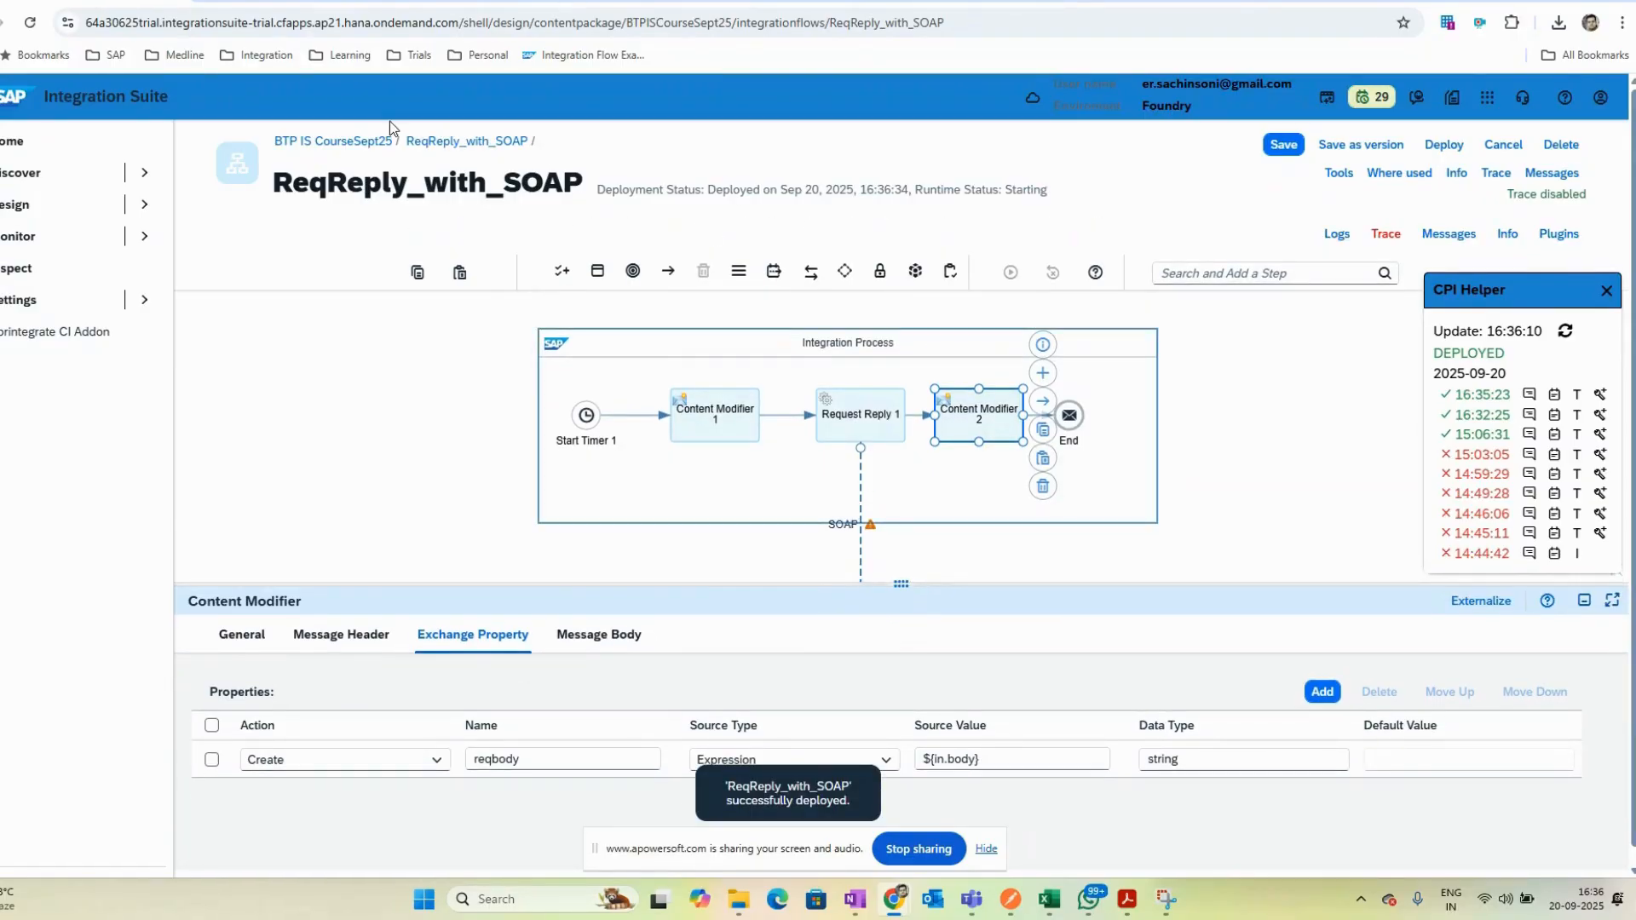
- Copy the Add request element from the SOAP 1.1 sample on the dneonline calculator page
{"action": "key", "text": "alt+Tab"}
{"action": "left_click", "coordinate": [764, 415]}
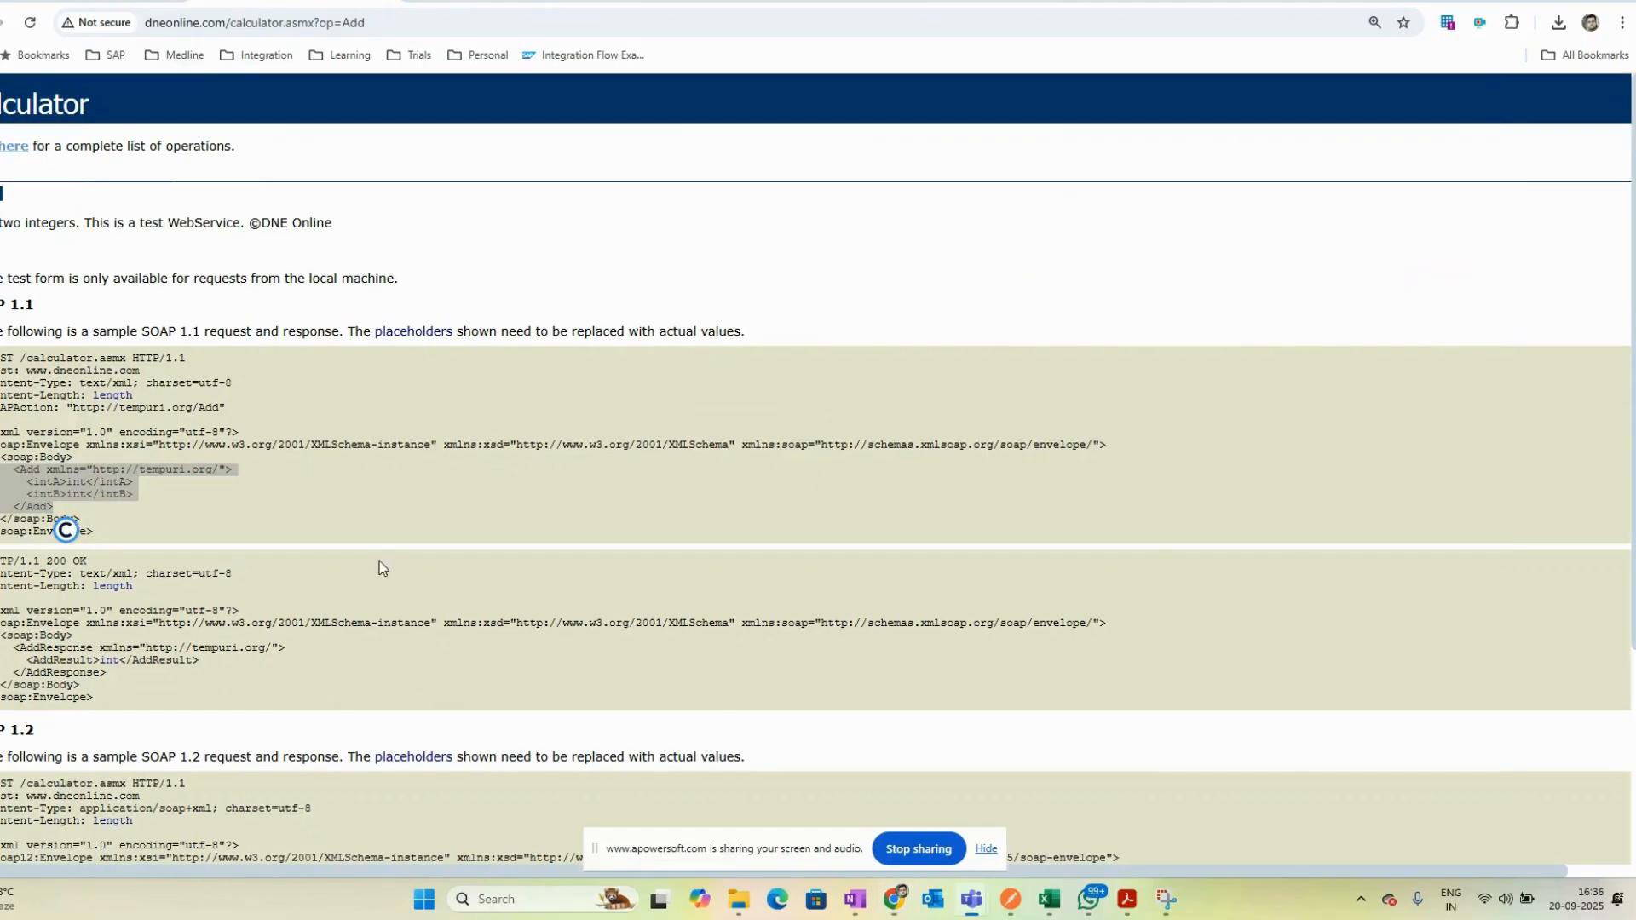
{"action": "left_click", "coordinate": [94, 521]}
{"action": "left_click_drag", "start_coordinate": [109, 533], "coordinate": [3, 432]}
{"action": "key", "text": "ctrl+c"}
{"action": "key", "text": "alt+Tab"}
{"action": "key", "text": "alt+Tab"}
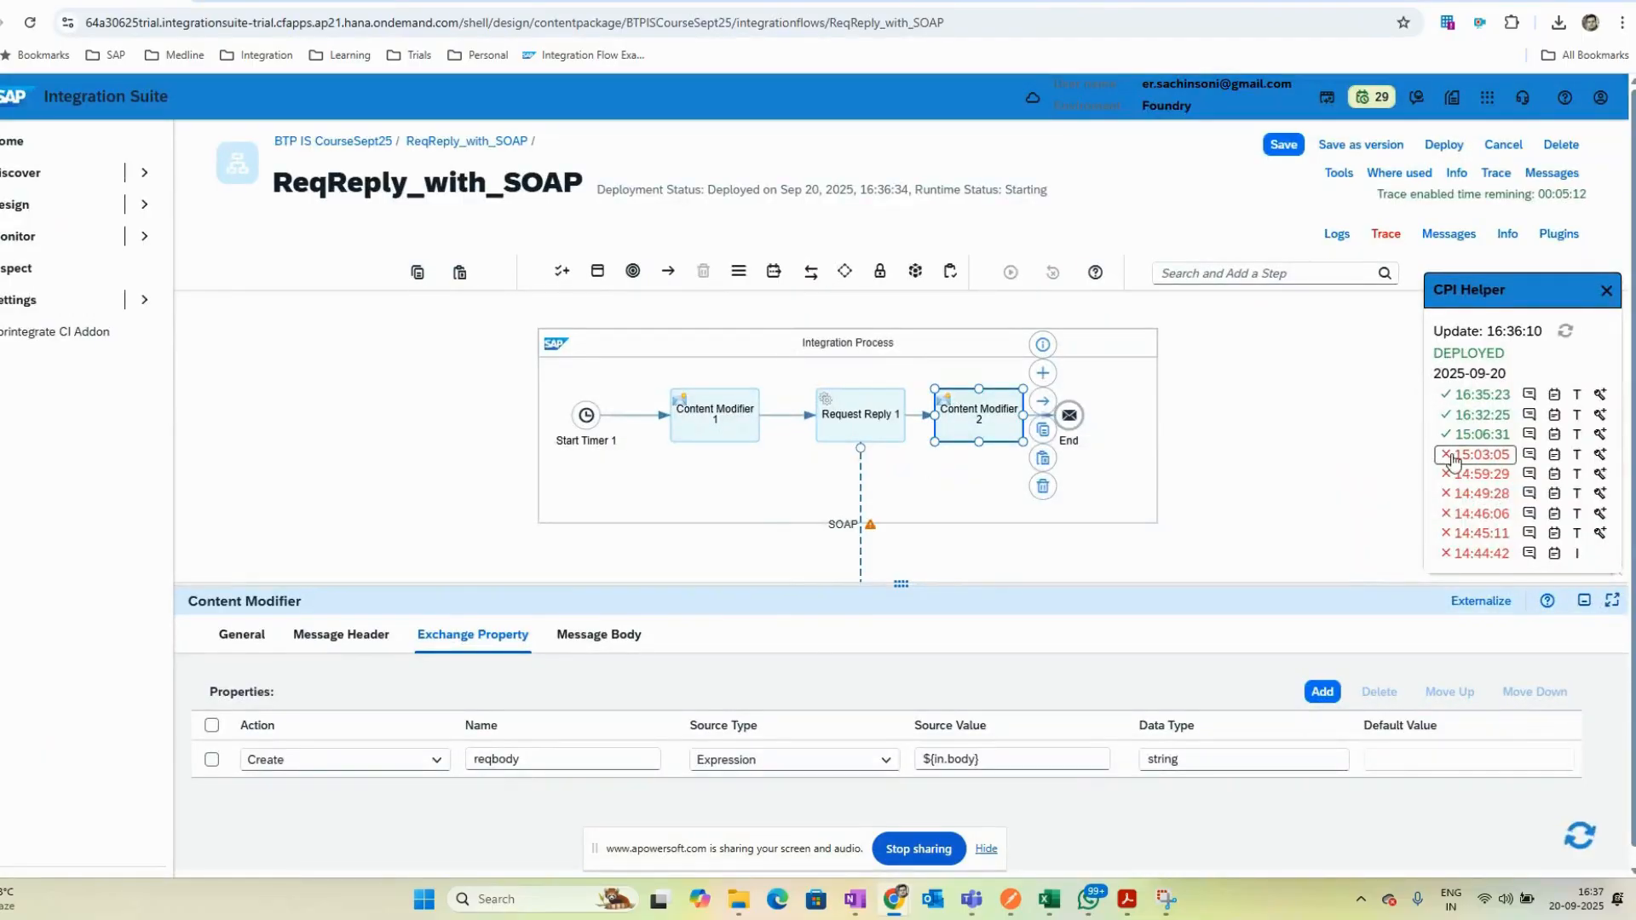
- Inspect the traced message body before the SOAP receiver channel
{"action": "left_click", "coordinate": [1600, 394]}
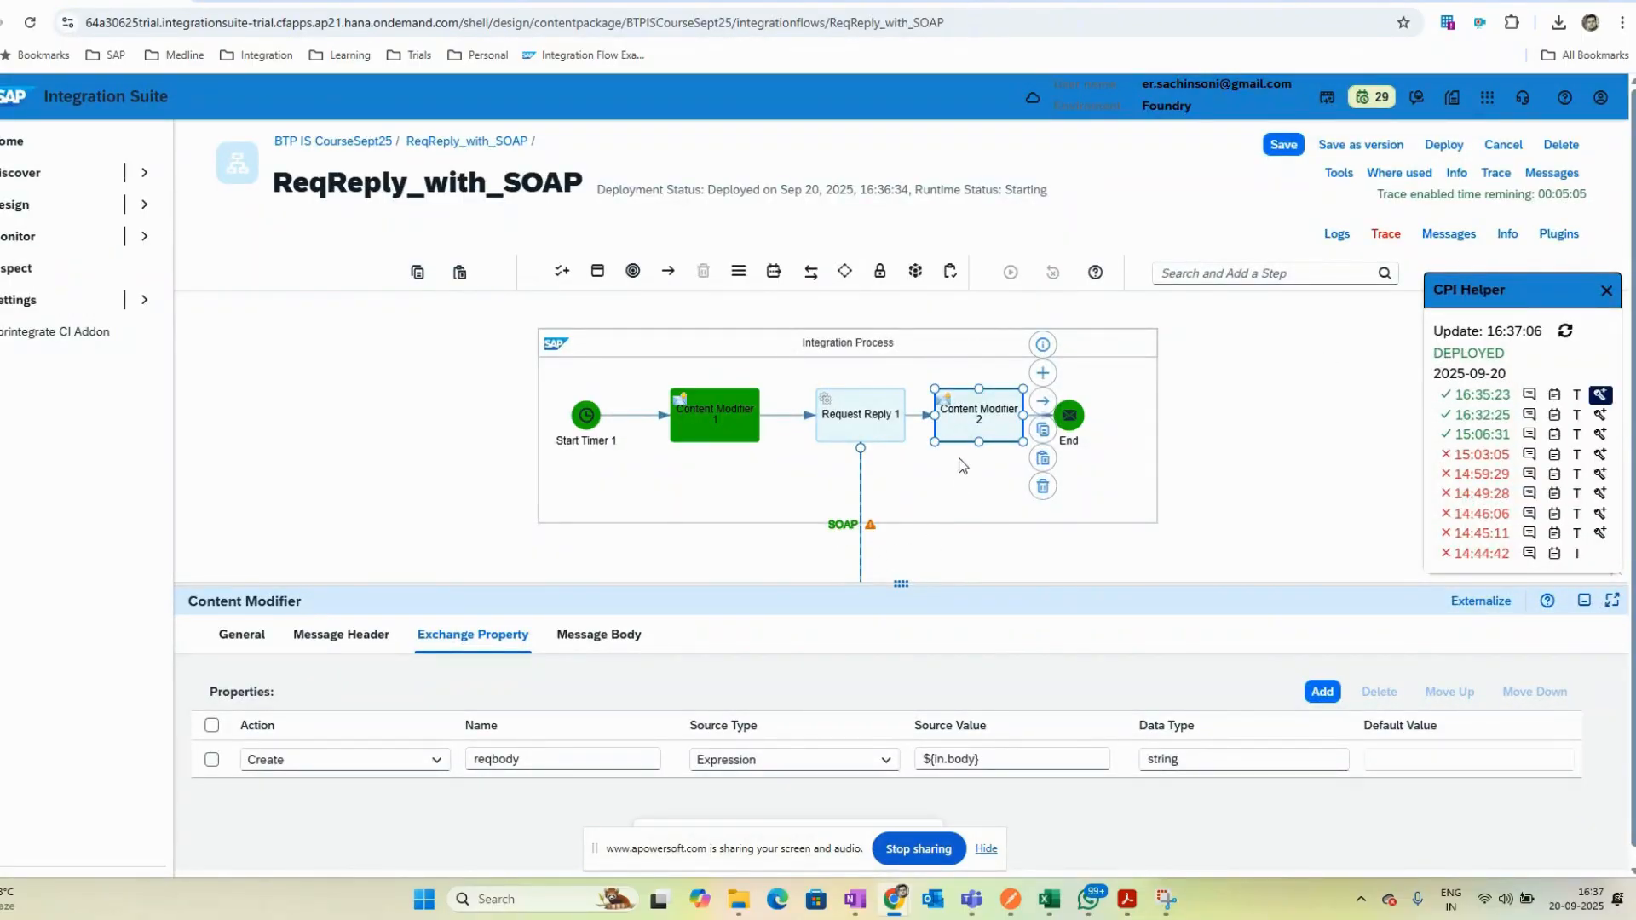
{"action": "left_click_drag", "start_coordinate": [855, 585], "coordinate": [854, 672]}
{"action": "left_click", "coordinate": [842, 523]}
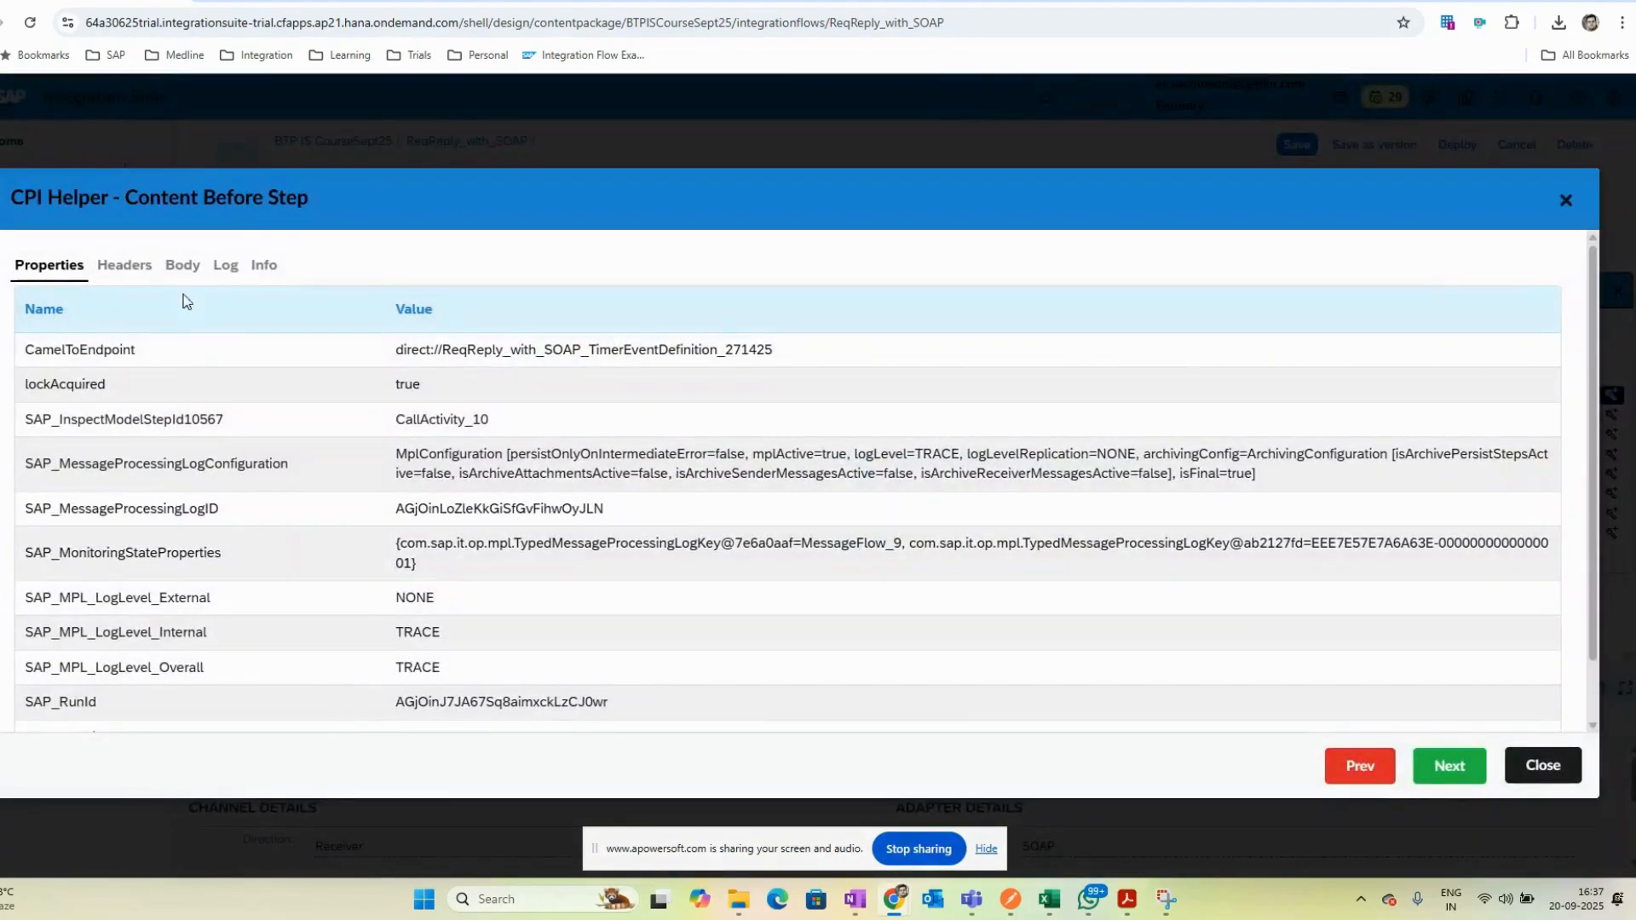
{"action": "left_click", "coordinate": [183, 265]}
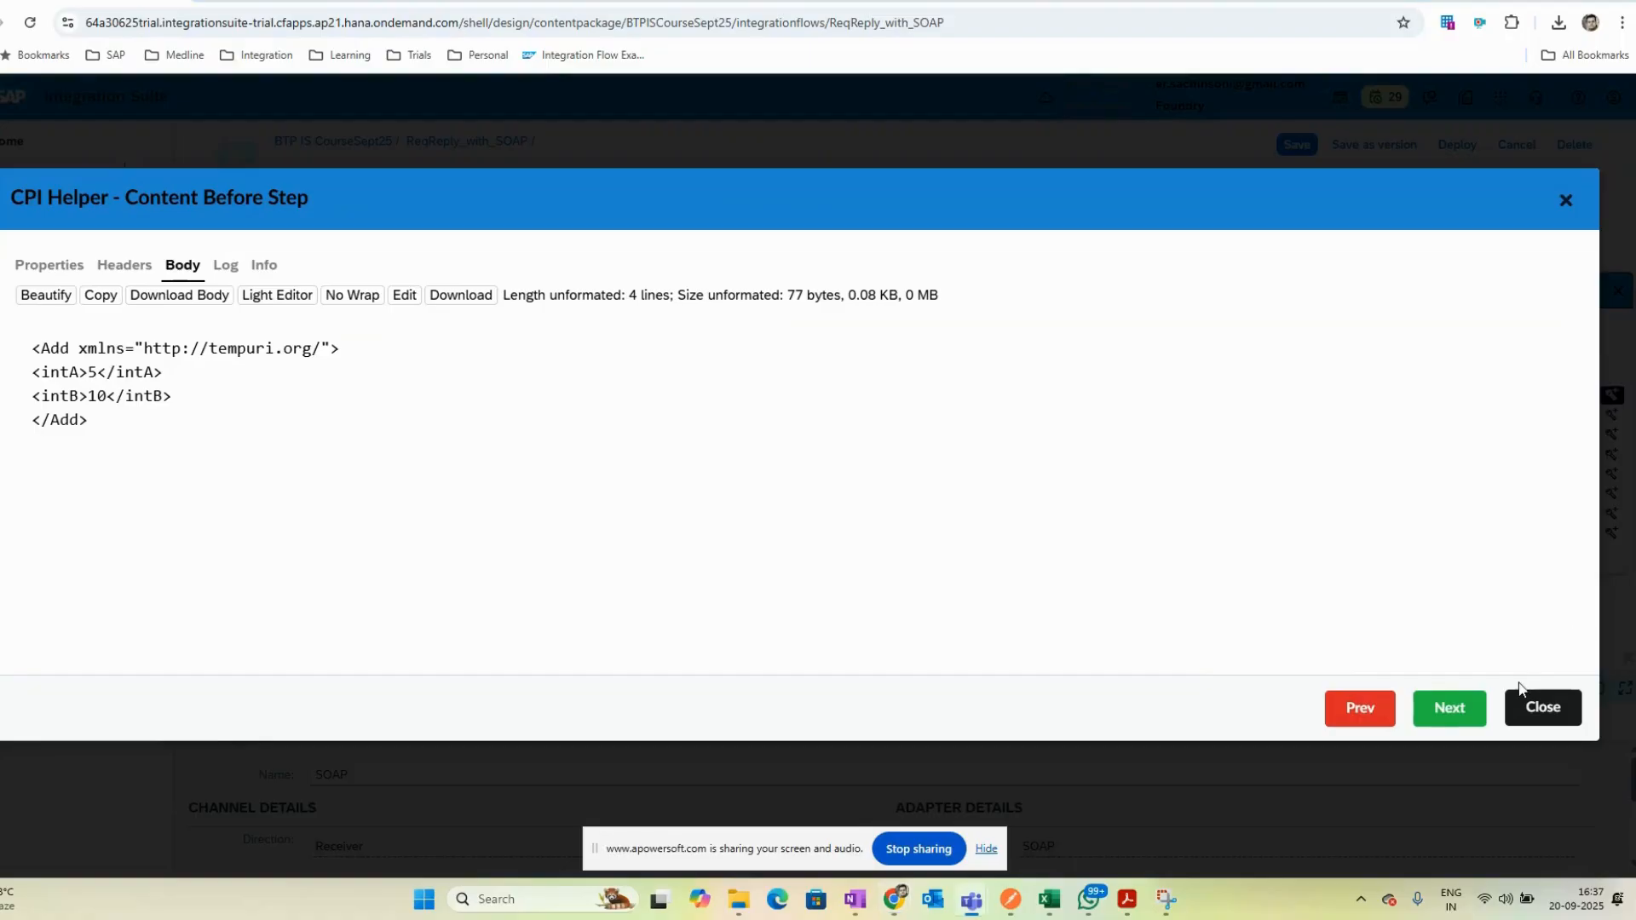
{"action": "left_click", "coordinate": [1566, 711]}
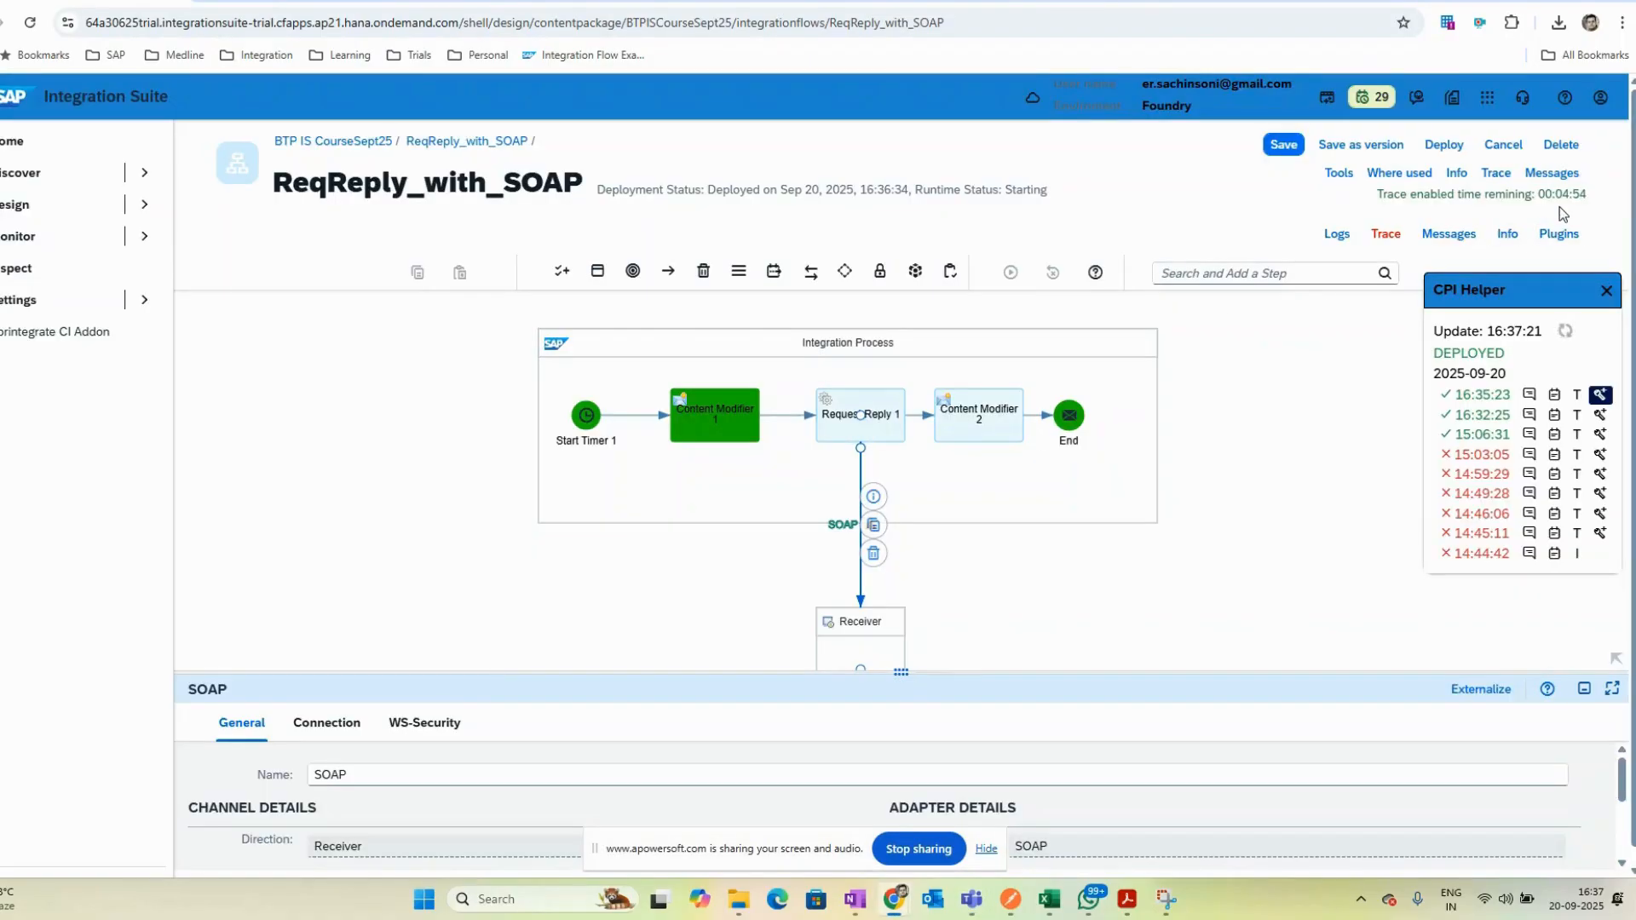
- Inspect the traced message body arriving at the End event, formatted with Beautify
{"action": "left_click", "coordinate": [1071, 415]}
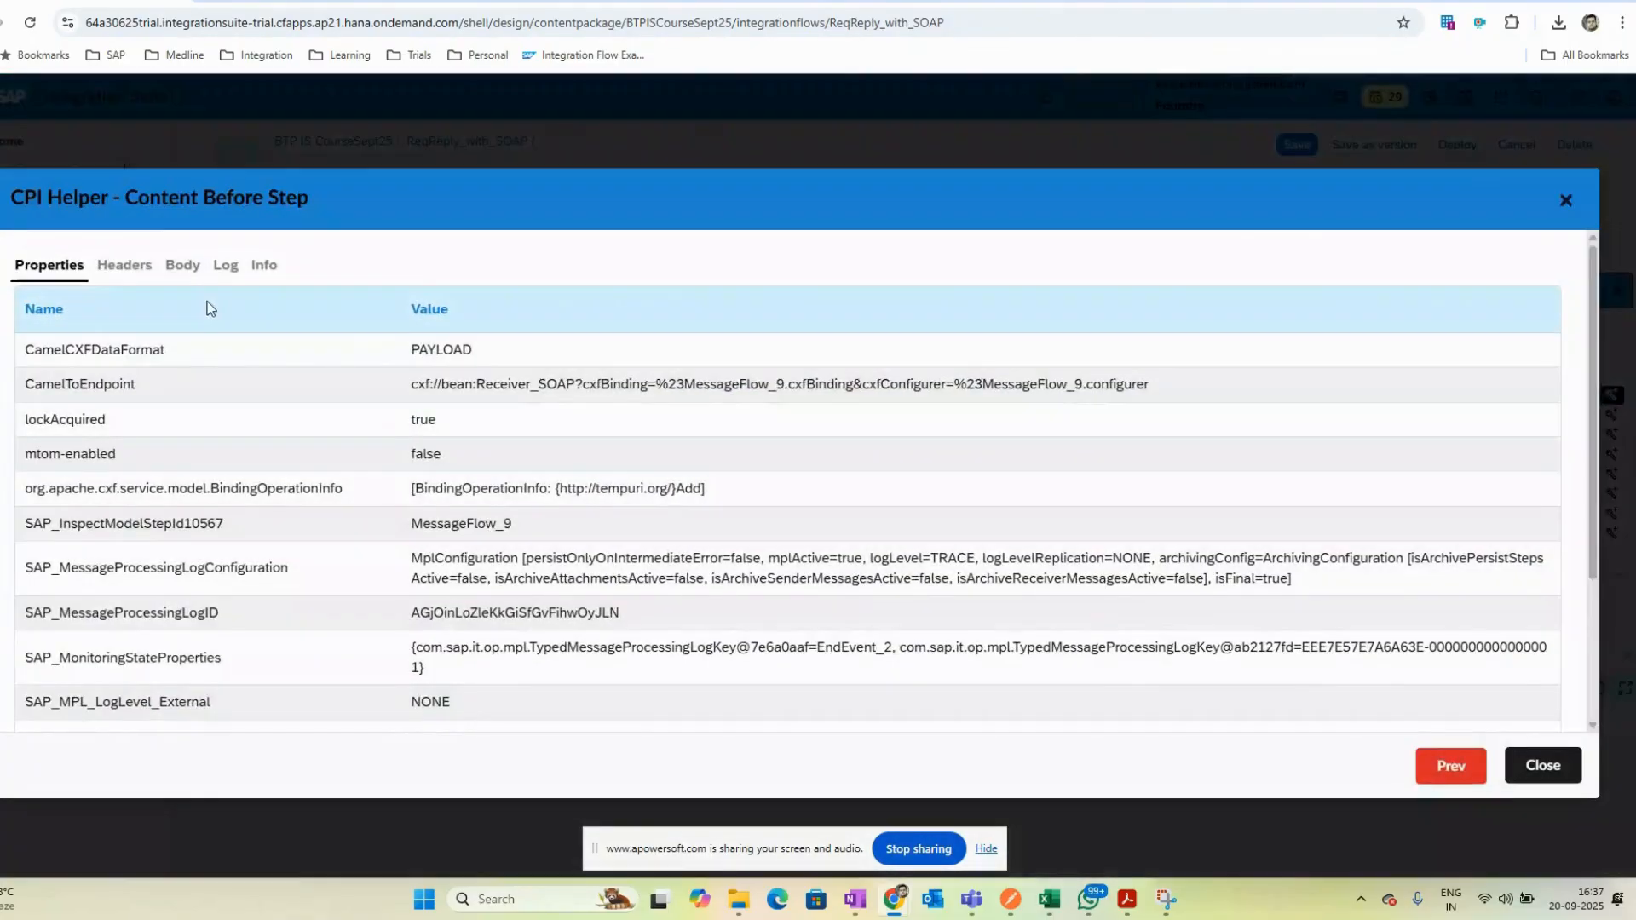
{"action": "left_click", "coordinate": [182, 265]}
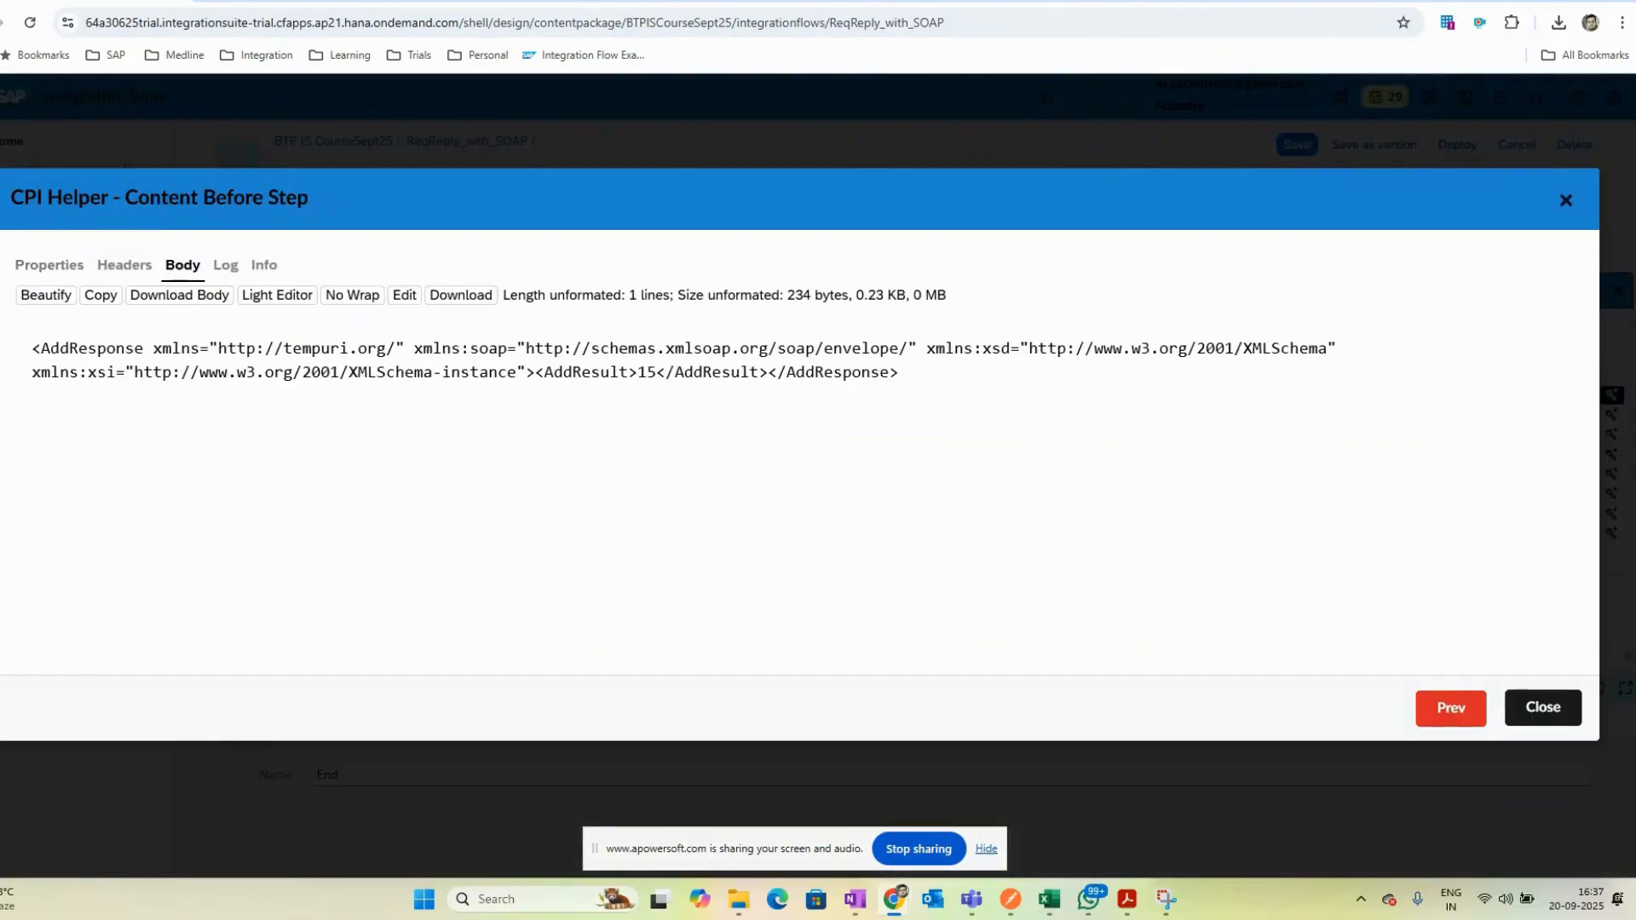
{"action": "left_click", "coordinate": [51, 296]}
{"action": "left_click", "coordinate": [250, 420]}
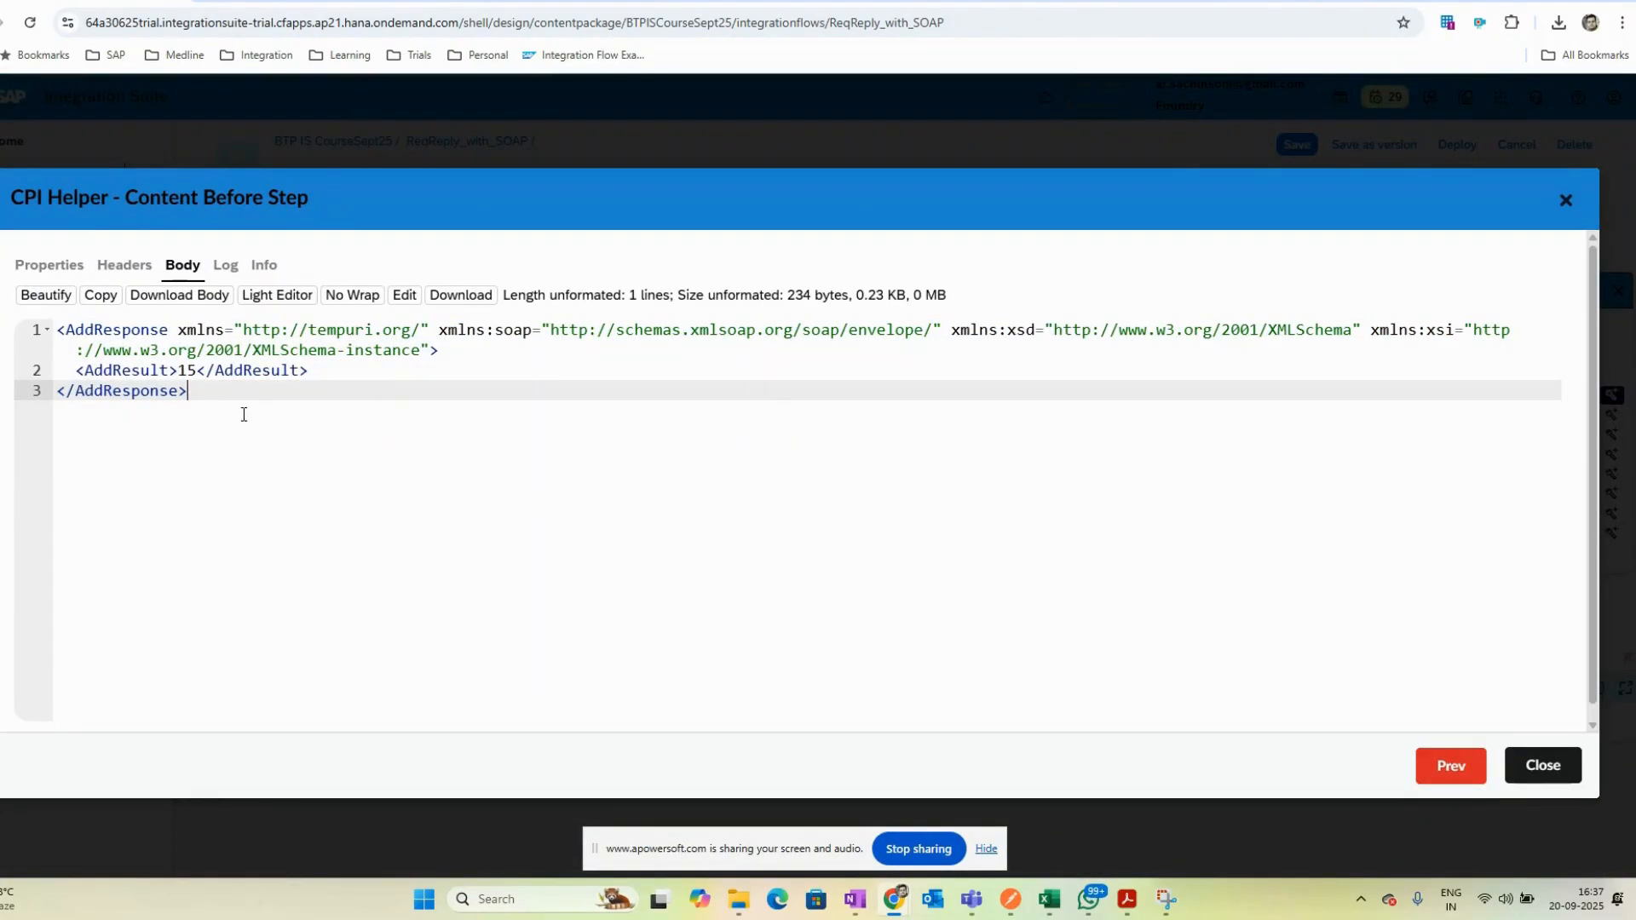
- Compare the traced AddResponse body with the SOAP 1.1 sample response on the dneonline calculator page
{"action": "key", "text": "ctrl+a"}
{"action": "left_click", "coordinate": [254, 403]}
{"action": "key", "text": "alt+Tab"}
{"action": "key", "text": "alt+Tab"}
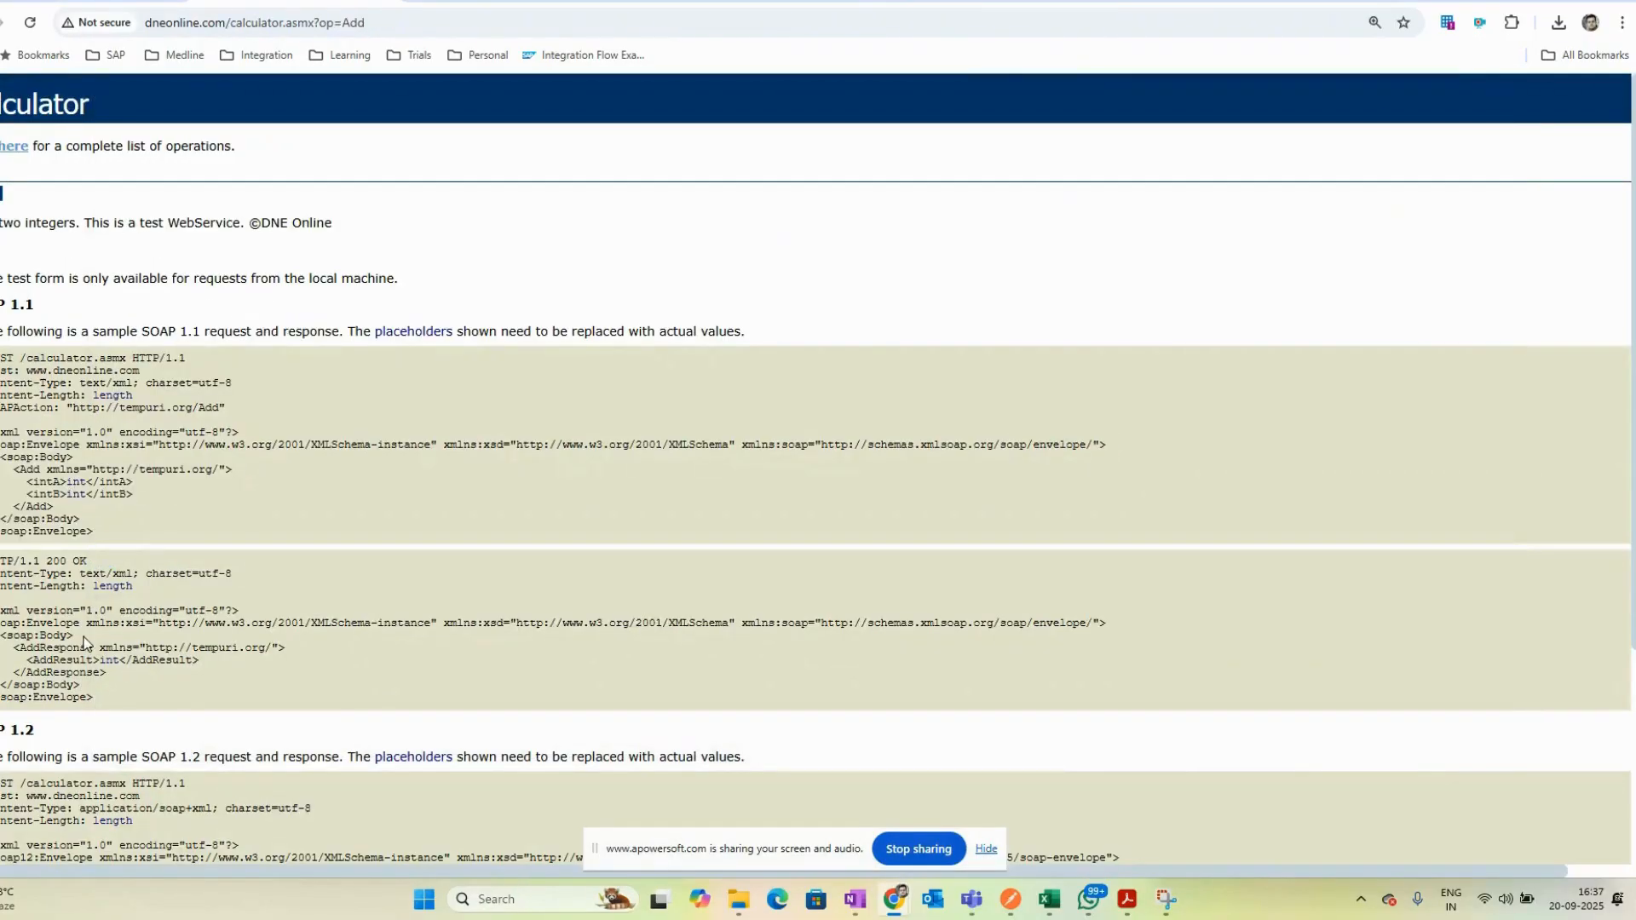
{"action": "scroll", "coordinate": [44, 639], "scroll_direction": "down", "scroll_amount": 1}
{"action": "left_click_drag", "start_coordinate": [82, 559], "coordinate": [145, 559]}
{"action": "left_click_drag", "start_coordinate": [6, 535], "coordinate": [845, 554]}
{"action": "left_click", "coordinate": [840, 558]}
{"action": "key", "text": "ctrl+shift+Tab"}
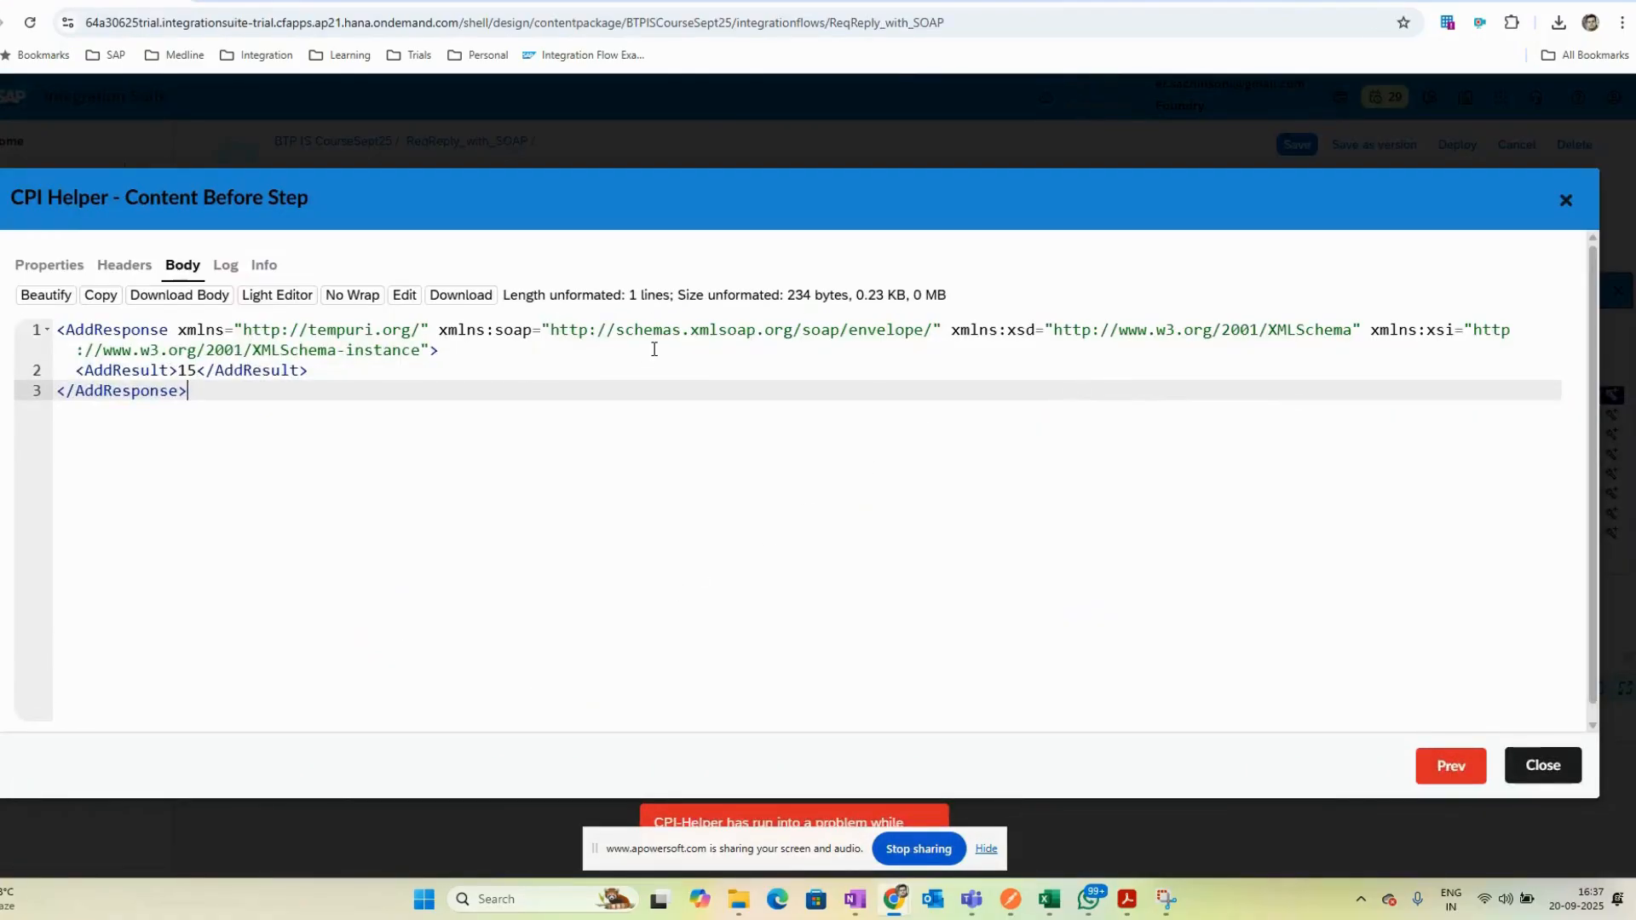
{"action": "left_click", "coordinate": [1540, 764]}
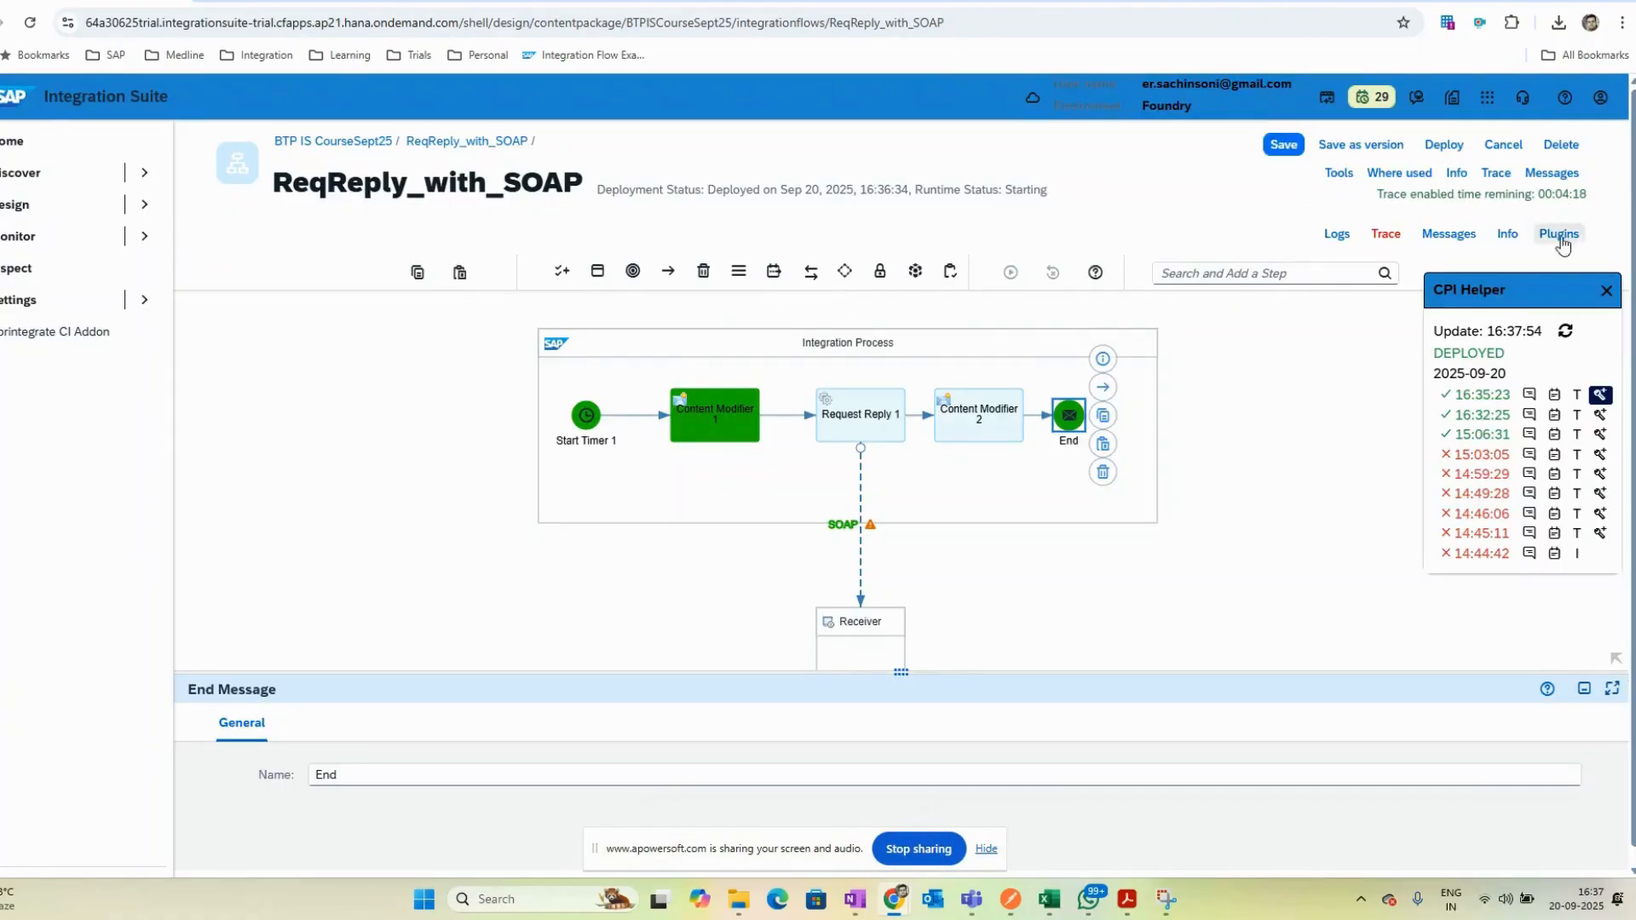
- Review the SOAP receiver channel warning listed in the integration flow's problems
{"action": "left_click", "coordinate": [1607, 293]}
{"action": "left_click", "coordinate": [861, 515]}
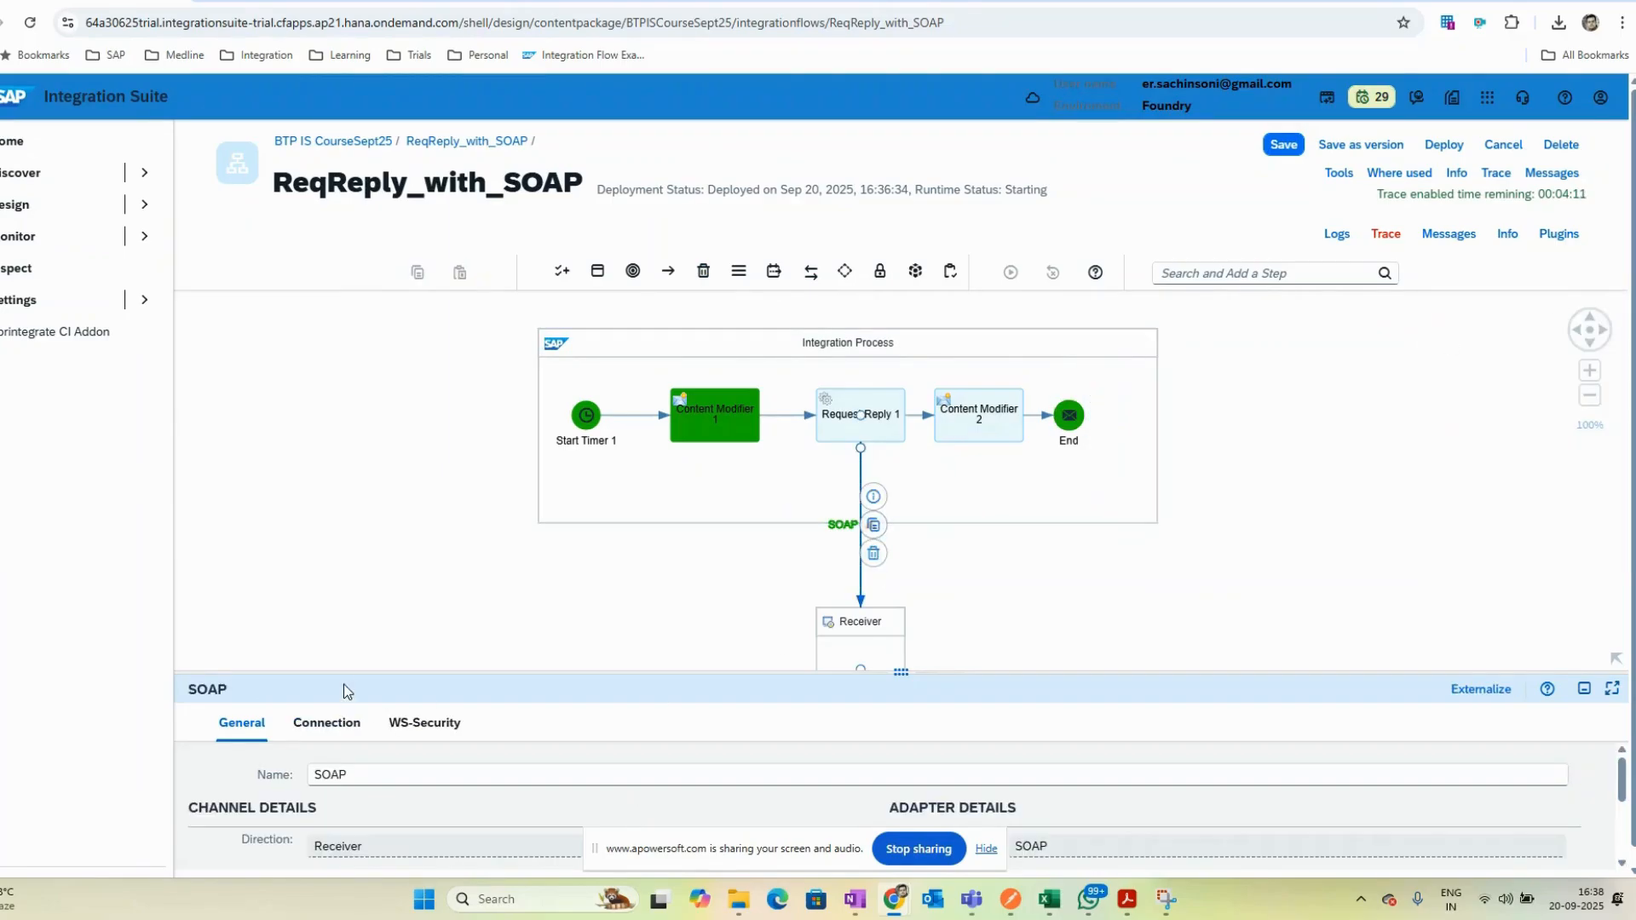
{"action": "left_click_drag", "start_coordinate": [363, 673], "coordinate": [384, 476]}
{"action": "left_click", "coordinate": [1220, 445]}
{"action": "left_click", "coordinate": [809, 528]}
{"action": "left_click", "coordinate": [888, 529]}
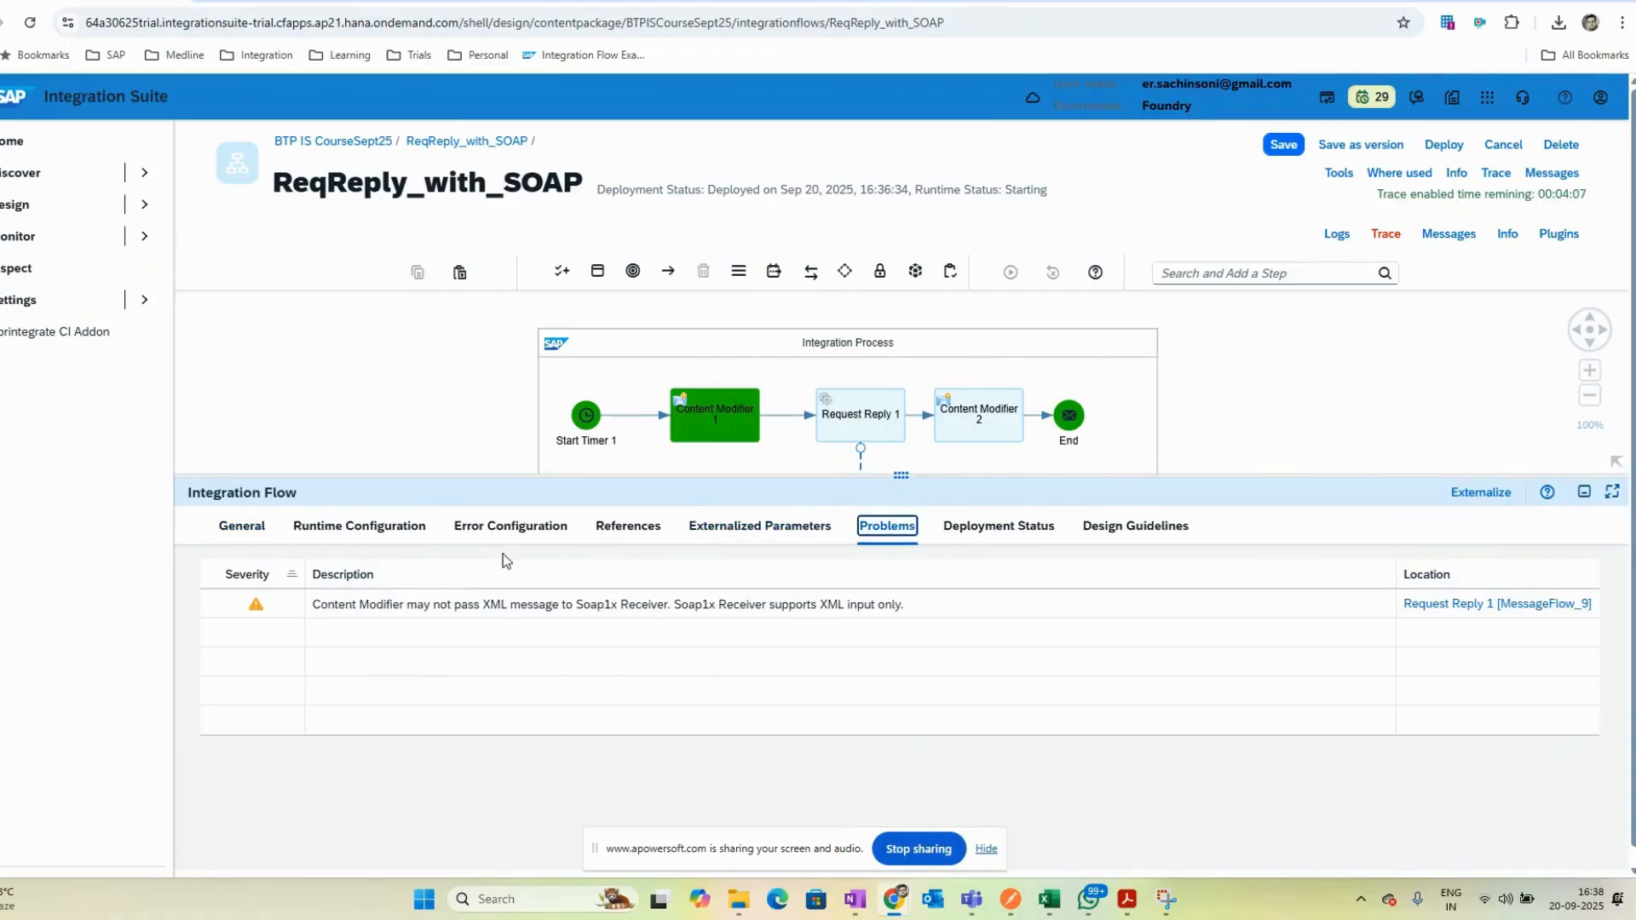
{"action": "left_click_drag", "start_coordinate": [482, 476], "coordinate": [482, 524]}
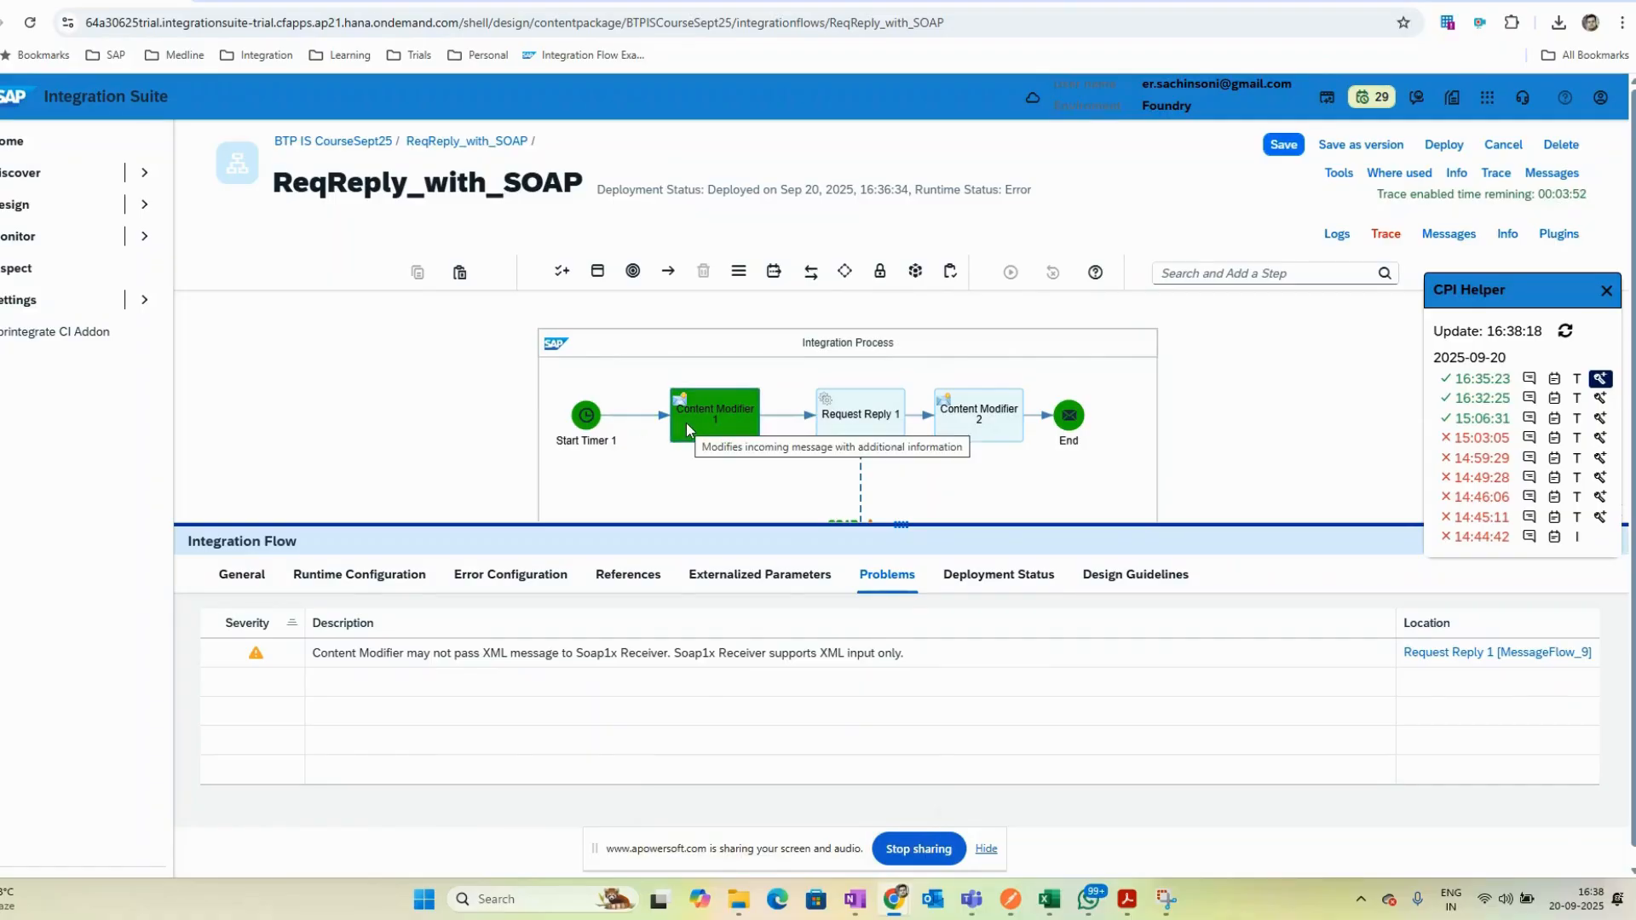
- Examine Content Modifier 1's message body and the Soap1x receiver warning text in the problems list
{"action": "left_click", "coordinate": [1600, 378]}
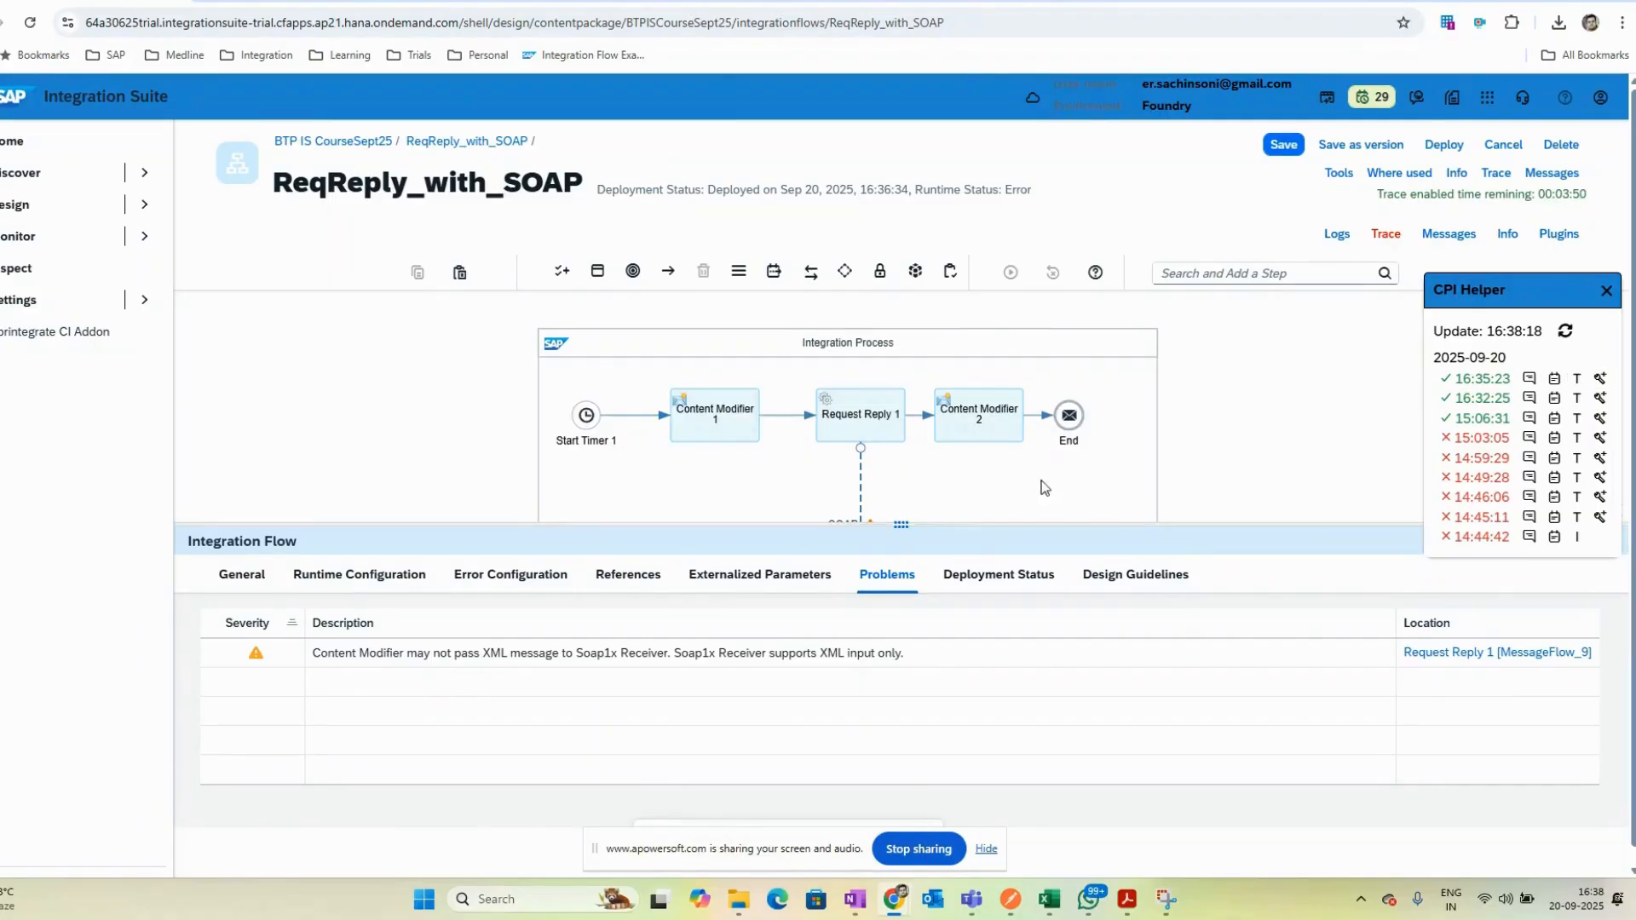
{"action": "left_click", "coordinate": [734, 426]}
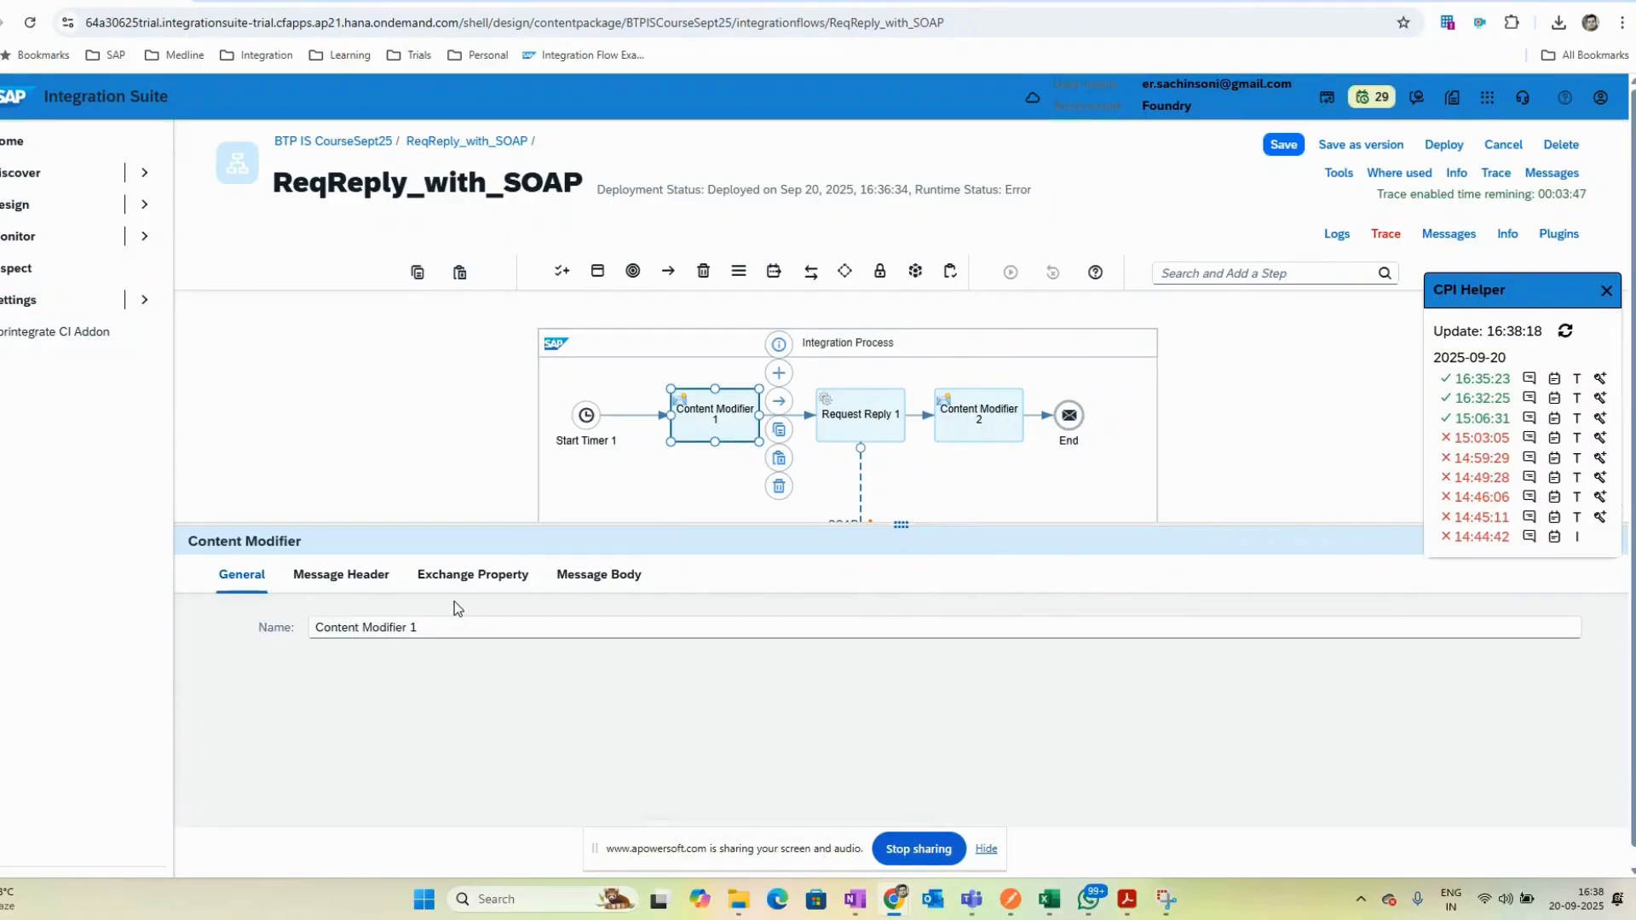
{"action": "left_click", "coordinate": [1249, 452]}
{"action": "left_click", "coordinate": [898, 579]}
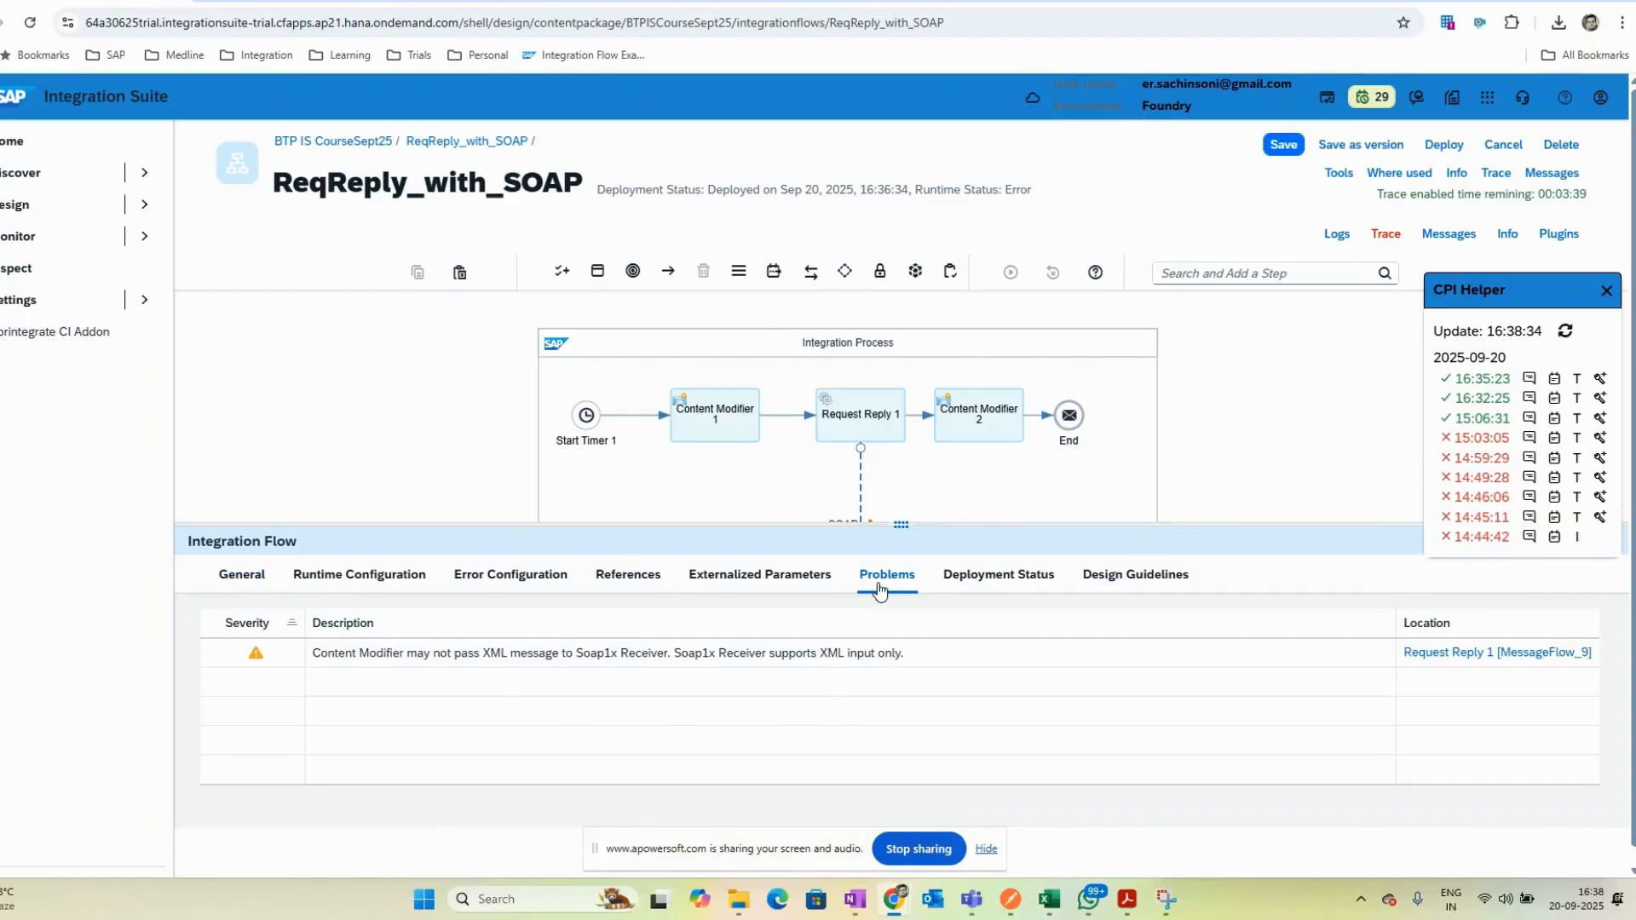
{"action": "left_click", "coordinate": [722, 416]}
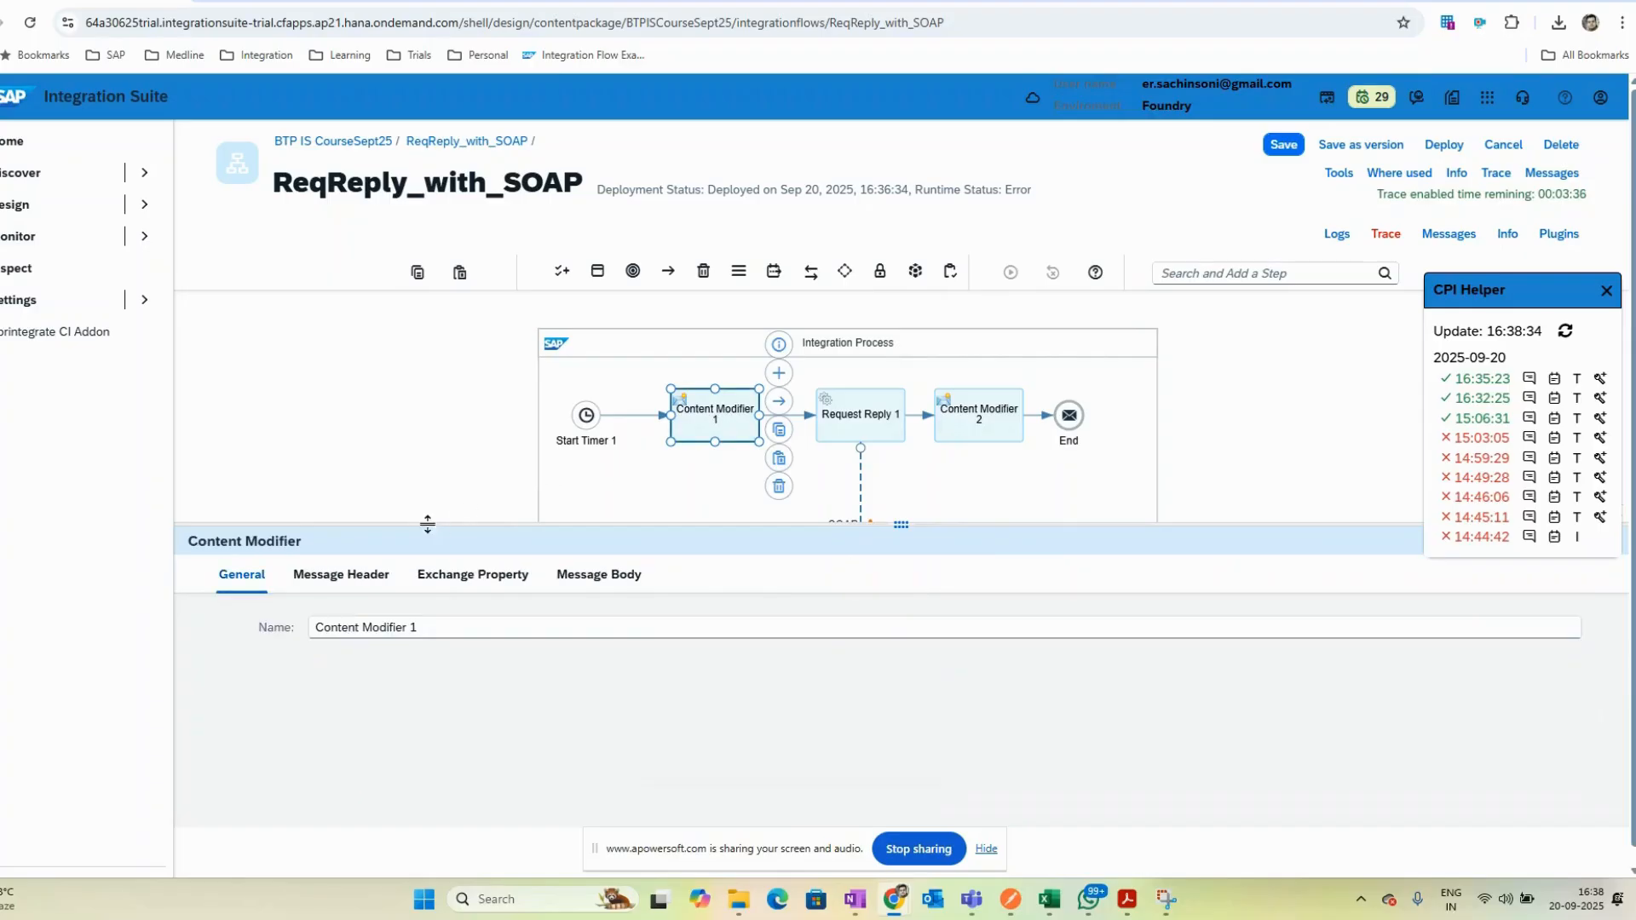
{"action": "left_click", "coordinate": [588, 576]}
{"action": "left_click_drag", "start_coordinate": [508, 721], "coordinate": [238, 619]}
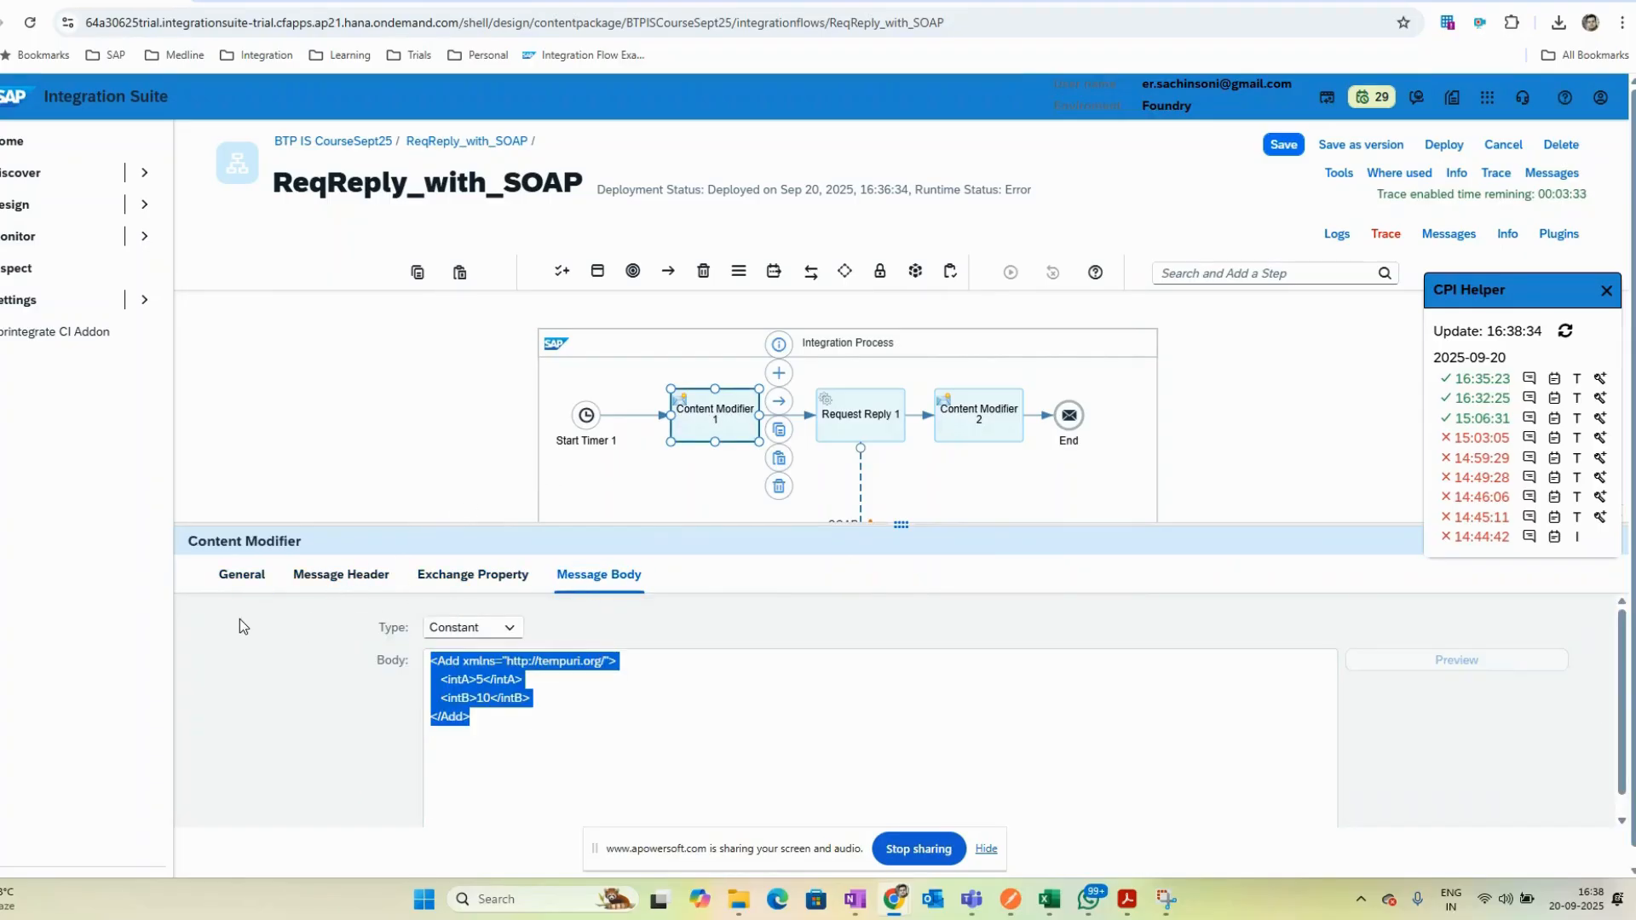
{"action": "left_click", "coordinate": [418, 401]}
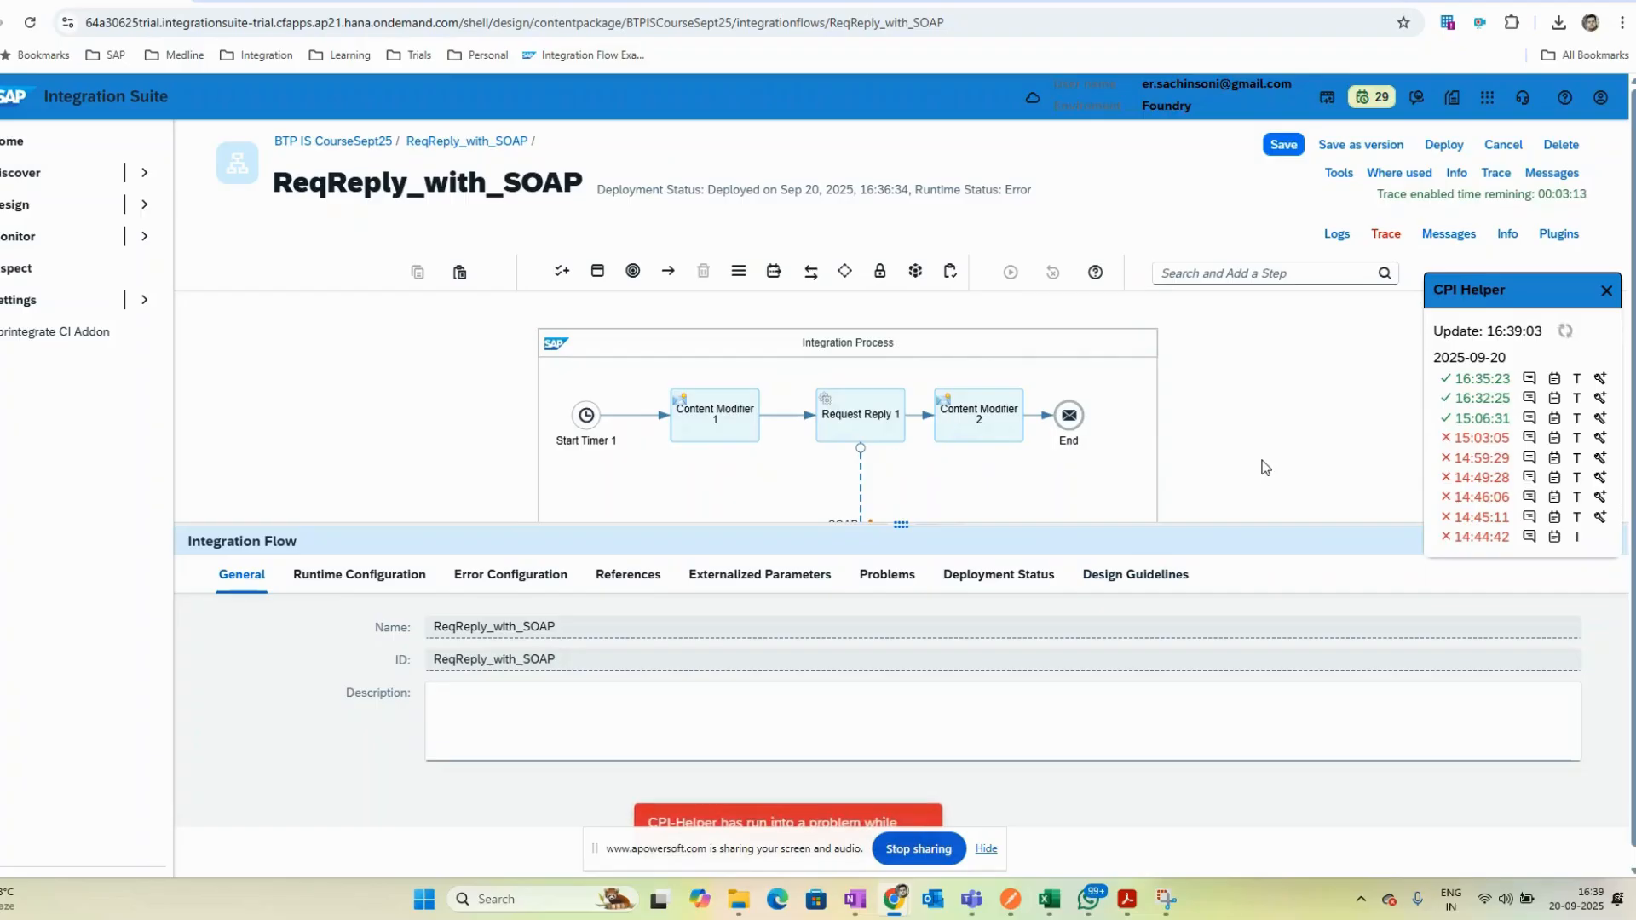
{"action": "left_click", "coordinate": [718, 424]}
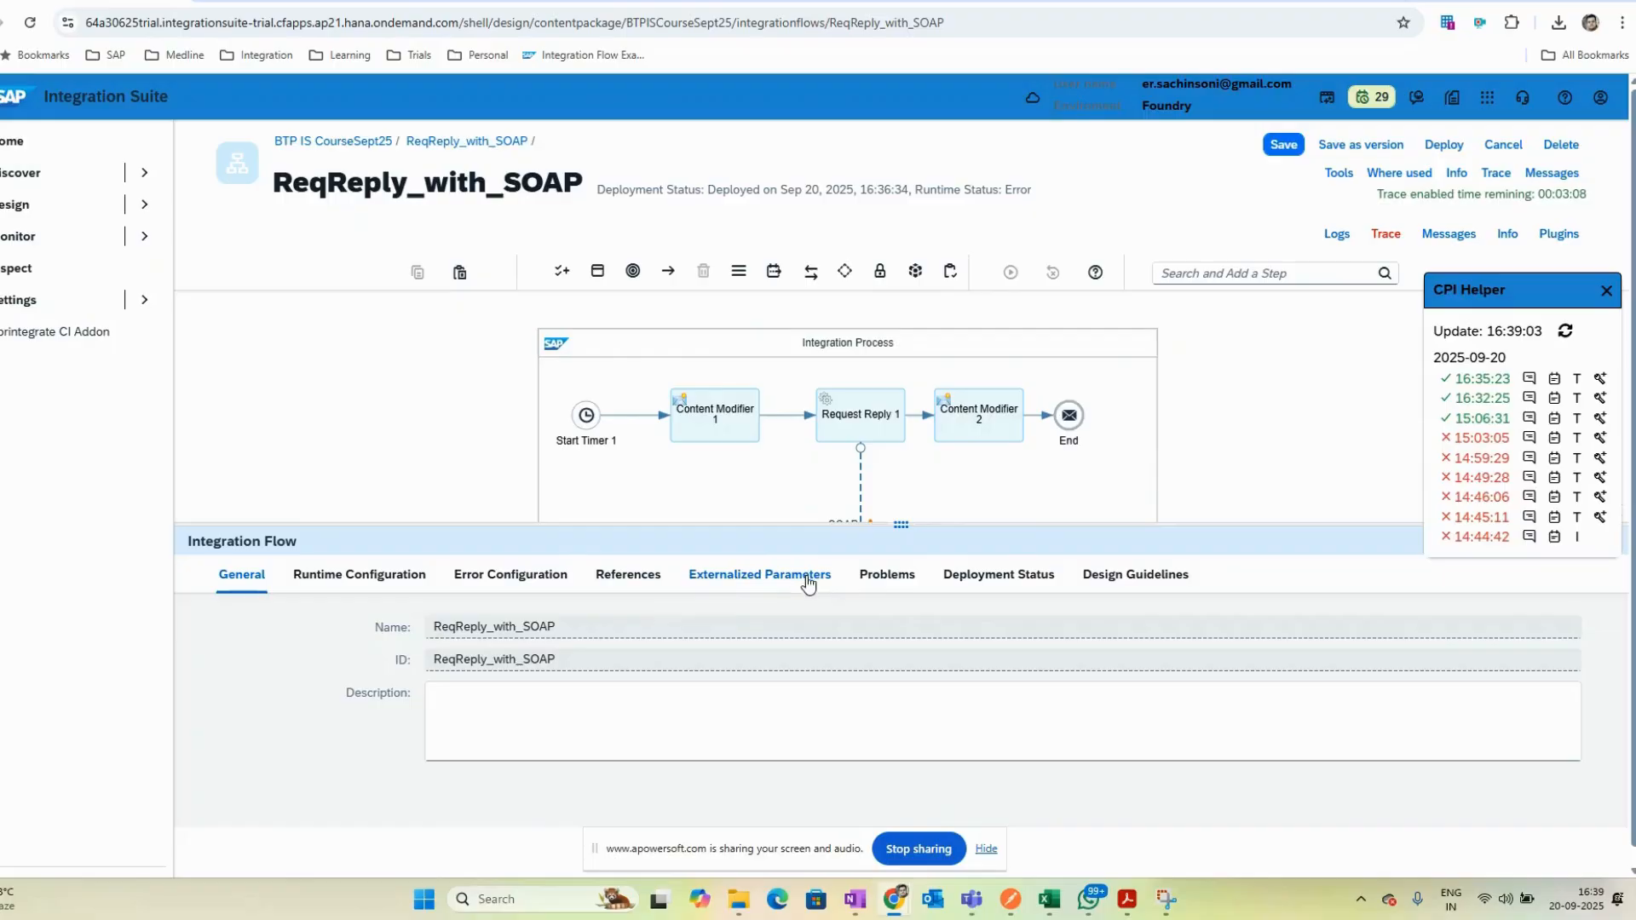
{"action": "left_click", "coordinate": [886, 576]}
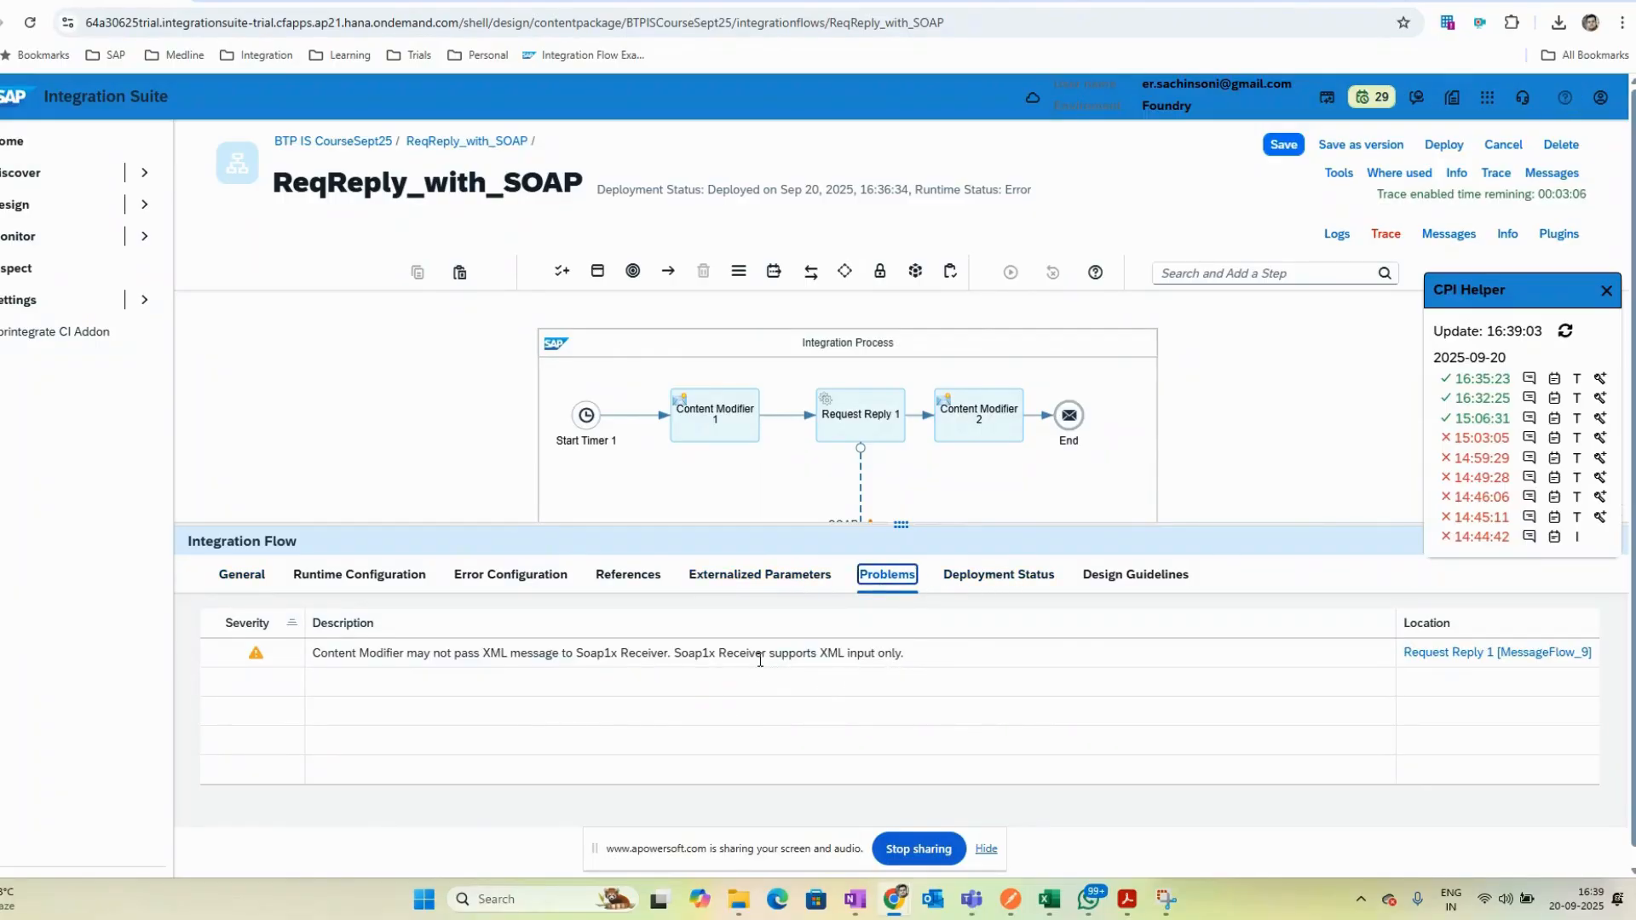
{"action": "left_click_drag", "start_coordinate": [693, 654], "coordinate": [915, 653]}
- Delete Content Modifier 2 and move the End event next to Request Reply 1
{"action": "left_click_drag", "start_coordinate": [1110, 523], "coordinate": [1148, 761]}
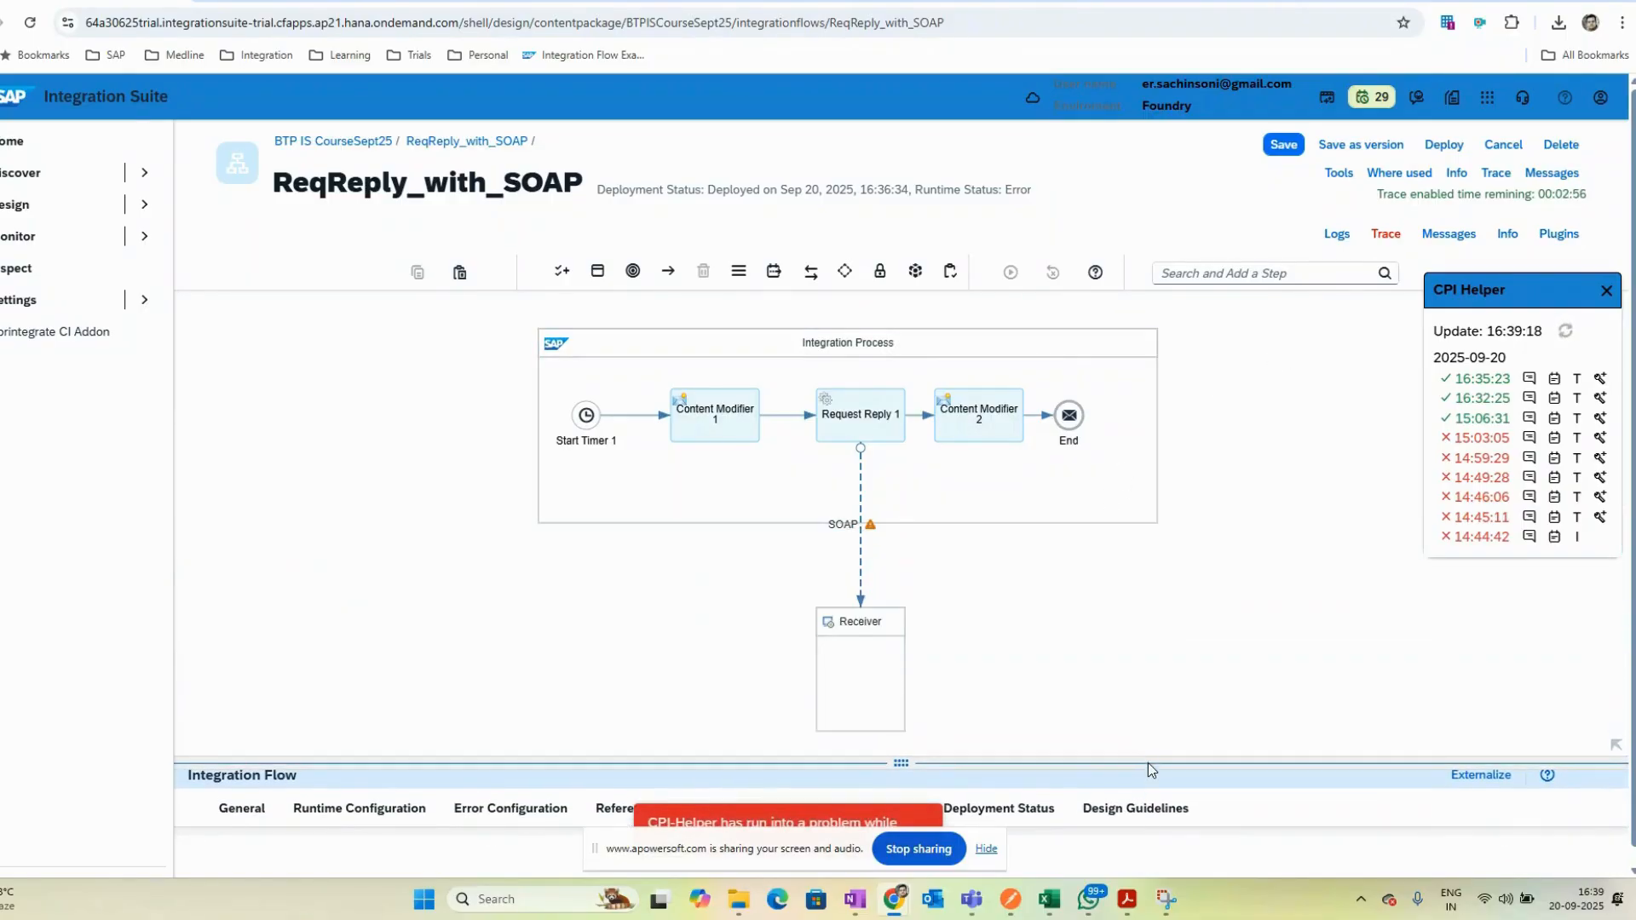
{"action": "left_click", "coordinate": [986, 430]}
{"action": "left_click", "coordinate": [1061, 505]}
{"action": "left_click", "coordinate": [1069, 415]}
{"action": "left_click_drag", "start_coordinate": [1069, 415], "coordinate": [1006, 415]}
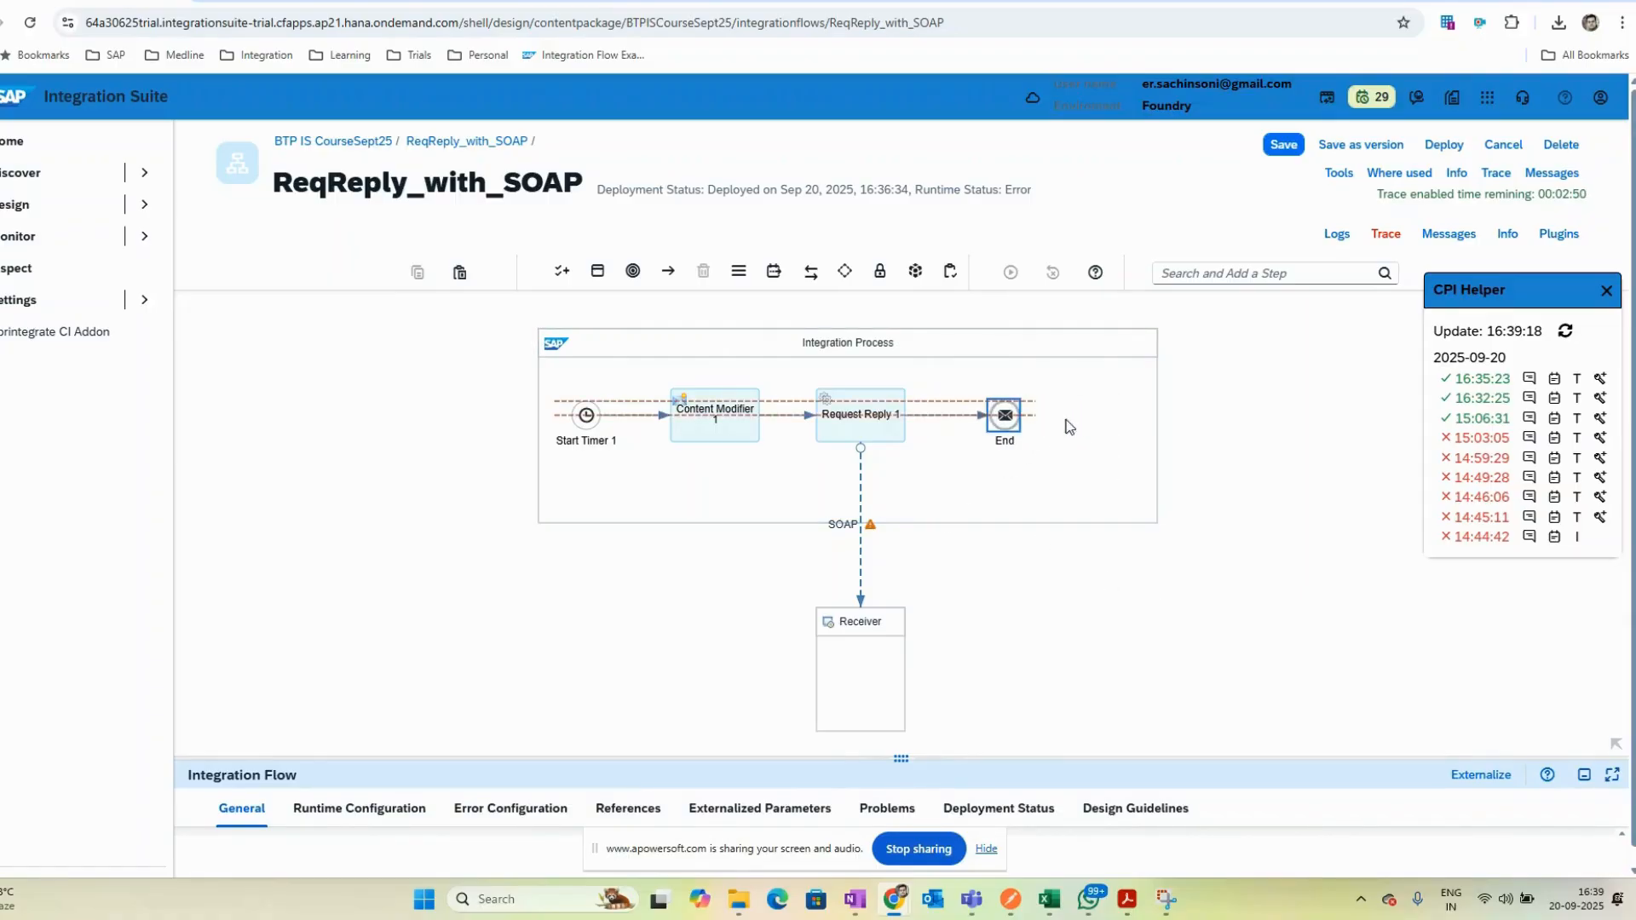
- Shrink the Integration Process pool to fit the remaining steps
{"action": "left_click", "coordinate": [1163, 449]}
{"action": "left_click", "coordinate": [1148, 518]}
{"action": "left_click_drag", "start_coordinate": [1156, 426], "coordinate": [1059, 423]}
{"action": "left_click", "coordinate": [1077, 639]}
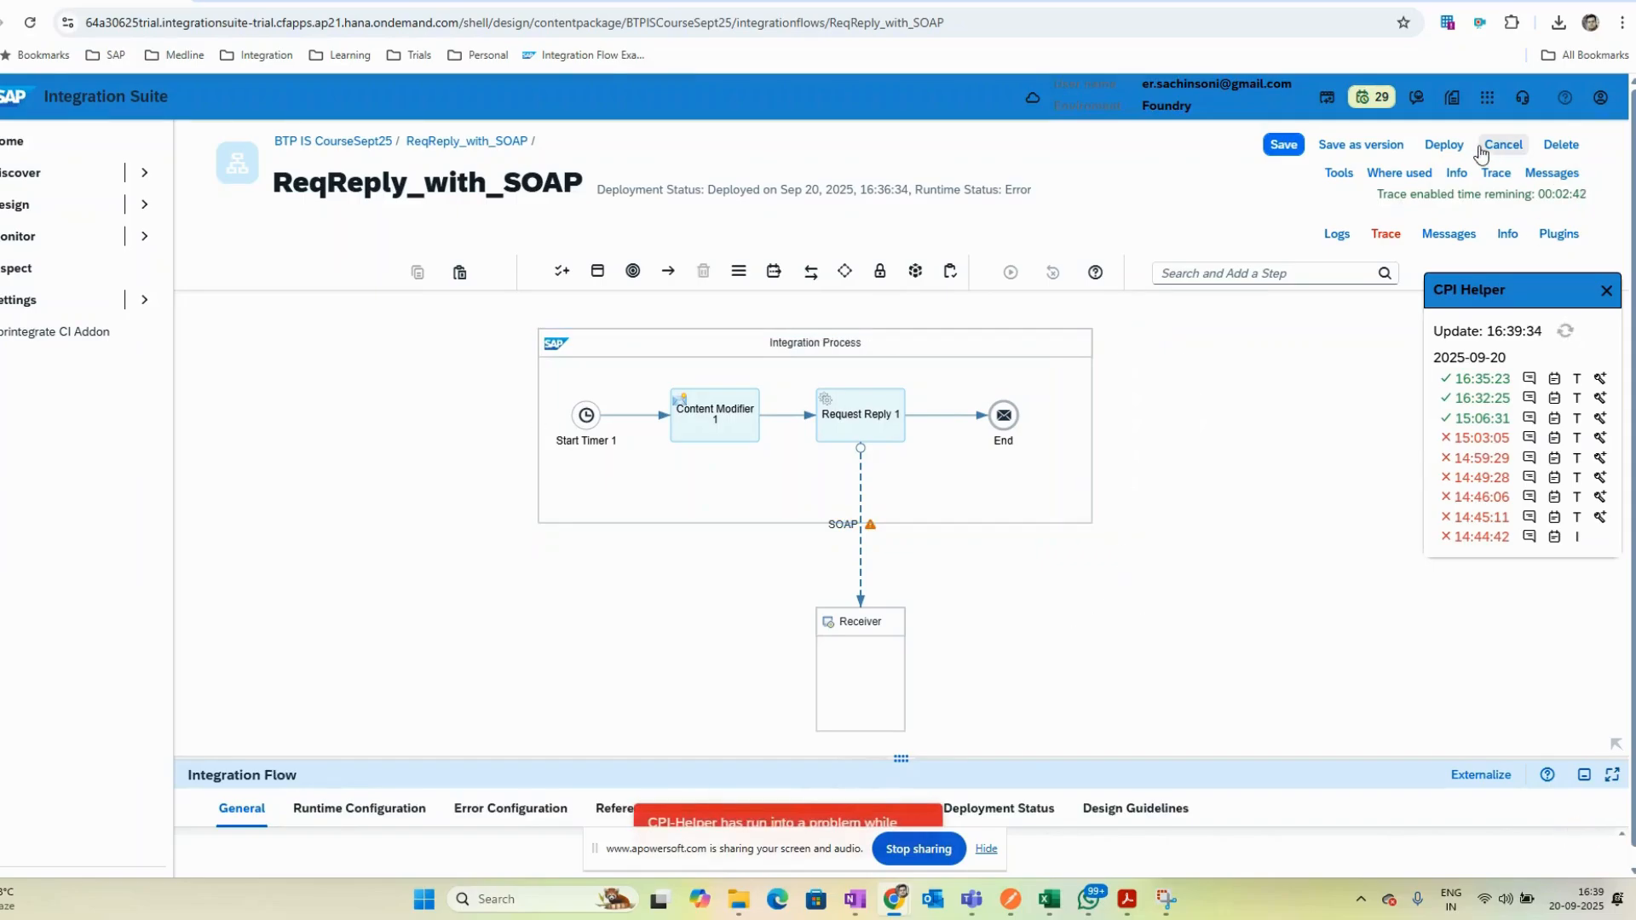
- Deploy the updated ReqReply_with_SOAP integration flow
{"action": "left_click", "coordinate": [1466, 147]}
{"action": "left_click", "coordinate": [890, 544]}
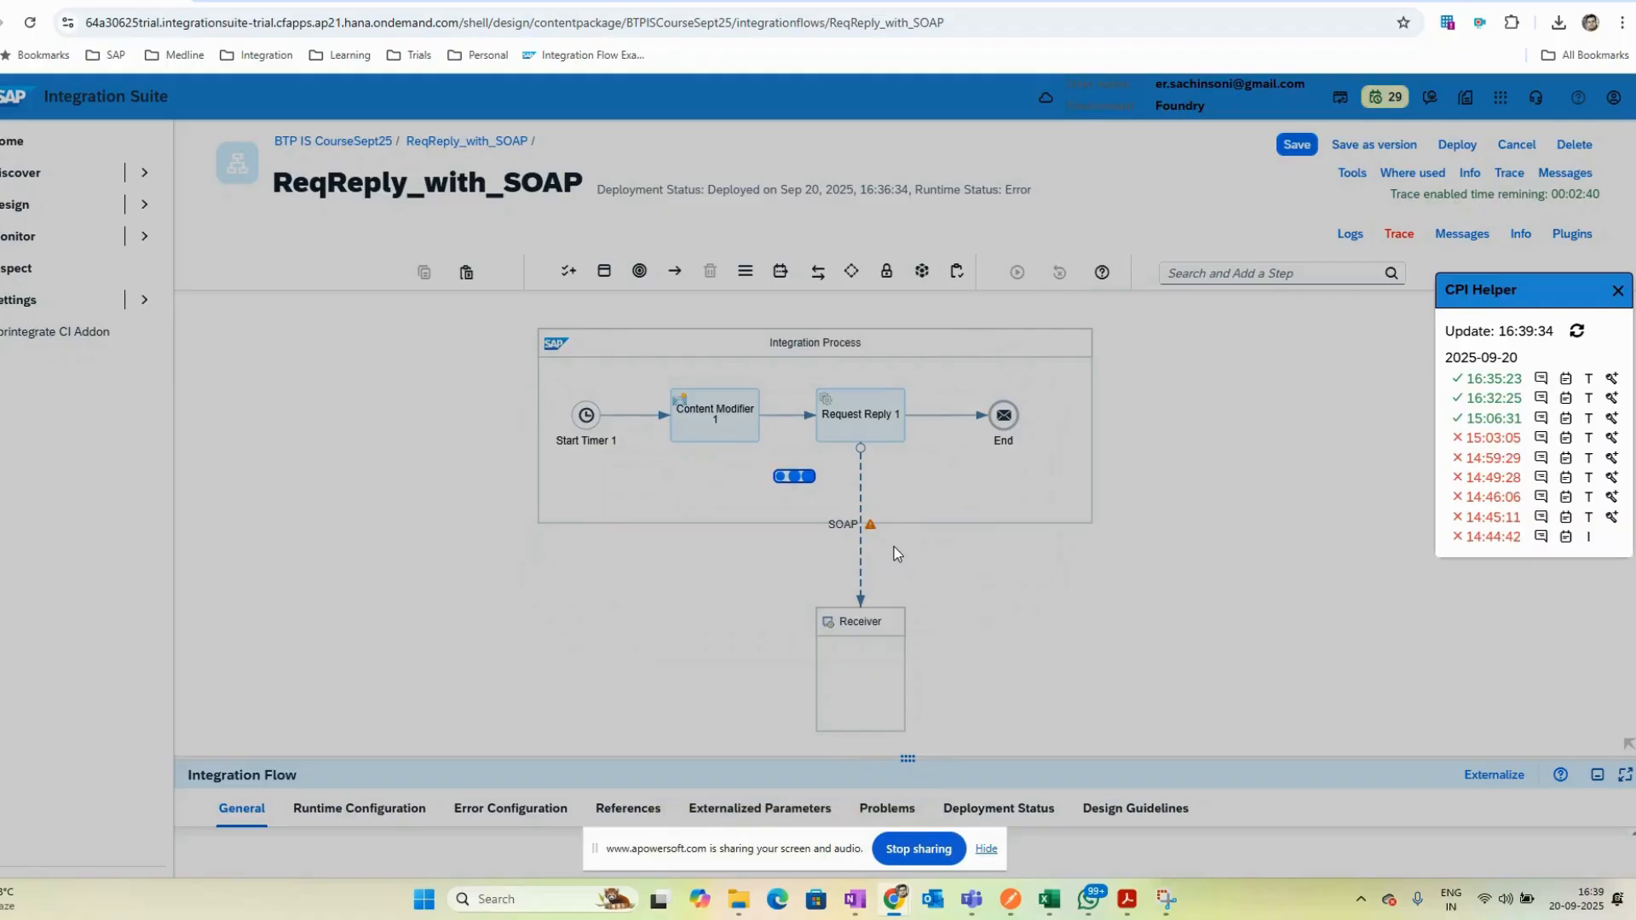
{"action": "left_click", "coordinate": [898, 515]}
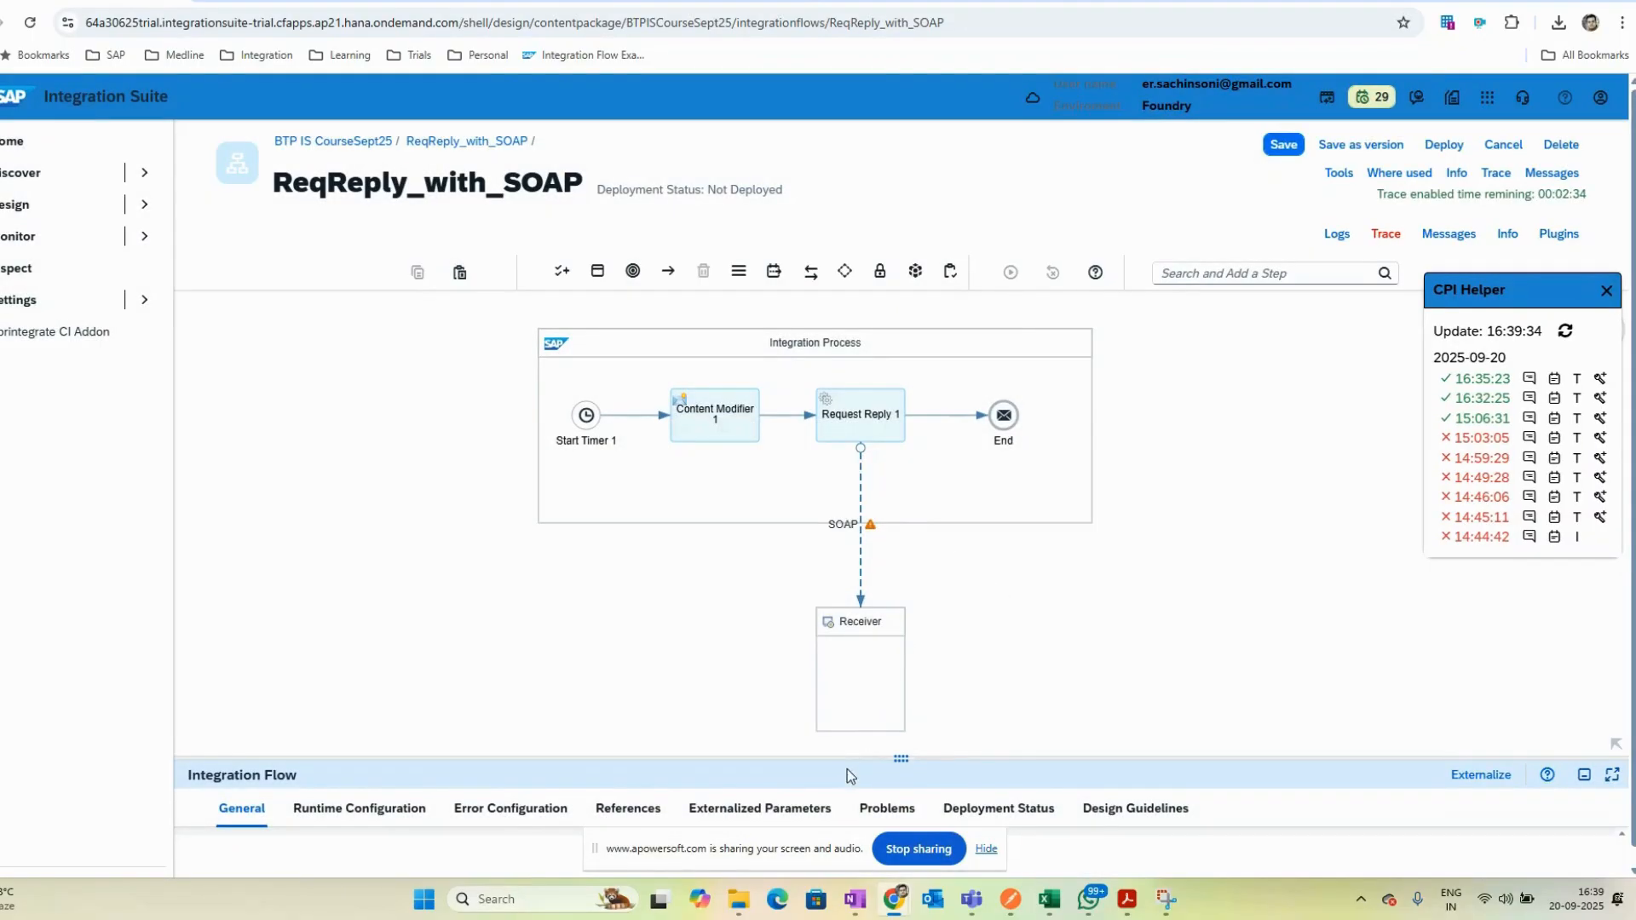
{"action": "left_click_drag", "start_coordinate": [898, 760], "coordinate": [900, 654]}
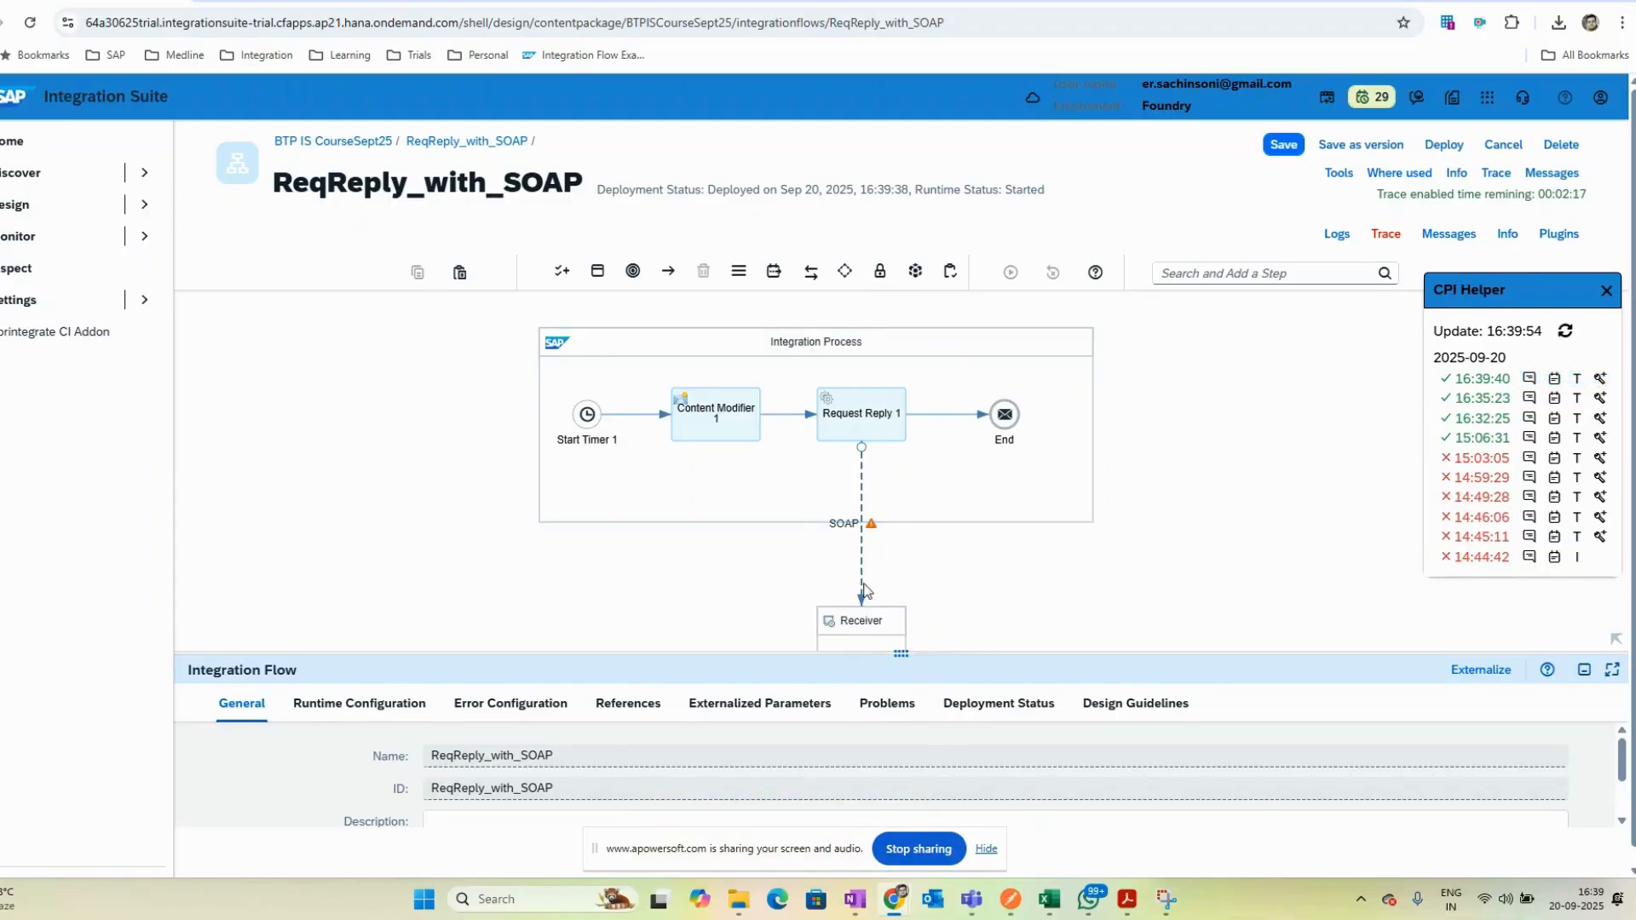
- Inspect the new run's traced content before the End event and before Content Modifier 1
{"action": "left_click", "coordinate": [1578, 398]}
{"action": "left_click", "coordinate": [1016, 414]}
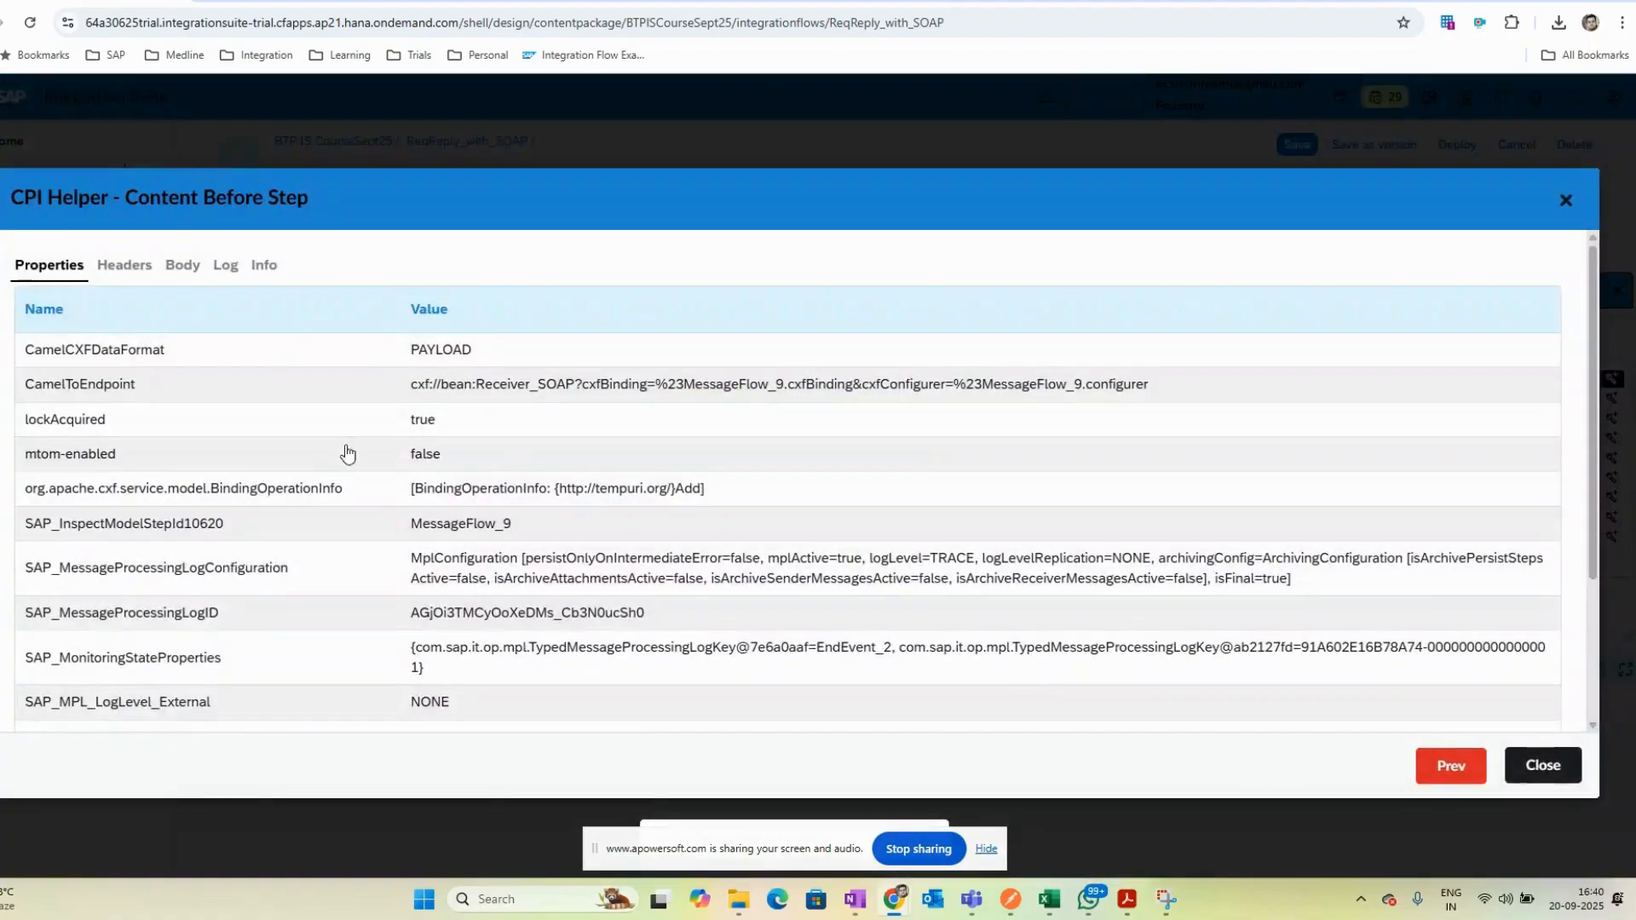
{"action": "left_click", "coordinate": [192, 269]}
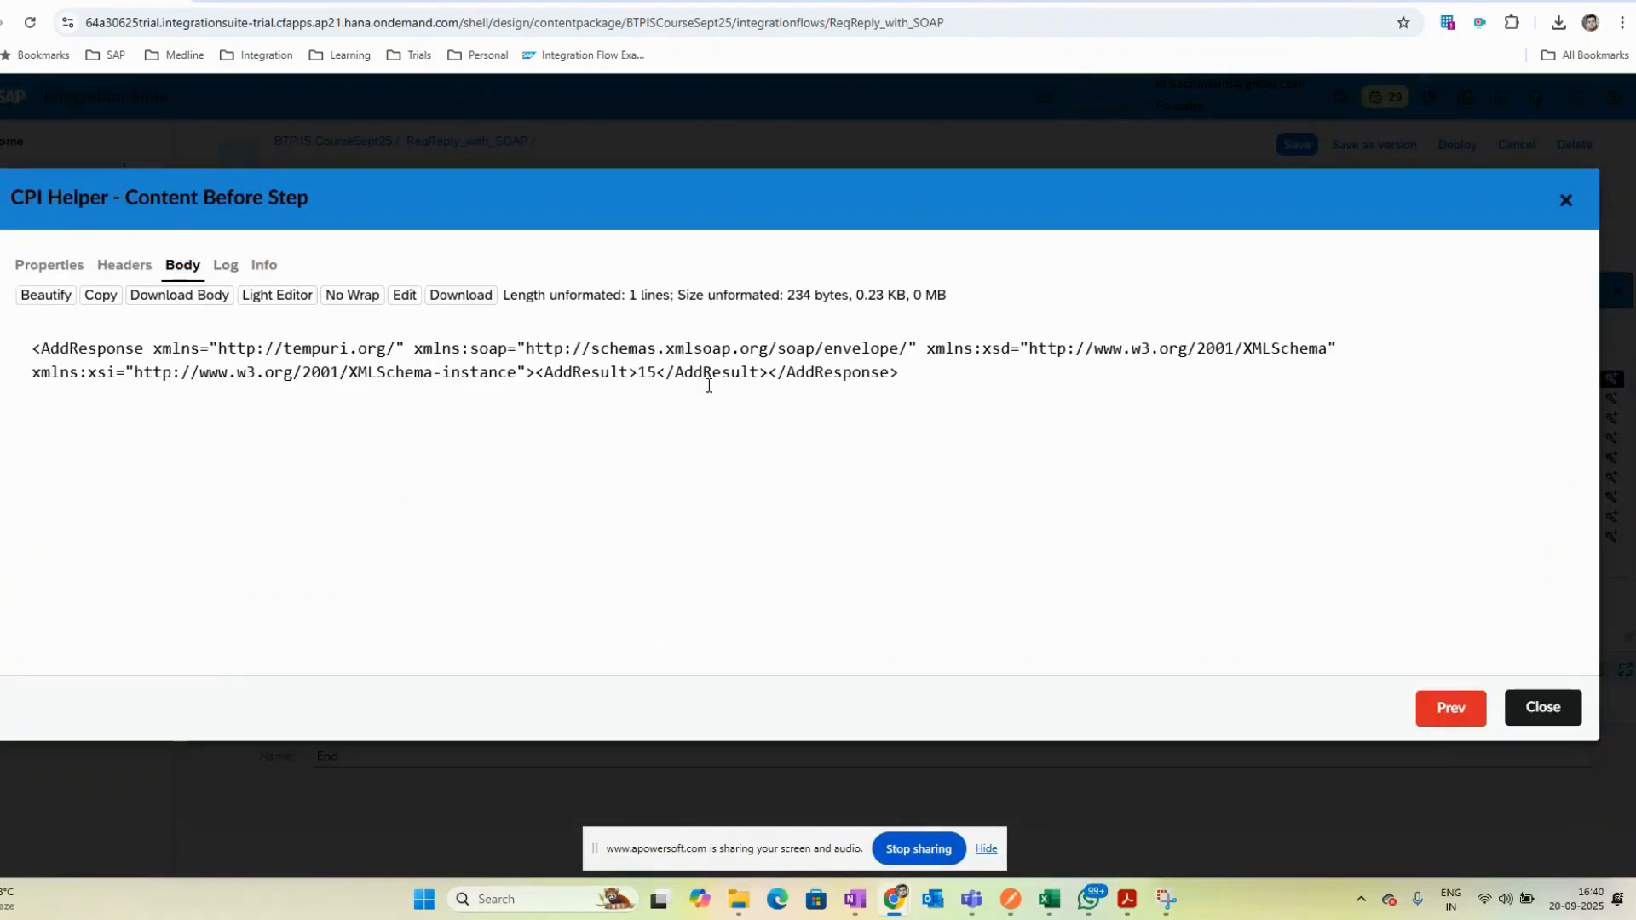
{"action": "left_click", "coordinate": [1538, 714]}
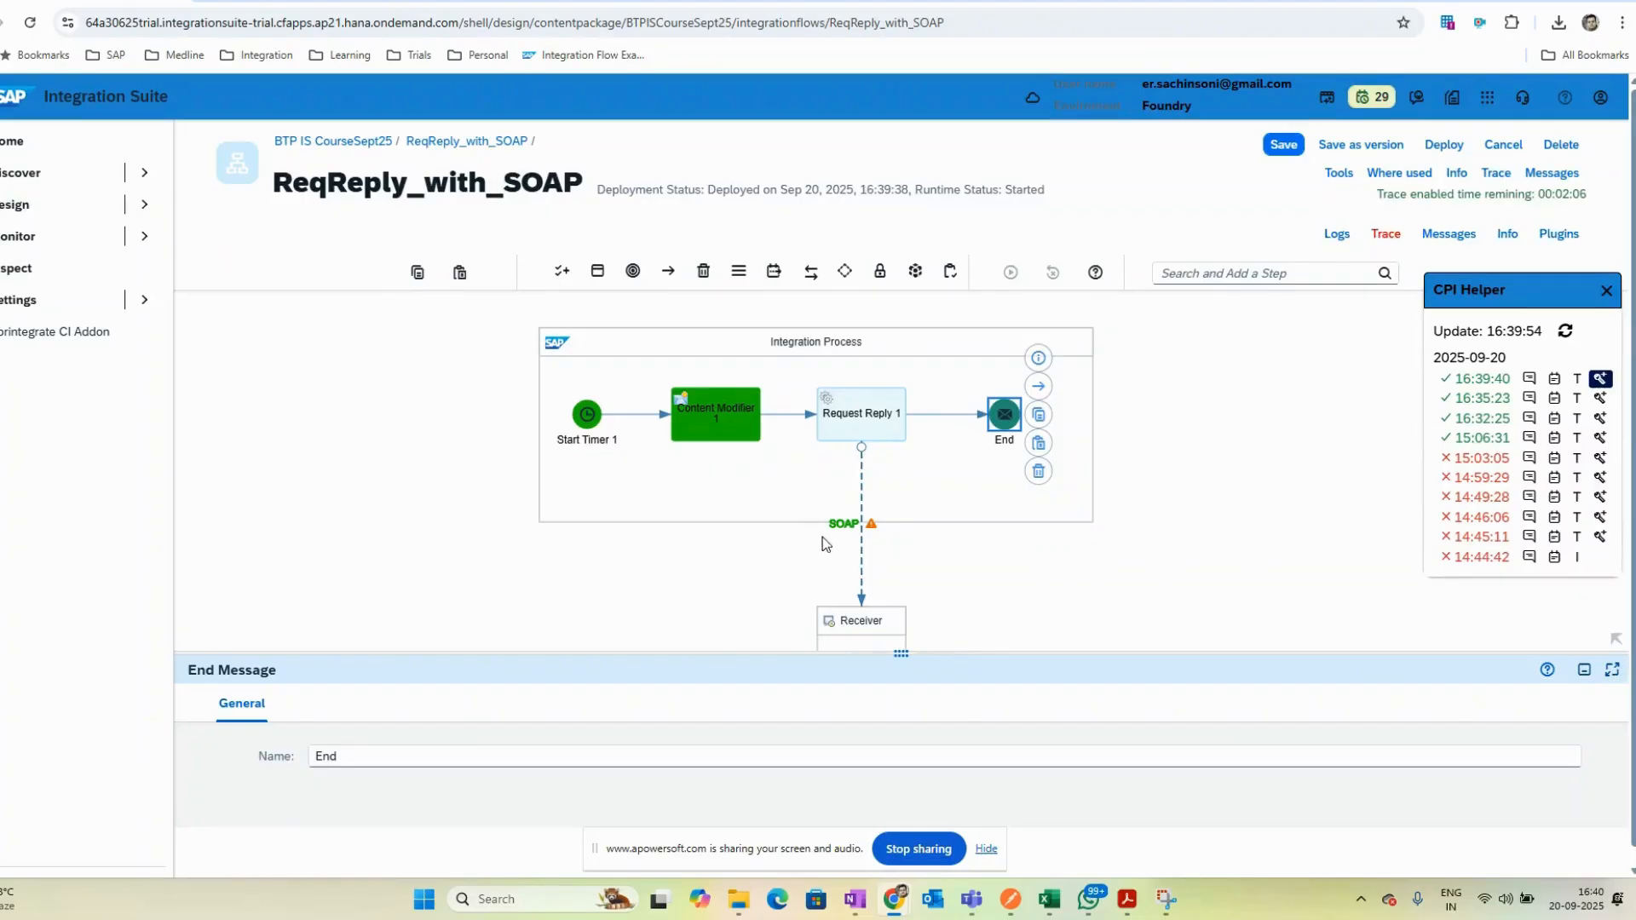
{"action": "left_click", "coordinate": [738, 407]}
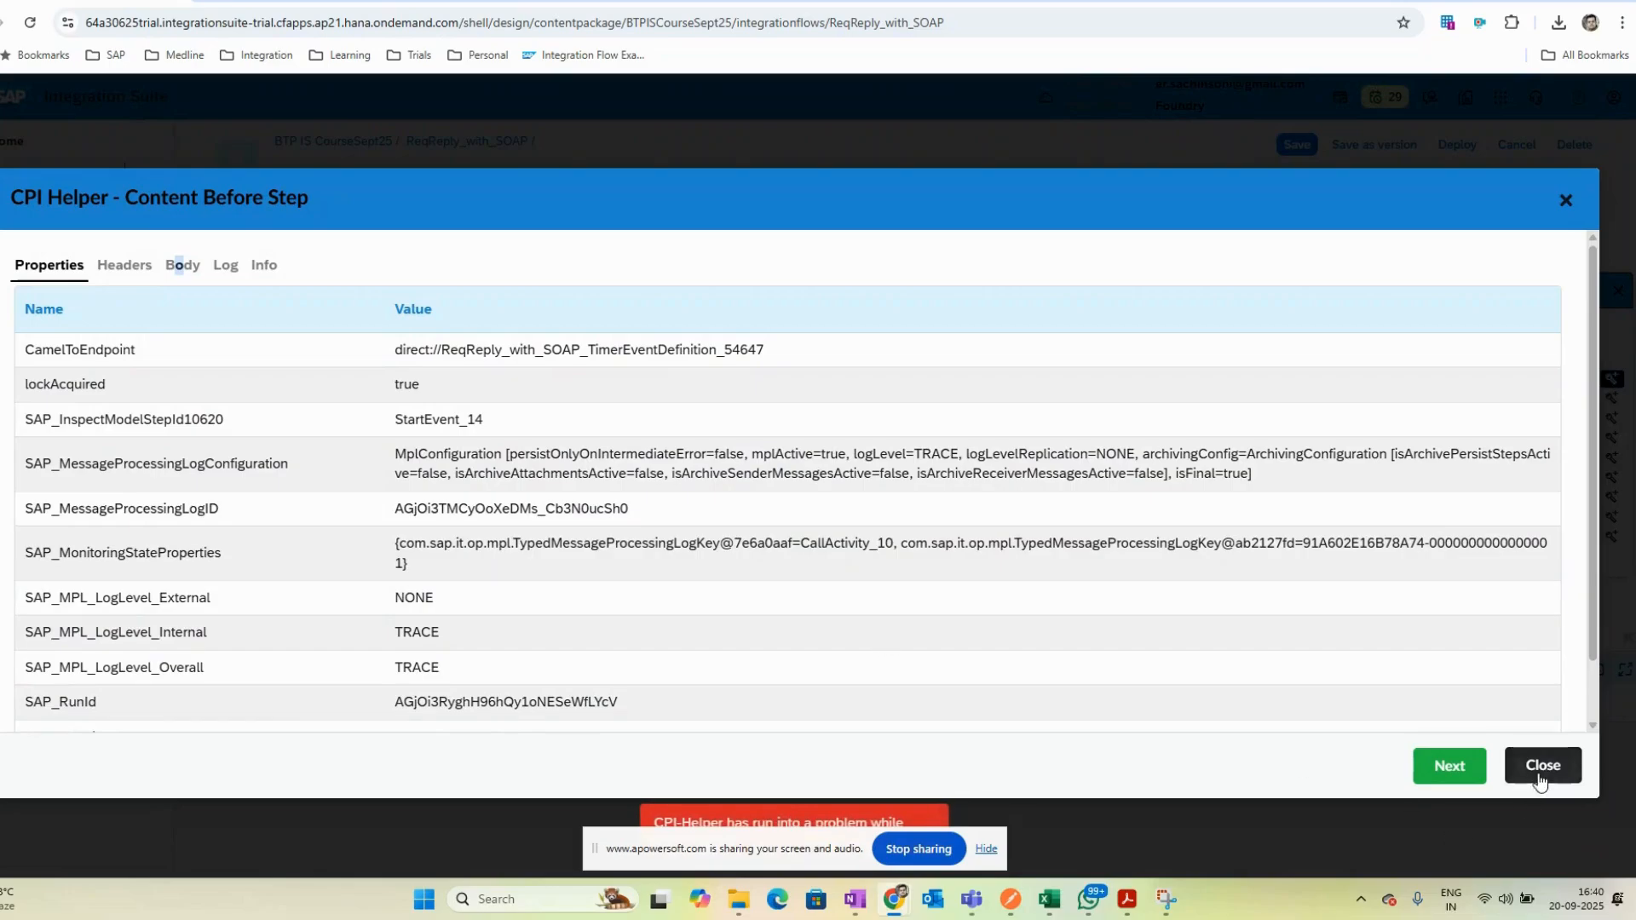
{"action": "left_click", "coordinate": [1541, 764]}
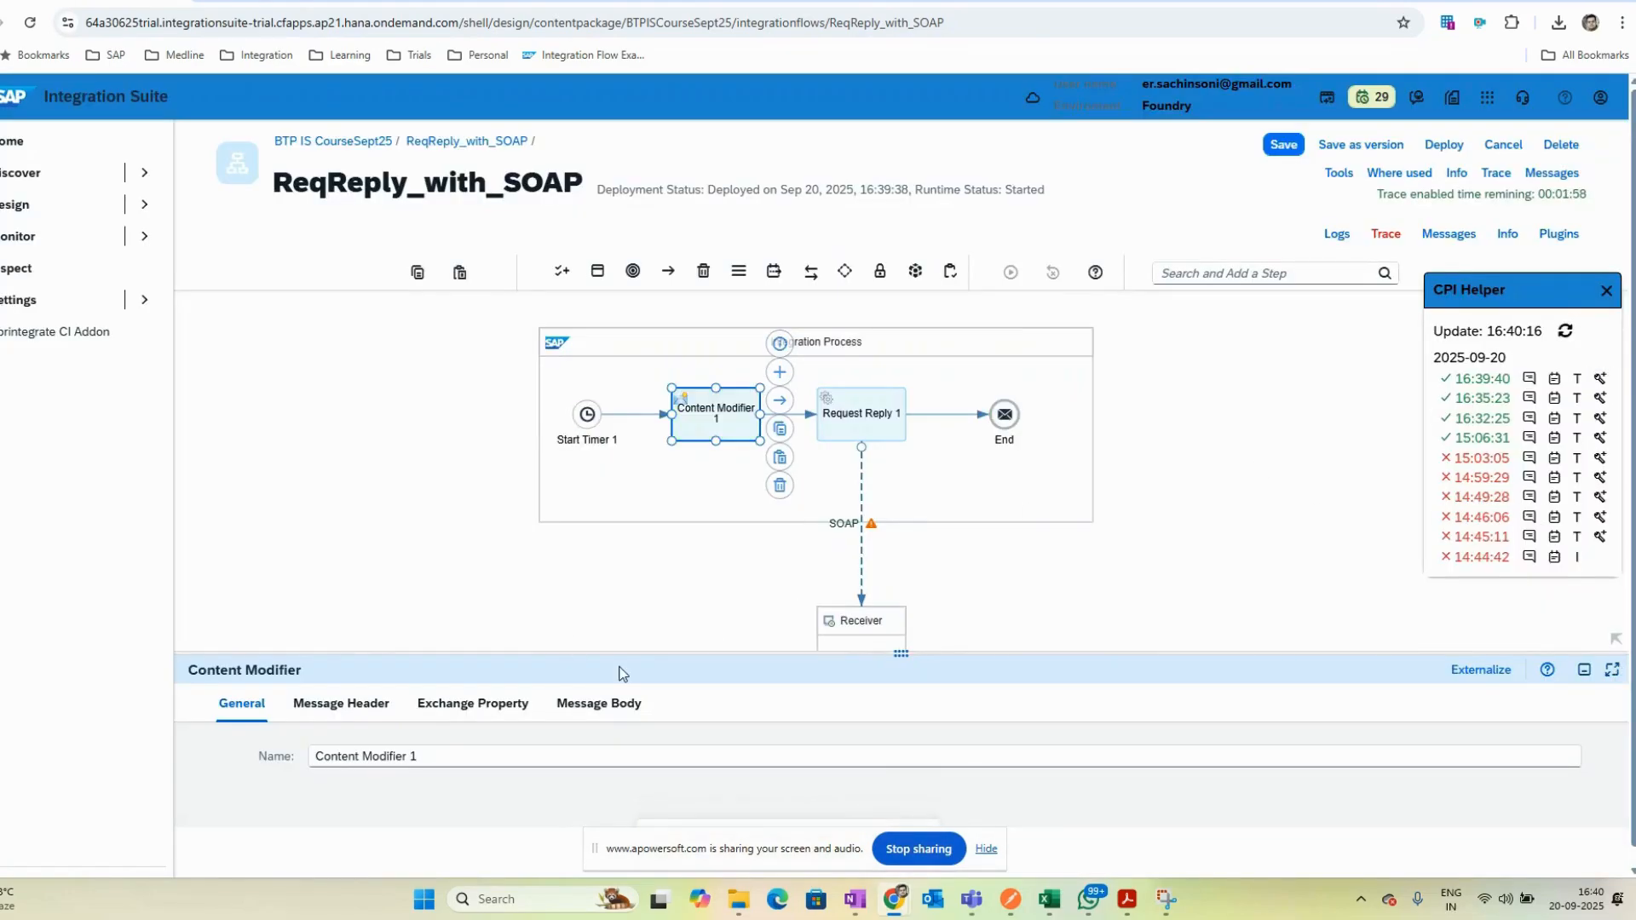
{"action": "left_click", "coordinate": [575, 706]}
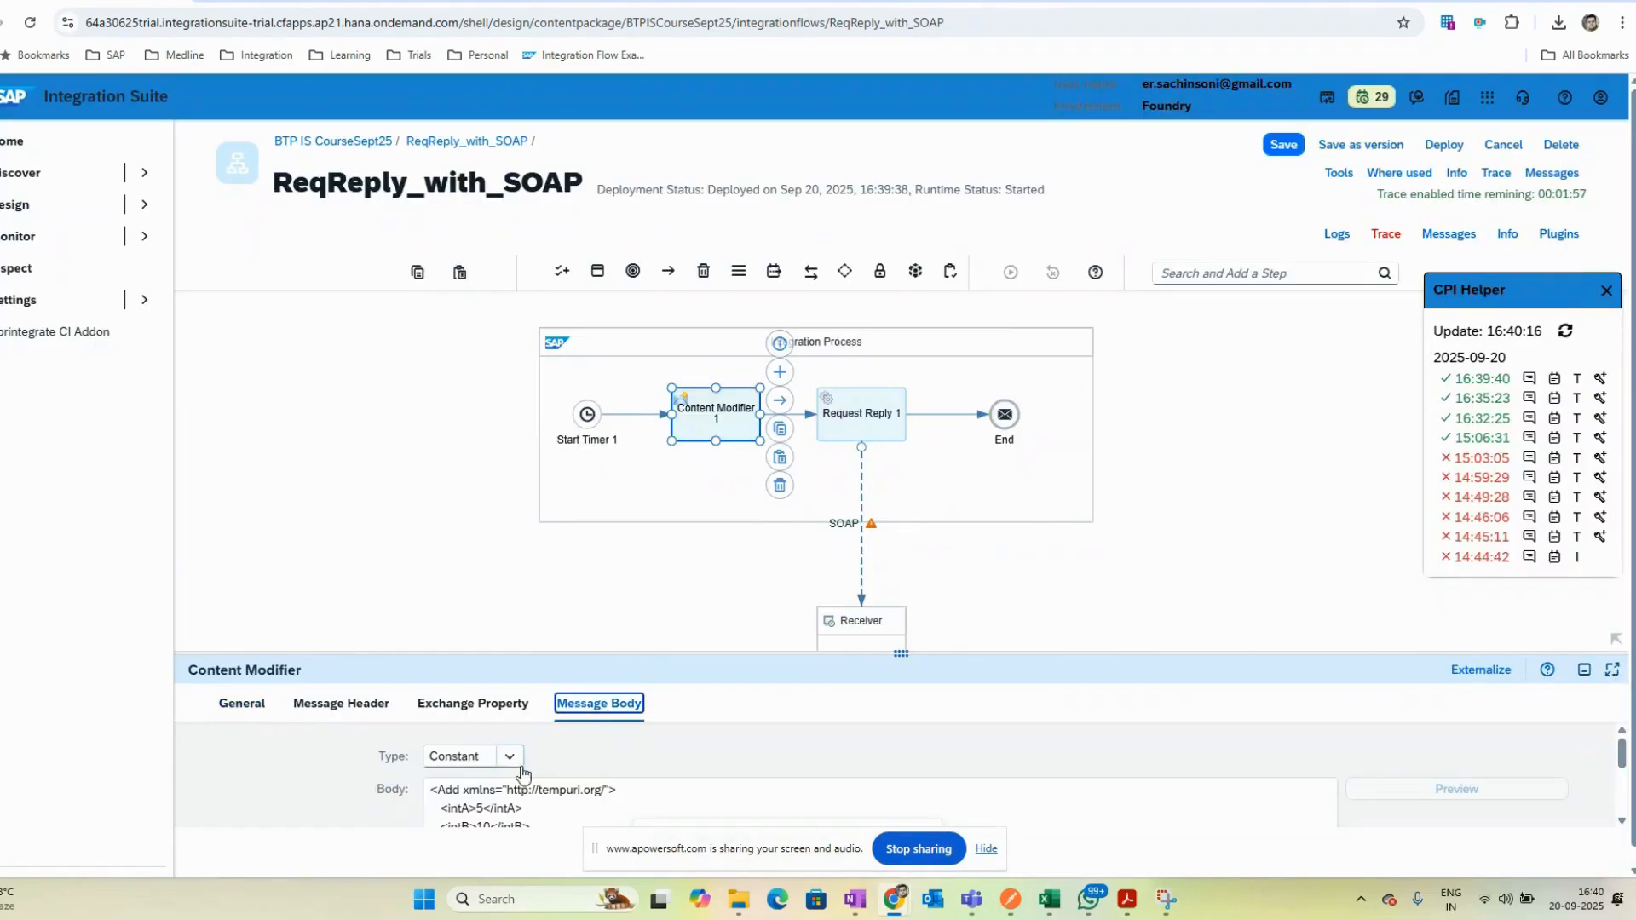
{"action": "left_click", "coordinate": [1312, 555]}
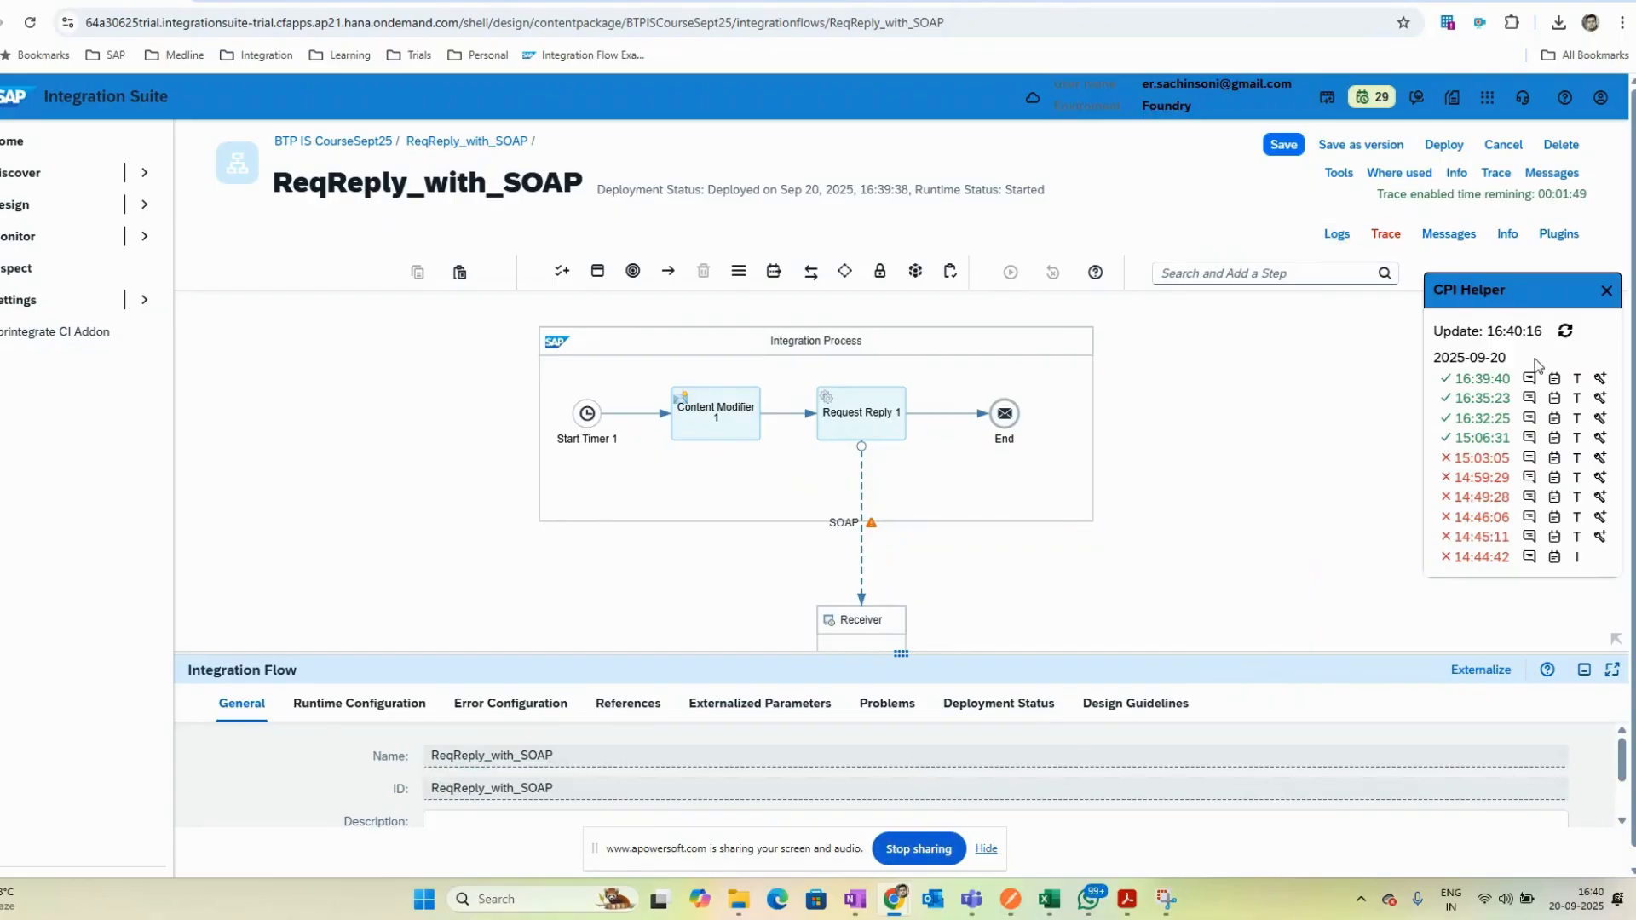
- Open the ReqReply_with_SOAP_Dynamic_Op integration flow from the BTP IS CourseSept25 package
{"action": "left_click", "coordinate": [332, 141]}
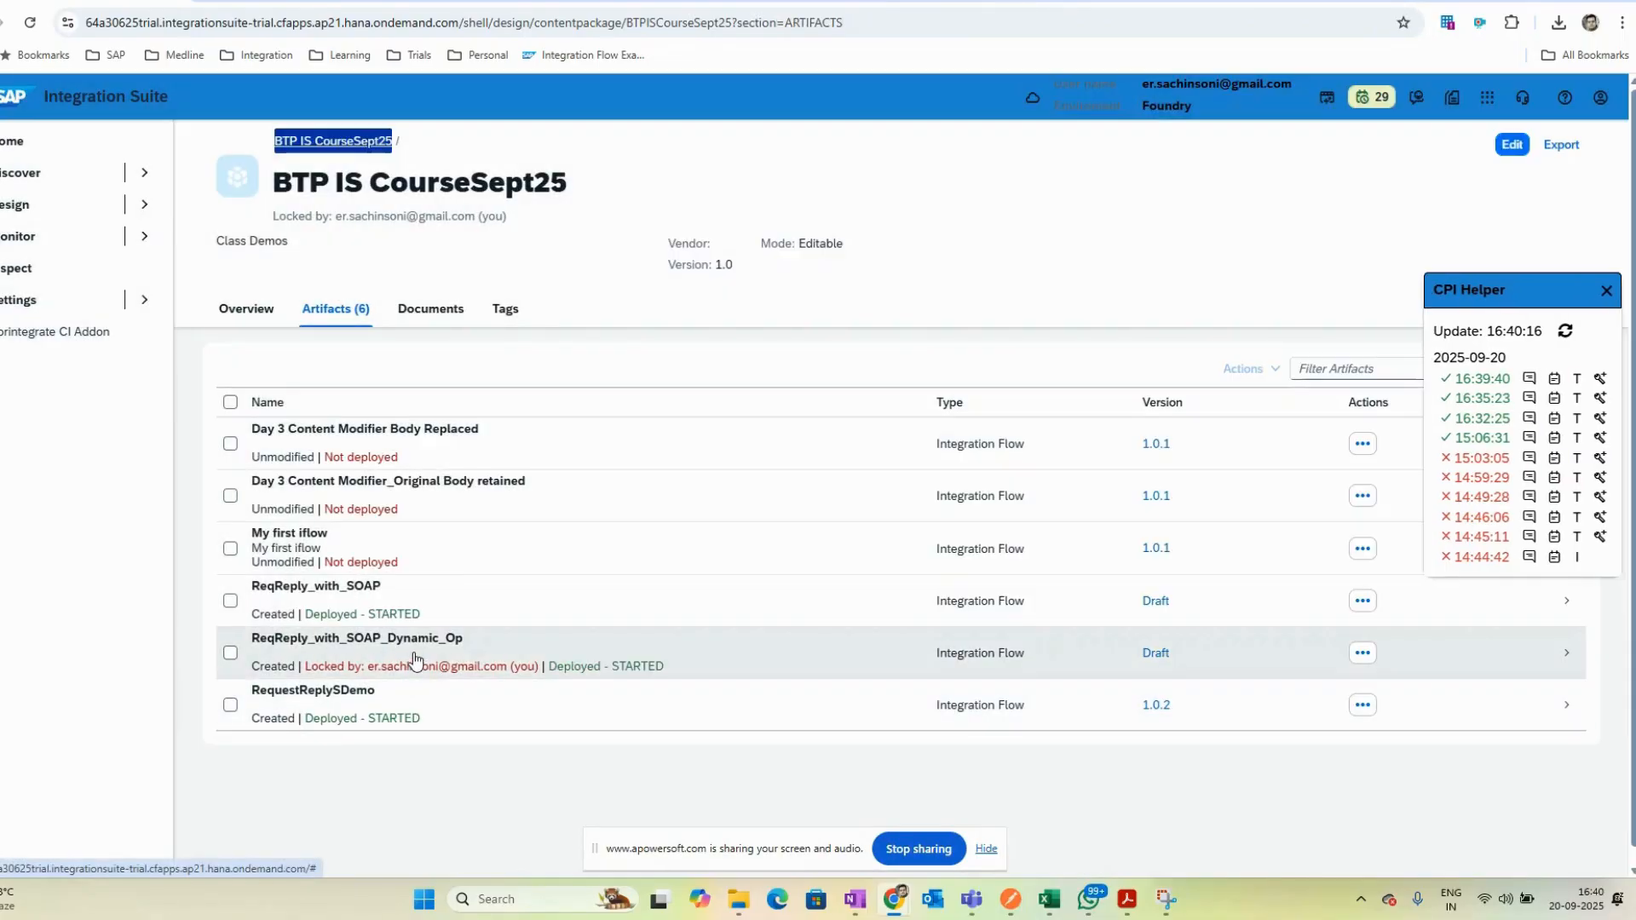
{"action": "left_click", "coordinate": [413, 653]}
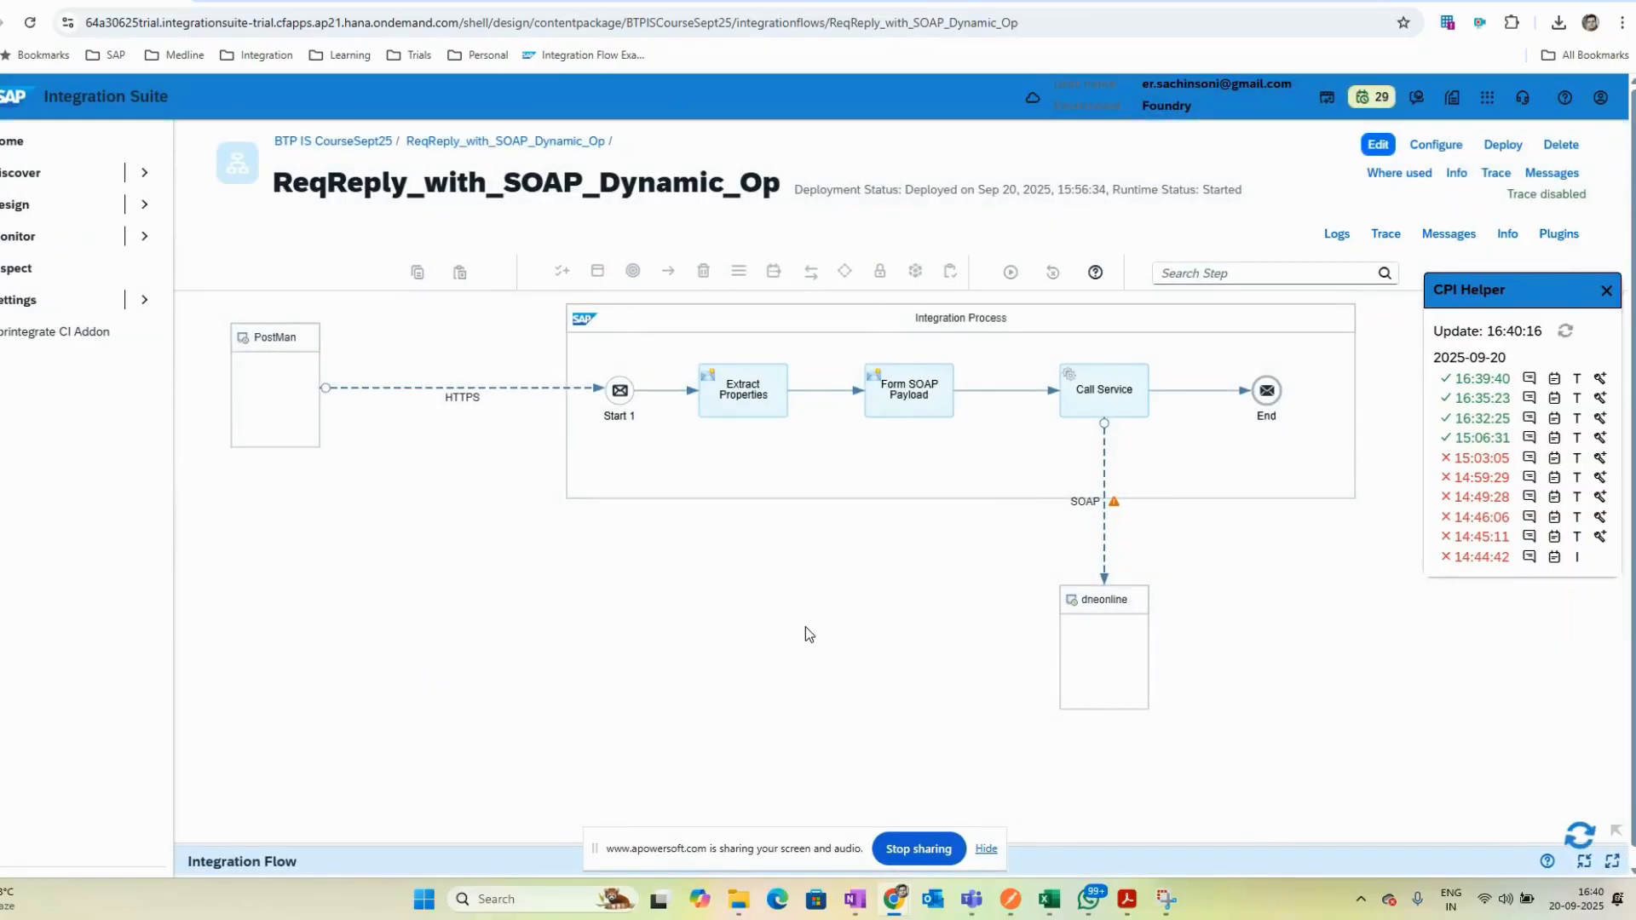
{"action": "left_click", "coordinate": [1606, 291]}
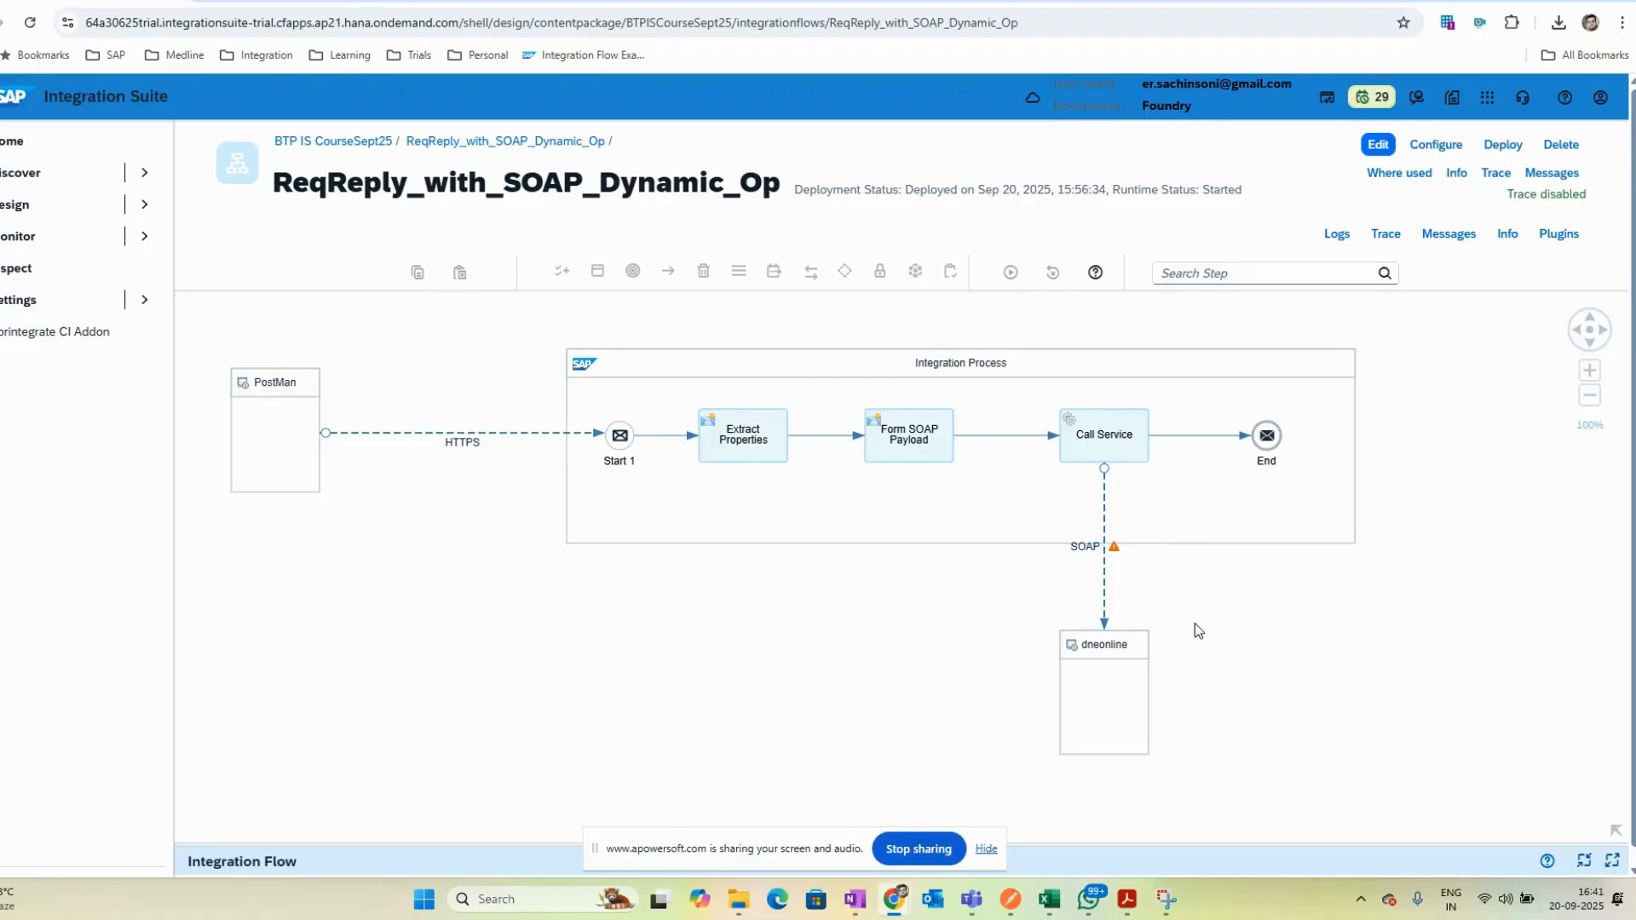
- Enable trace on the ReqReply_with_SOAP_Dynamic_Op flow and open its messages
{"action": "left_click", "coordinate": [1011, 899]}
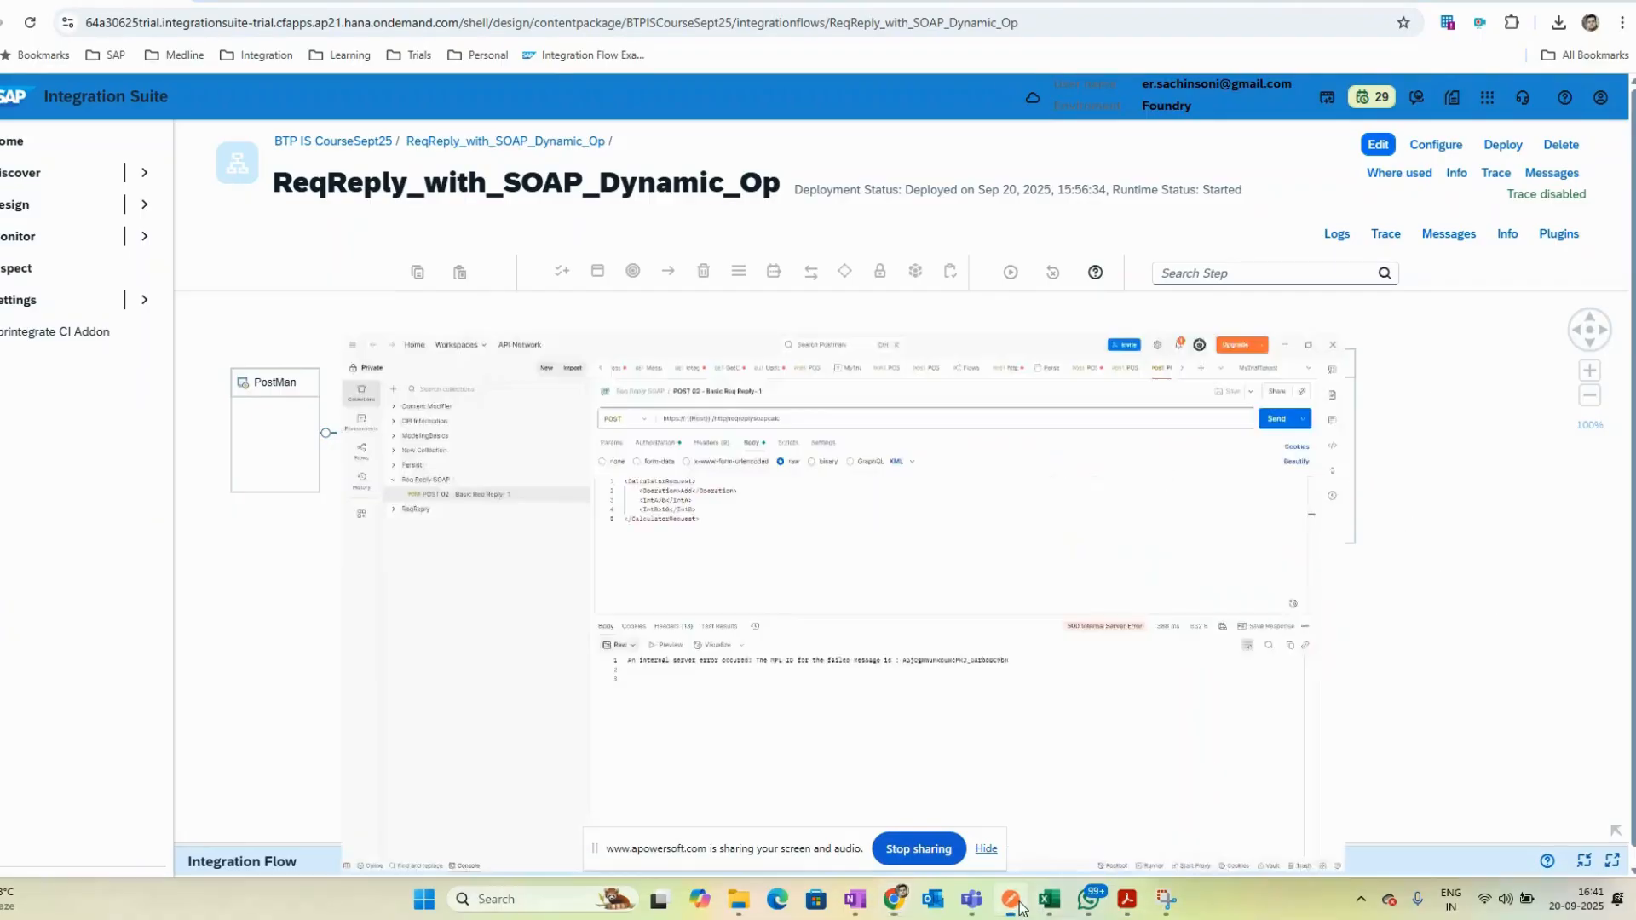
{"action": "key", "text": "alt+Tab"}
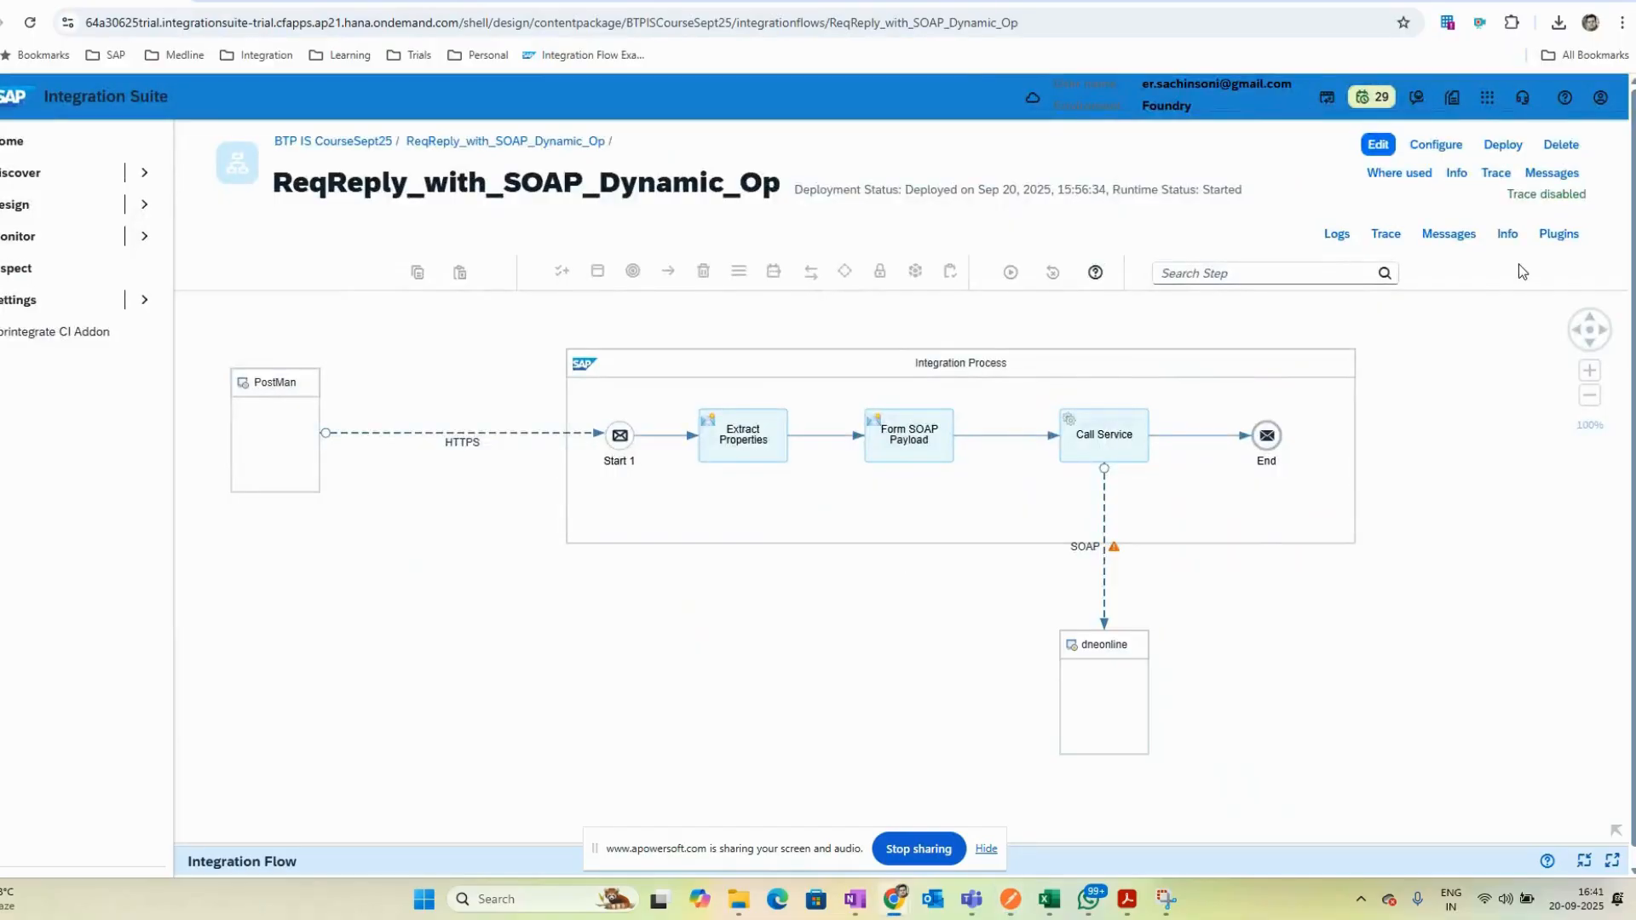
{"action": "left_click", "coordinate": [1387, 234]}
{"action": "key", "text": "alt+Tab"}
{"action": "key", "text": "alt+Tab"}
{"action": "left_click", "coordinate": [1447, 235]}
- Send the CalculatorRequest POST with Operation Add, IntA 5 and IntB 10 from Postman
{"action": "key", "text": "alt+Tab"}
{"action": "left_click", "coordinate": [778, 327]}
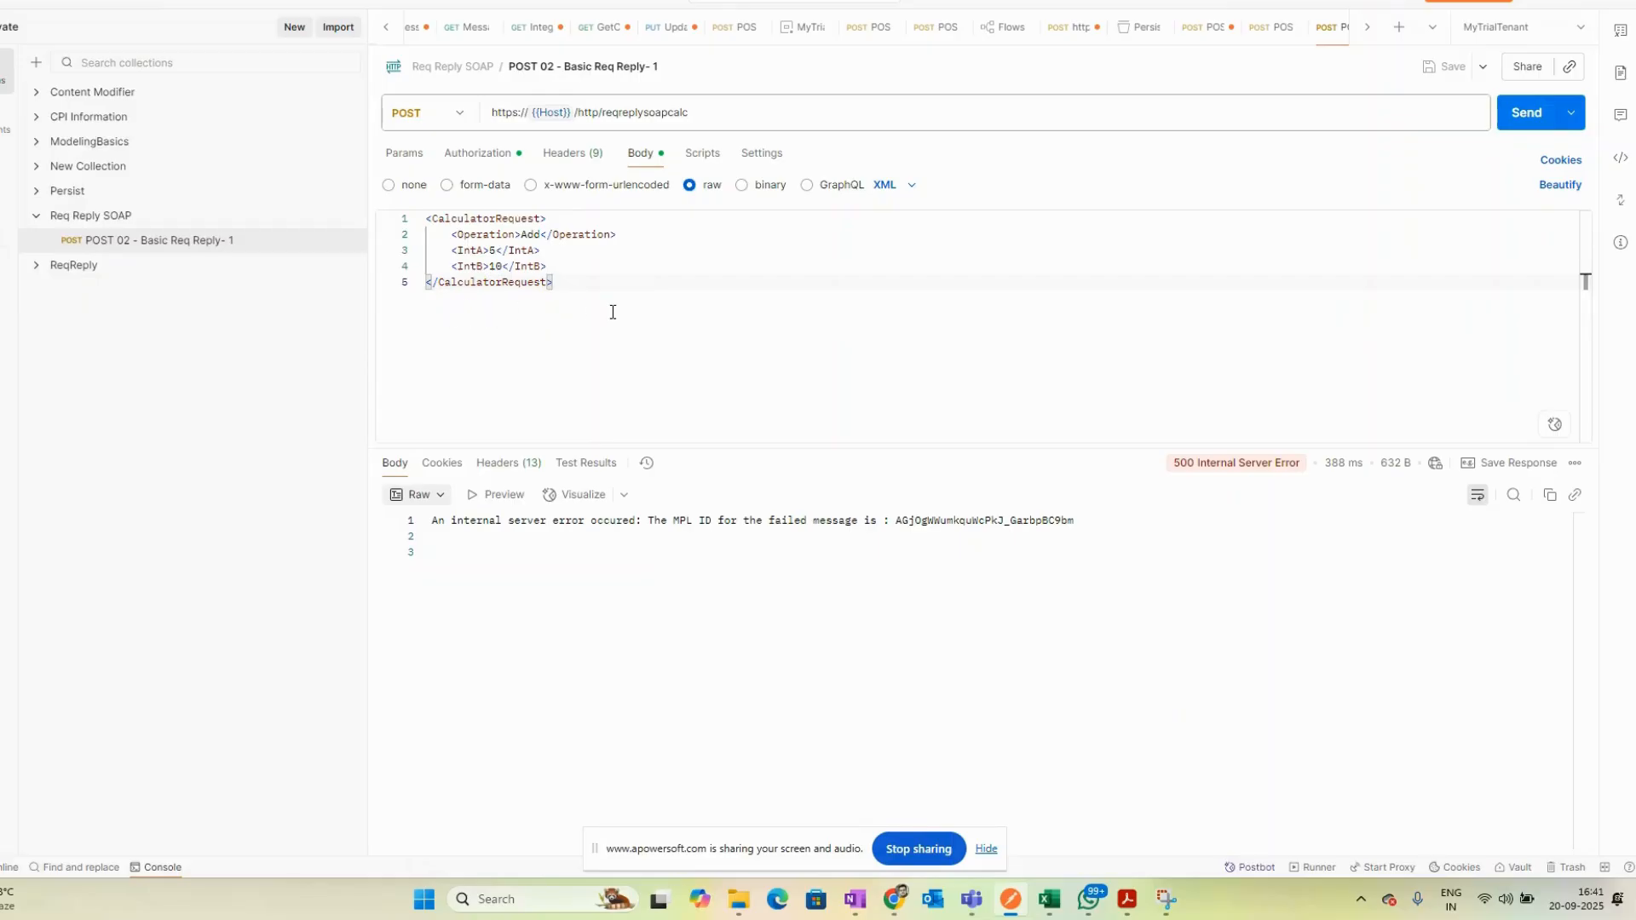
{"action": "key", "text": "alt+Tab"}
{"action": "key", "text": "alt+Tab"}
{"action": "left_click", "coordinate": [1523, 119]}
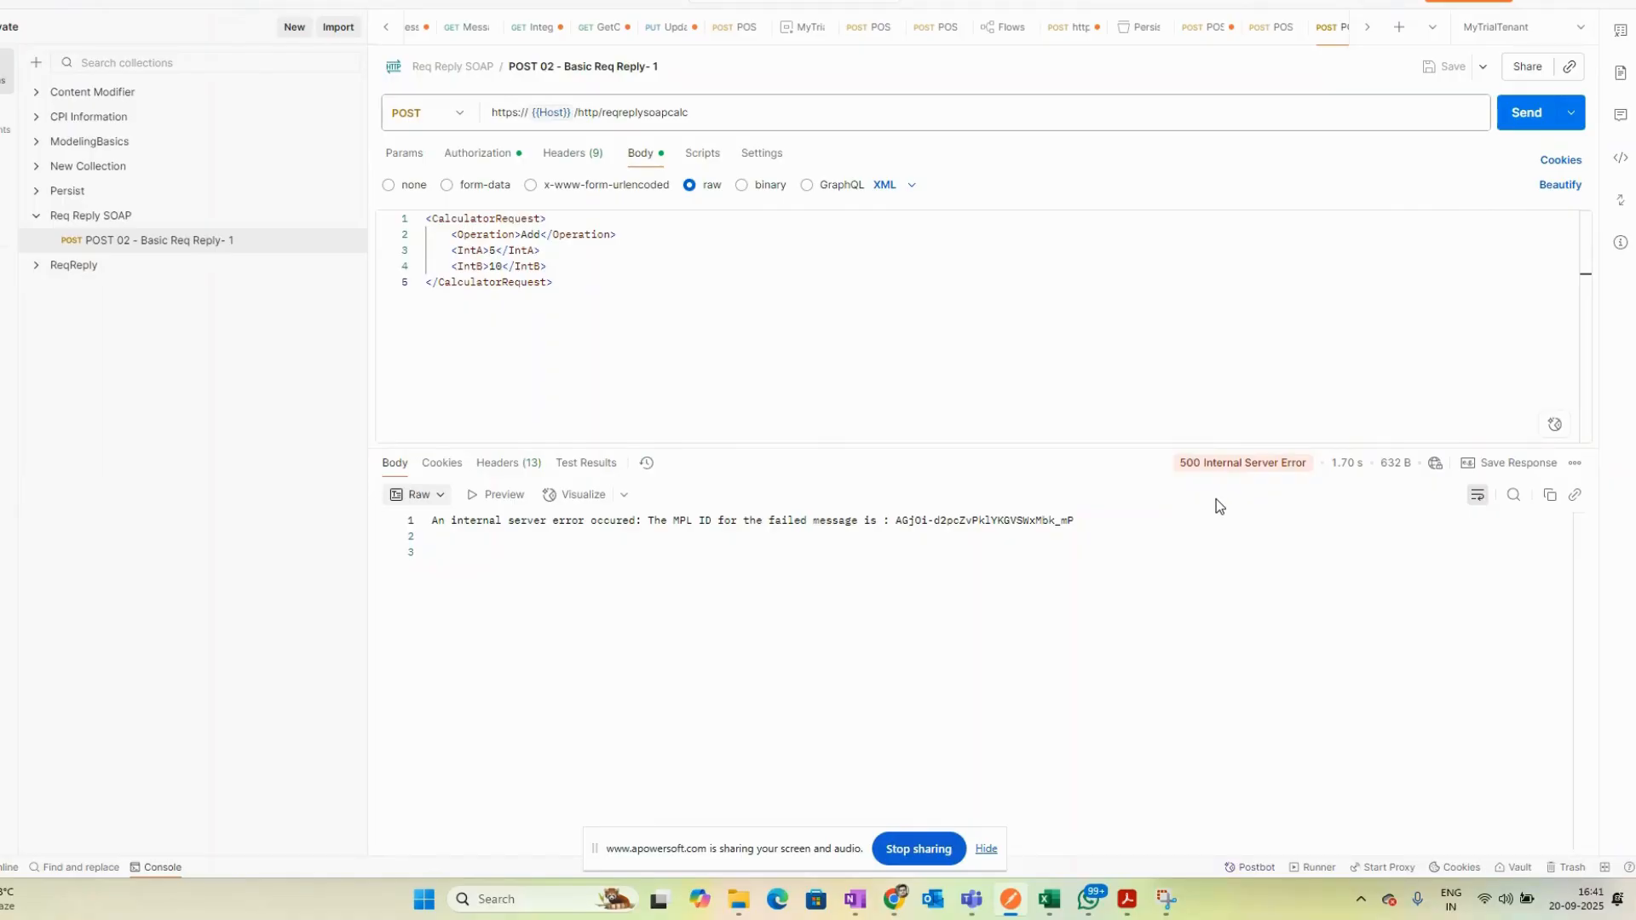
{"action": "key", "text": "alt+Tab"}
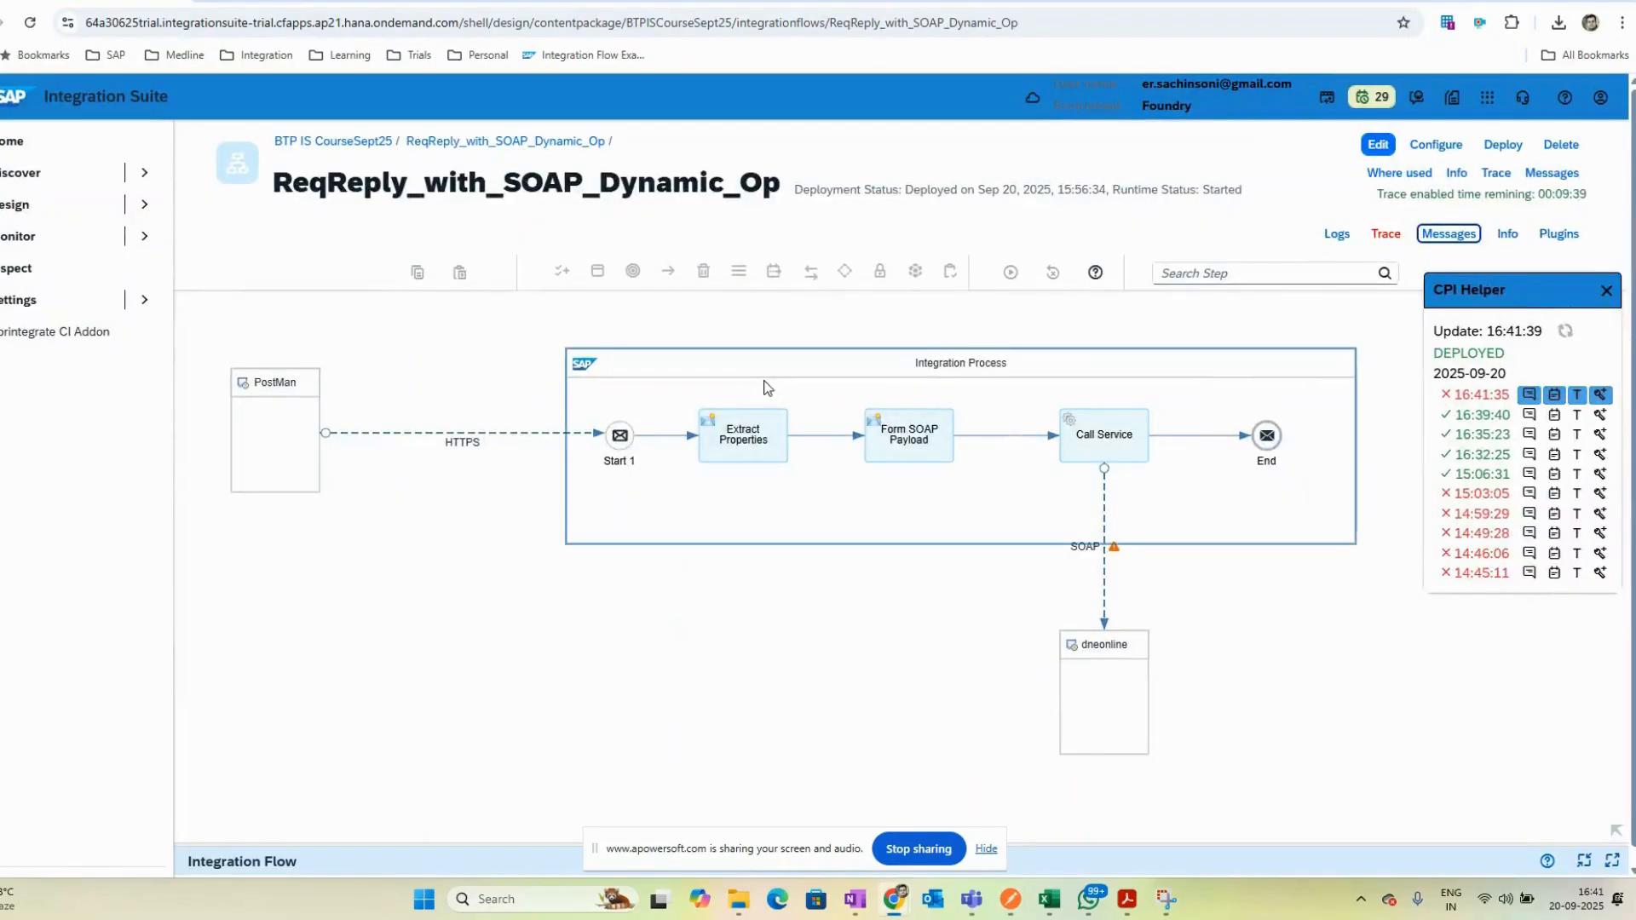
- Inspect the failed run's error at the SOAP receiver adapter and compare it with the Postman response
{"action": "left_click", "coordinate": [1600, 395]}
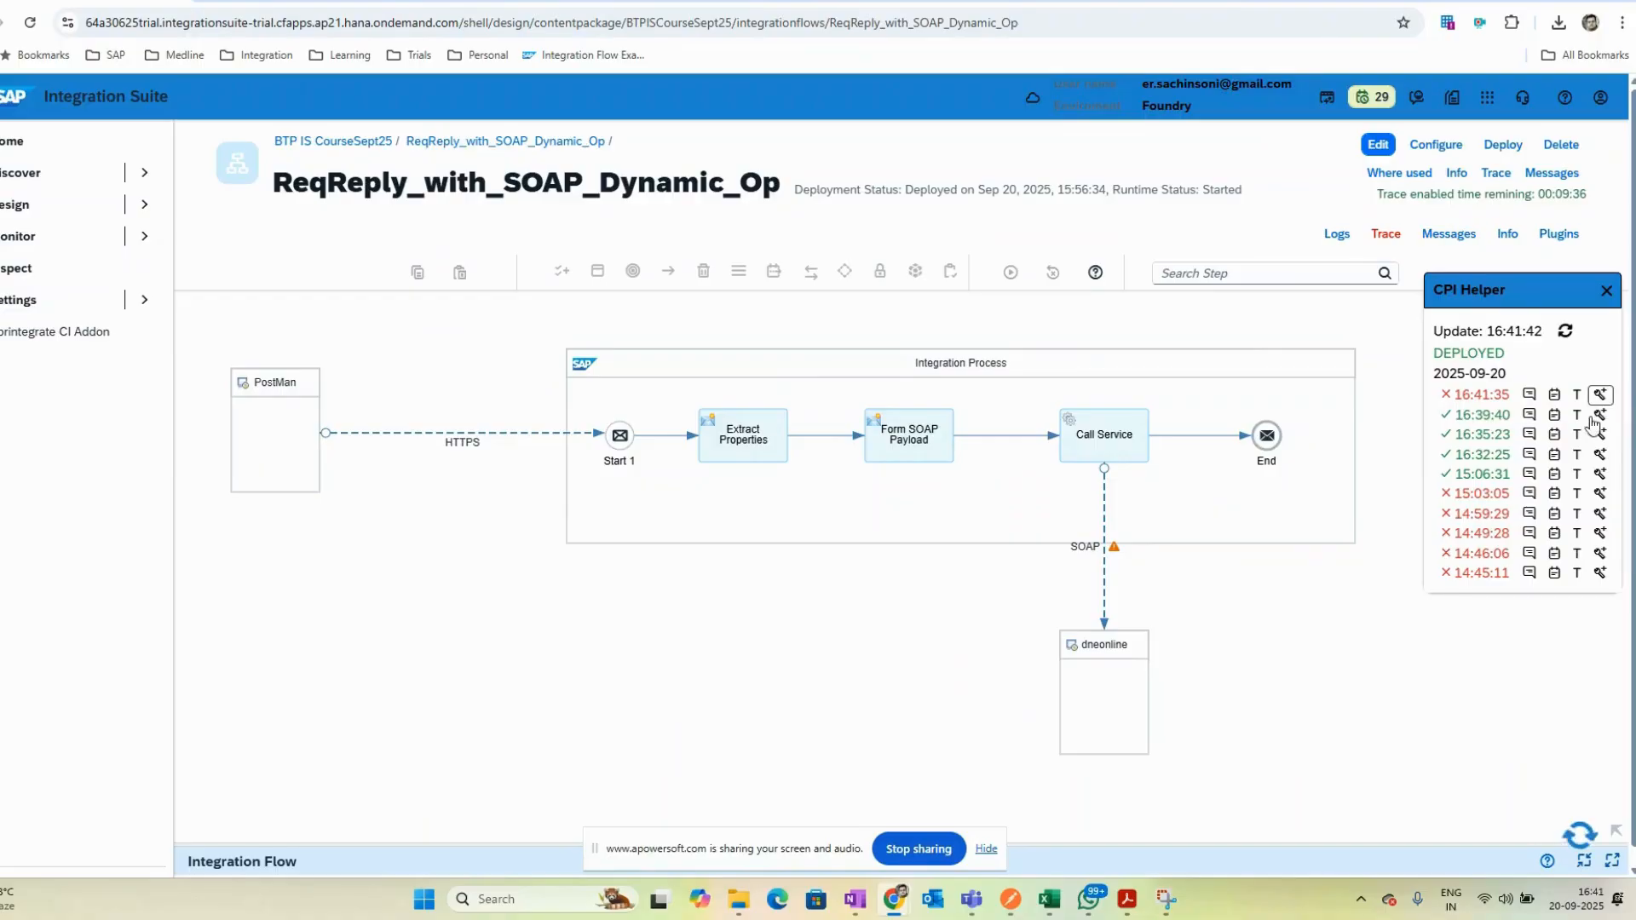
{"action": "key", "text": "alt+Tab"}
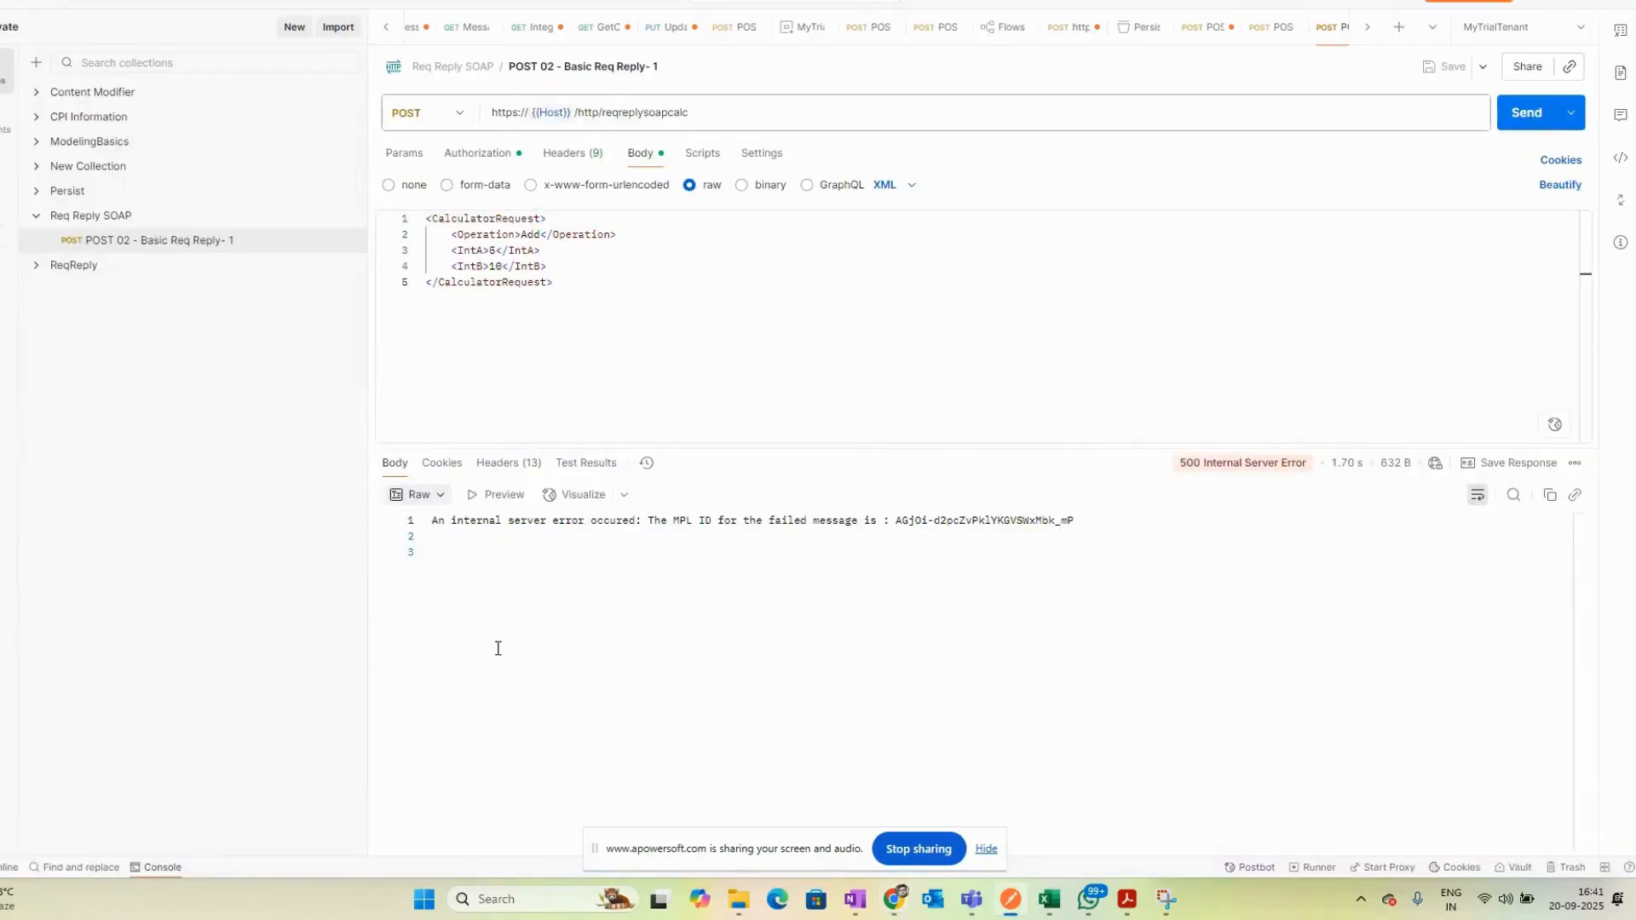
{"action": "key", "text": "alt+Tab"}
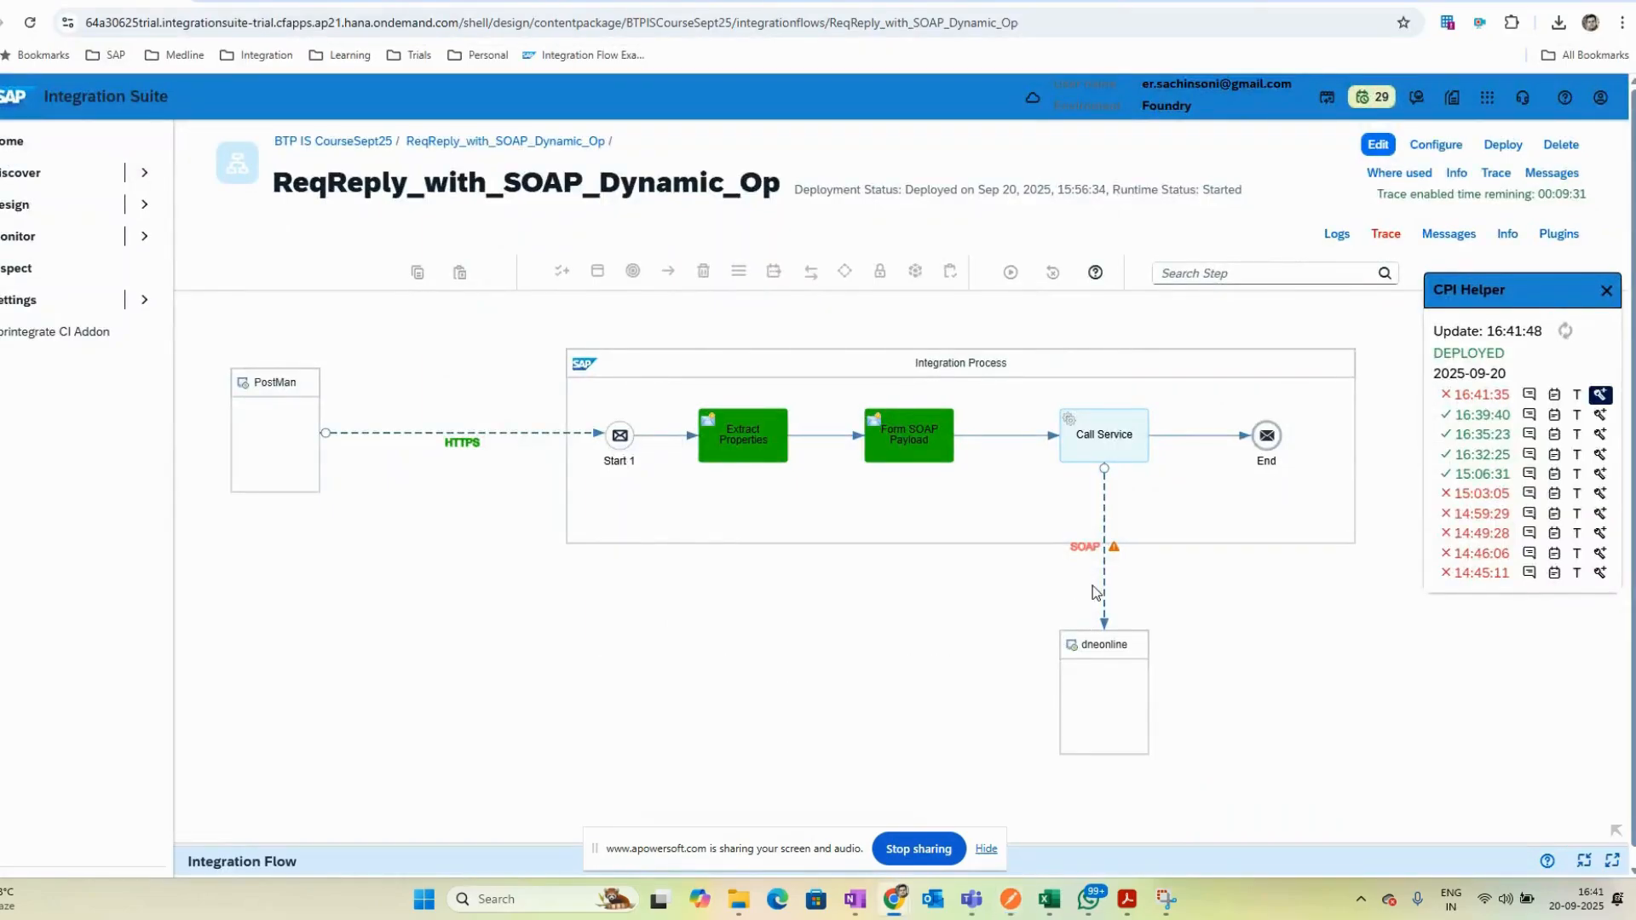
{"action": "left_click", "coordinate": [1083, 550]}
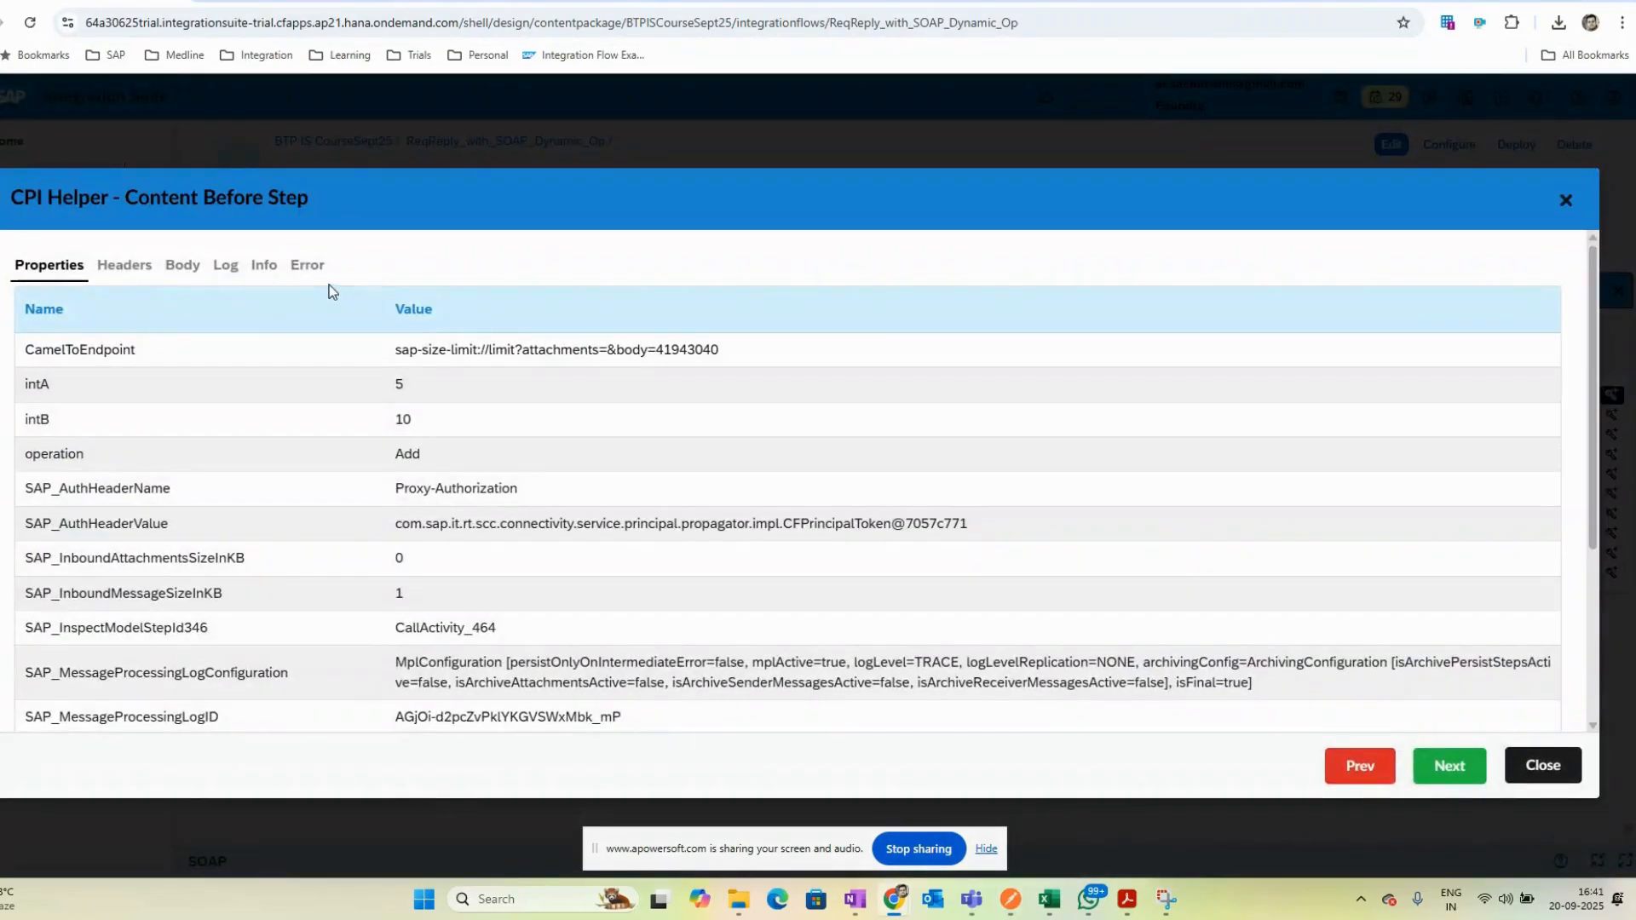
{"action": "left_click", "coordinate": [308, 266]}
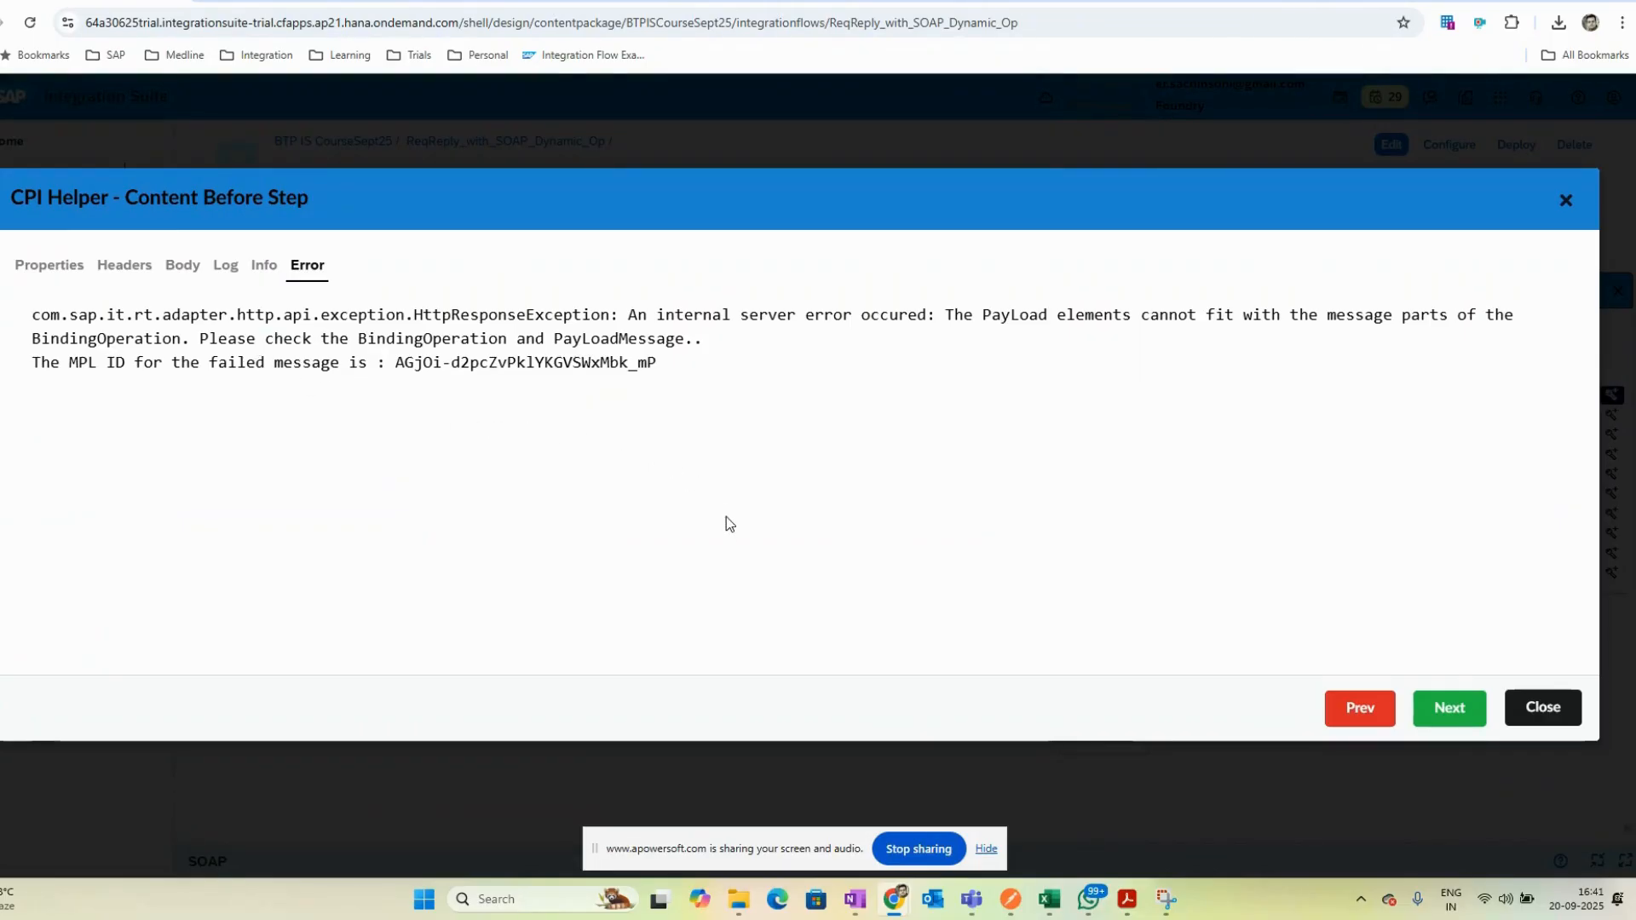
{"action": "left_click", "coordinate": [1542, 708]}
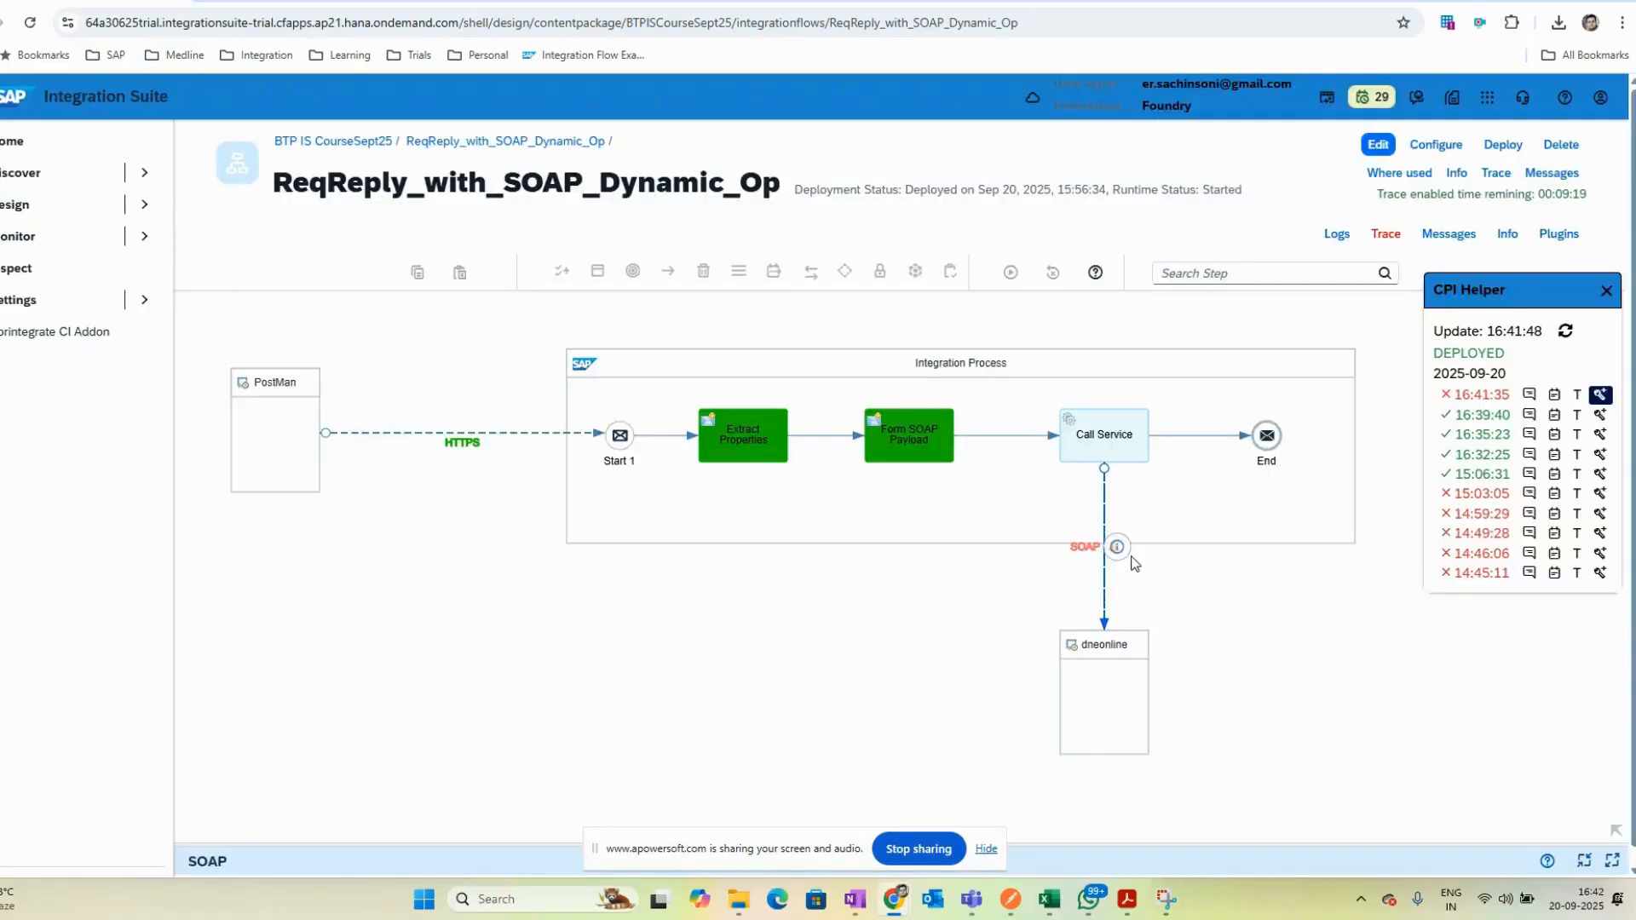
- Open the SOAP receiver channel's connection settings and switch the integration flow into edit mode
{"action": "left_click", "coordinate": [1105, 581]}
{"action": "left_click", "coordinate": [1561, 765]}
{"action": "left_click", "coordinate": [1138, 854]}
{"action": "left_click", "coordinate": [327, 571]}
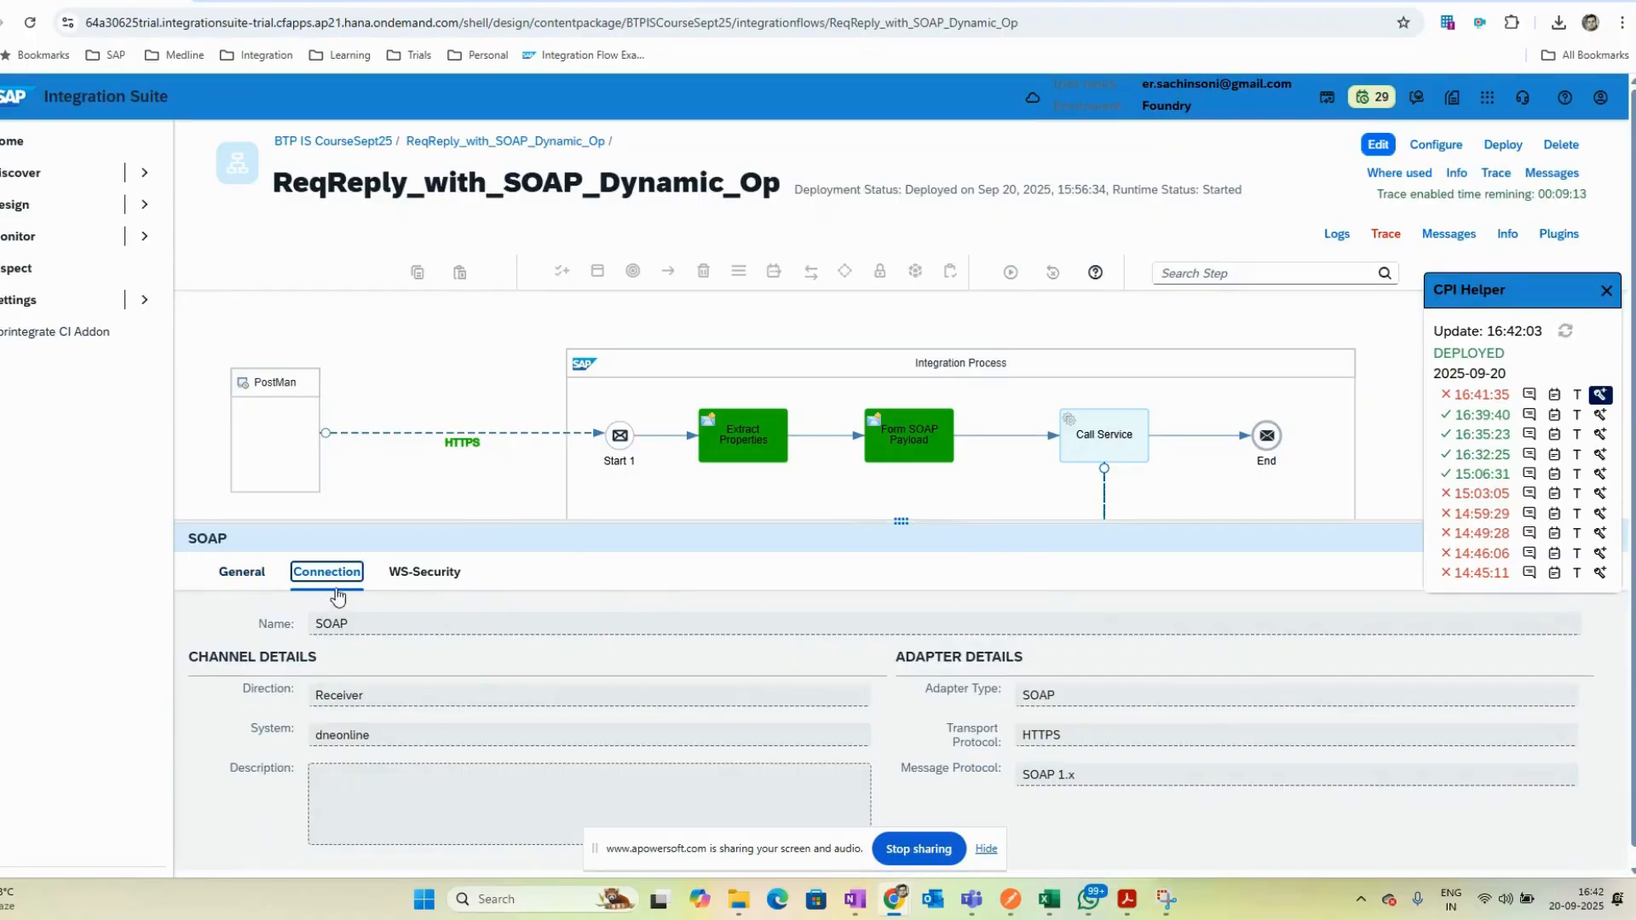
{"action": "scroll", "coordinate": [660, 761], "scroll_direction": "down", "scroll_amount": 2}
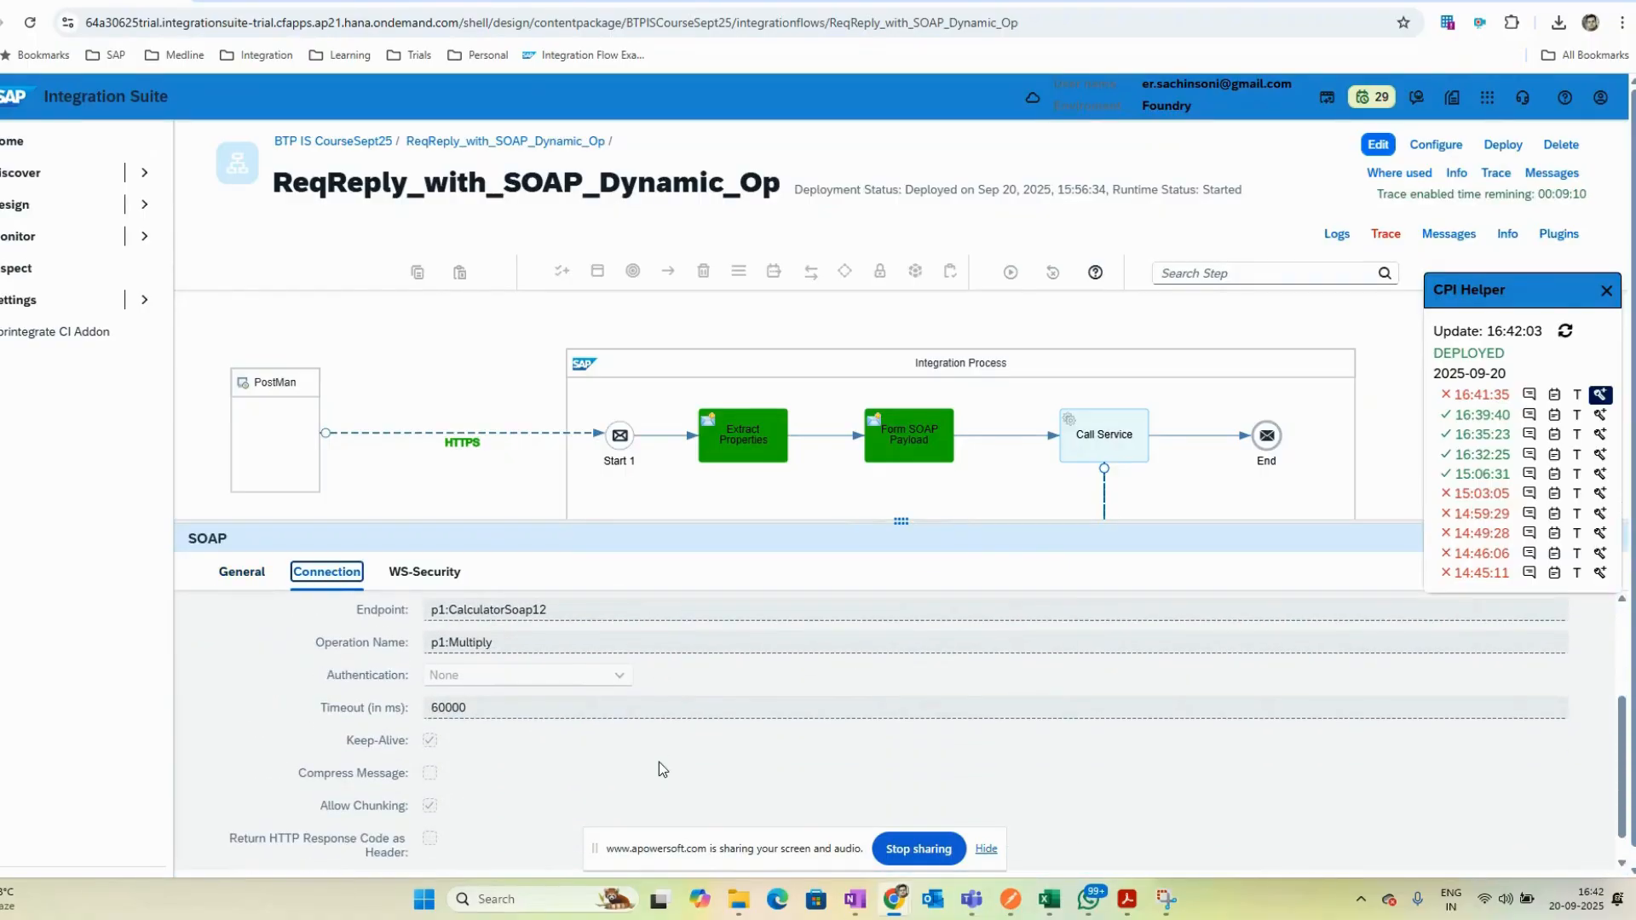
{"action": "scroll", "coordinate": [658, 761], "scroll_direction": "up", "scroll_amount": 2}
{"action": "left_click_drag", "start_coordinate": [588, 523], "coordinate": [805, 279]}
{"action": "left_click", "coordinate": [1378, 146]}
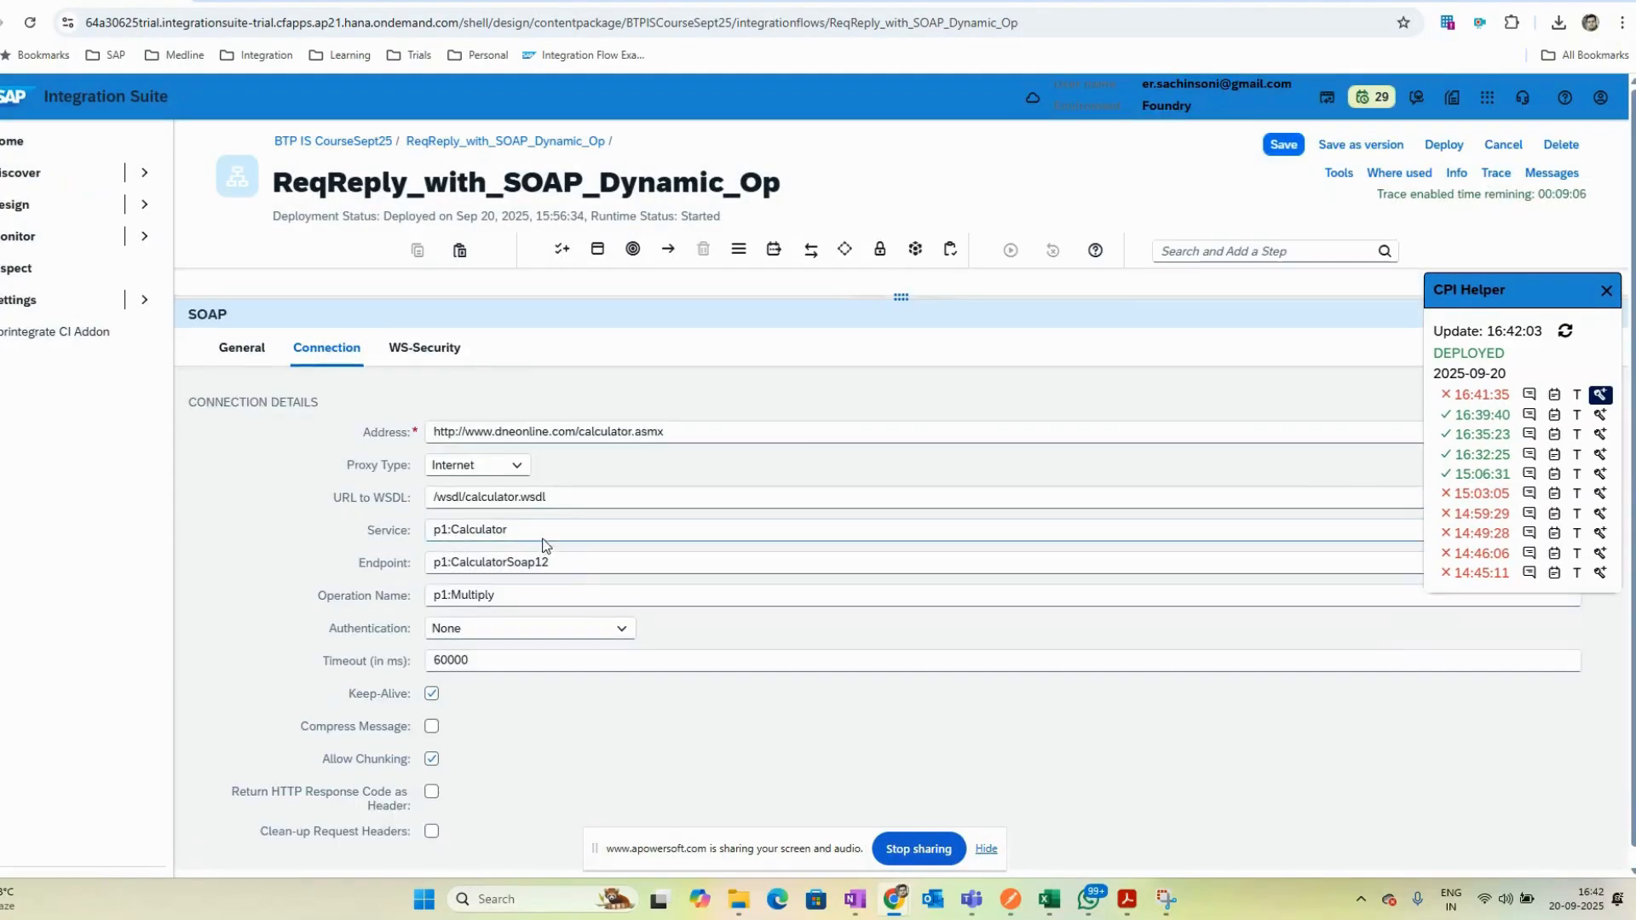
- Replace the channel's Operation Name with ${property.operation} and save the flow
{"action": "triple_click", "coordinate": [465, 595]}
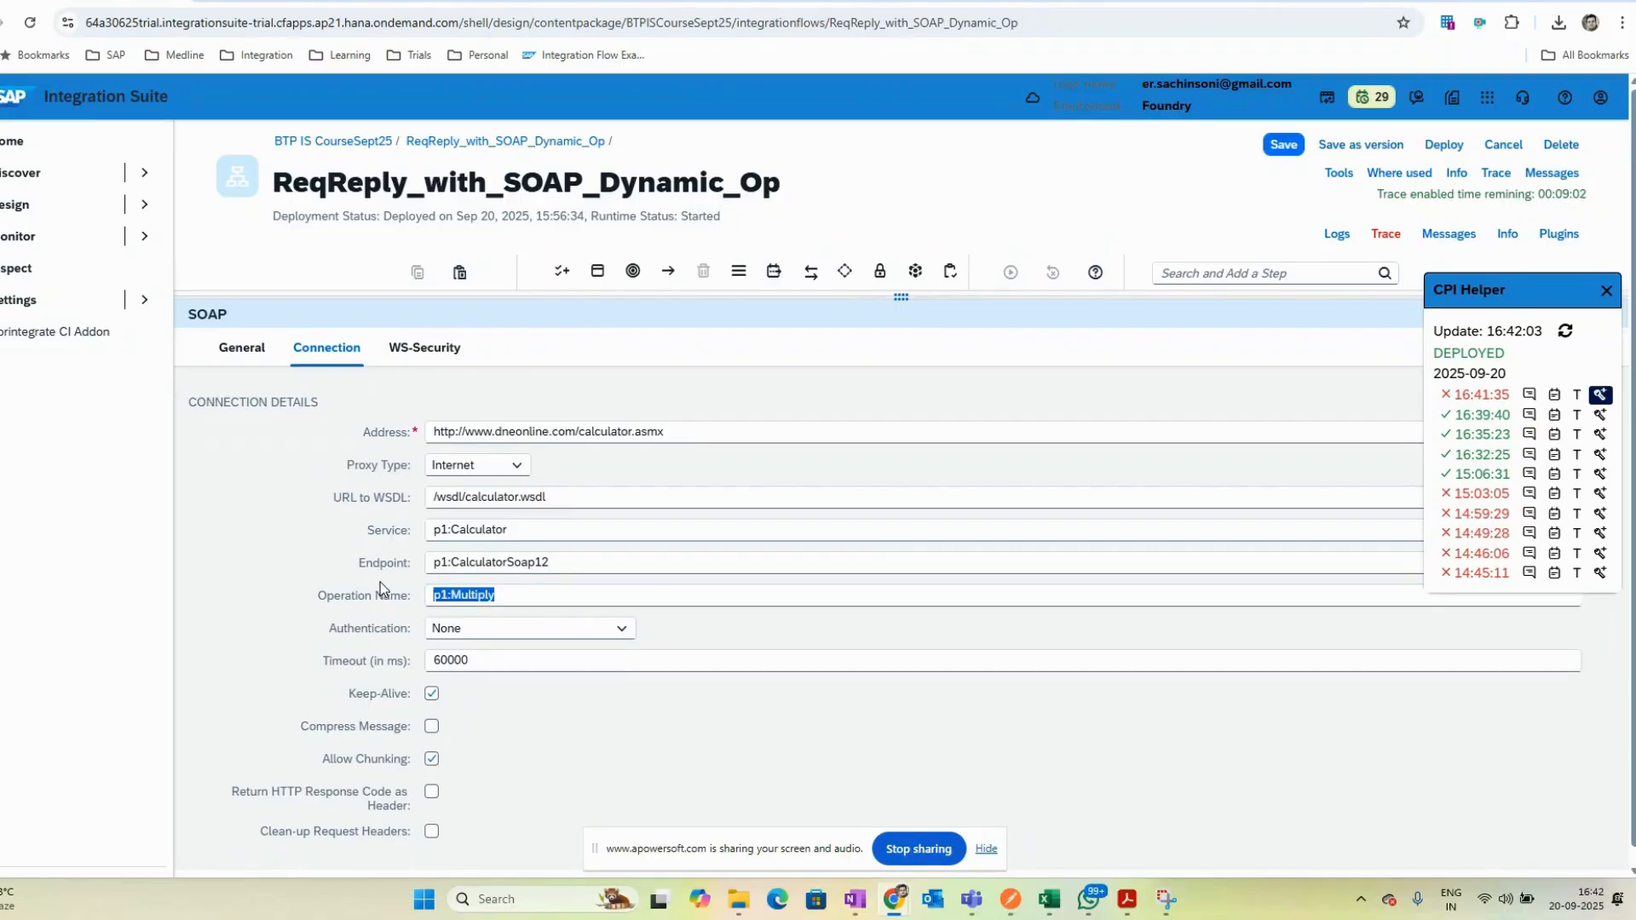
{"action": "key", "text": "BackSpace"}
{"action": "left_click", "coordinate": [1444, 145]}
{"action": "left_click", "coordinate": [896, 546]}
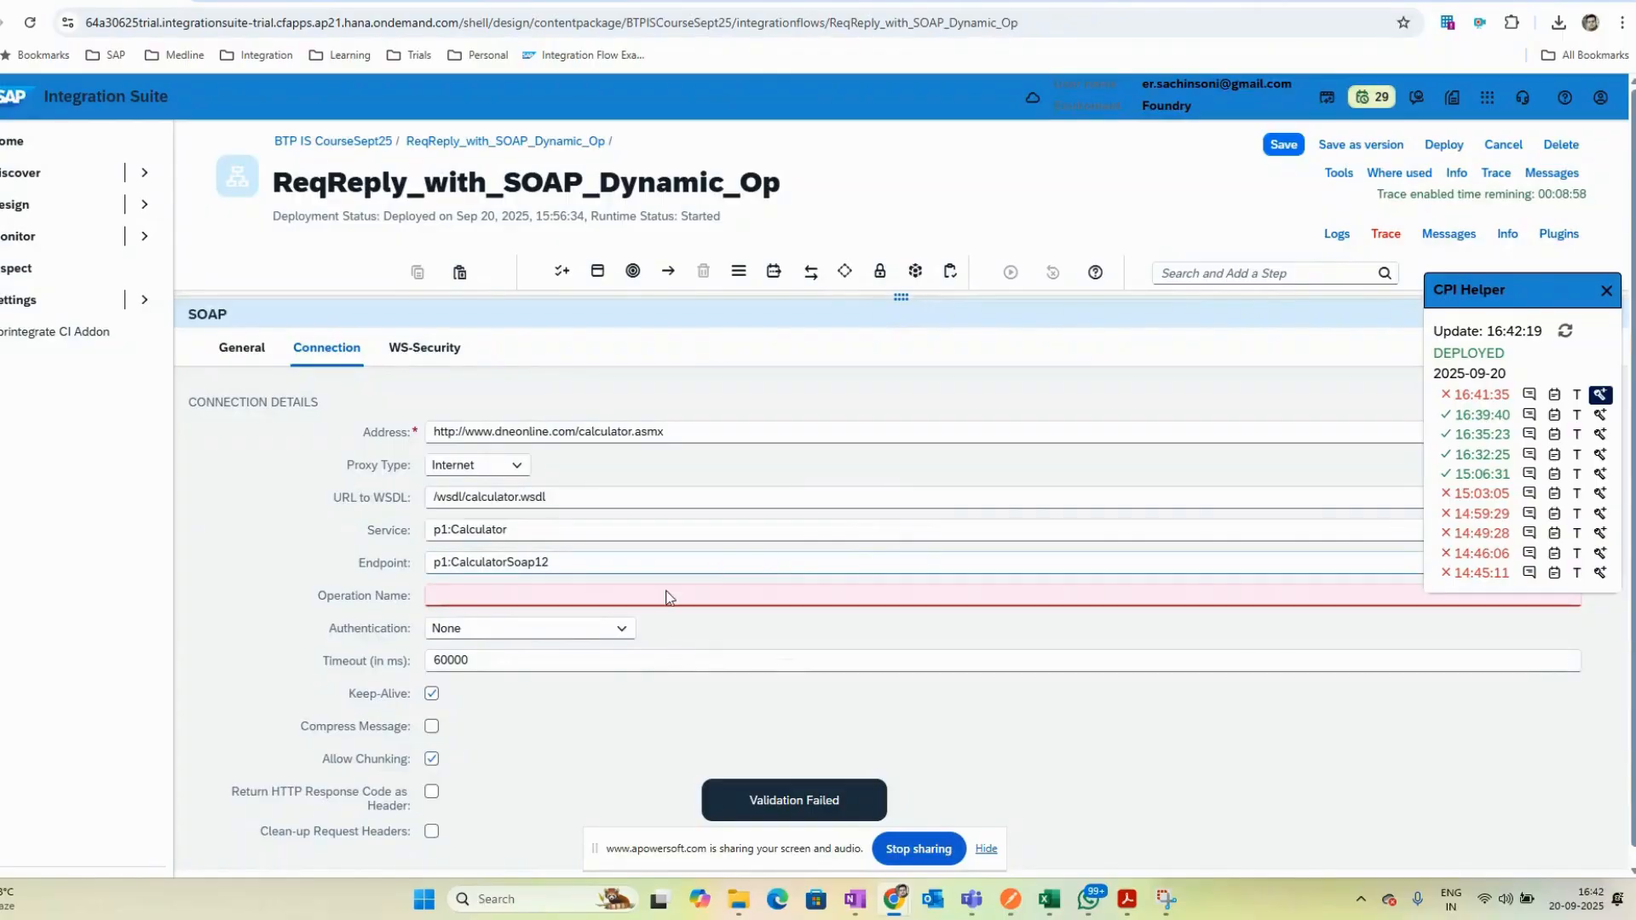
{"action": "left_click", "coordinate": [647, 594]}
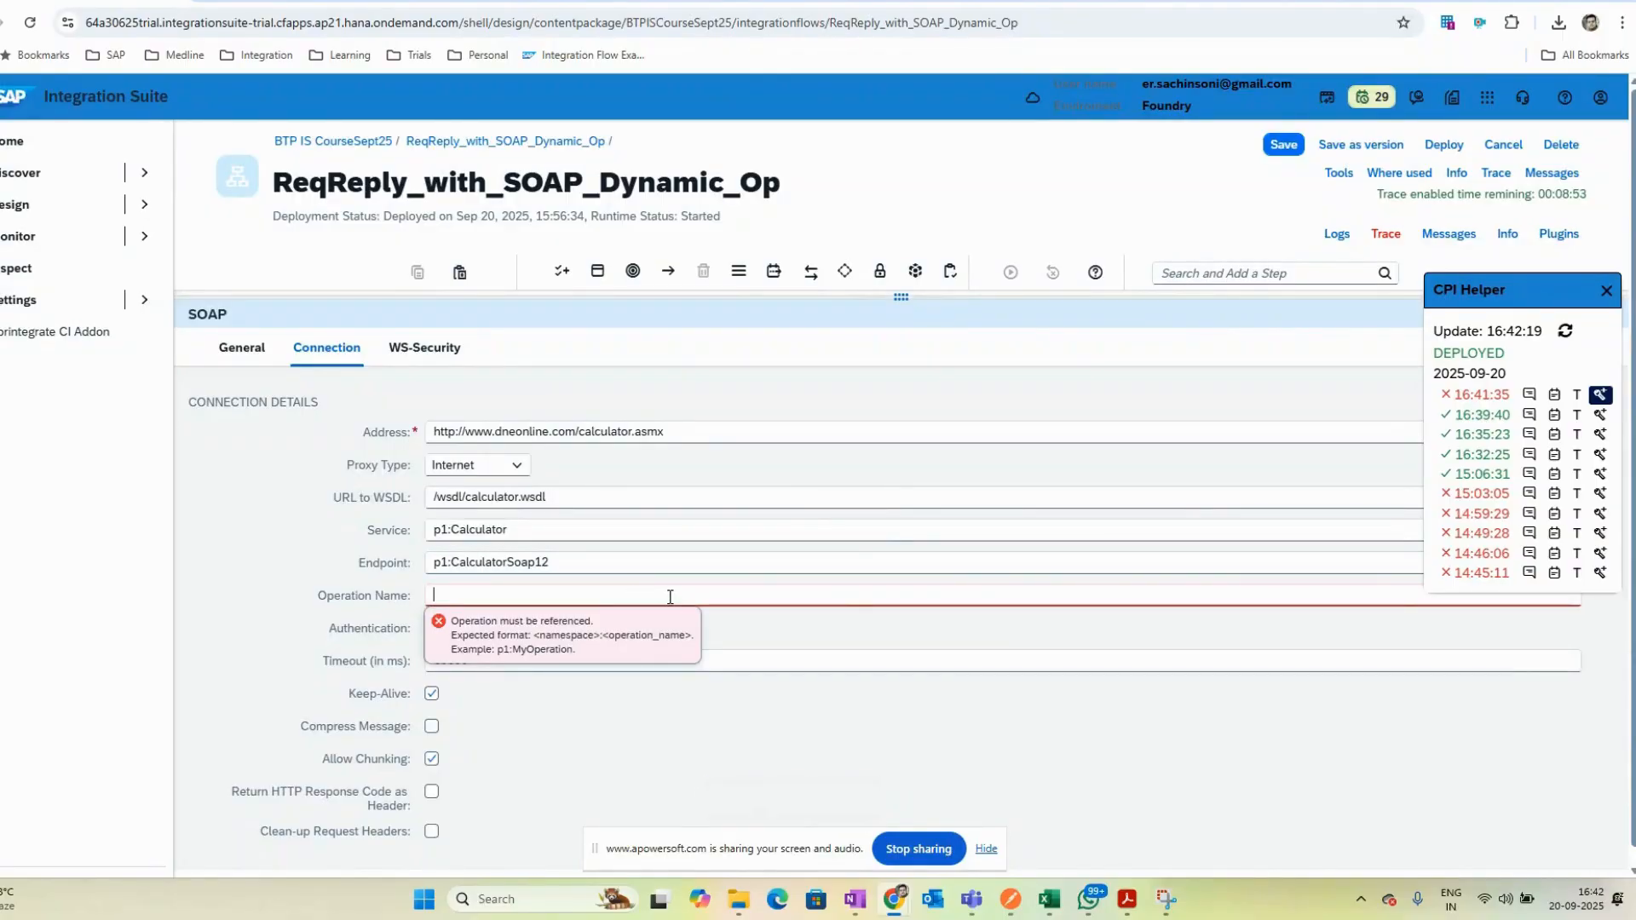
{"action": "left_click_drag", "start_coordinate": [539, 299], "coordinate": [539, 483]}
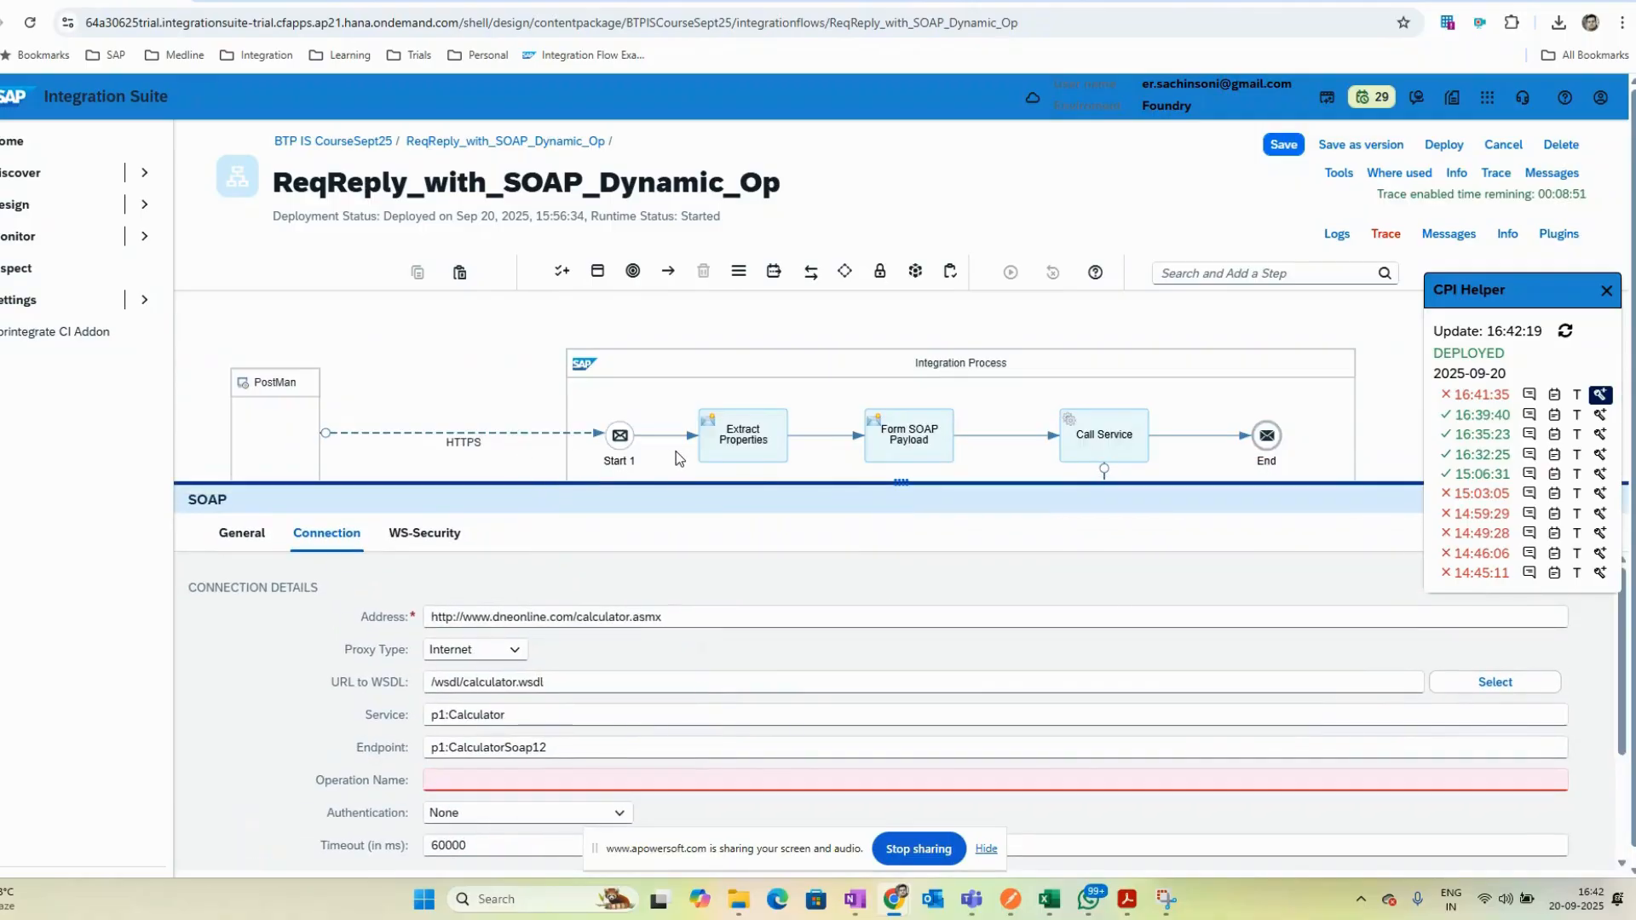
{"action": "left_click", "coordinate": [481, 777]}
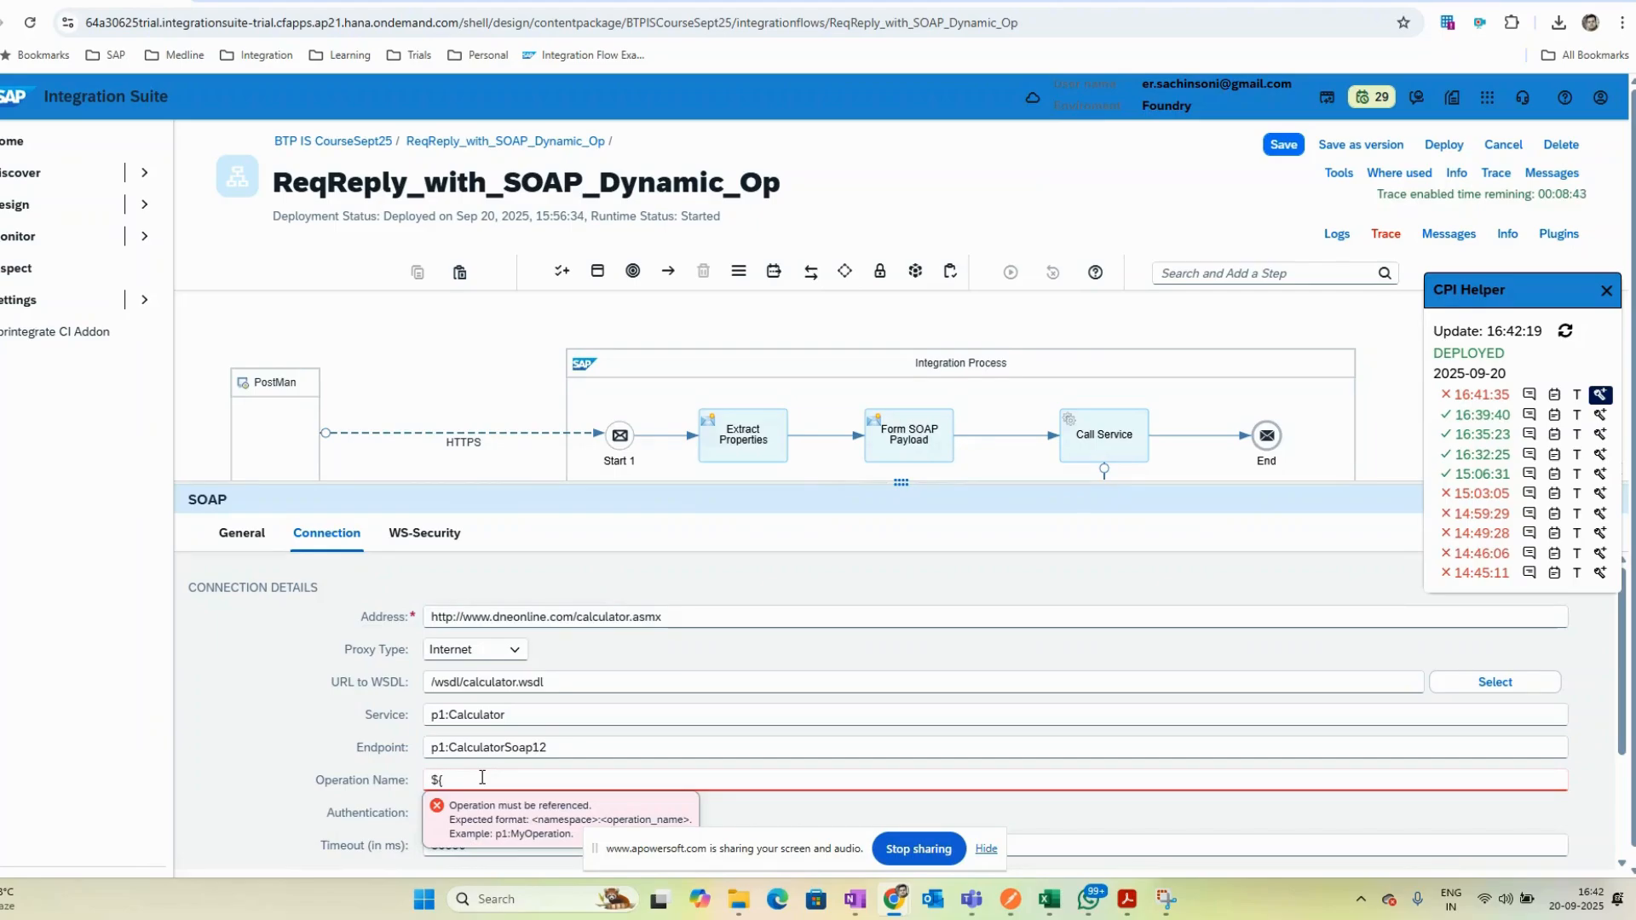
{"action": "type", "text": "${property.operation}"}
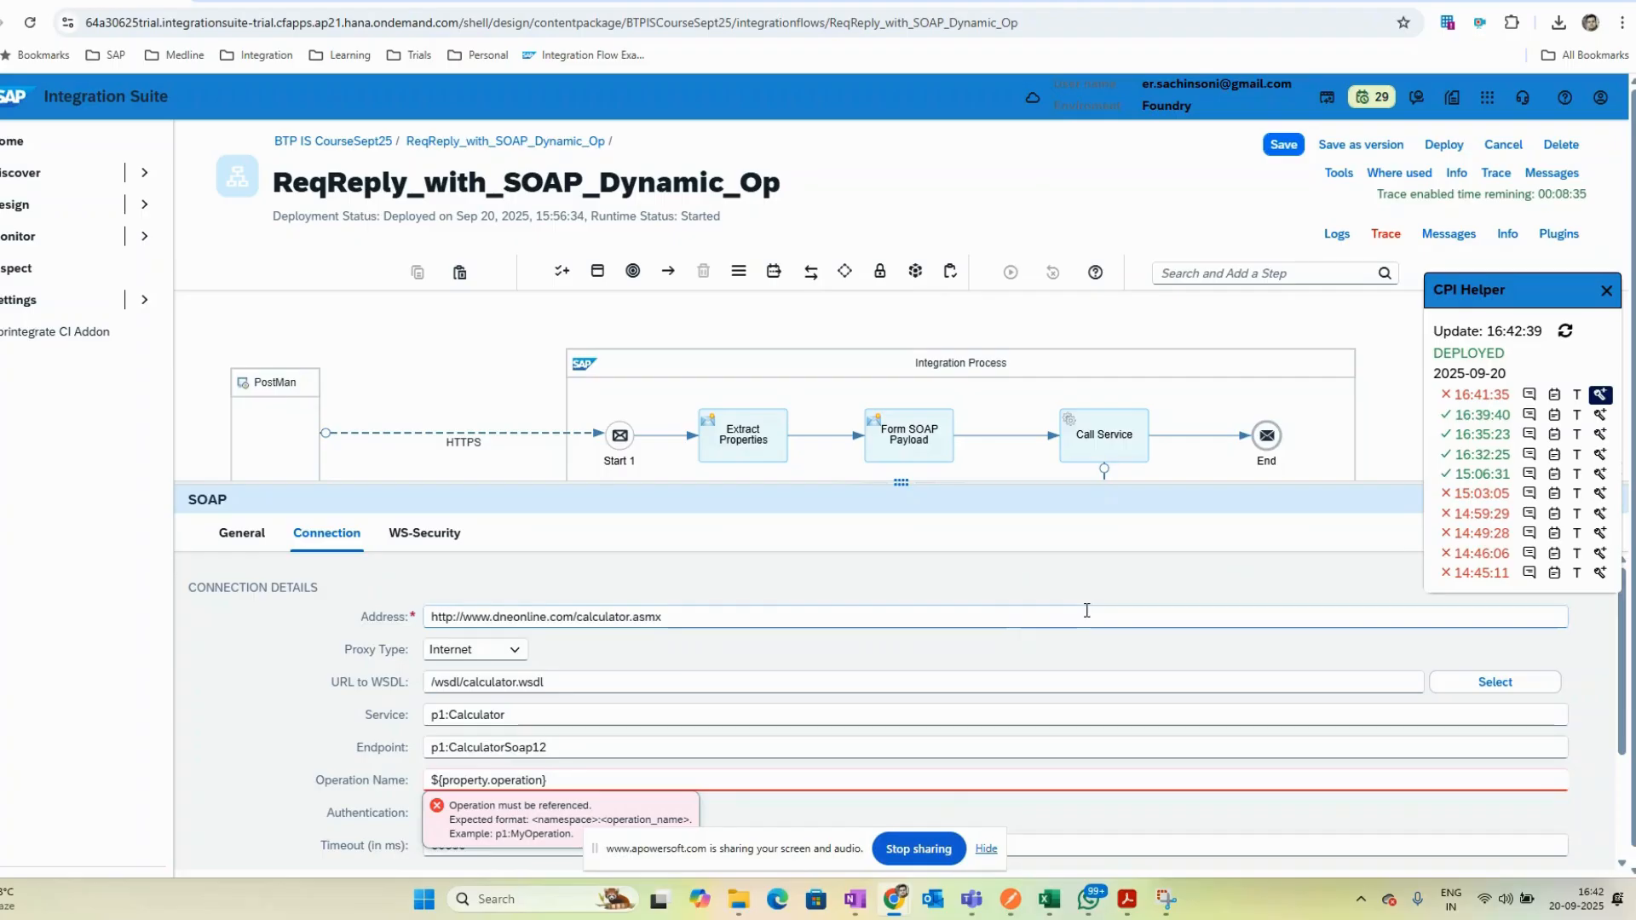
{"action": "left_click", "coordinate": [1287, 147]}
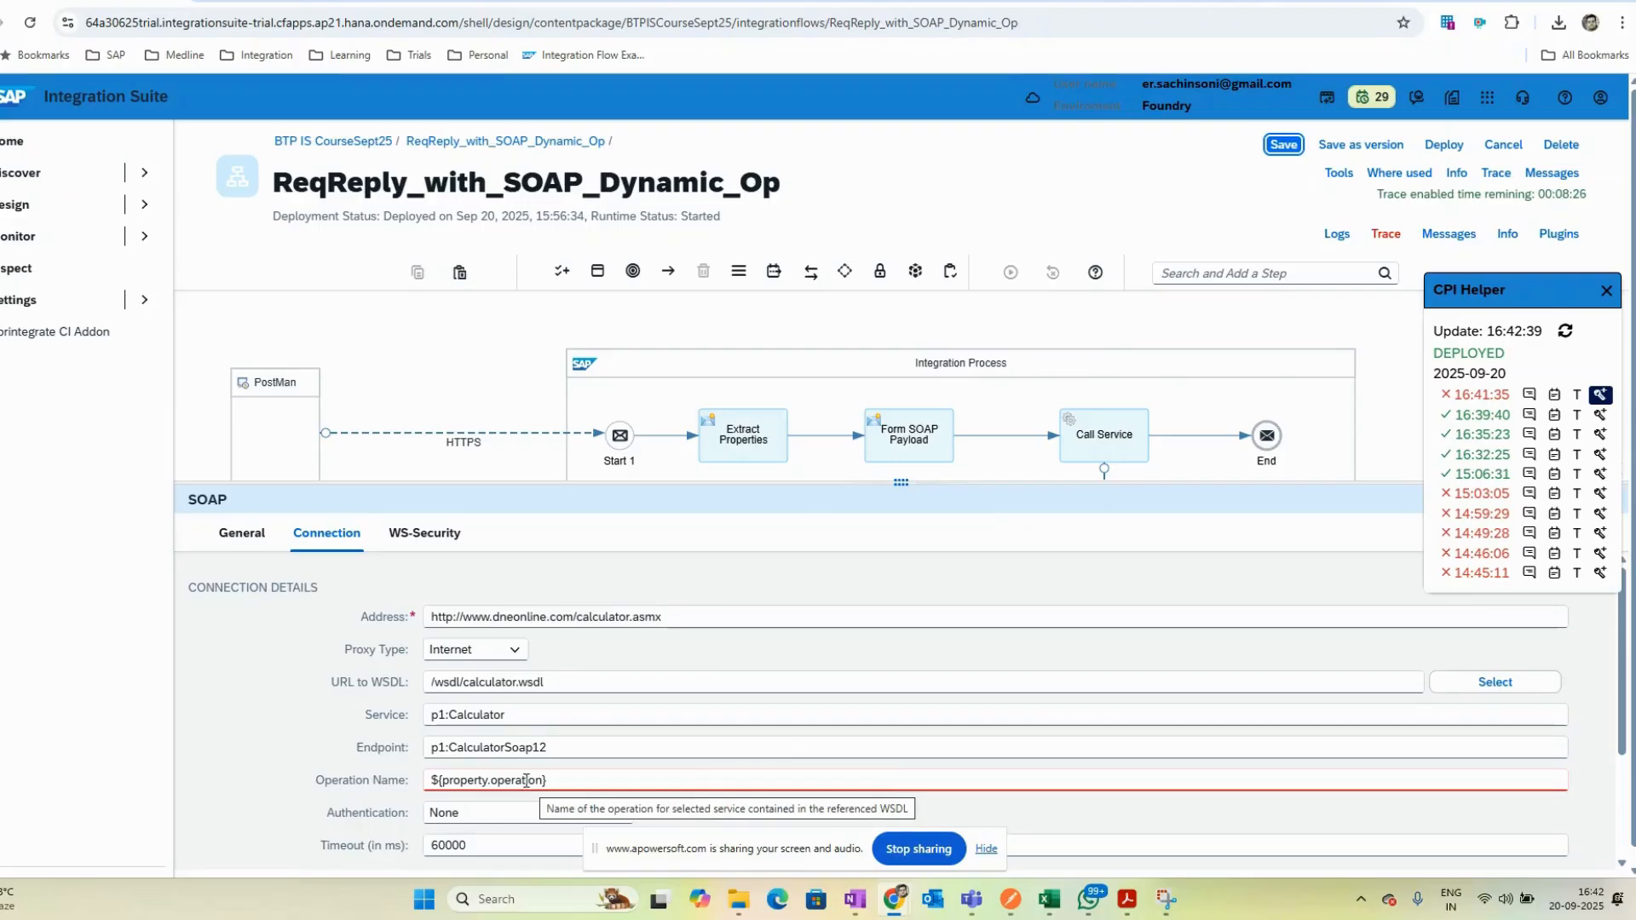
- Copy the dneonline calculator WSDL URL from the browser and paste it as the channel's URL to WSDL
{"action": "mouse_move", "coordinate": [897, 911]}
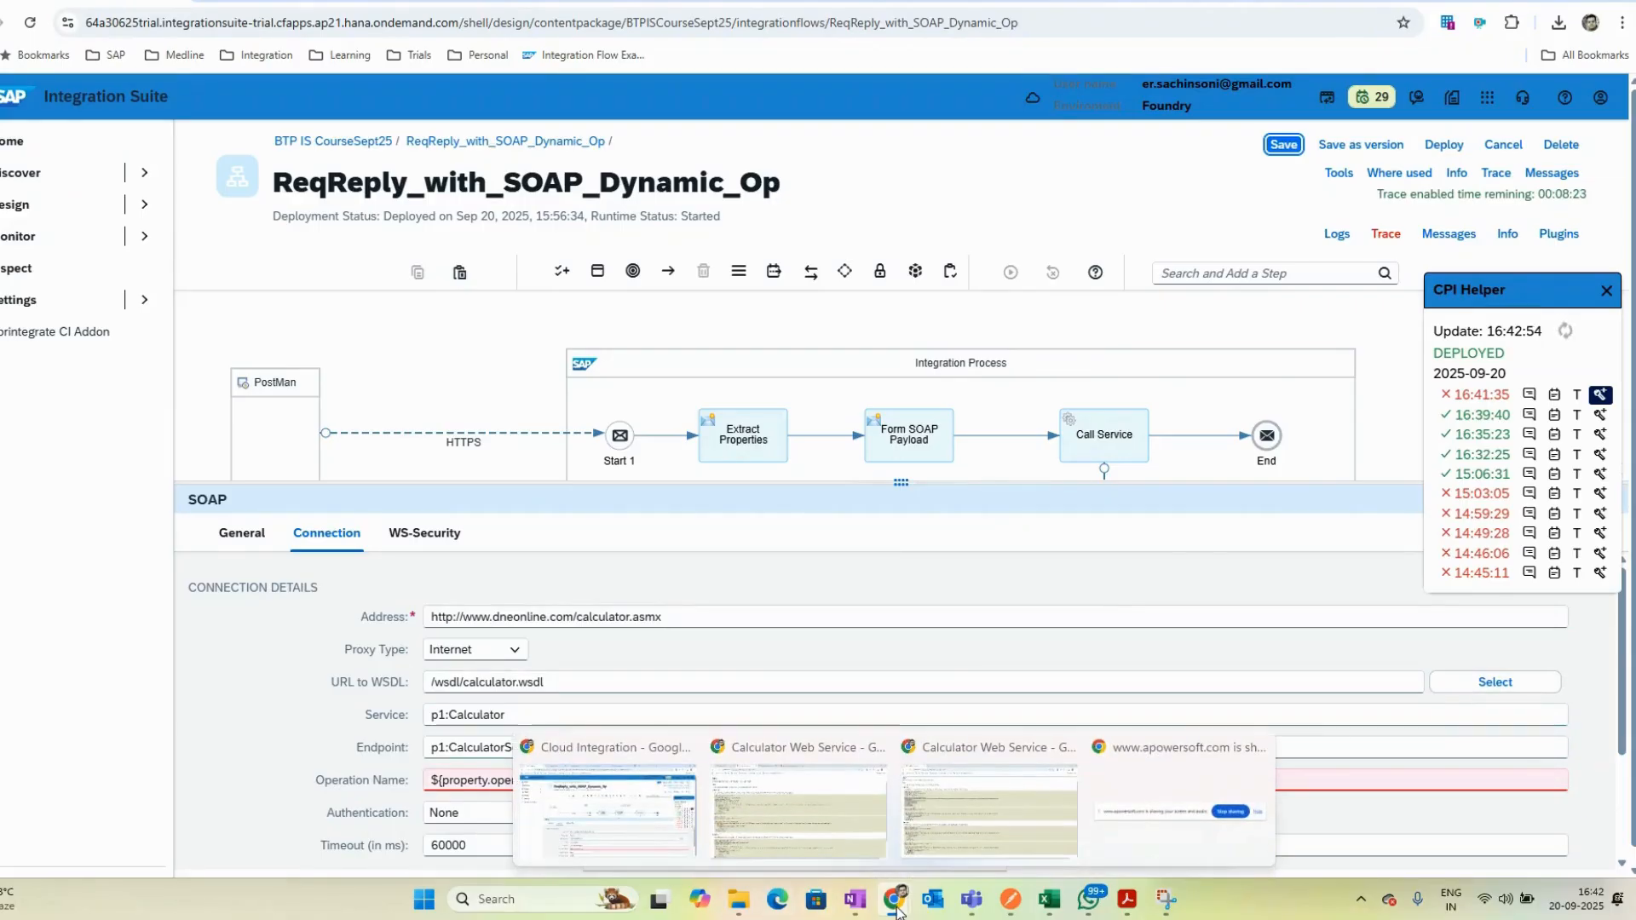
{"action": "left_click", "coordinate": [795, 807]}
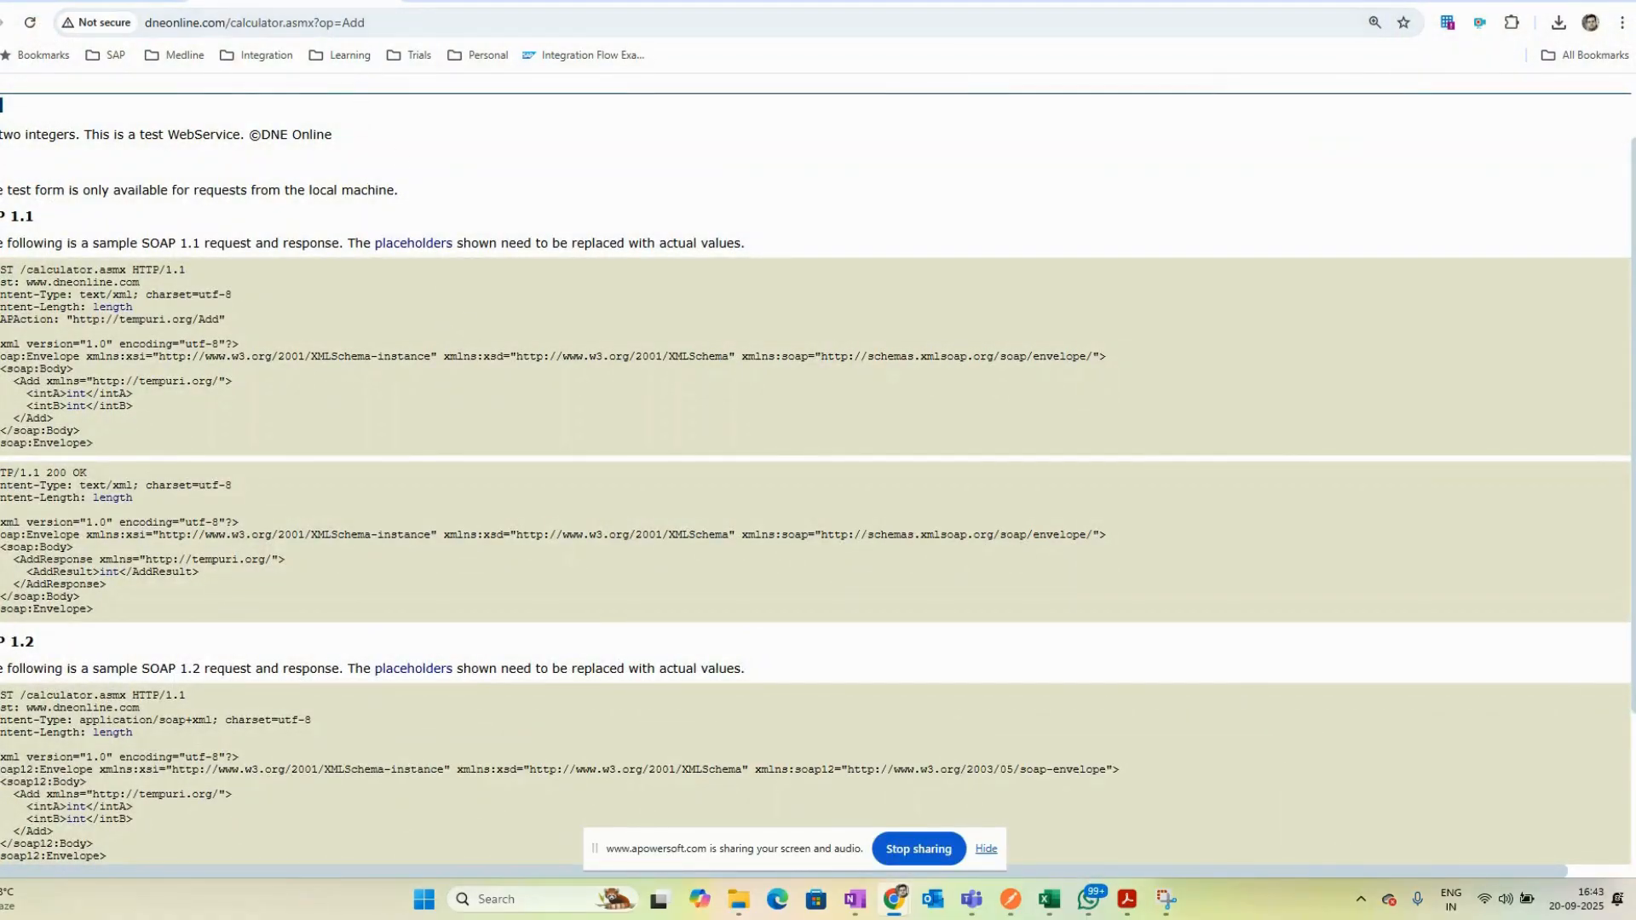
{"action": "left_click", "coordinate": [0, 23]}
{"action": "left_click", "coordinate": [526, 145]}
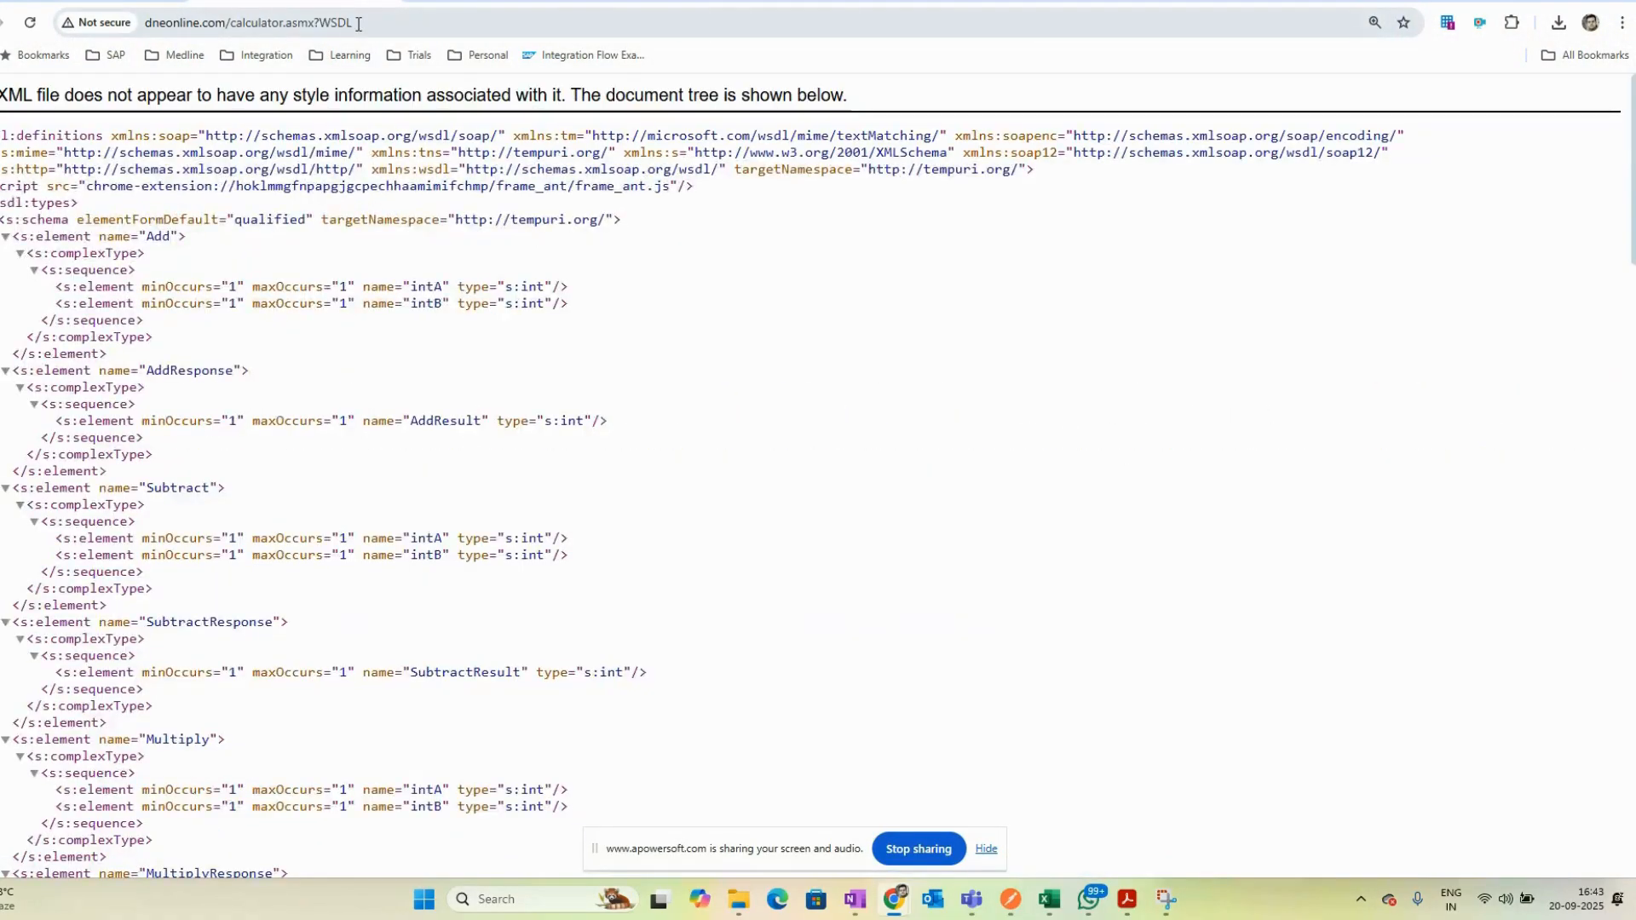
{"action": "left_click_drag", "start_coordinate": [356, 22], "coordinate": [150, 22]}
{"action": "key", "text": "alt+Tab"}
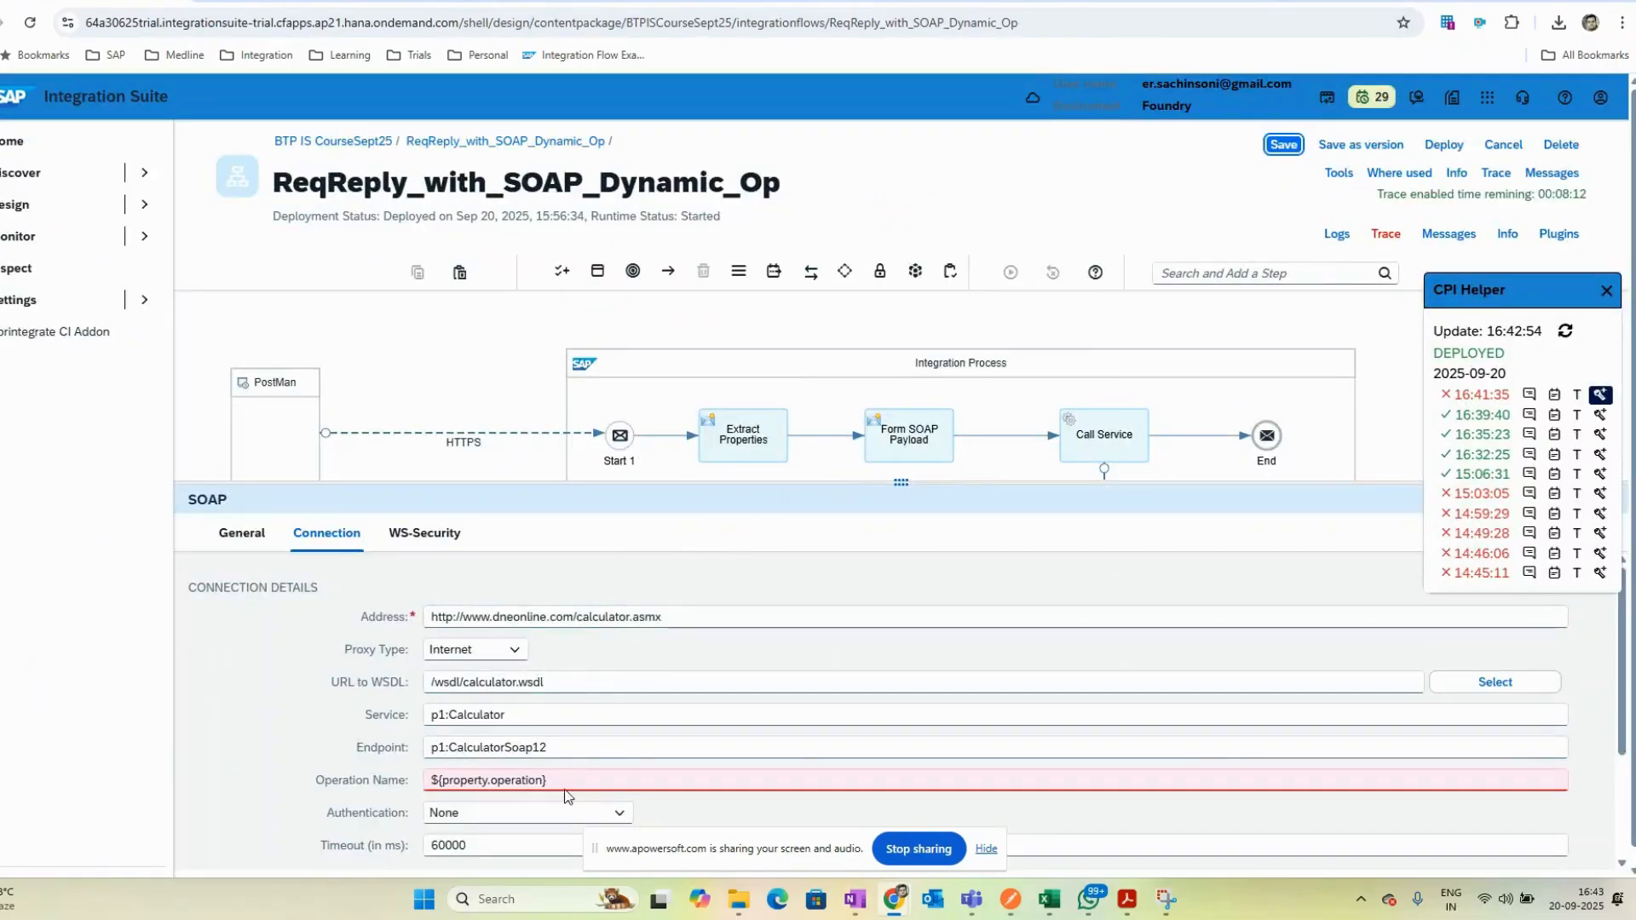
{"action": "triple_click", "coordinate": [560, 682]}
{"action": "type", "text": "http://www.dneonline.com/calculator.asmx?WSDL"}
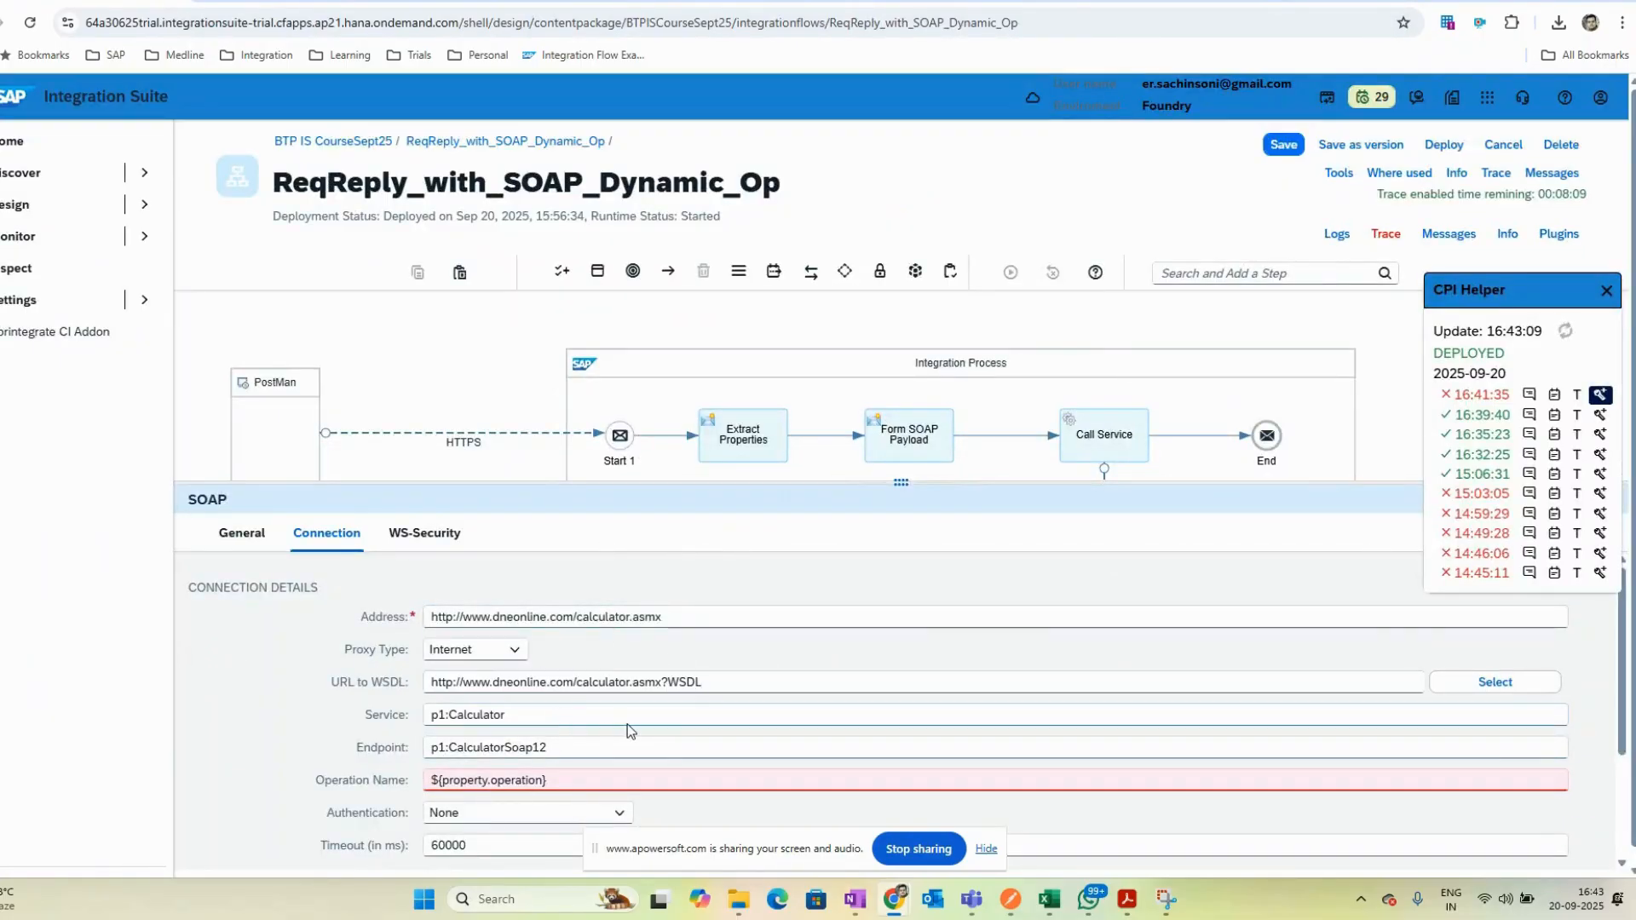
- Prefix the Operation Name with p1: so it reads p1:${property.operation}
{"action": "triple_click", "coordinate": [565, 779]}
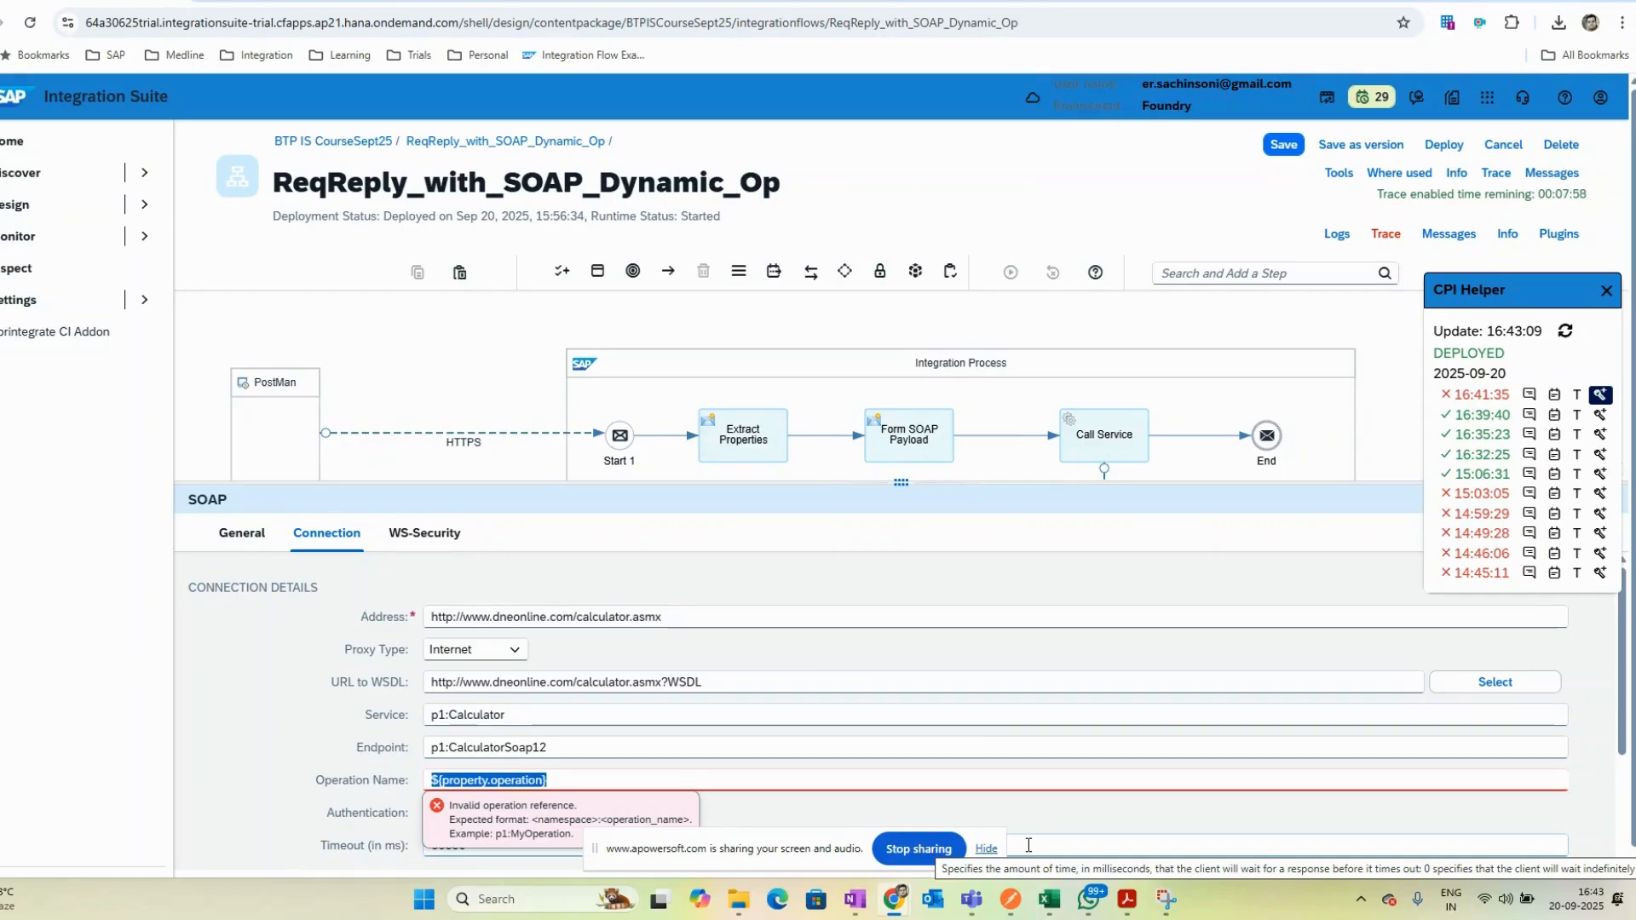
{"action": "key", "text": "Left"}
{"action": "type", "text": "p1"}
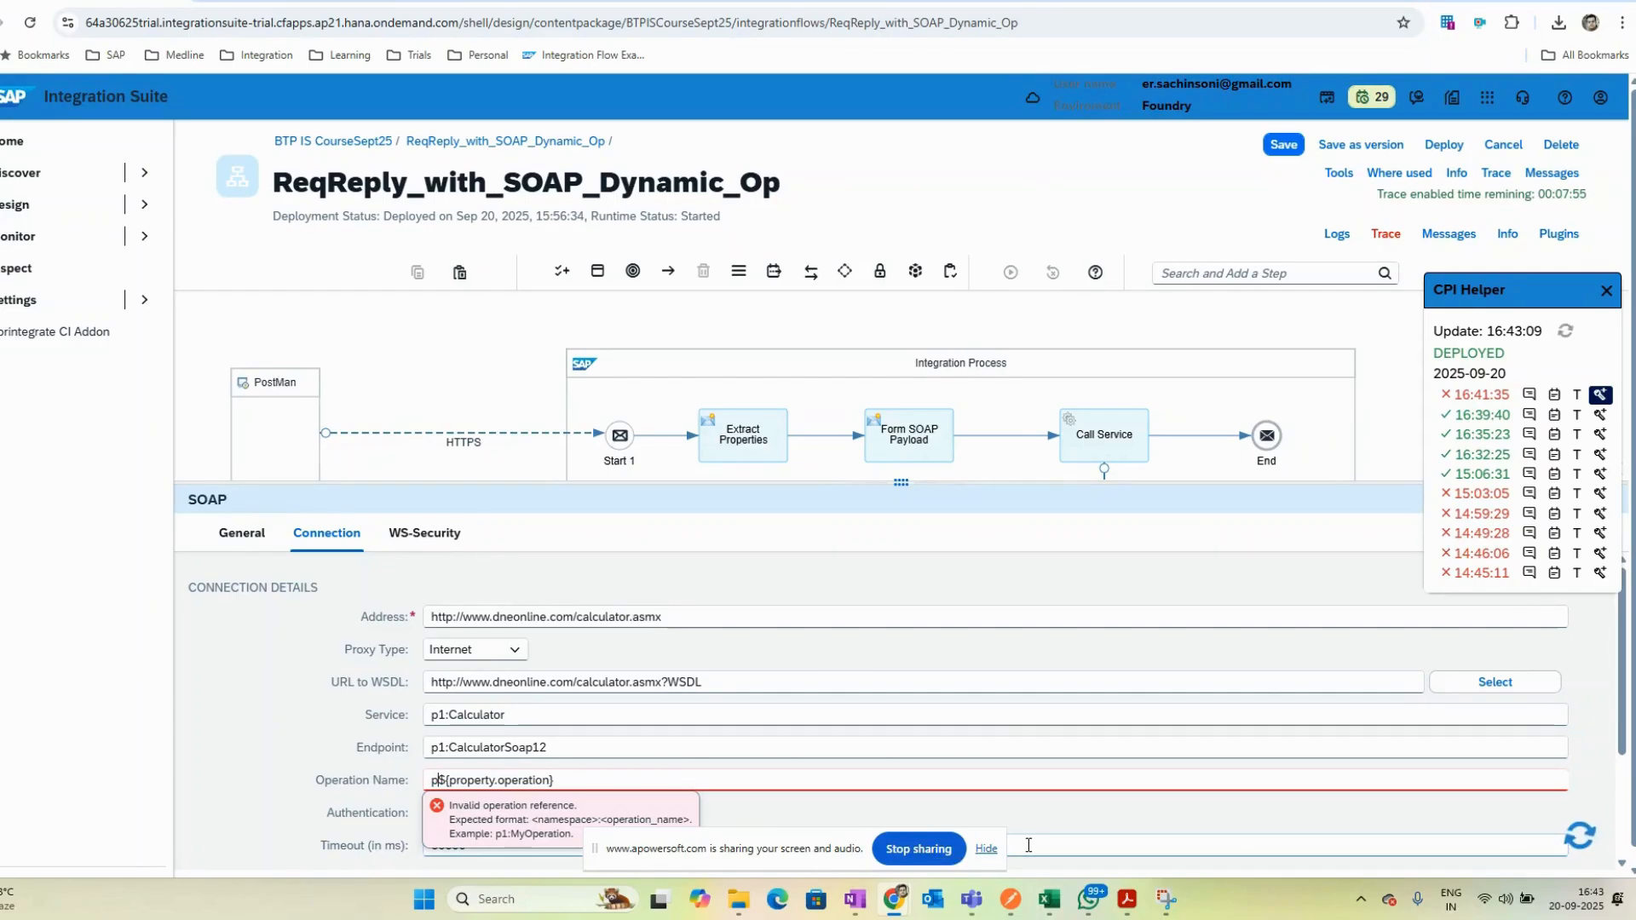
{"action": "type", "text": ":"}
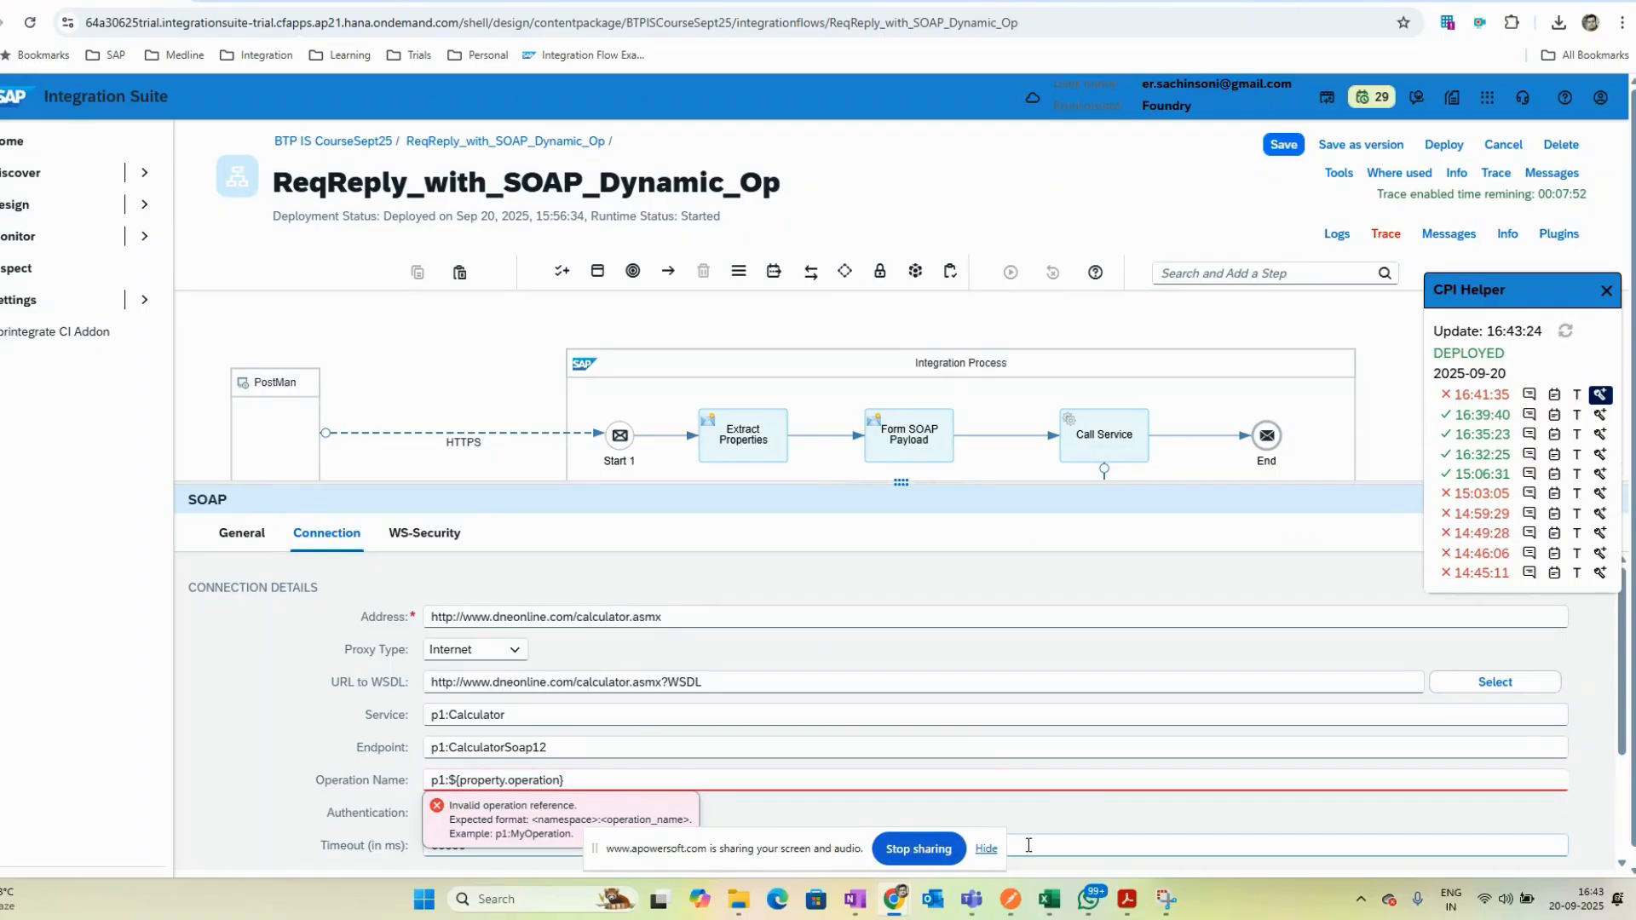
- Select the calculator.wsdl resource as the channel's WSDL
{"action": "left_click", "coordinate": [737, 683]}
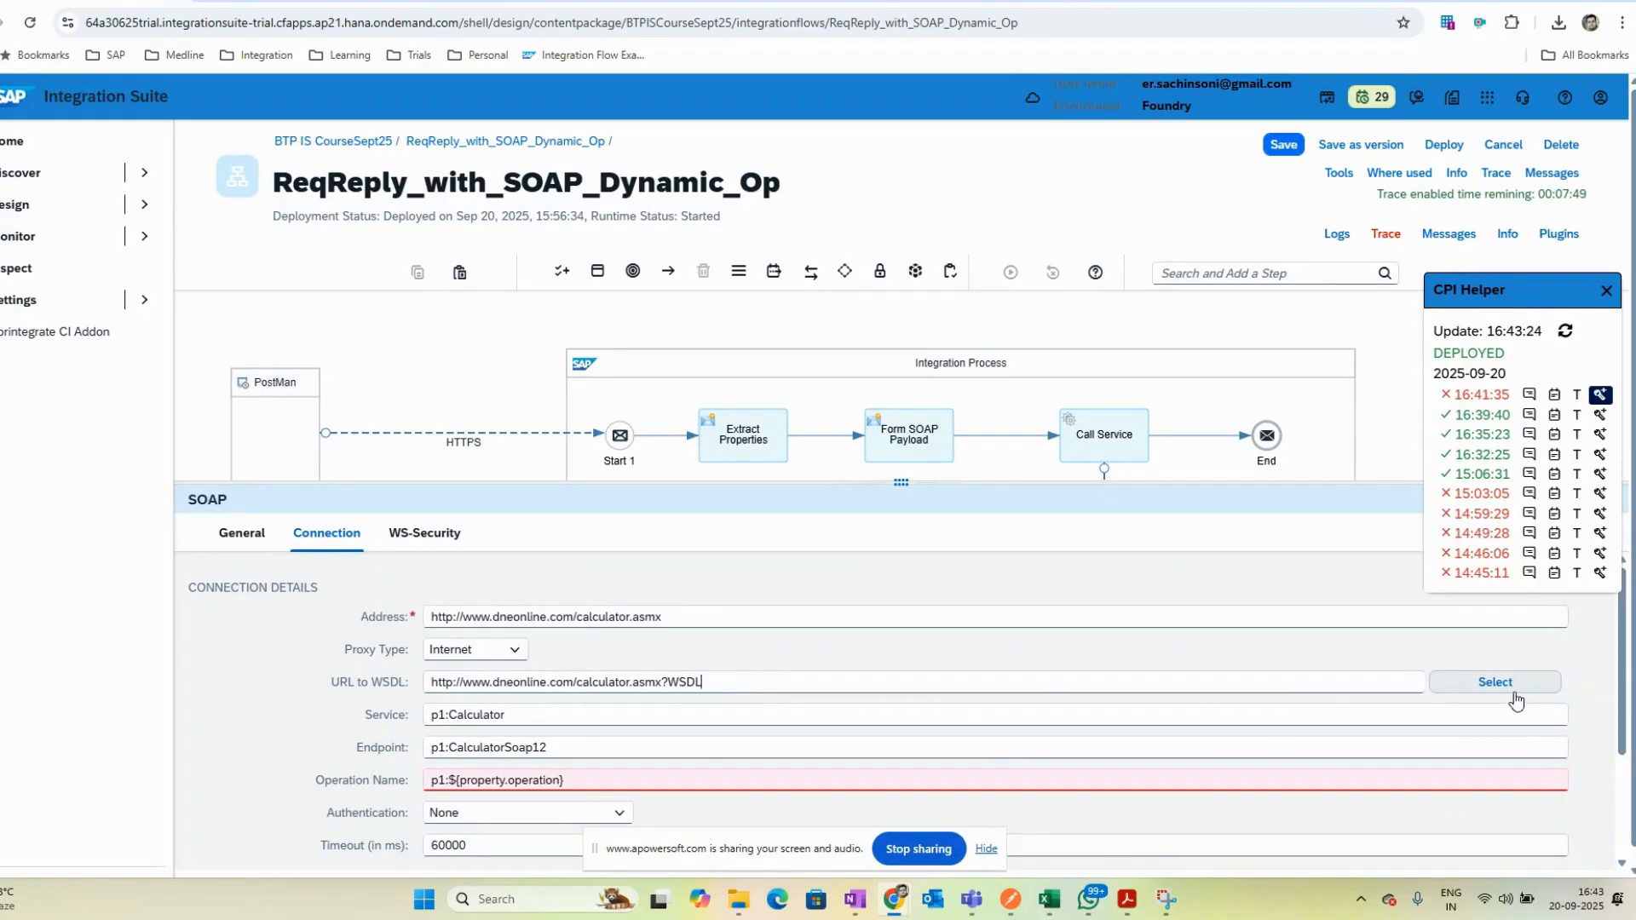
{"action": "left_click", "coordinate": [1496, 686]}
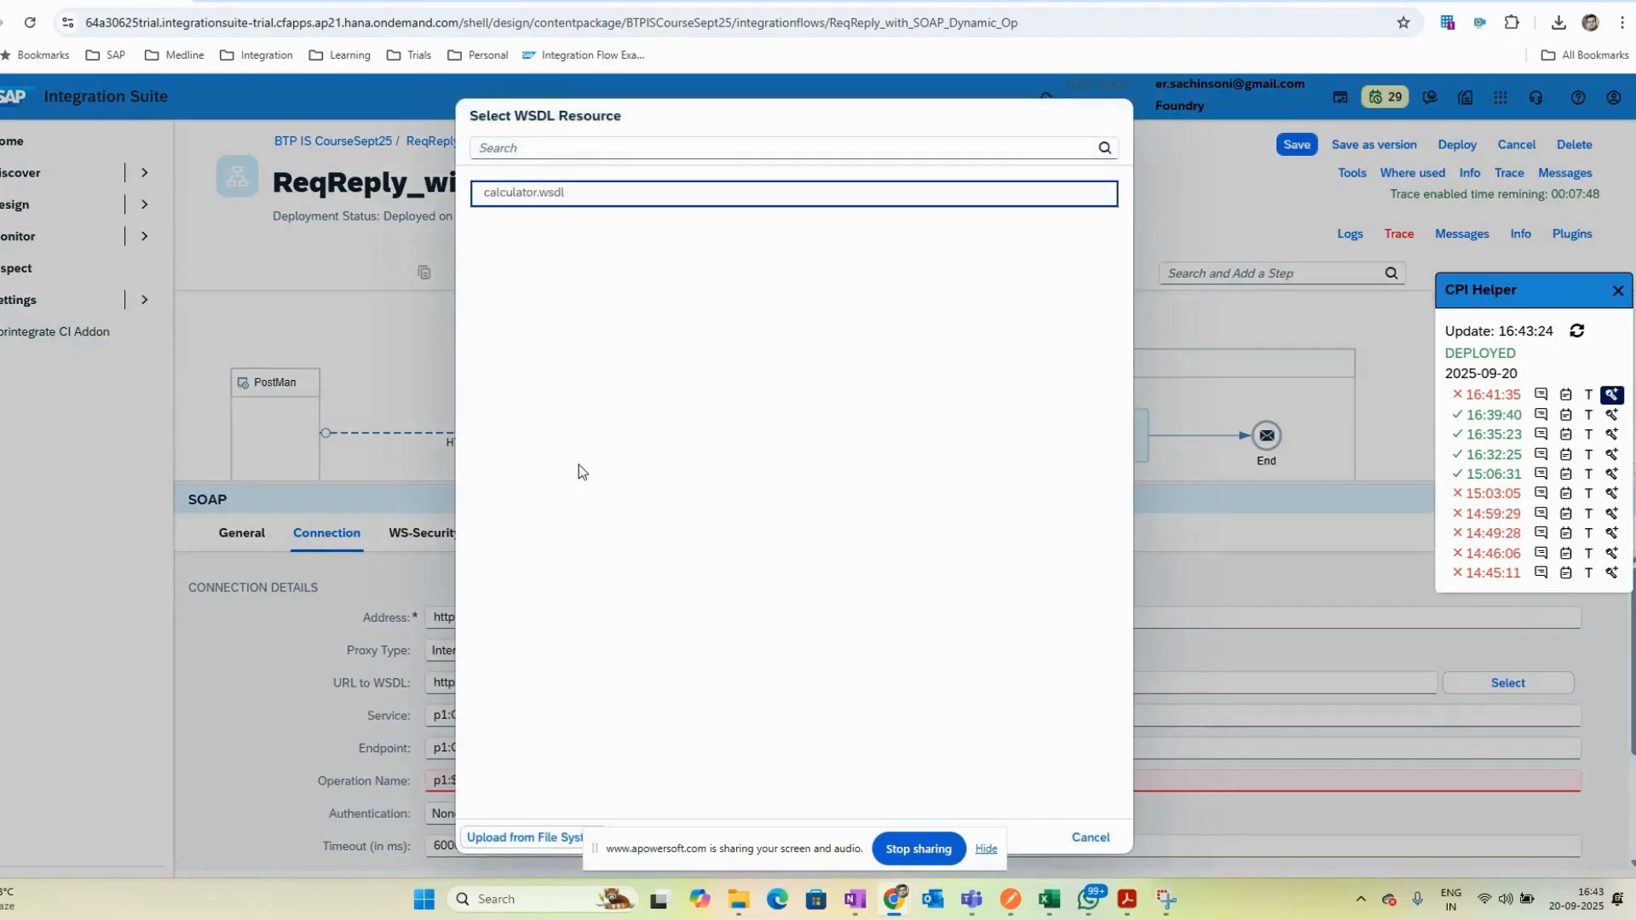
{"action": "left_click", "coordinate": [533, 202]}
{"action": "left_click", "coordinate": [819, 225]}
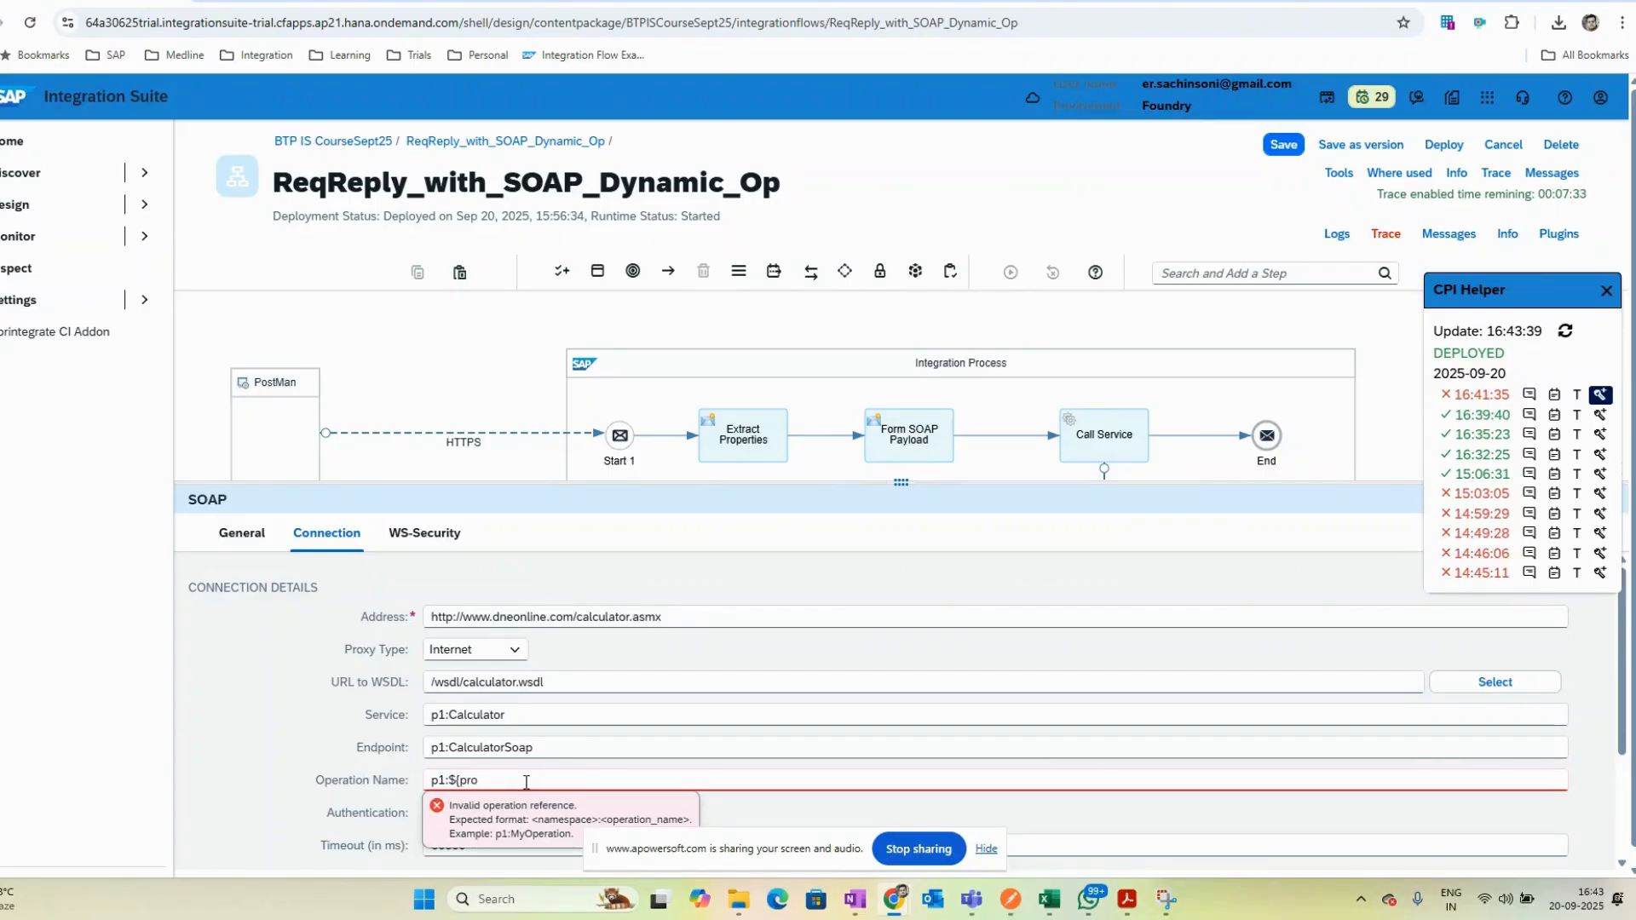
- Complete the Operation Name as p1:${property.operation} and save the flow
{"action": "type", "text": "perty"}
{"action": "type", "text": "."}
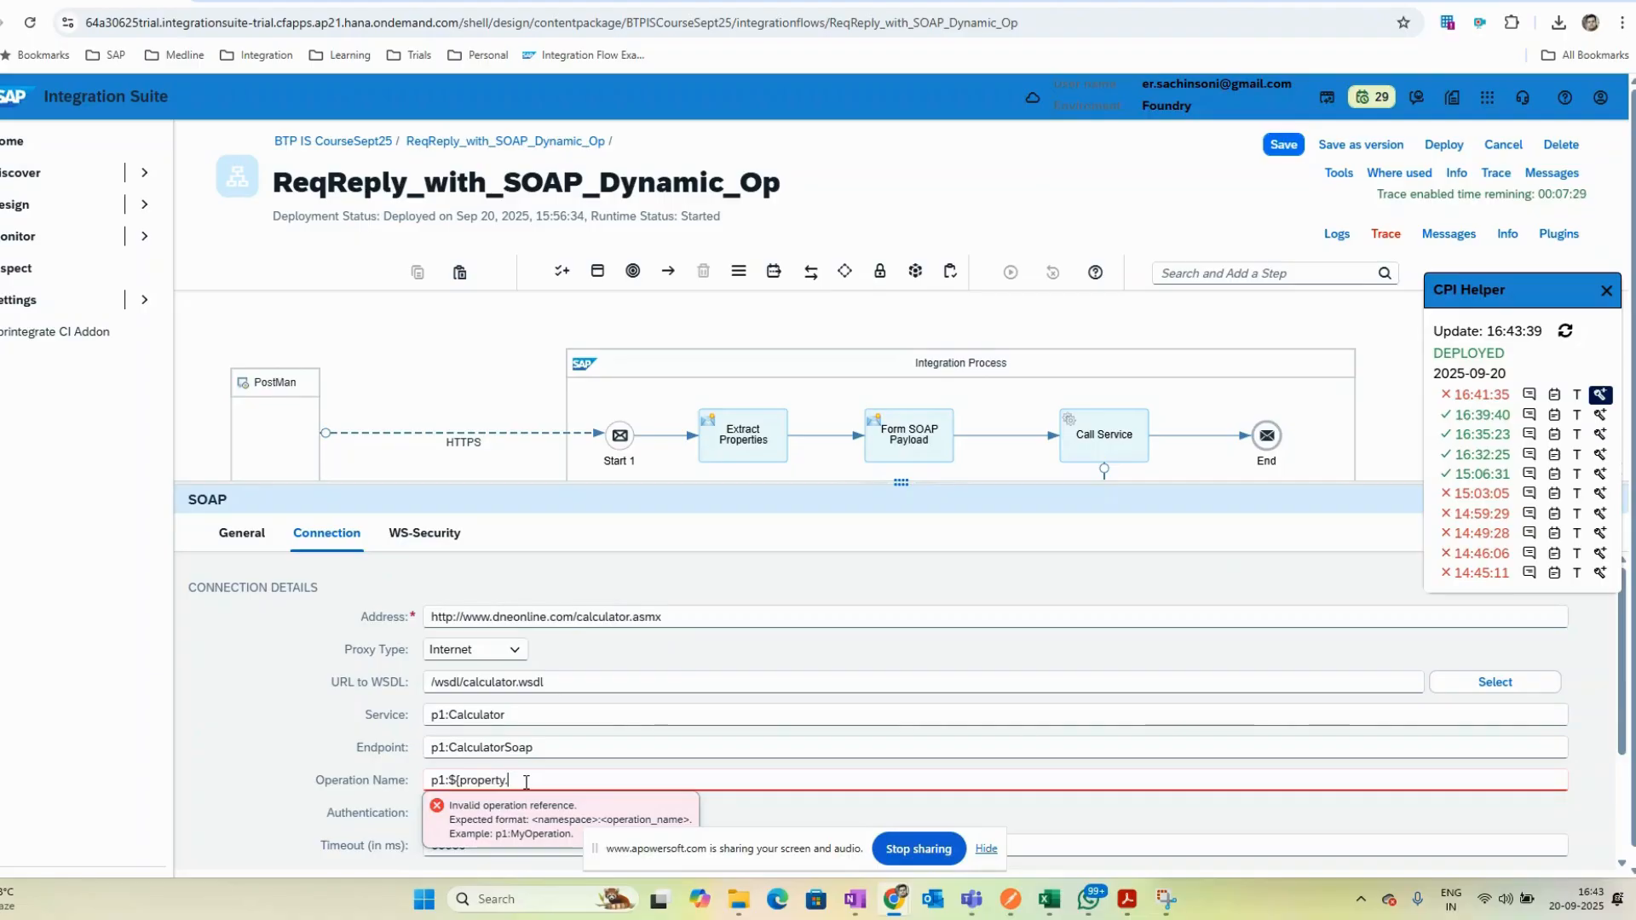
{"action": "type", "text": "operation}"}
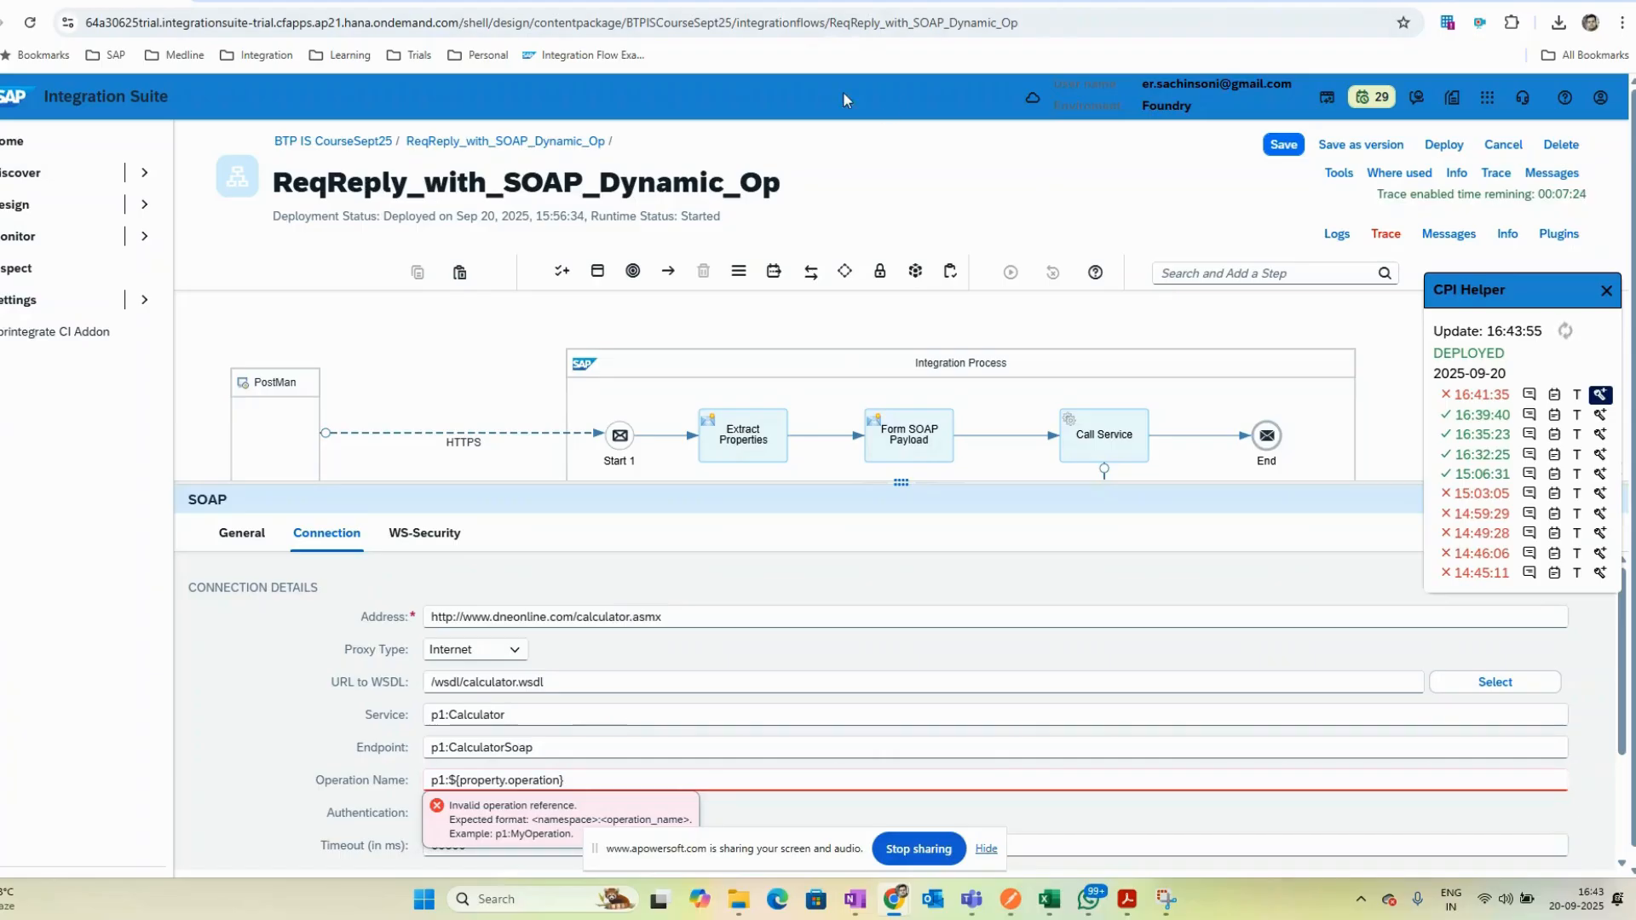
{"action": "left_click", "coordinate": [1283, 145]}
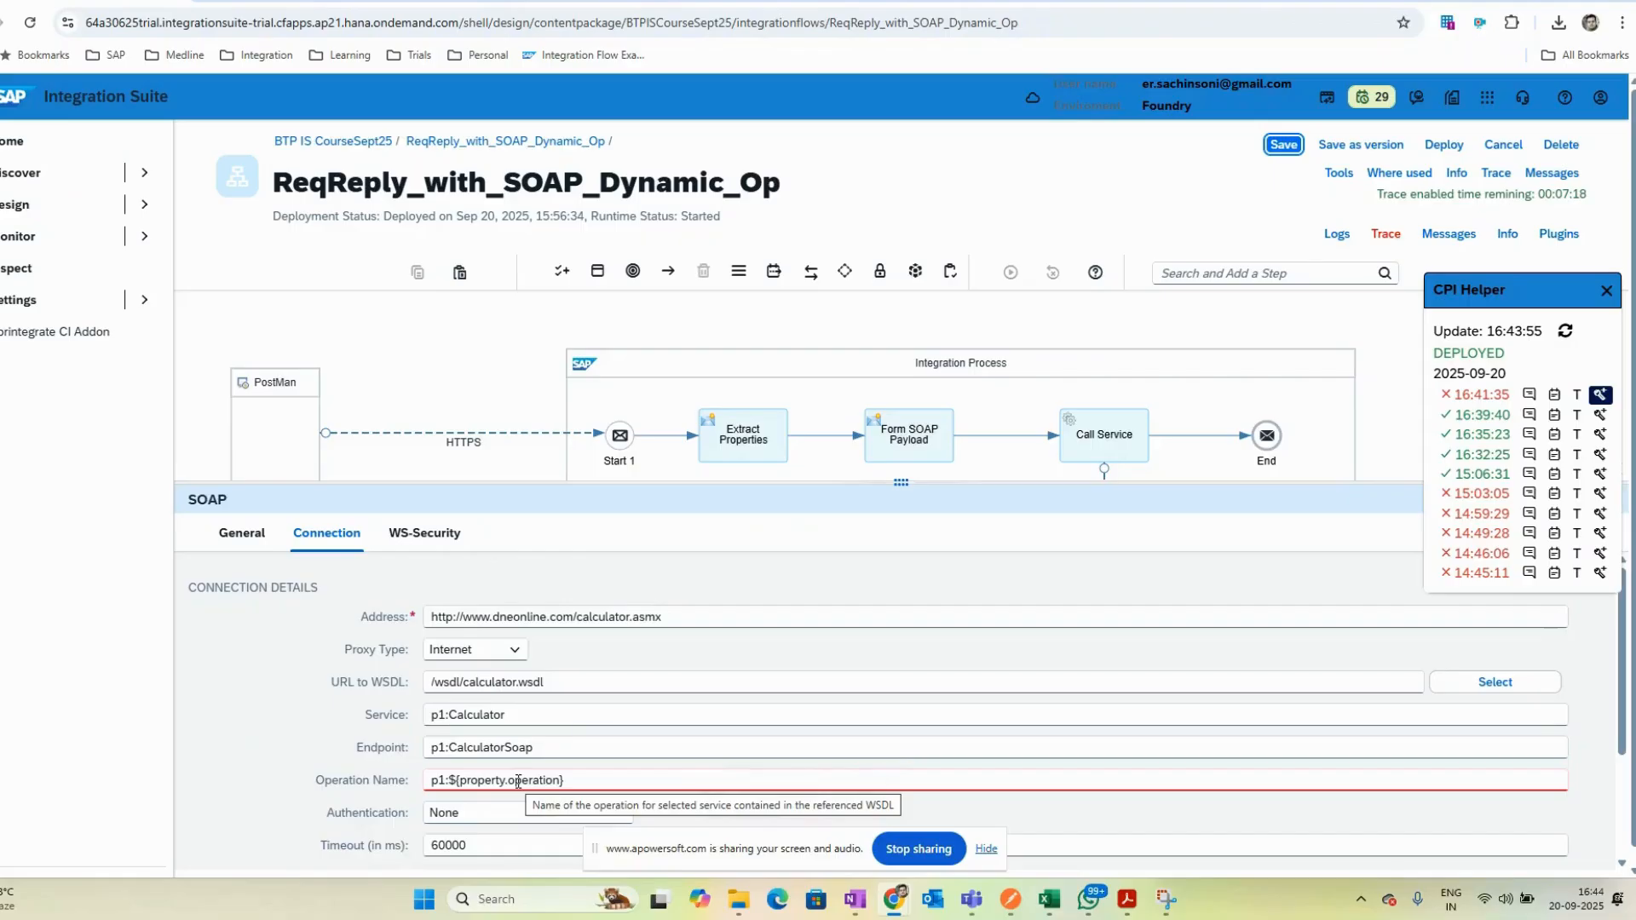
- Paste the dneonline WSDL URL into the URL to WSDL field again
{"action": "left_click", "coordinate": [356, 777]}
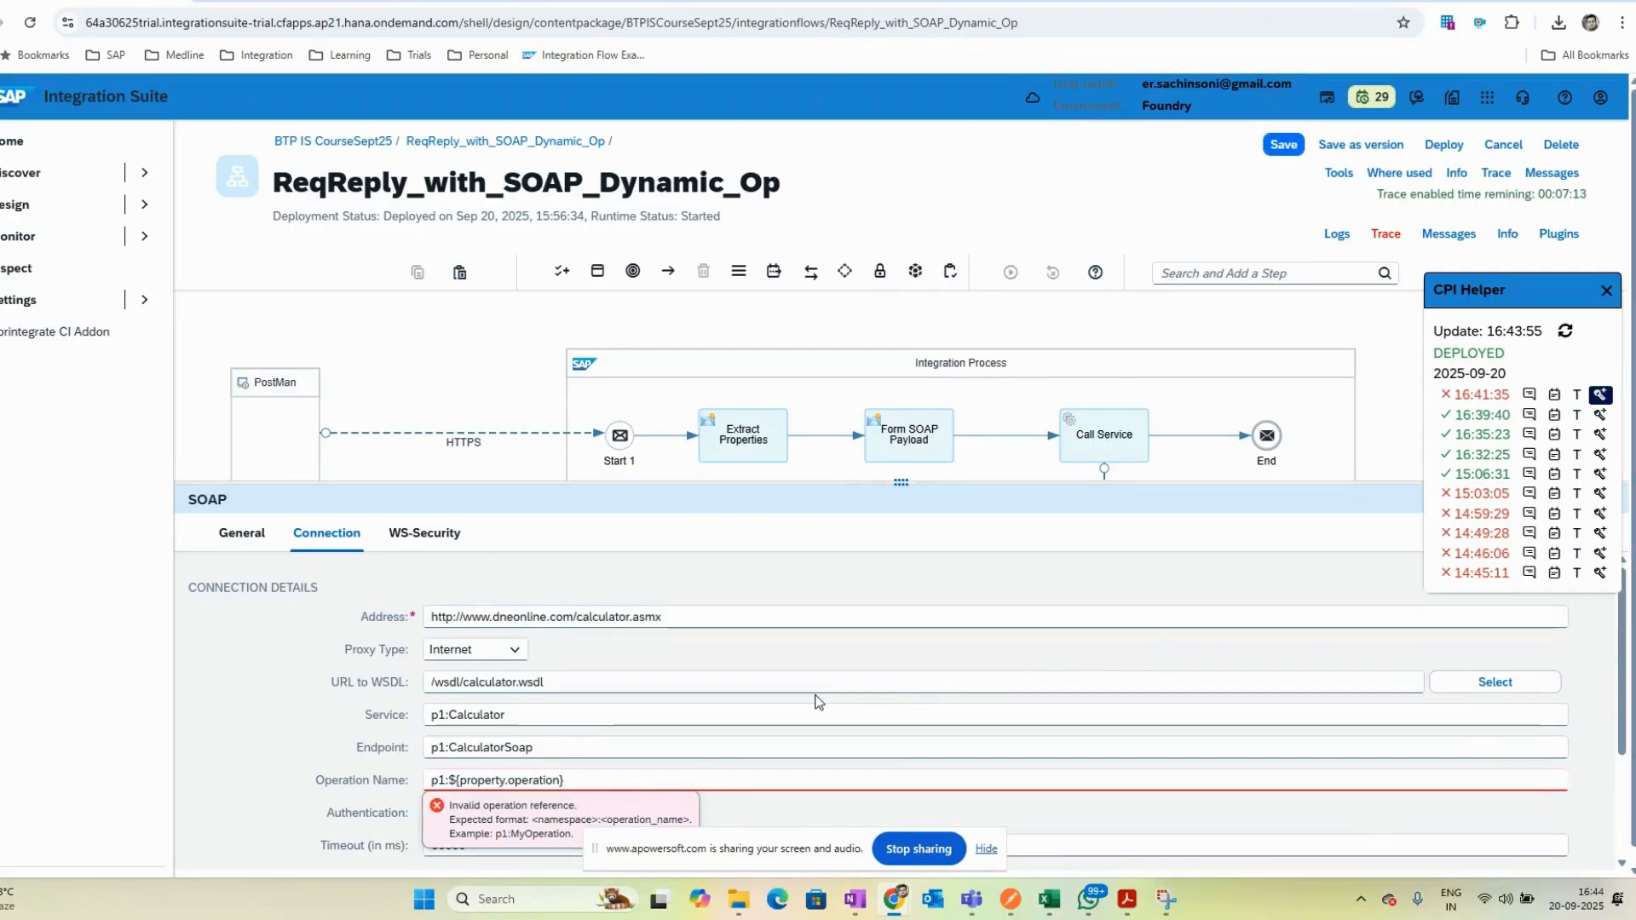
{"action": "key", "text": "ctrl+Tab"}
{"action": "key", "text": "ctrl+shift+Tab"}
{"action": "left_click", "coordinate": [527, 683]}
{"action": "key", "text": "ctrl+a"}
{"action": "type", "text": "http://www.dneonline.com/calculator.asmx?WSDL"}
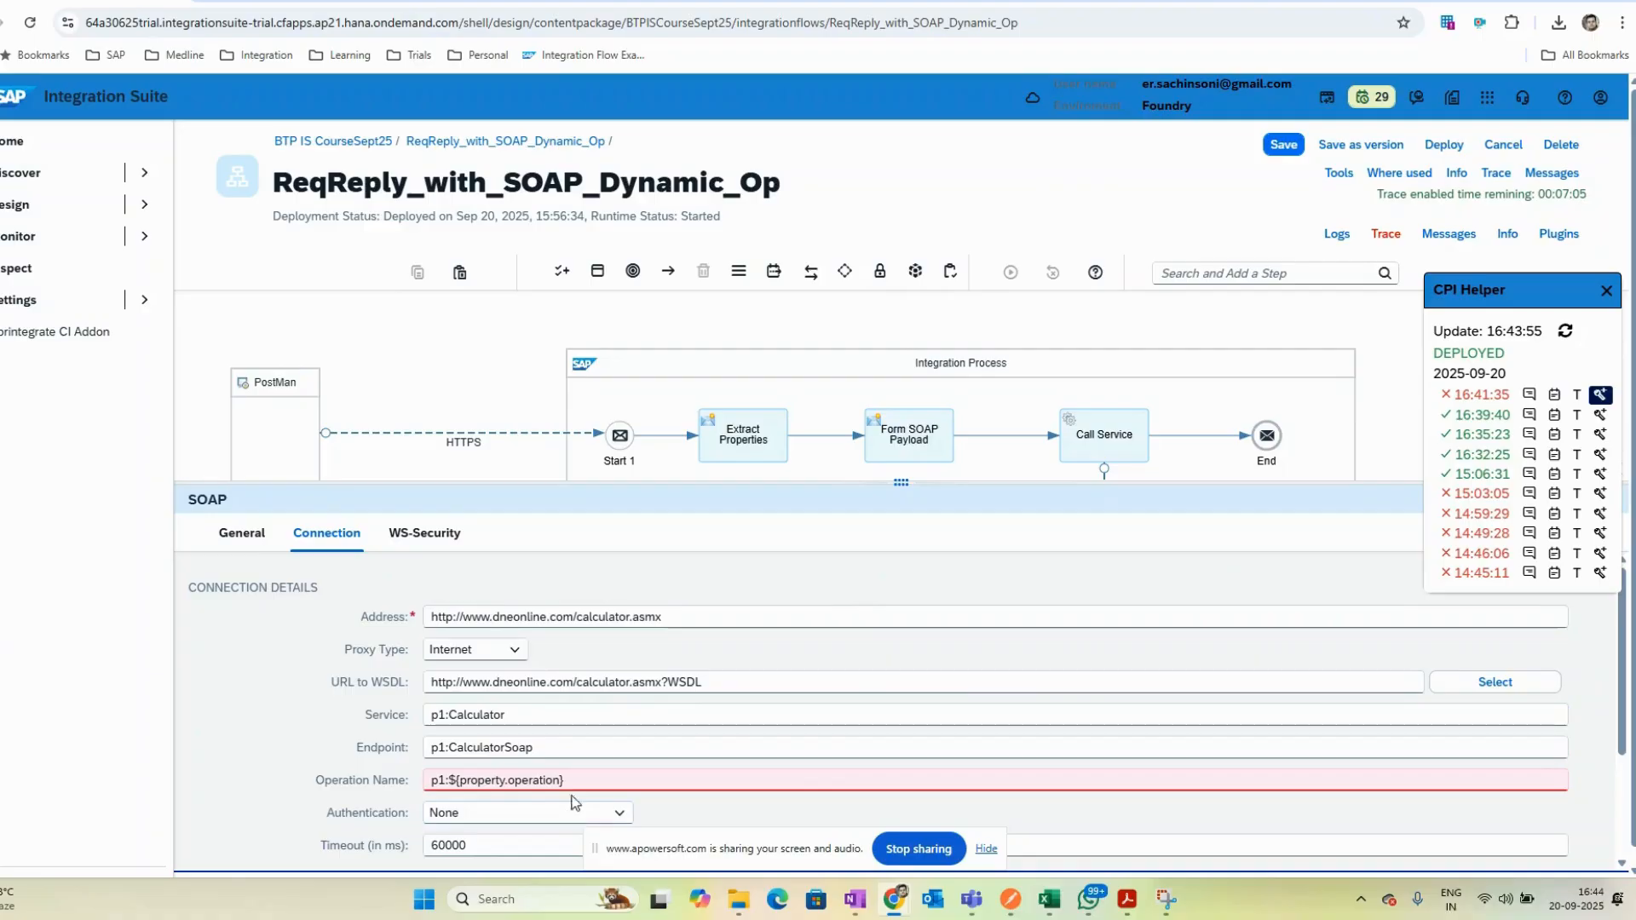
- Reselect the calculator.wsdl resource as the SOAP channel's WSDL
{"action": "triple_click", "coordinate": [610, 782]}
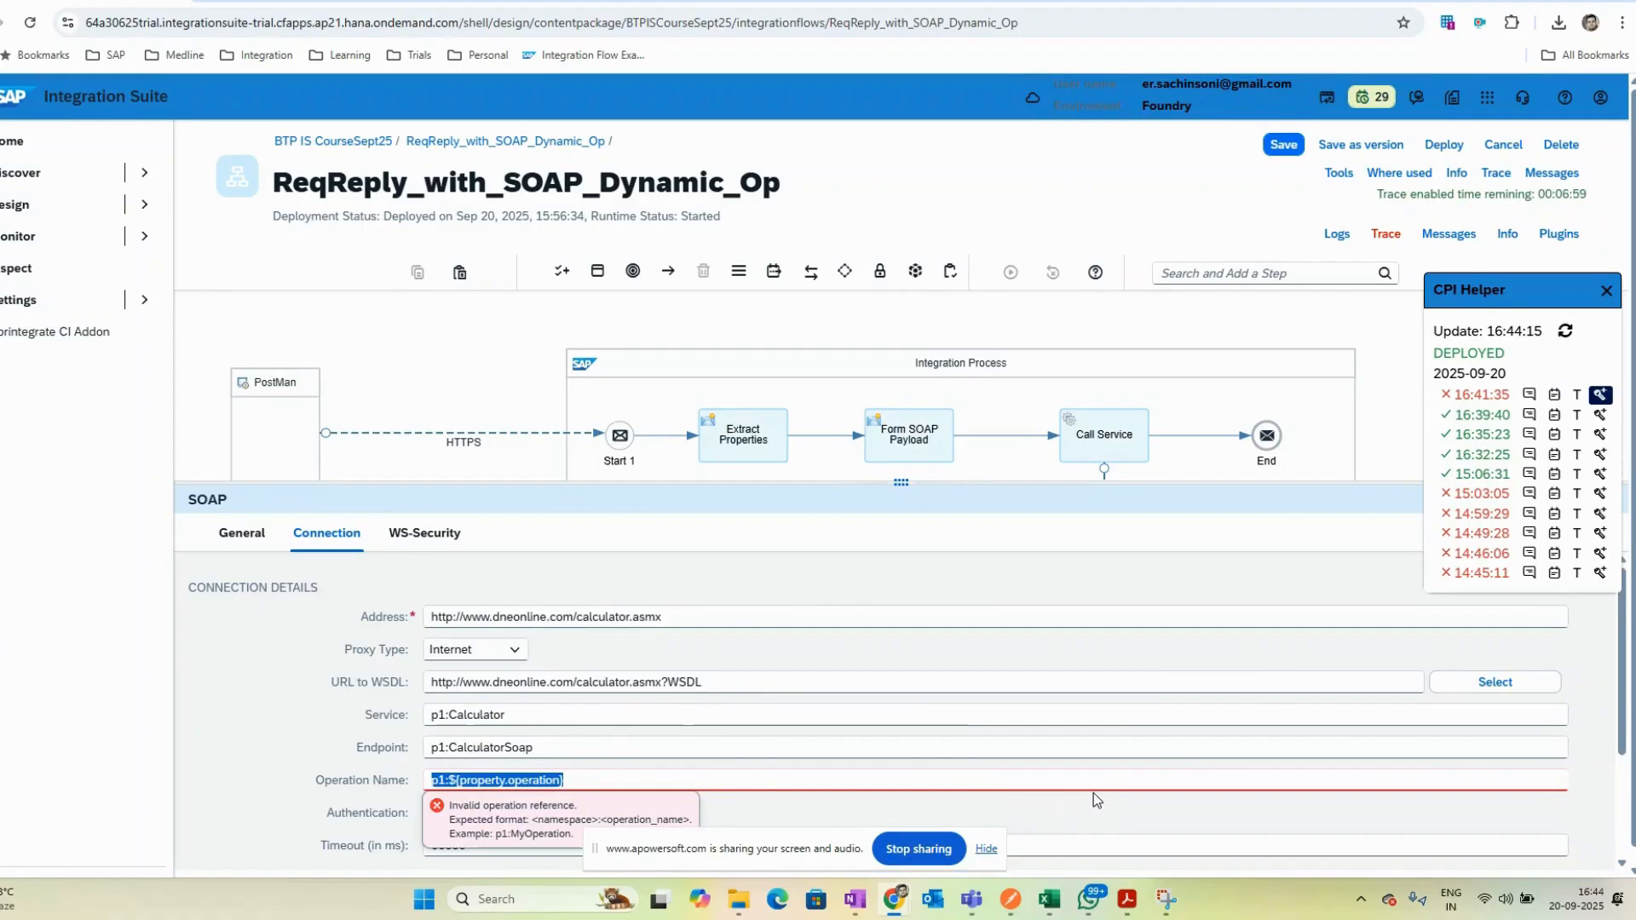
{"action": "left_click", "coordinate": [1498, 681]}
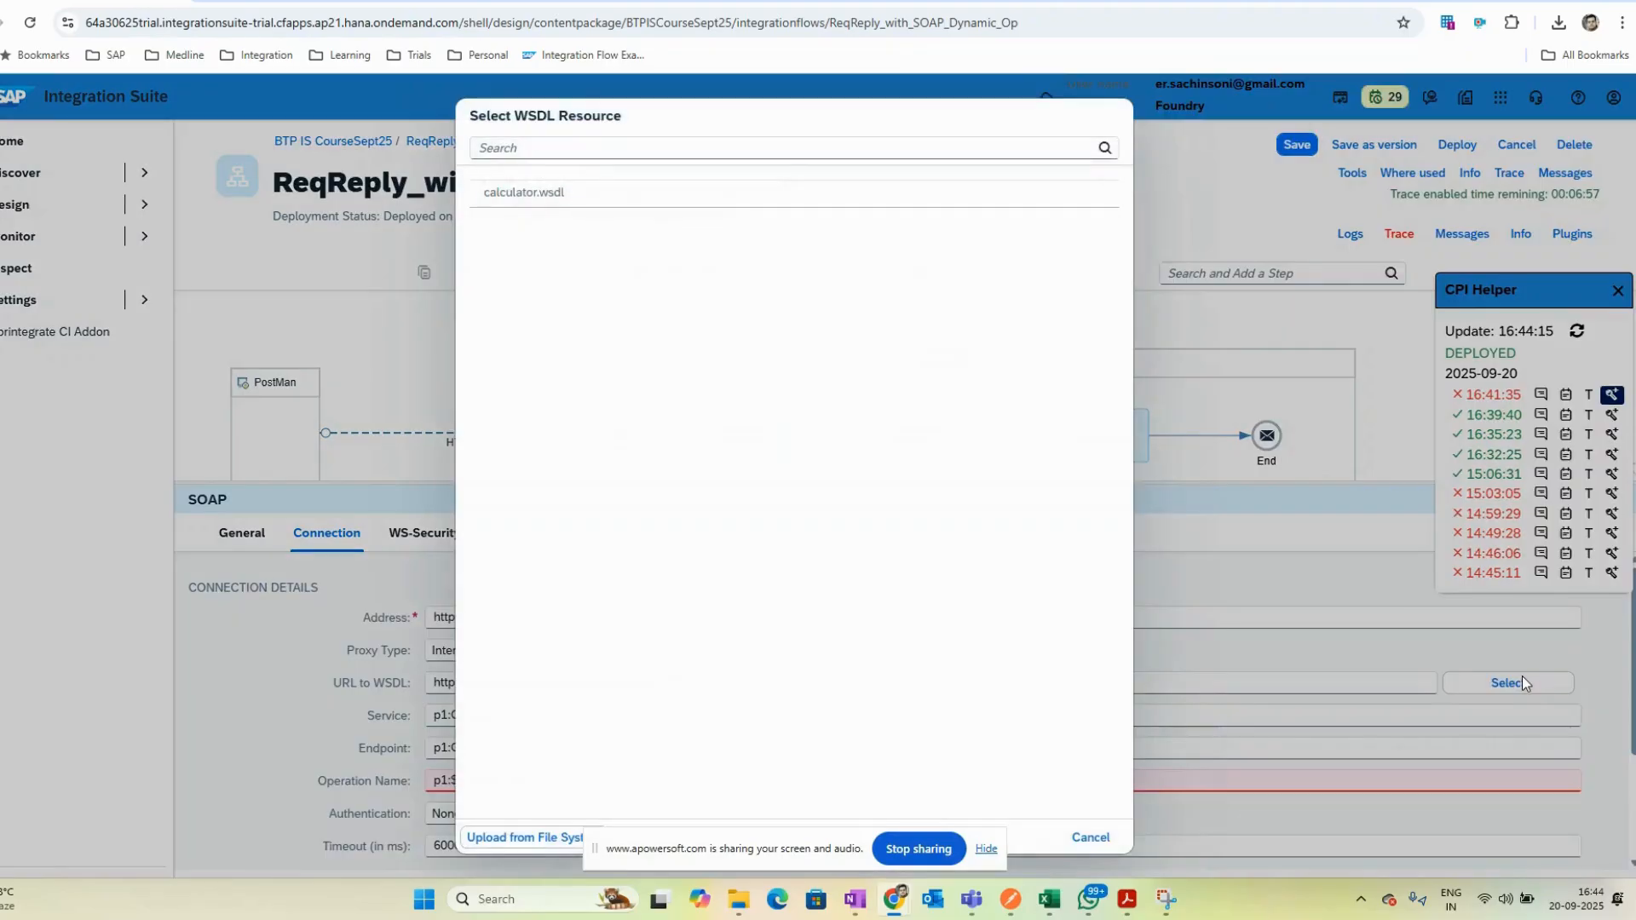
{"action": "left_click", "coordinate": [681, 190]}
{"action": "left_click", "coordinate": [813, 224]}
{"action": "scroll", "coordinate": [506, 820], "scroll_direction": "down", "scroll_amount": 2}
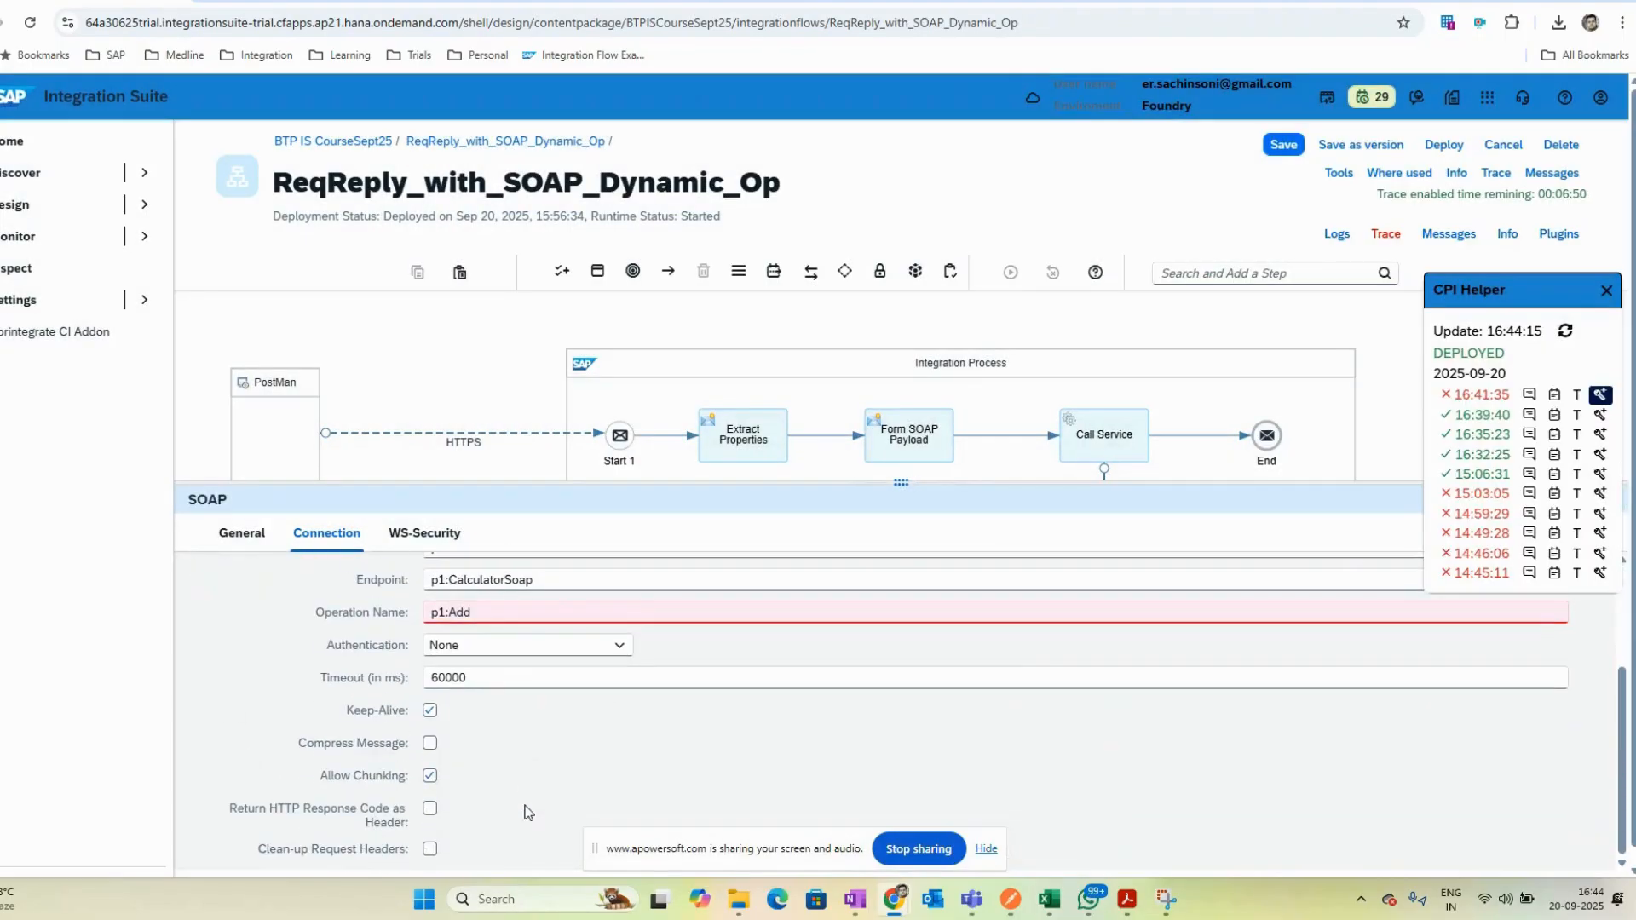
{"action": "scroll", "coordinate": [503, 771], "scroll_direction": "up", "scroll_amount": 1}
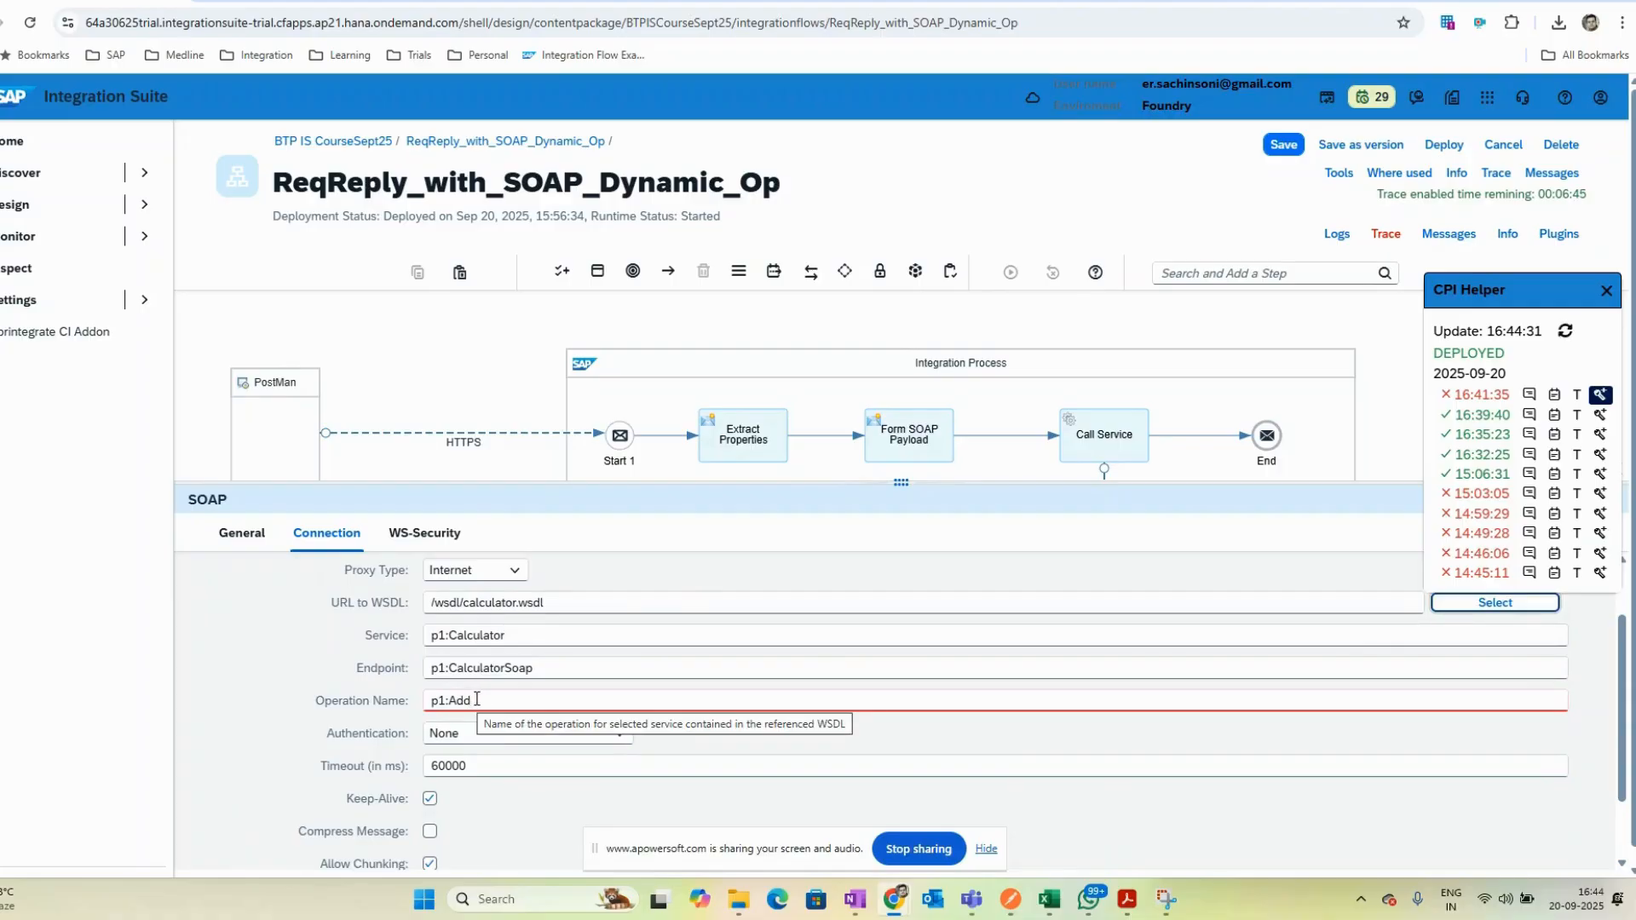
- Change the Operation Name to p1:${property.operation} and save the flow
{"action": "left_click", "coordinate": [504, 698]}
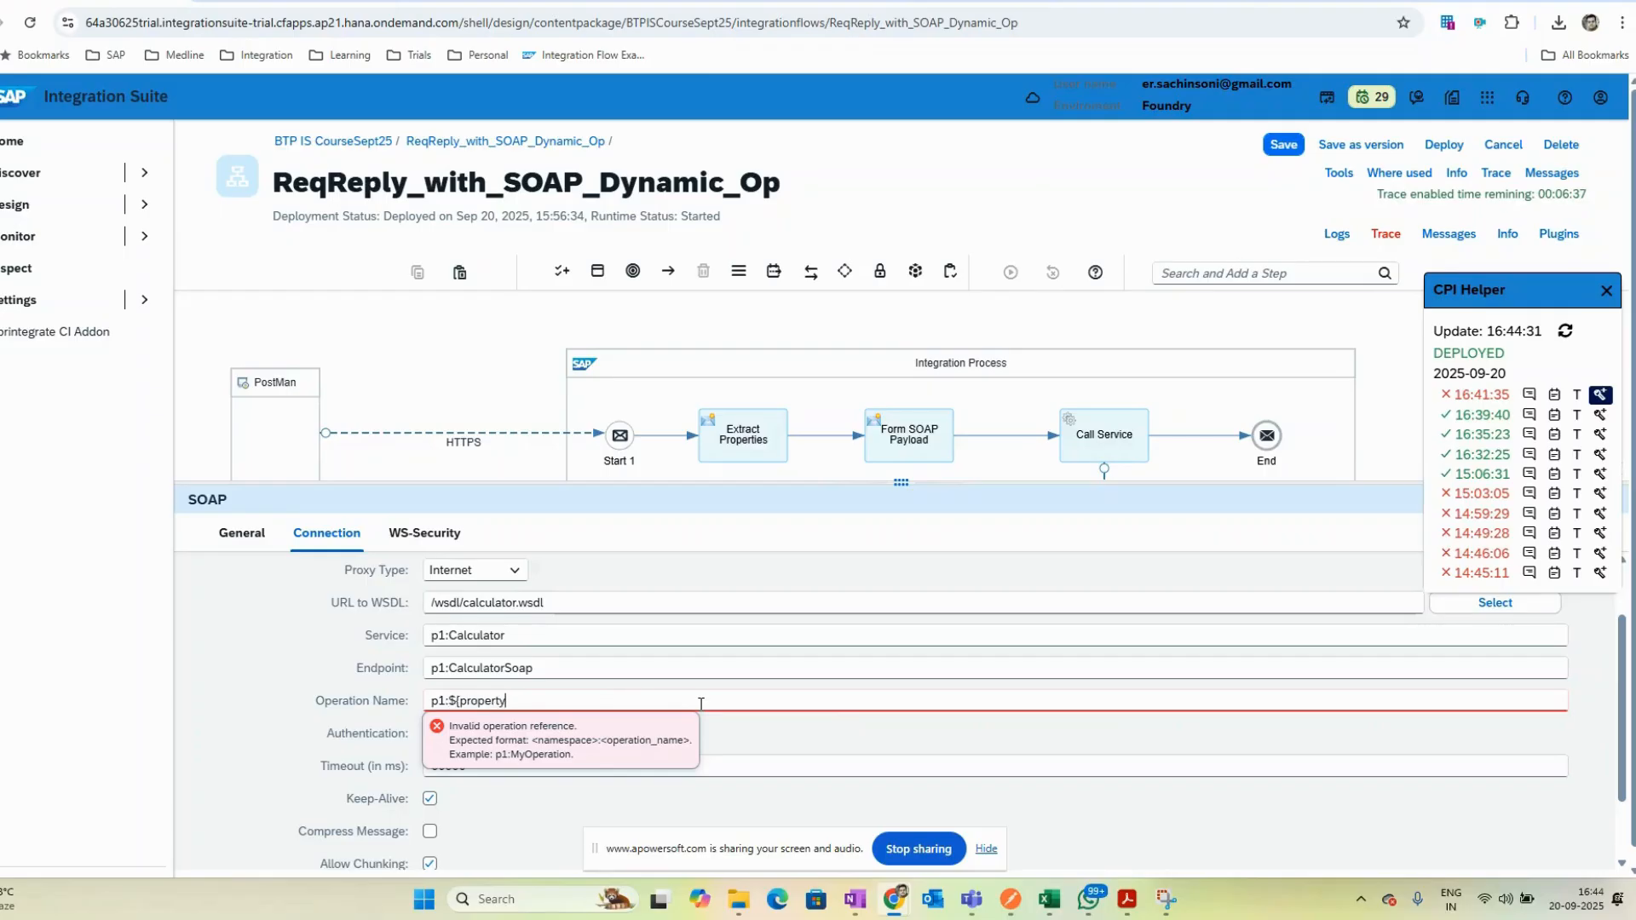
{"action": "type", "text": "operation"}
{"action": "left_click", "coordinate": [1295, 145]}
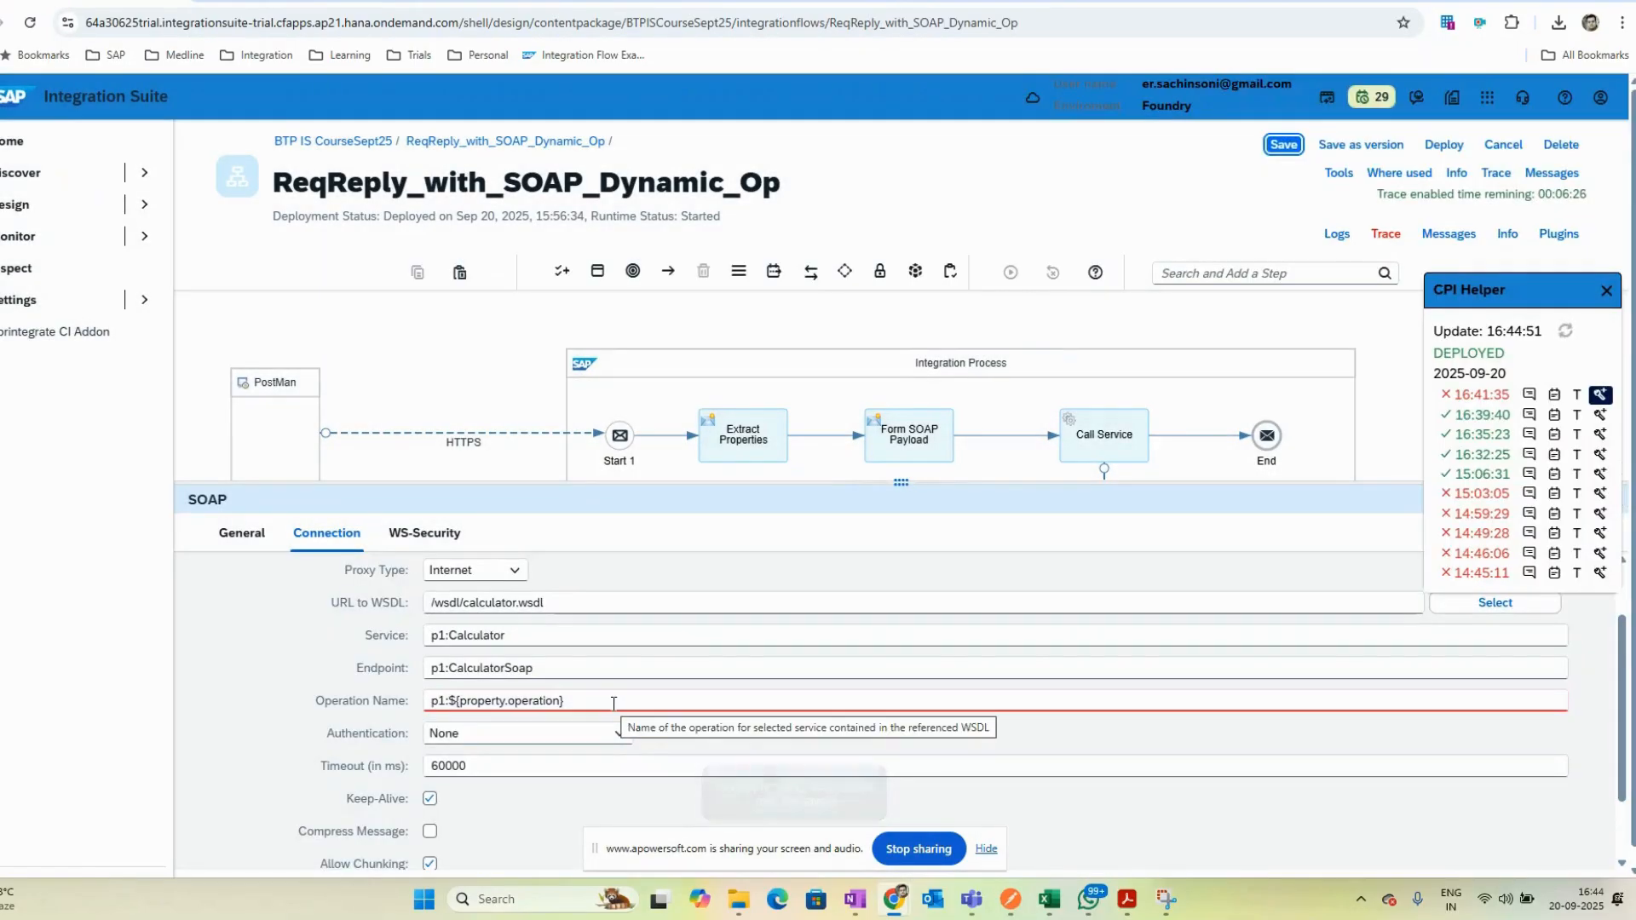
- Reselect the calculator.wsdl resource with the Calculator CalculatorSoap Add port and save the flow
{"action": "left_click", "coordinate": [614, 701]}
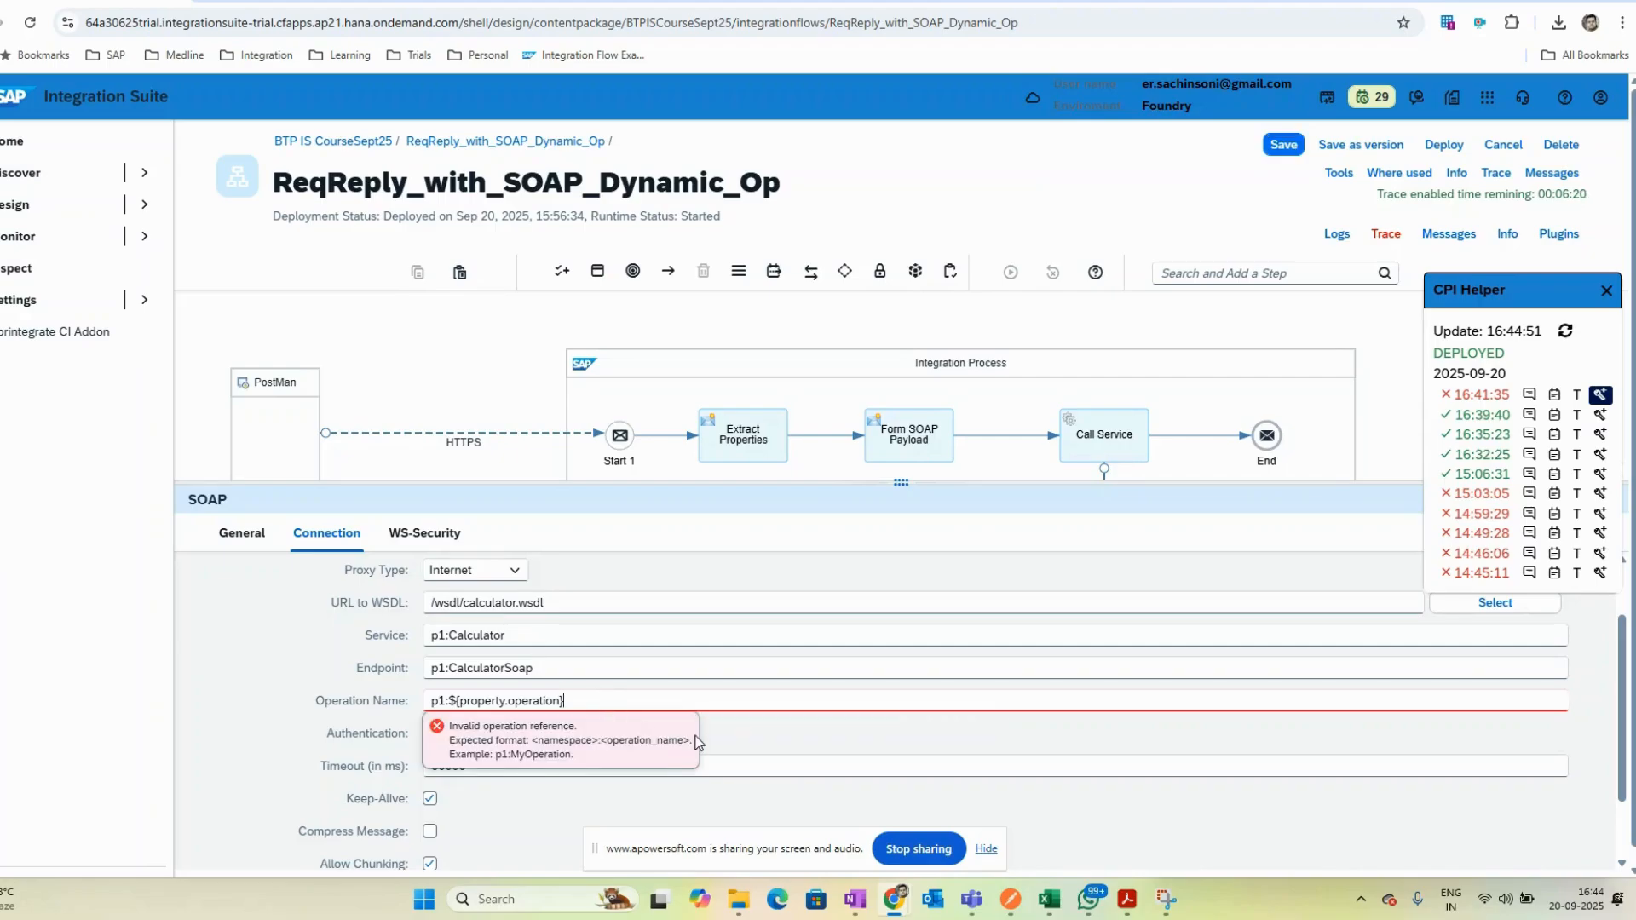
{"action": "left_click", "coordinate": [1495, 603]}
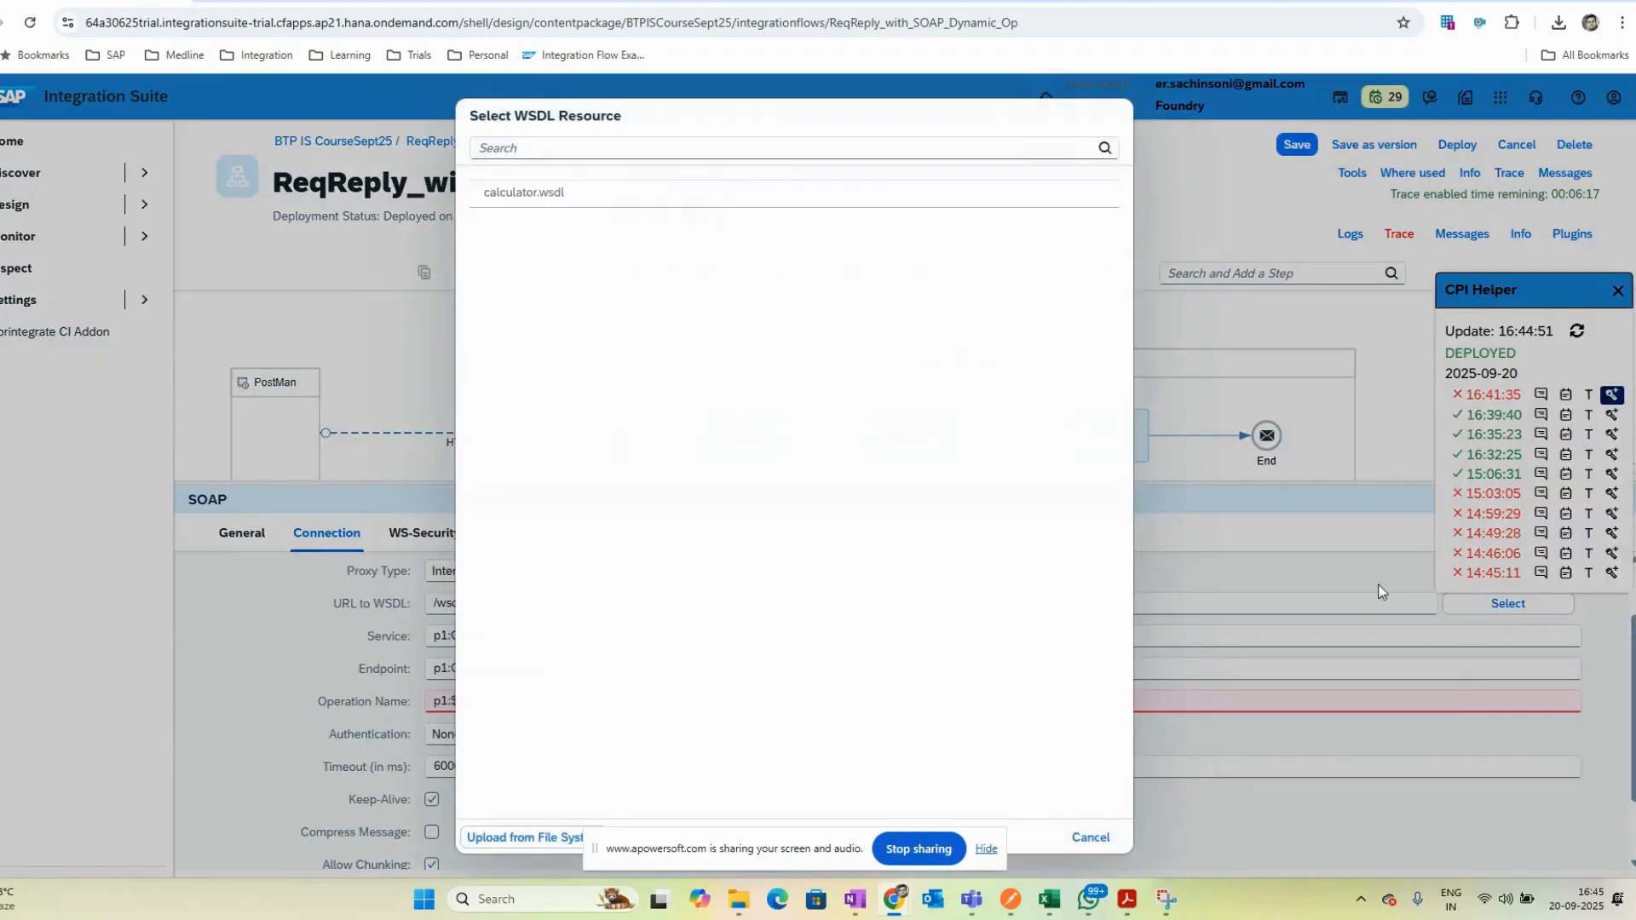
{"action": "left_click", "coordinate": [545, 193]}
{"action": "left_click", "coordinate": [605, 222]}
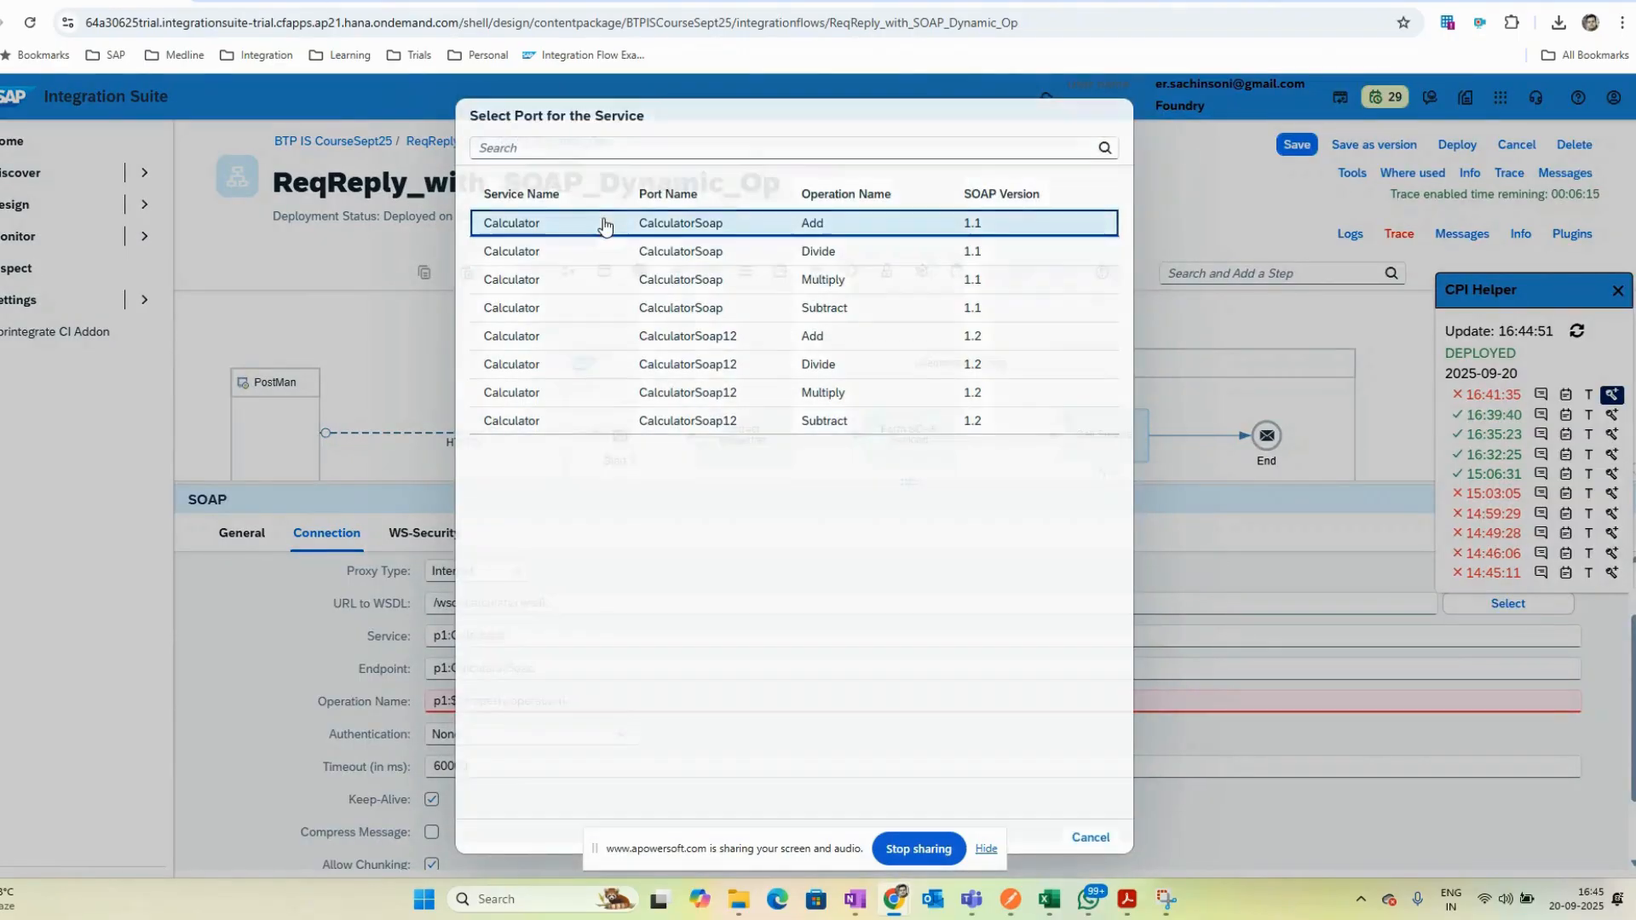
{"action": "left_click", "coordinate": [1392, 404]}
{"action": "key", "text": "ctrl+s"}
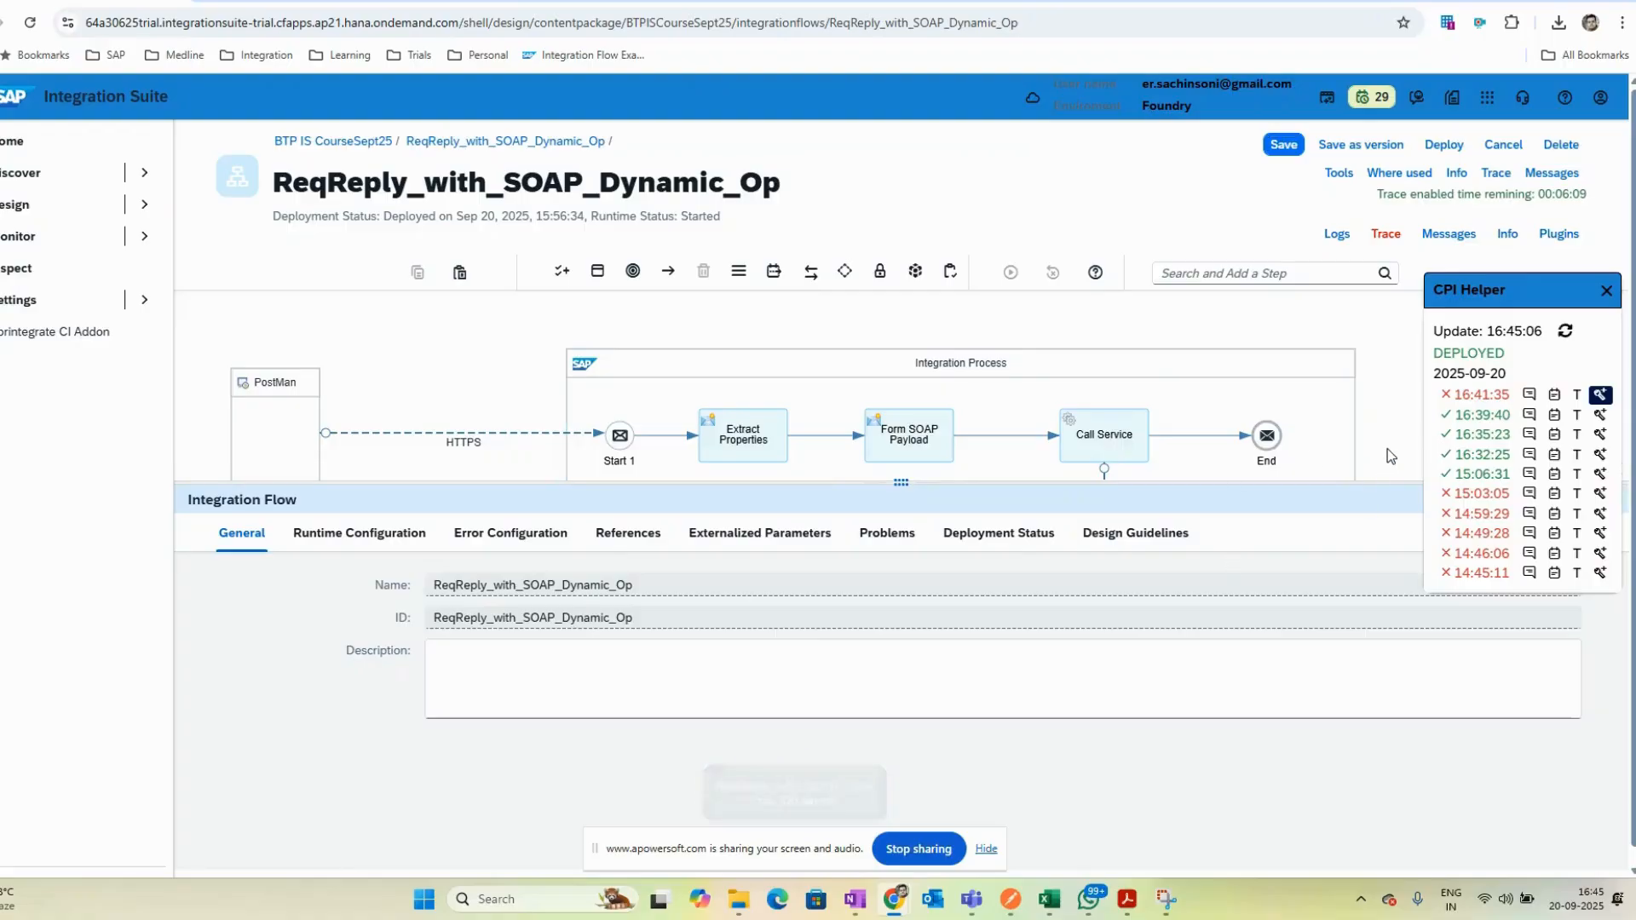
- Open the Exchange Property settings of the Extract Properties content modifier
{"action": "left_click_drag", "start_coordinate": [681, 489], "coordinate": [682, 572]}
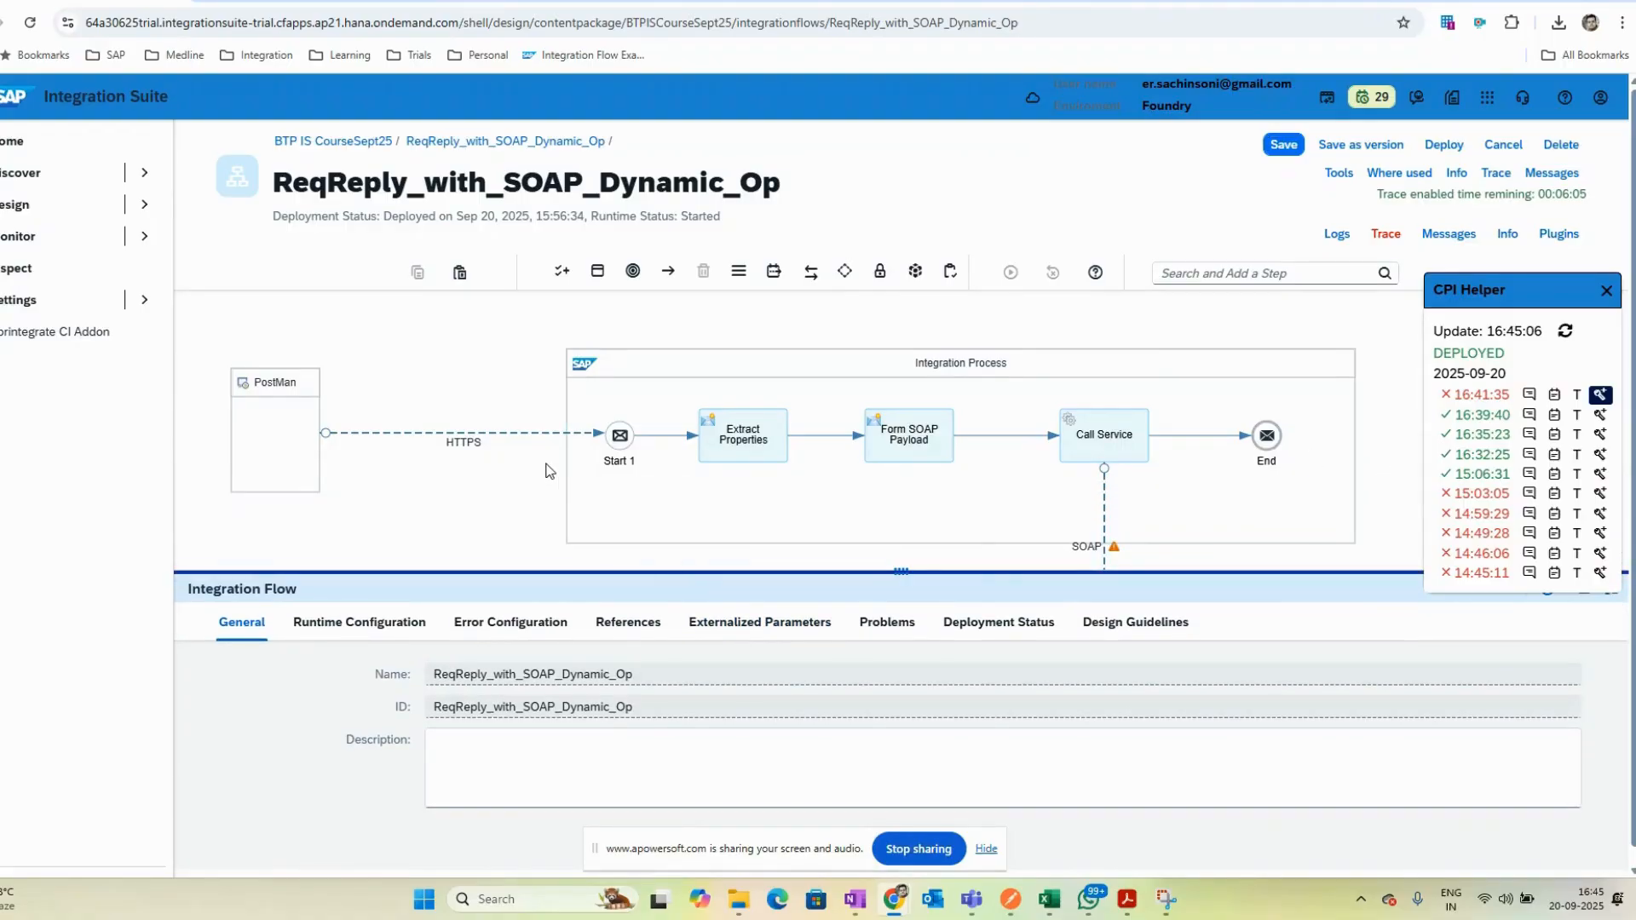
{"action": "left_click", "coordinate": [734, 442]}
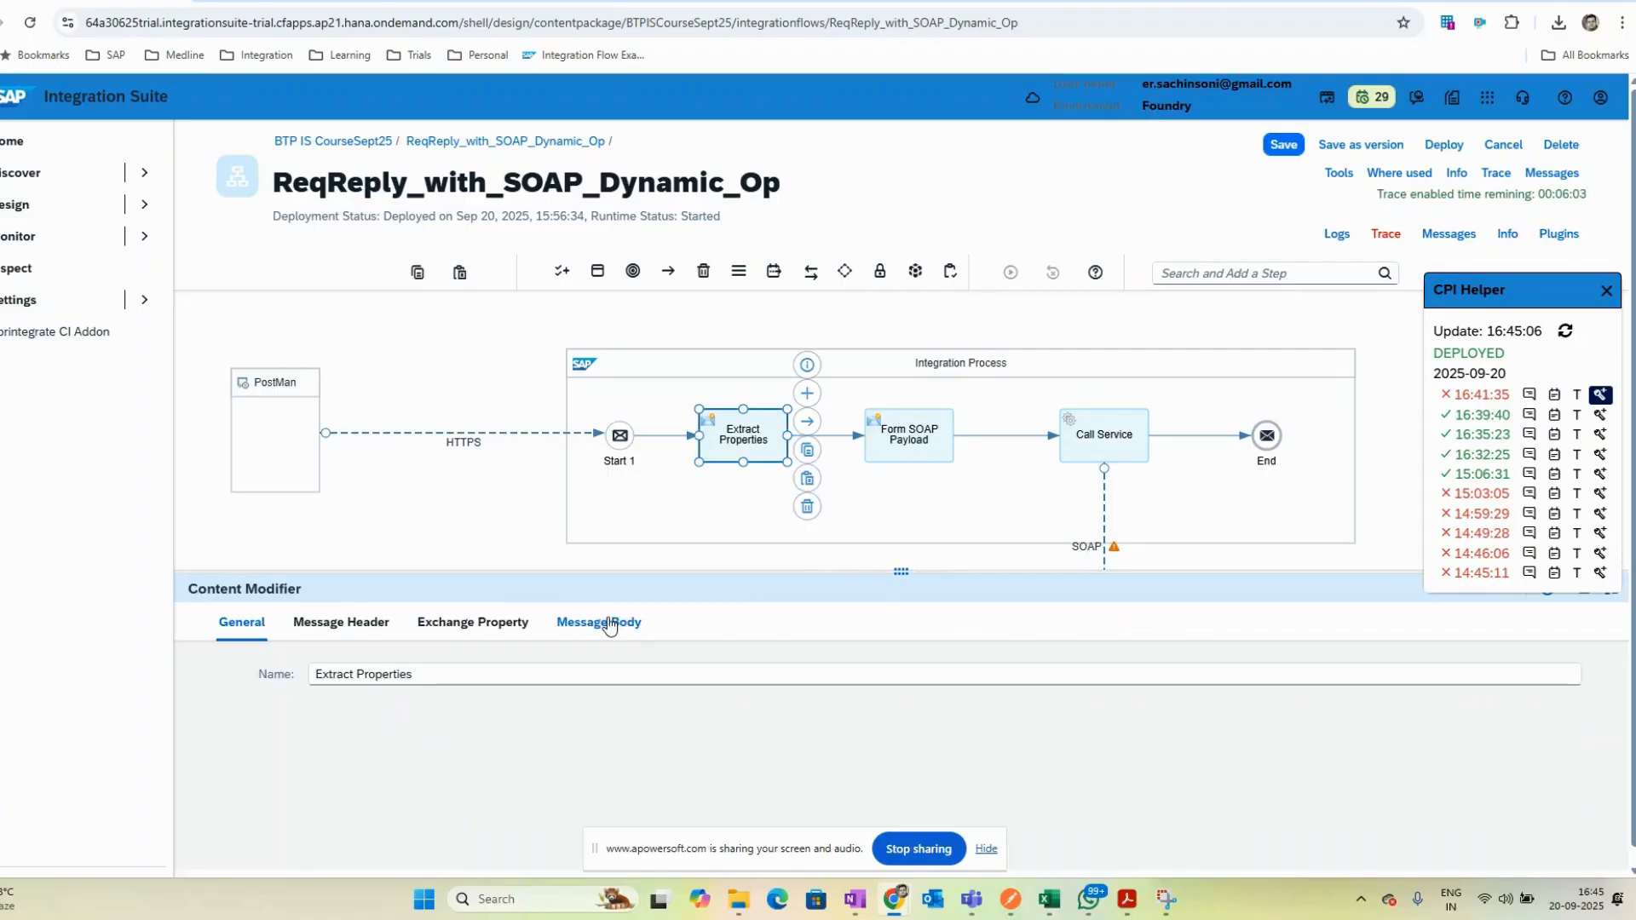
{"action": "left_click", "coordinate": [473, 621]}
{"action": "left_click_drag", "start_coordinate": [415, 571], "coordinate": [415, 506]}
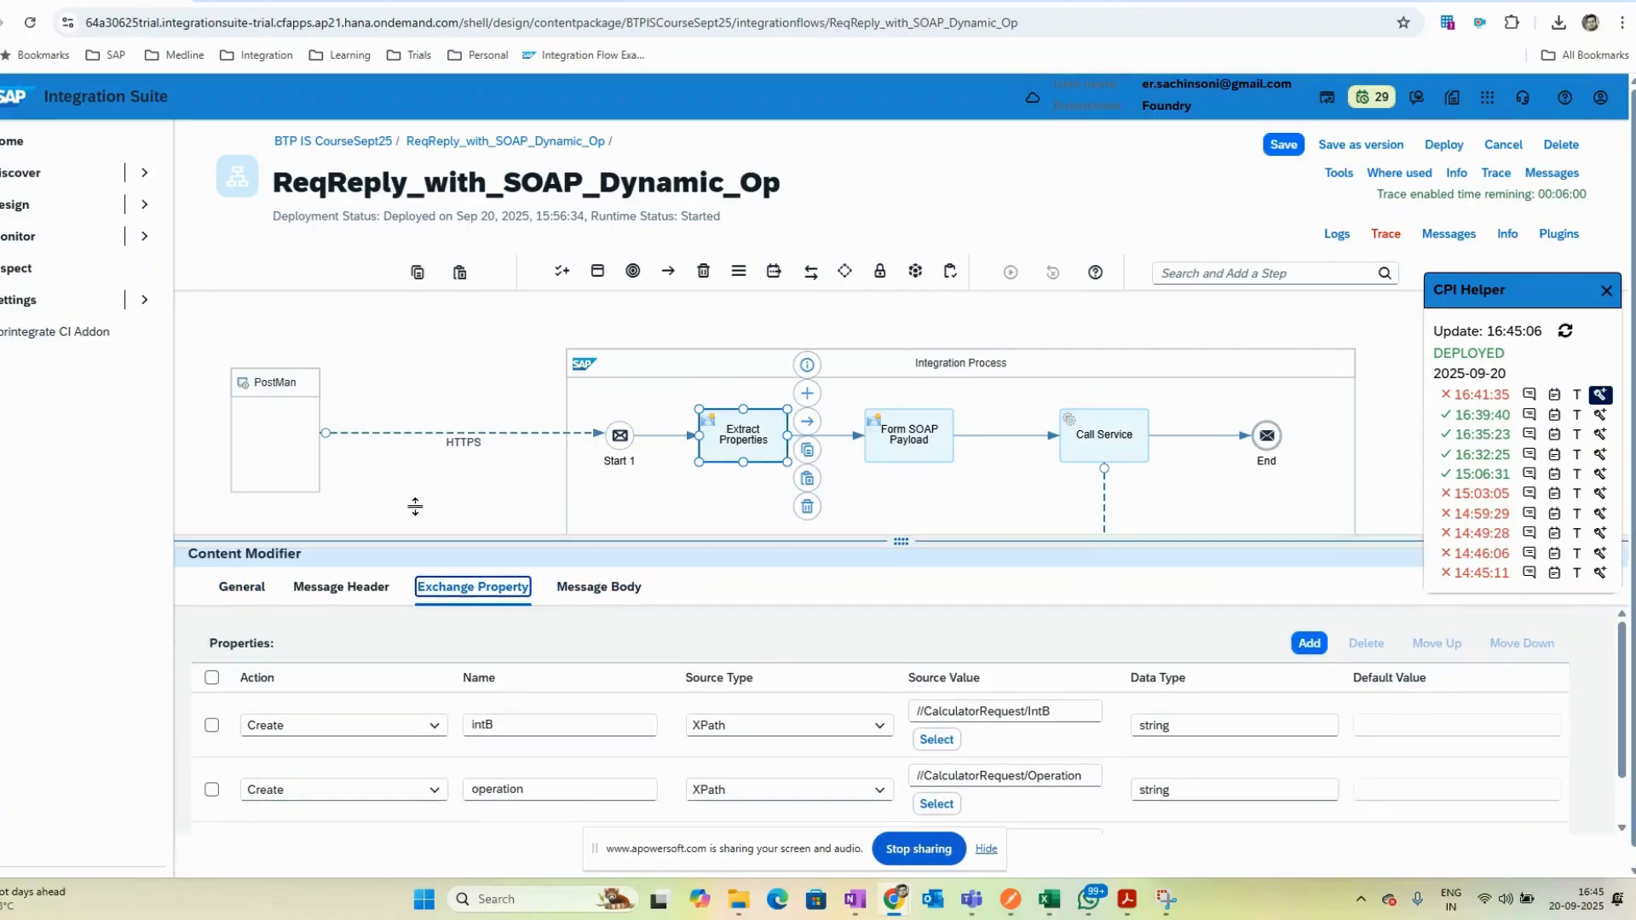
- Switch to Postman and review the CalculatorRequest XML body with its Operation, IntA and IntB elements
{"action": "key", "text": "alt+Tab"}
{"action": "key", "text": "alt+Tab"}
{"action": "key", "text": "alt+Tab"}
{"action": "key", "text": "alt+Tab"}
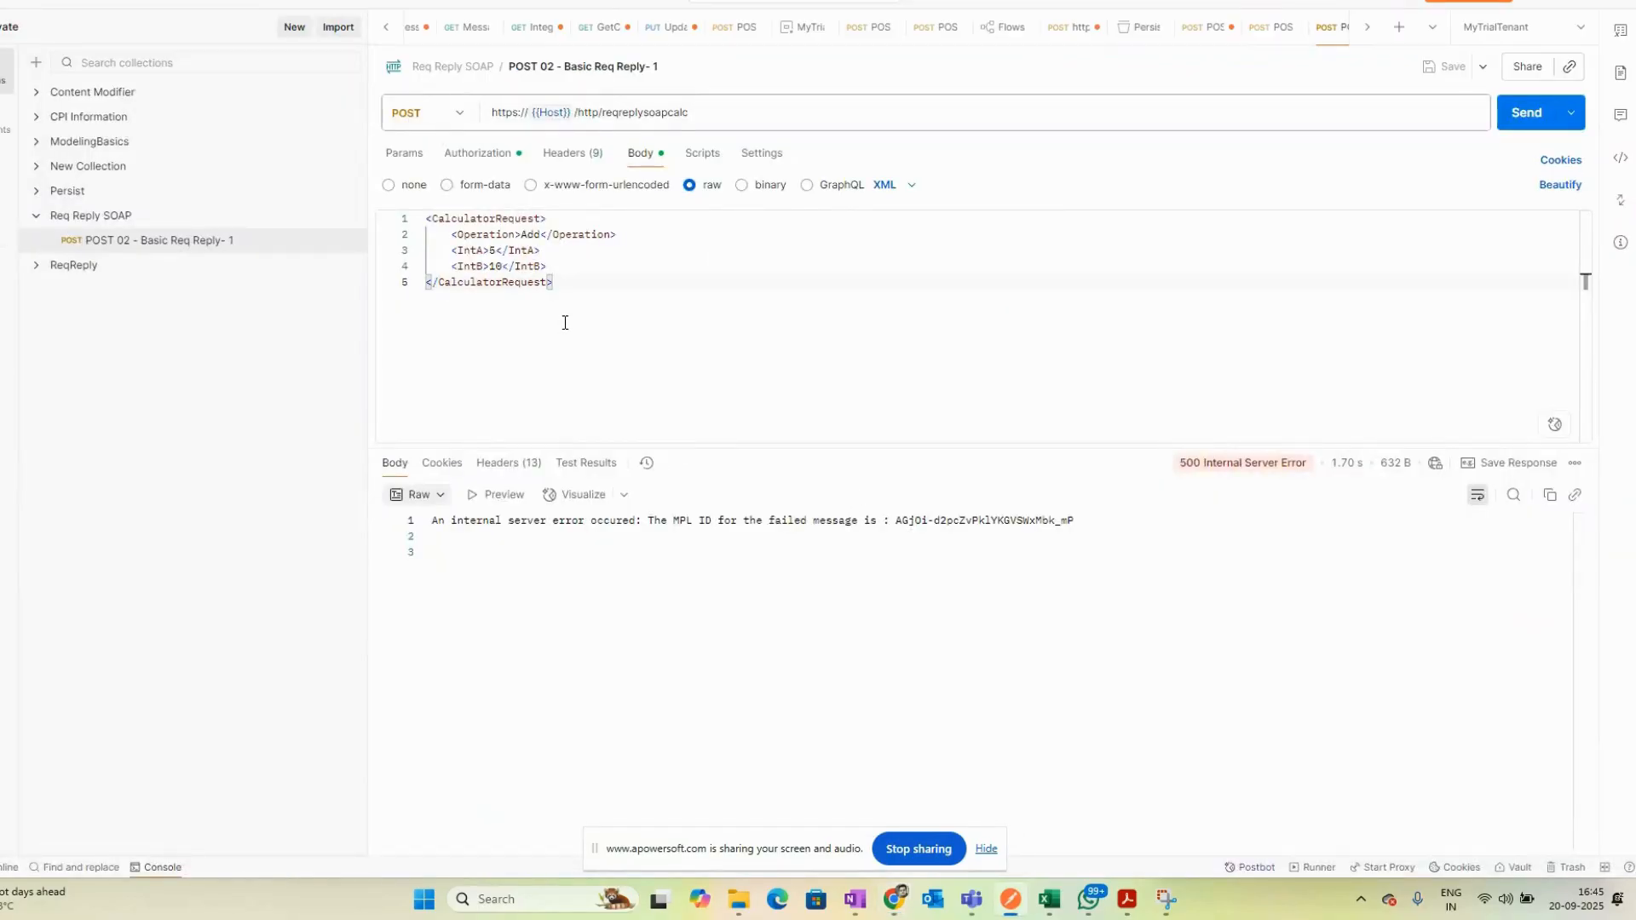
{"action": "left_click_drag", "start_coordinate": [587, 305], "coordinate": [329, 226]}
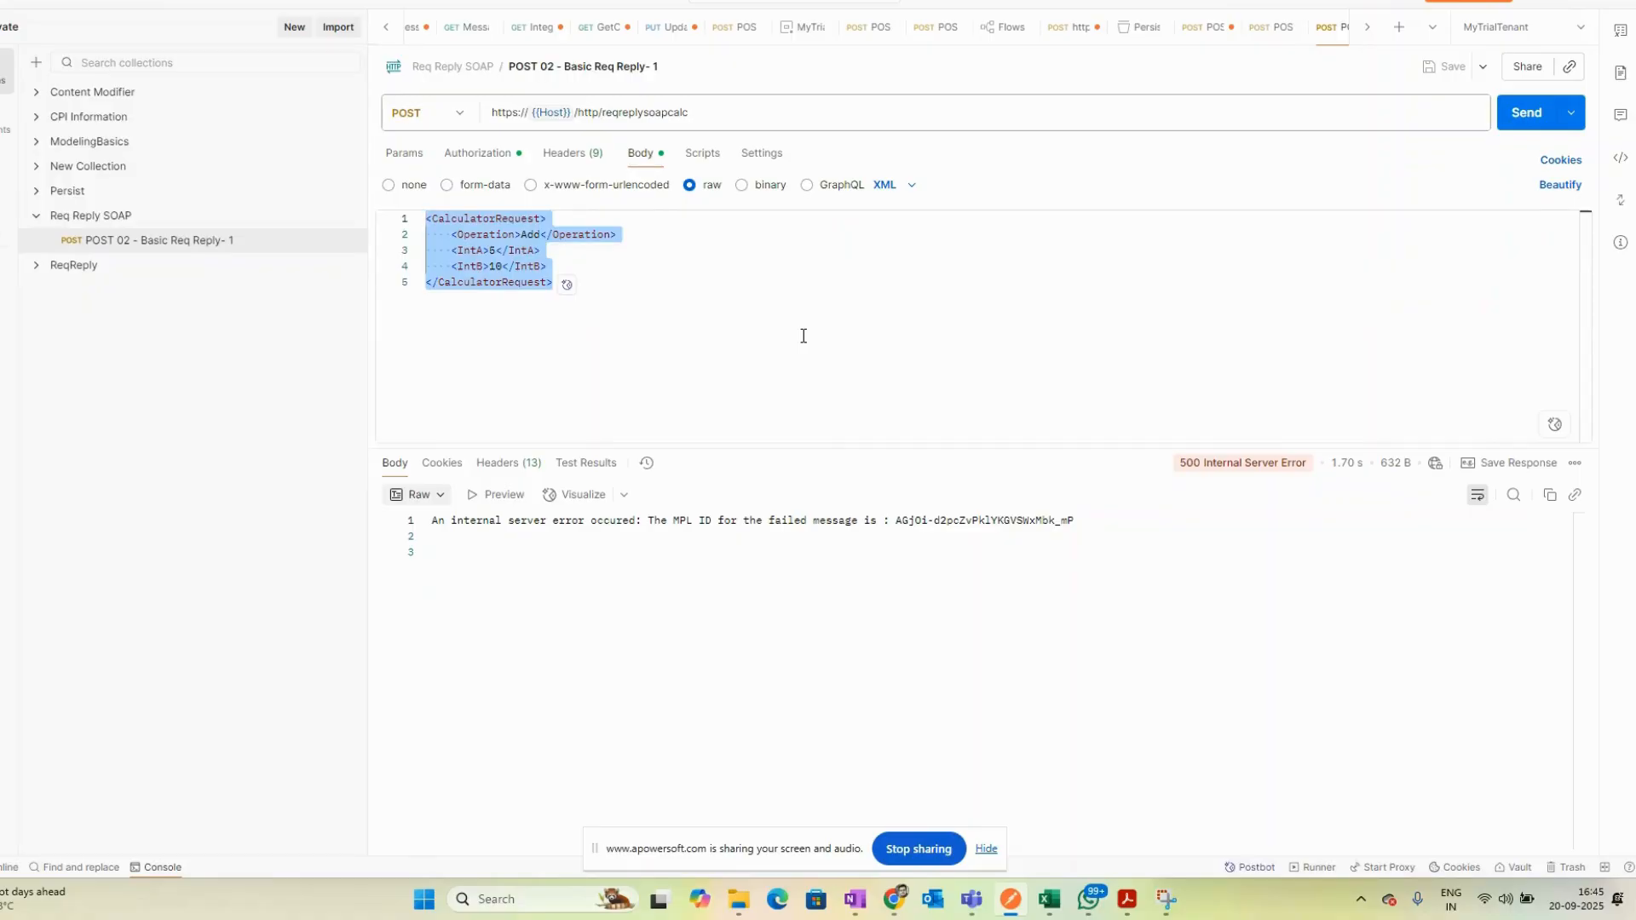
- Return to the flow and examine the intB, operation and intA exchange properties and their XPath sources
{"action": "key", "text": "alt+Tab"}
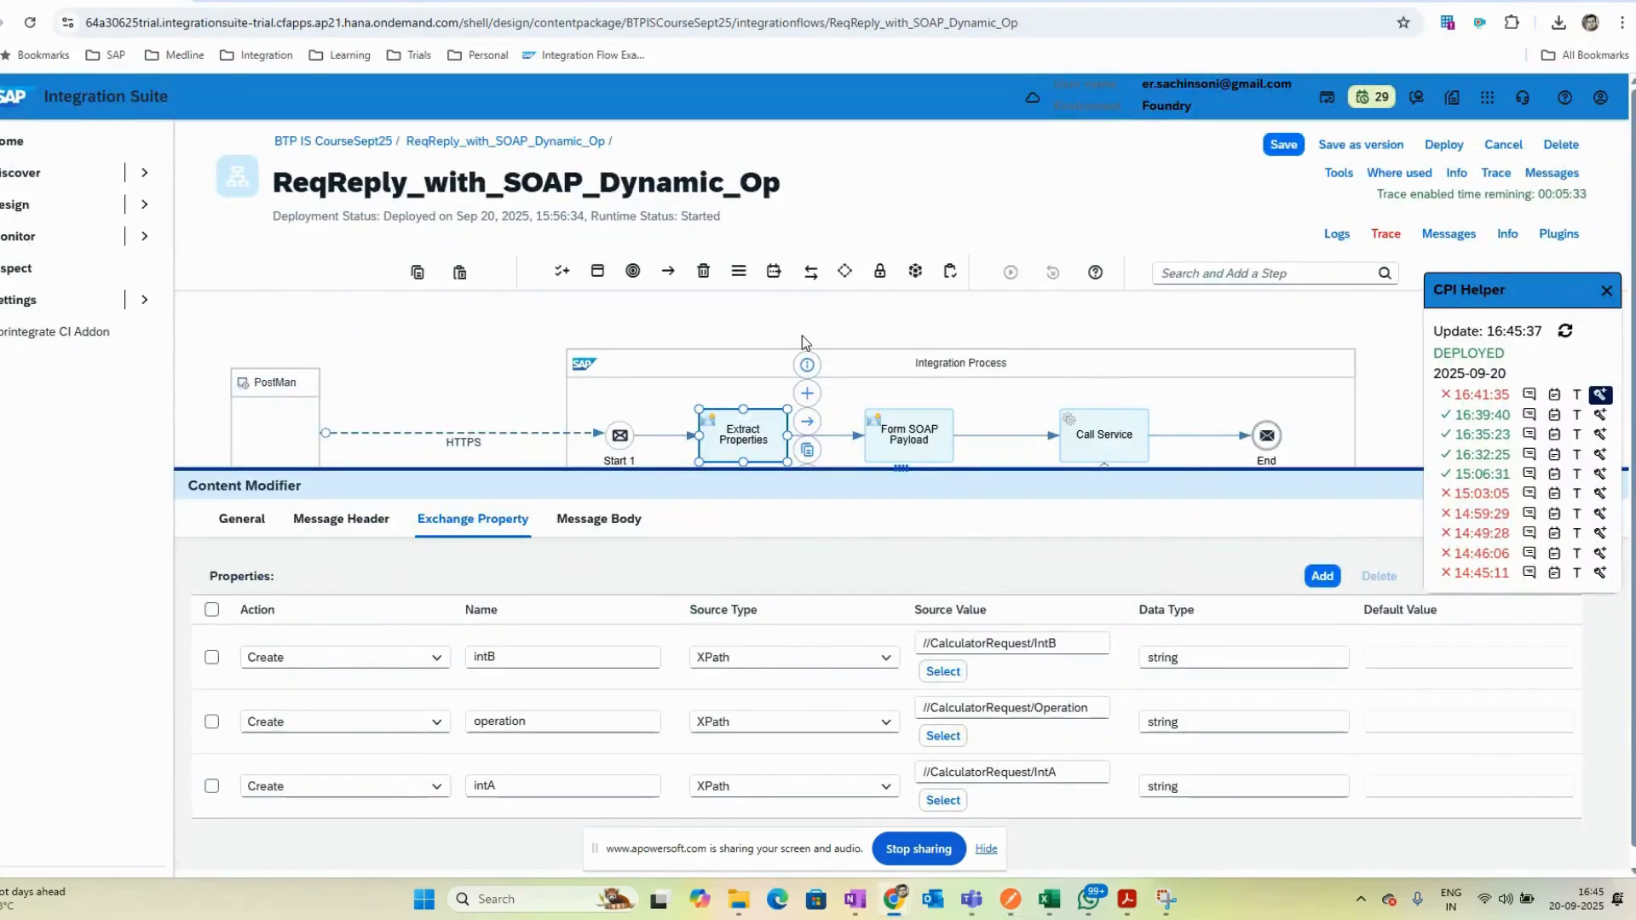
{"action": "left_click_drag", "start_coordinate": [837, 475], "coordinate": [835, 445]}
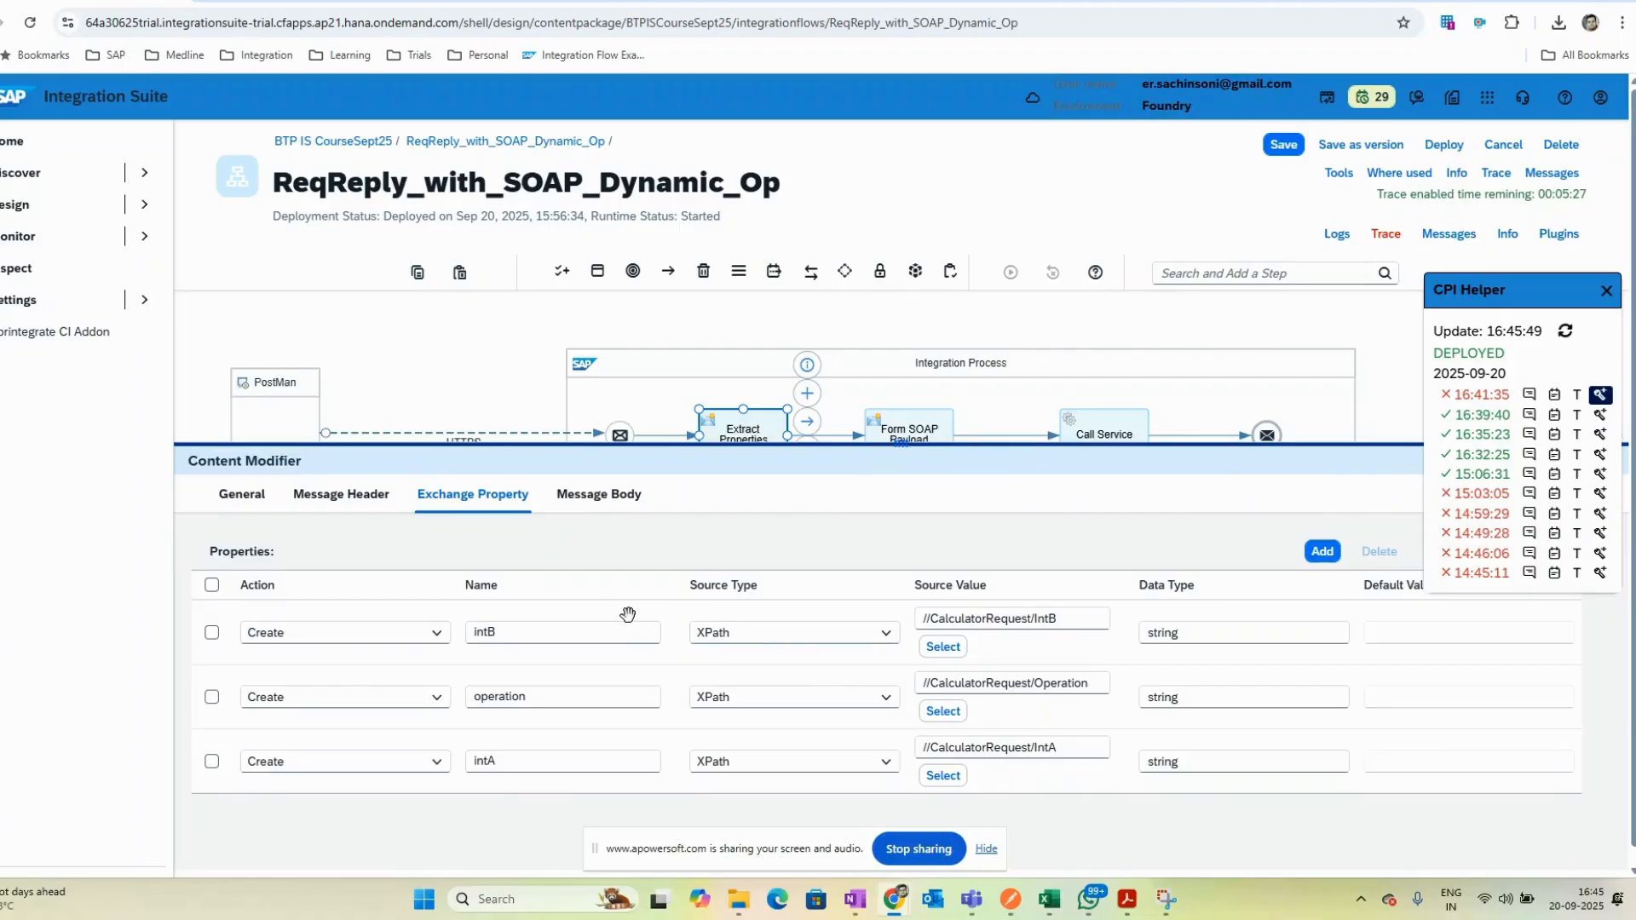
{"action": "left_click", "coordinate": [1604, 293]}
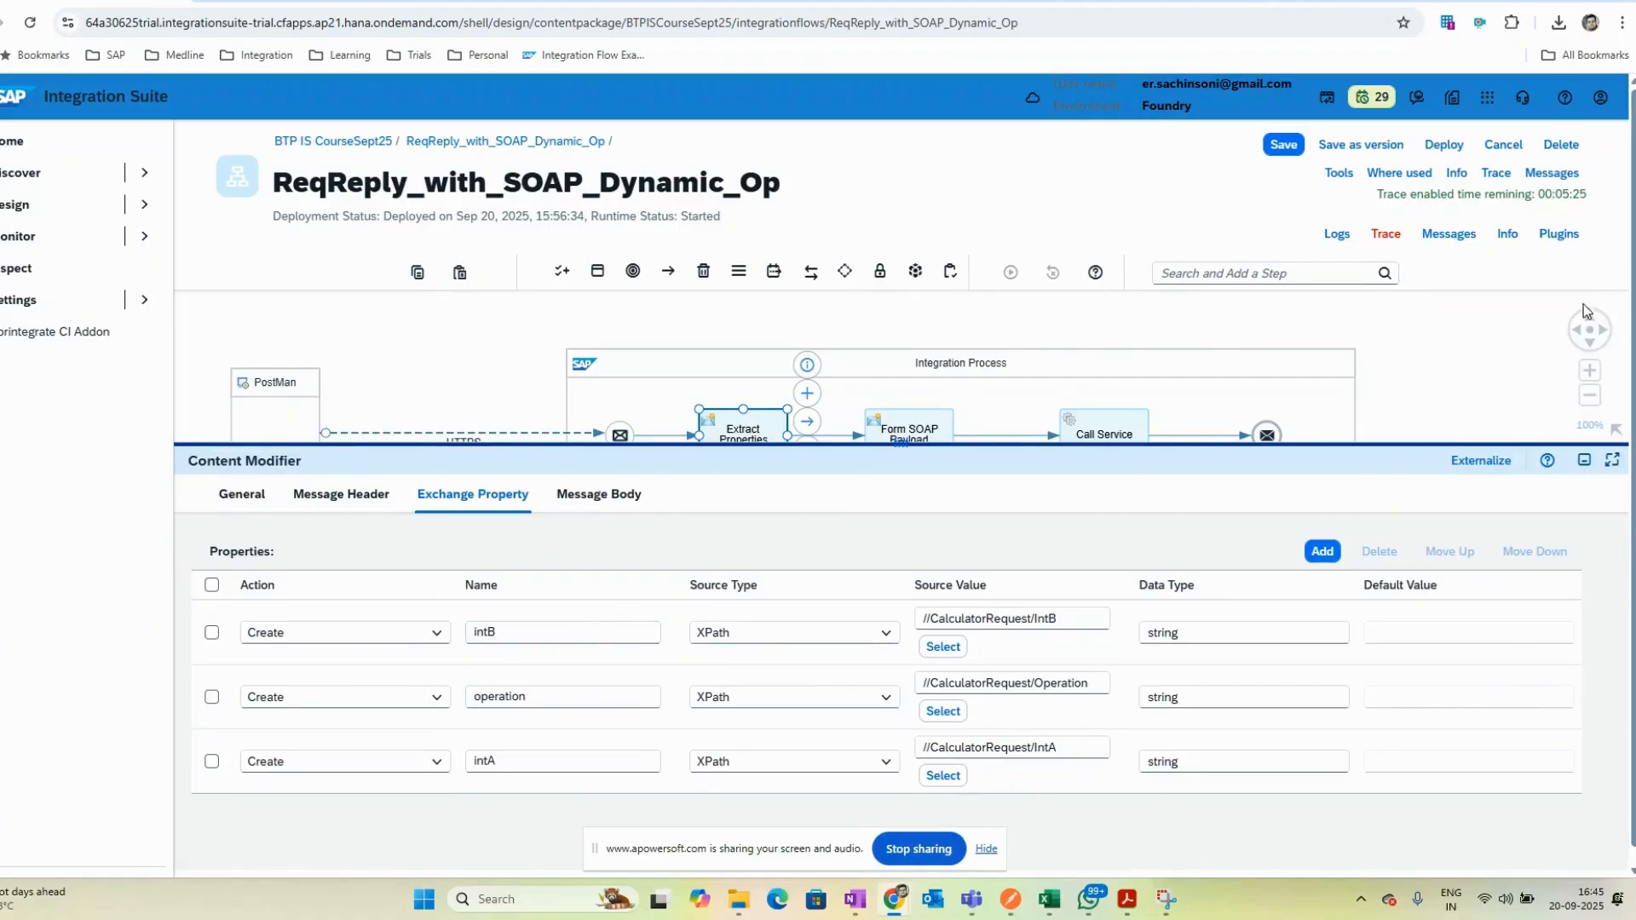
{"action": "left_click_drag", "start_coordinate": [1140, 449], "coordinate": [1157, 399]}
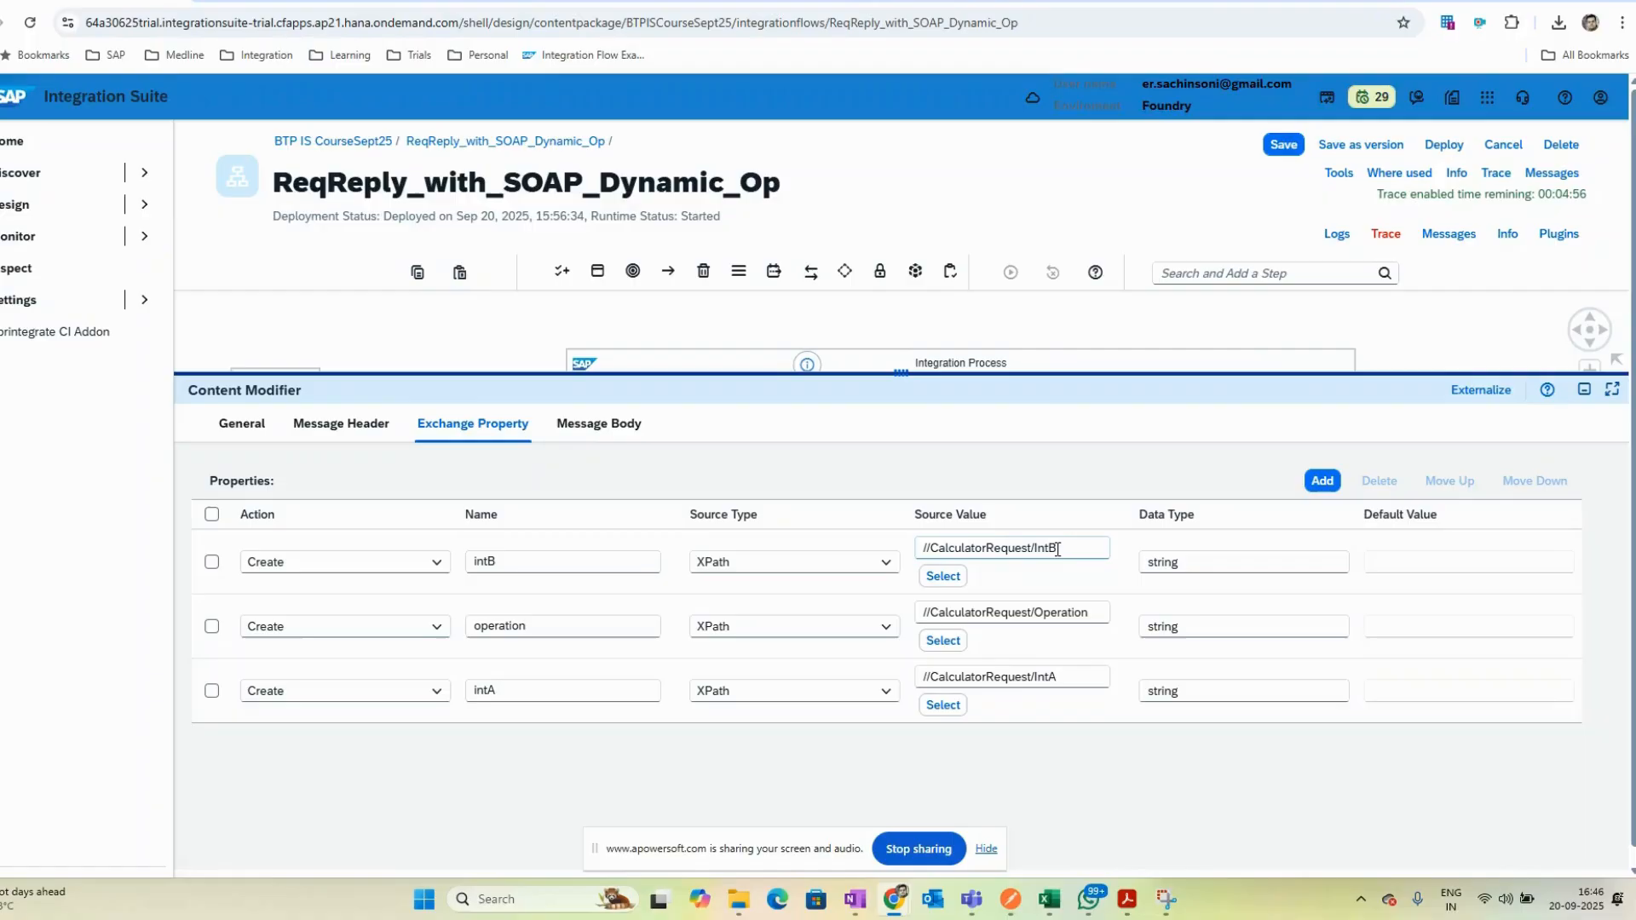
- Compare the exchange property XPath sources against the element names in the Postman CalculatorRequest body
{"action": "left_click_drag", "start_coordinate": [1056, 549], "coordinate": [880, 548]}
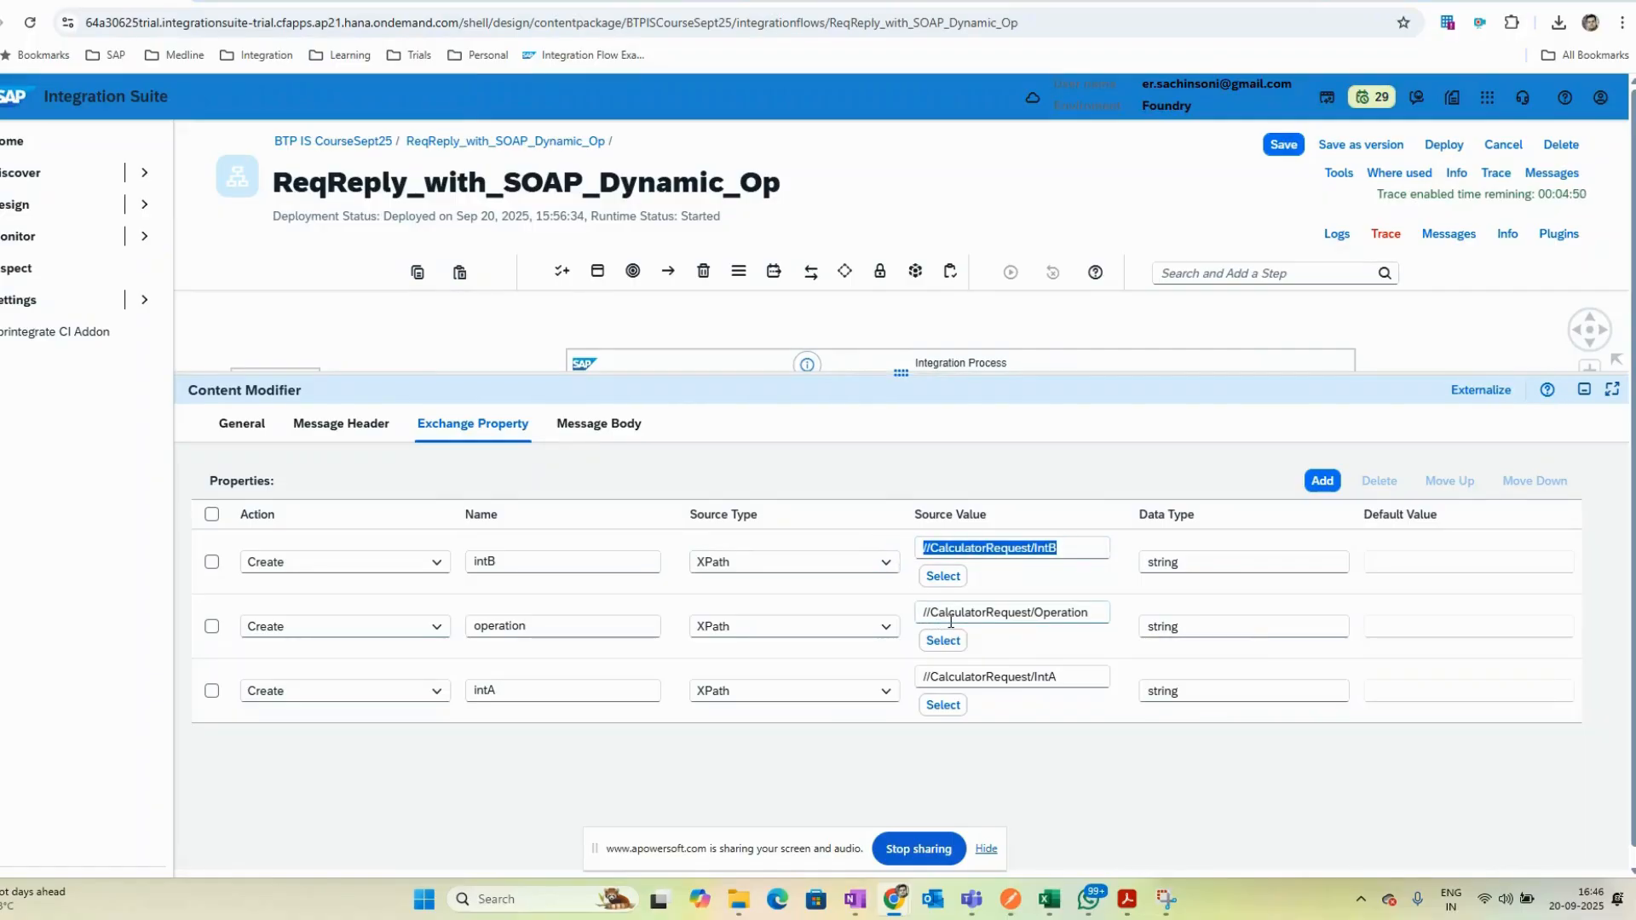
{"action": "key", "text": "alt+Tab"}
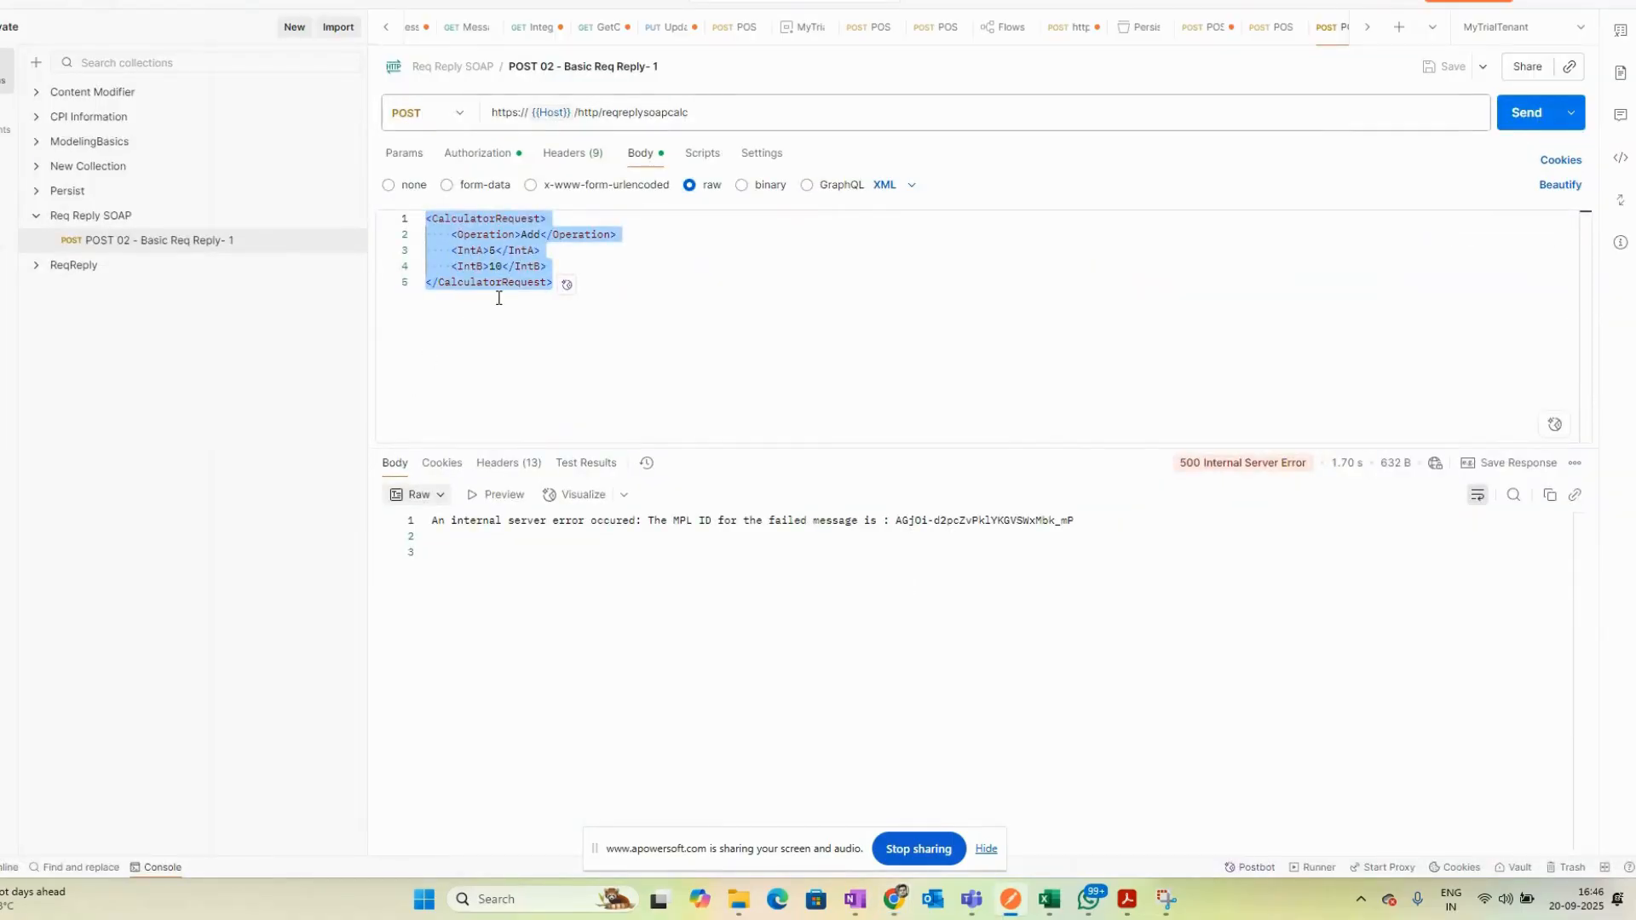
{"action": "key", "text": "alt+Tab"}
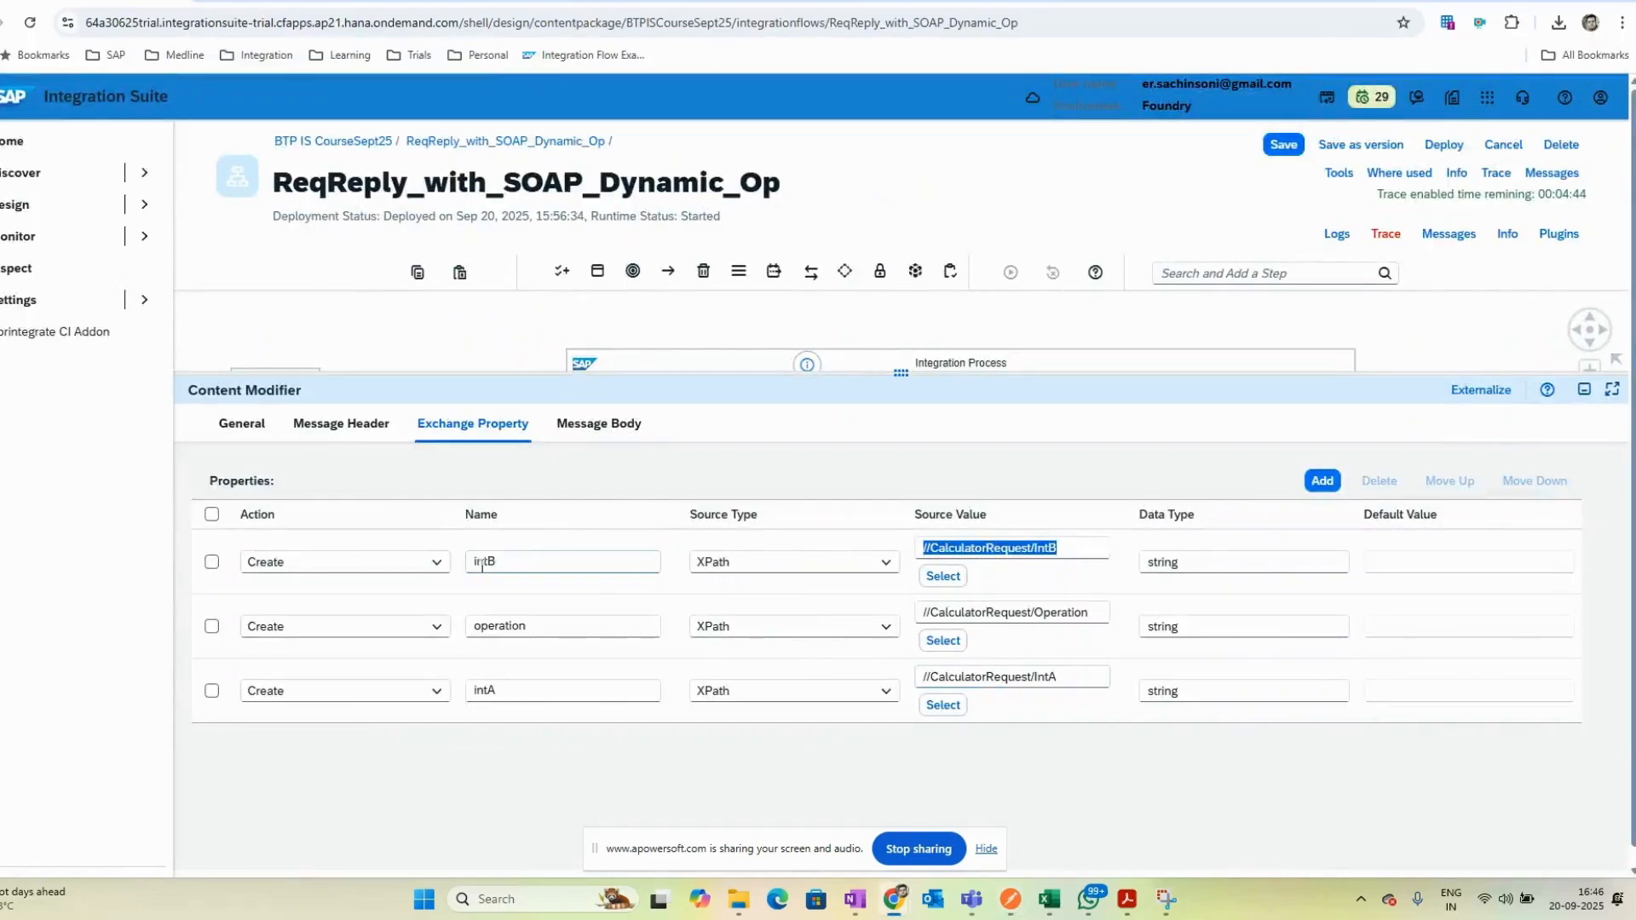
{"action": "left_click", "coordinate": [510, 560]}
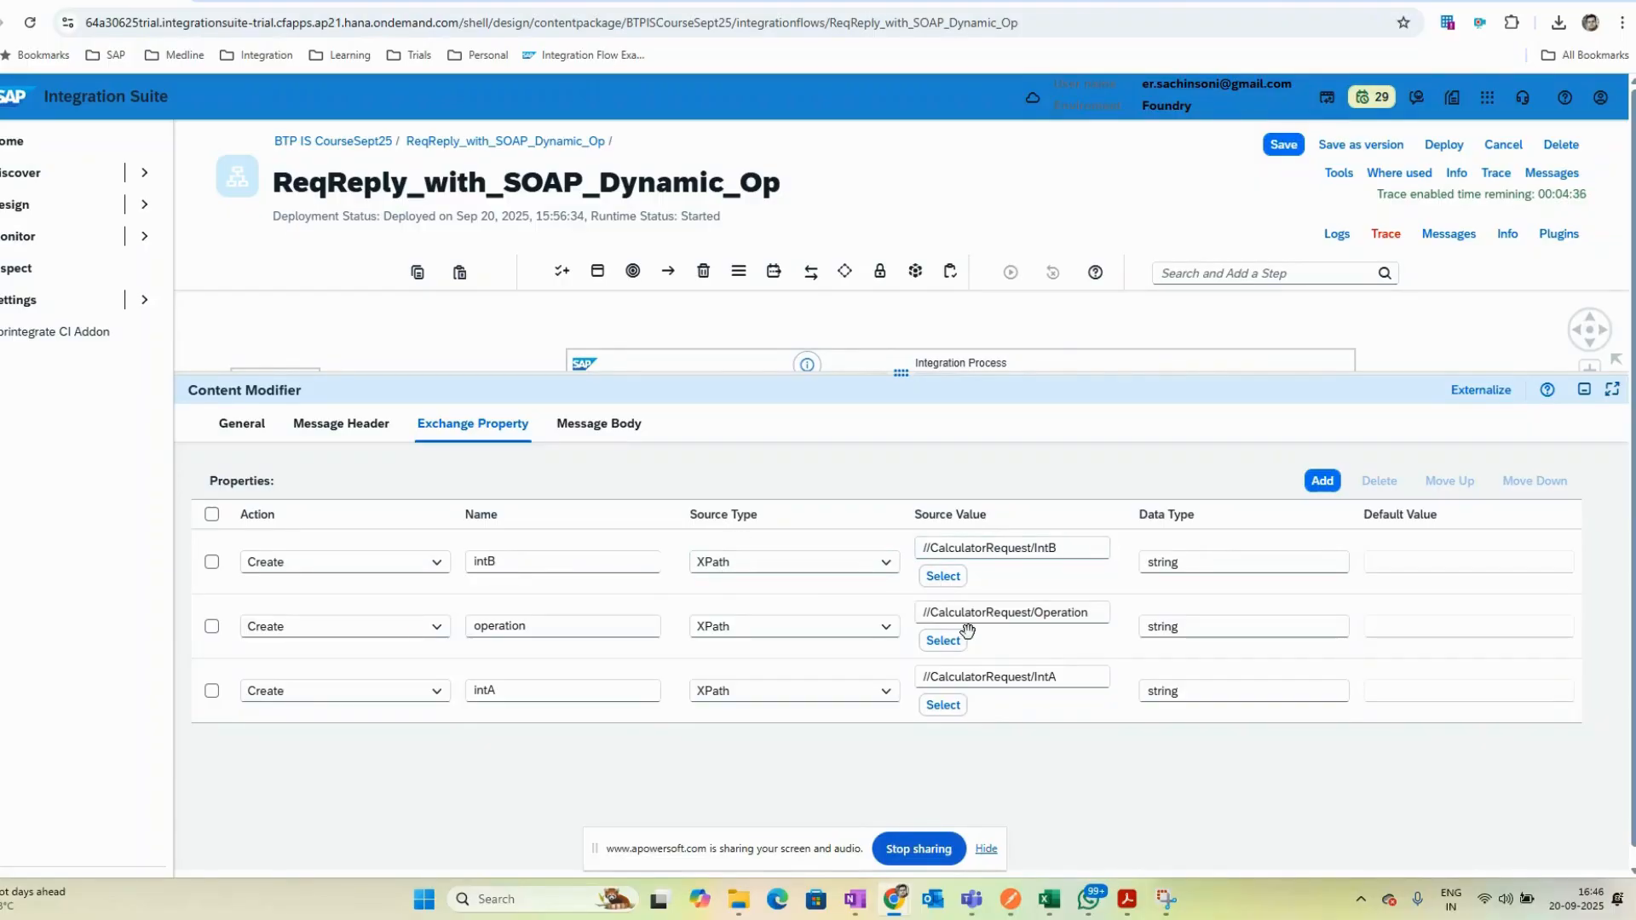
{"action": "key", "text": "alt+Tab"}
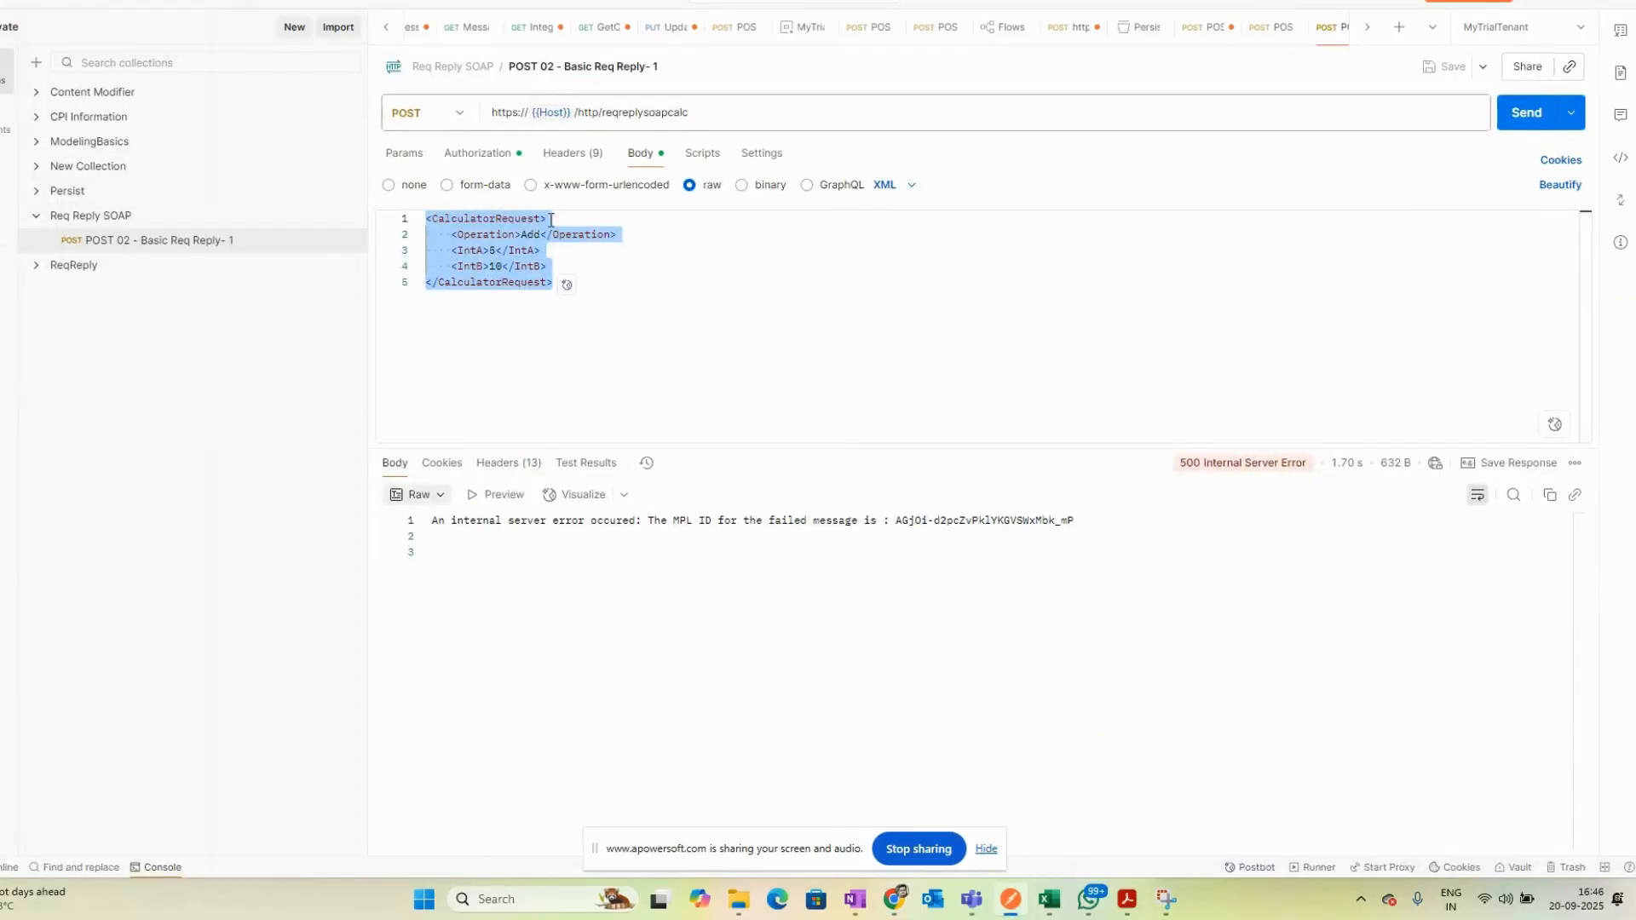
{"action": "key", "text": "alt+Tab"}
{"action": "key", "text": "alt+Tab"}
{"action": "key", "text": "alt+Tab"}
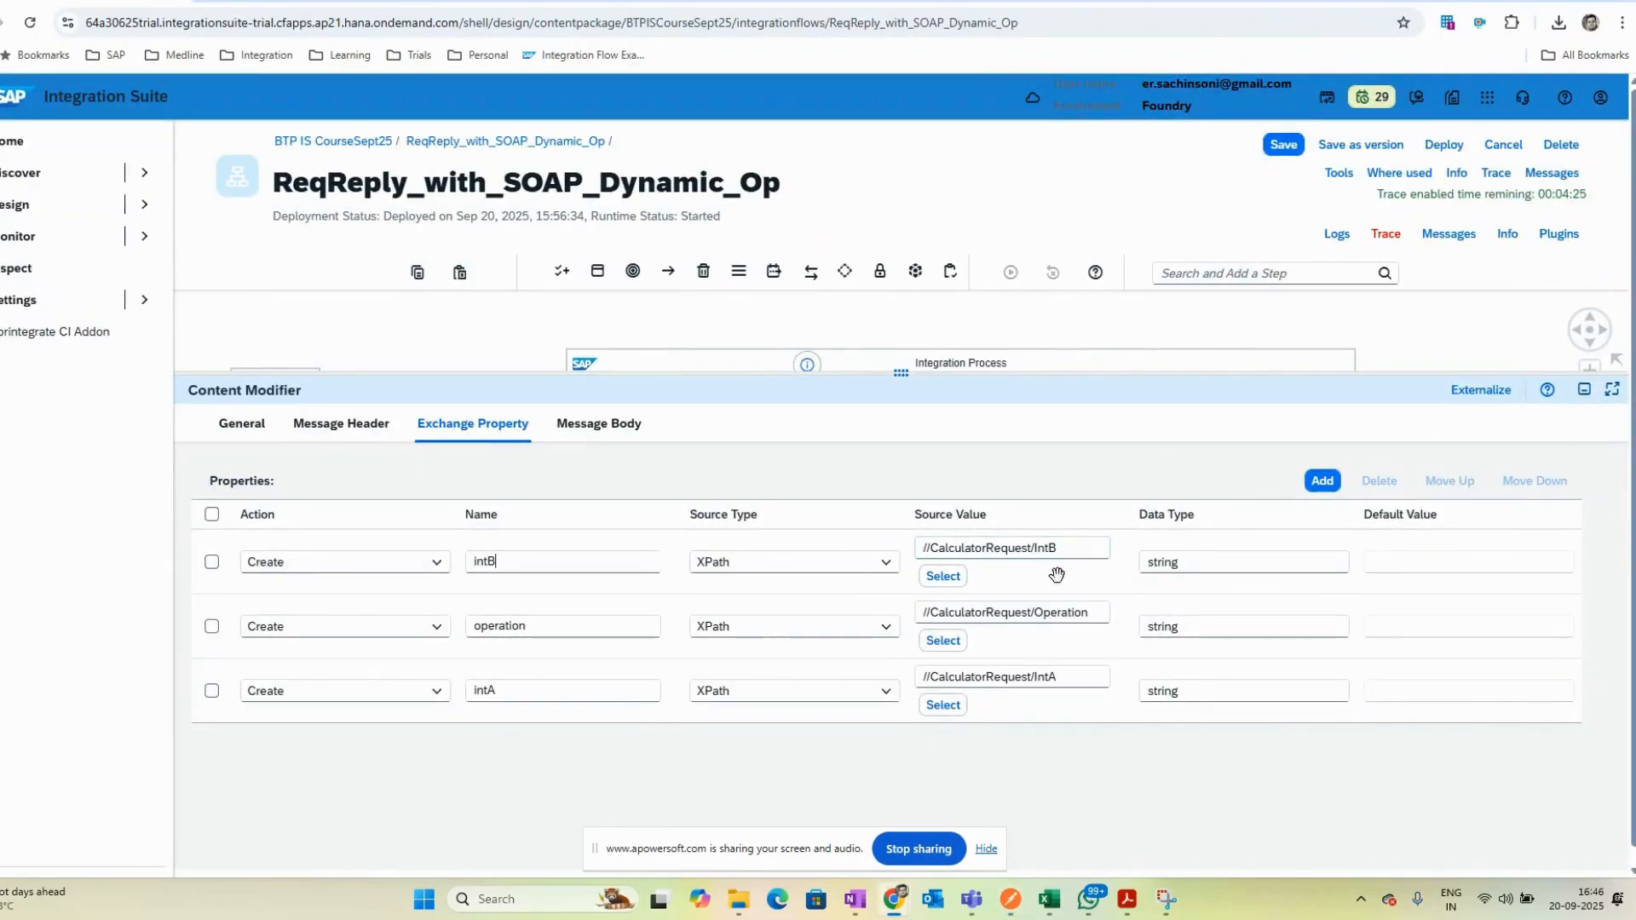
{"action": "key", "text": "alt+Tab"}
{"action": "key", "text": "alt+Tab"}
{"action": "left_click_drag", "start_coordinate": [1045, 370], "coordinate": [1049, 426]}
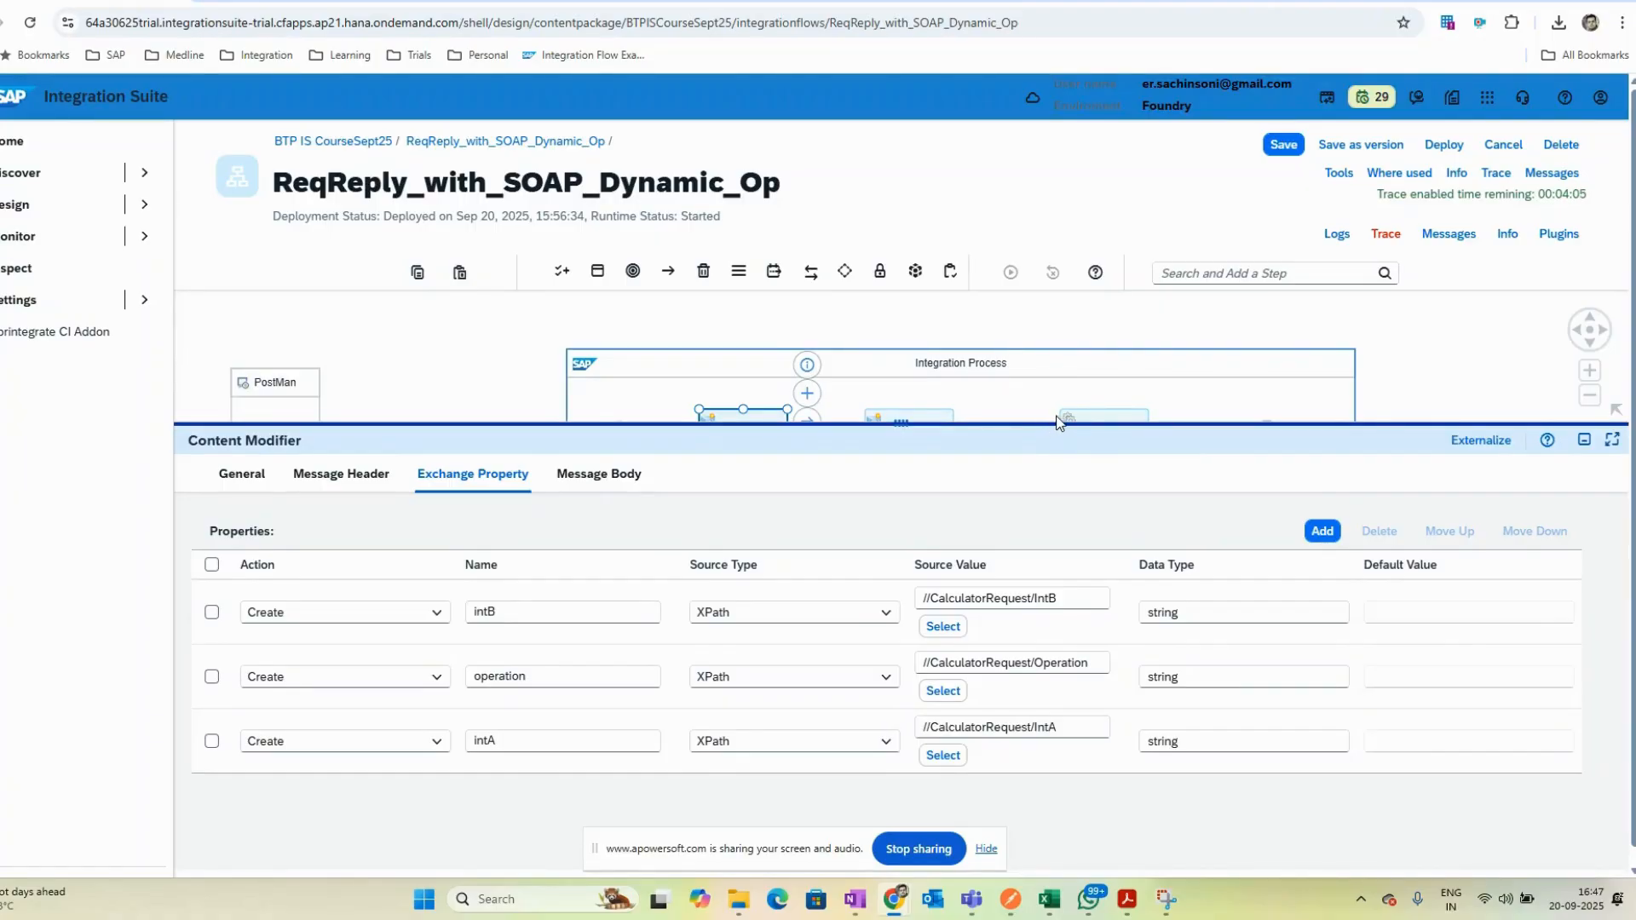
{"action": "left_click_drag", "start_coordinate": [1066, 424], "coordinate": [1089, 379]}
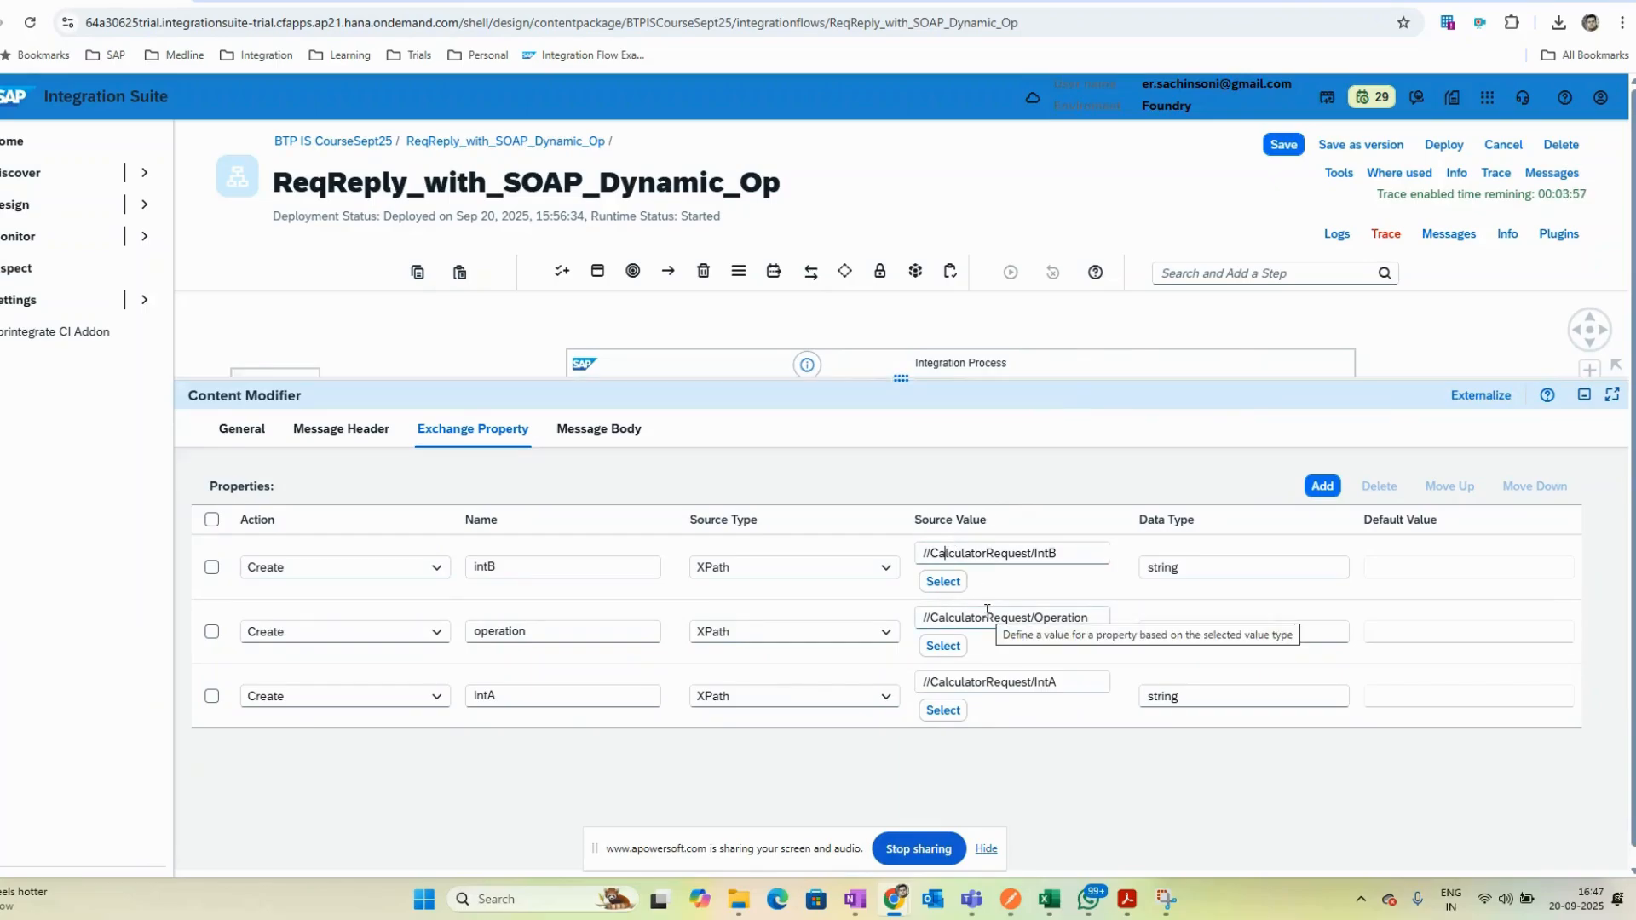
{"action": "left_click", "coordinate": [953, 554]}
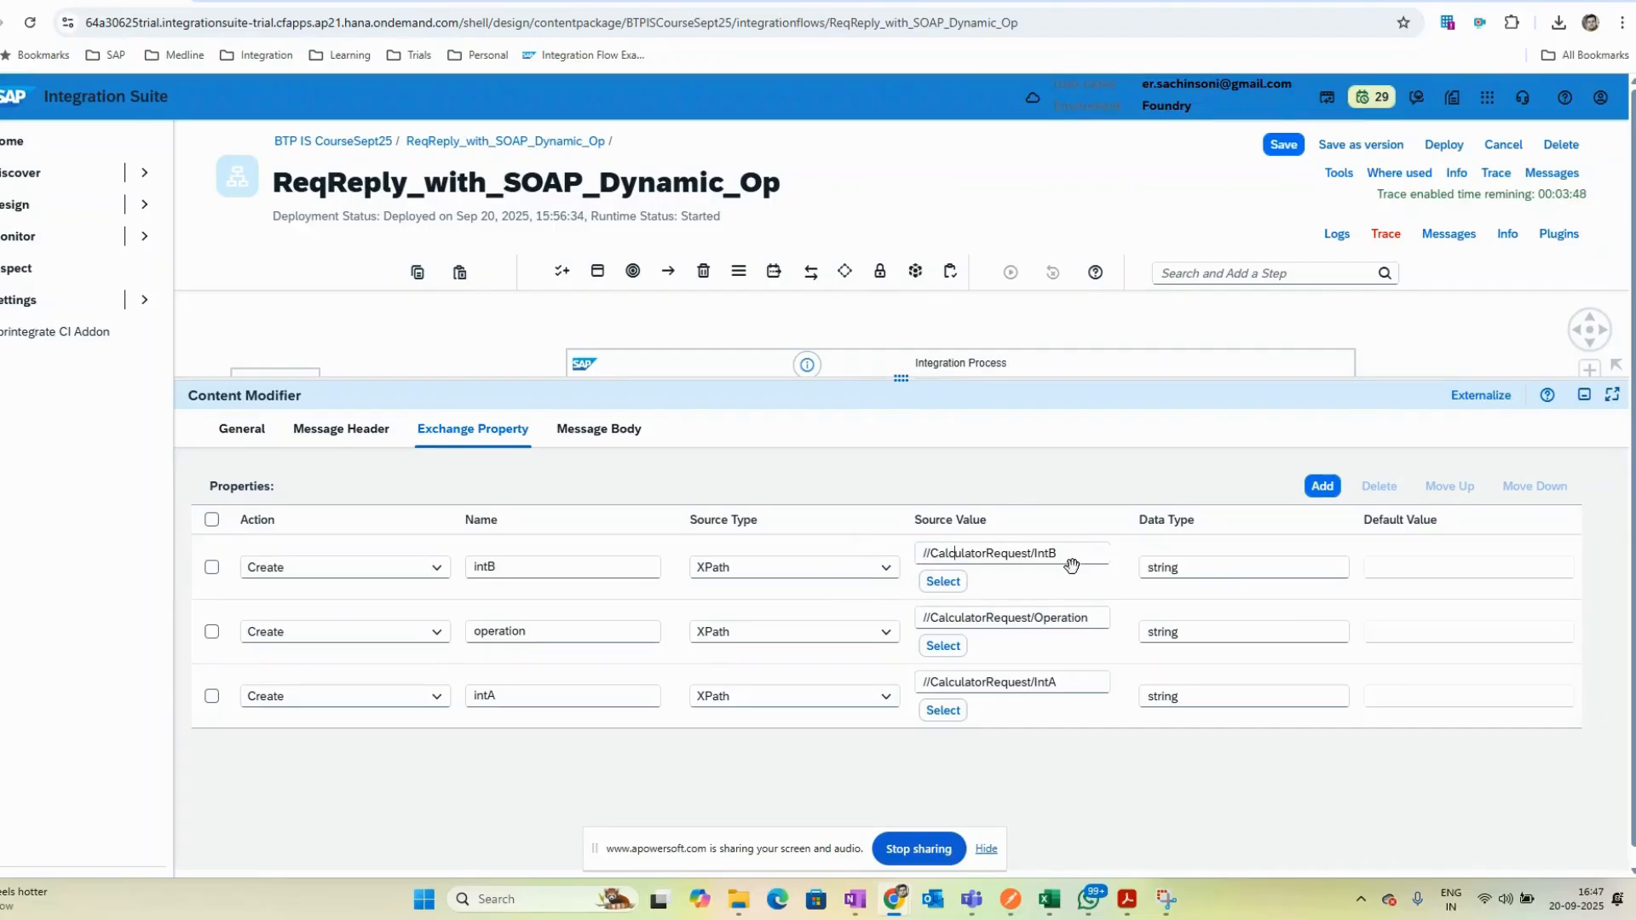
{"action": "key", "text": "alt+Tab"}
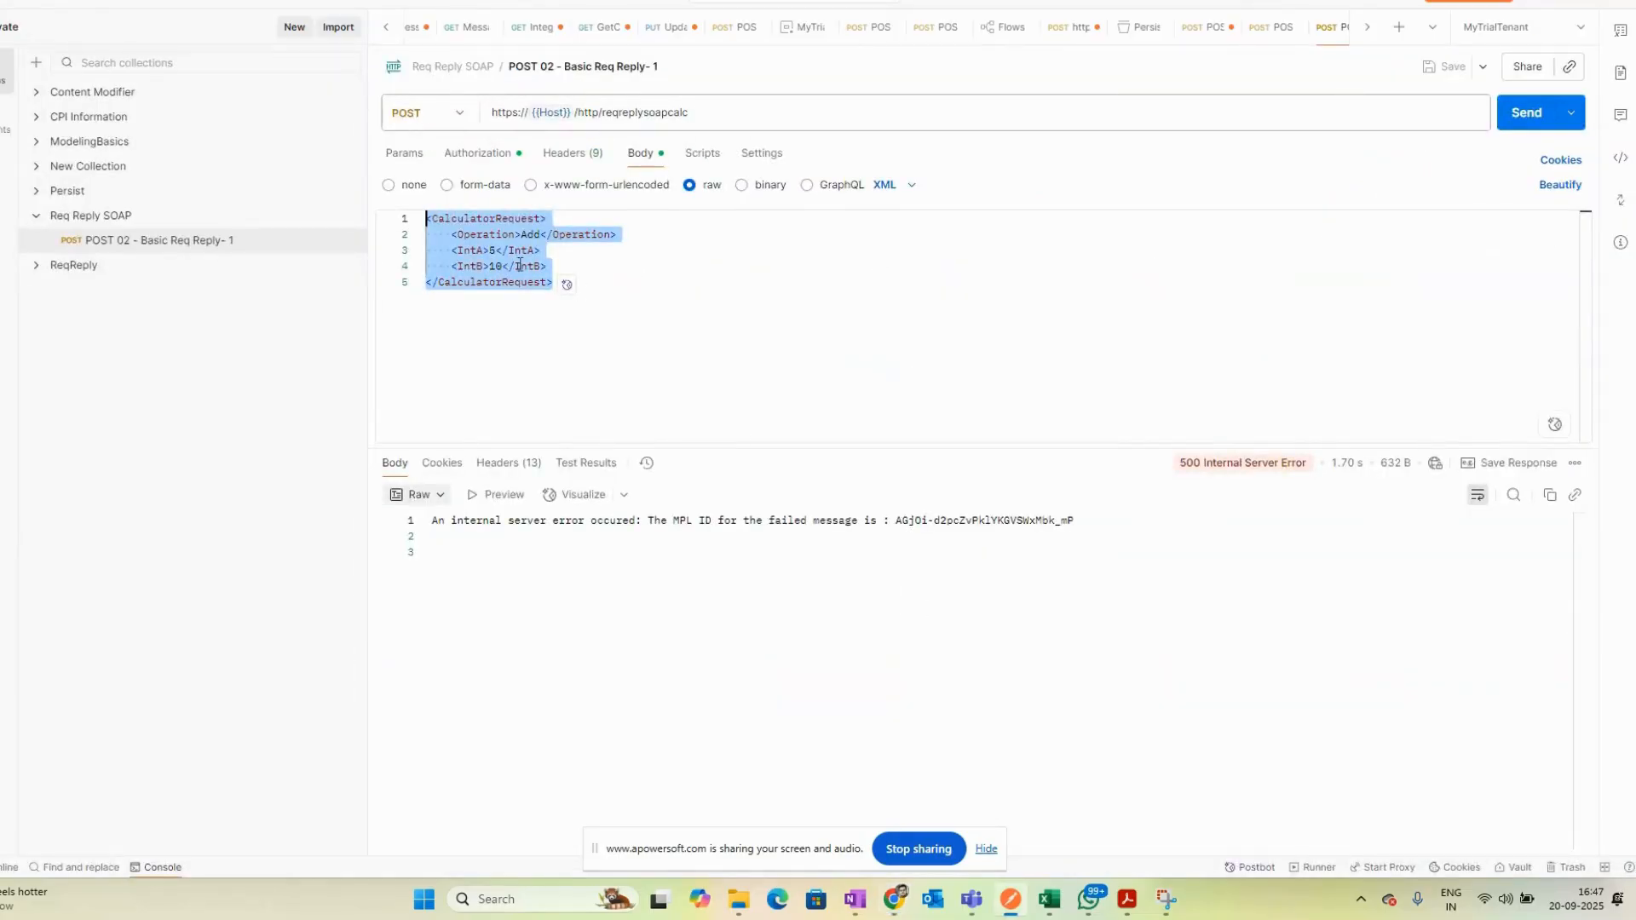
{"action": "key", "text": "alt+Tab"}
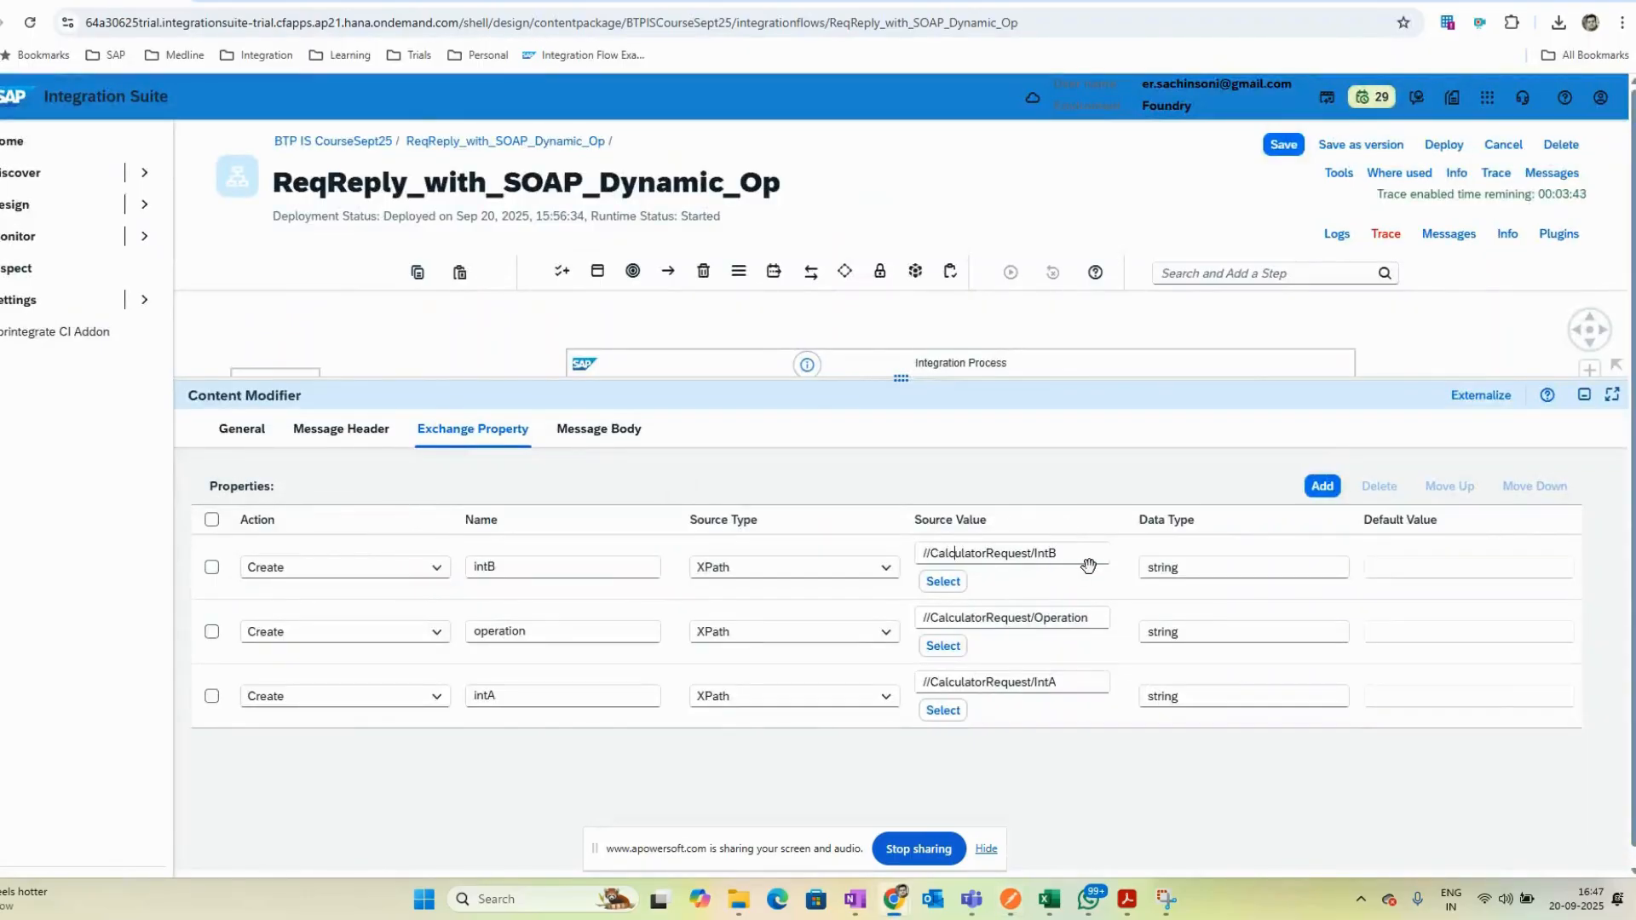
{"action": "key", "text": "alt+Tab"}
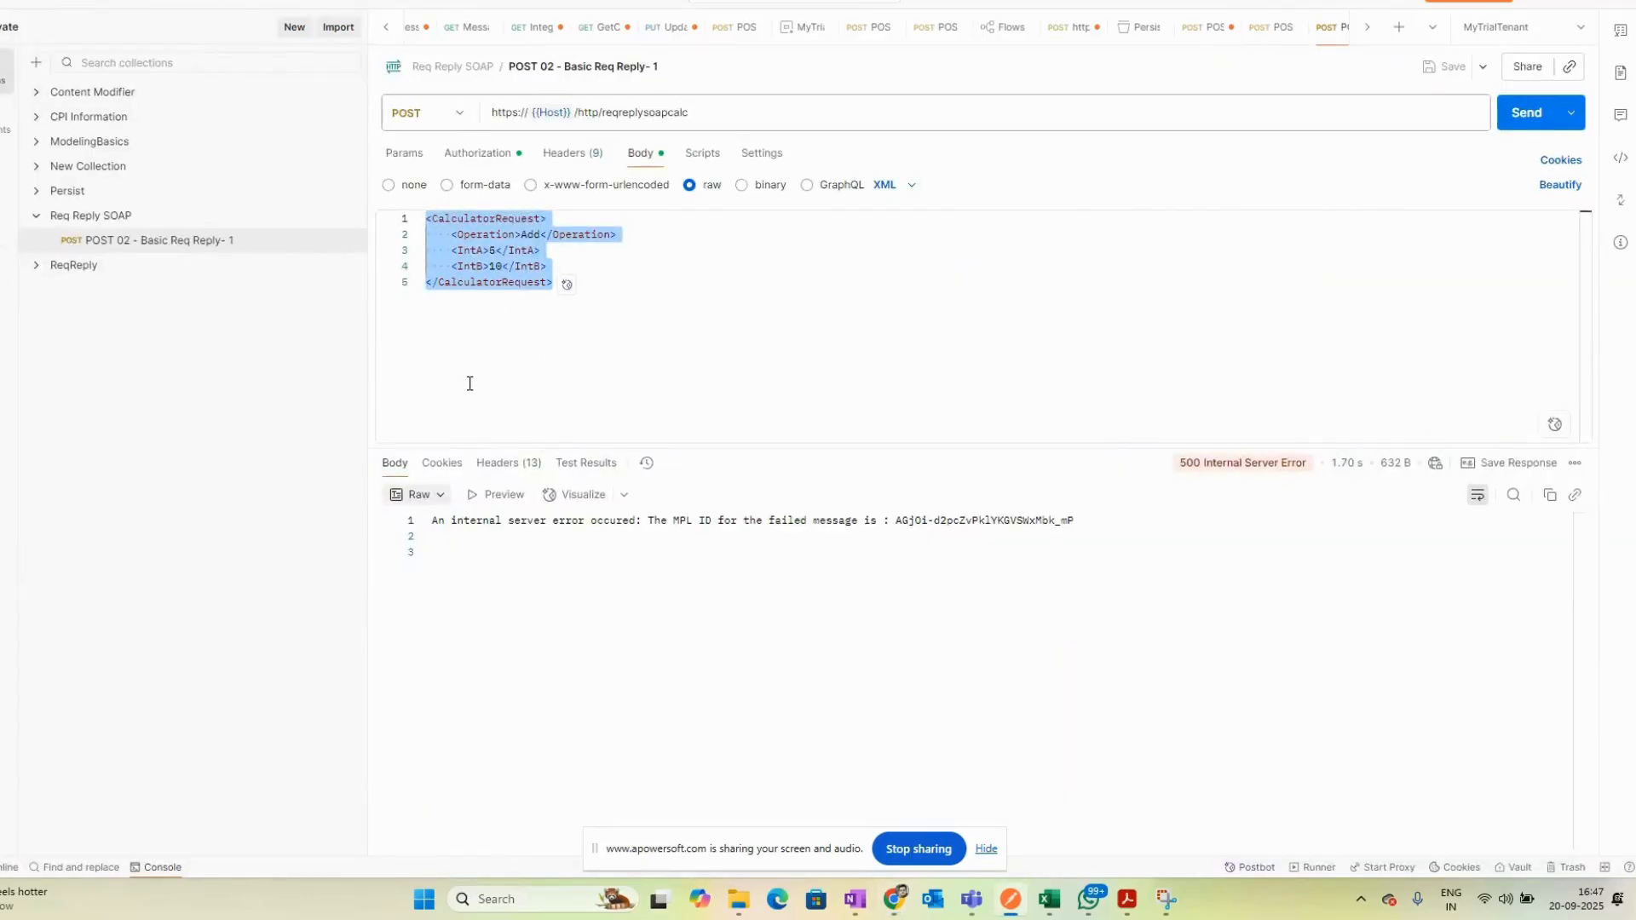
{"action": "left_click", "coordinate": [566, 282]}
{"action": "key", "text": "alt+Tab"}
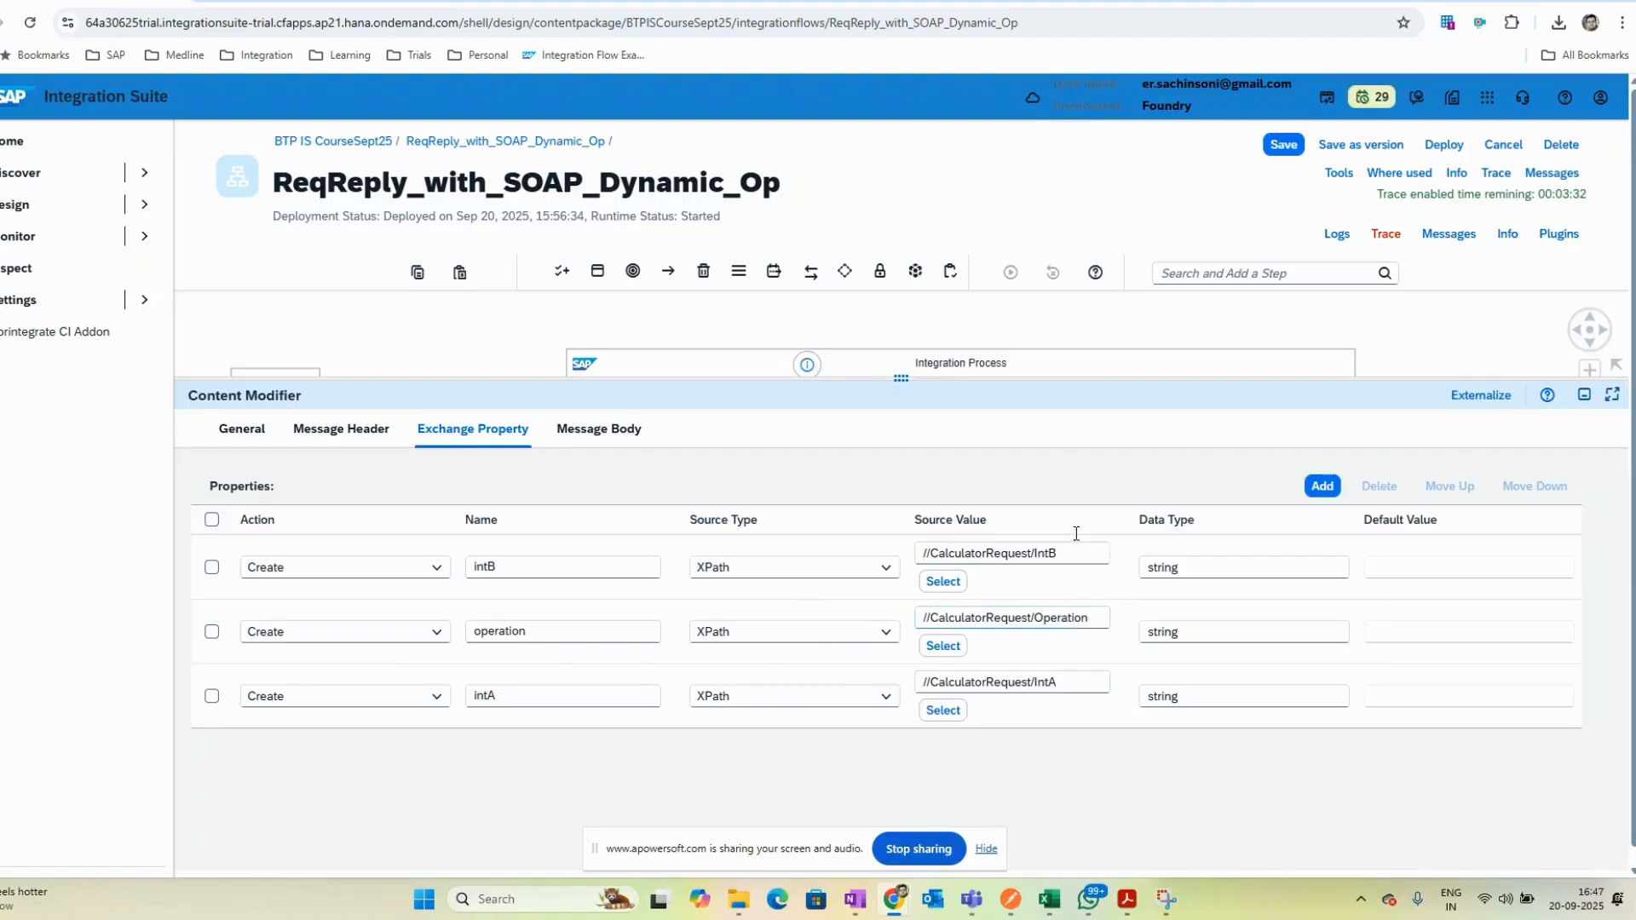
{"action": "left_click_drag", "start_coordinate": [1059, 378], "coordinate": [988, 557]}
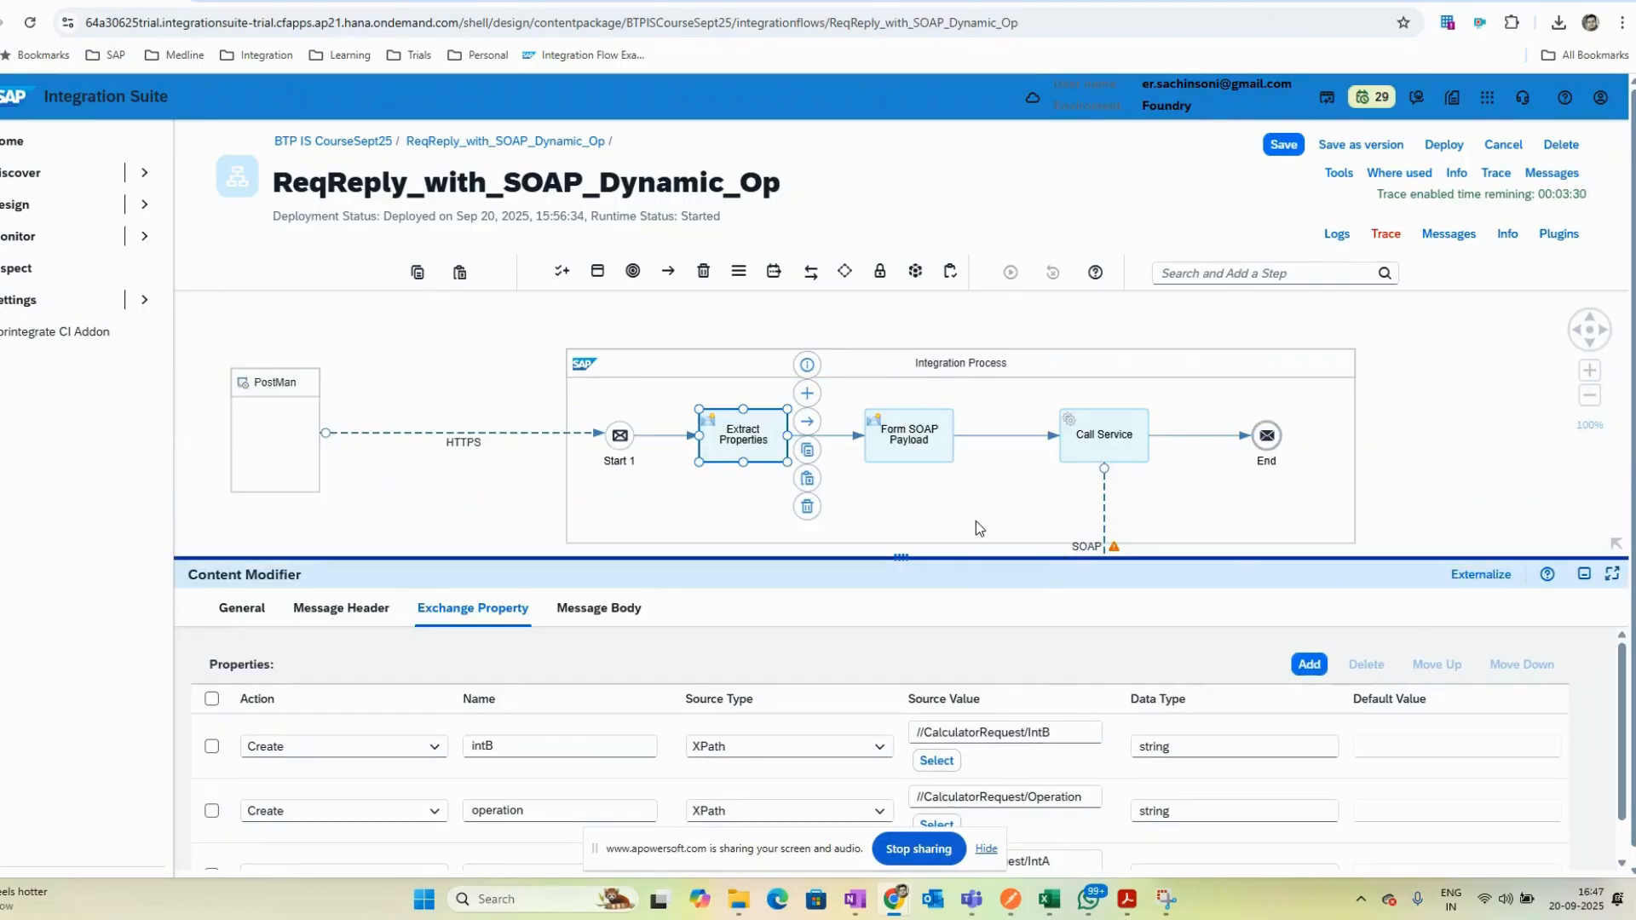
- Open the Form SOAP Payload content modifier and review its message body expression built from the operation, intA and intB properties
{"action": "left_click", "coordinate": [909, 435]}
{"action": "left_click_drag", "start_coordinate": [820, 559], "coordinate": [511, 402]}
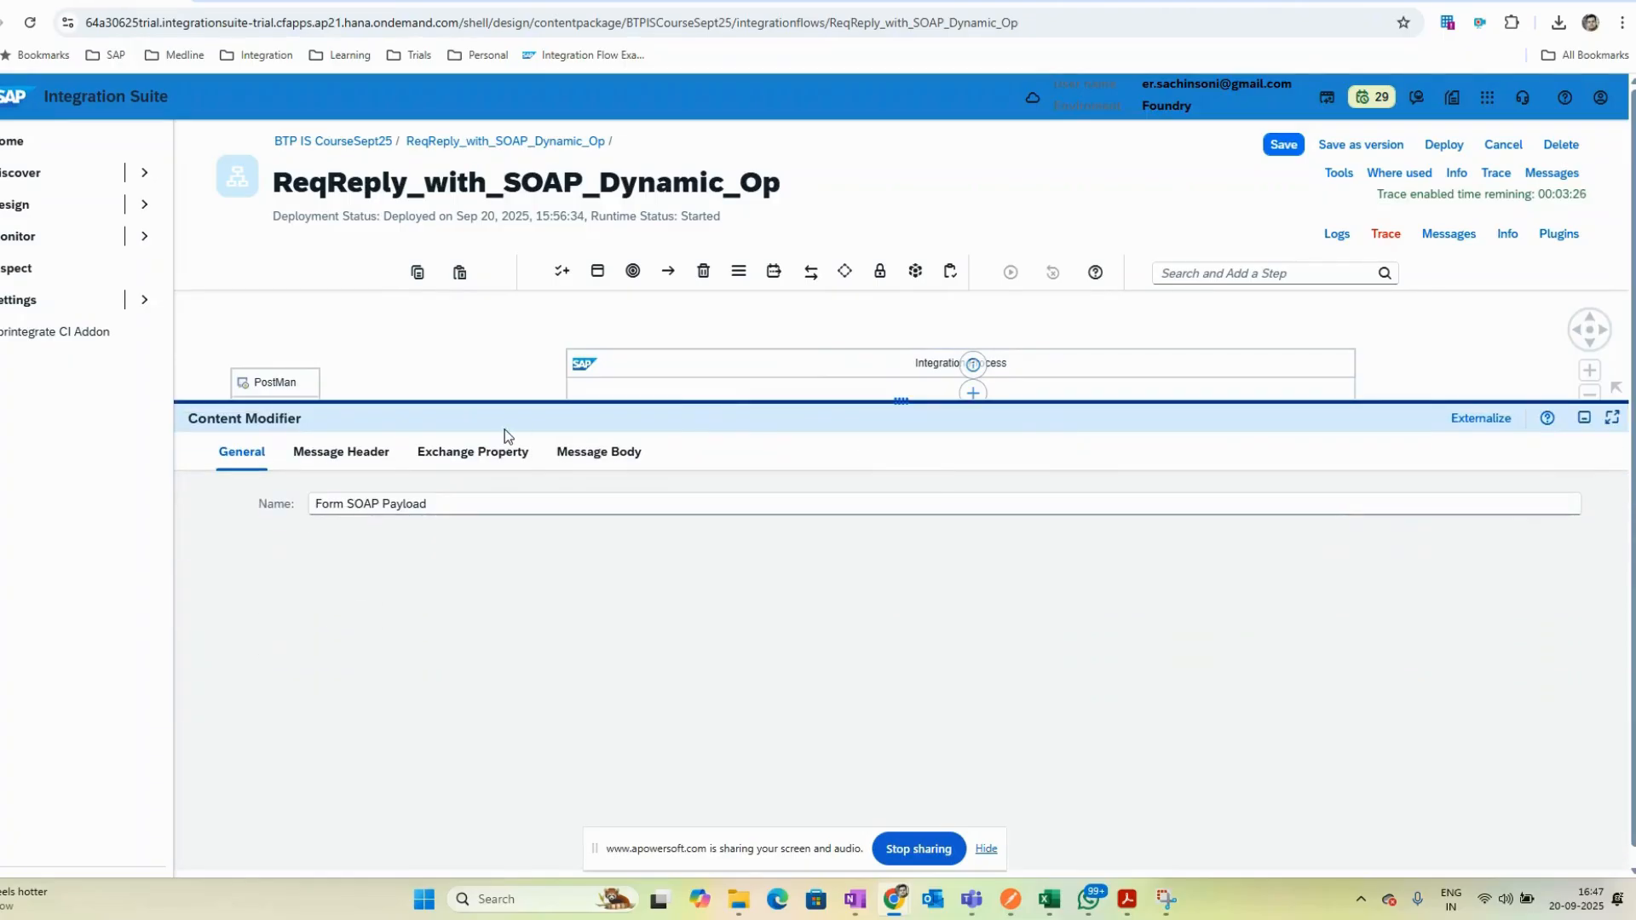
{"action": "left_click", "coordinate": [341, 452]}
{"action": "left_click", "coordinate": [473, 451]}
{"action": "left_click", "coordinate": [599, 452]}
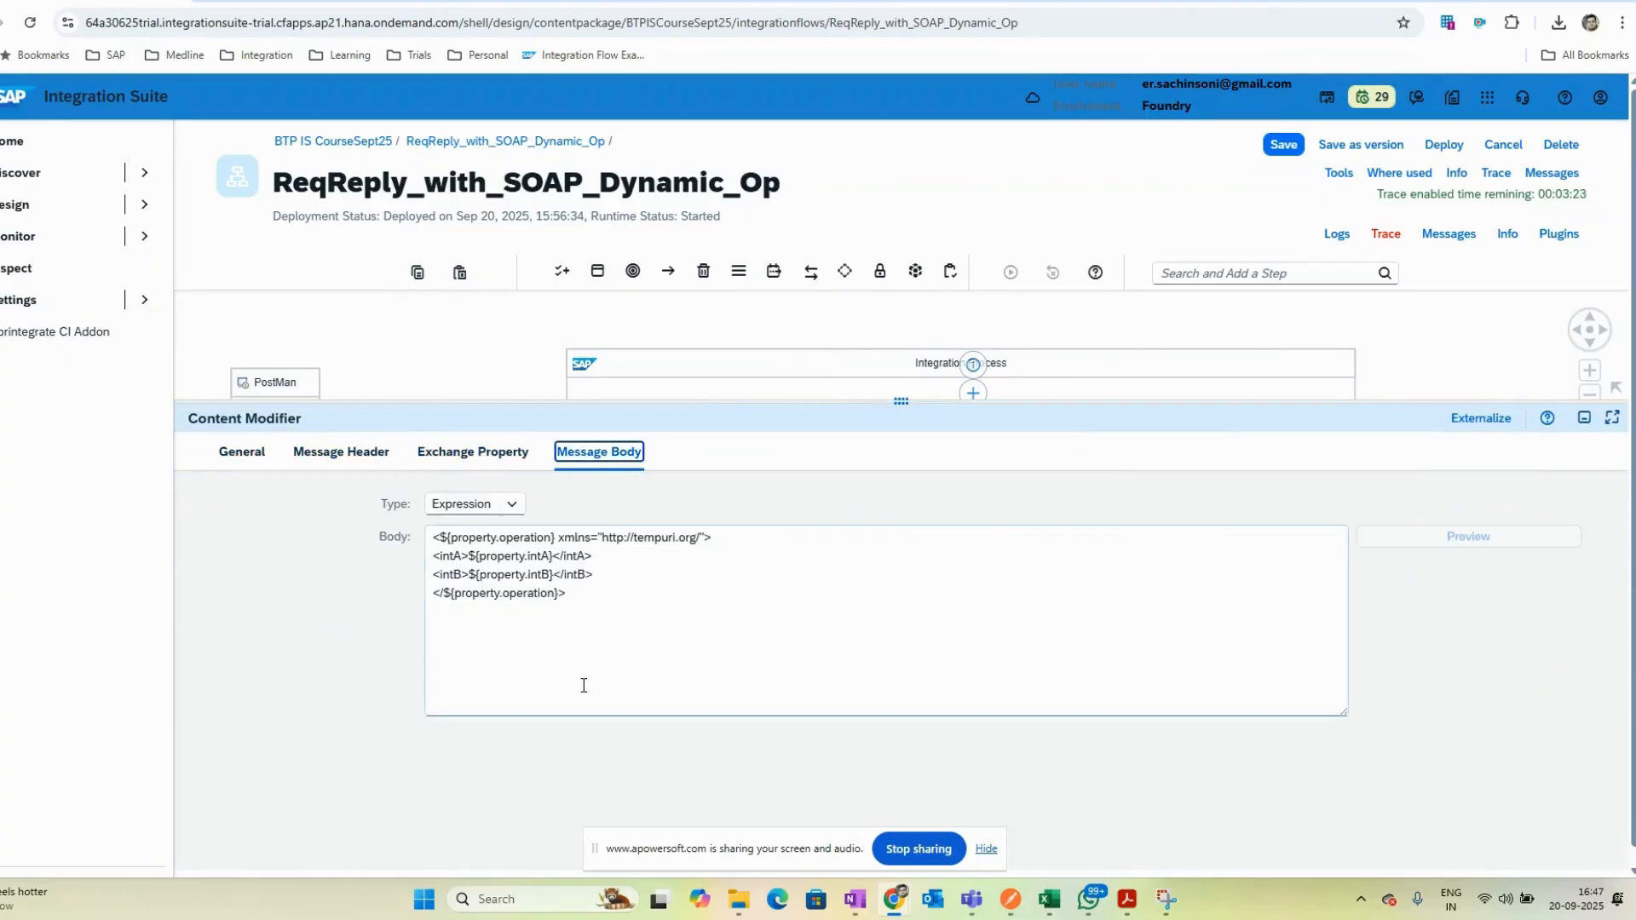
{"action": "key", "text": "ctrl+a"}
{"action": "key", "text": "ctrl+c"}
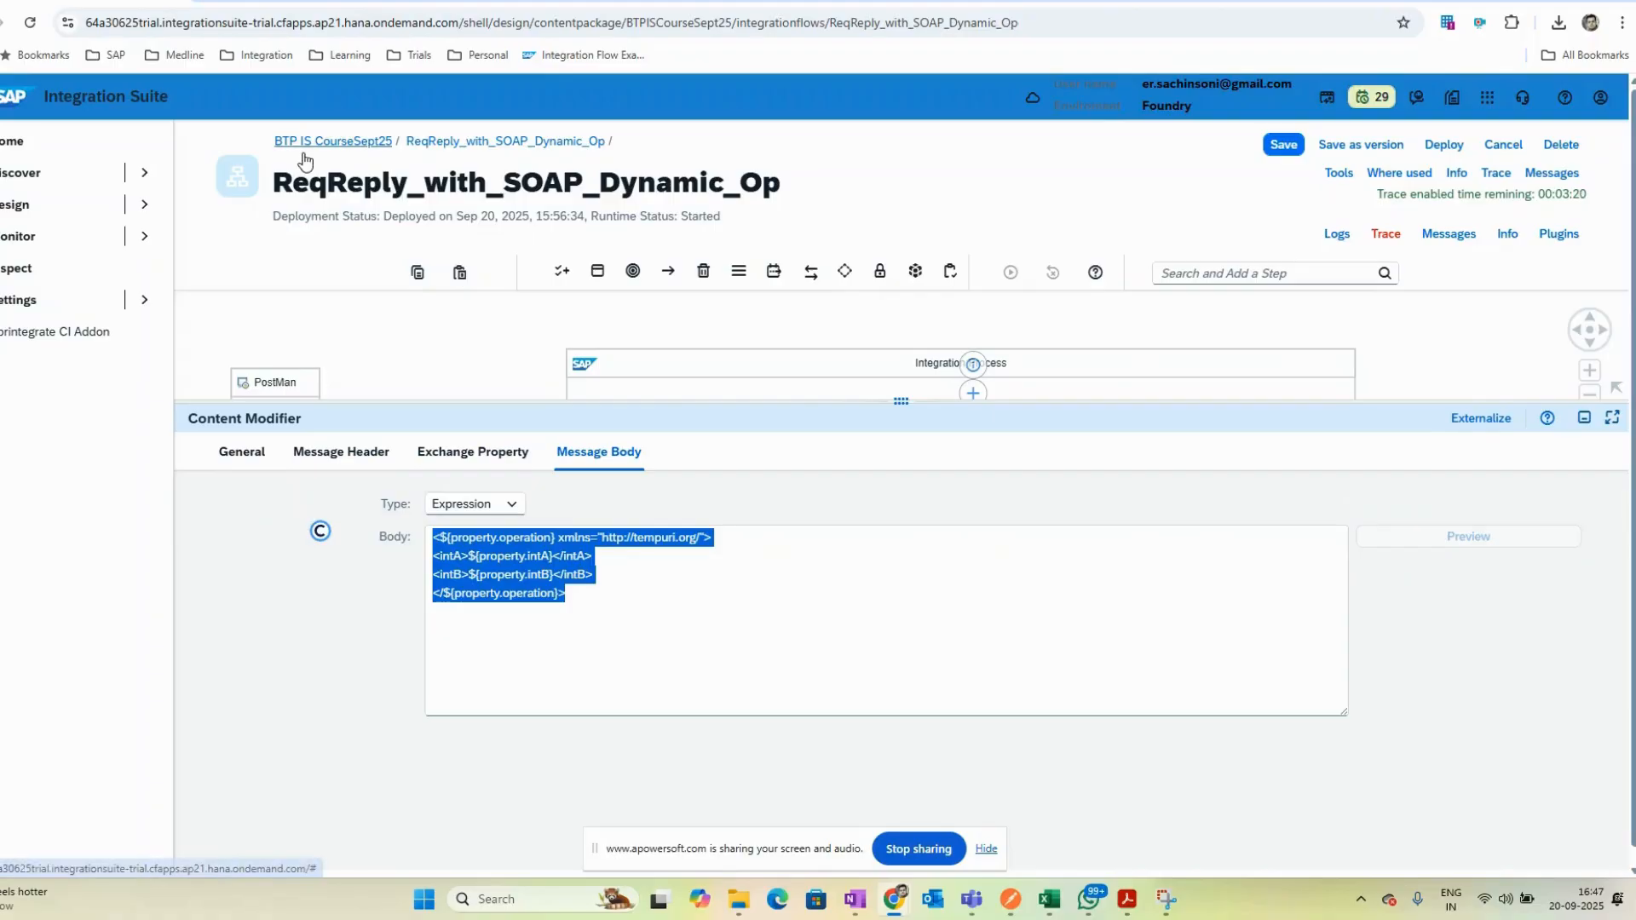
{"action": "key", "text": "ctrl+c"}
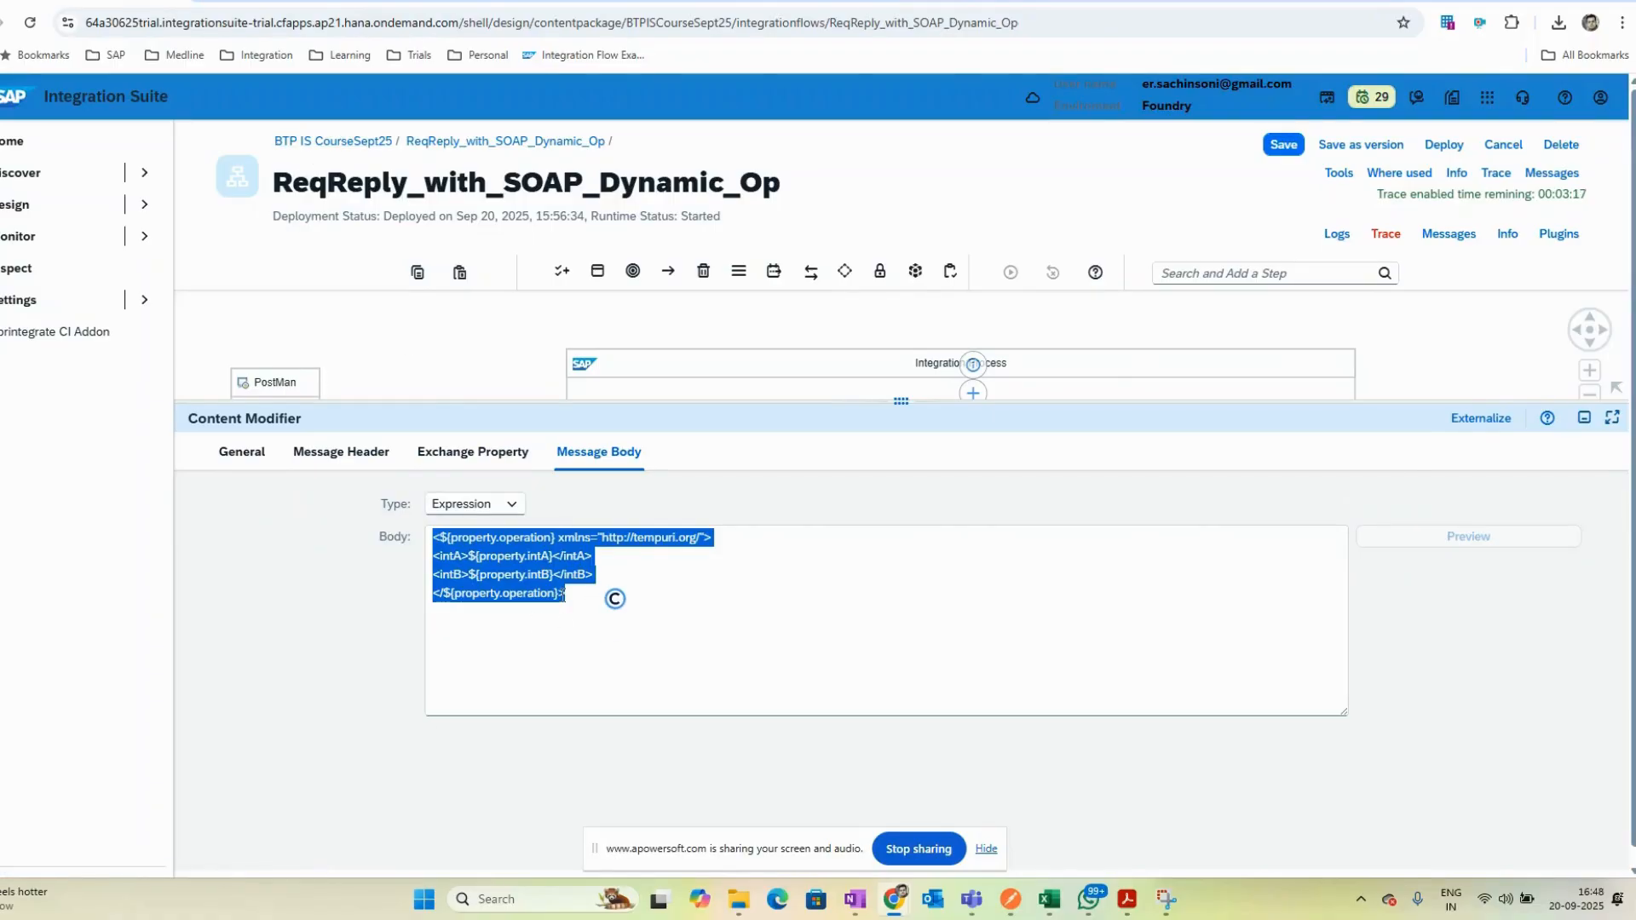
{"action": "left_click", "coordinate": [601, 601]}
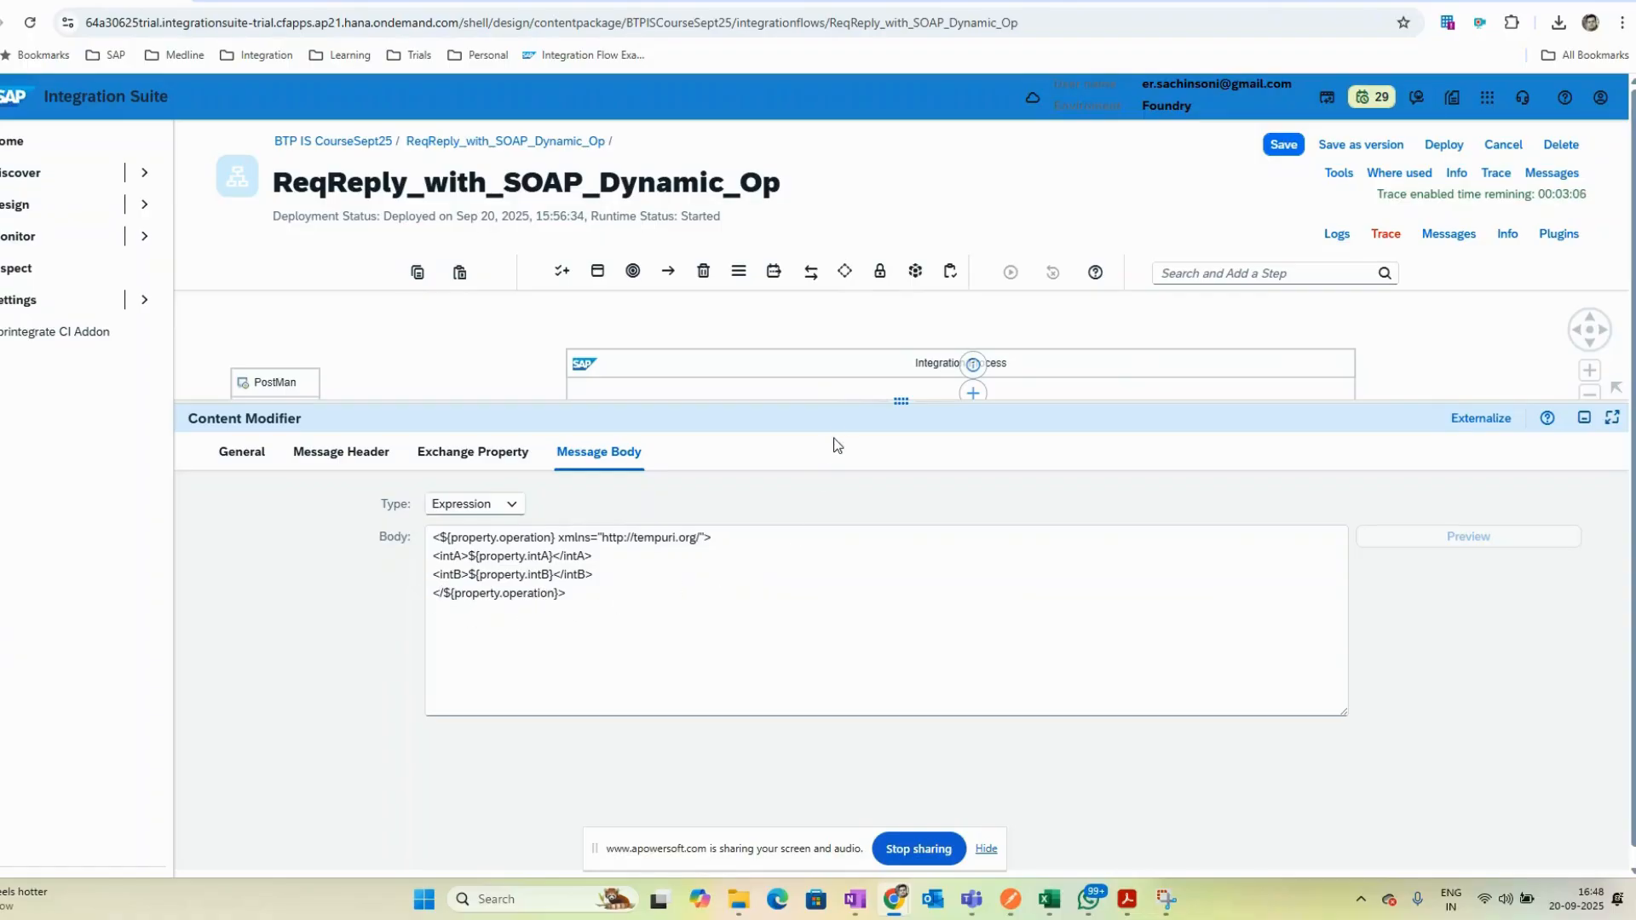
- Open the SOAP receiver channel and review its connection settings for address, WSDL, service, endpoint and operation
{"action": "left_click_drag", "start_coordinate": [843, 400], "coordinate": [892, 562]}
{"action": "left_click", "coordinate": [1104, 548]}
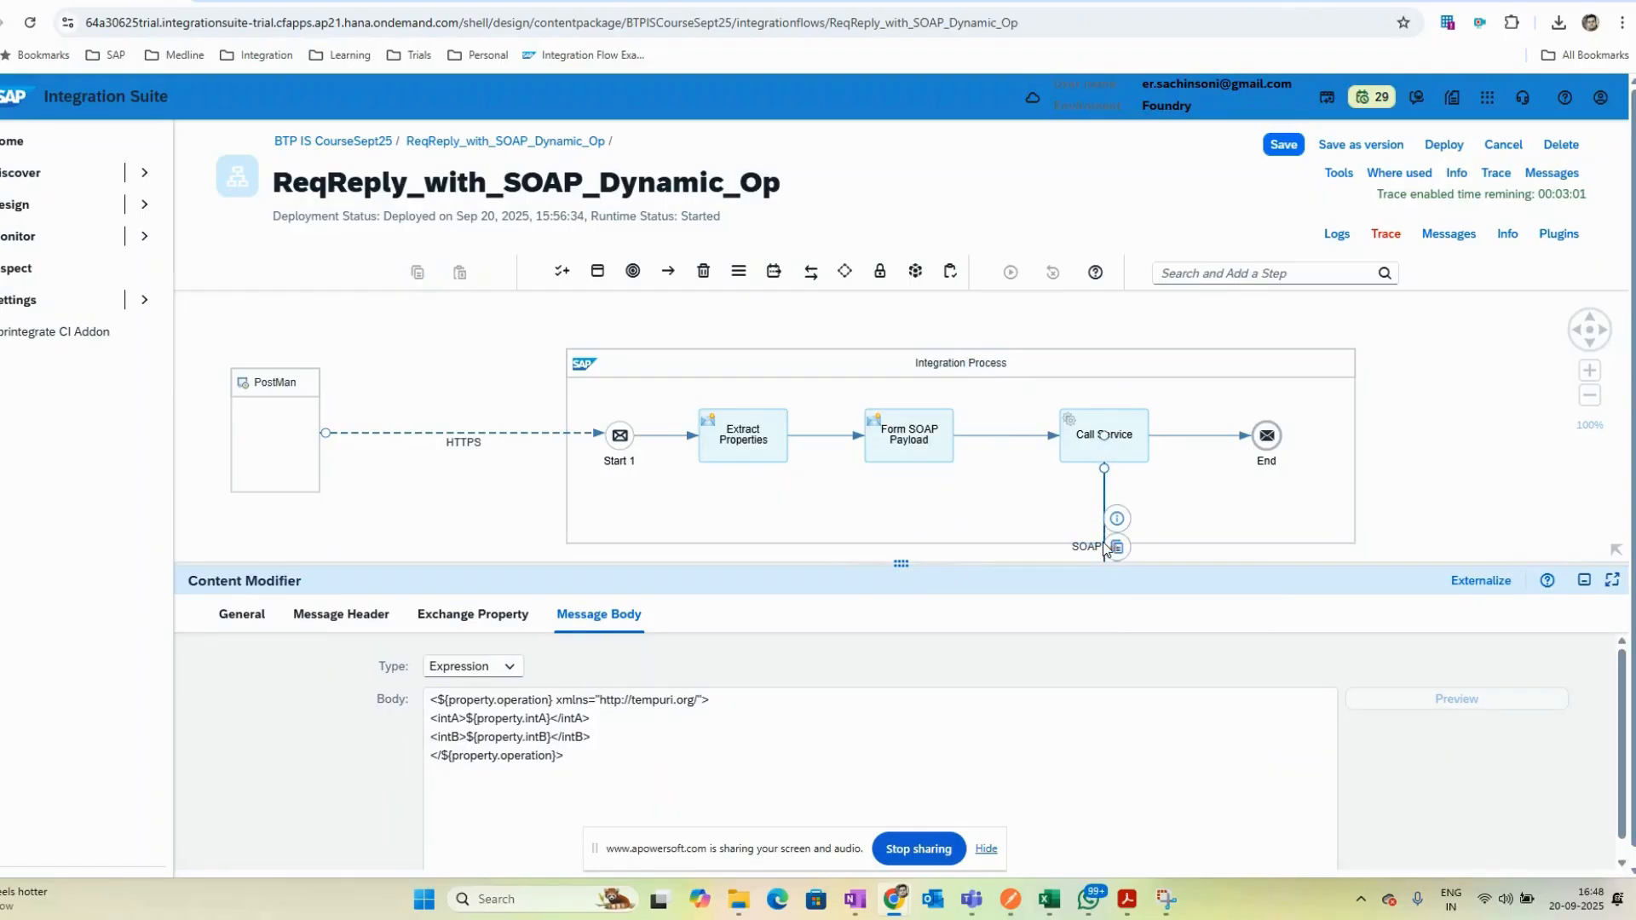
{"action": "left_click", "coordinate": [326, 611]}
{"action": "left_click_drag", "start_coordinate": [418, 564], "coordinate": [418, 418]}
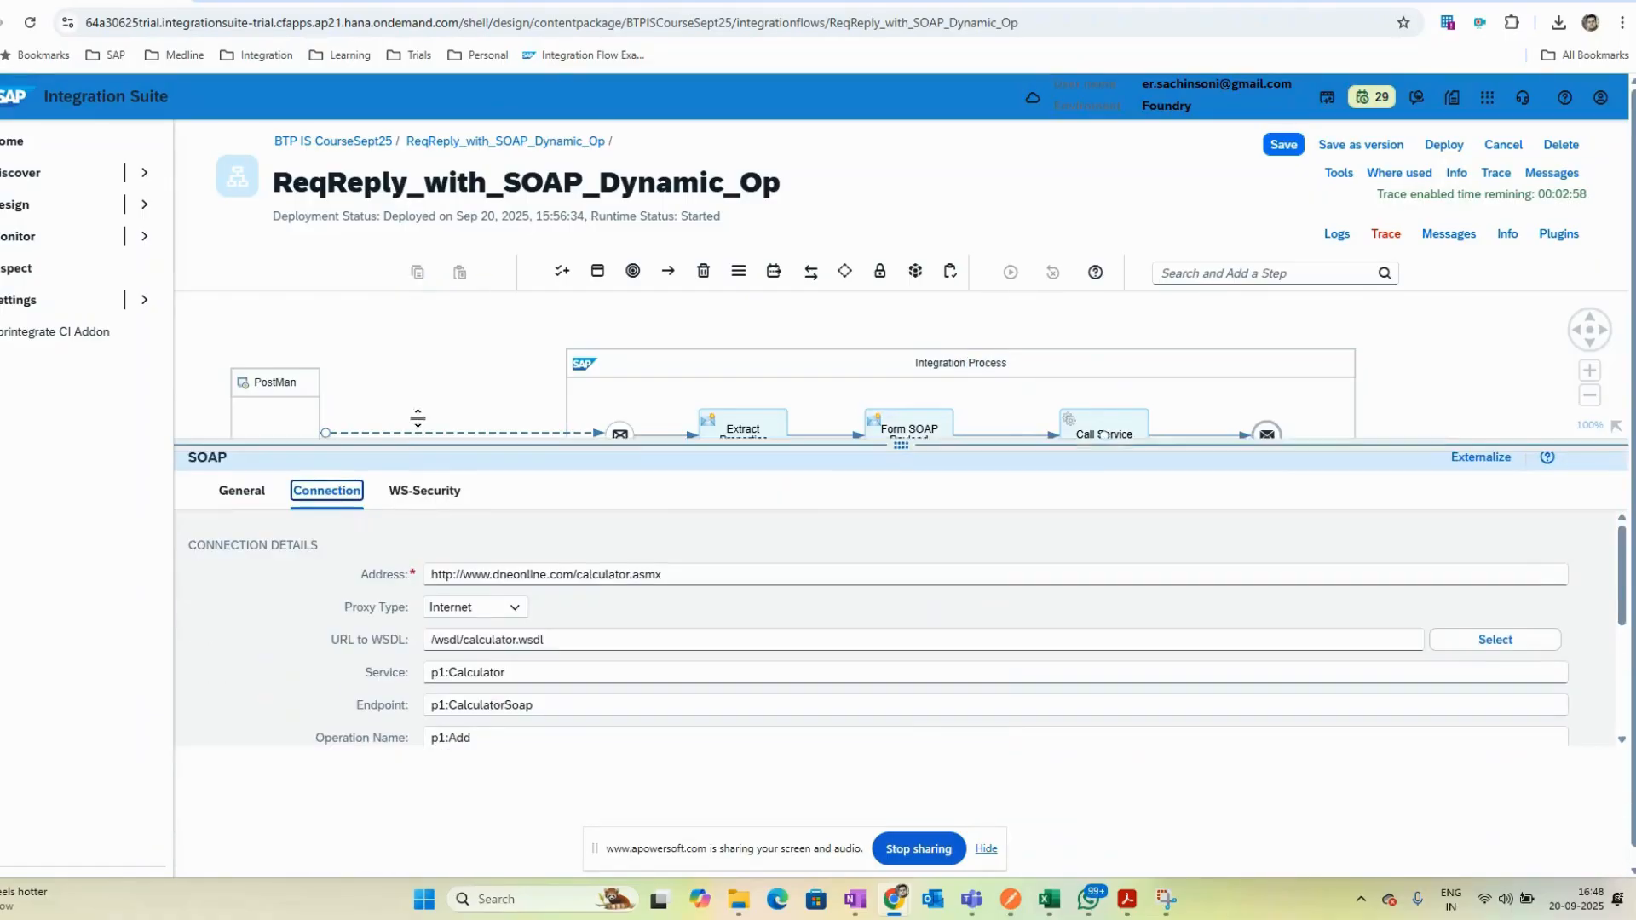
{"action": "scroll", "coordinate": [547, 794], "scroll_direction": "down", "scroll_amount": 1}
{"action": "scroll", "coordinate": [546, 794], "scroll_direction": "up", "scroll_amount": 1}
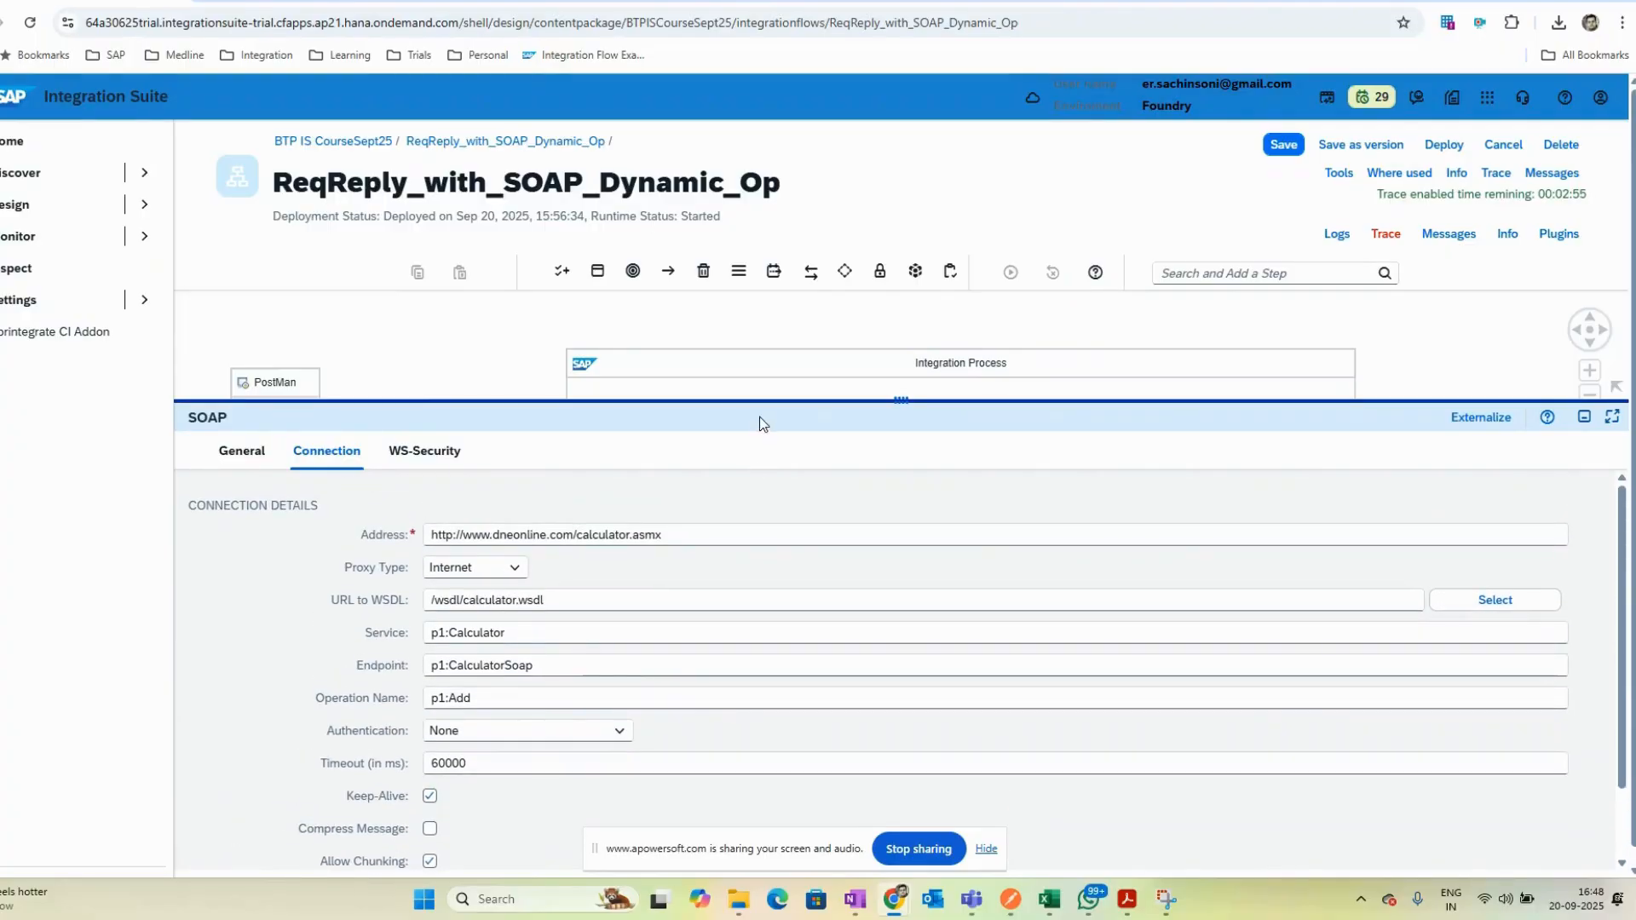
{"action": "left_click_drag", "start_coordinate": [763, 402], "coordinate": [764, 586]}
- Deploy the ReqReply_with_SOAP_Dynamic_Op integration flow and open its deployment status
{"action": "left_click", "coordinate": [1449, 321]}
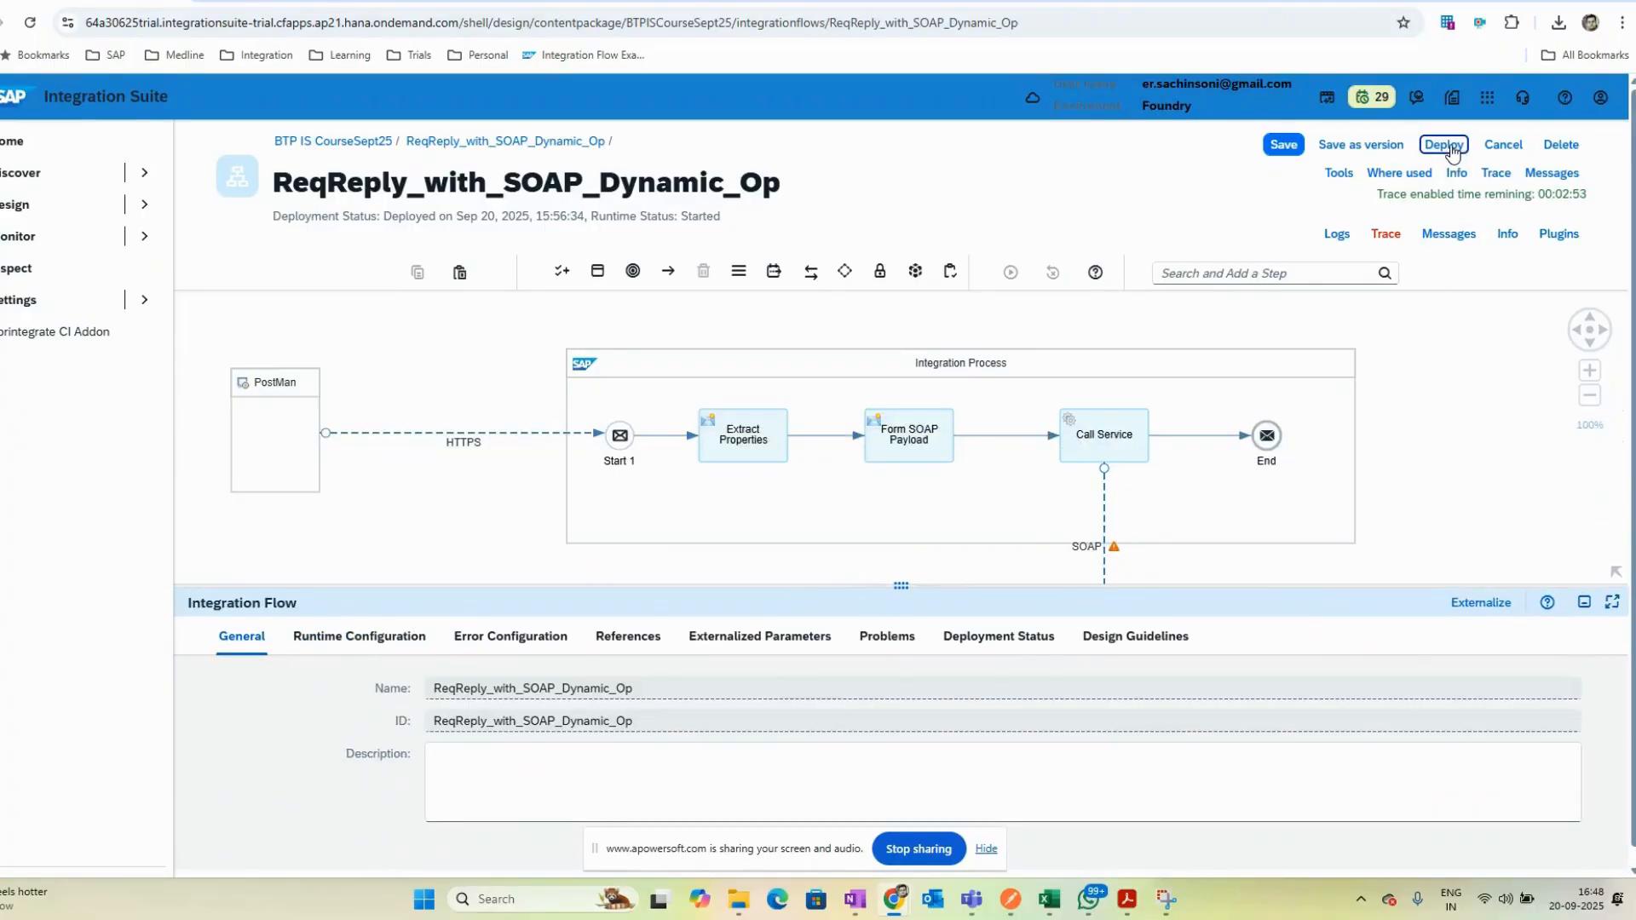
{"action": "left_click", "coordinate": [1443, 144]}
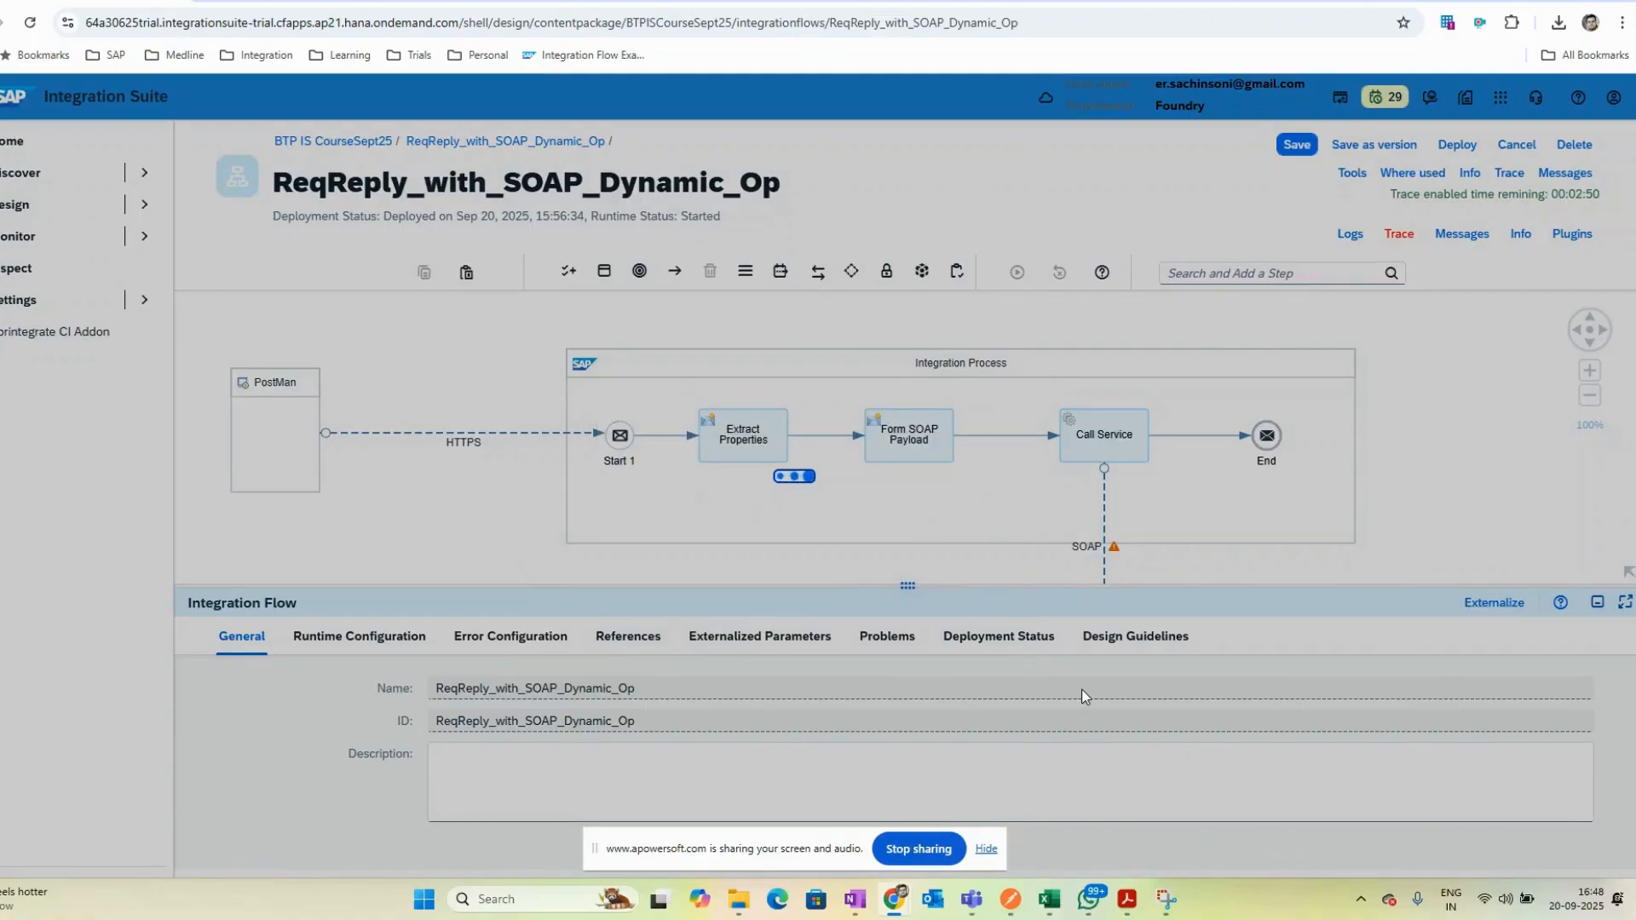
{"action": "left_click", "coordinate": [937, 512]}
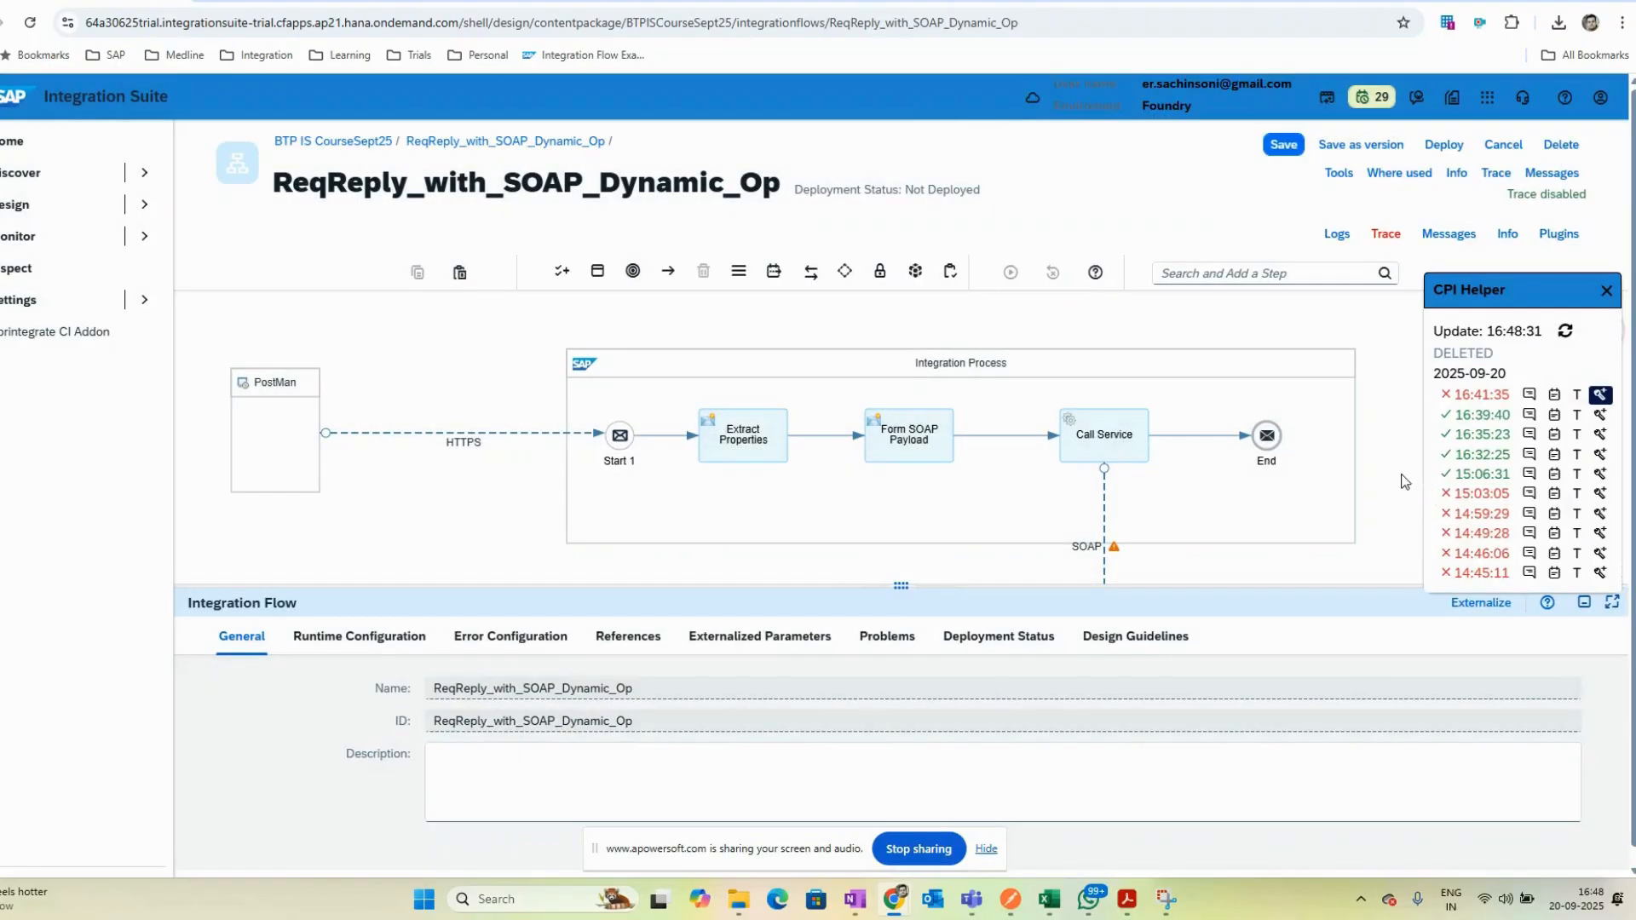
{"action": "left_click", "coordinate": [952, 638]}
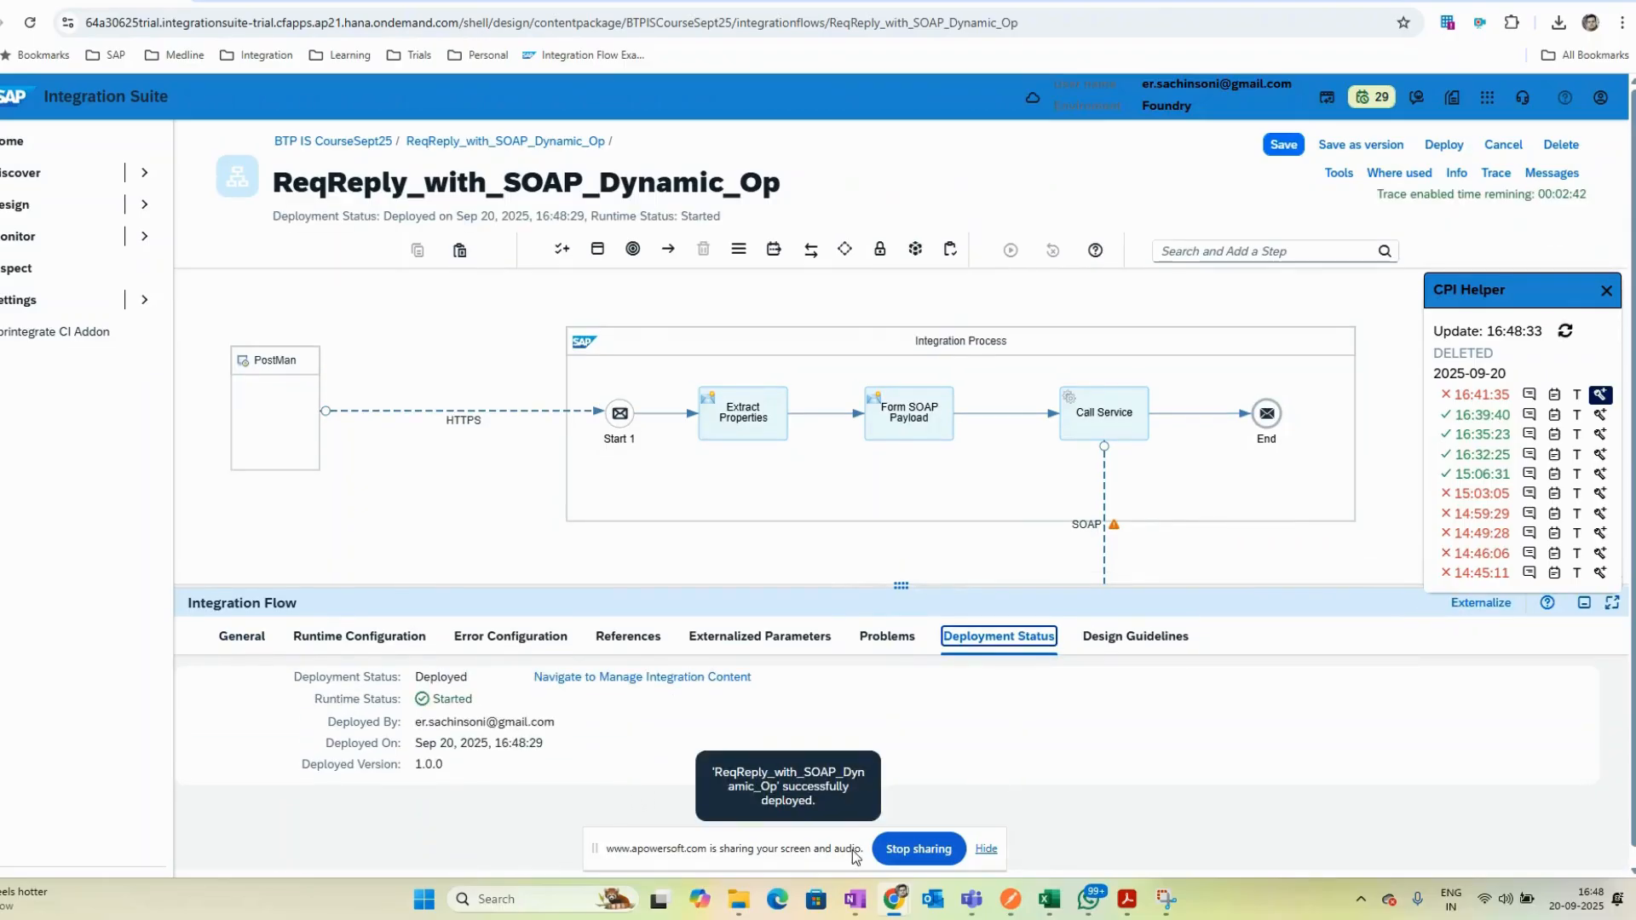
- Switch to Postman, send the CalculatorRequest to the deployed flow, and return to the integration flow
{"action": "left_click", "coordinate": [1012, 901]}
{"action": "left_click", "coordinate": [1499, 119]}
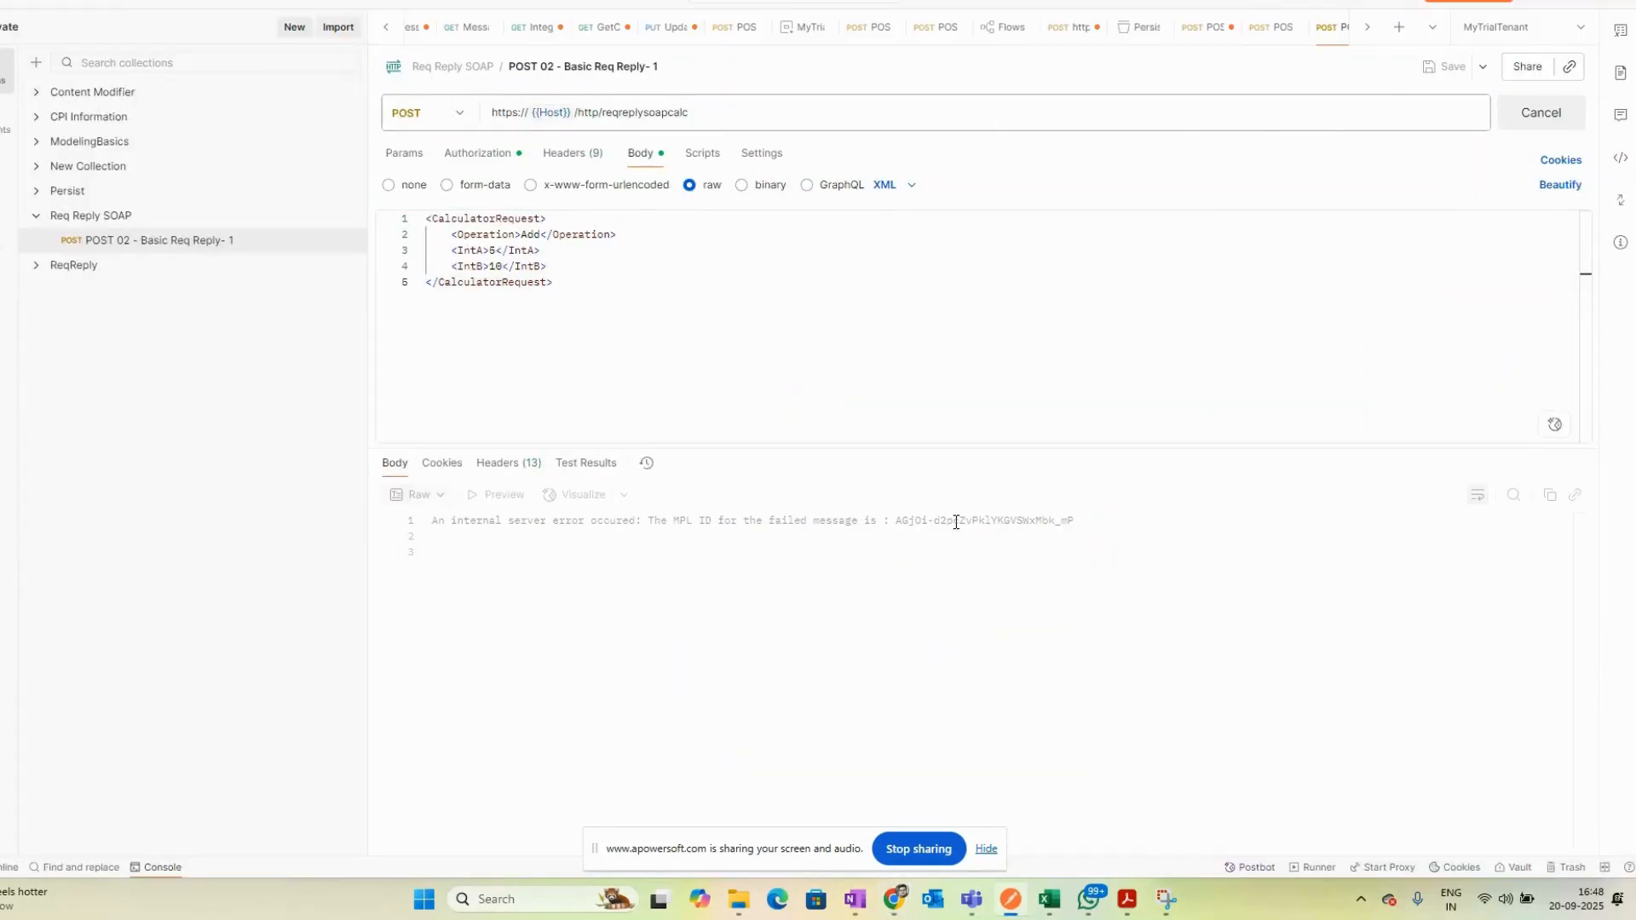
{"action": "key", "text": "alt+Tab"}
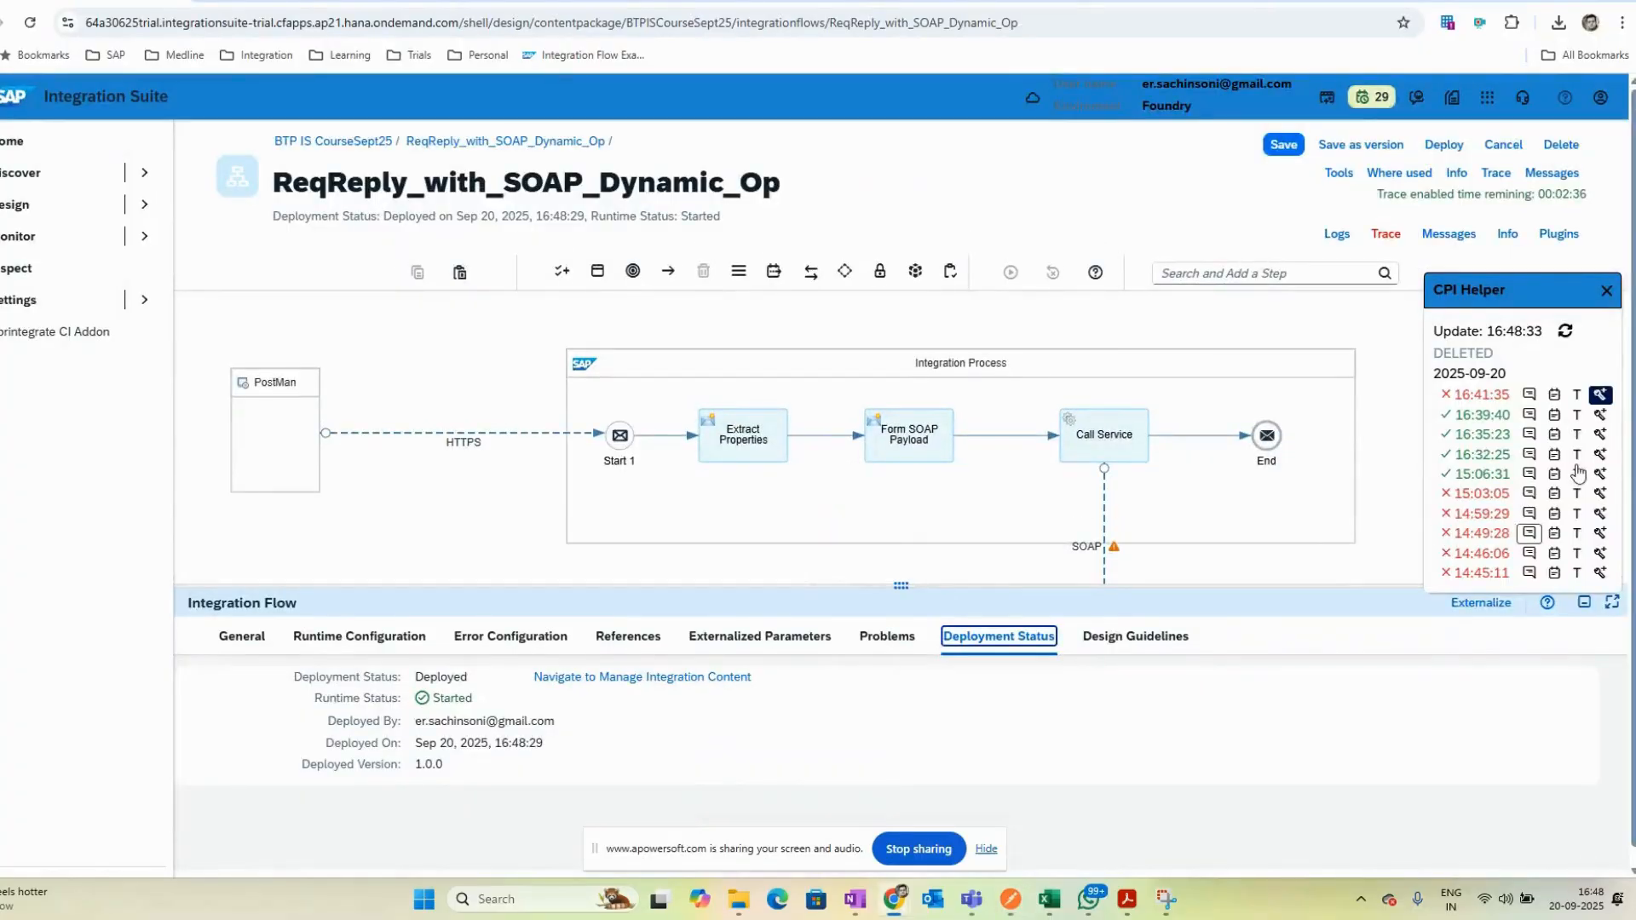
- Open the CPI Helper trace of the latest message at the Call Service step and view its error
{"action": "left_click", "coordinate": [1601, 397]}
{"action": "left_click", "coordinate": [1077, 548]}
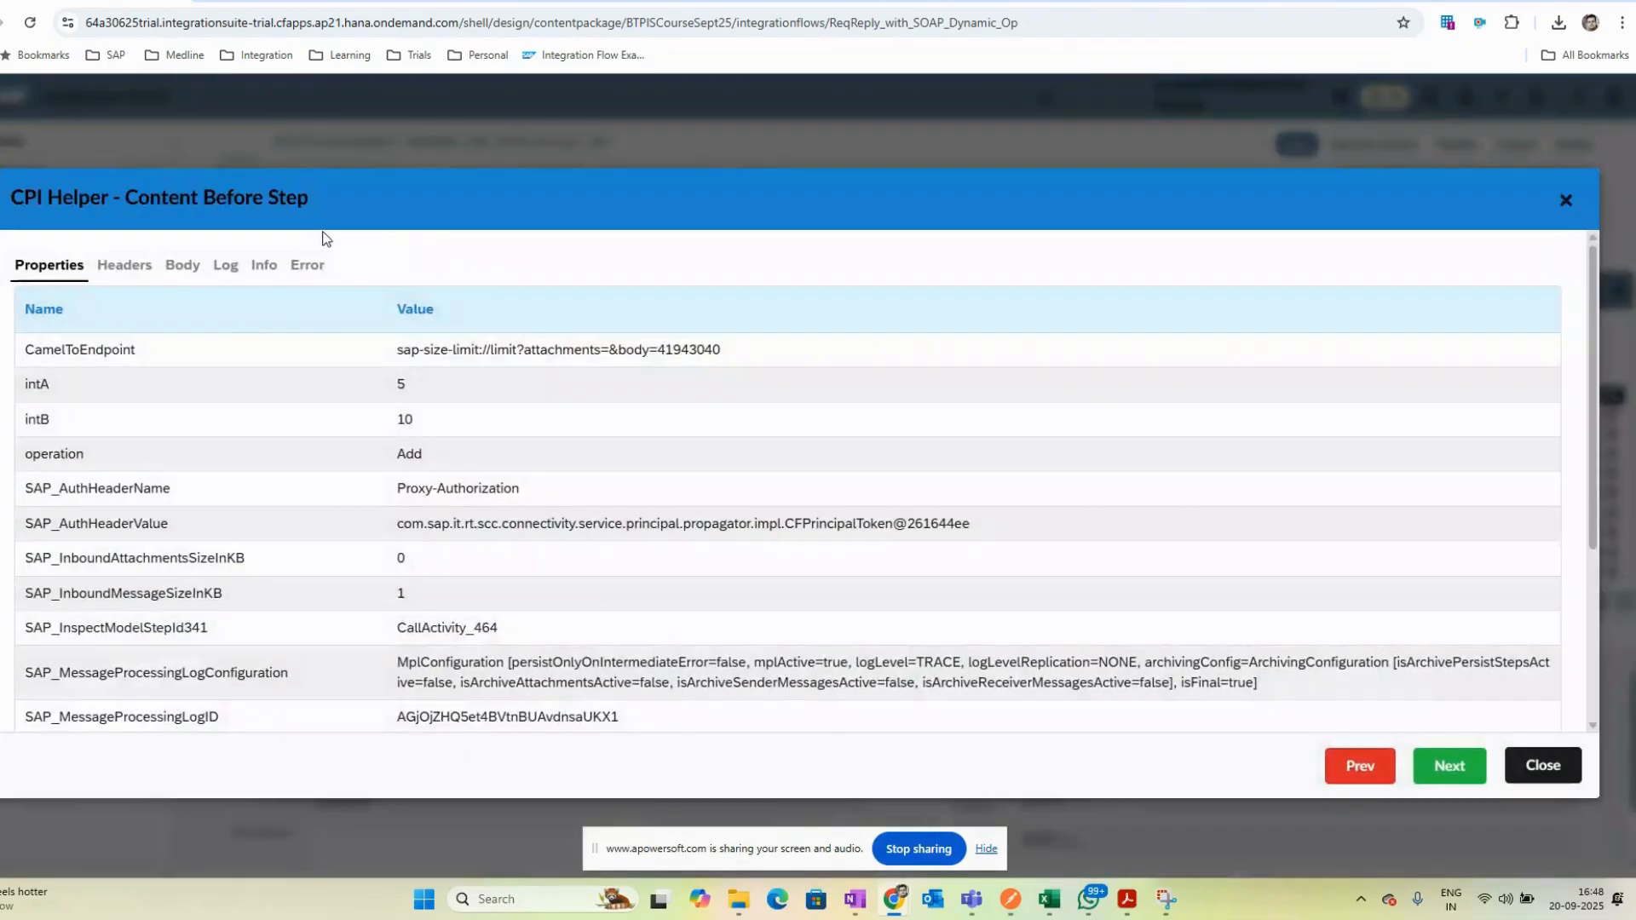
{"action": "left_click", "coordinate": [307, 265]}
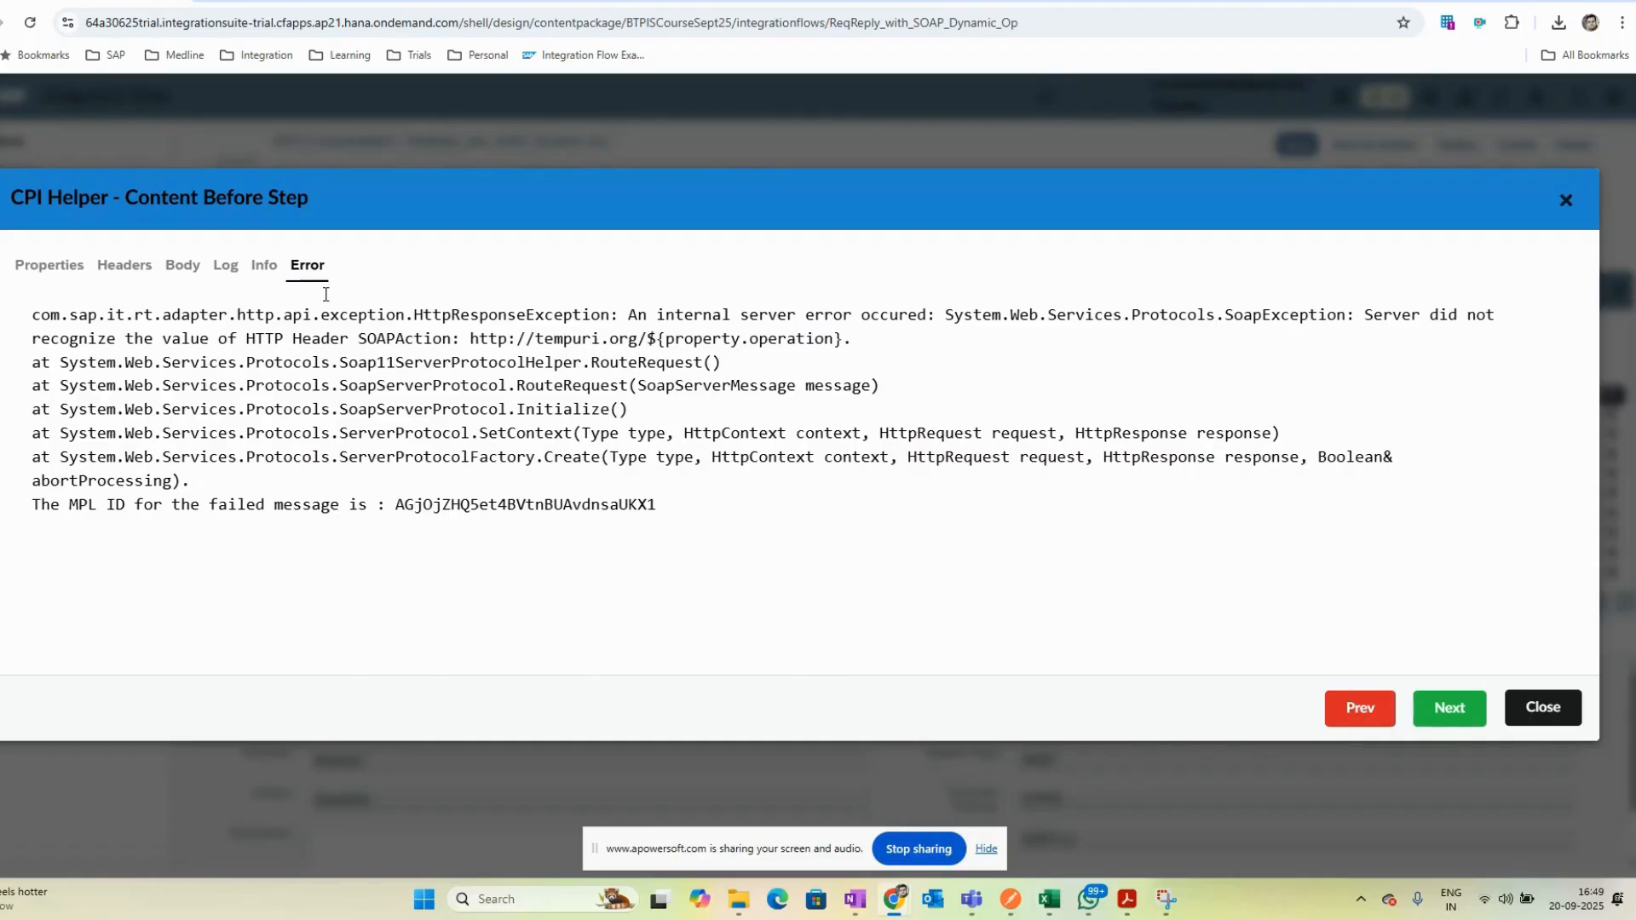
- Inspect the traced message's body, properties and error details, then close the trace dialog
{"action": "left_click", "coordinate": [182, 265]}
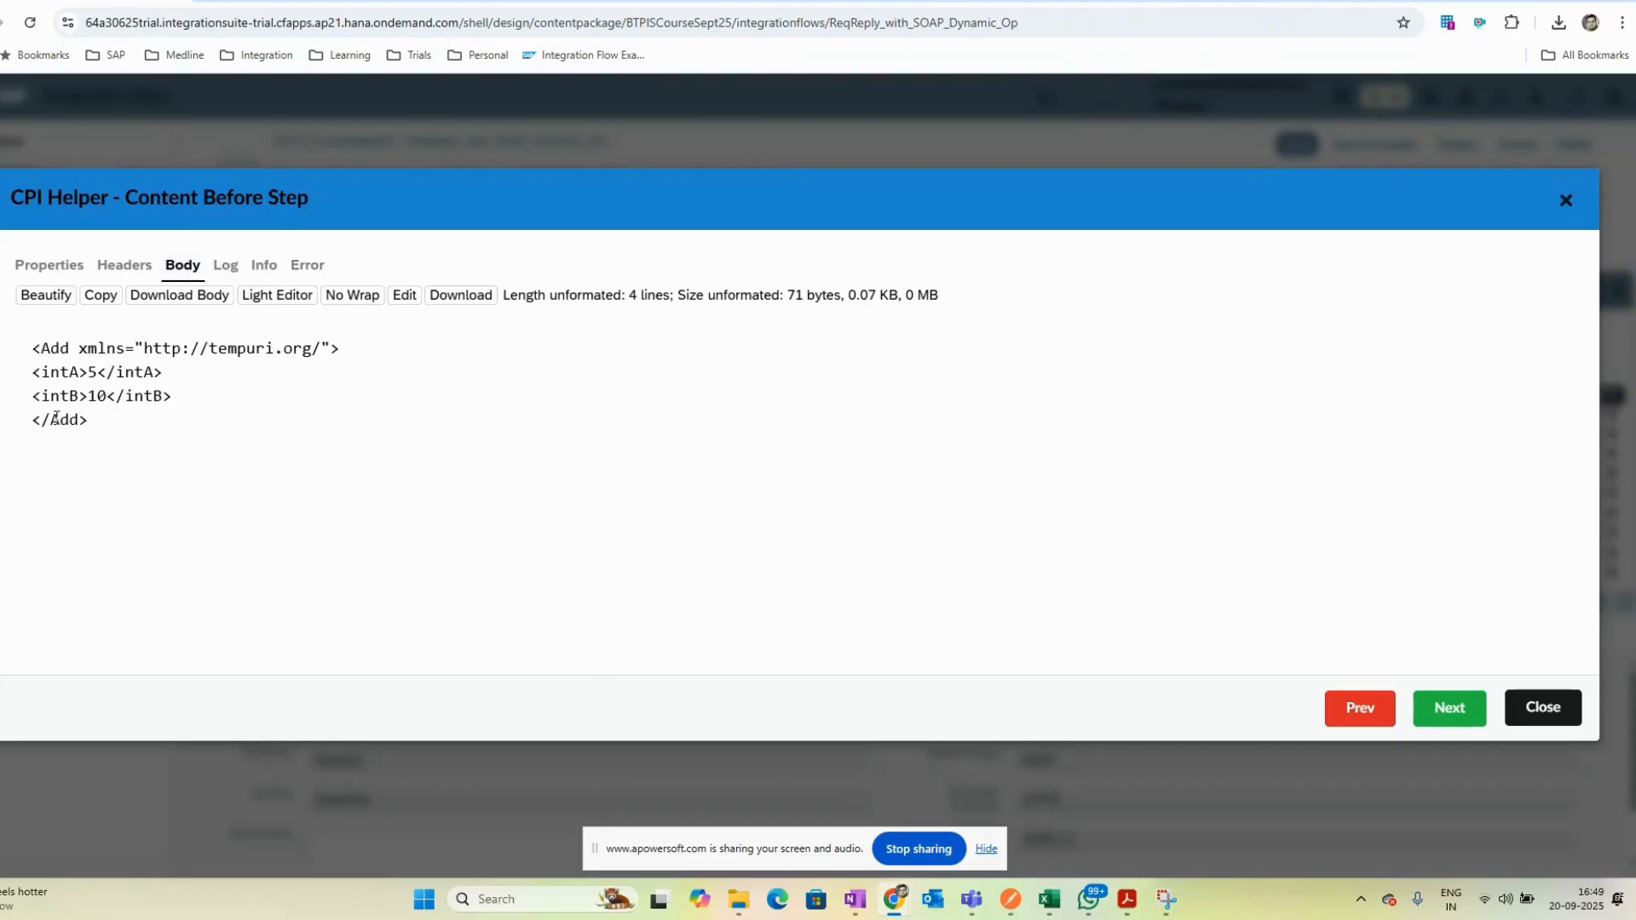
{"action": "left_click_drag", "start_coordinate": [72, 347], "coordinate": [213, 265]}
{"action": "left_click", "coordinate": [179, 449]}
{"action": "left_click_drag", "start_coordinate": [32, 345], "coordinate": [449, 431]}
{"action": "left_click", "coordinate": [101, 295]}
{"action": "left_click", "coordinate": [49, 265]}
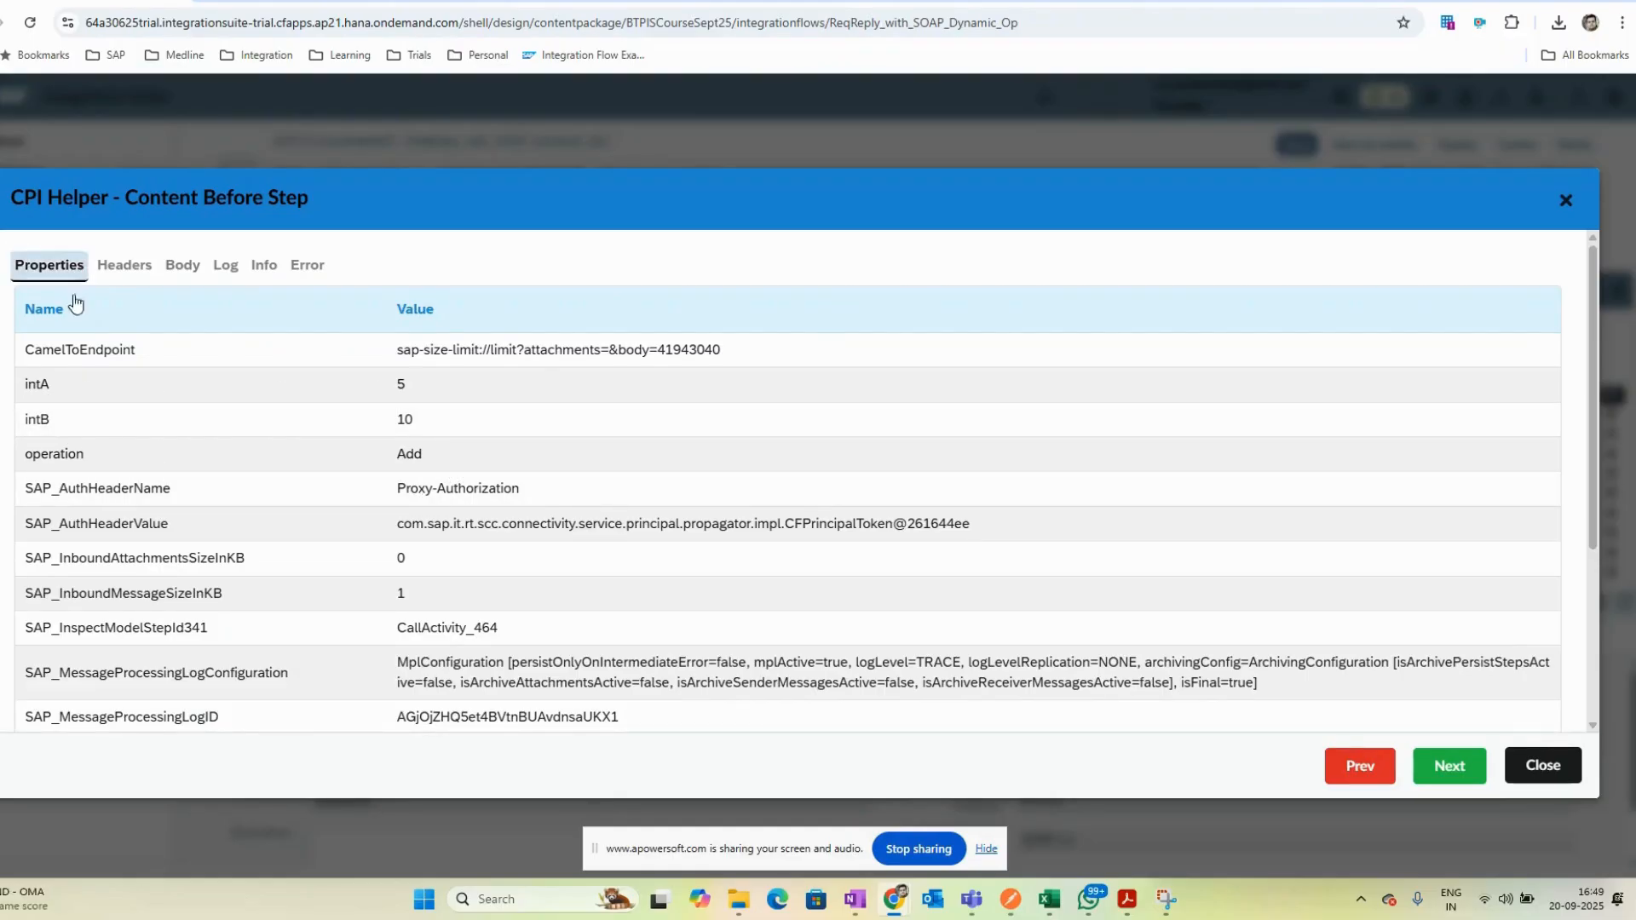
{"action": "double_click", "coordinate": [181, 265]}
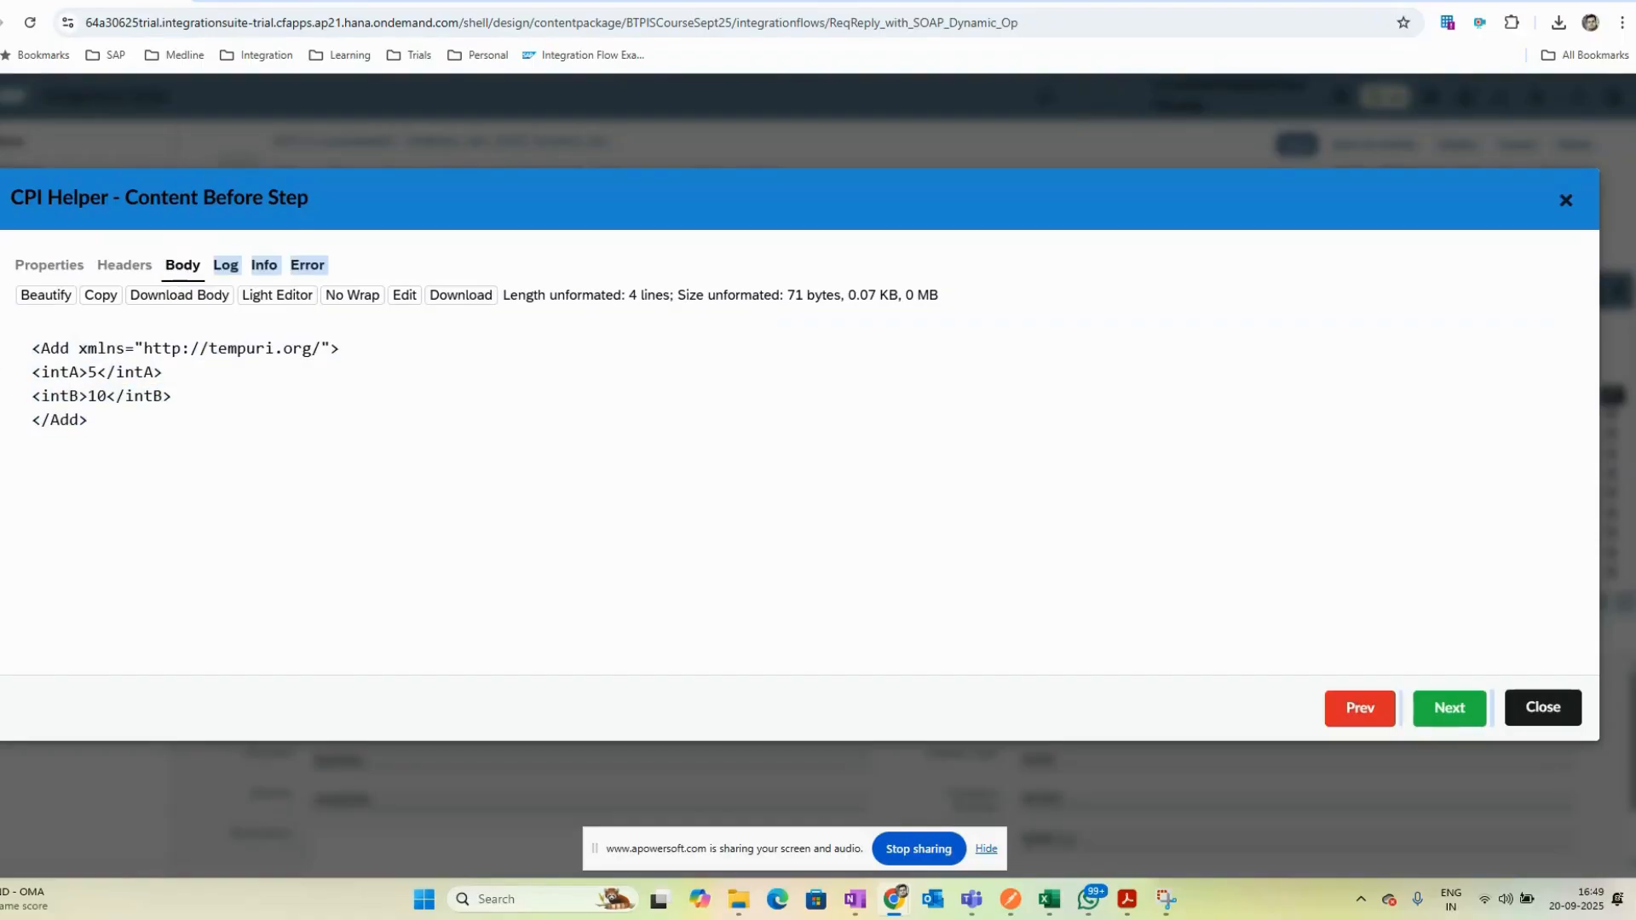
{"action": "left_click", "coordinate": [405, 488]}
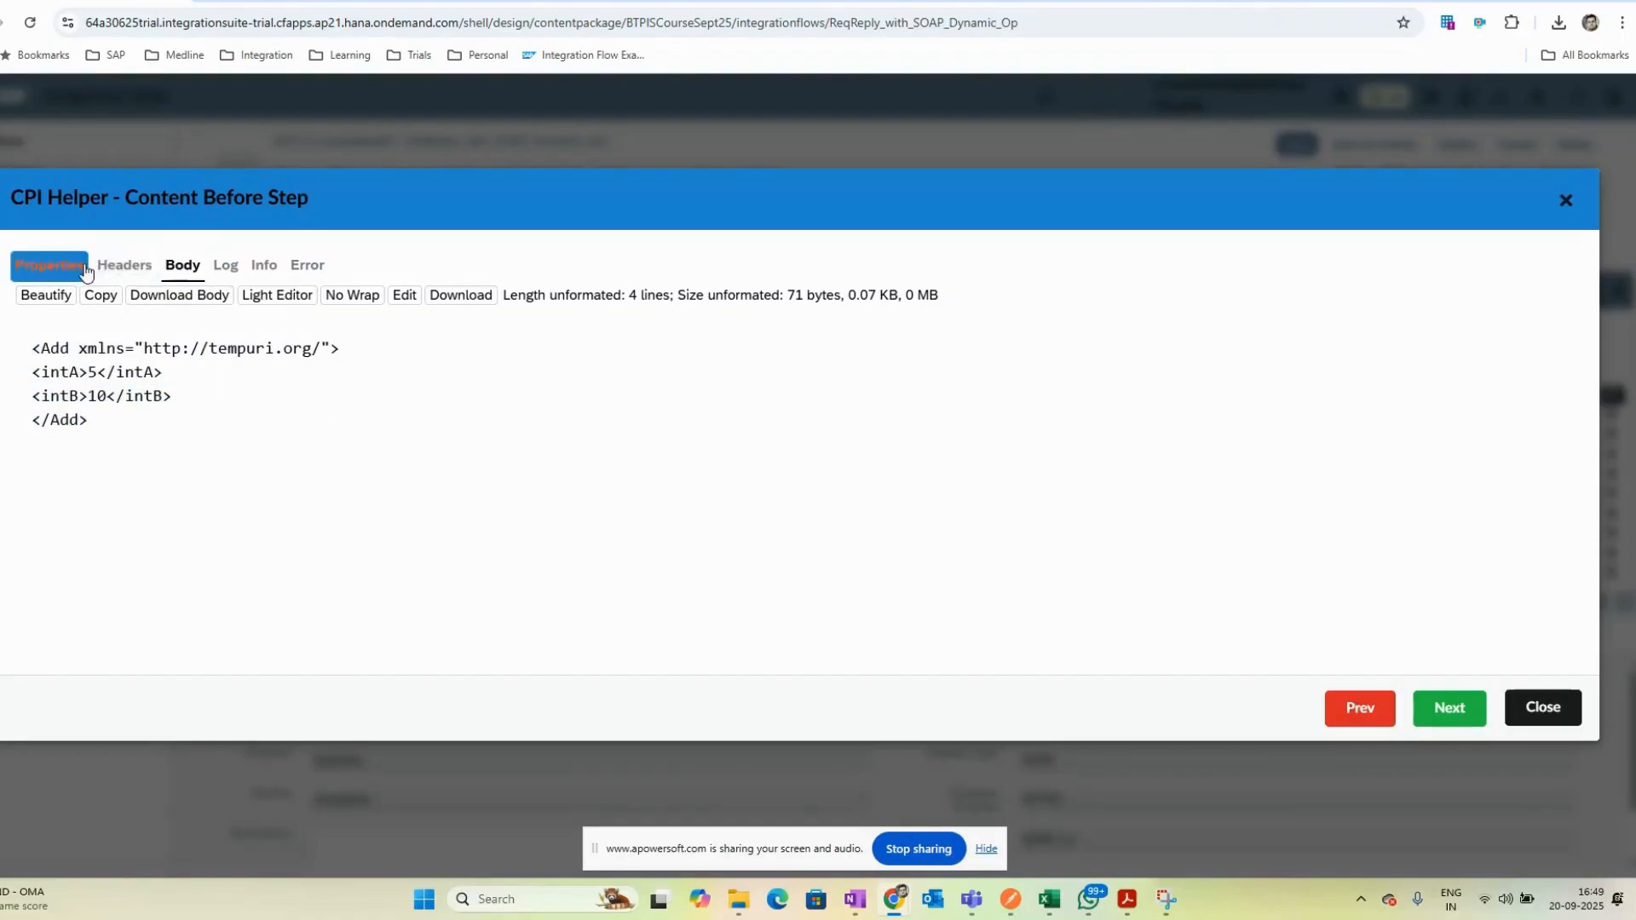
{"action": "left_click", "coordinate": [298, 267]}
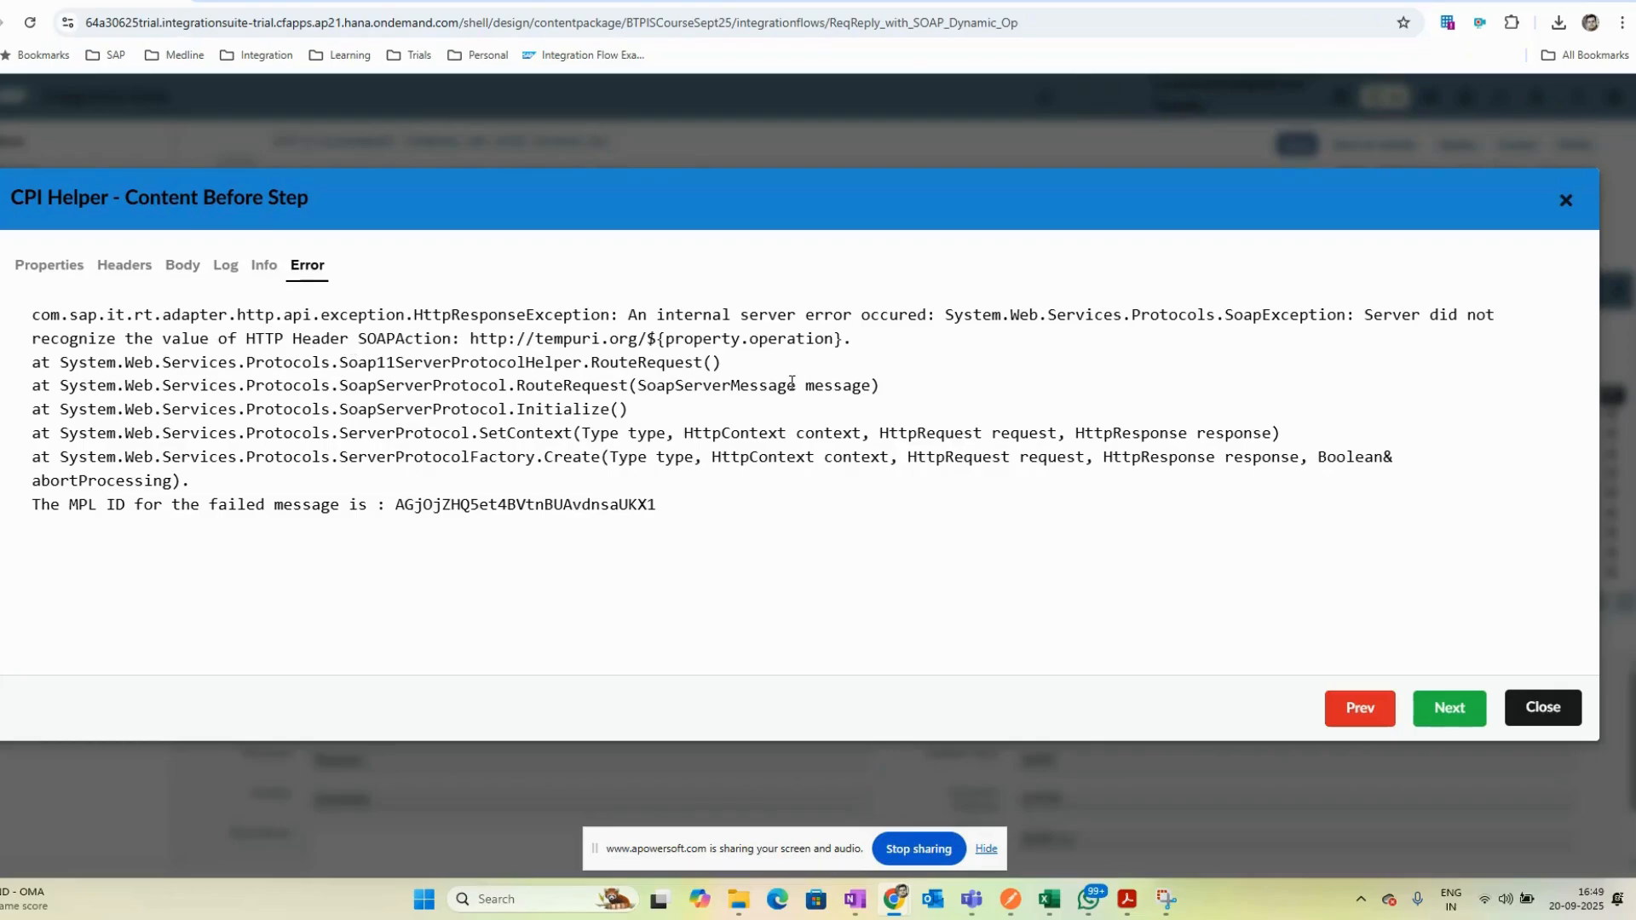
{"action": "left_click", "coordinate": [1542, 708]}
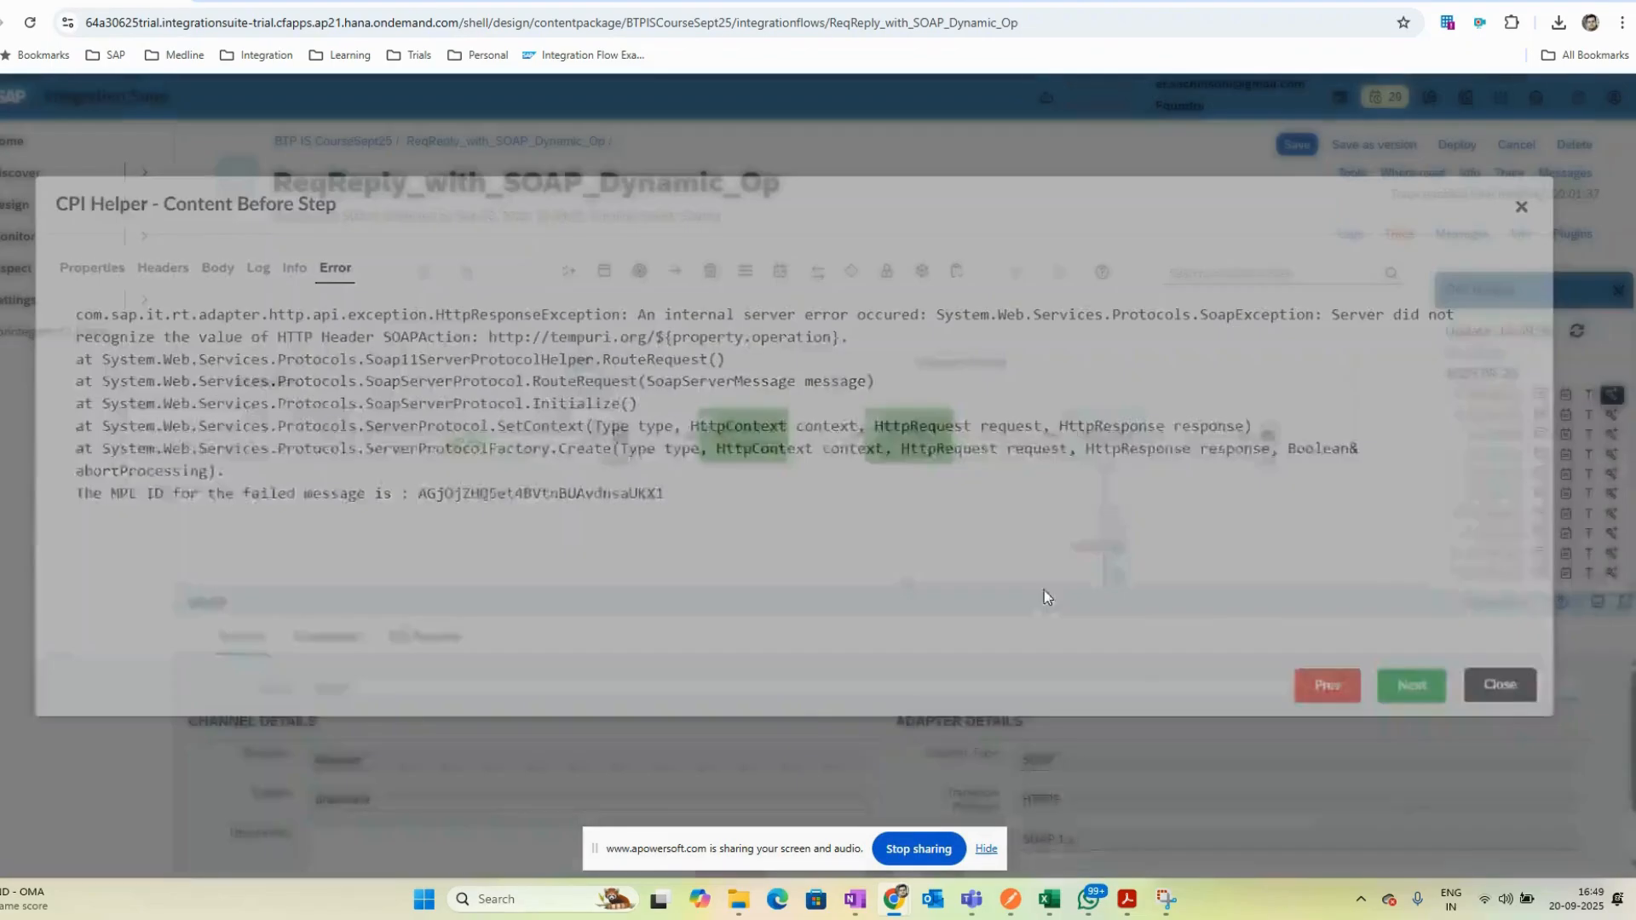
{"action": "left_click", "coordinate": [779, 457]}
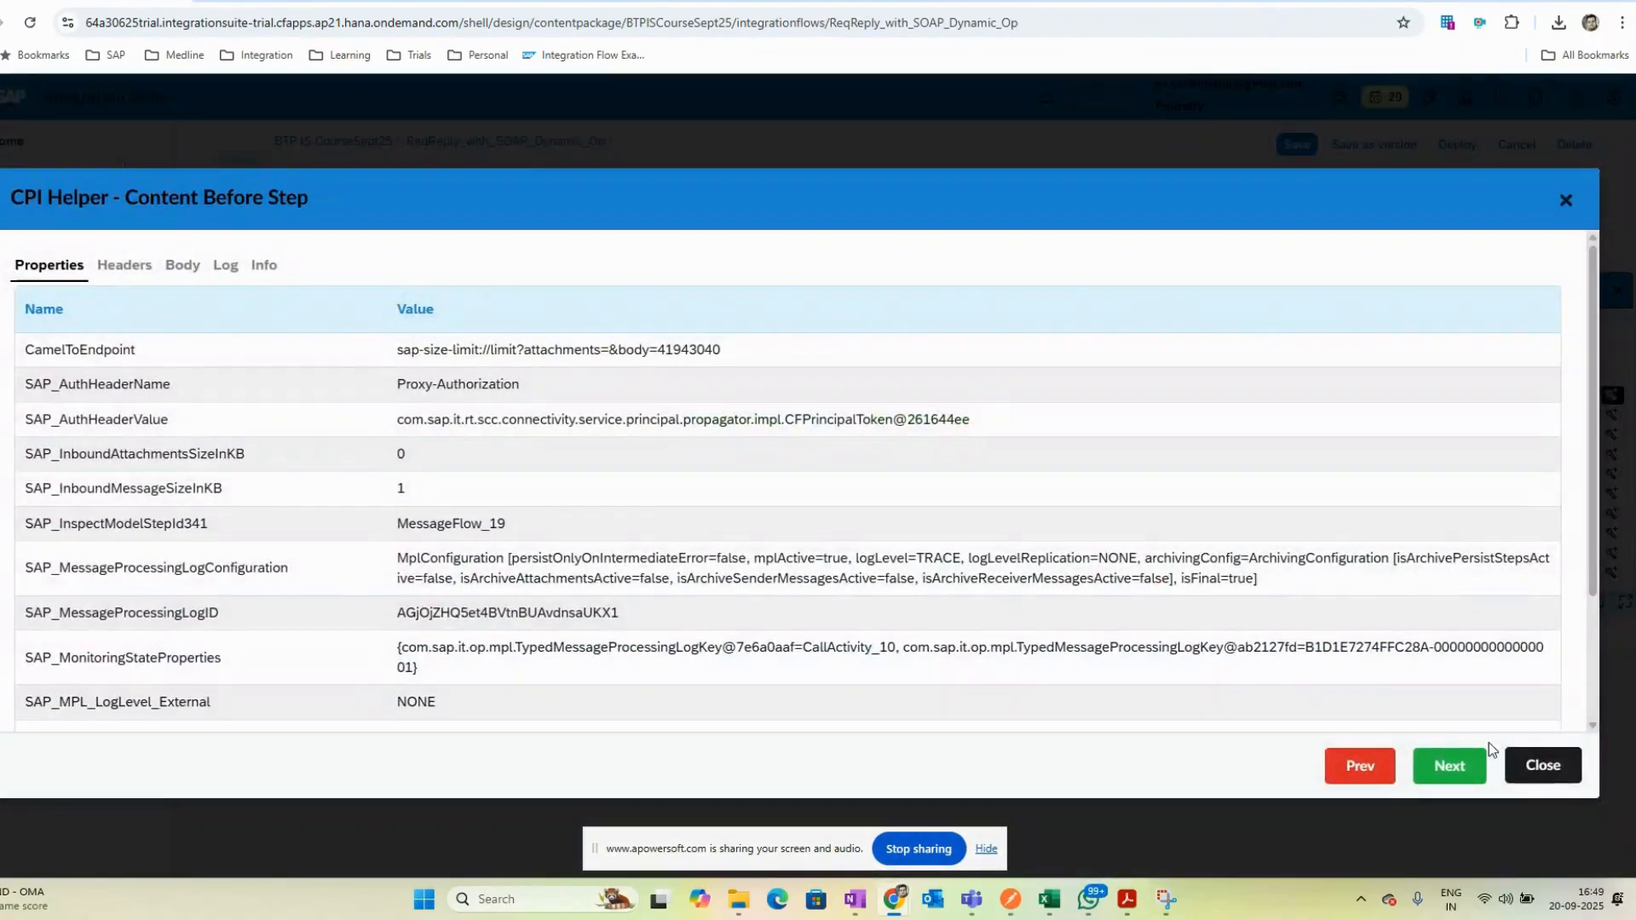
- Review the header and exchange property settings of the Extract Properties and Form SOAP Payload content modifiers
{"action": "left_click", "coordinate": [1533, 760]}
{"action": "left_click", "coordinate": [343, 637]}
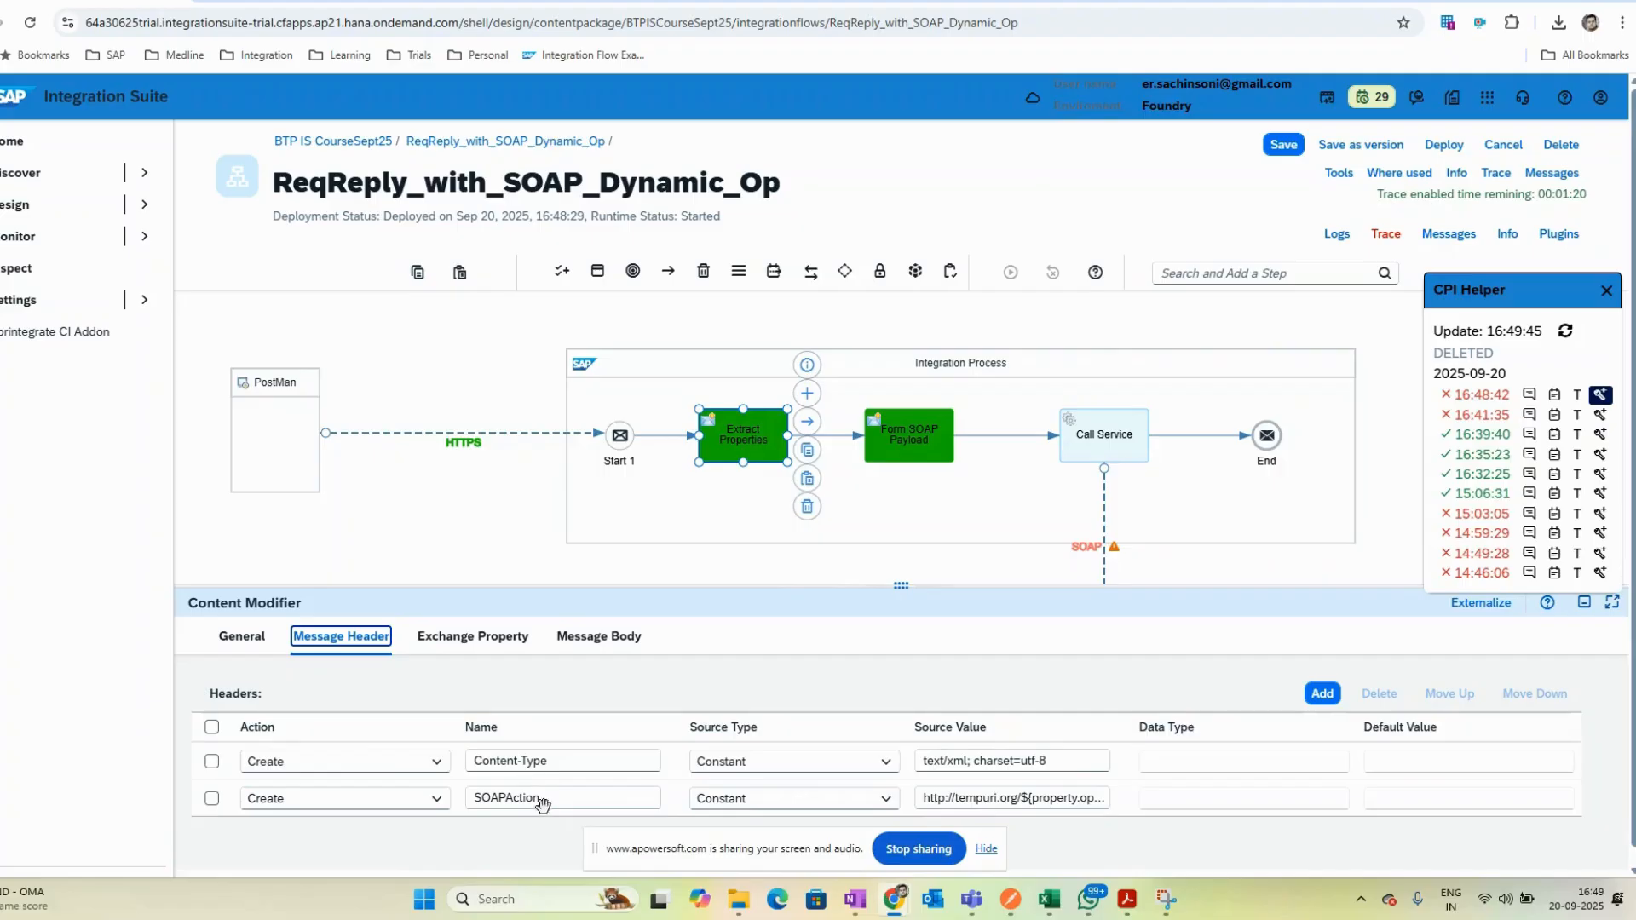
{"action": "left_click", "coordinate": [909, 435]}
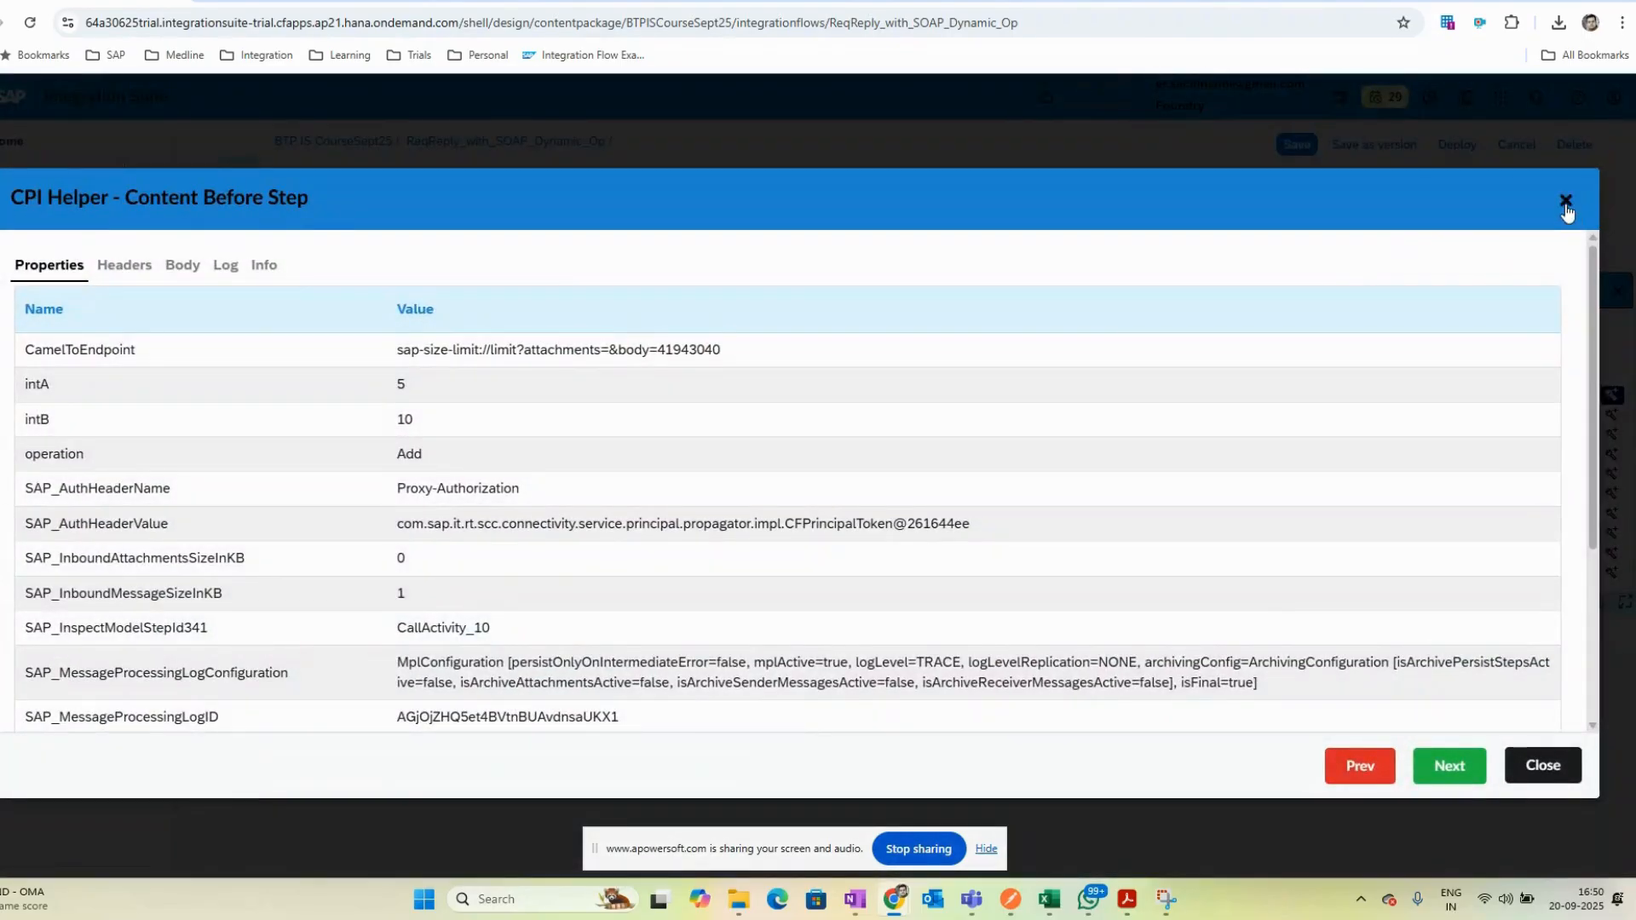
{"action": "left_click", "coordinate": [1566, 204]}
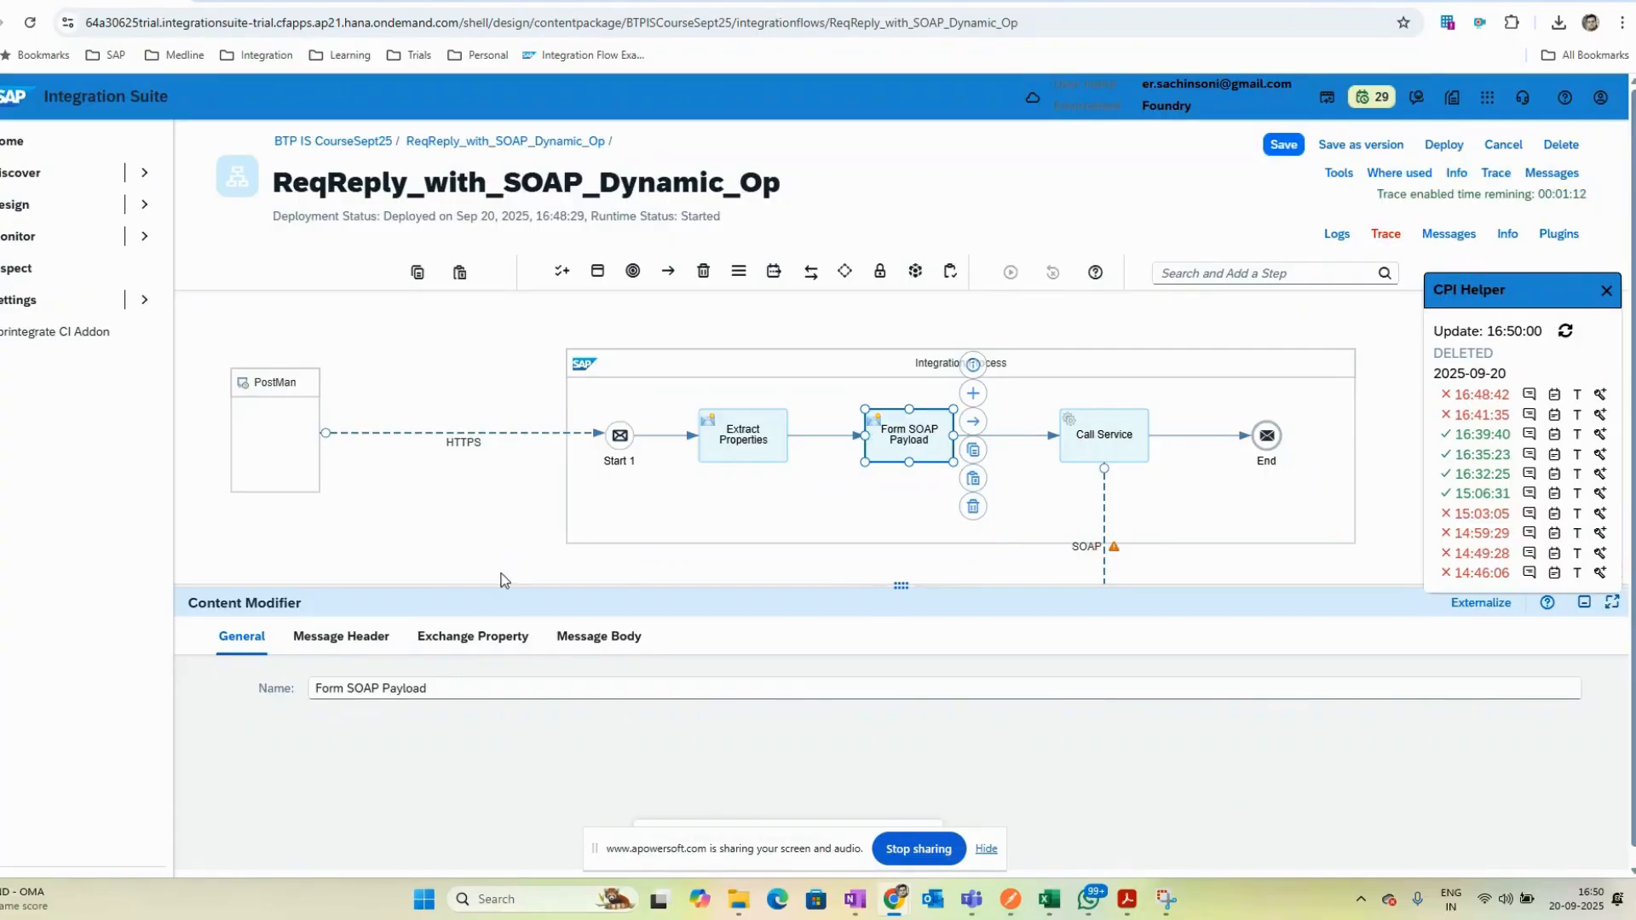
{"action": "left_click", "coordinate": [740, 441]}
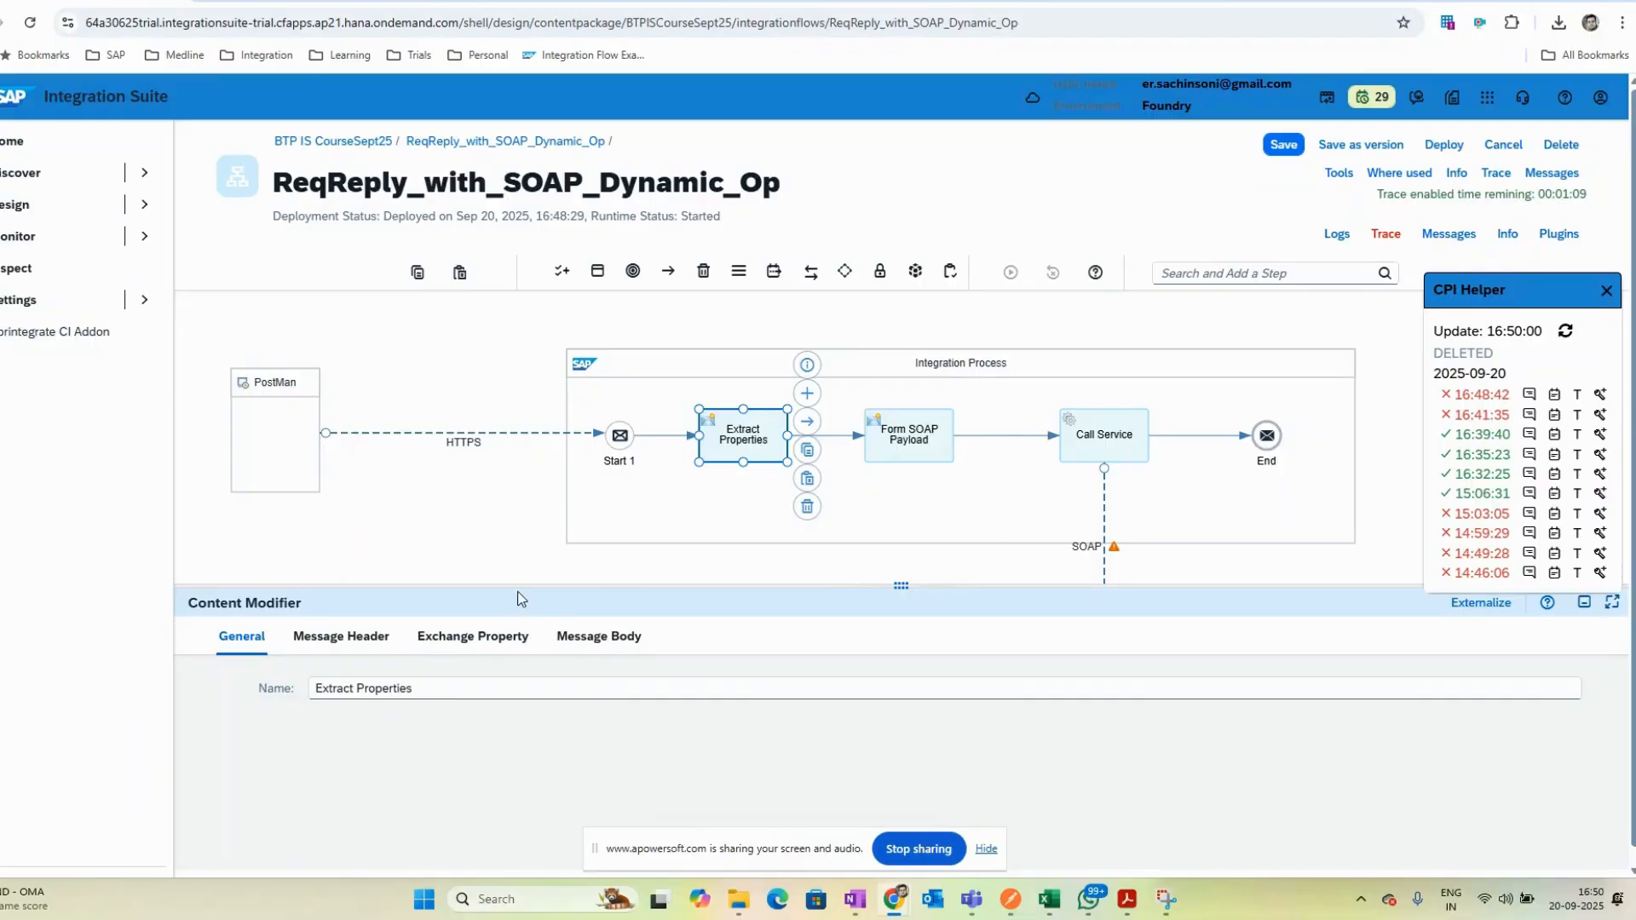
{"action": "left_click", "coordinate": [597, 640]}
{"action": "left_click", "coordinate": [486, 641]}
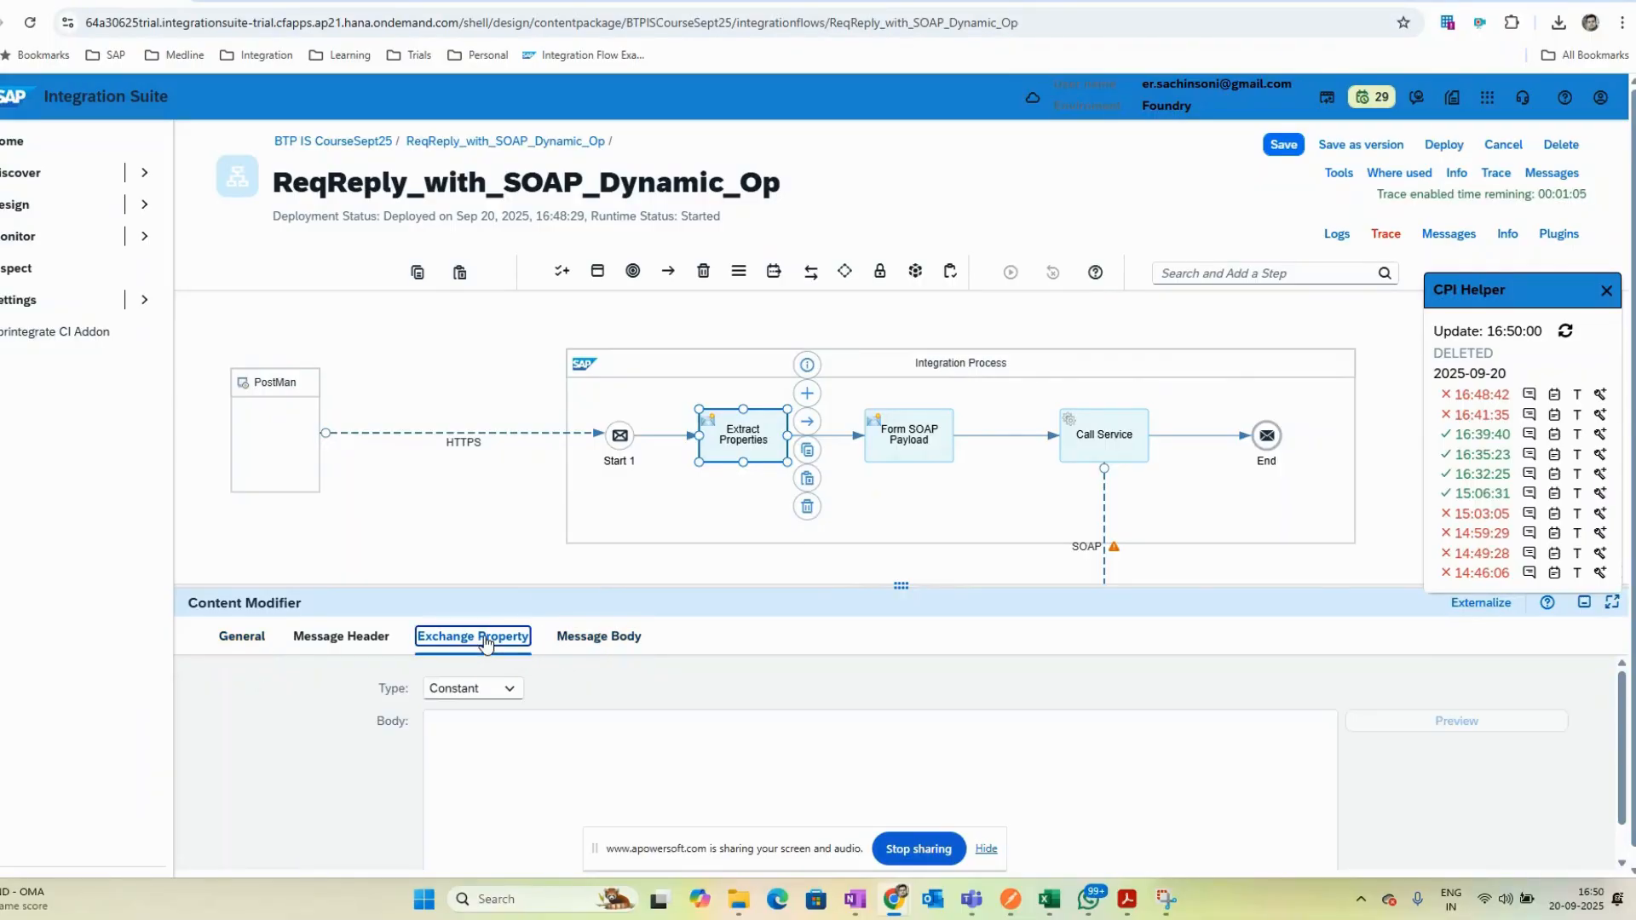
{"action": "left_click", "coordinate": [340, 636]}
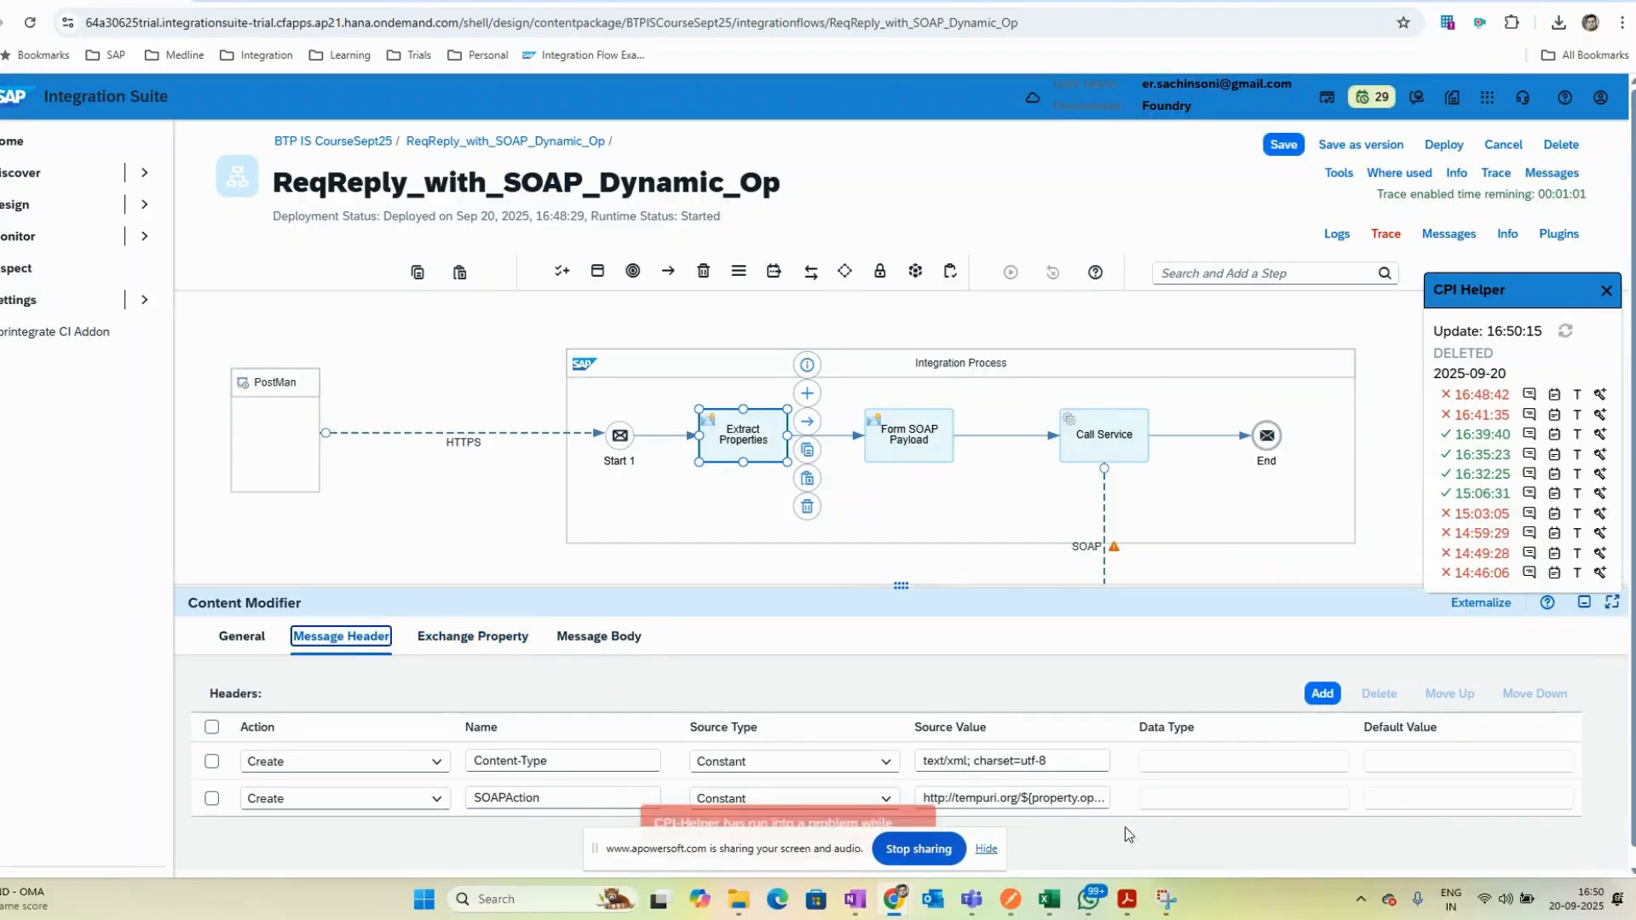
- Add a header to Form SOAP Payload whose source value is the SOAPAction value copied from Extract Properties
{"action": "triple_click", "coordinate": [1098, 801]}
{"action": "left_click", "coordinate": [914, 444]}
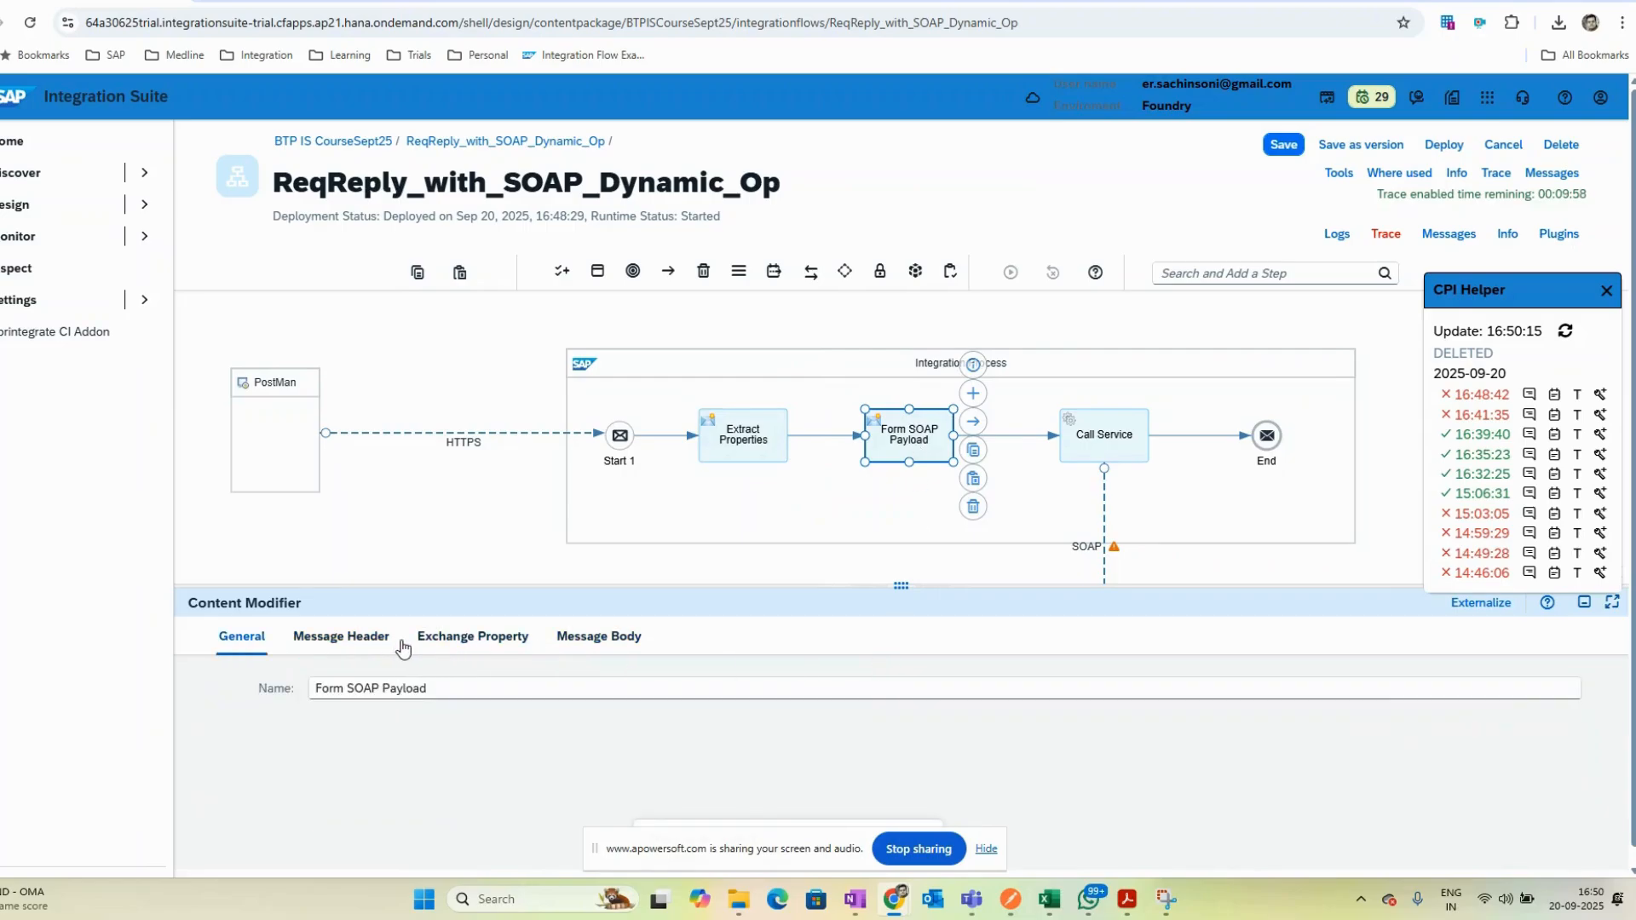
{"action": "left_click", "coordinate": [350, 637]}
{"action": "left_click", "coordinate": [1322, 693]}
{"action": "left_click", "coordinate": [509, 755]}
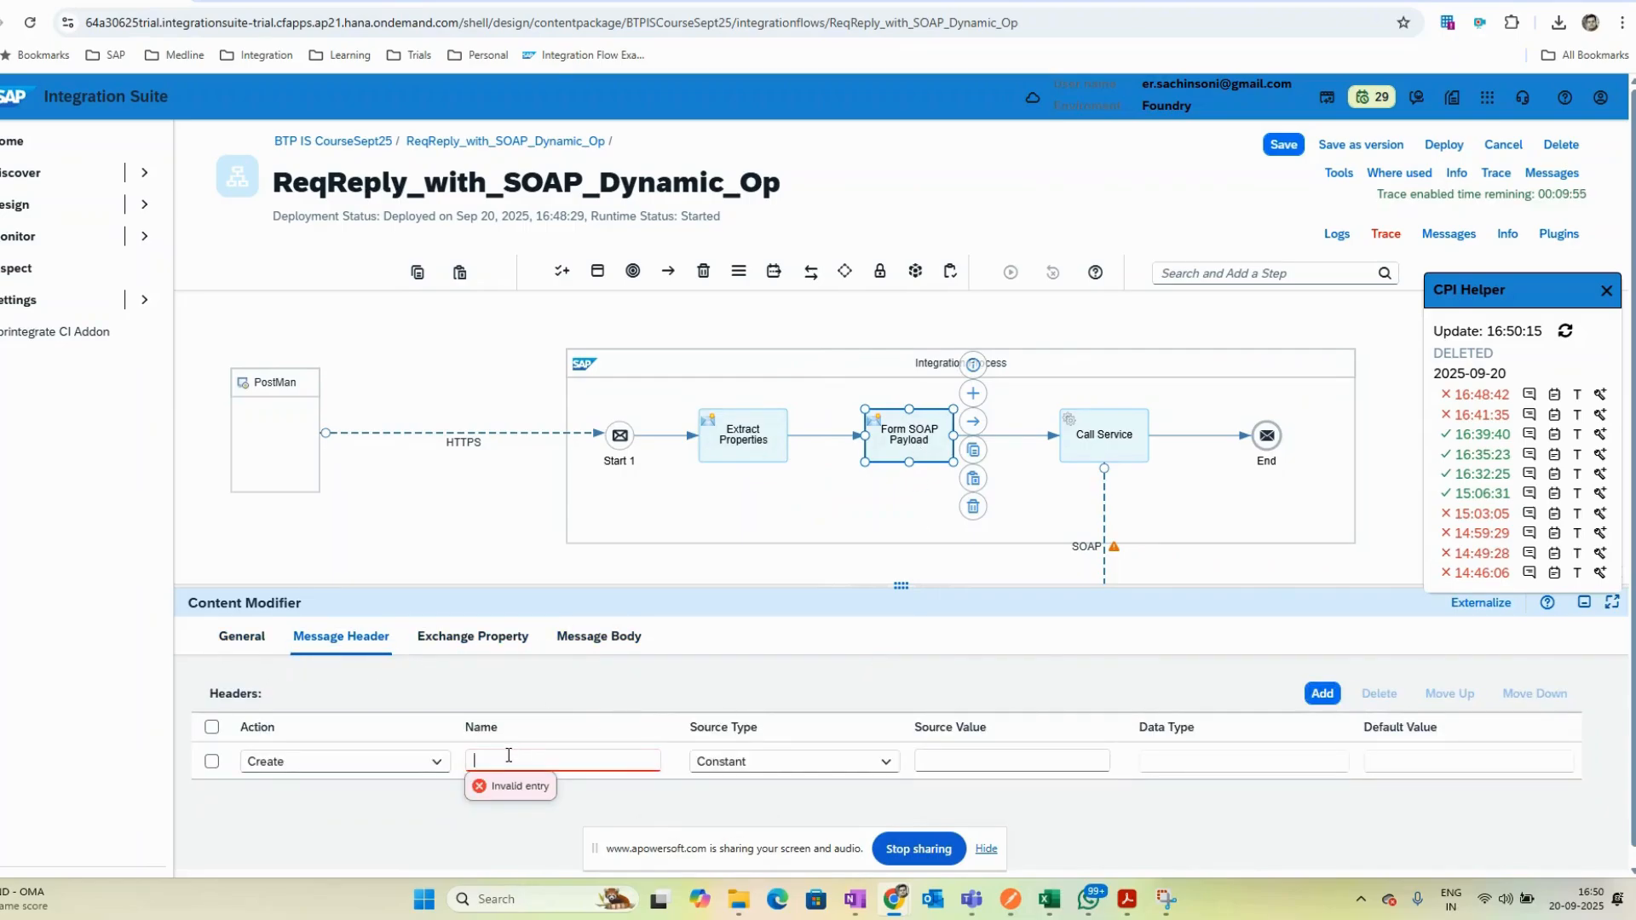
{"action": "left_click", "coordinate": [1069, 761]}
{"action": "type", "text": "http://tempuri.org/${property.operation}"}
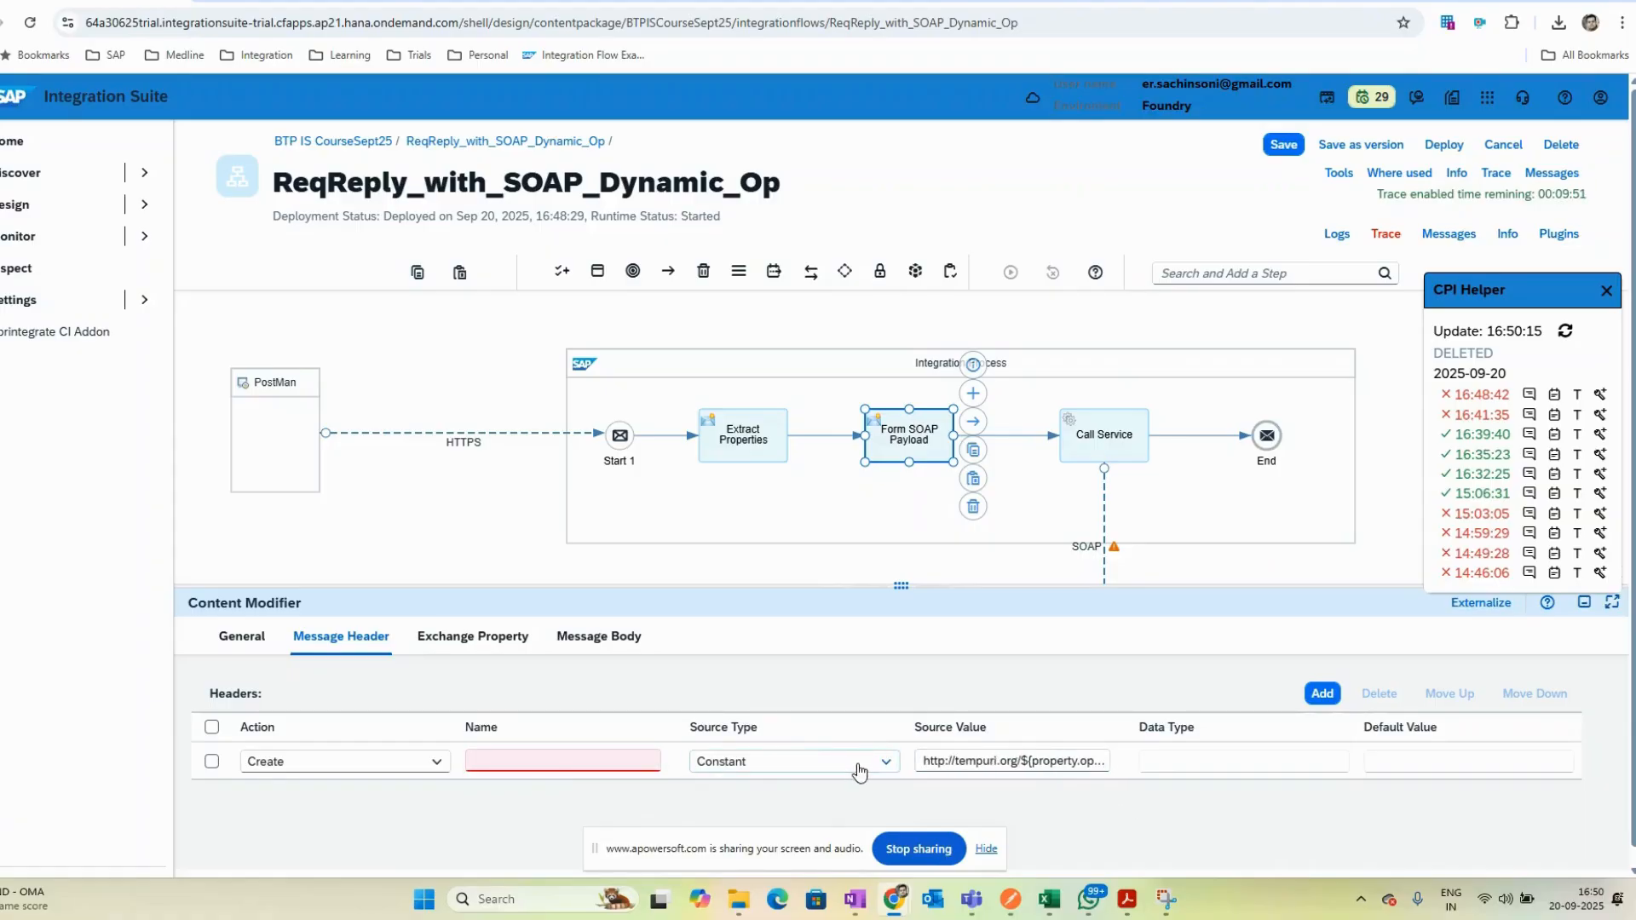
{"action": "left_click", "coordinate": [805, 761]}
{"action": "left_click", "coordinate": [554, 757]}
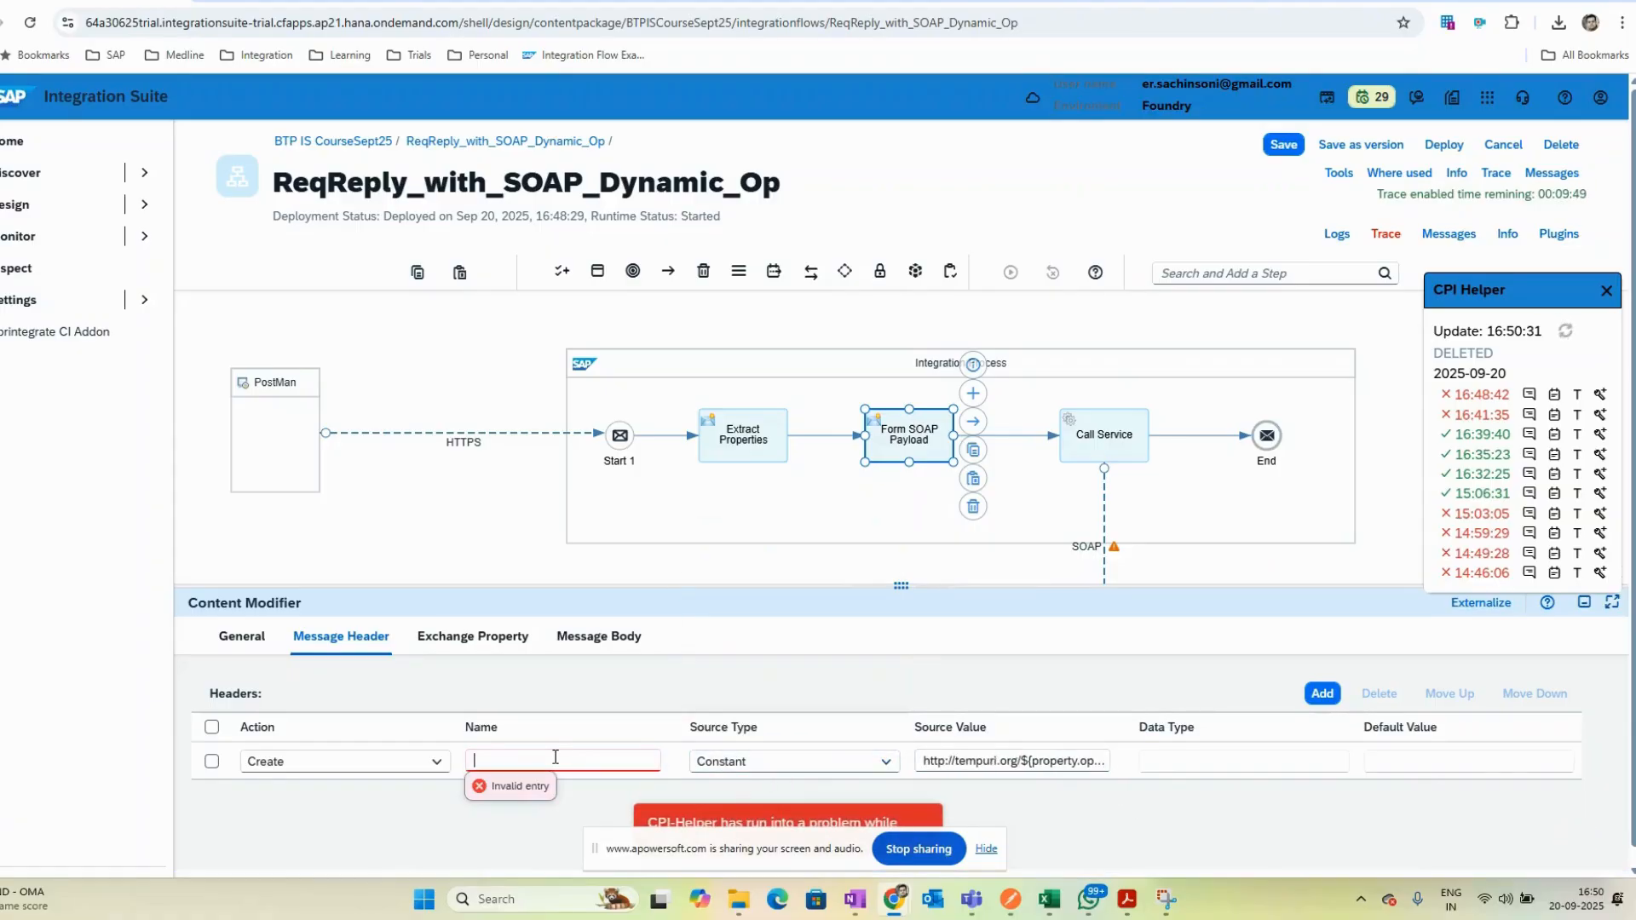
- Name the new Form SOAP Payload header SOAPAction, copying the name from Extract Properties
{"action": "left_click", "coordinate": [781, 433]}
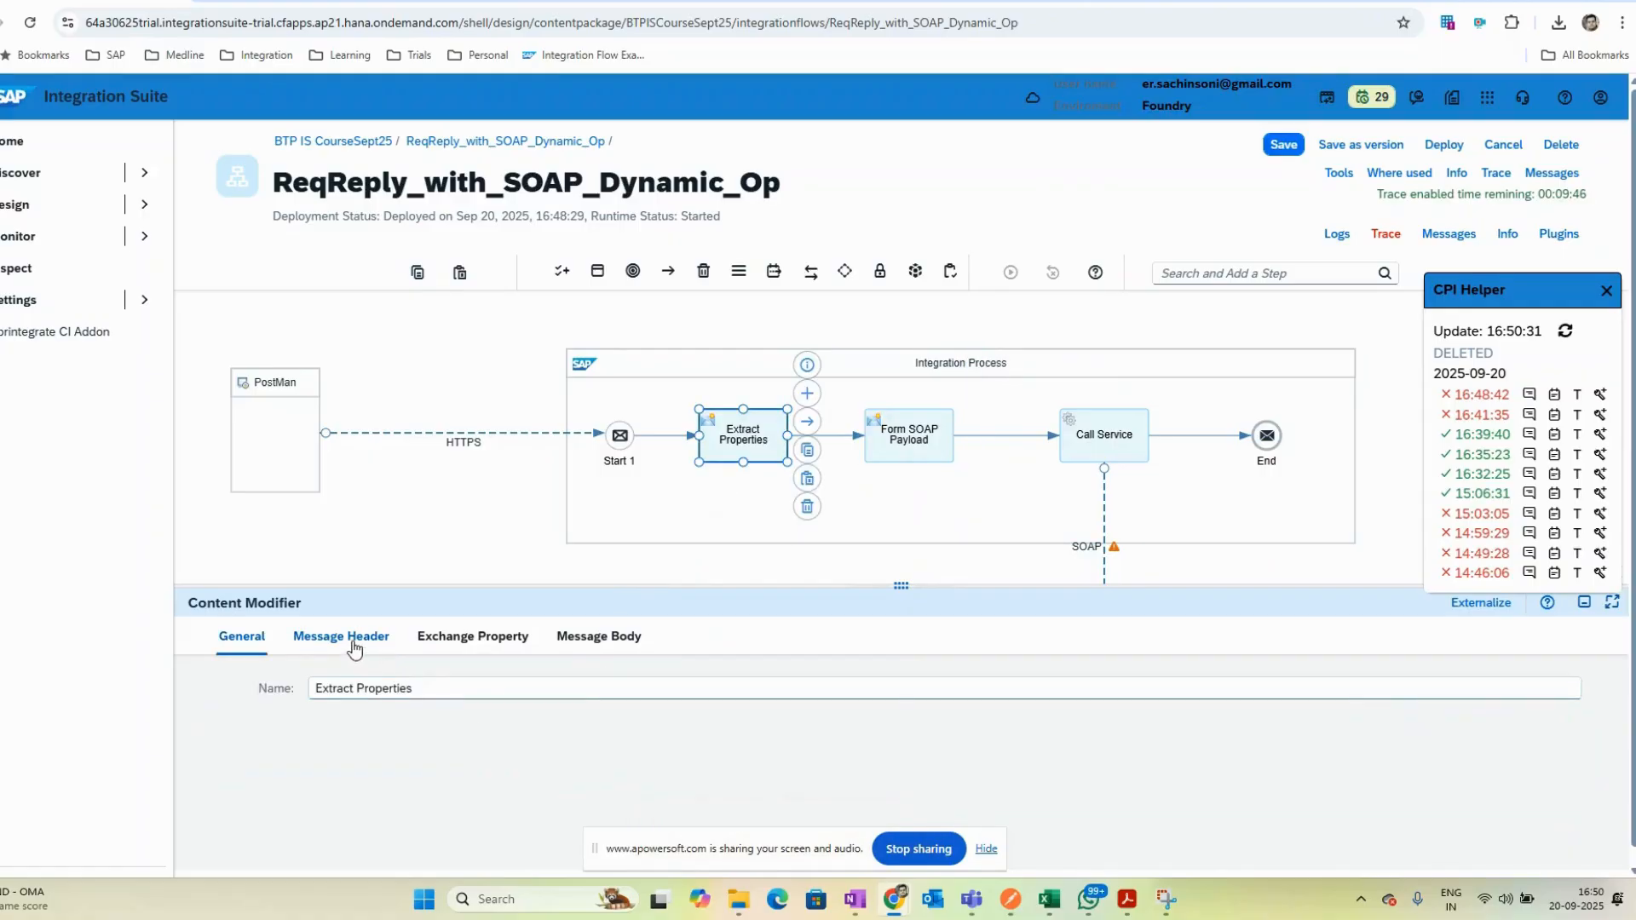
{"action": "left_click", "coordinate": [341, 636]}
{"action": "left_click_drag", "start_coordinate": [536, 799], "coordinate": [440, 801]}
{"action": "key", "text": "ctrl+c"}
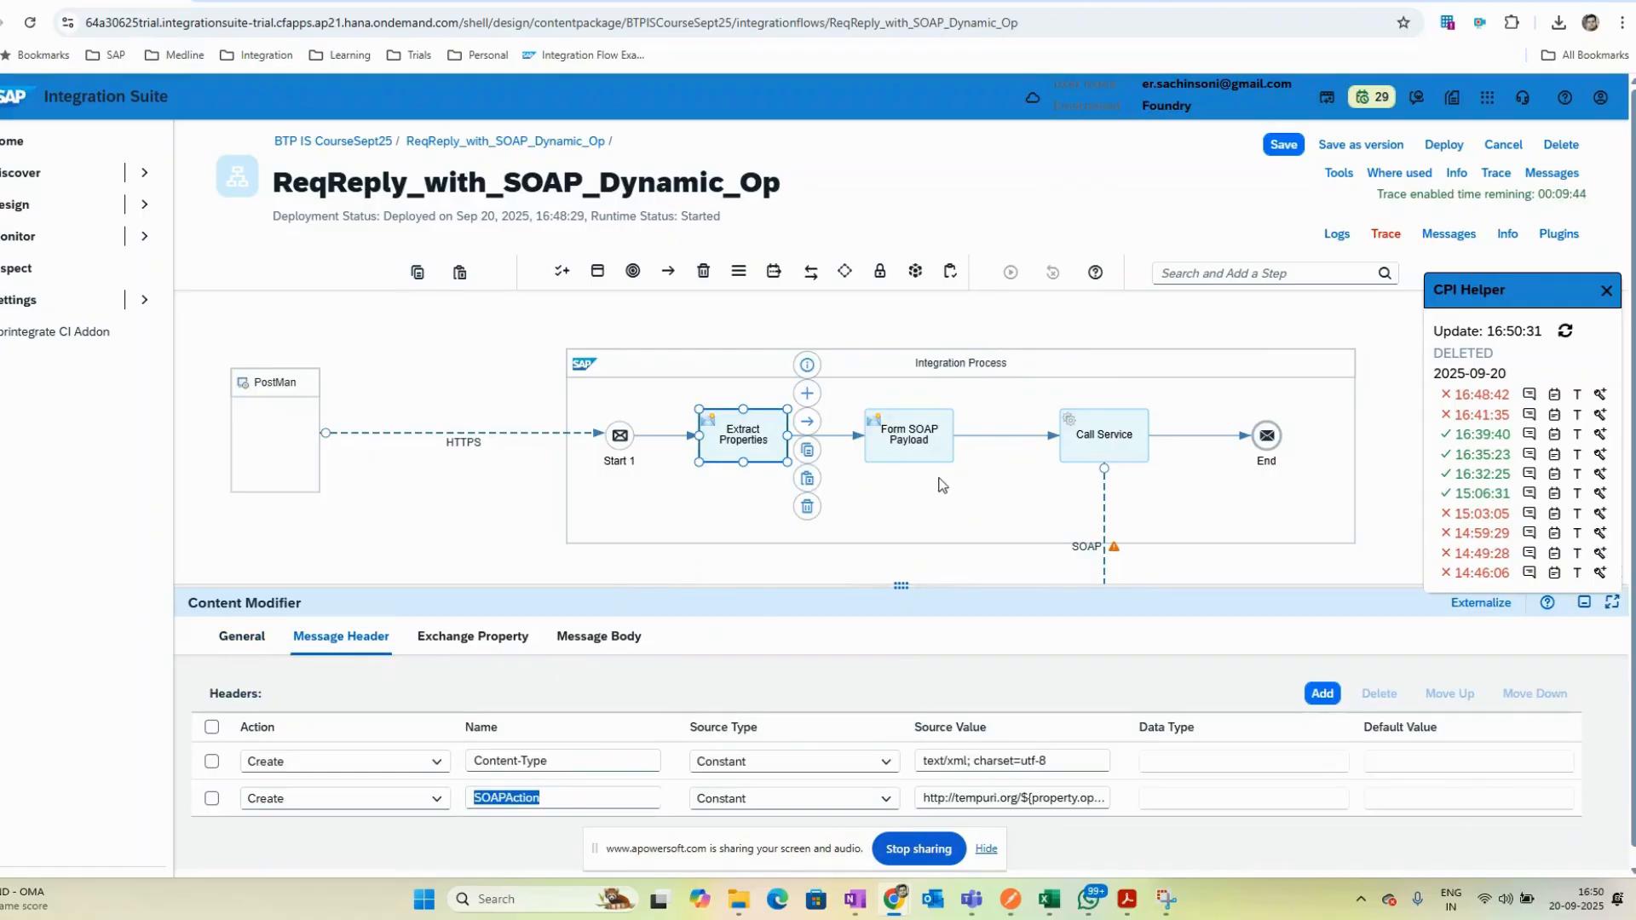
{"action": "left_click", "coordinate": [920, 441]}
{"action": "left_click", "coordinate": [367, 641]}
{"action": "left_click", "coordinate": [568, 761]}
{"action": "key", "text": "ctrl+v"}
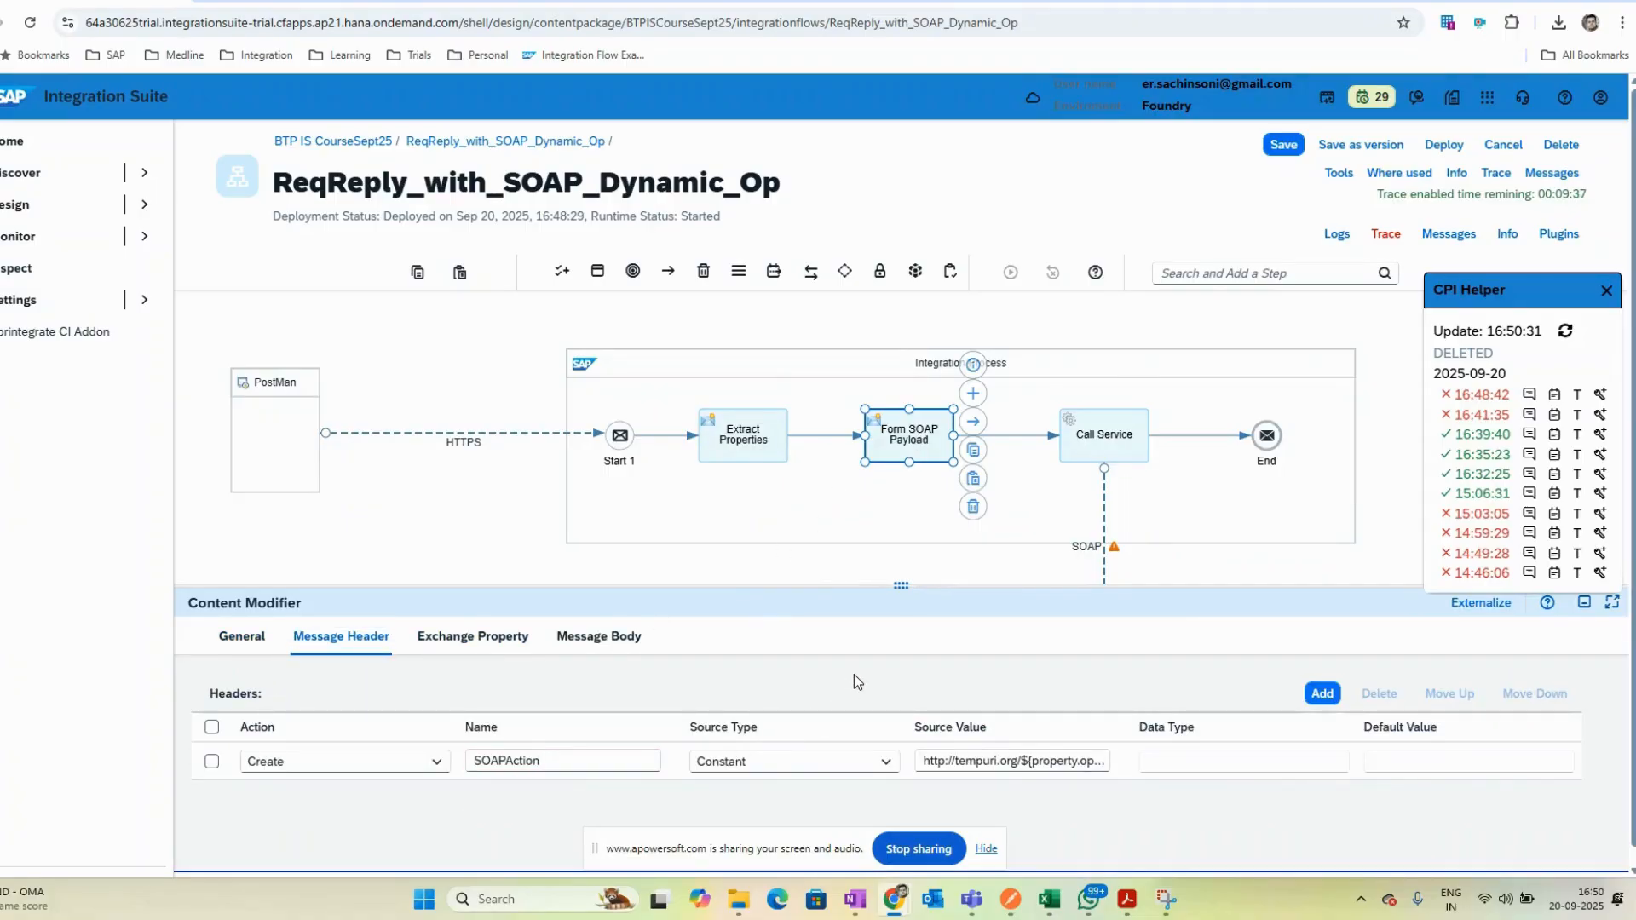
{"action": "left_click", "coordinate": [1191, 767]}
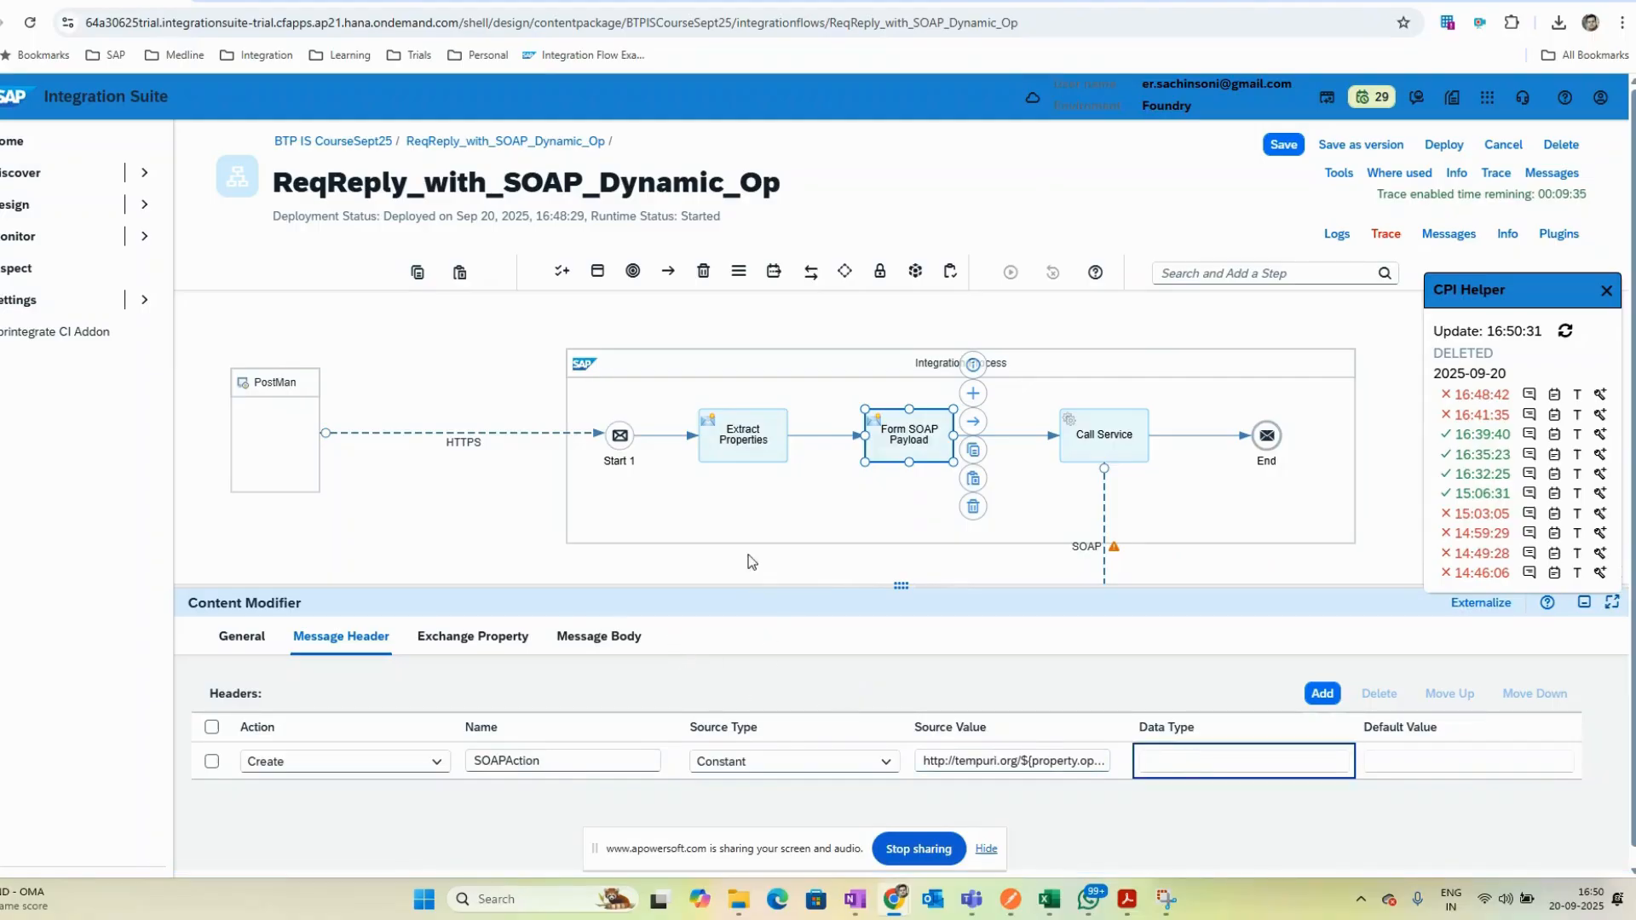
- Add a second Form SOAP Payload header with source value text/xml; charset=utf-8 copied from Extract Properties
{"action": "left_click", "coordinate": [738, 448]}
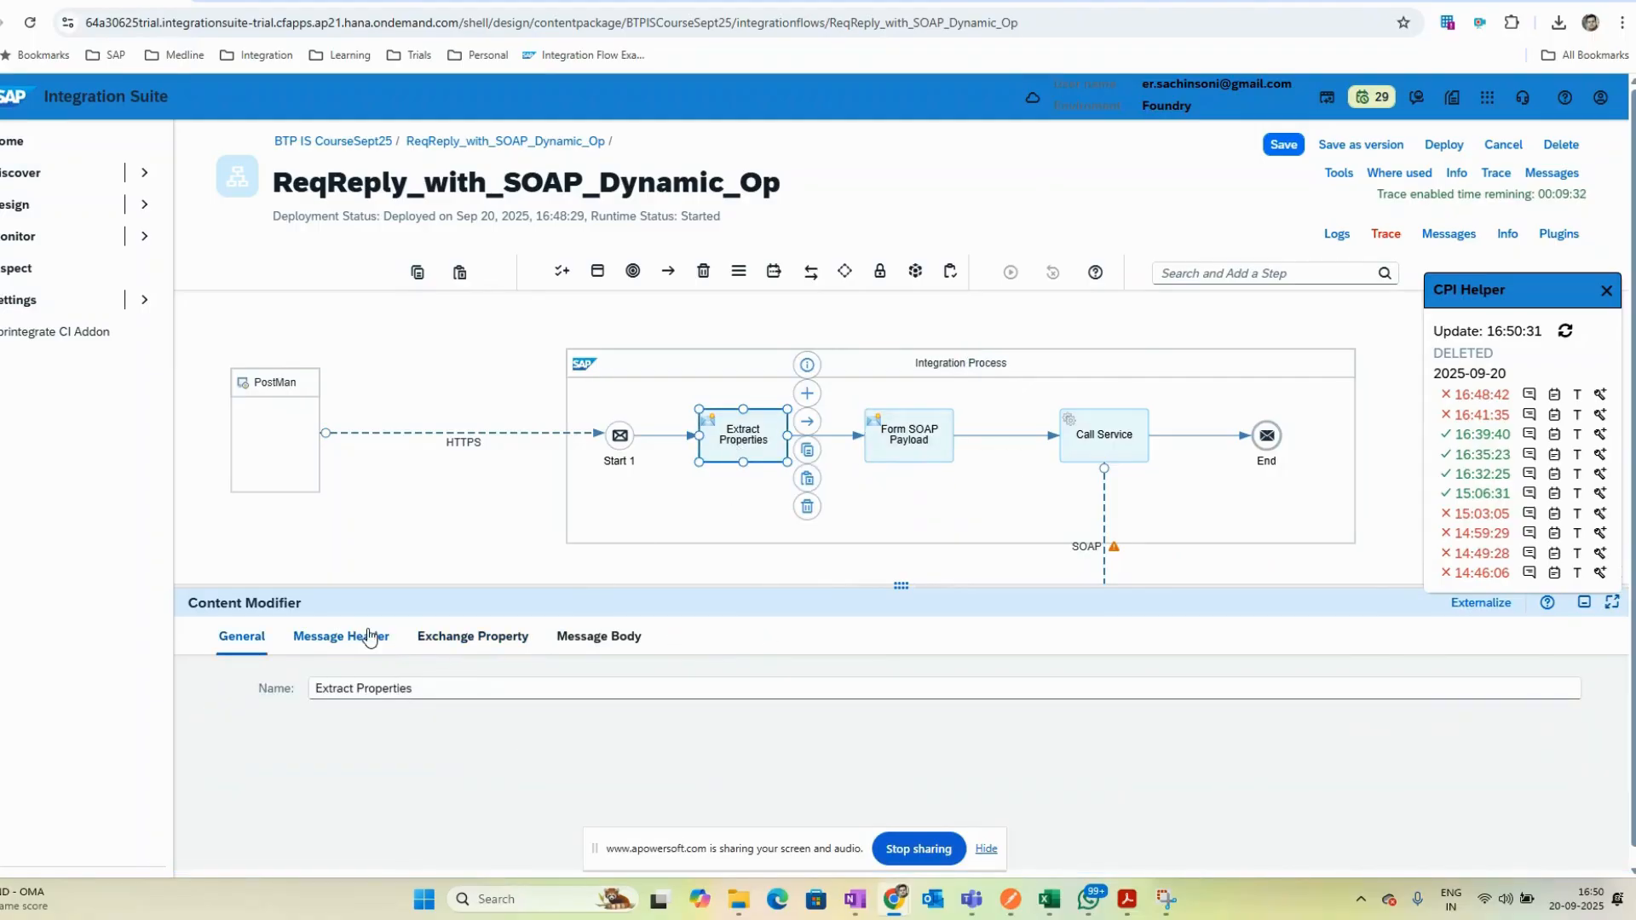
{"action": "left_click", "coordinate": [341, 636]}
{"action": "triple_click", "coordinate": [941, 760]}
{"action": "key", "text": "ctrl+c"}
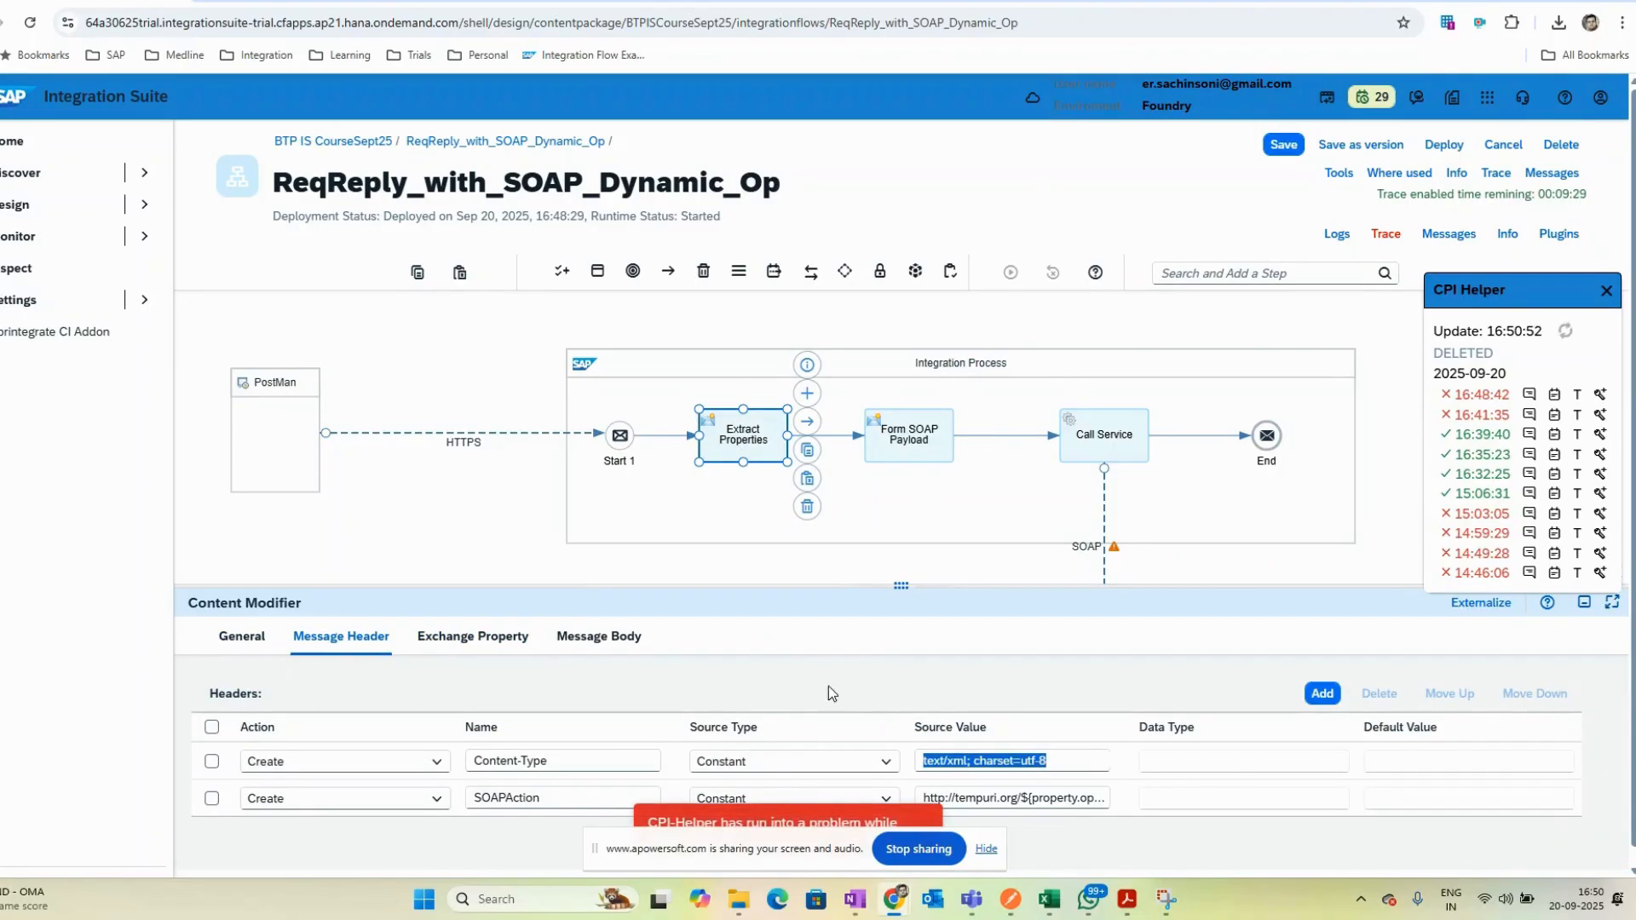
{"action": "left_click", "coordinate": [920, 447]}
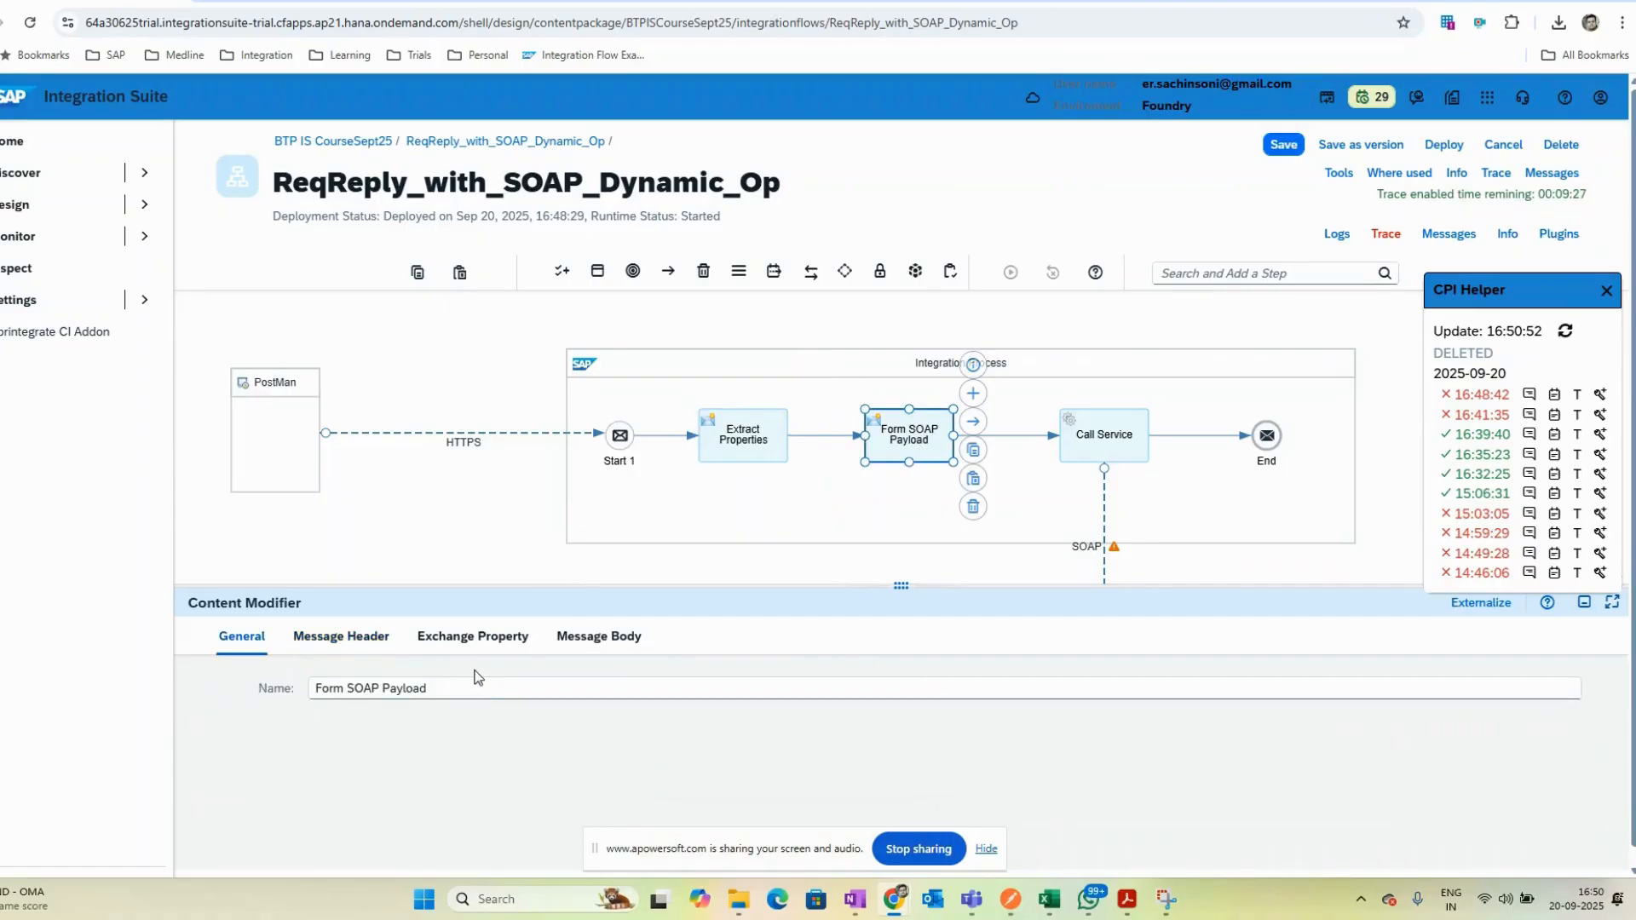
{"action": "left_click", "coordinate": [341, 636]}
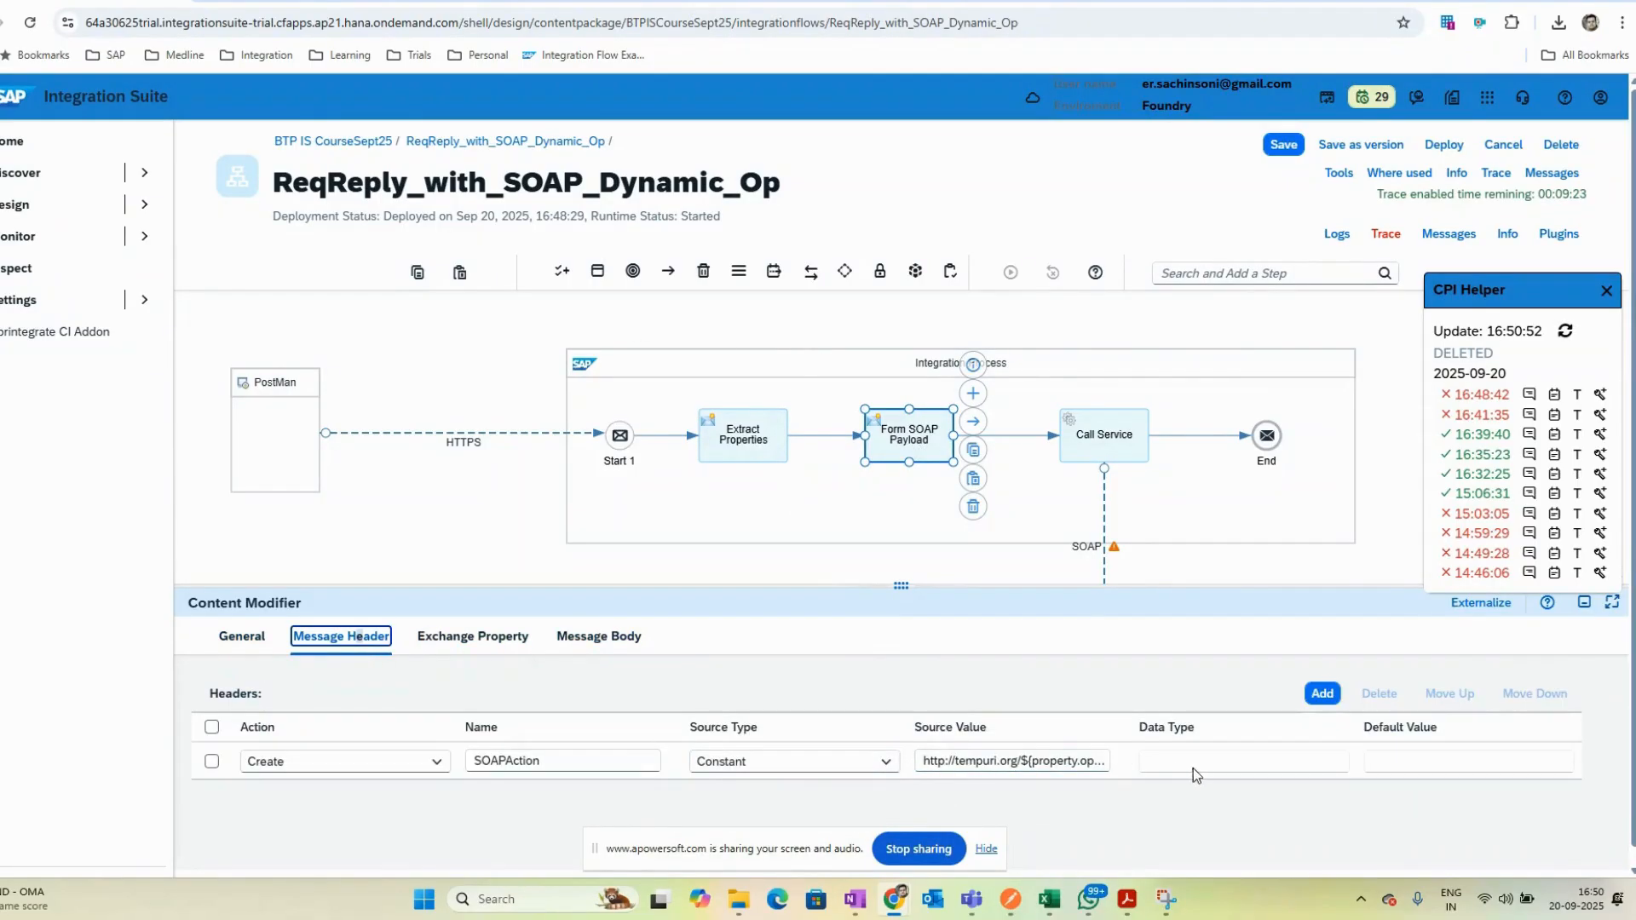
{"action": "left_click", "coordinate": [1320, 694]}
{"action": "left_click", "coordinate": [1011, 760]}
{"action": "key", "text": "ctrl+v"}
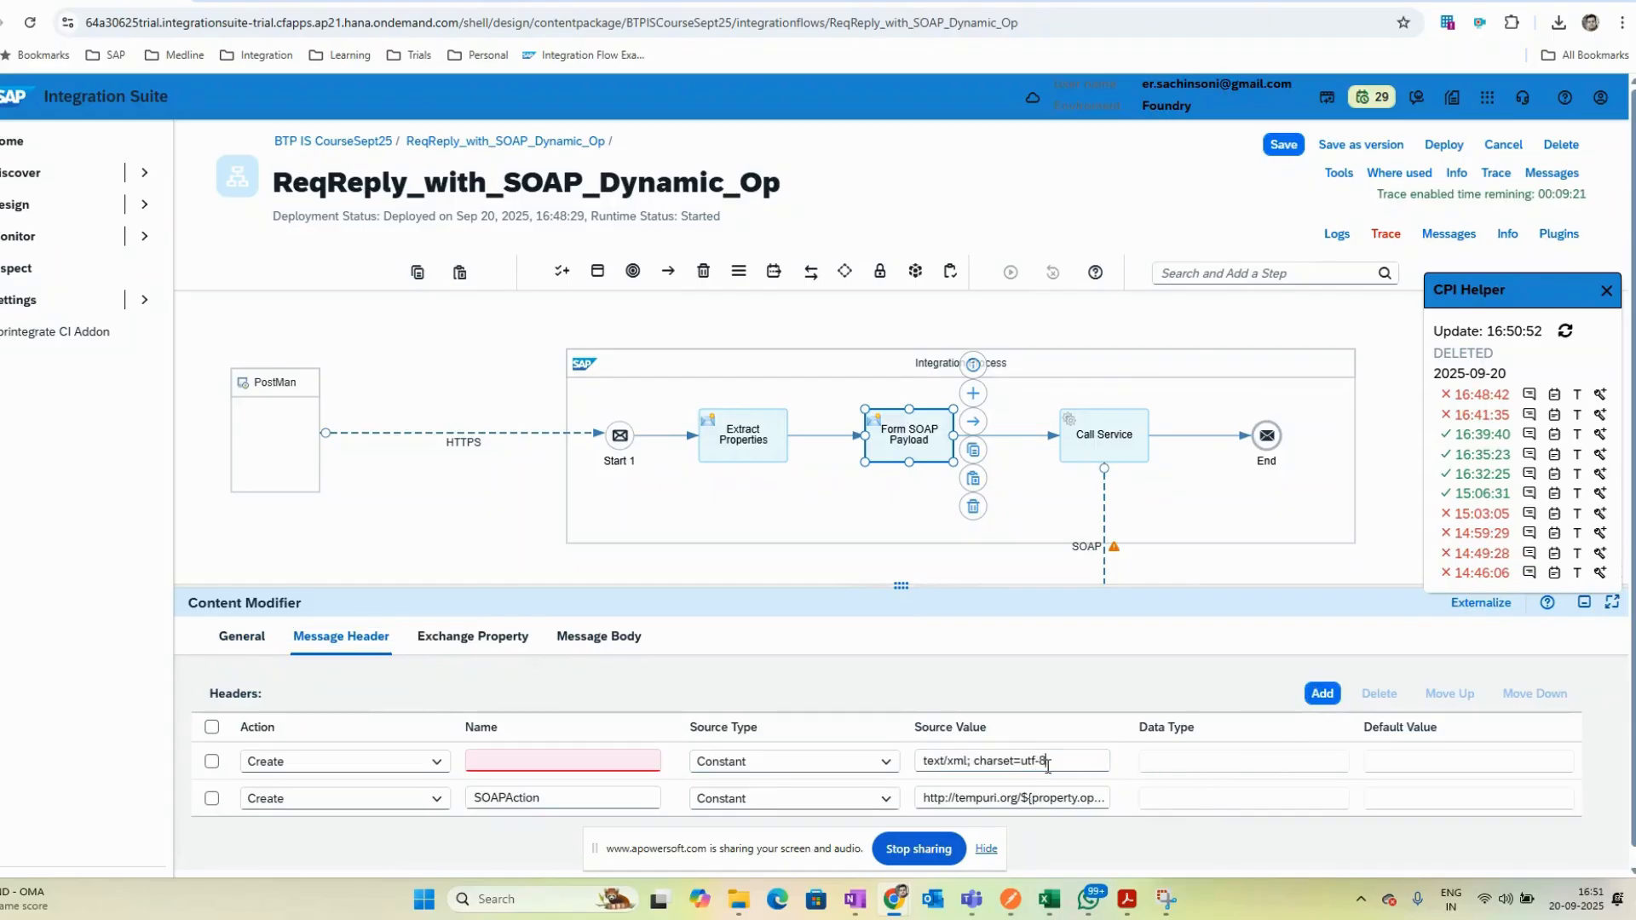
- Name the second Form SOAP Payload header Content-Type, copying the name from Extract Properties
{"action": "left_click", "coordinate": [741, 441]}
{"action": "left_click", "coordinate": [359, 645]}
{"action": "left_click_drag", "start_coordinate": [562, 760], "coordinate": [454, 761]}
{"action": "key", "text": "ctrl+c"}
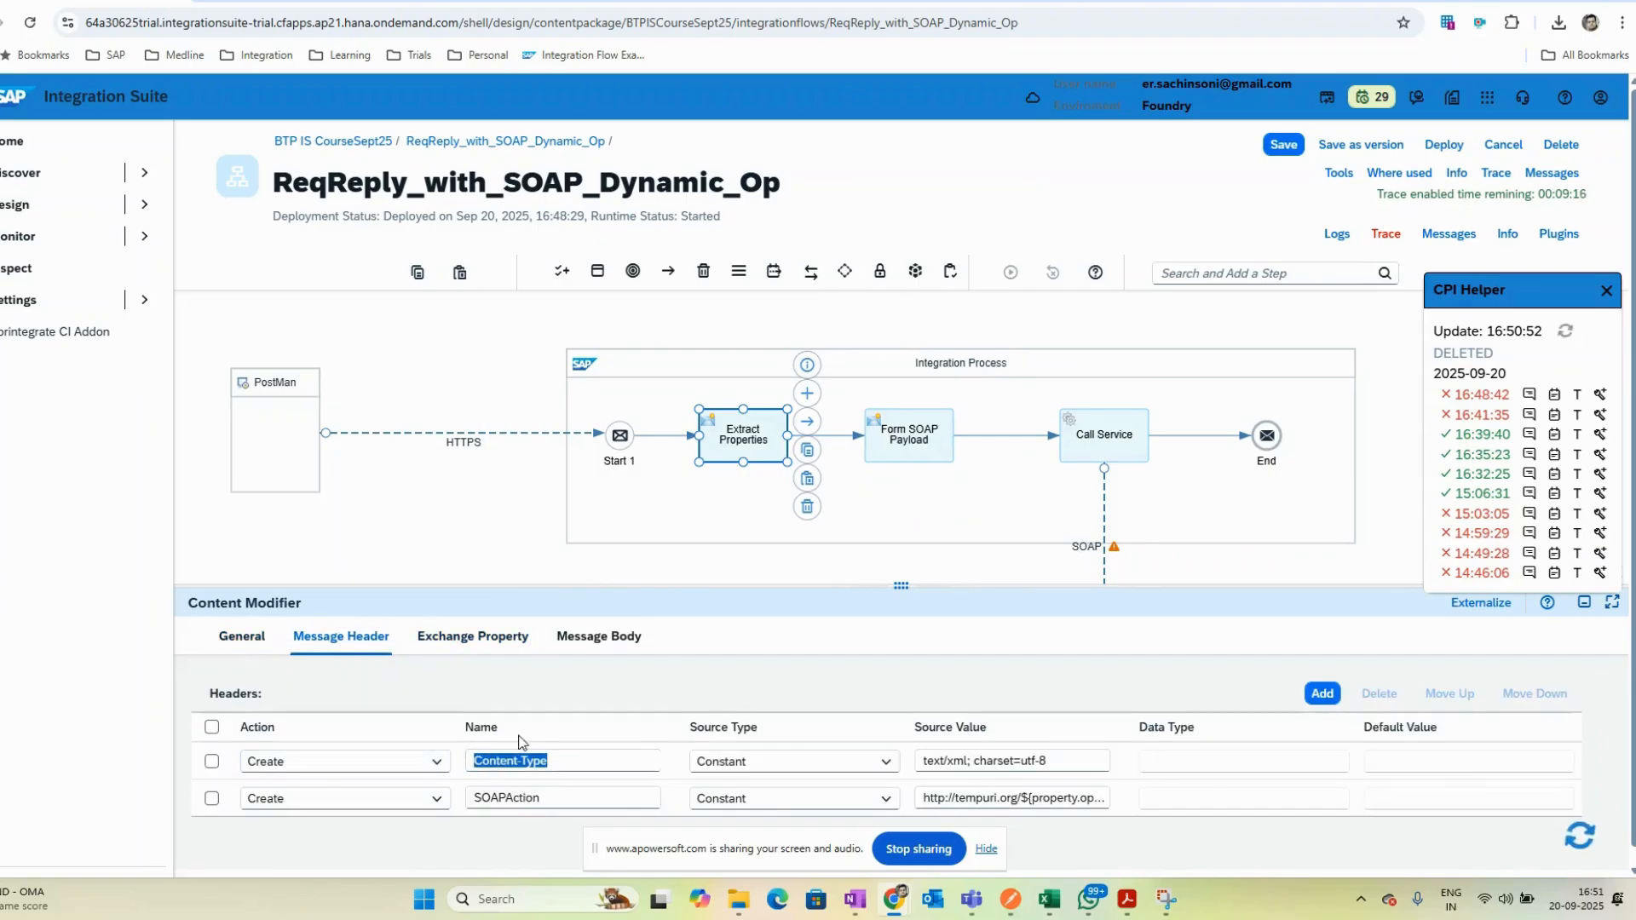
{"action": "left_click", "coordinate": [893, 437]}
{"action": "left_click", "coordinate": [341, 637]}
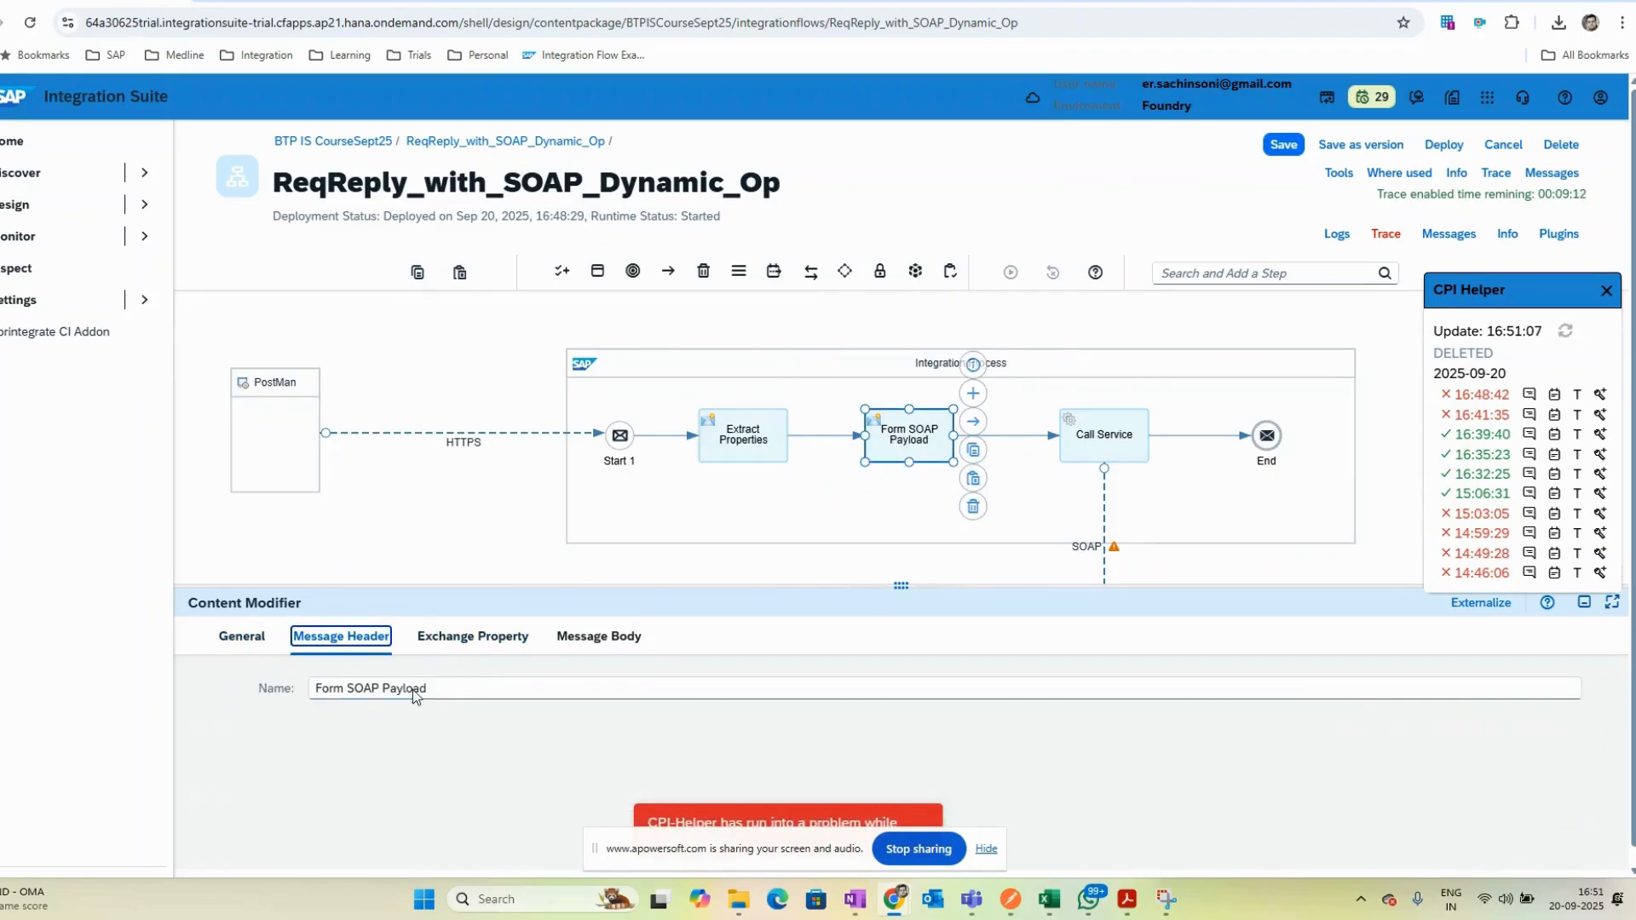
{"action": "left_click", "coordinate": [611, 762]}
{"action": "key", "text": "ctrl+v"}
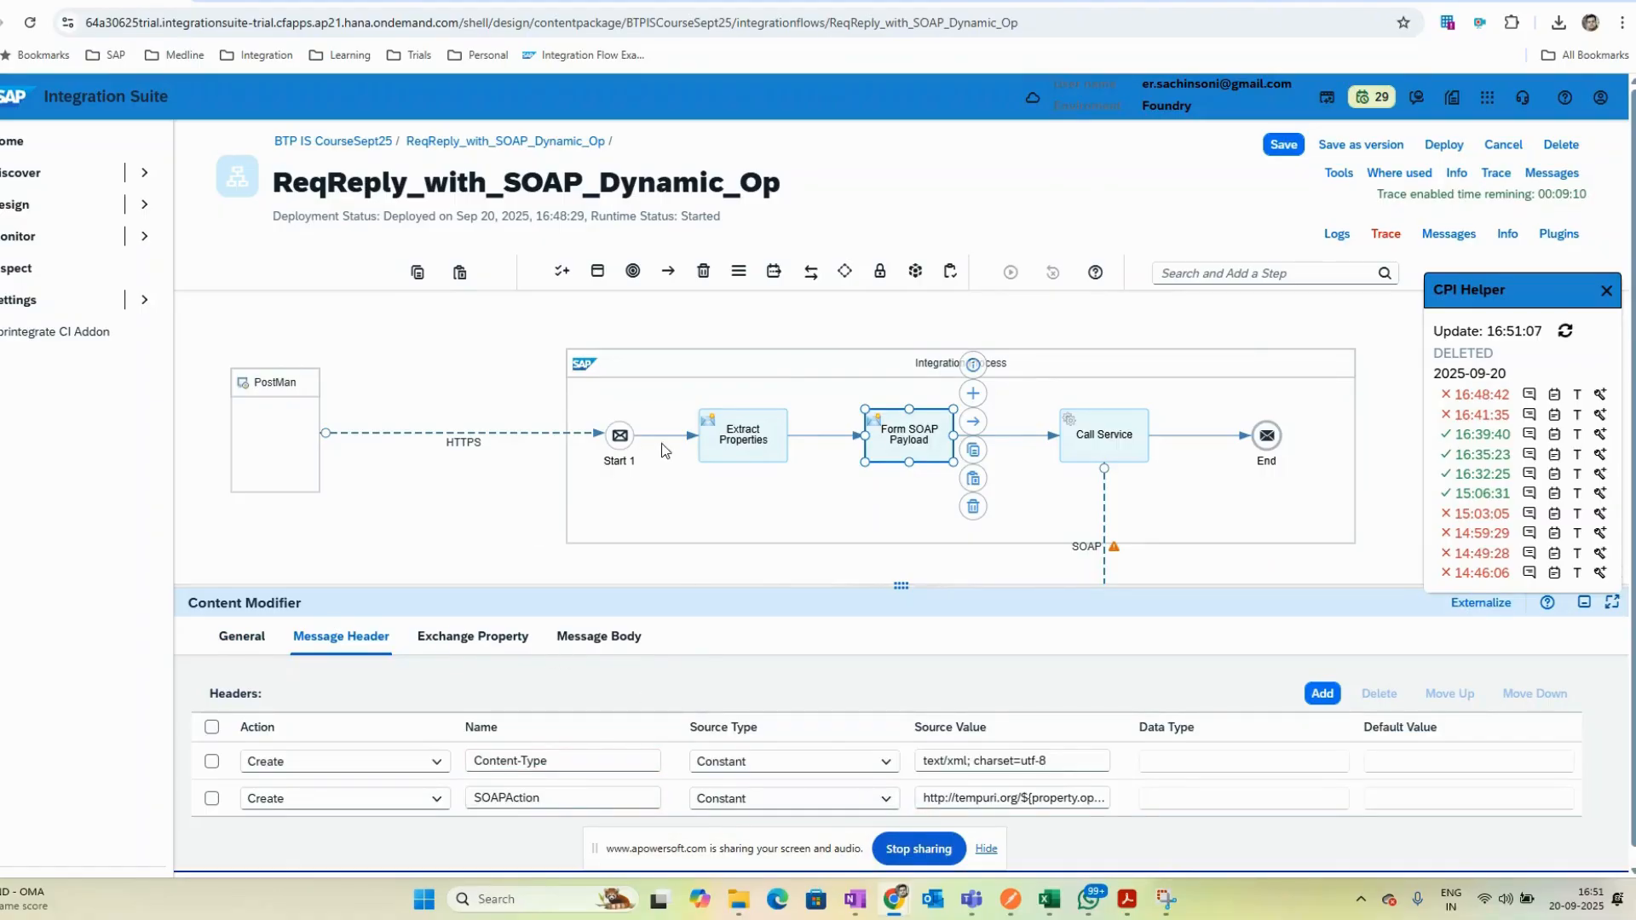
- Delete both message headers from the Extract Properties content modifier
{"action": "left_click", "coordinate": [711, 445]}
{"action": "left_click", "coordinate": [341, 636]}
{"action": "left_click", "coordinate": [211, 727]}
{"action": "left_click", "coordinate": [1370, 696]}
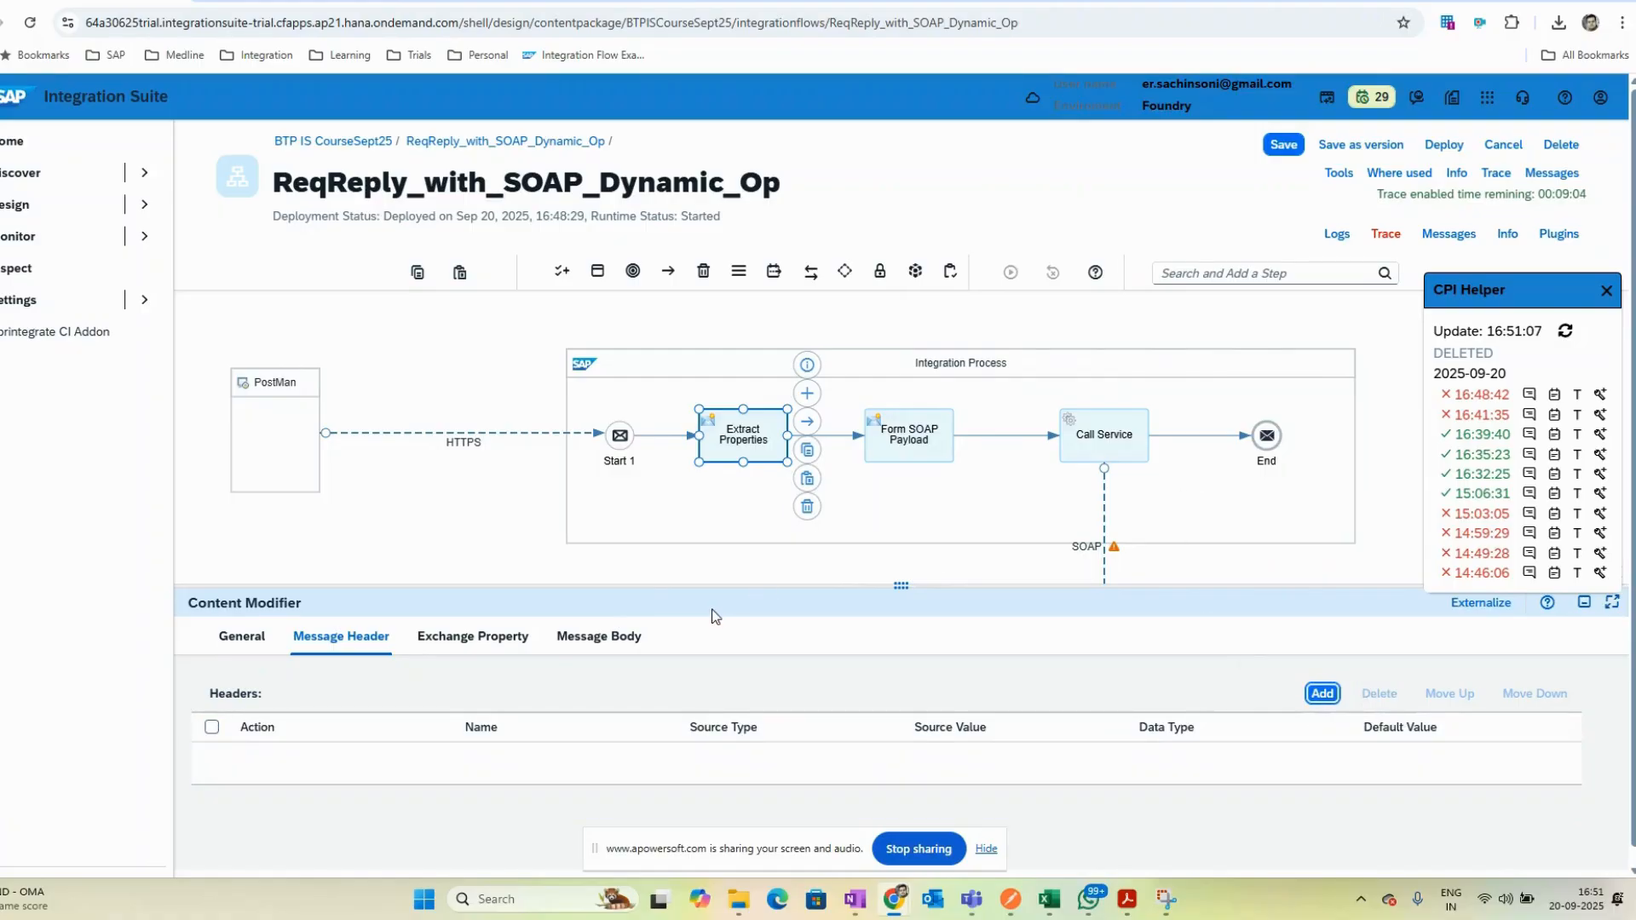
- Save and redeploy the integration flow on the Cloud Integration runtime profile, then open its deployment status
{"action": "left_click", "coordinate": [904, 460]}
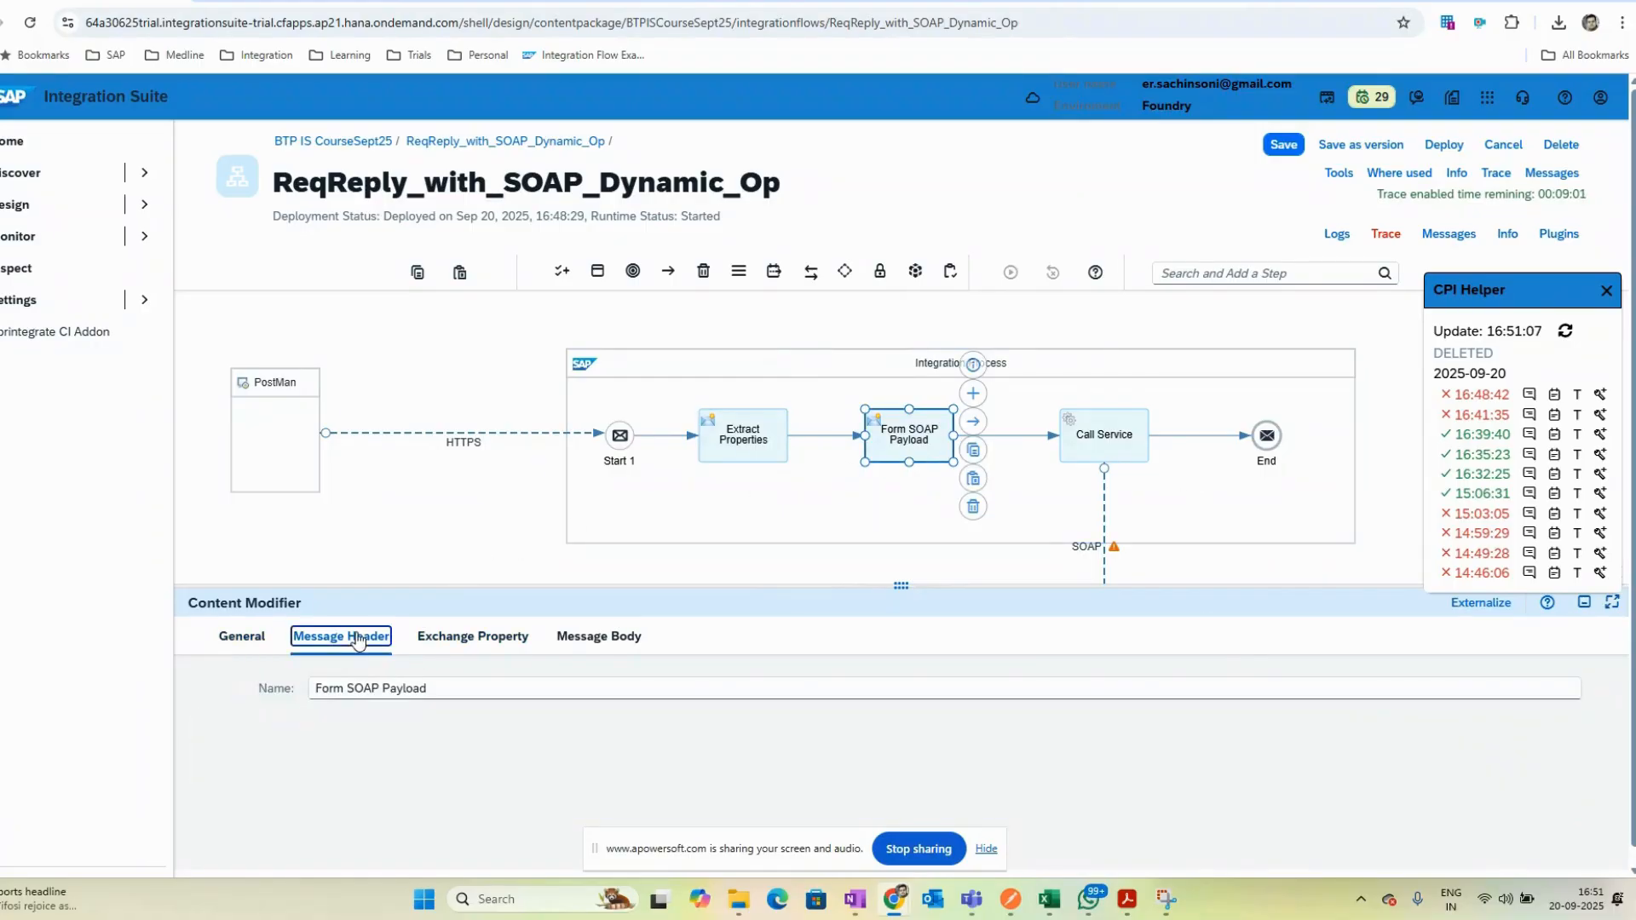
{"action": "left_click", "coordinate": [341, 637]}
{"action": "left_click", "coordinate": [1283, 144]}
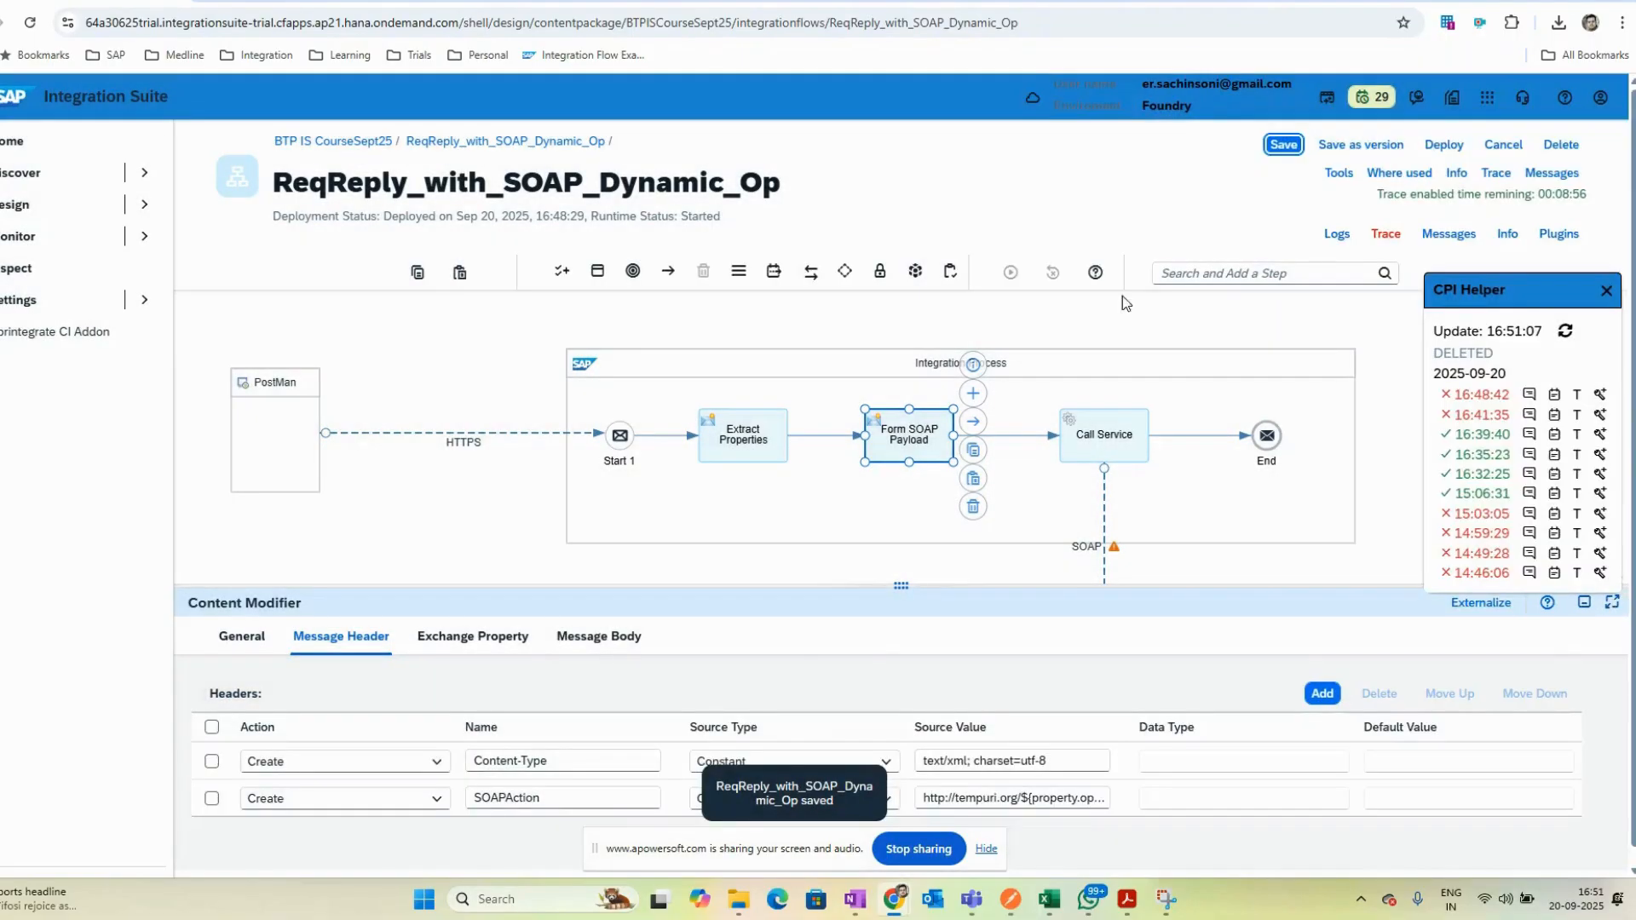
{"action": "left_click", "coordinate": [1456, 146]}
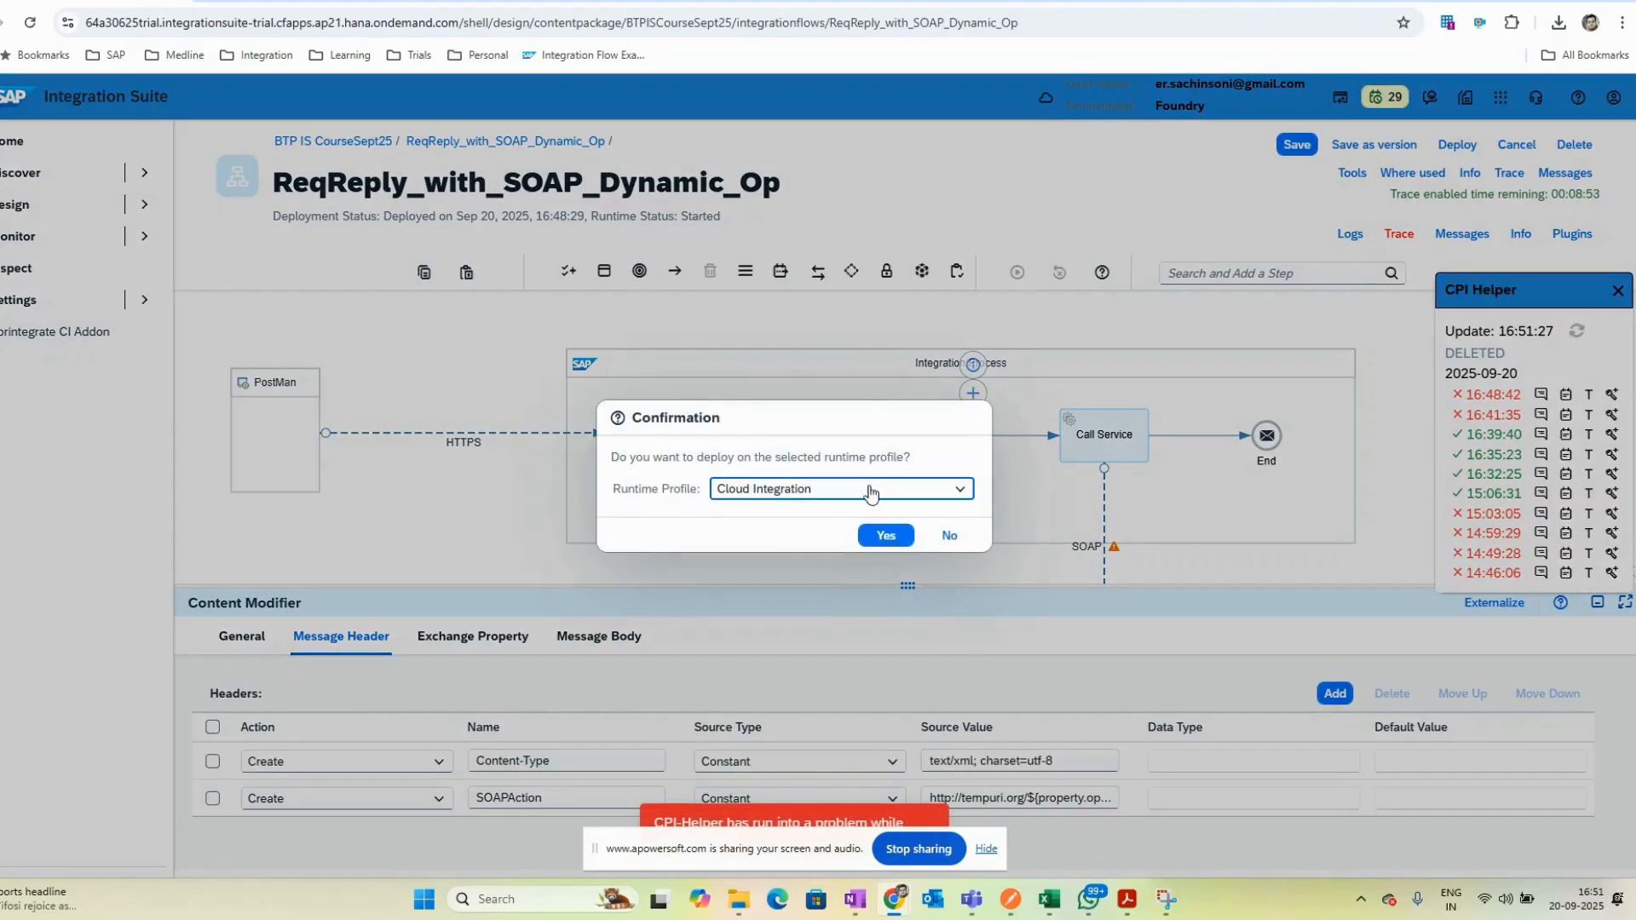
{"action": "left_click", "coordinate": [878, 537]}
{"action": "left_click", "coordinate": [938, 513]}
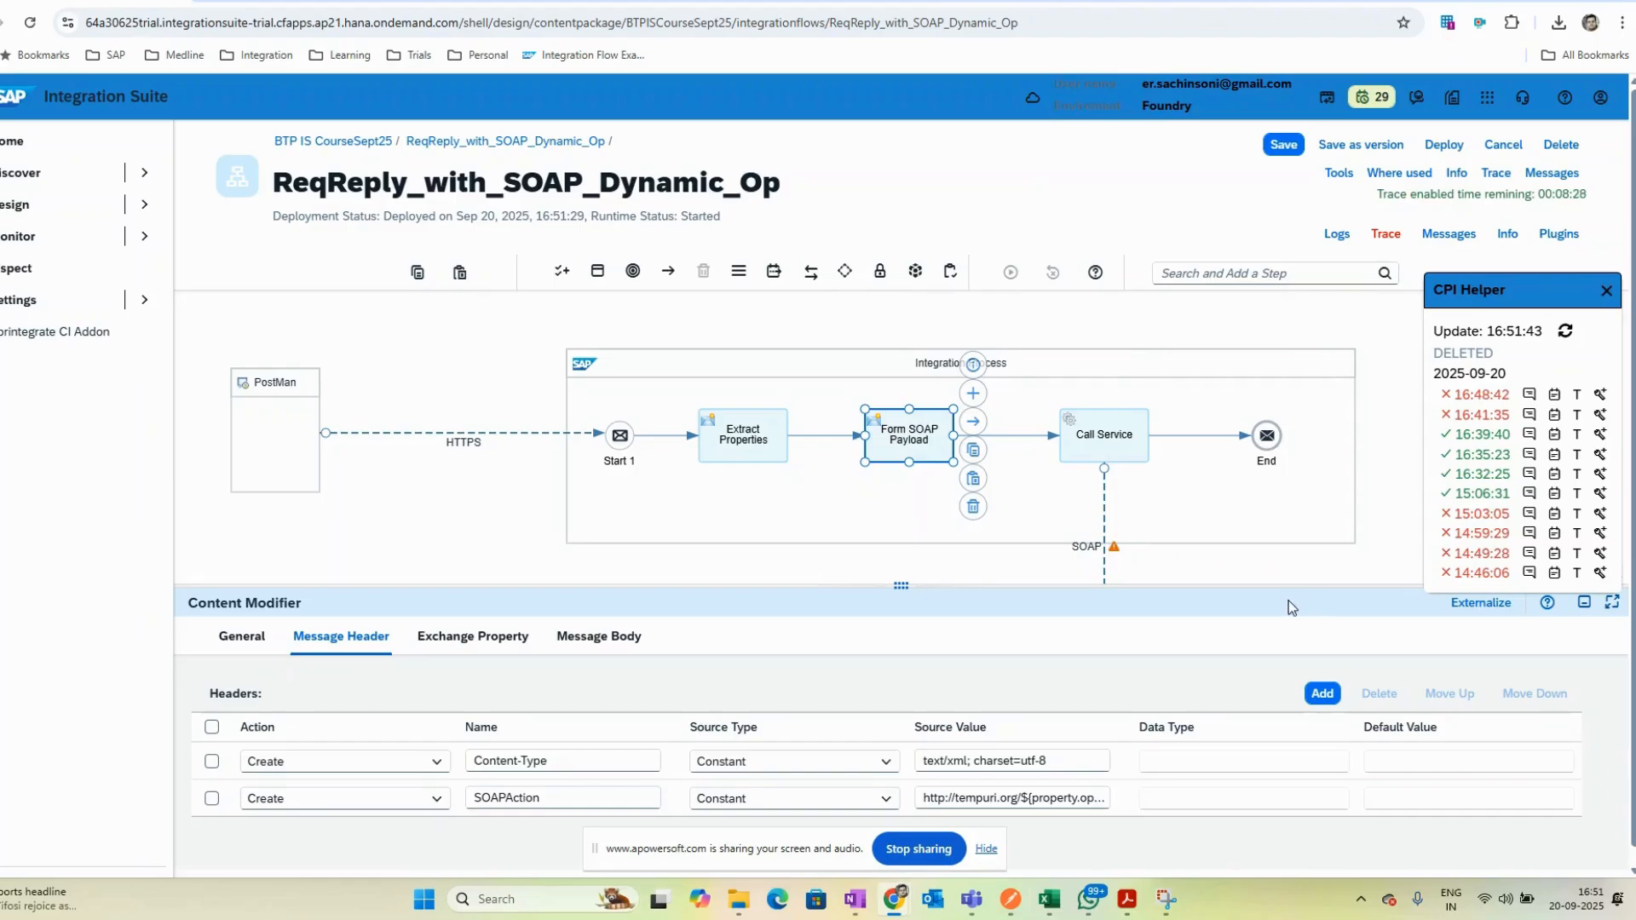
{"action": "left_click", "coordinate": [1284, 559]}
{"action": "left_click", "coordinate": [998, 637]}
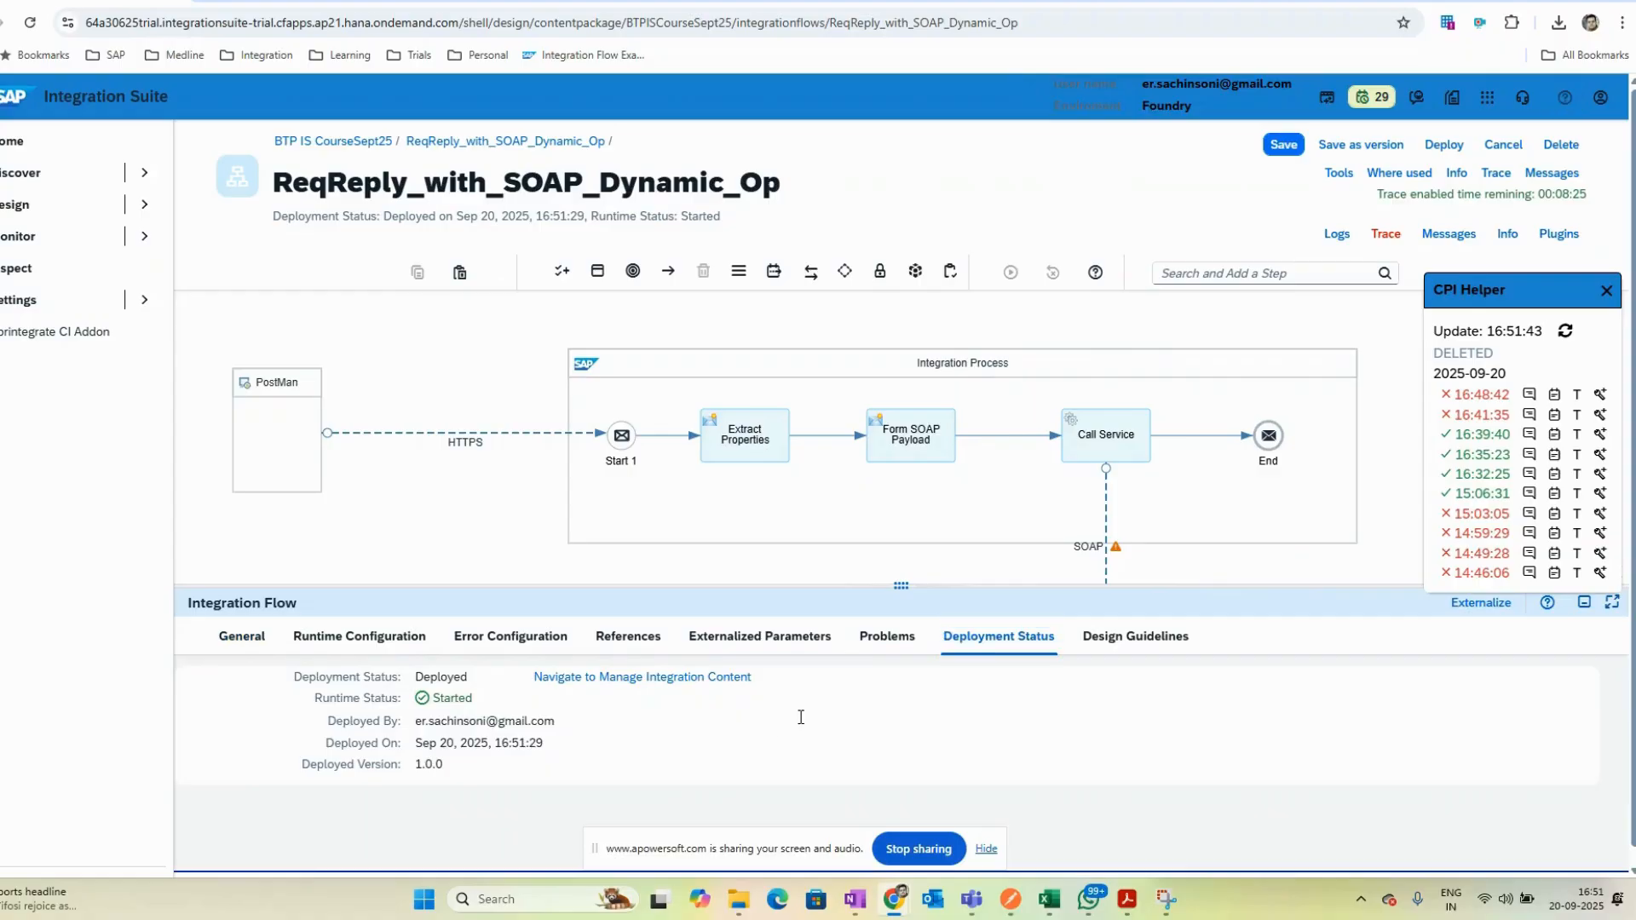
- Switch to Postman, resend the CalculatorRequest to the deployed flow, and return to the integration flow
{"action": "key", "text": "alt+Tab"}
{"action": "left_click", "coordinate": [1505, 124]}
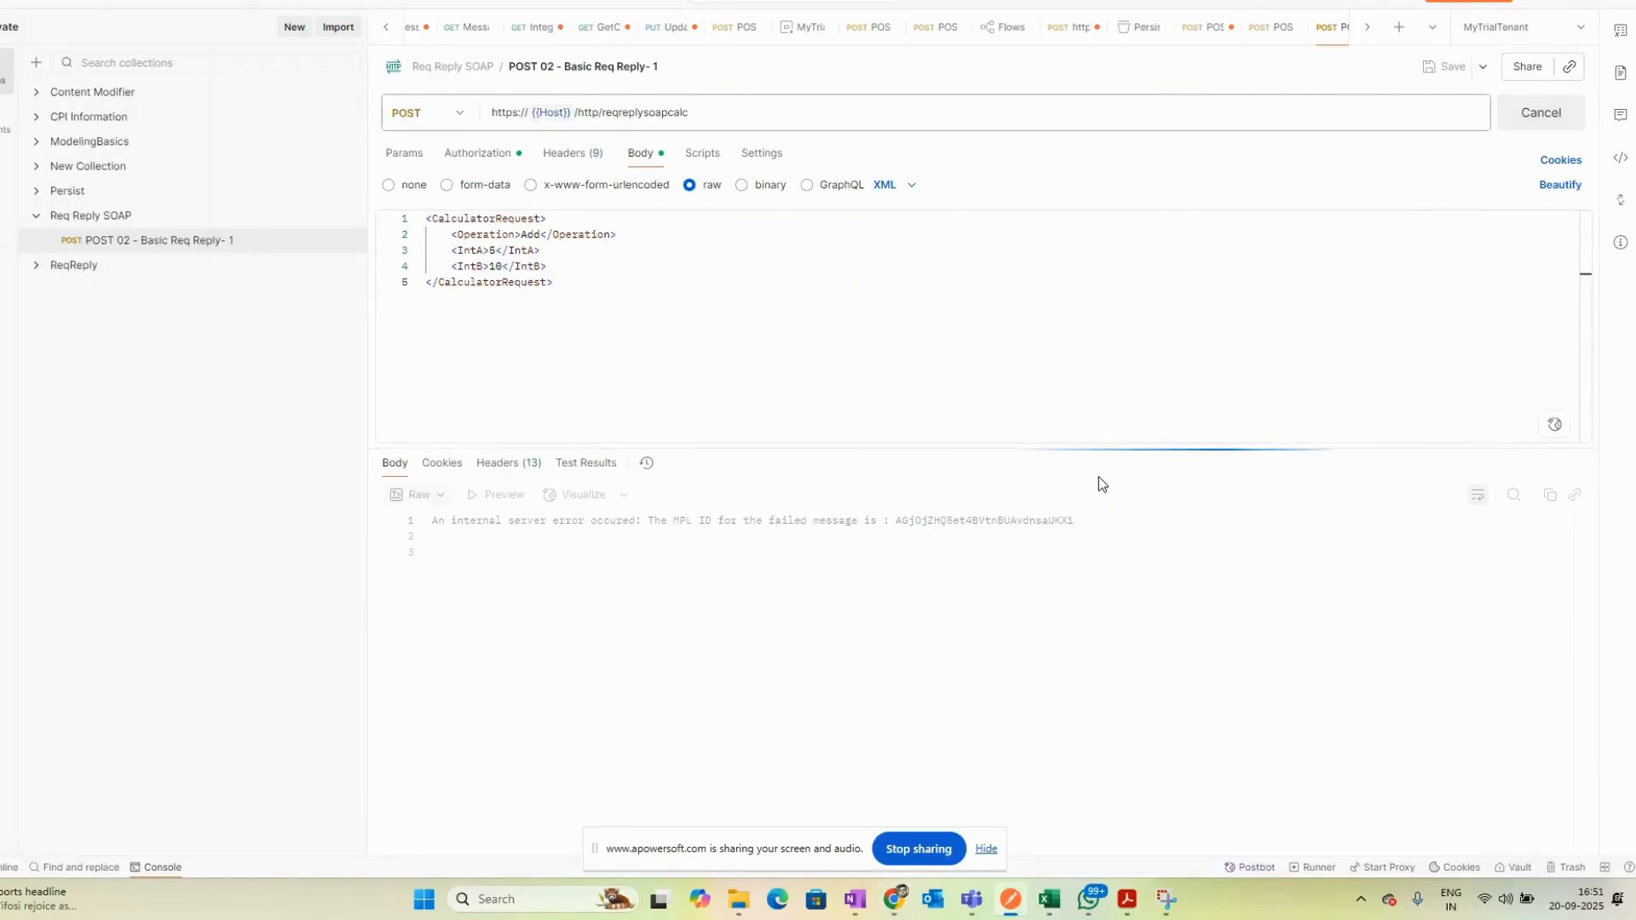
{"action": "key", "text": "alt+Tab"}
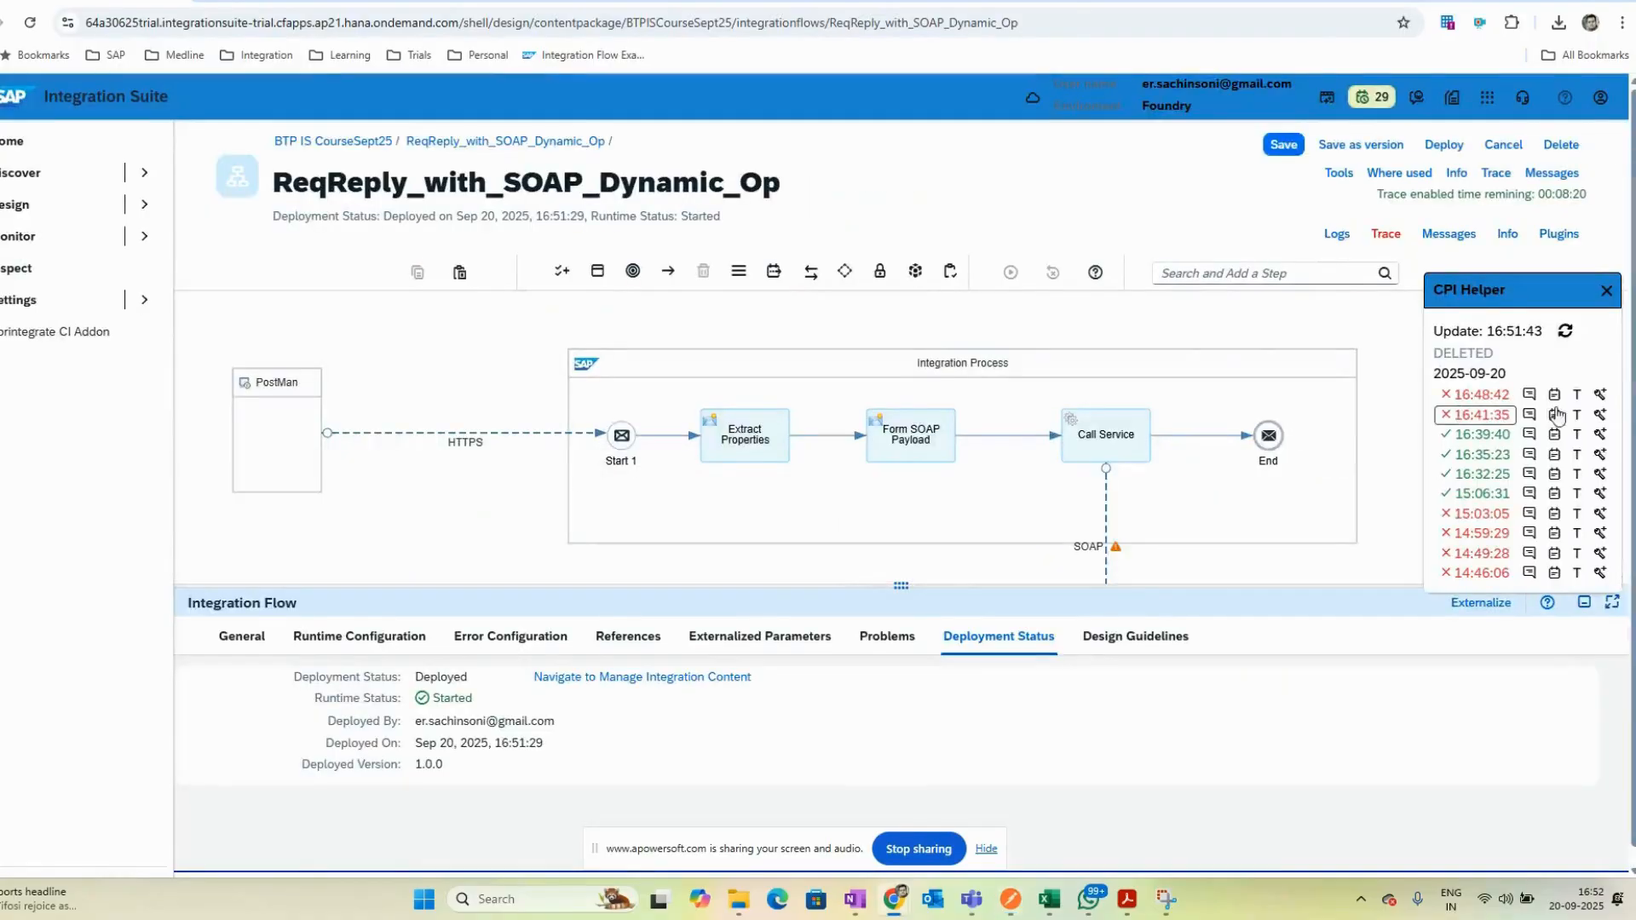
- Open the CPI Helper trace of the newest message at the Call Service step and inspect its body, properties and headers
{"action": "left_click", "coordinate": [1602, 395]}
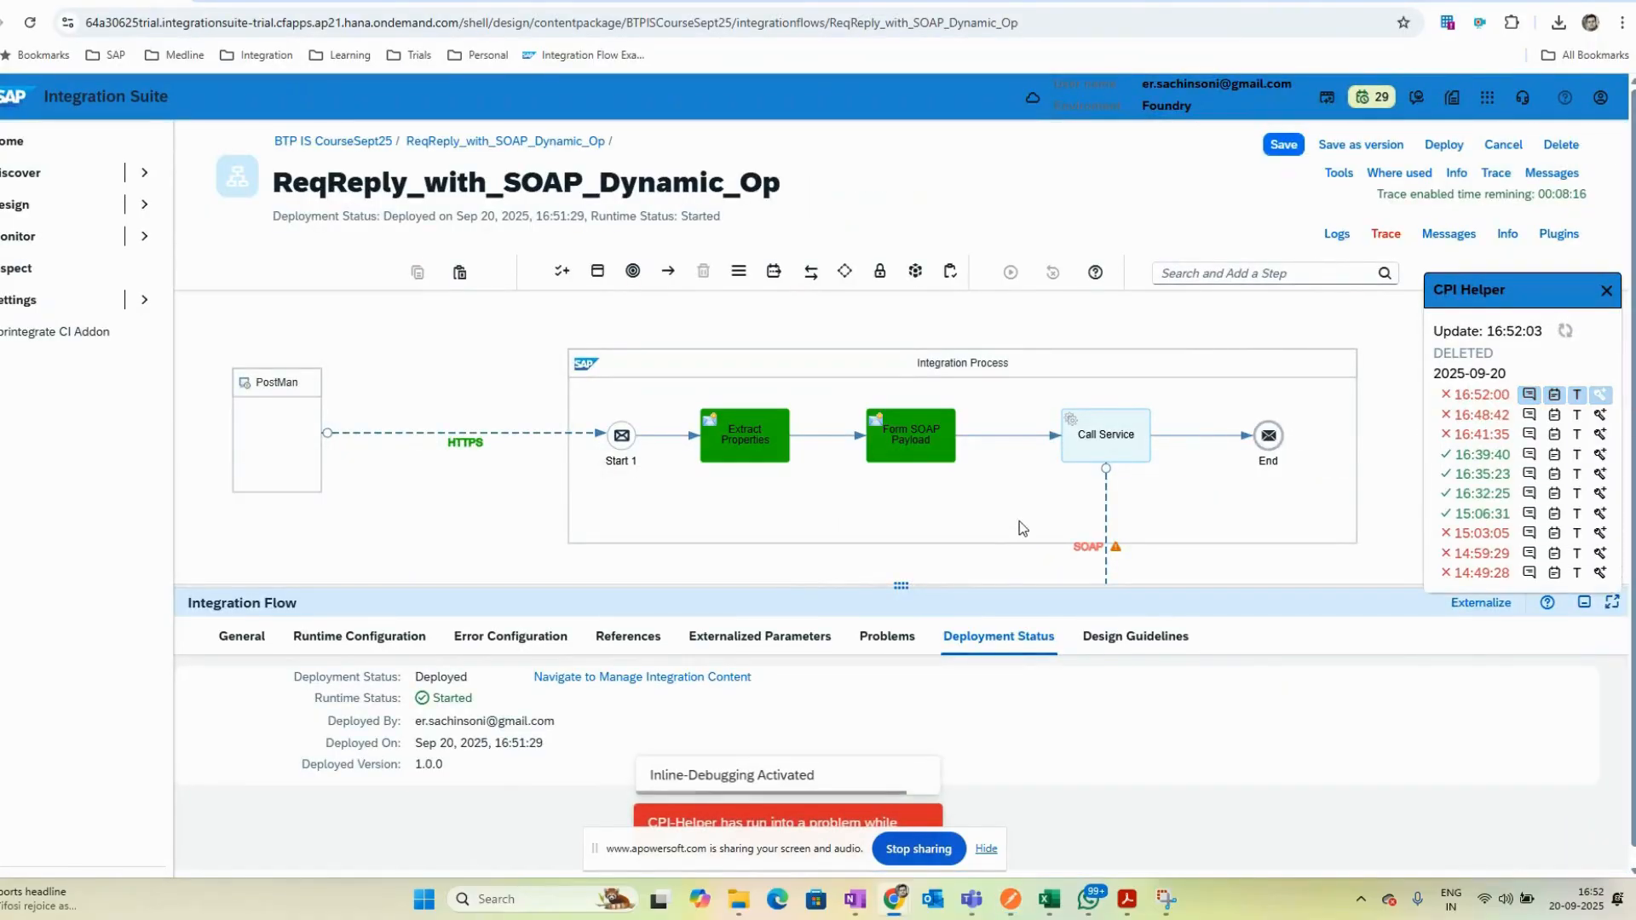
{"action": "left_click", "coordinate": [1082, 550]}
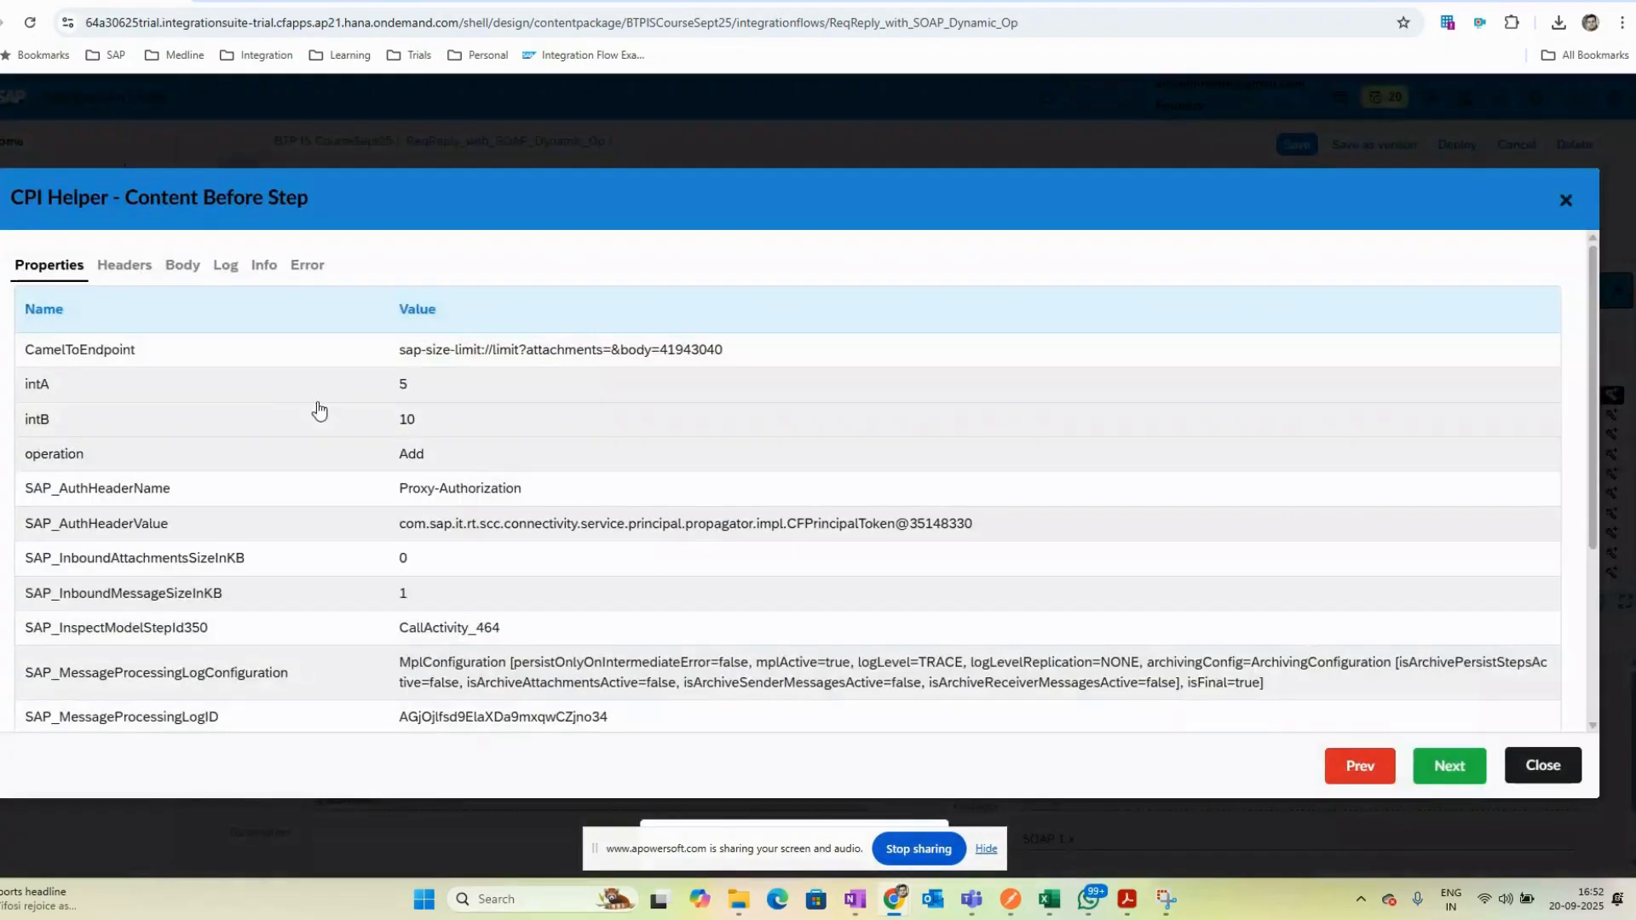
{"action": "left_click", "coordinate": [181, 265]}
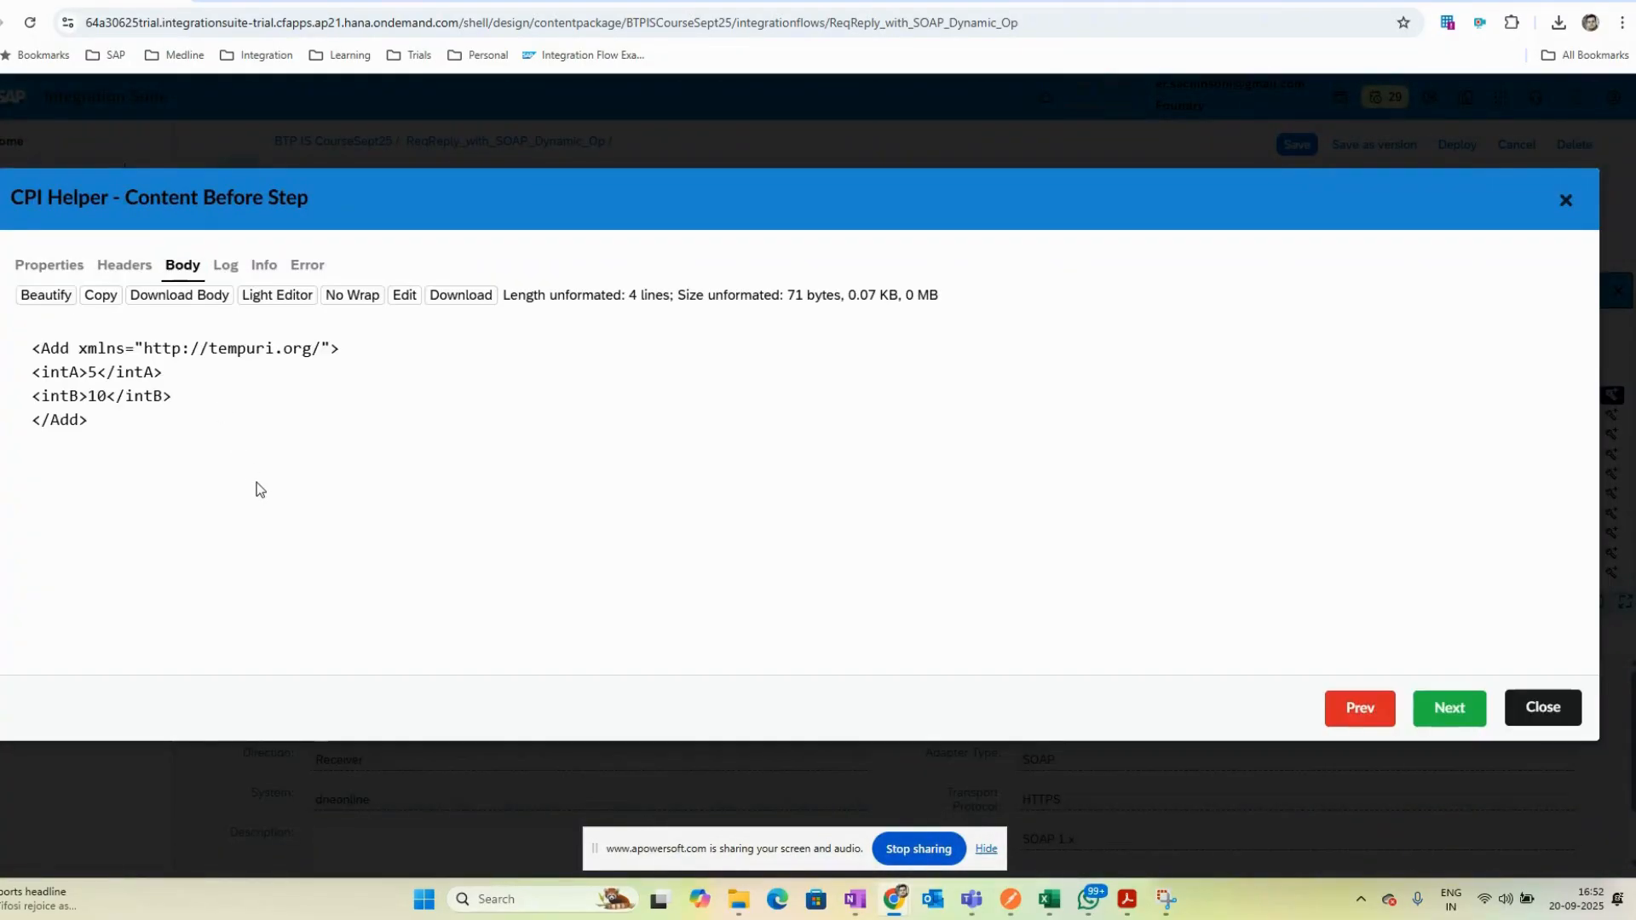
{"action": "left_click", "coordinate": [49, 264]}
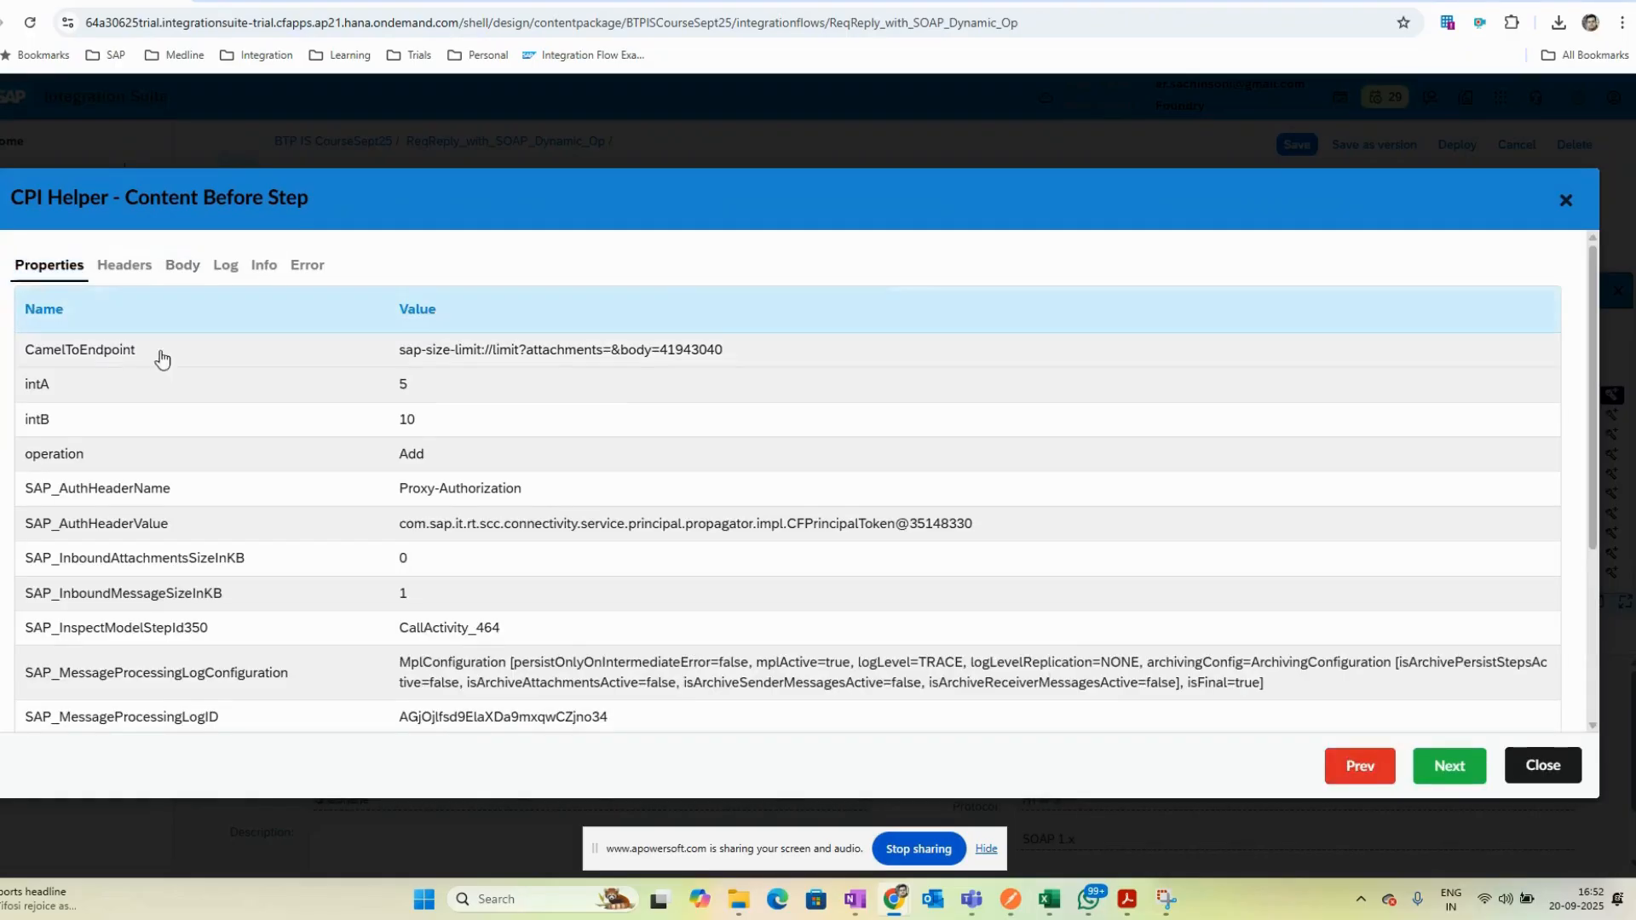
{"action": "left_click", "coordinate": [125, 266]}
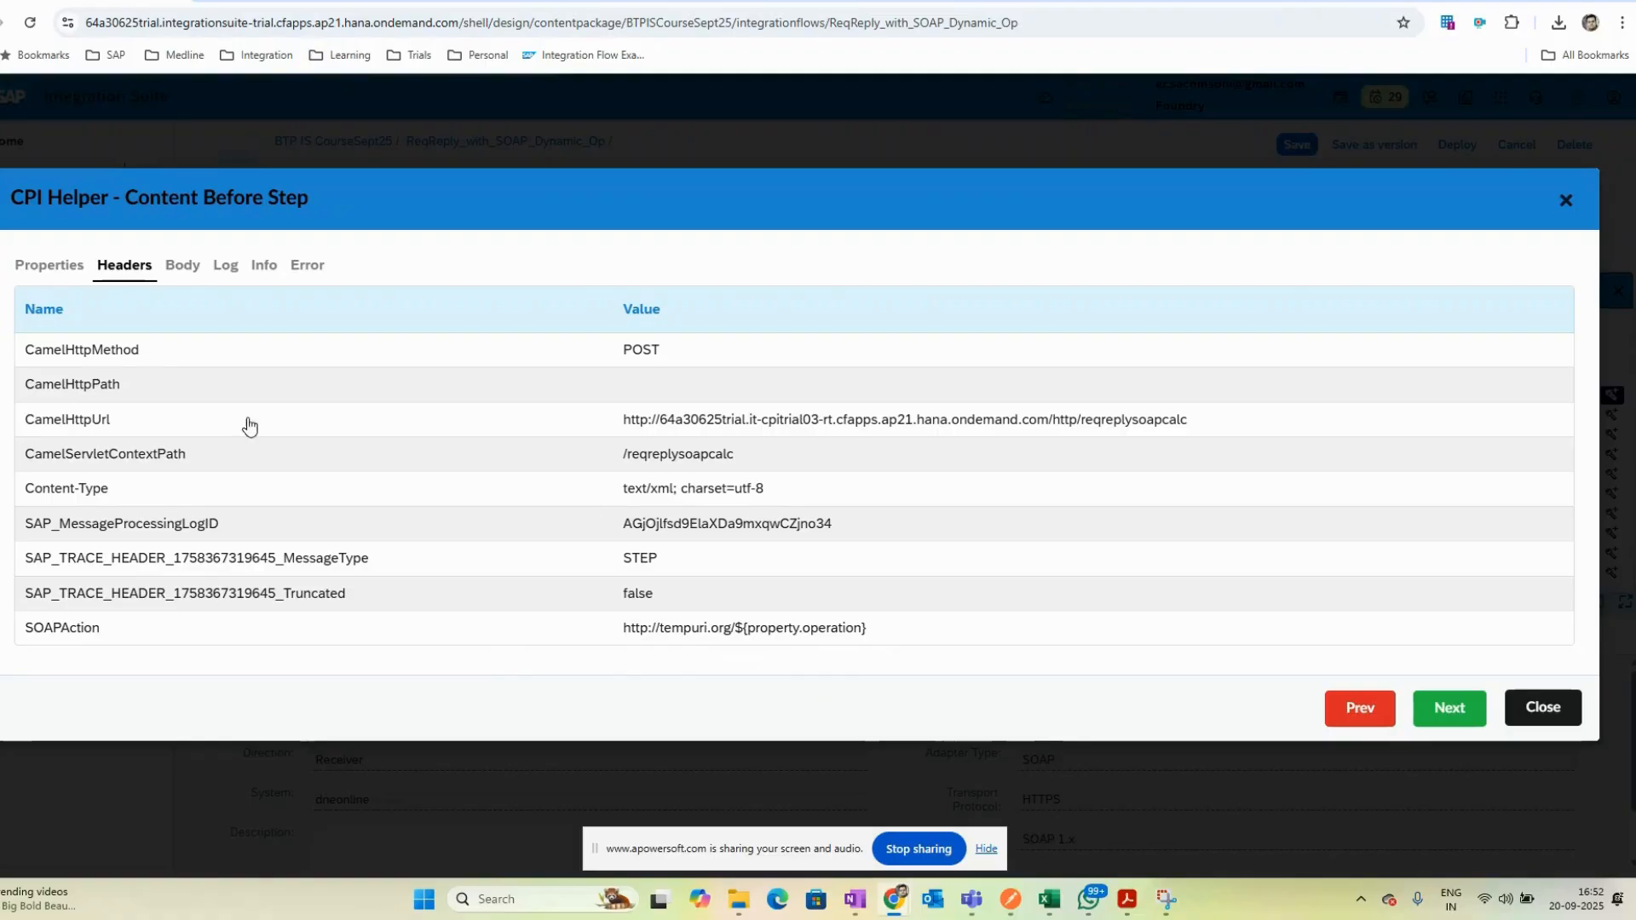
- Close the trace viewer and set the SOAPAction header's source type in Form SOAP Payload to Expression
{"action": "left_click", "coordinate": [37, 275]}
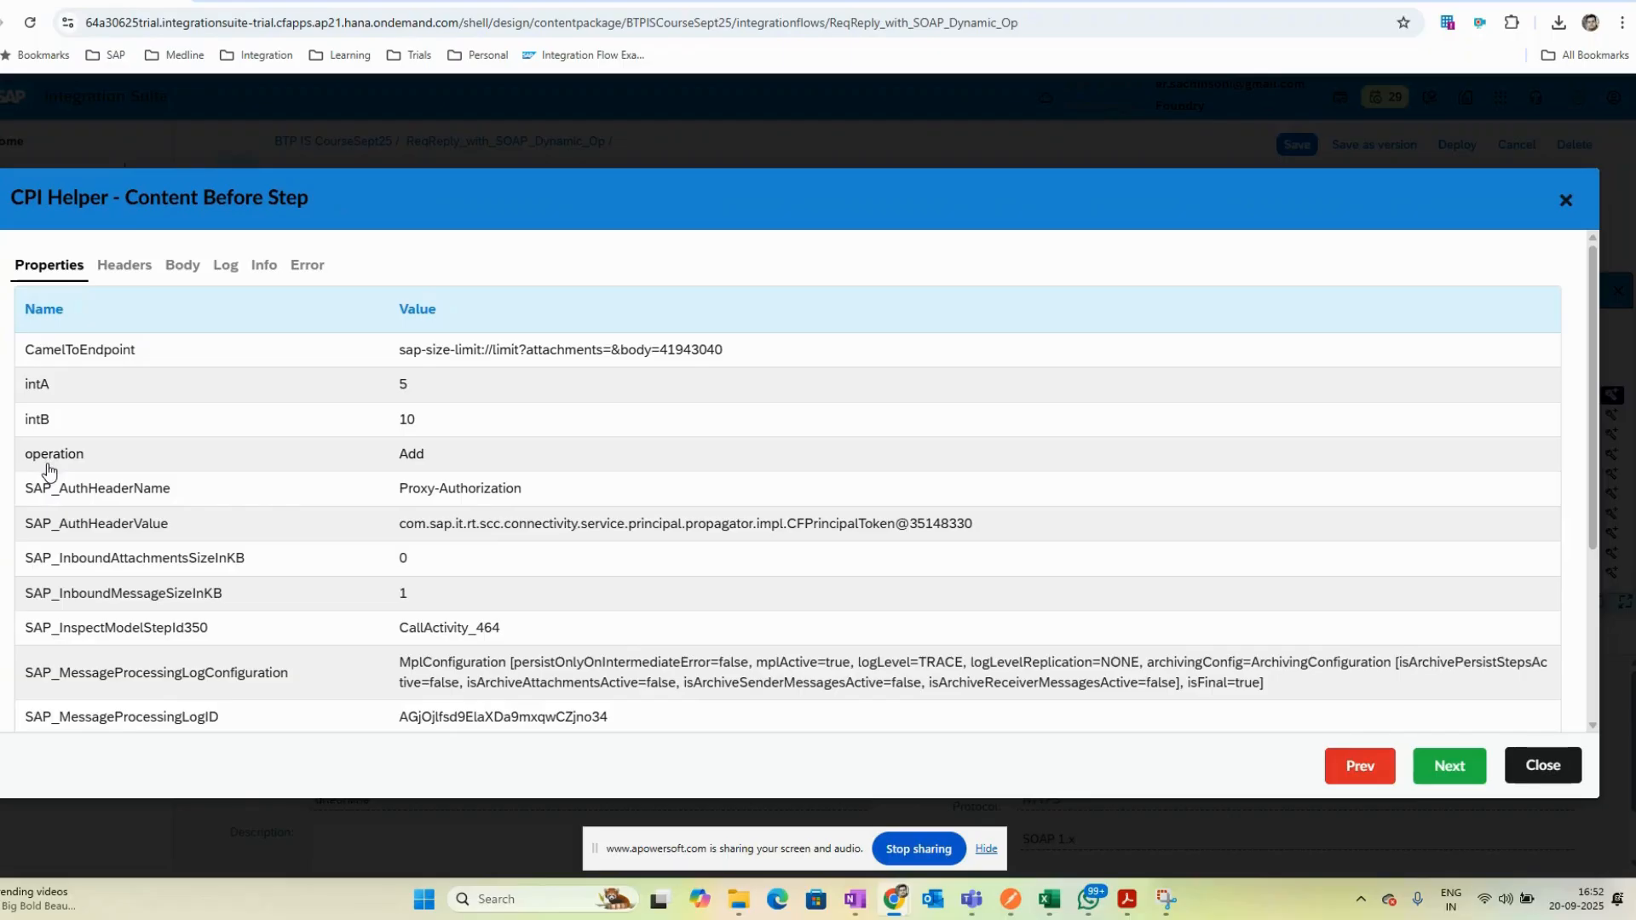
{"action": "left_click", "coordinate": [116, 268]}
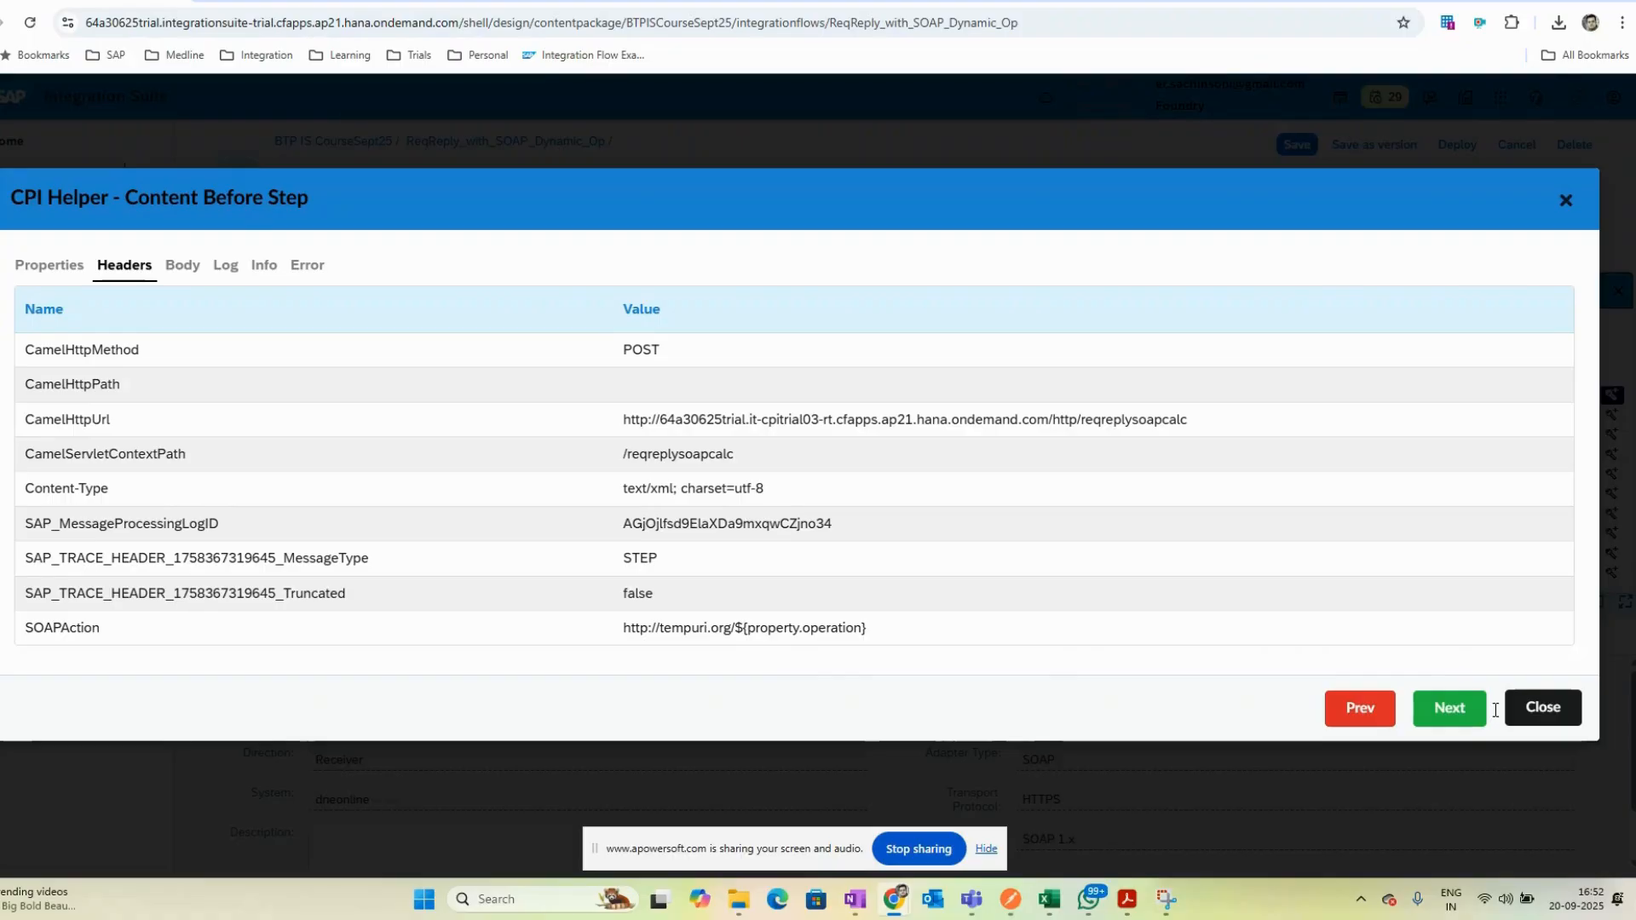
{"action": "left_click", "coordinate": [1508, 712]}
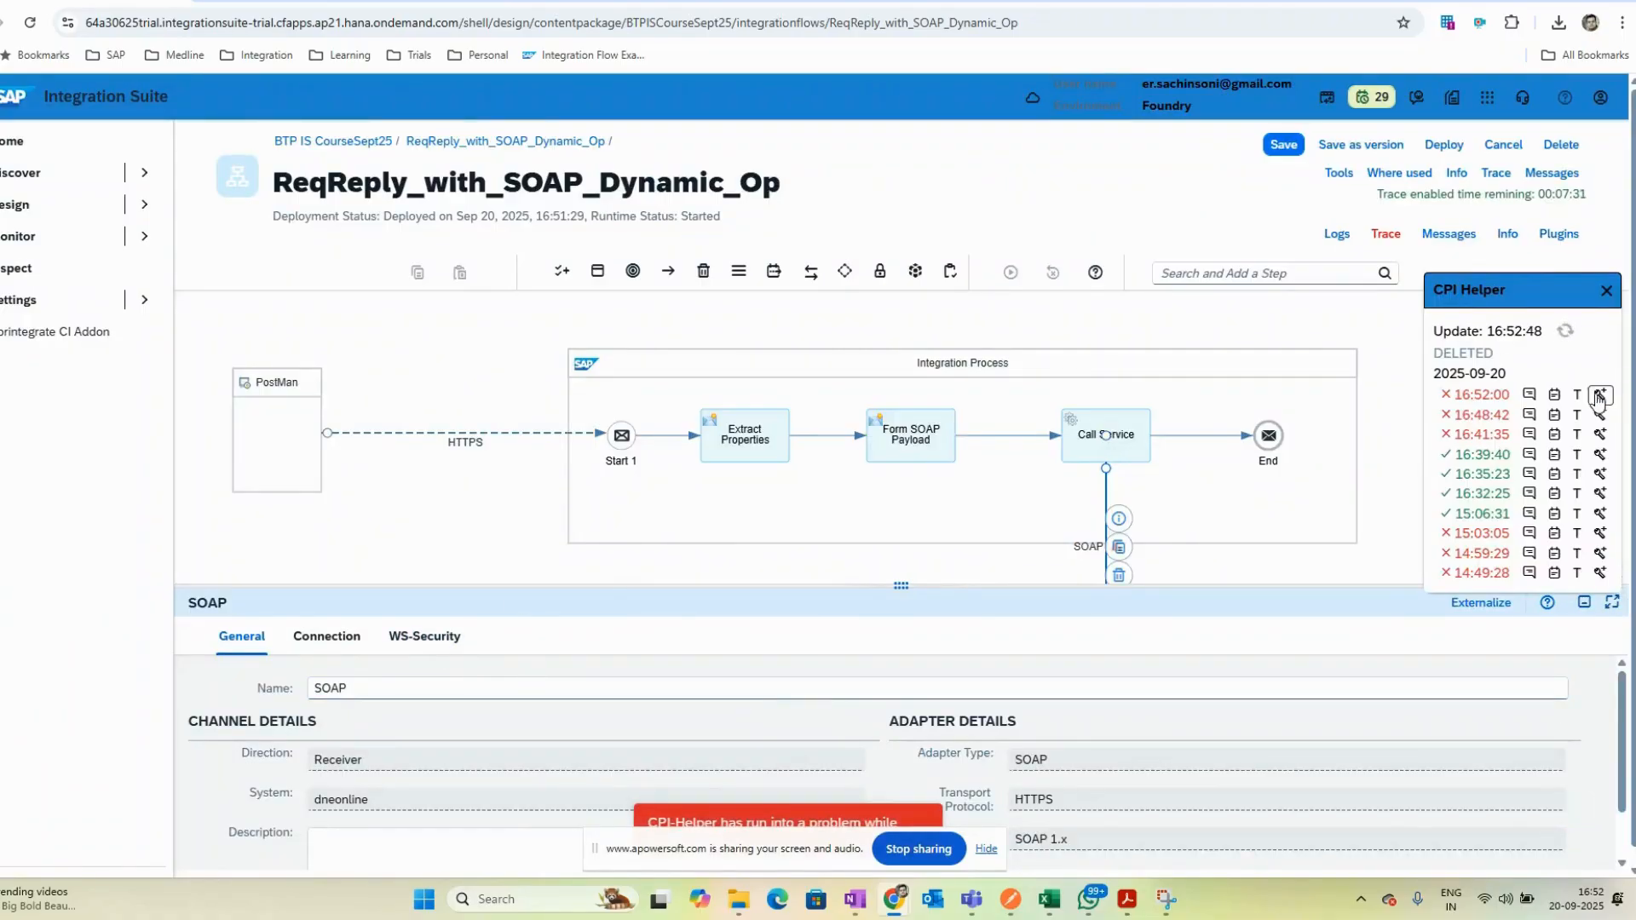
{"action": "left_click", "coordinate": [905, 458]}
{"action": "left_click", "coordinate": [341, 635]}
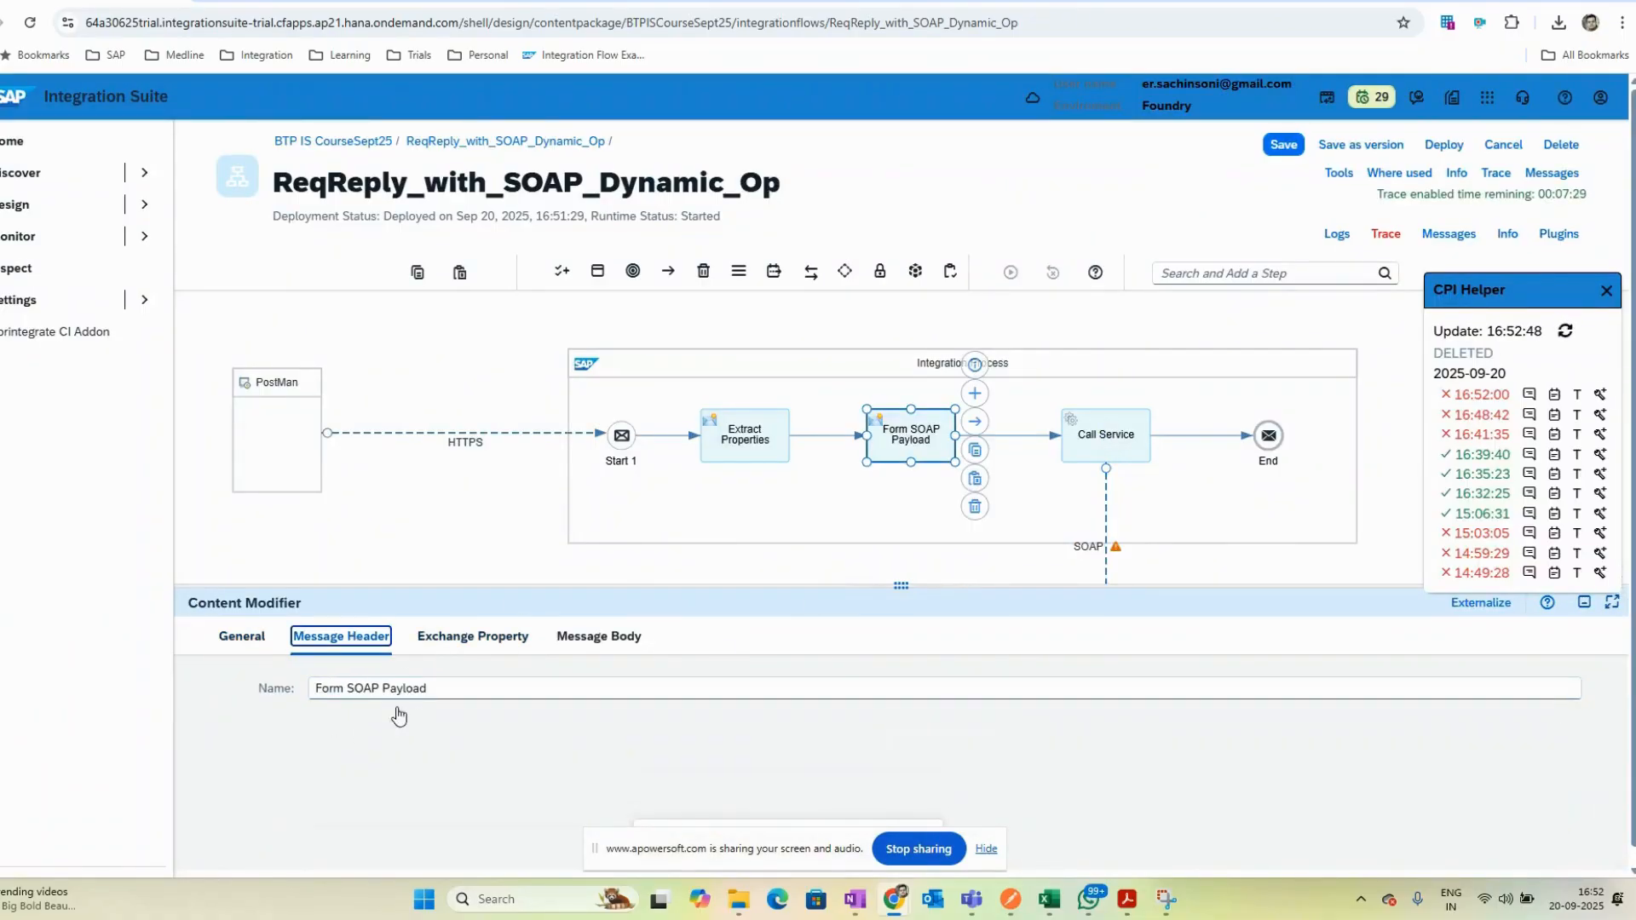
{"action": "left_click", "coordinate": [818, 799]}
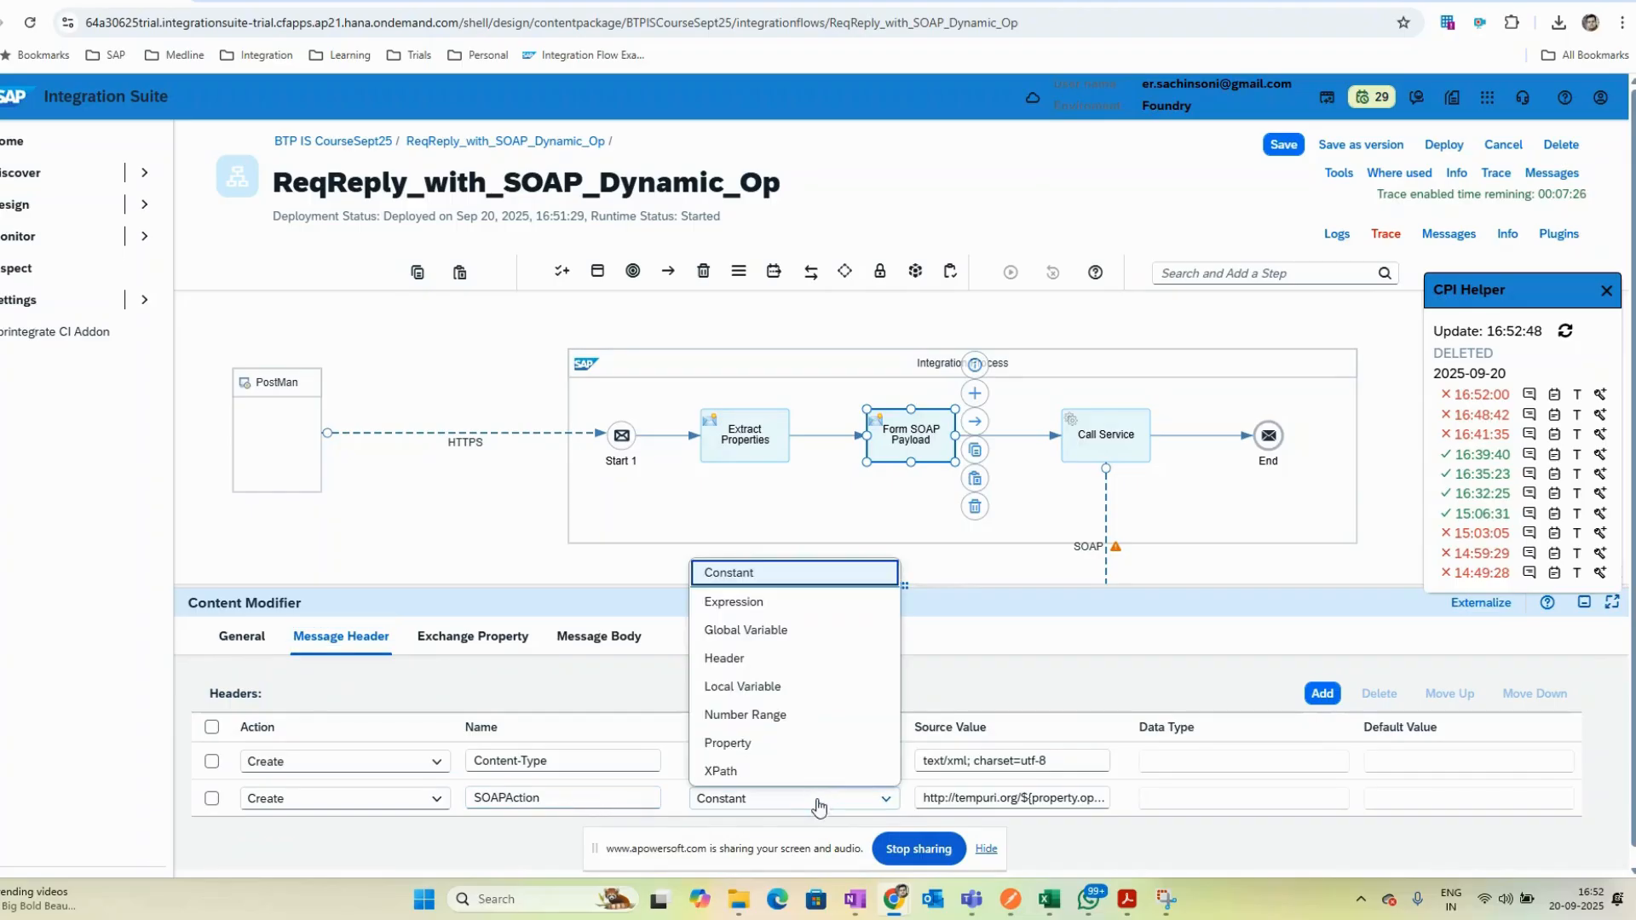
{"action": "left_click", "coordinate": [750, 601]}
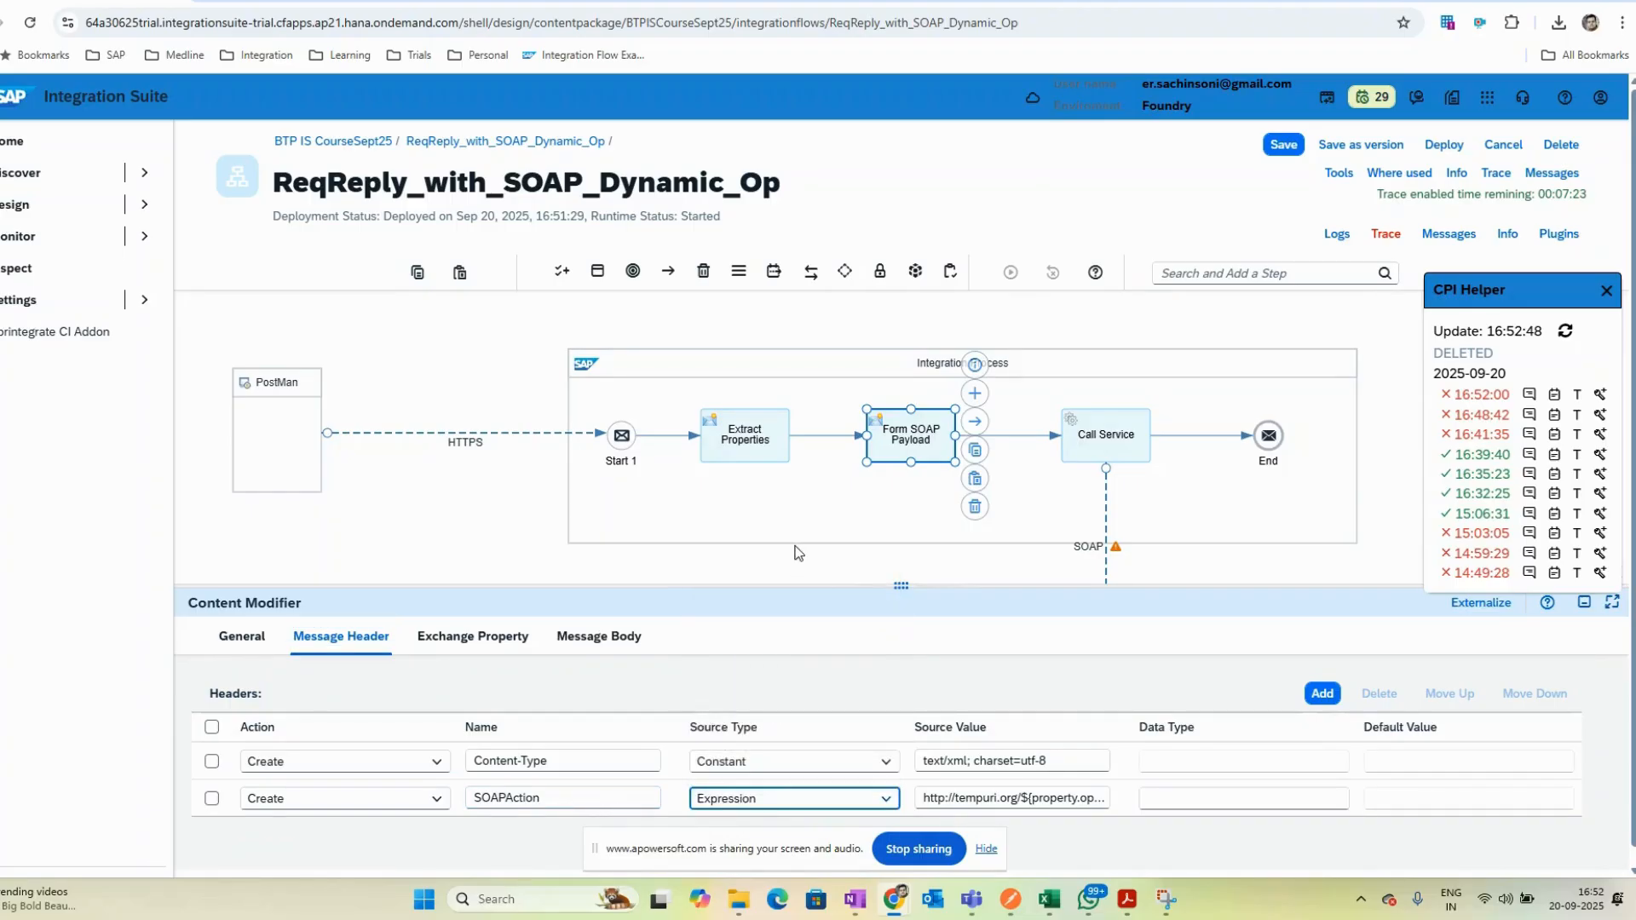
- Save and deploy the integration flow on the Cloud Integration runtime profile and open its deployment status
{"action": "left_click", "coordinate": [1444, 144]}
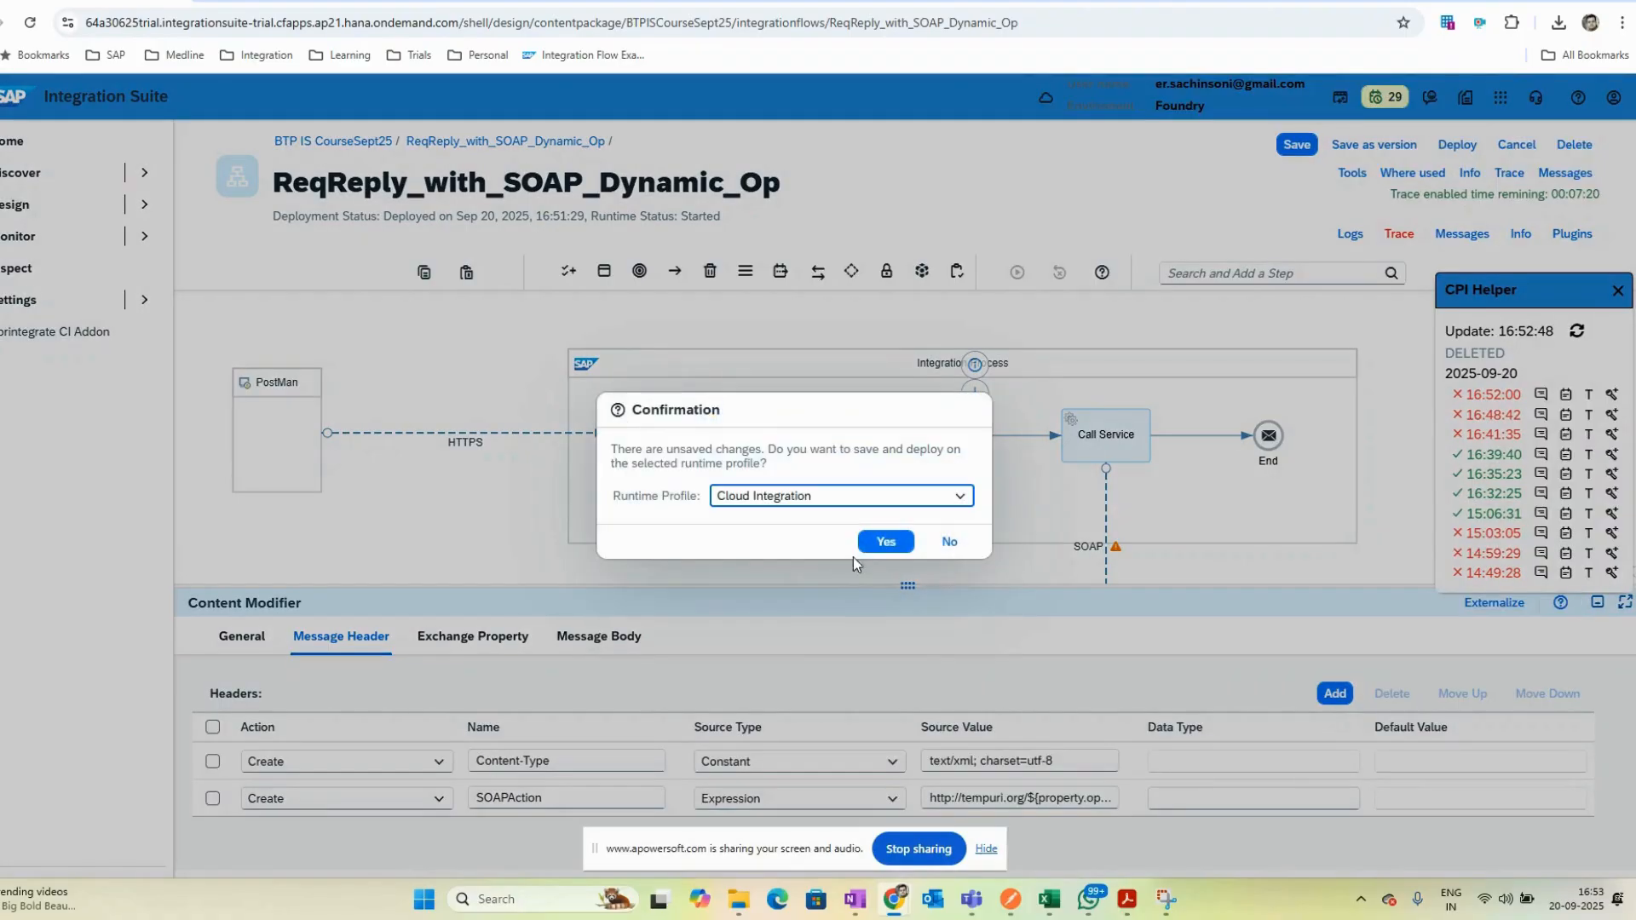
{"action": "left_click", "coordinate": [884, 546]}
{"action": "left_click", "coordinate": [941, 514]}
{"action": "left_click", "coordinate": [1395, 497]}
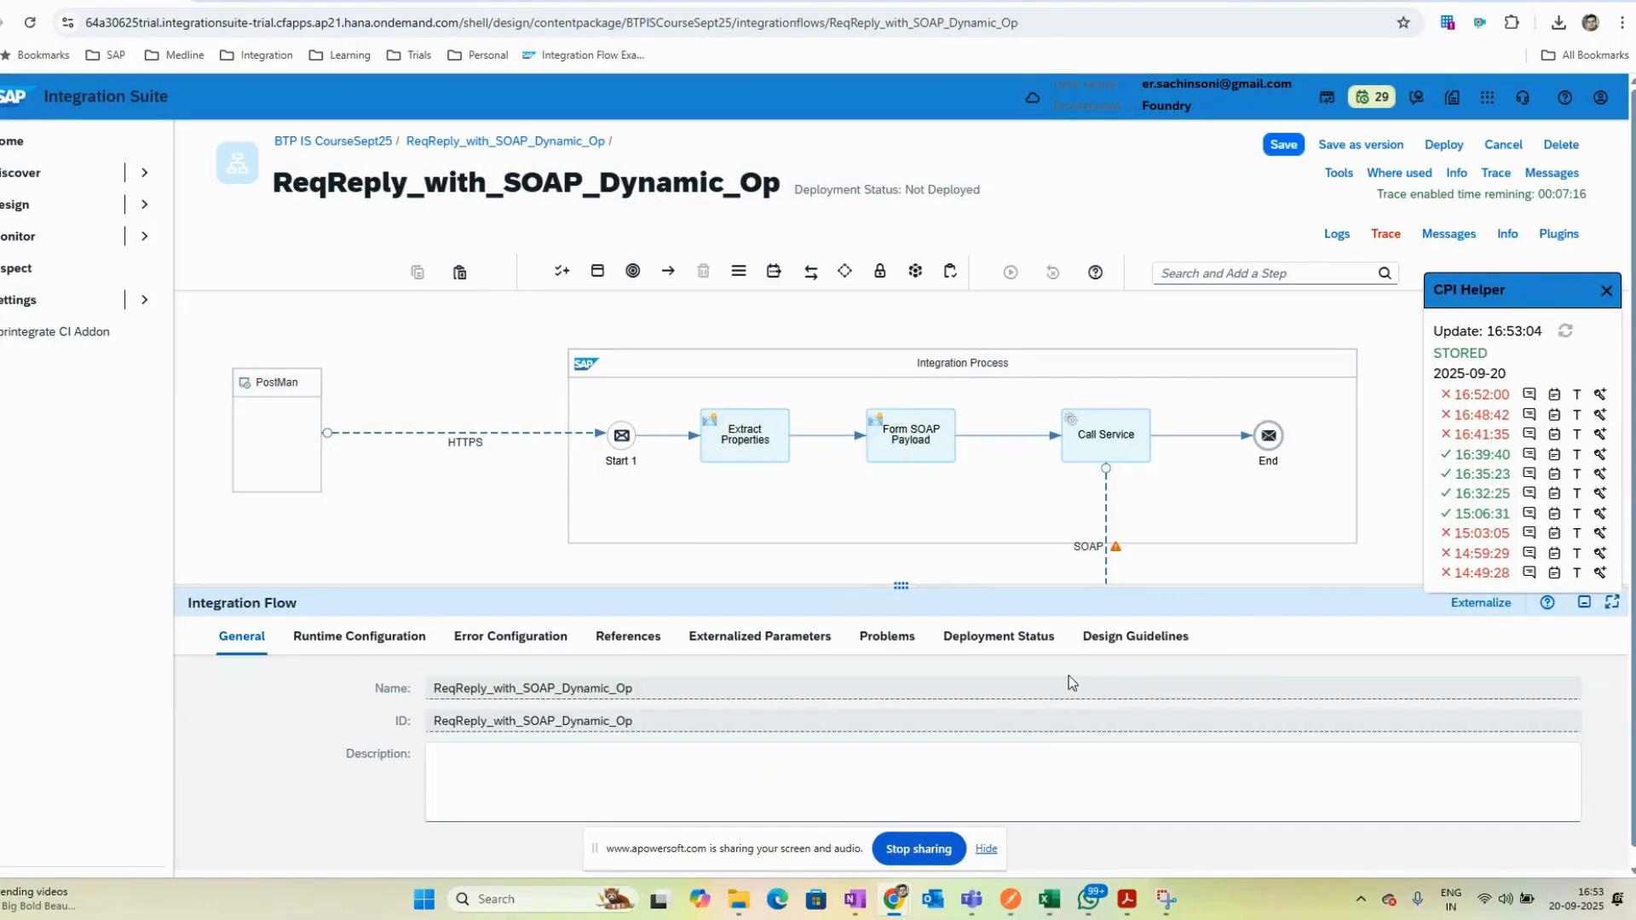
{"action": "left_click", "coordinate": [986, 653]}
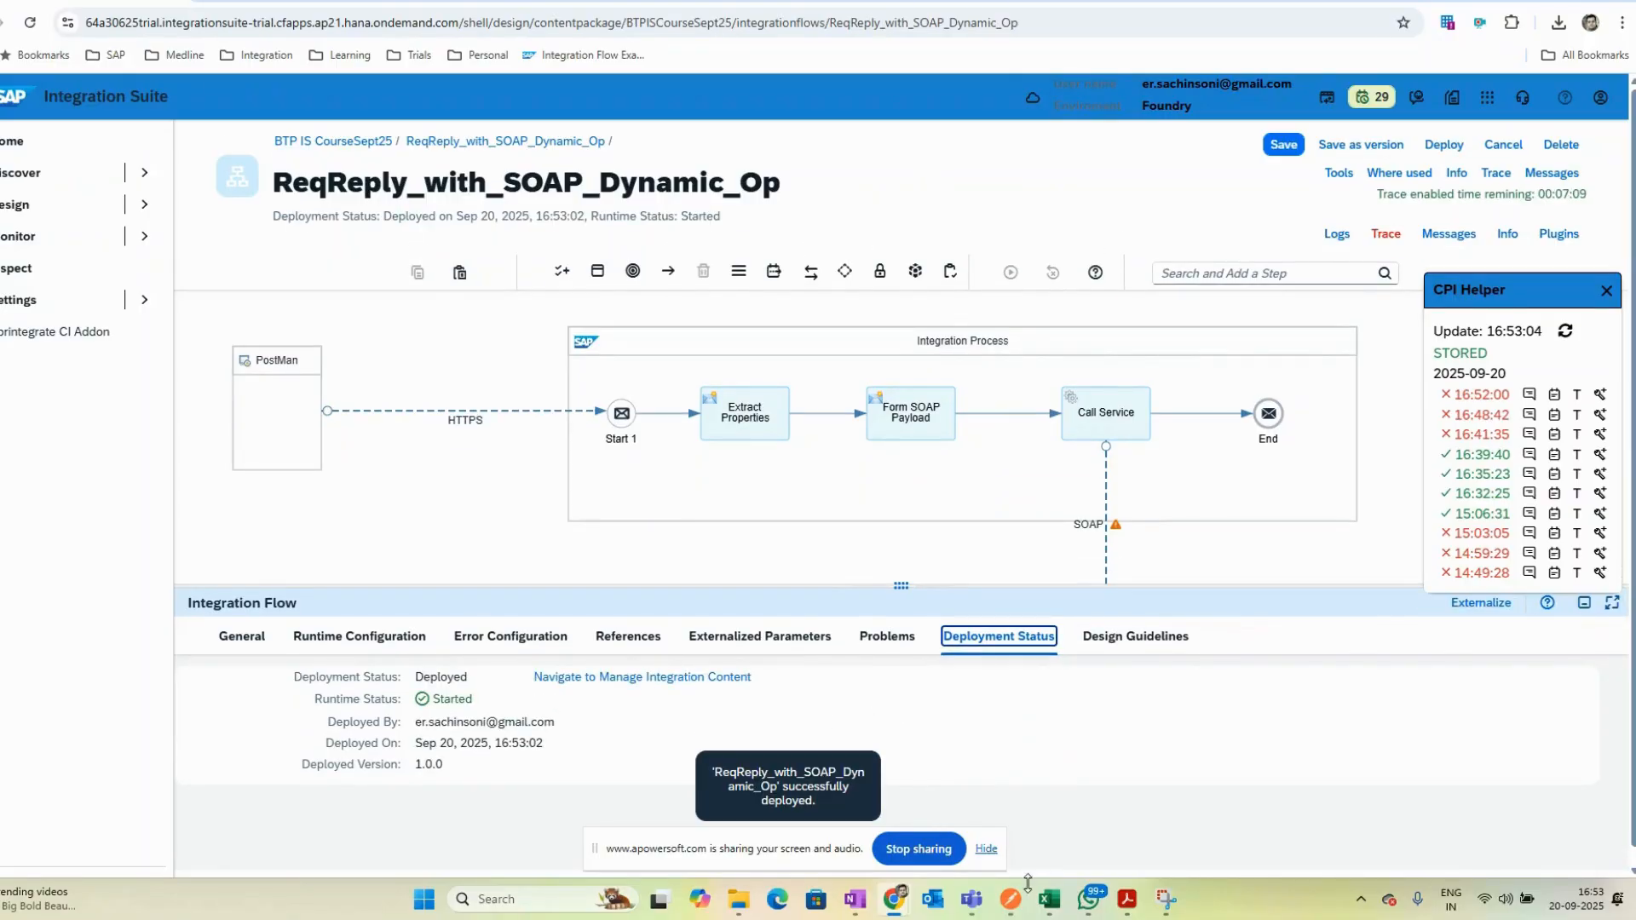
- Switch to Postman, send the CalculatorRequest again to the deployed flow, and return to the integration flow
{"action": "mouse_move", "coordinate": [1022, 890]}
{"action": "left_click", "coordinate": [1033, 780]}
{"action": "left_click", "coordinate": [711, 376]}
{"action": "left_click", "coordinate": [1518, 124]}
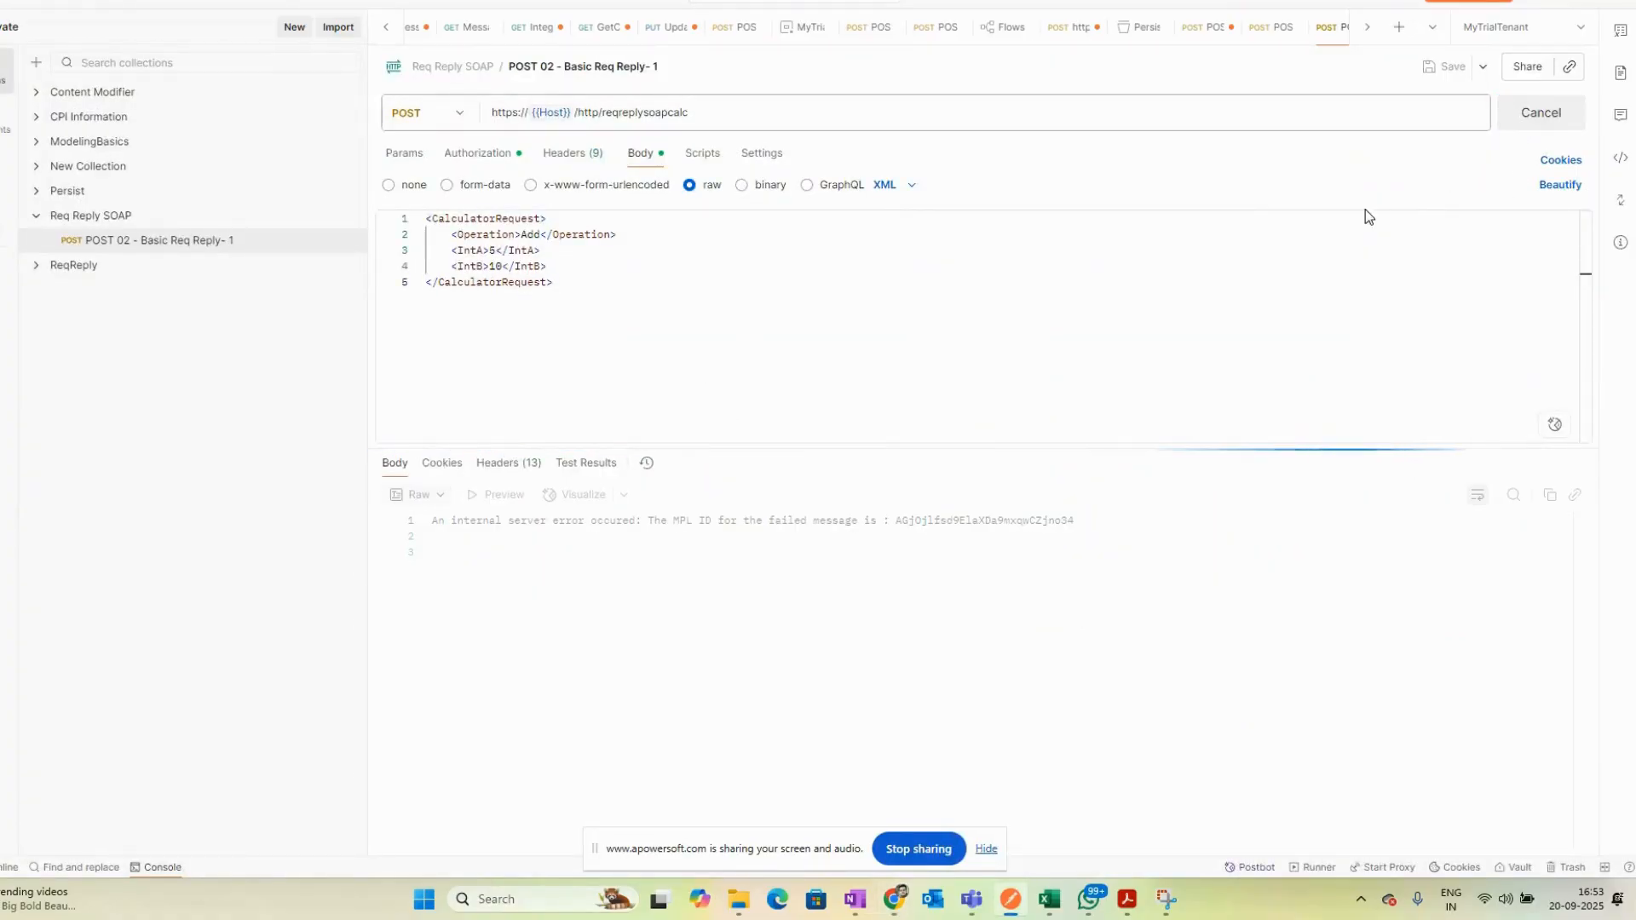
{"action": "left_click", "coordinate": [440, 569]}
{"action": "key", "text": "ctrl+a"}
{"action": "left_click", "coordinate": [691, 640]}
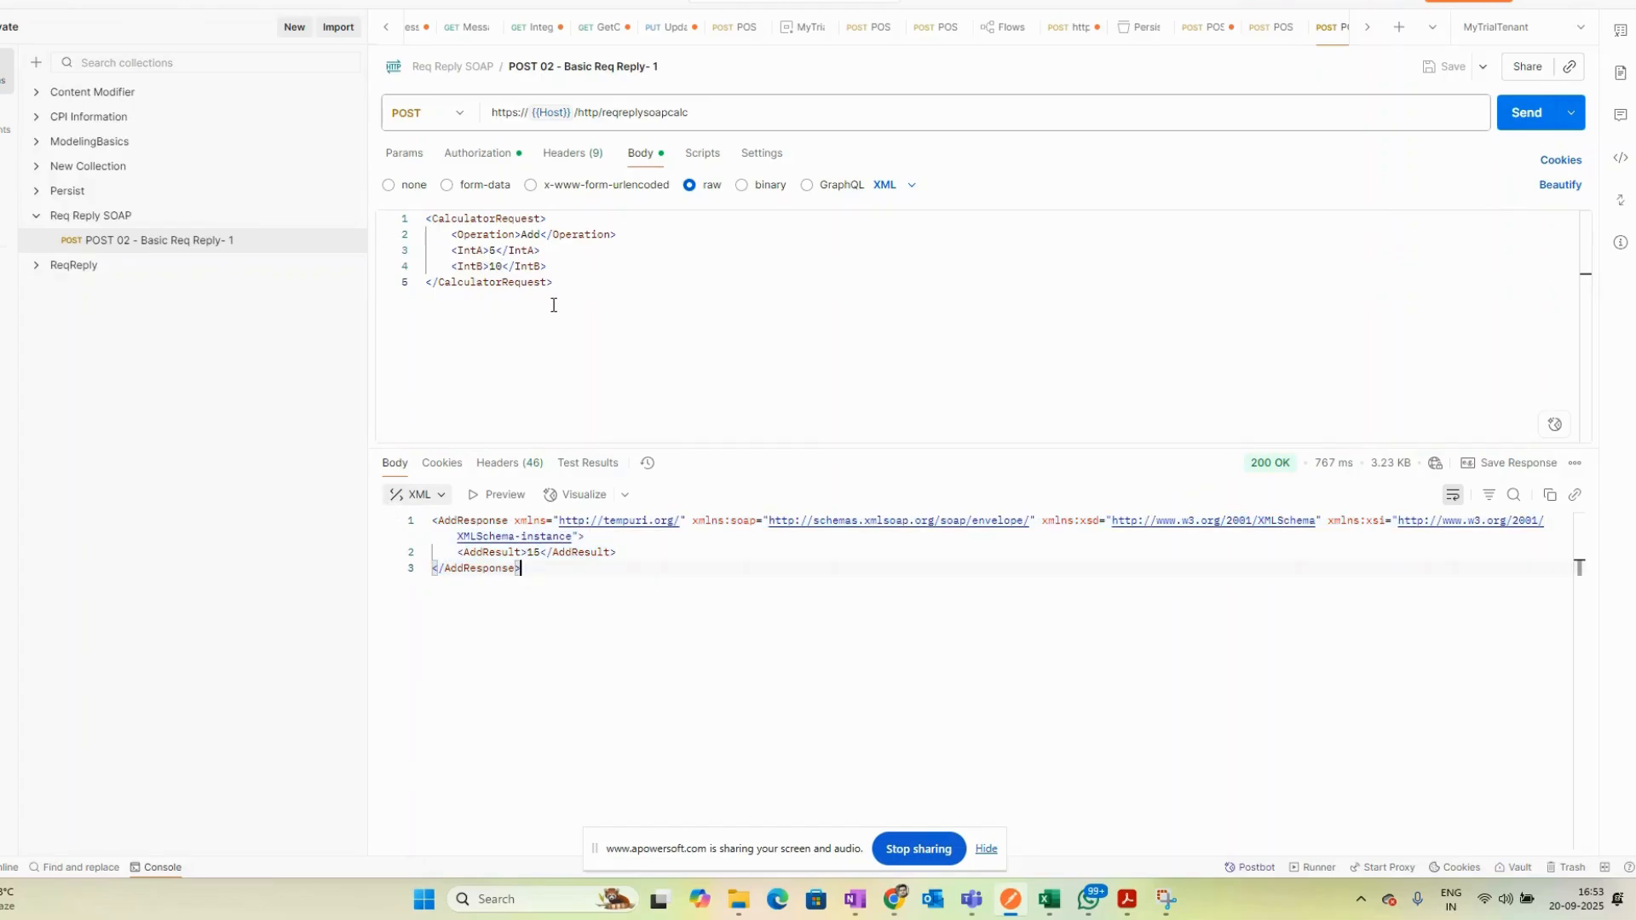
{"action": "key", "text": "alt+Tab"}
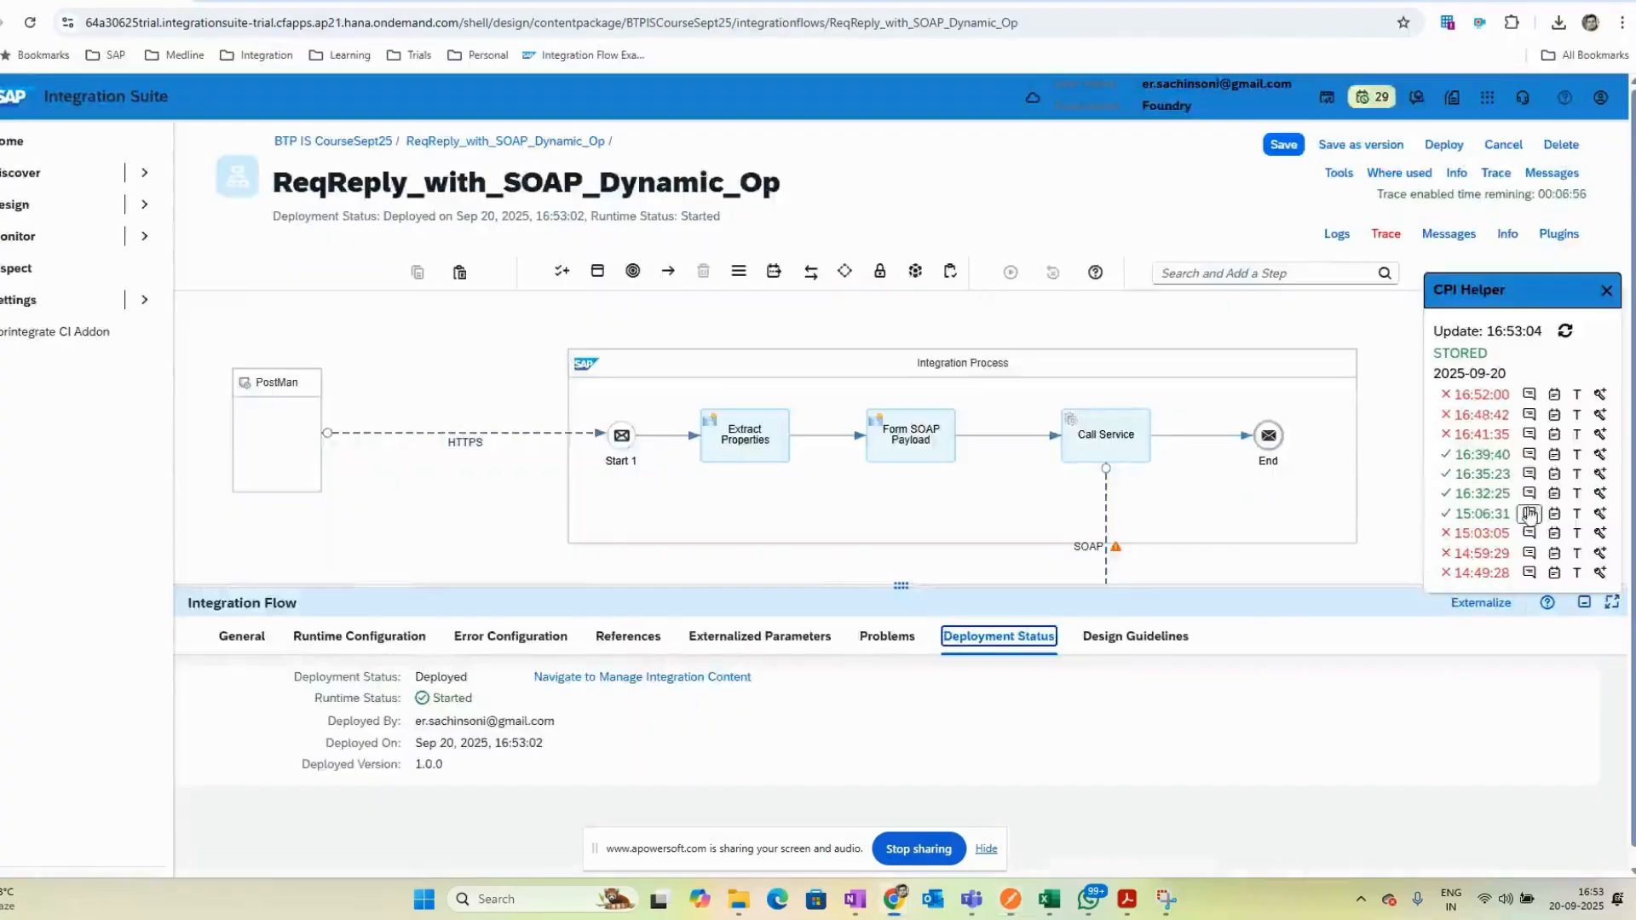
- Refresh the CPI Helper message list and inspect the newest message's properties and headers at the Call Service step
{"action": "left_click", "coordinate": [1600, 395]}
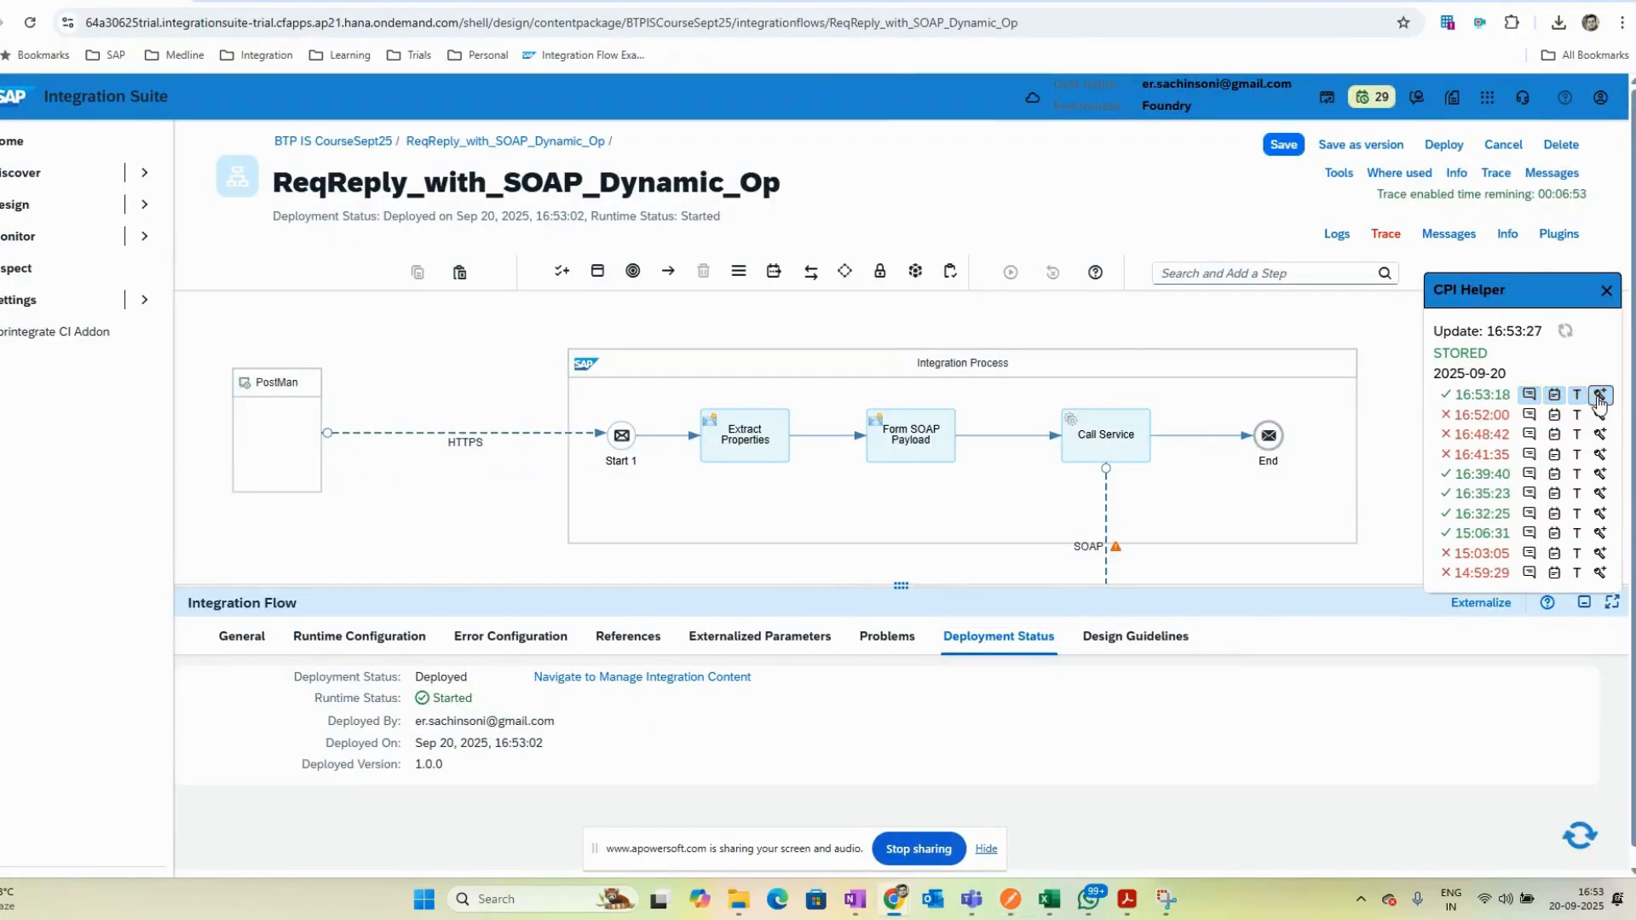
{"action": "left_click", "coordinate": [1099, 549]}
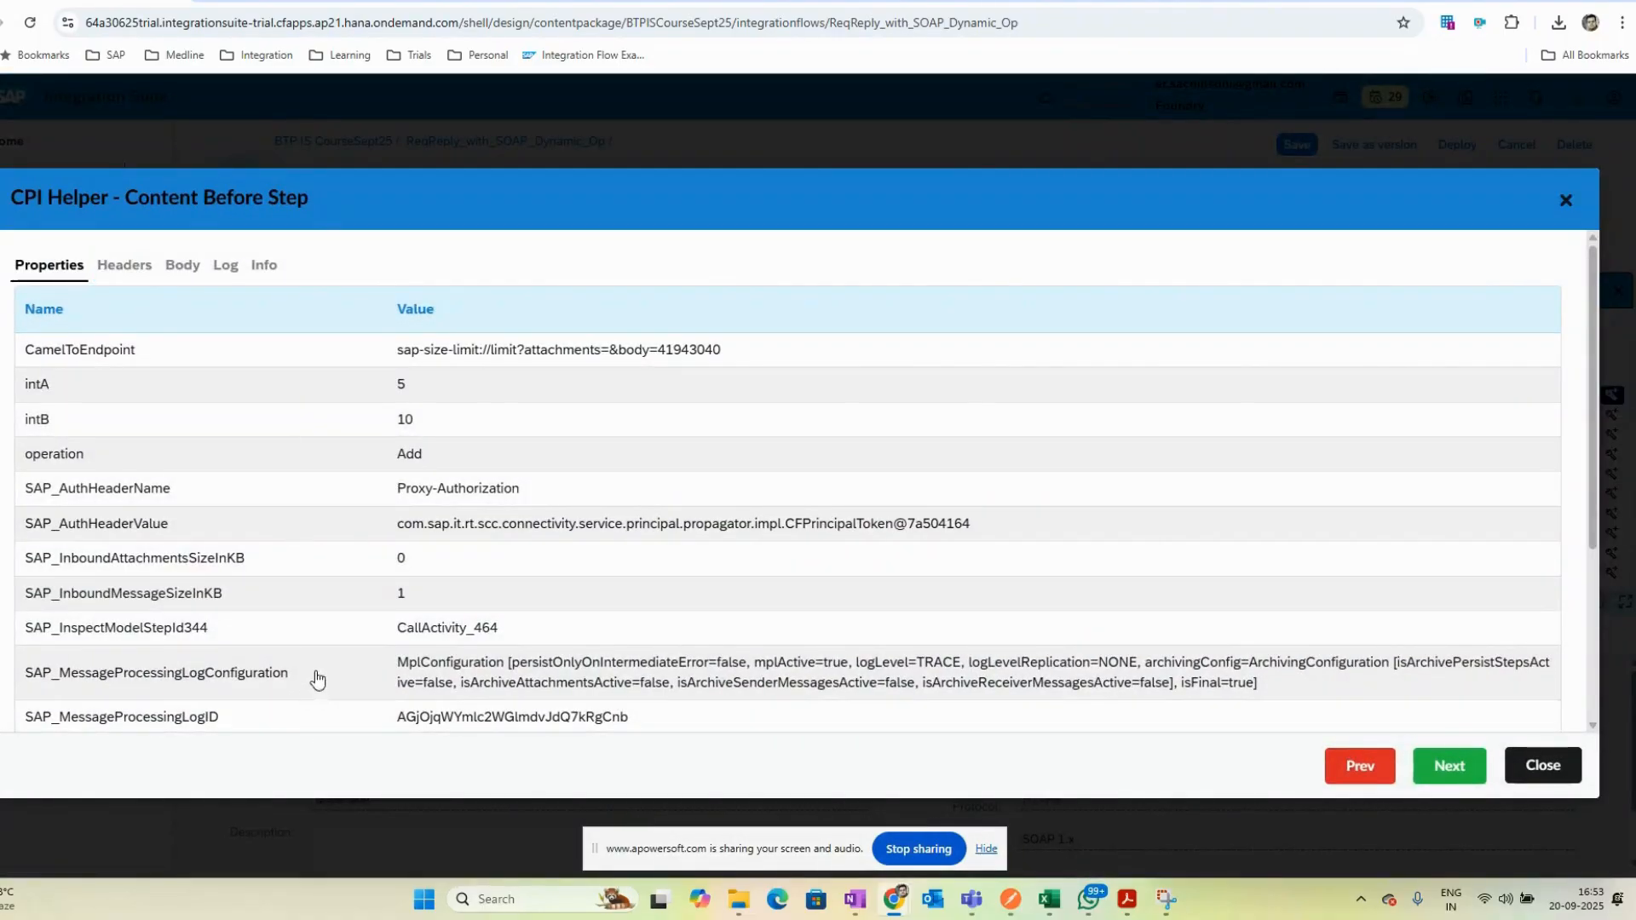
{"action": "scroll", "coordinate": [341, 631], "scroll_direction": "down", "scroll_amount": 3}
{"action": "scroll", "coordinate": [349, 658], "scroll_direction": "up", "scroll_amount": 5}
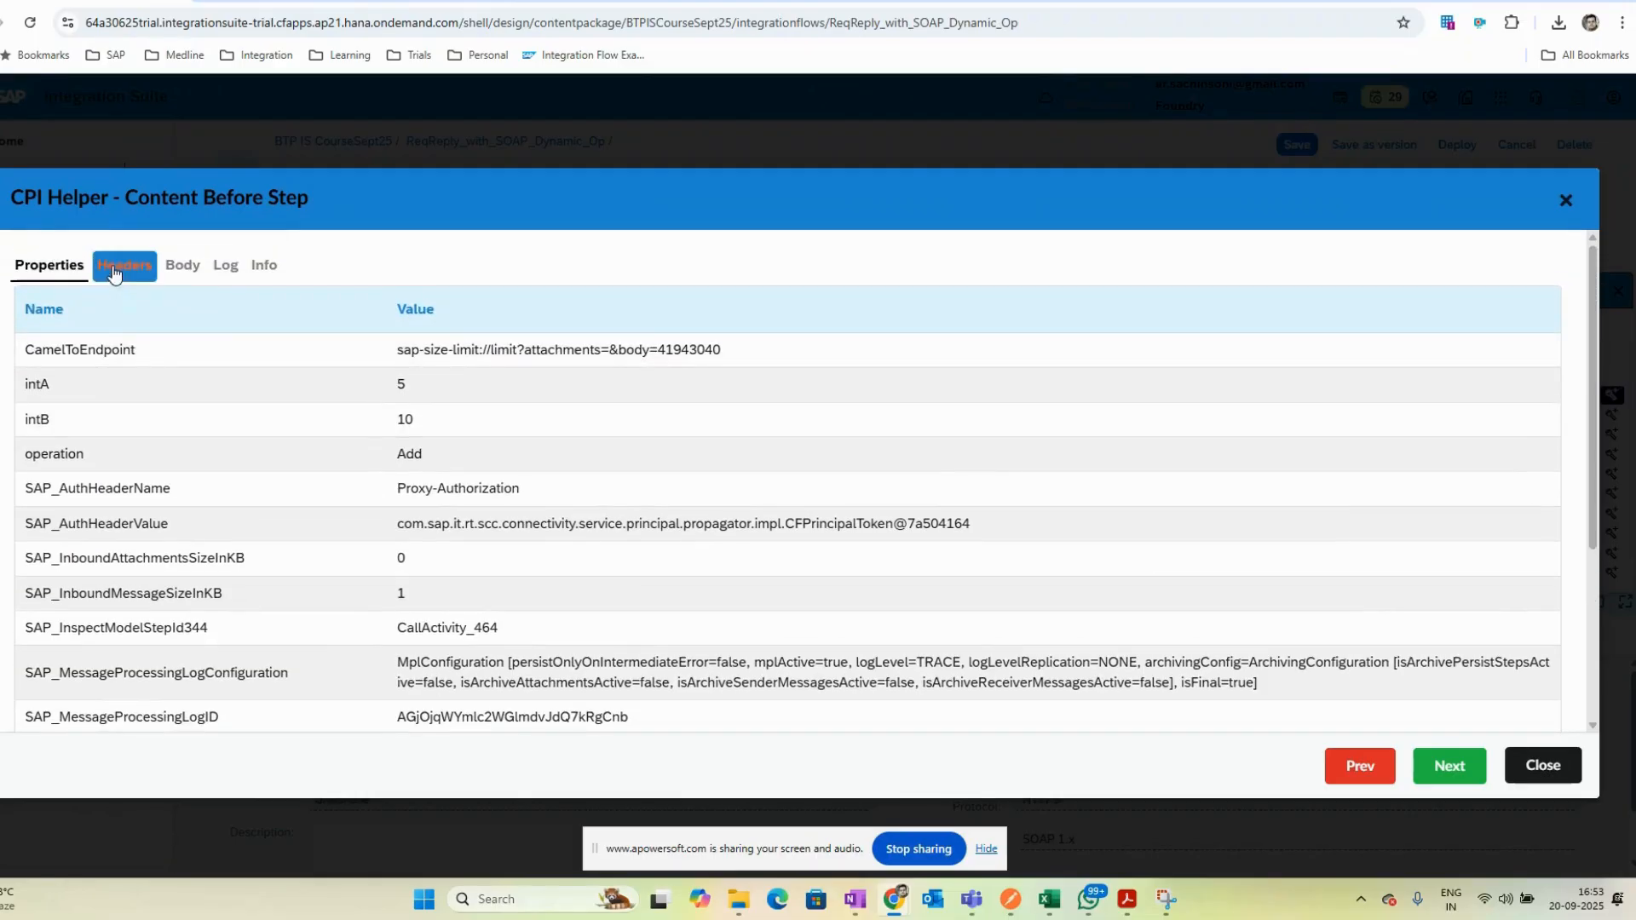
{"action": "left_click", "coordinate": [124, 265]}
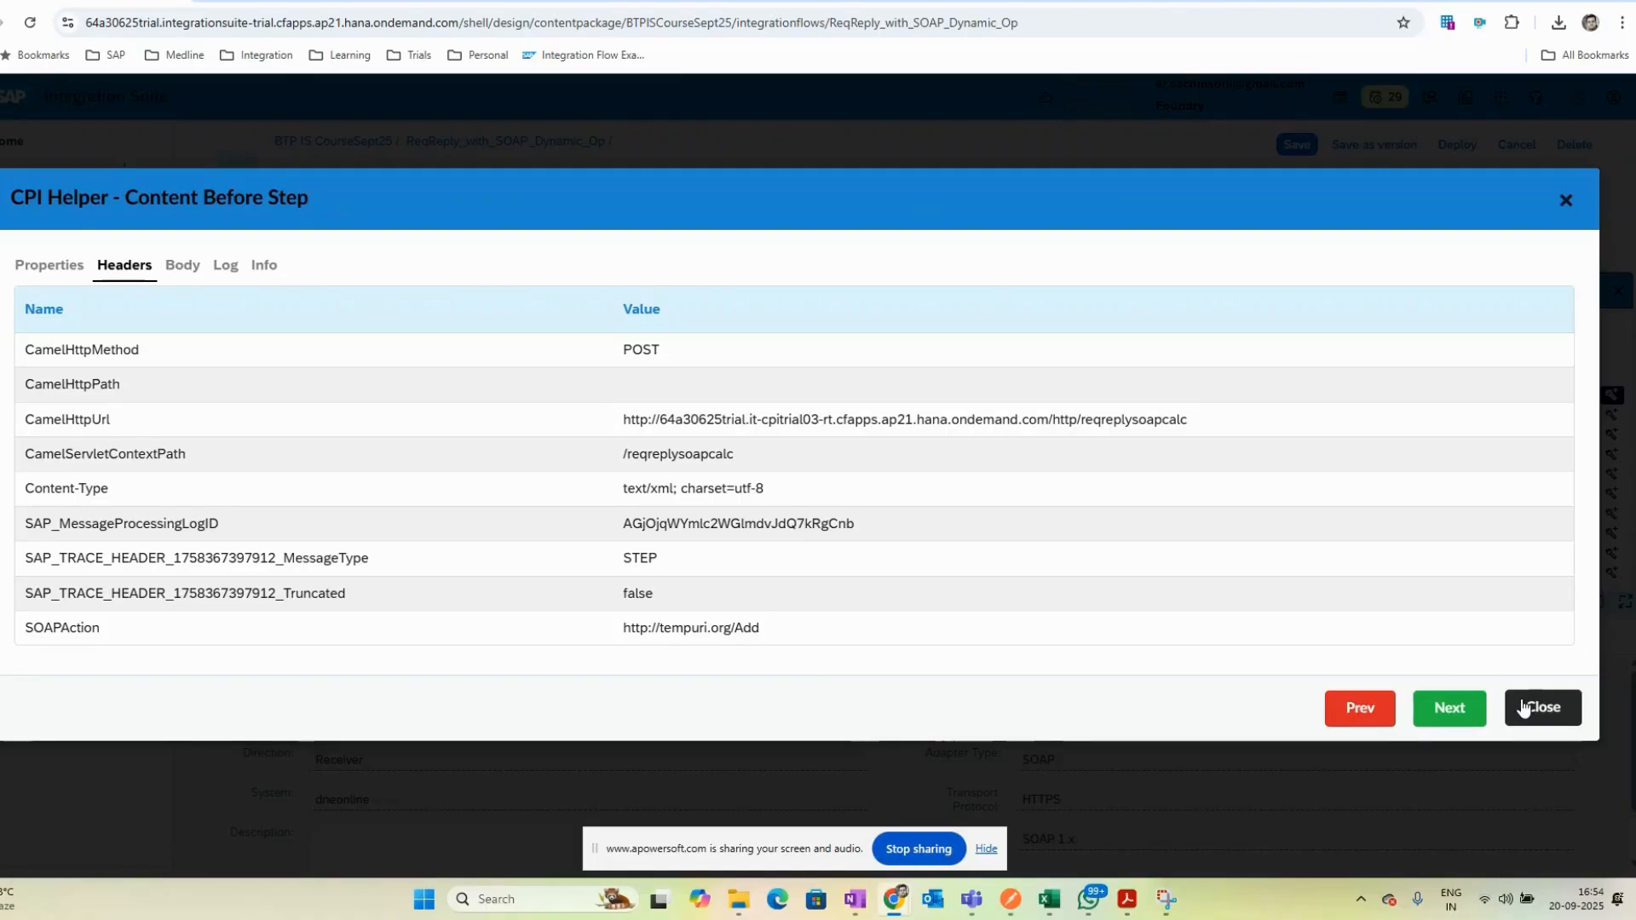
{"action": "left_click", "coordinate": [1523, 708]}
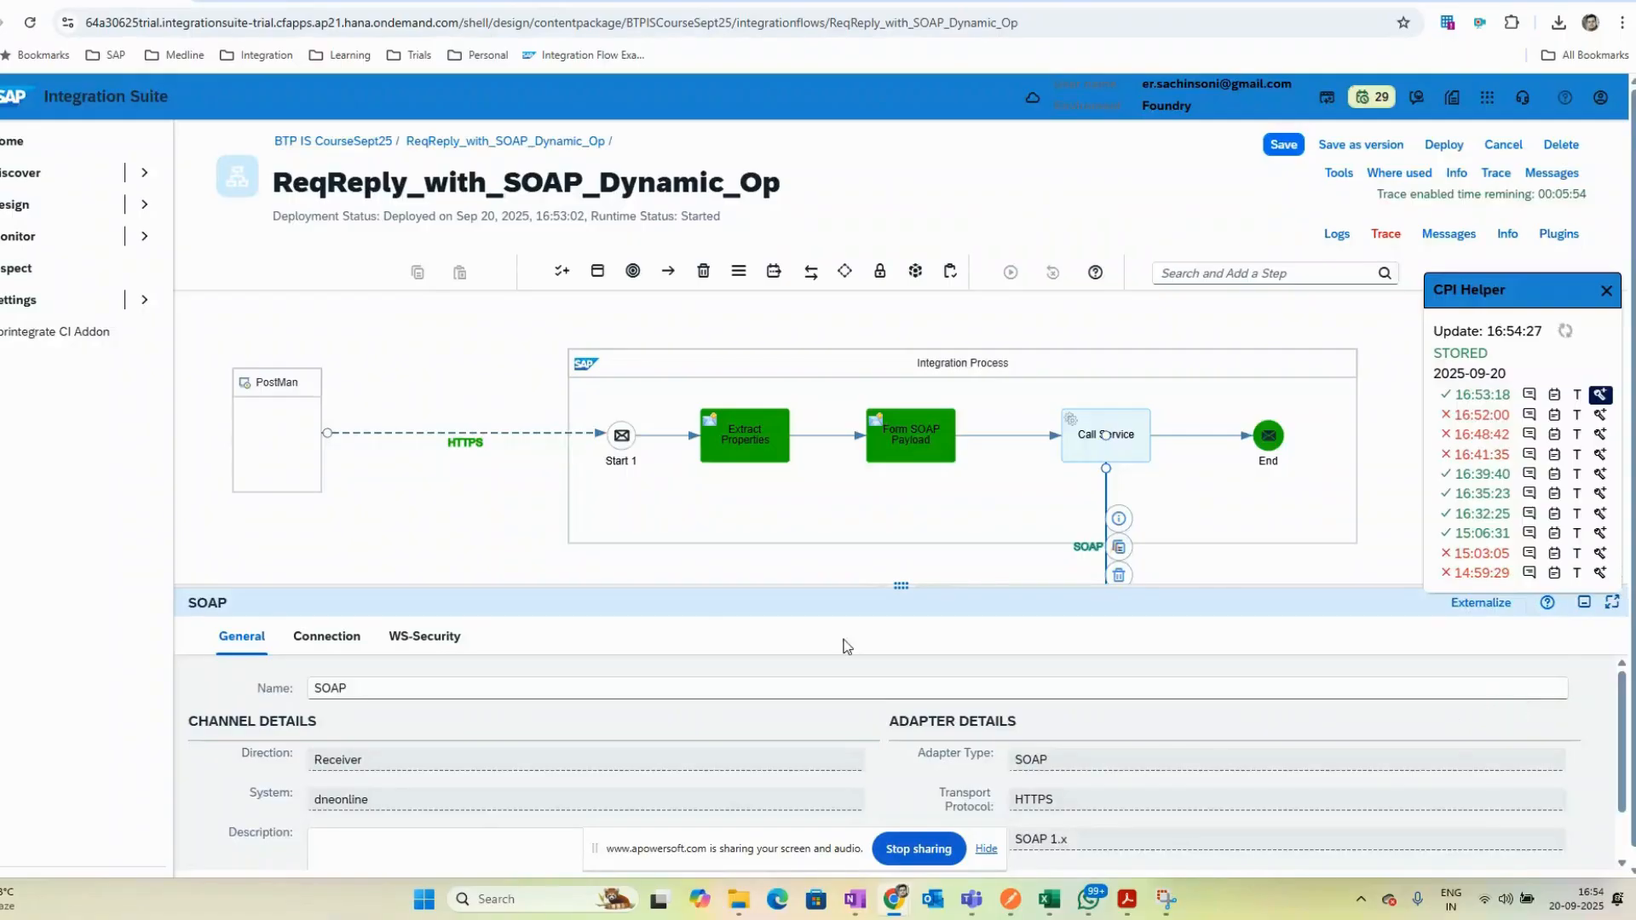
- Reopen the Call Service trace of the newest message and review its properties
{"action": "key", "text": "alt+Tab"}
{"action": "key", "text": "alt+Tab"}
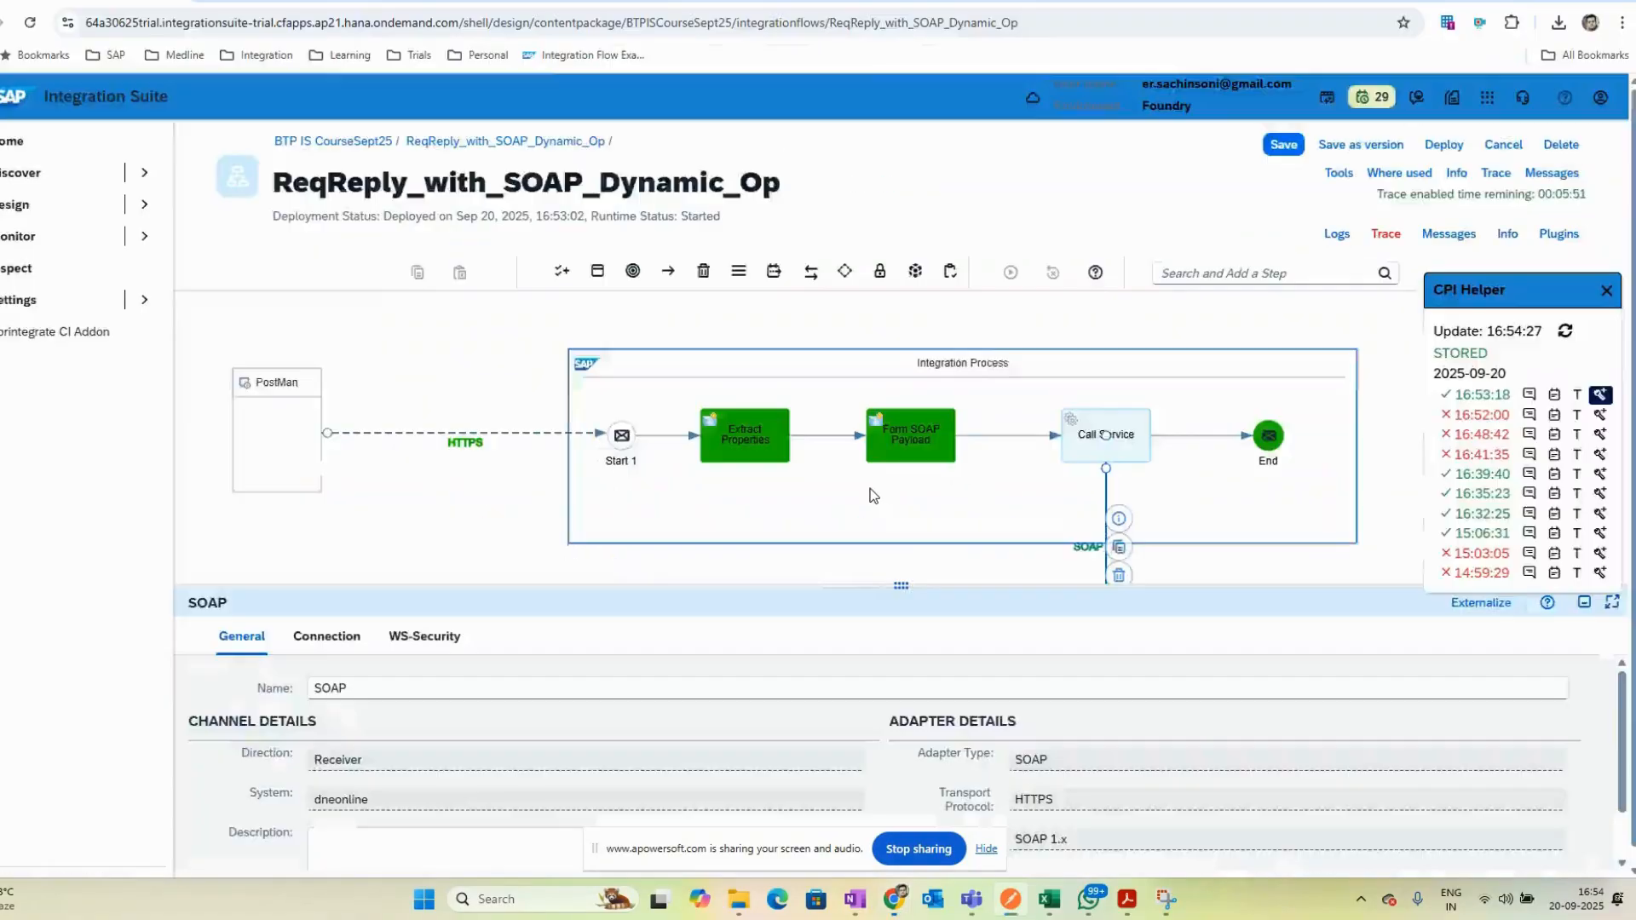
{"action": "left_click", "coordinate": [922, 448]}
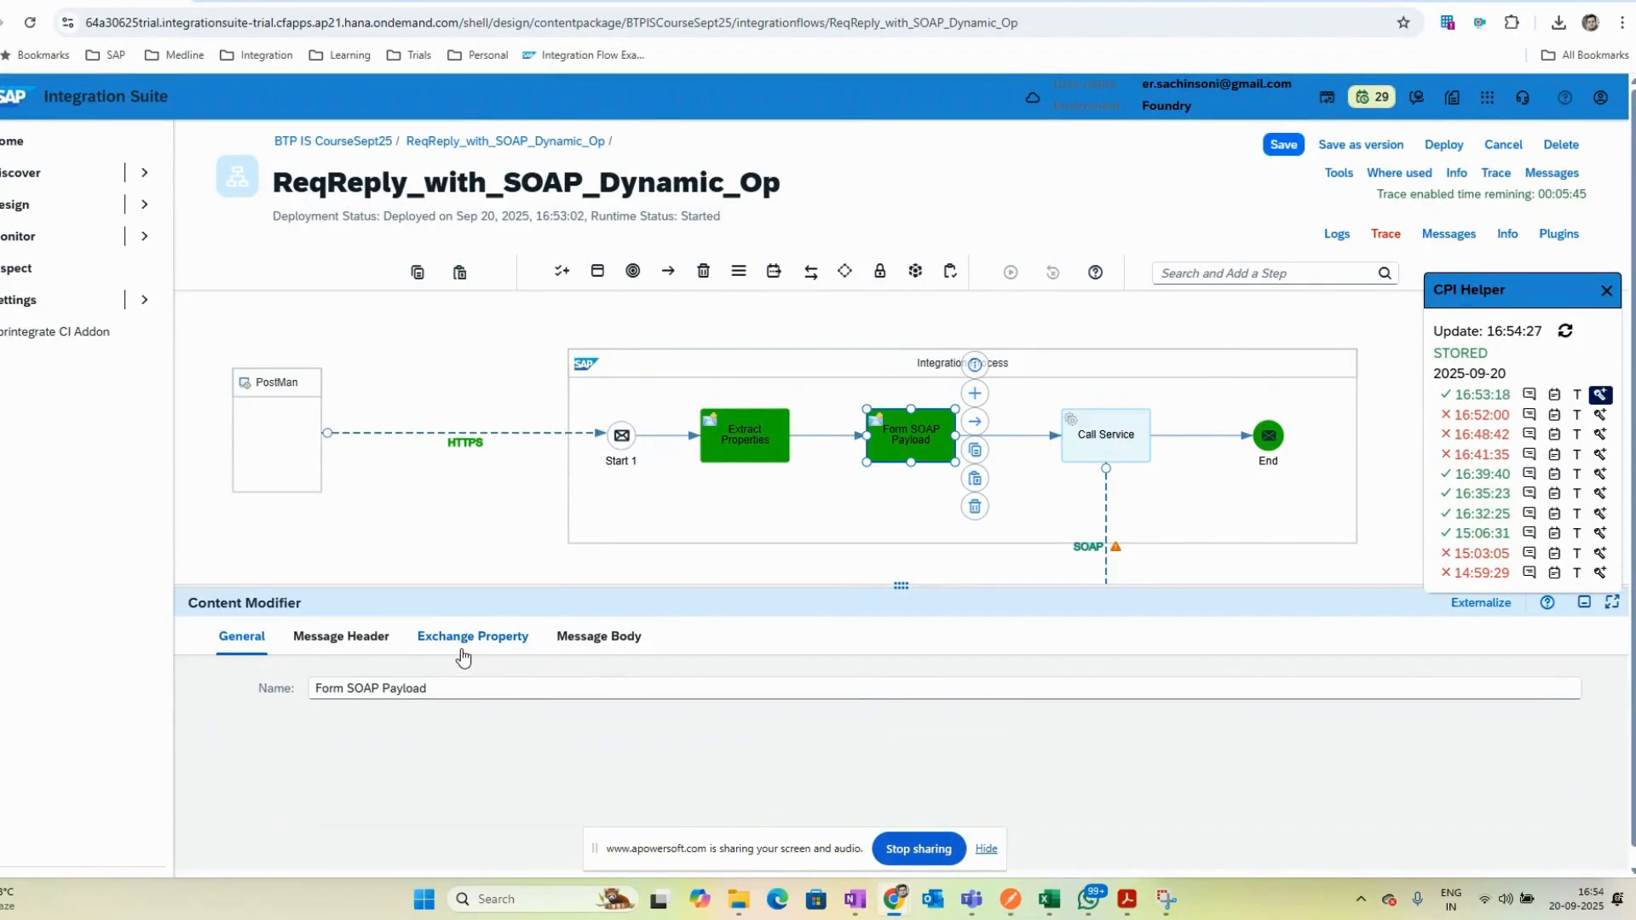
{"action": "key", "text": "alt+Tab"}
{"action": "key", "text": "alt+Tab"}
{"action": "left_click", "coordinate": [1095, 550]}
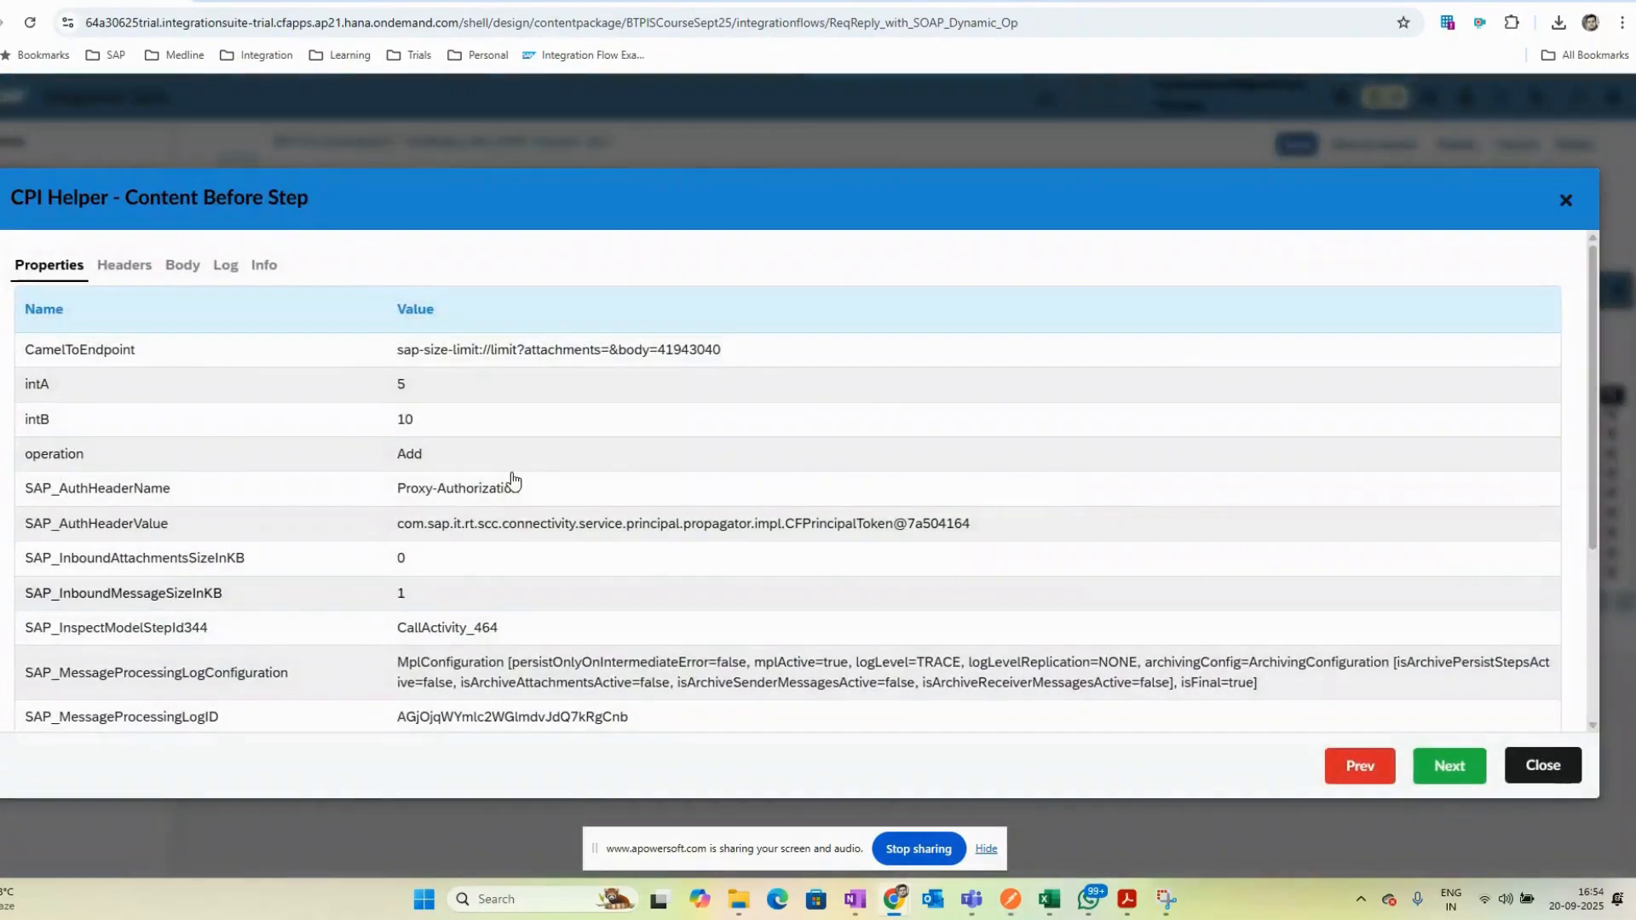
{"action": "scroll", "coordinate": [310, 518], "scroll_direction": "down", "scroll_amount": 3}
{"action": "scroll", "coordinate": [310, 518], "scroll_direction": "up", "scroll_amount": 3}
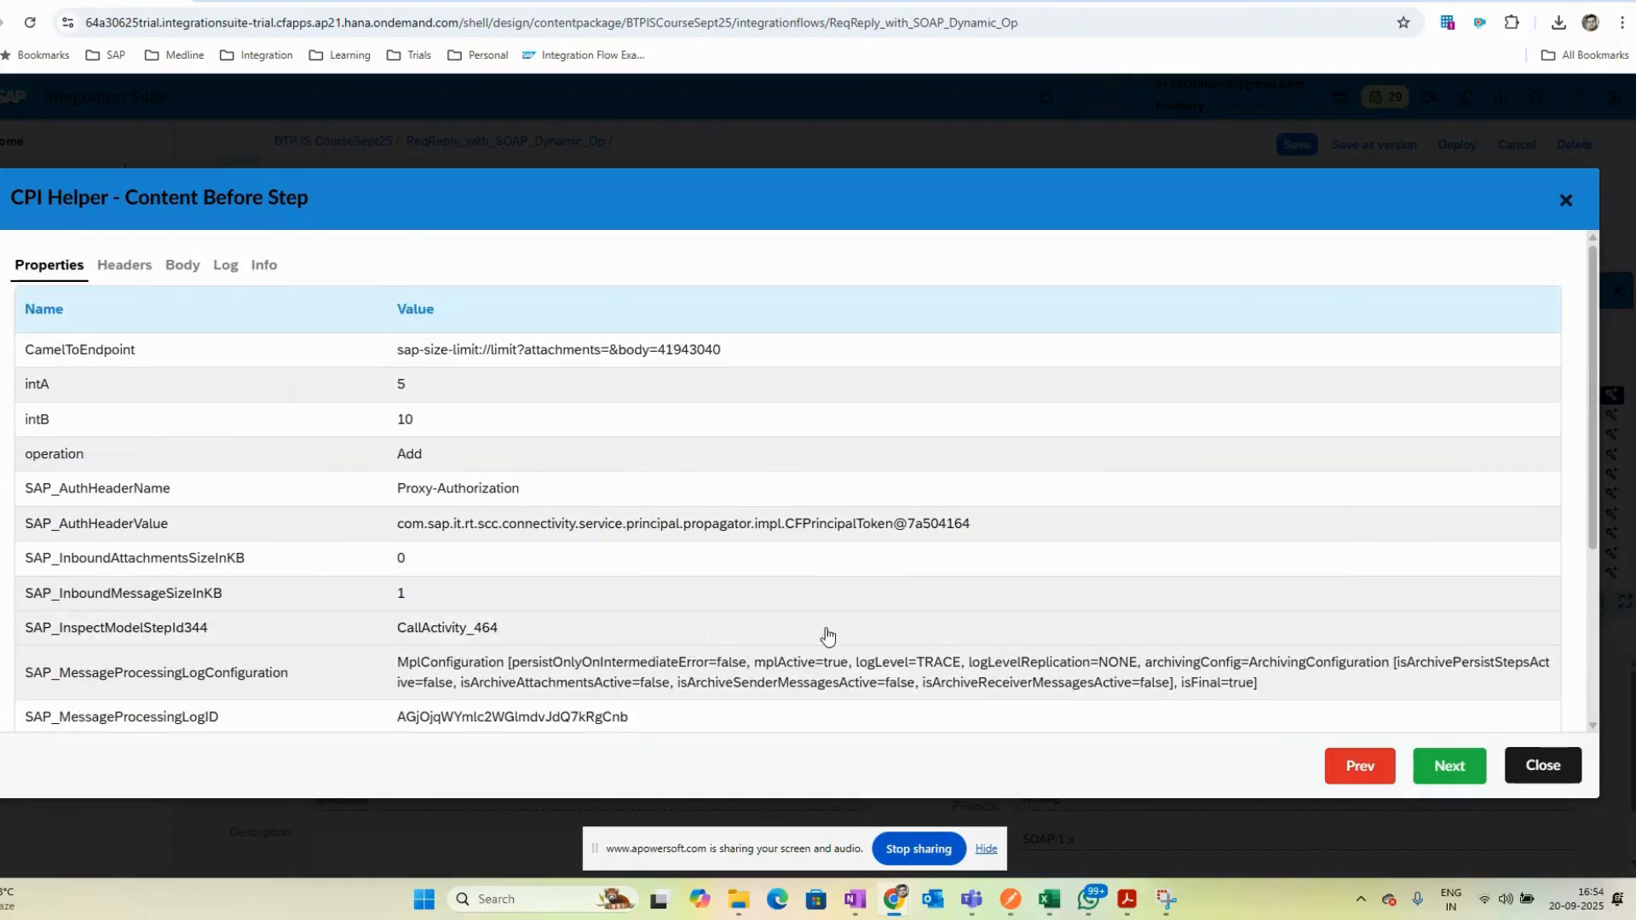
{"action": "left_click", "coordinate": [1540, 765]}
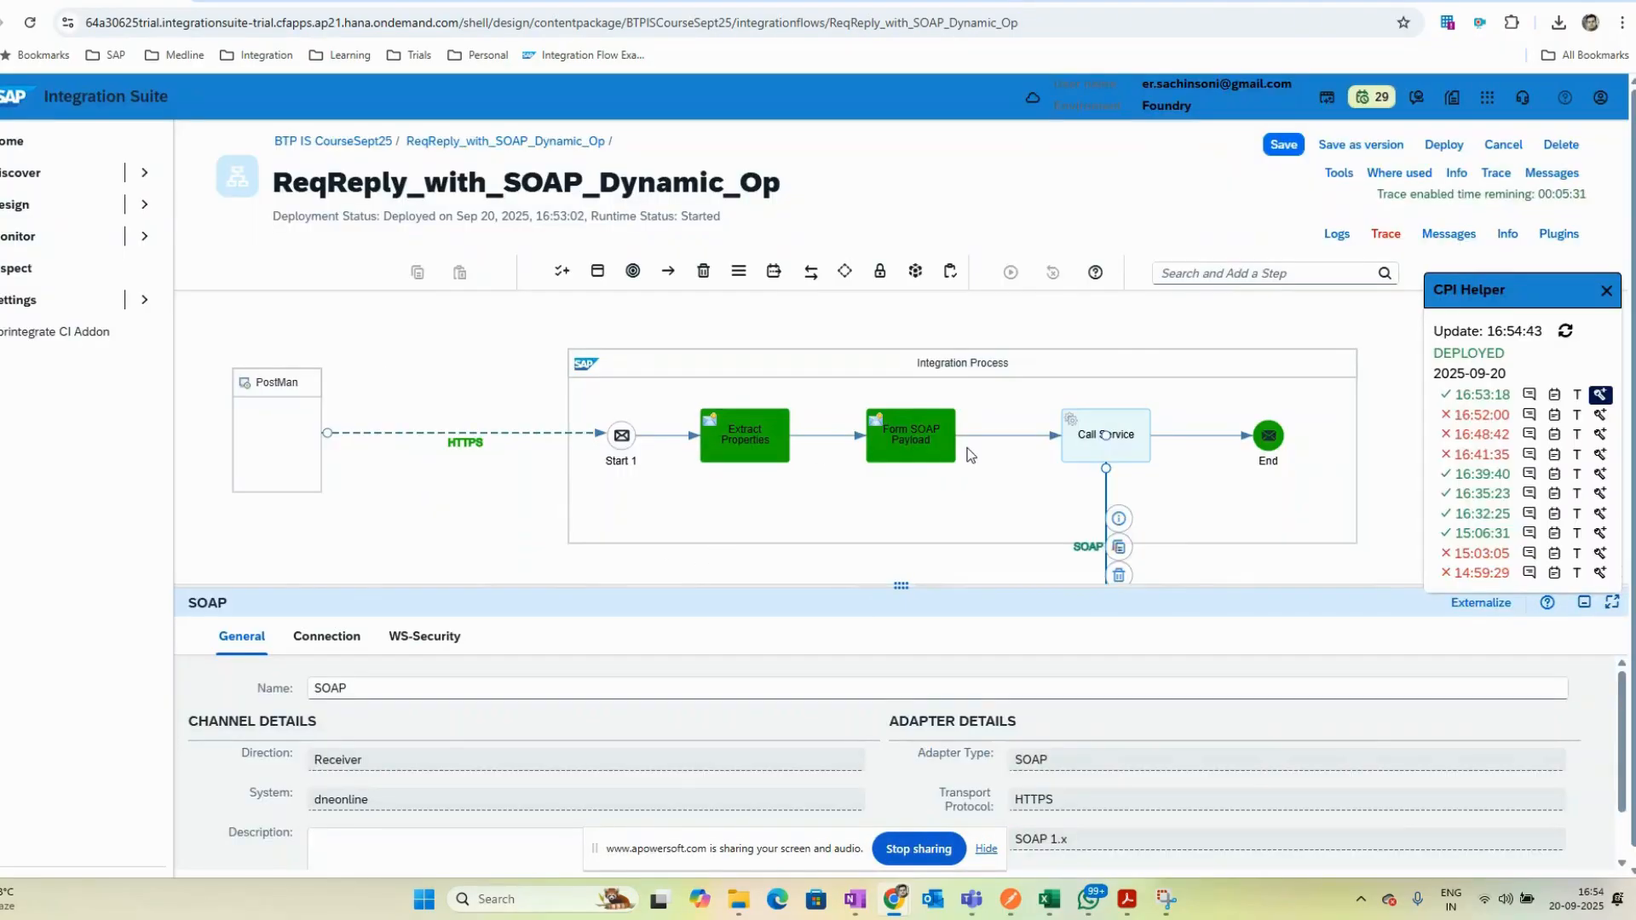
- Compare the Form SOAP Payload message body expression with the CalculatorRequest body in Postman
{"action": "left_click", "coordinate": [1599, 396]}
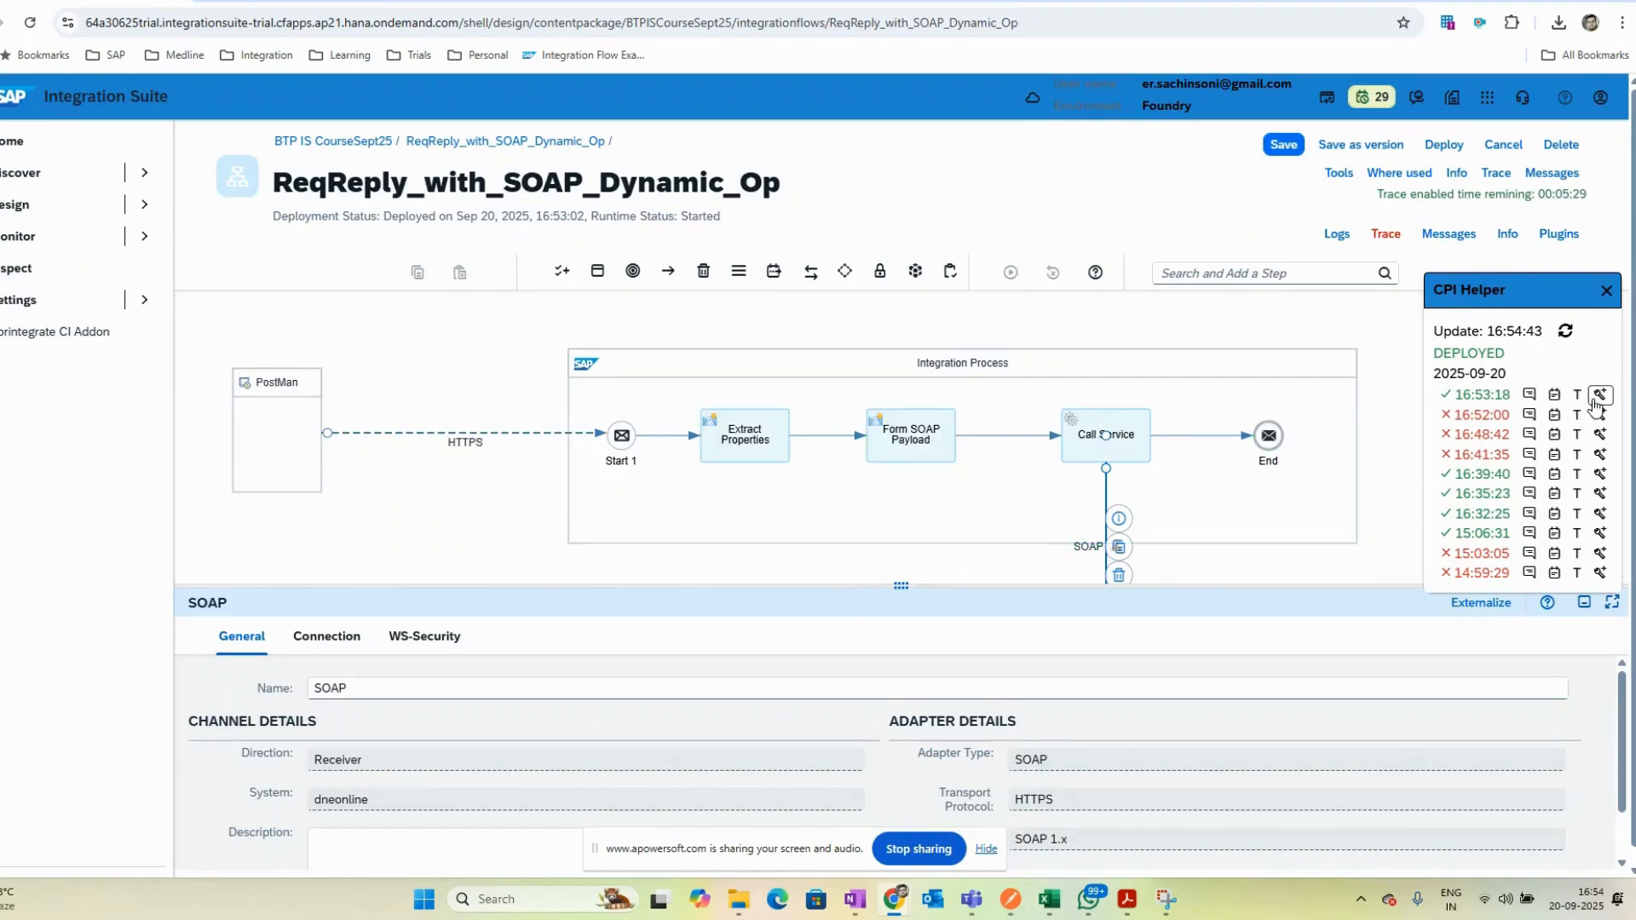
{"action": "left_click", "coordinate": [910, 436]}
{"action": "left_click", "coordinate": [599, 637]}
{"action": "key", "text": "alt+Tab"}
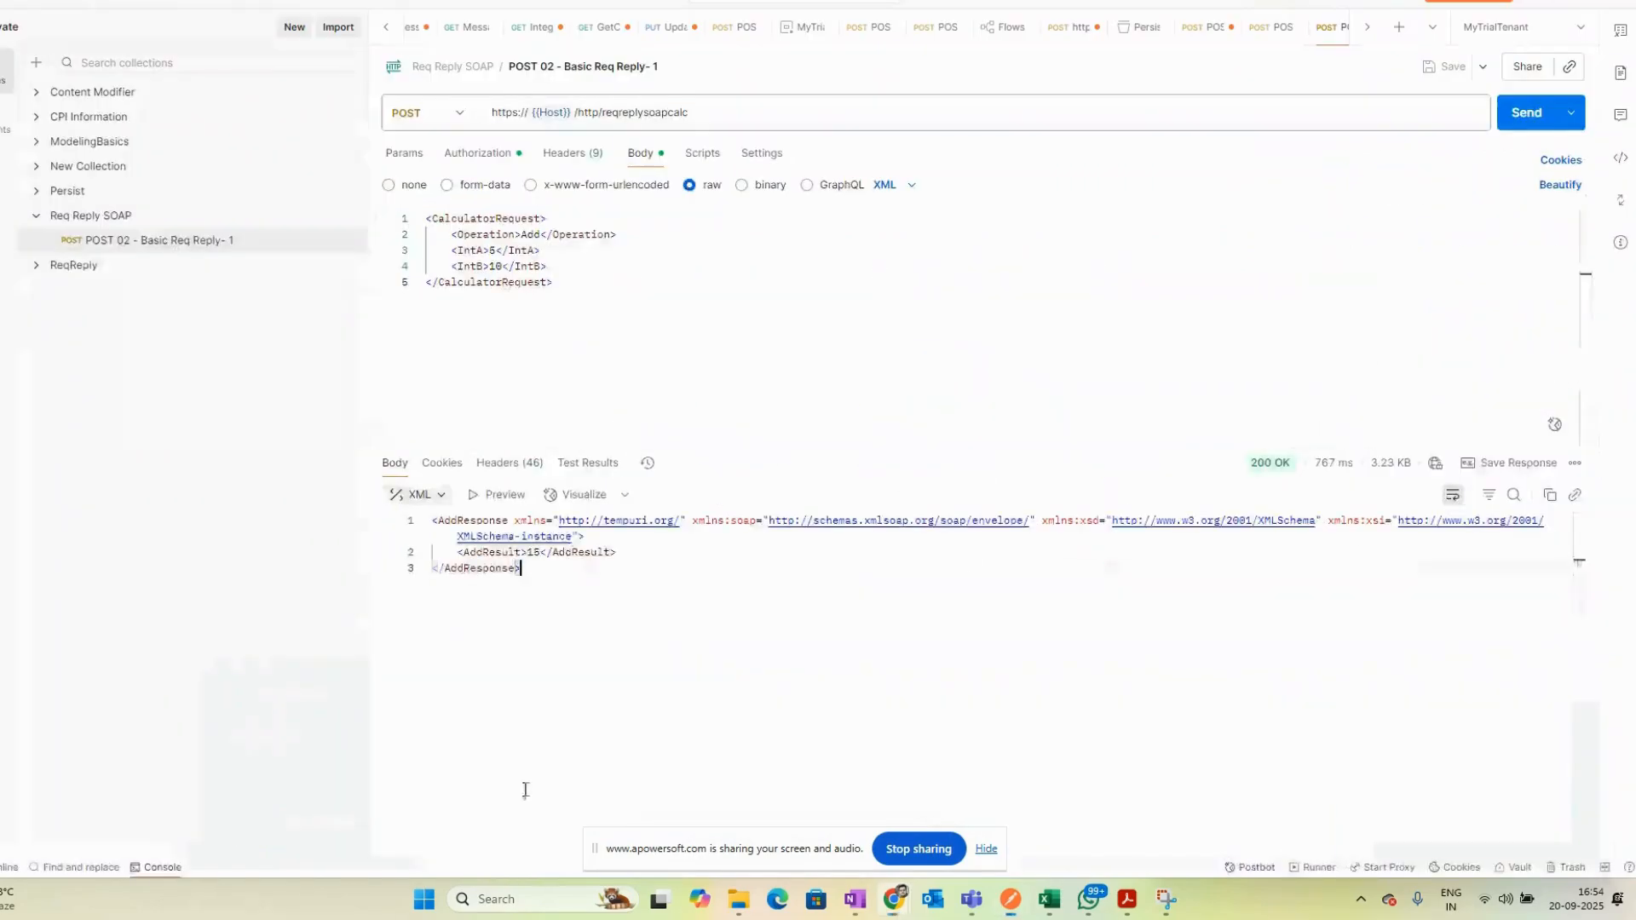
{"action": "left_click_drag", "start_coordinate": [554, 284], "coordinate": [255, 208]}
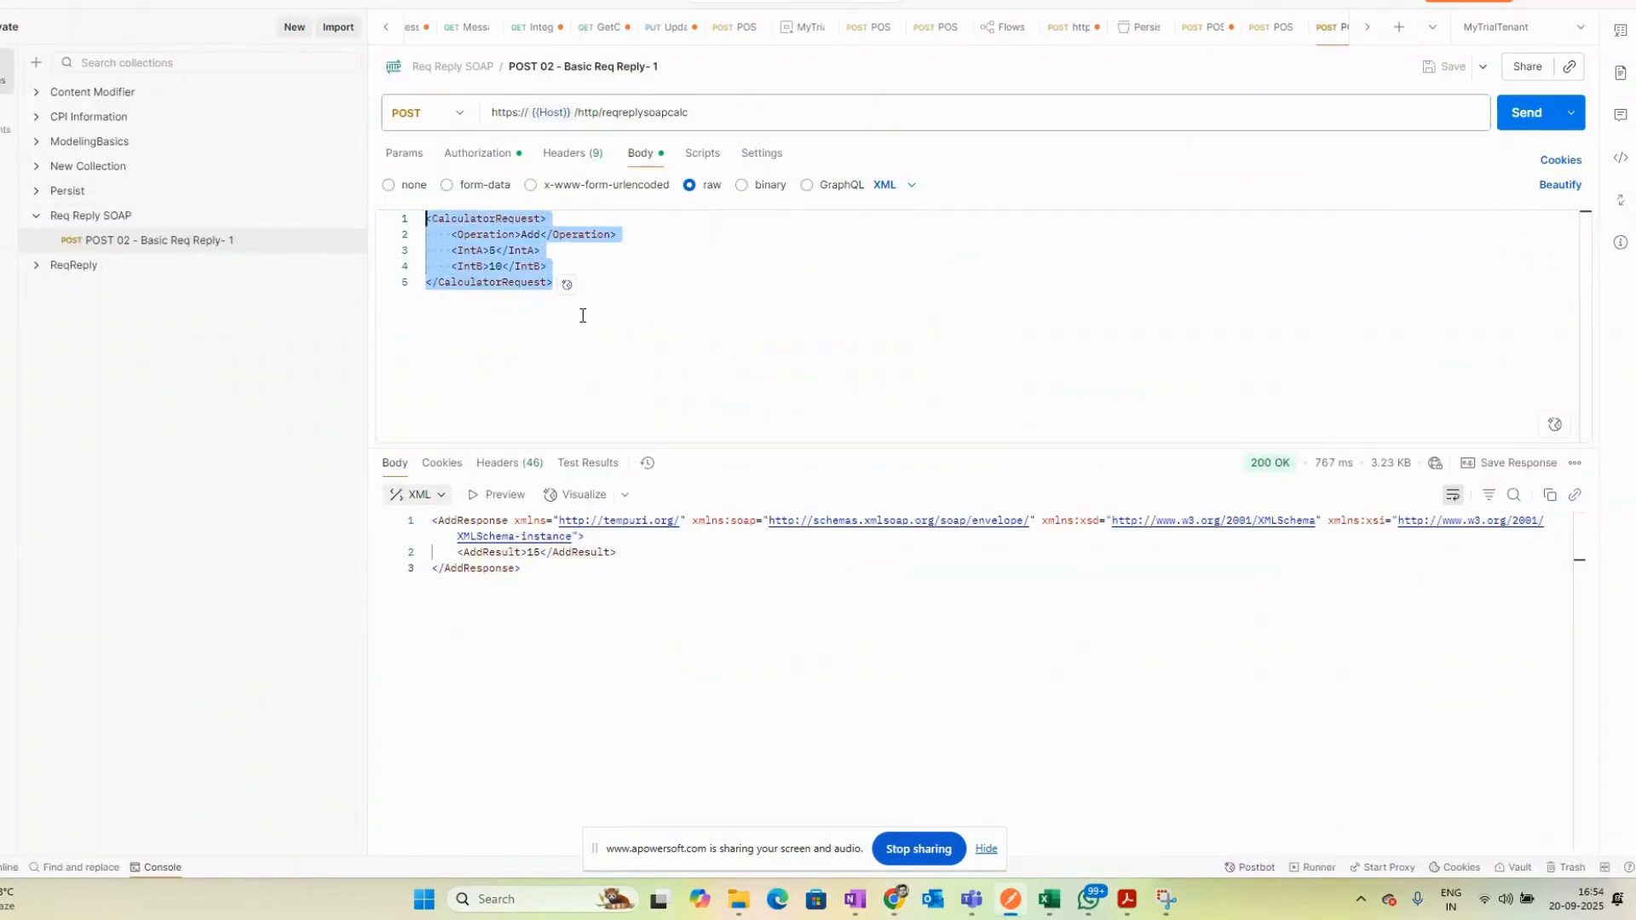
{"action": "key", "text": "alt+Tab"}
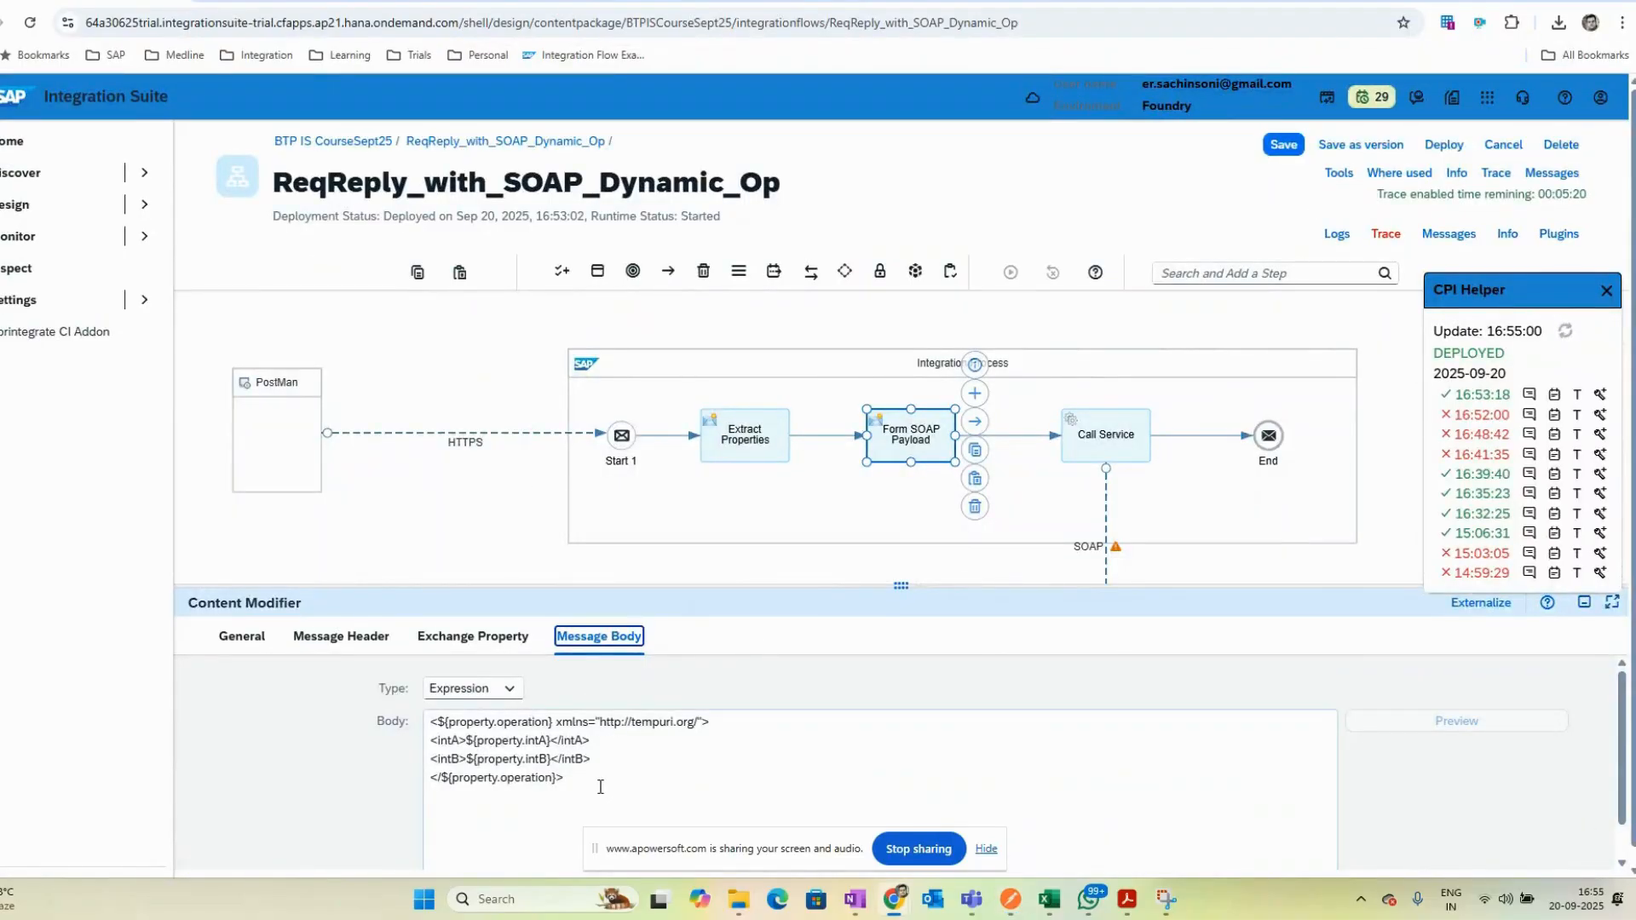
{"action": "key", "text": "alt+Tab"}
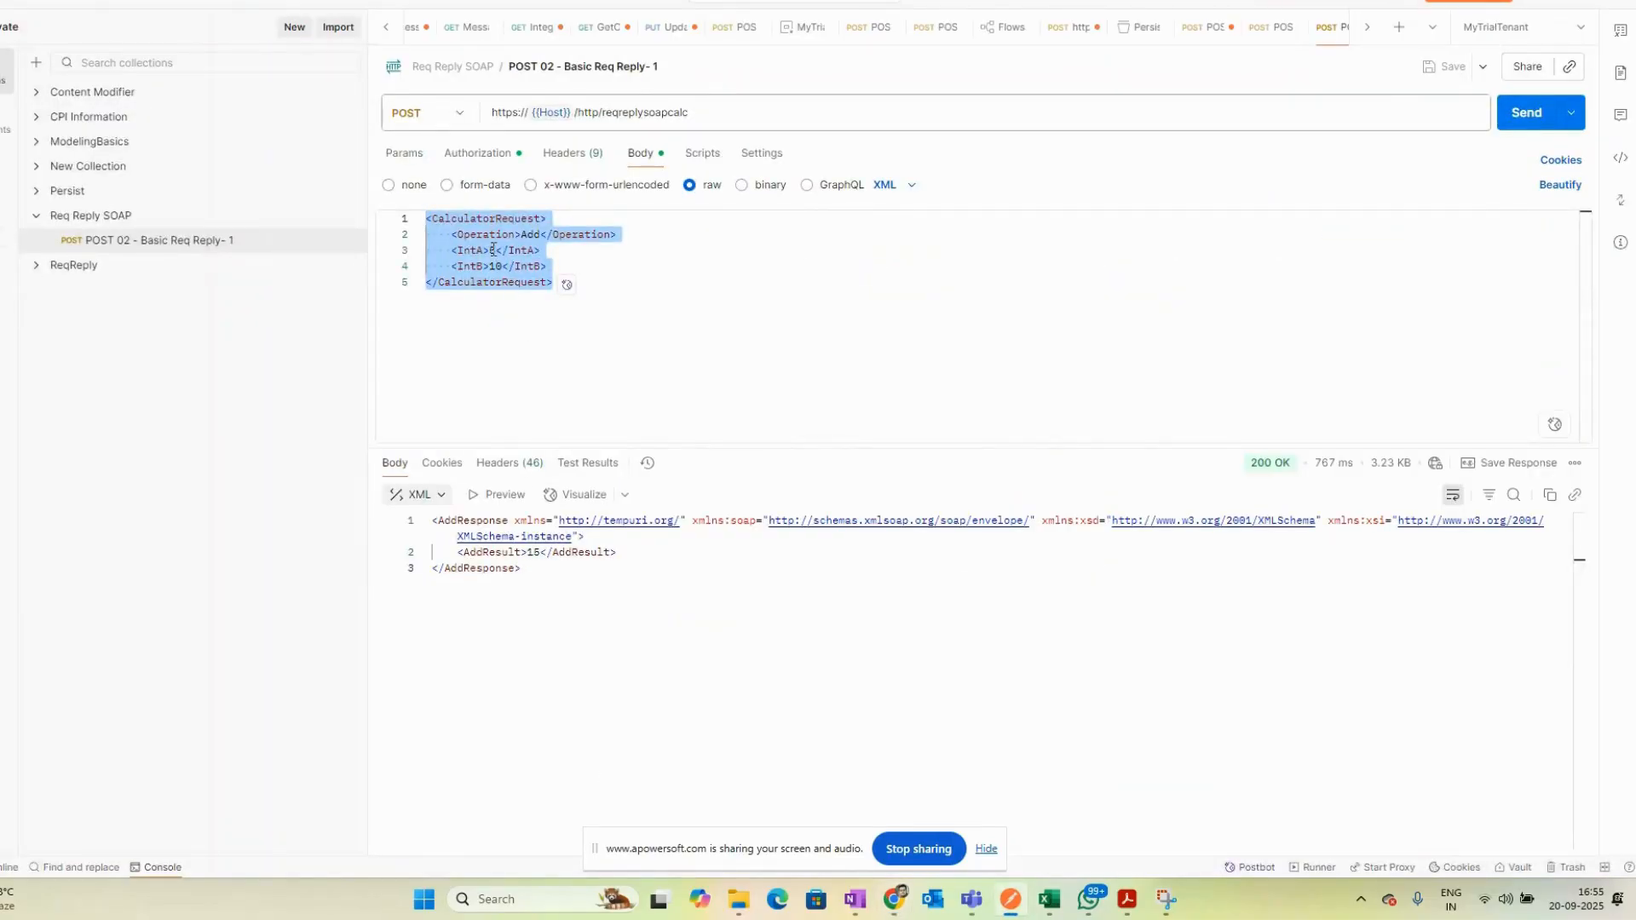
{"action": "left_click", "coordinate": [660, 303]}
{"action": "key", "text": "alt+Tab"}
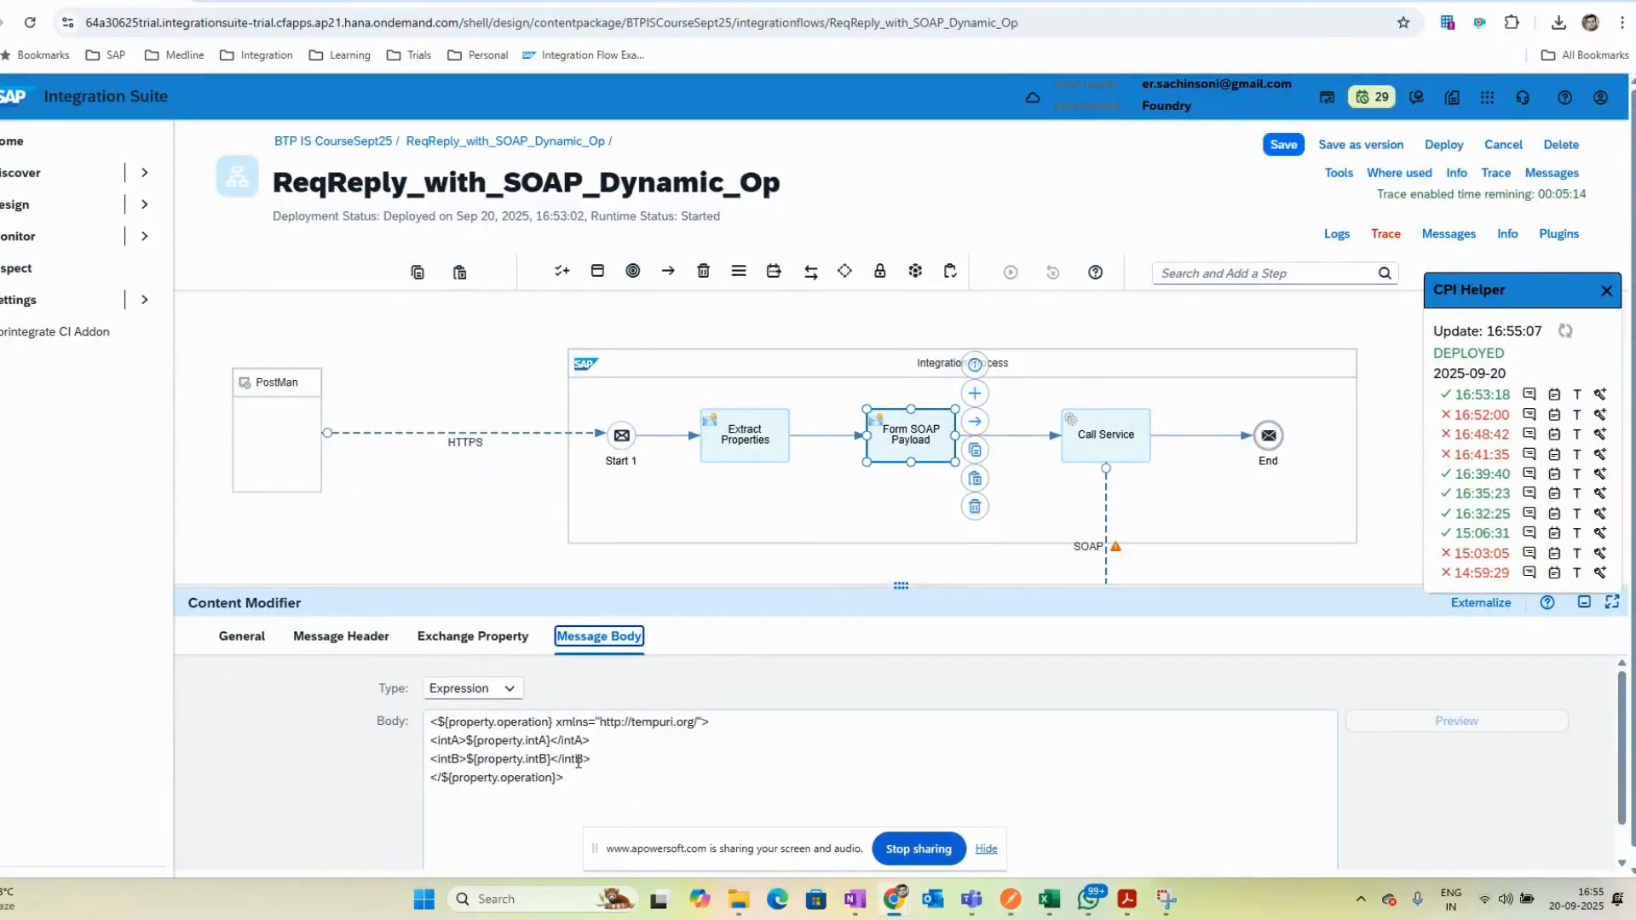
{"action": "key", "text": "ctrl+a"}
{"action": "left_click", "coordinate": [476, 747]}
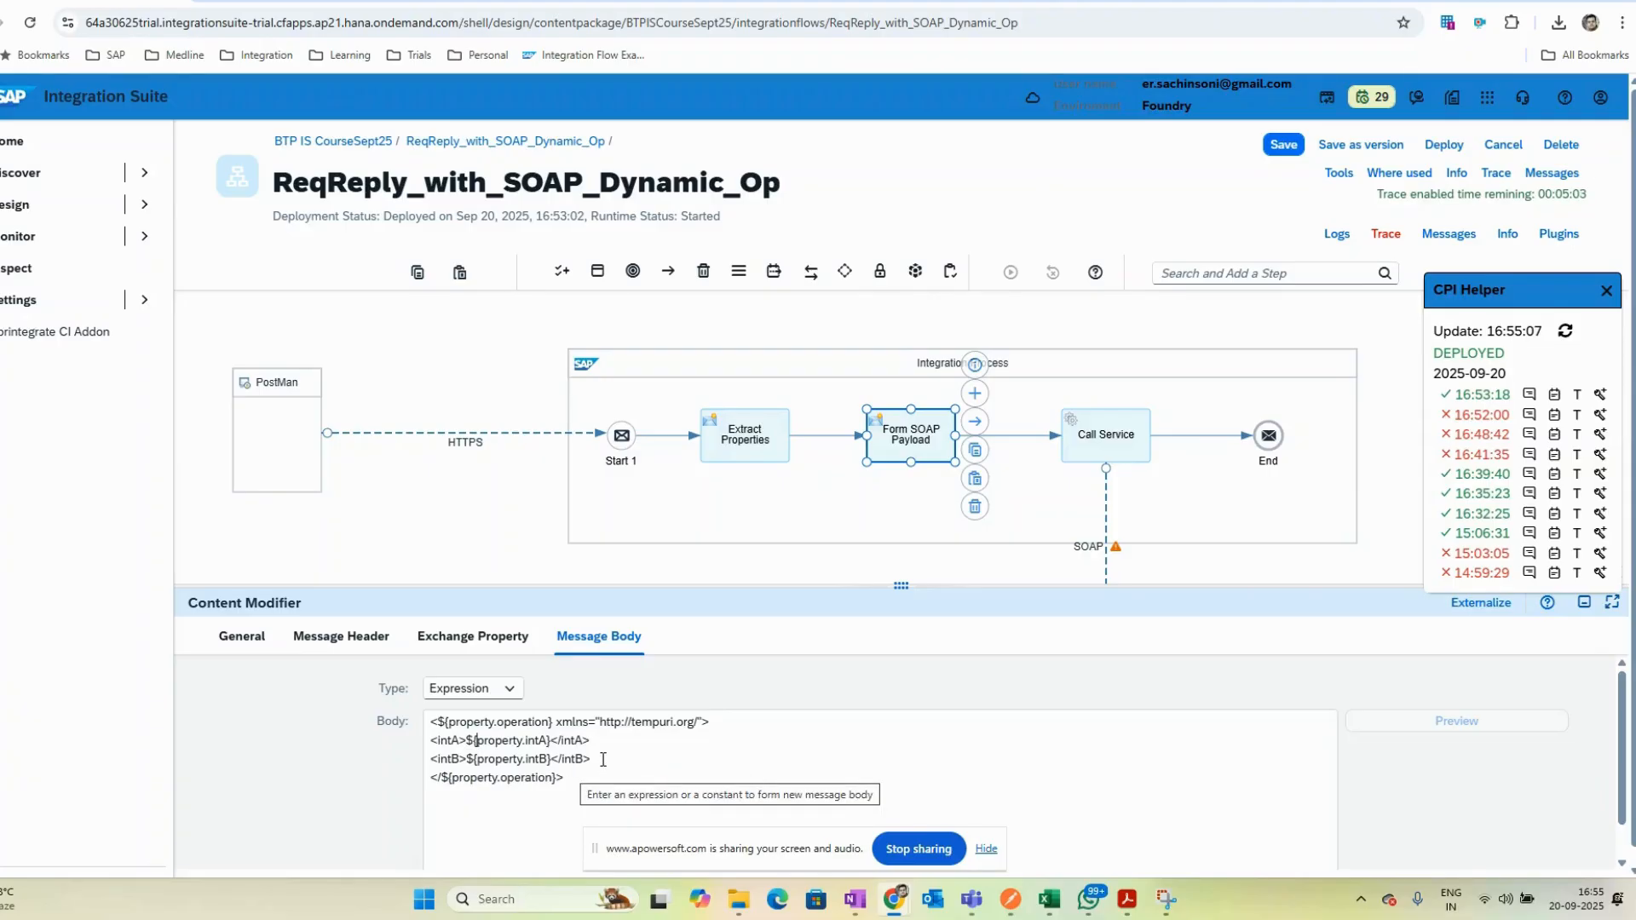
{"action": "key", "text": "alt+Tab"}
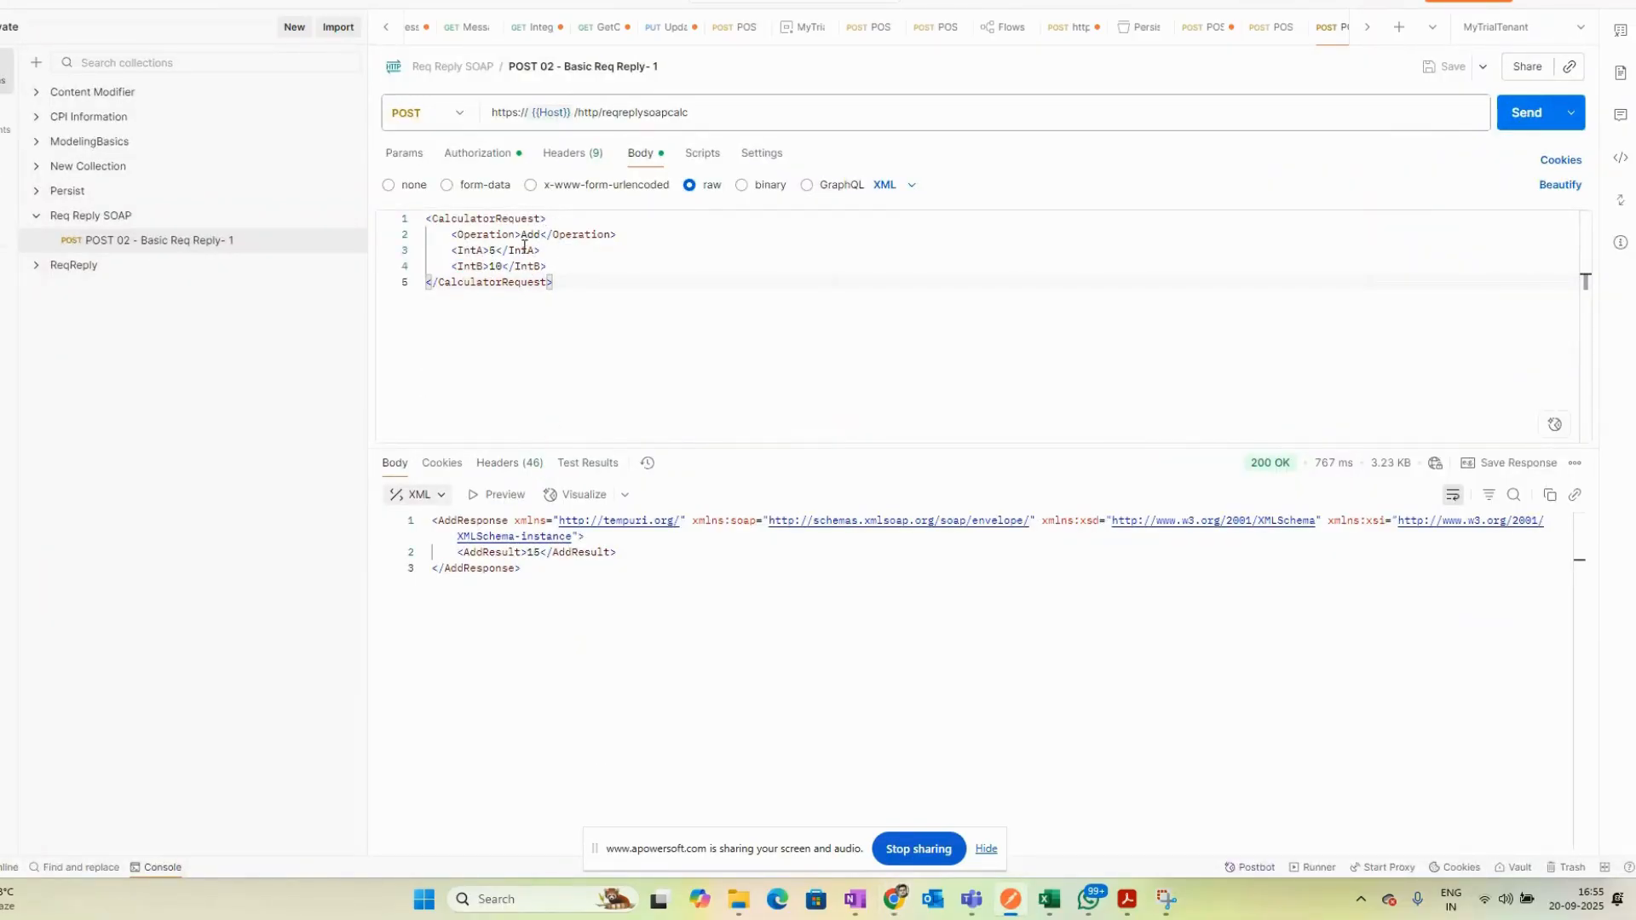
{"action": "key", "text": "alt+Tab"}
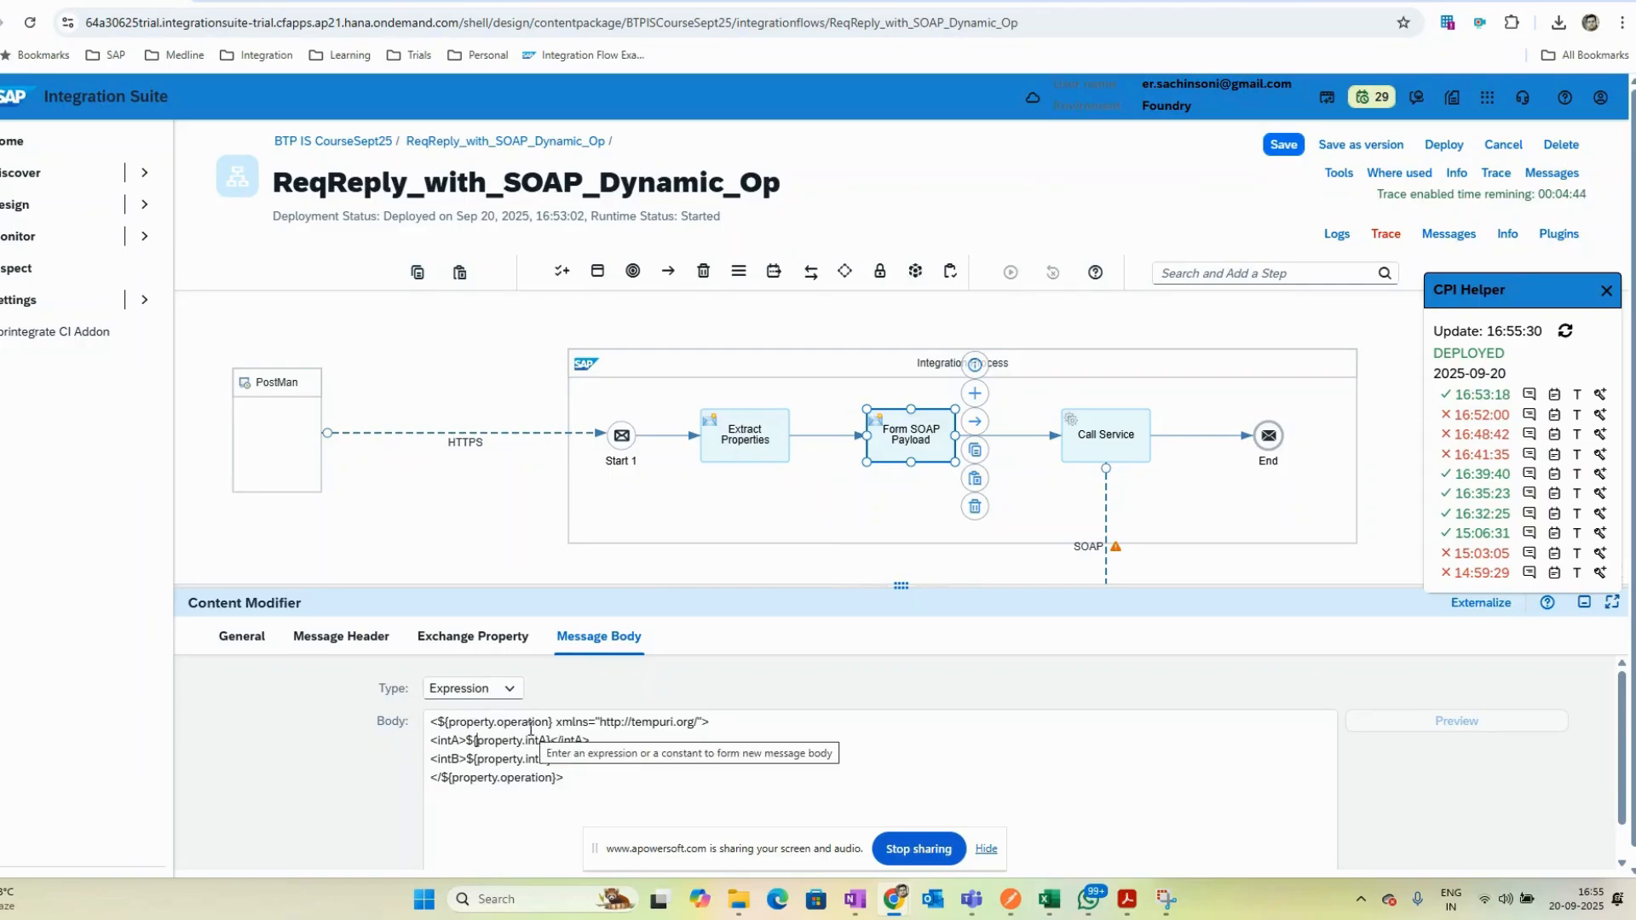
{"action": "key", "text": "alt+Tab"}
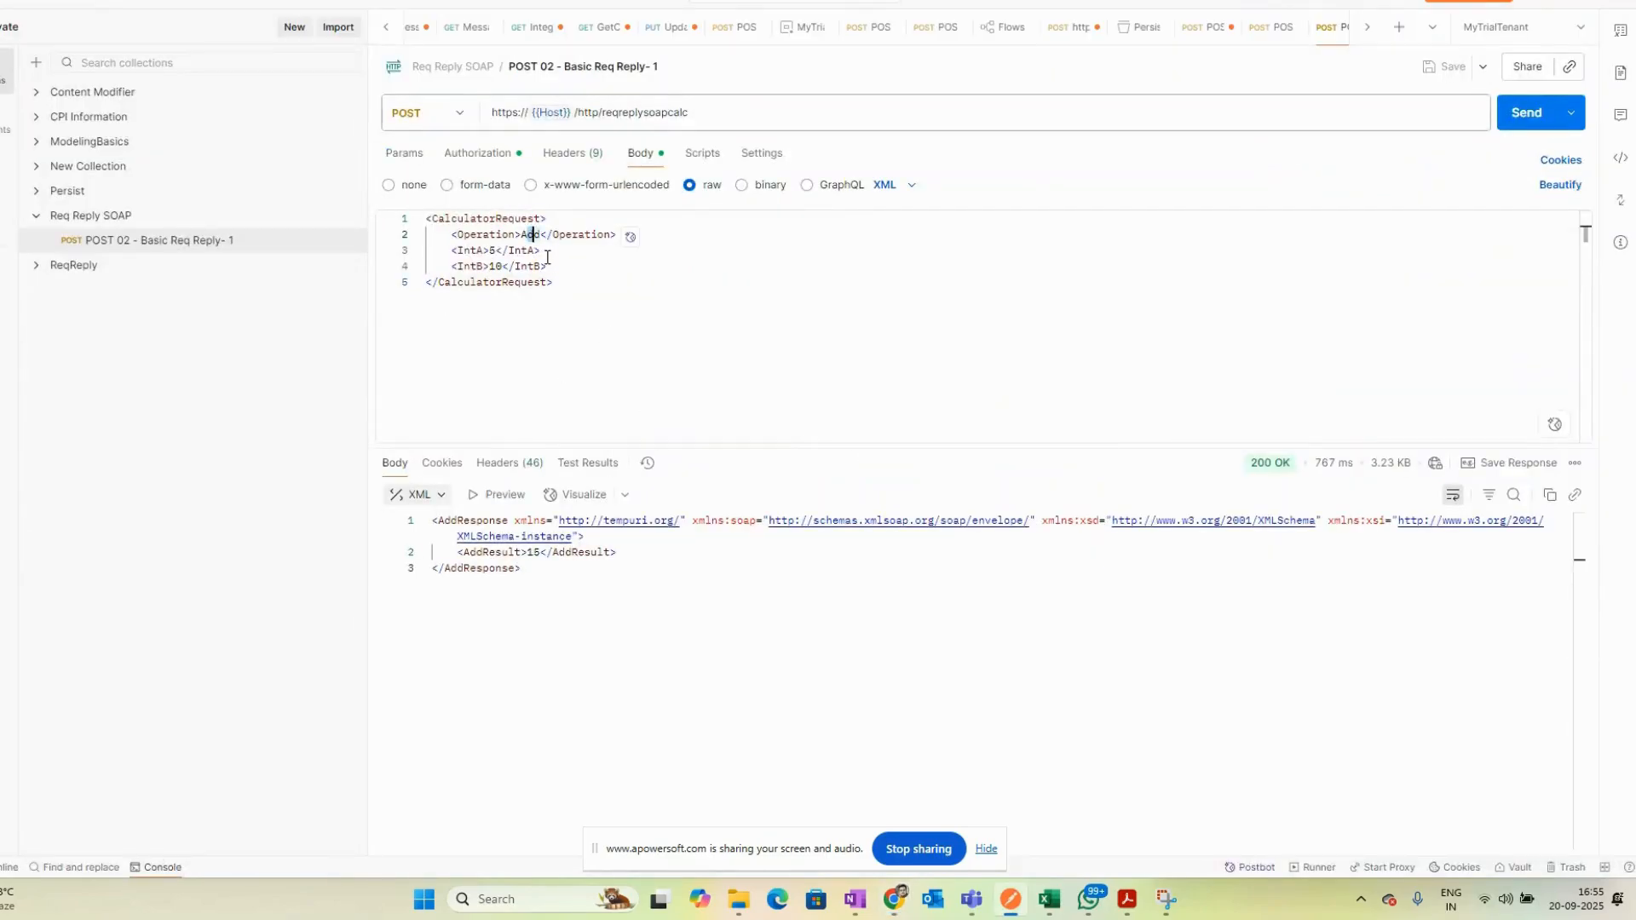
{"action": "double_click", "coordinate": [531, 234]}
{"action": "key", "text": "alt+Tab"}
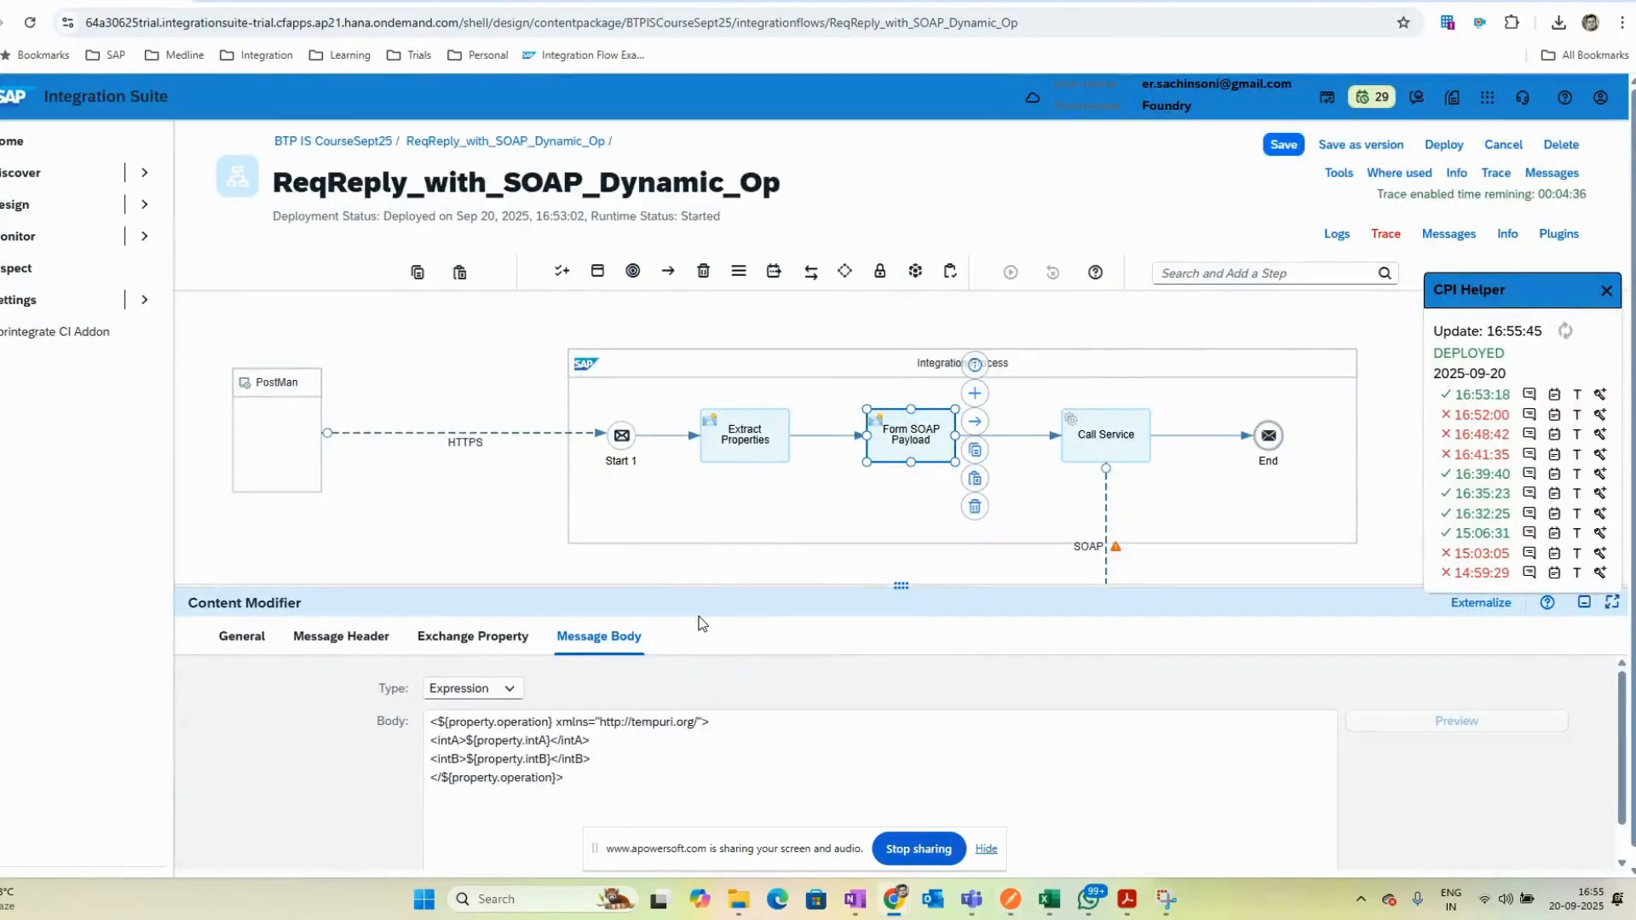
{"action": "left_click", "coordinate": [458, 511]}
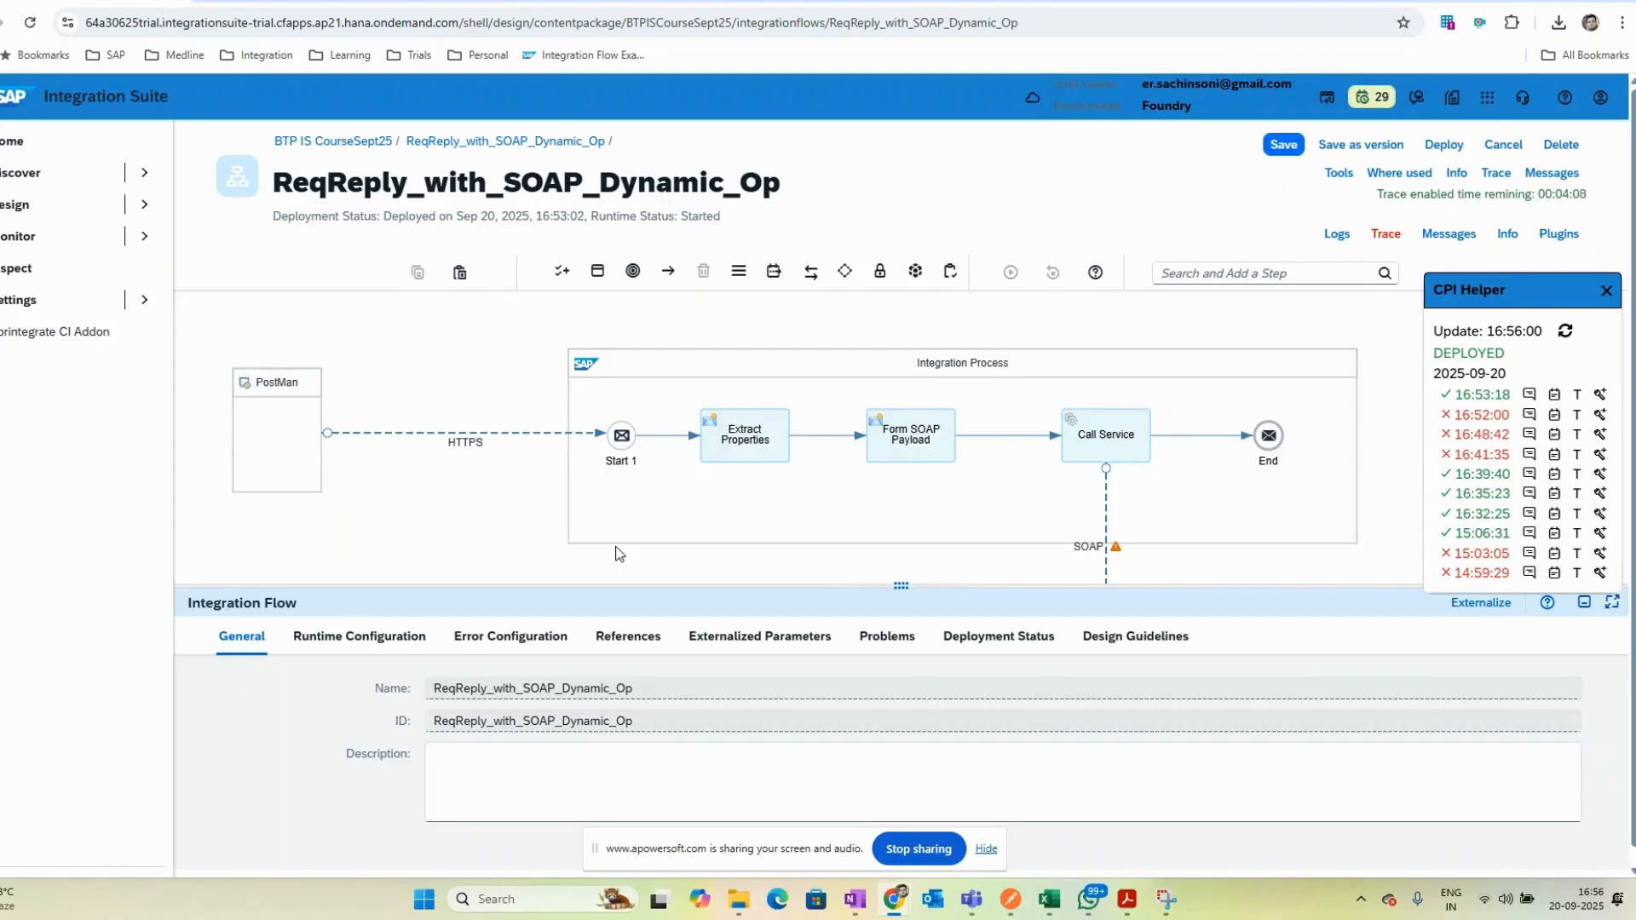
{"action": "left_click", "coordinate": [743, 444]}
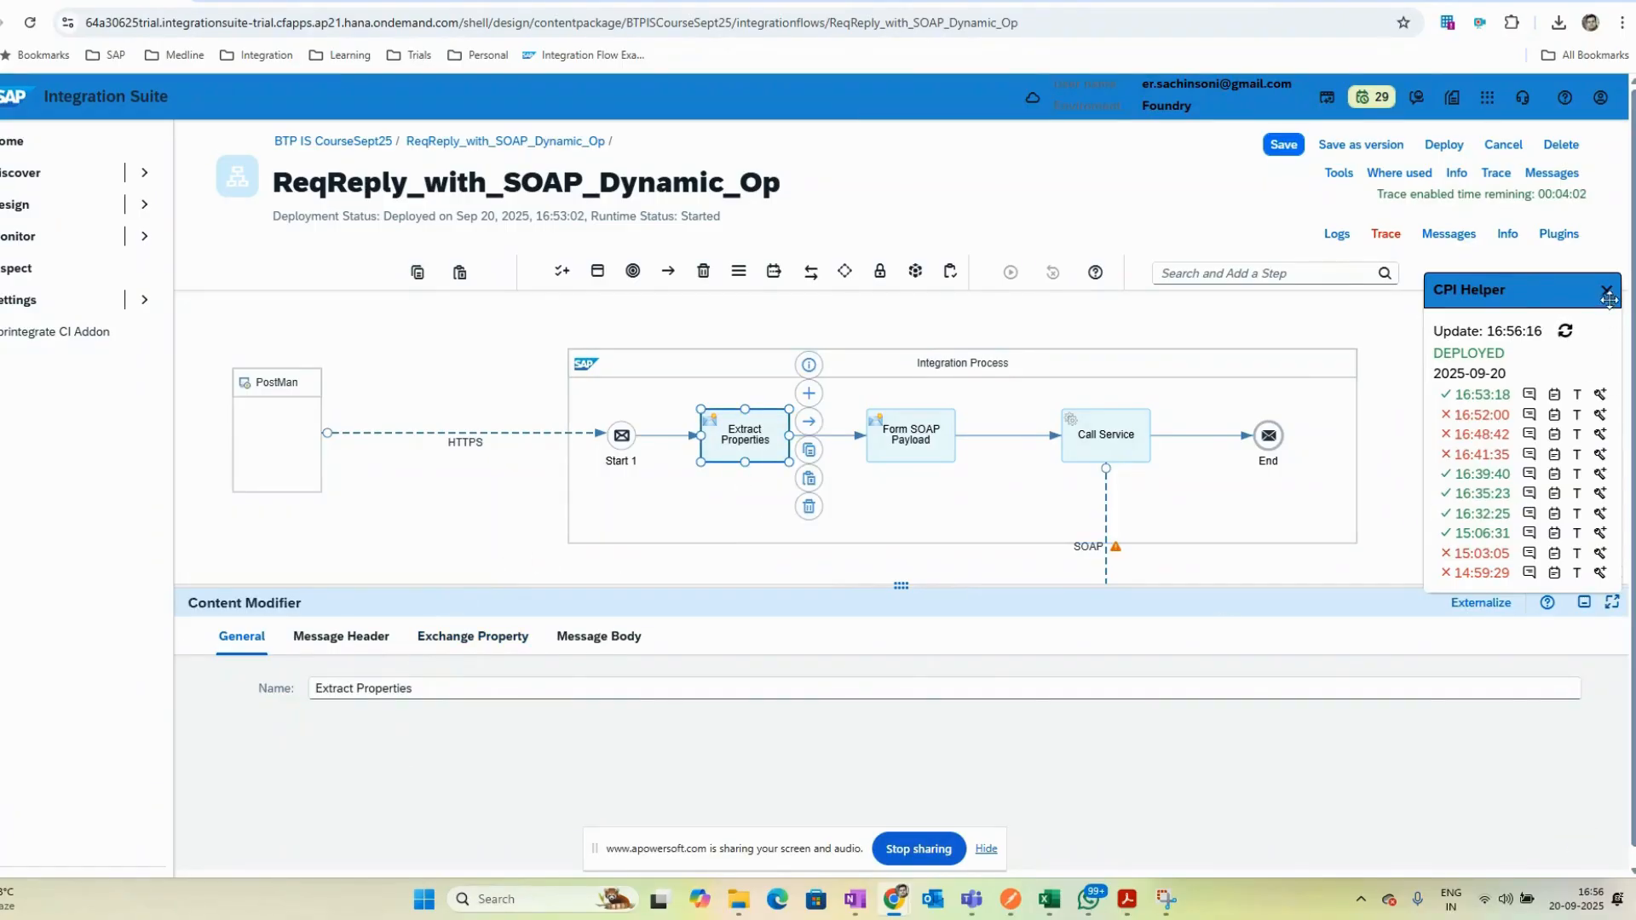
- Close the CPI Helper panel and review the Extract Properties exchange properties and their source type options
{"action": "left_click", "coordinate": [1609, 292]}
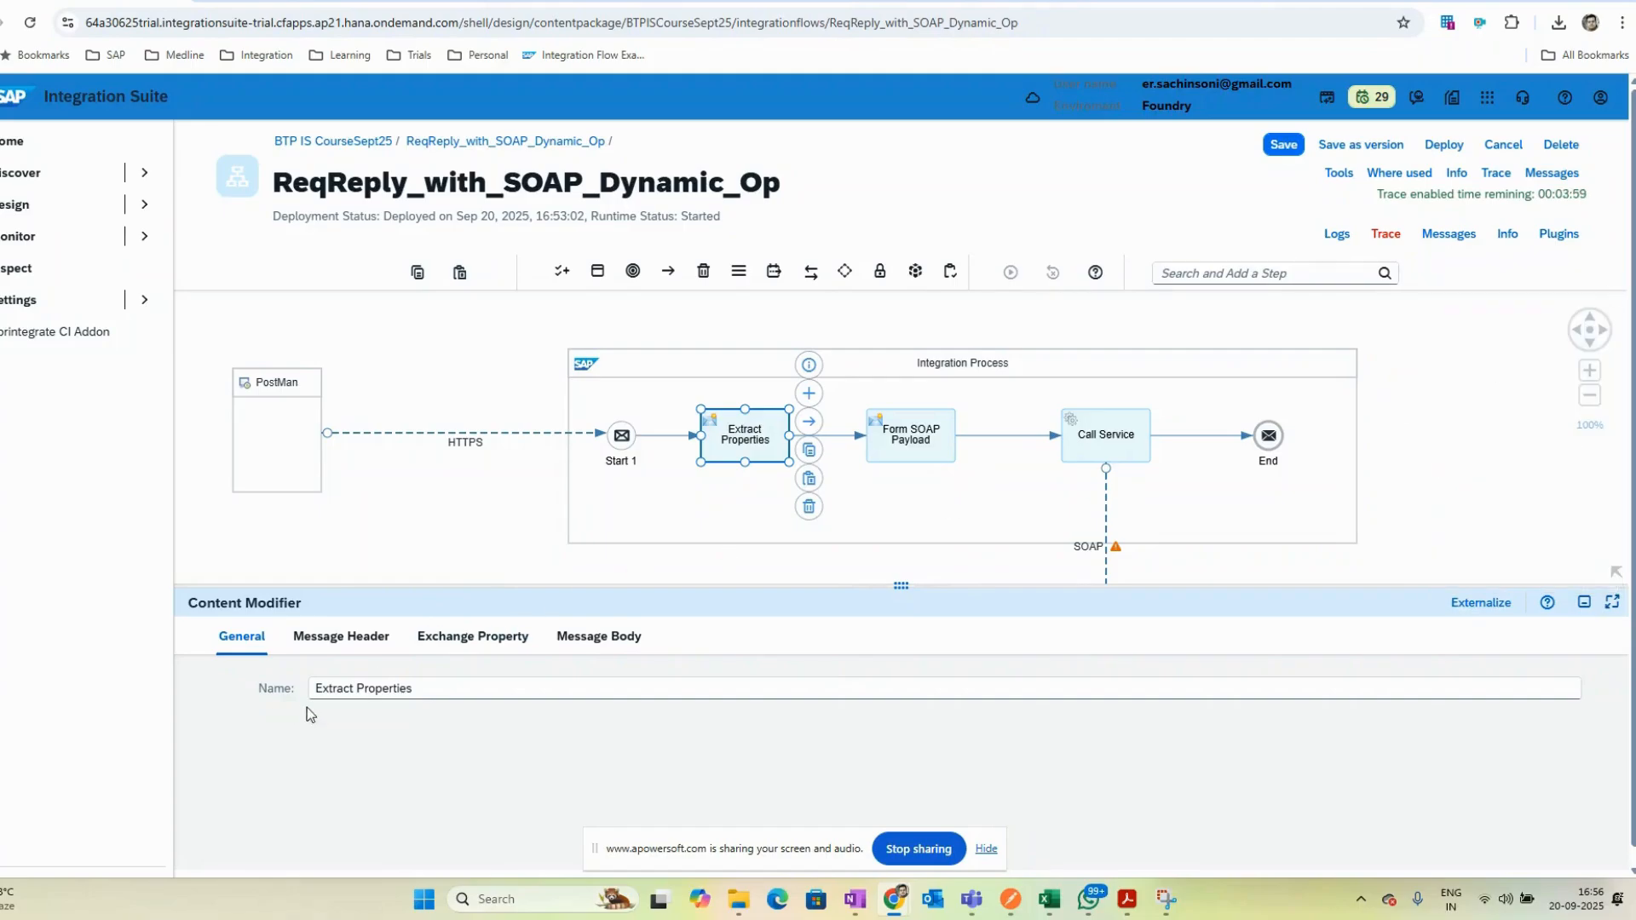
{"action": "left_click", "coordinate": [488, 647]}
{"action": "scroll", "coordinate": [708, 801], "scroll_direction": "down", "scroll_amount": 1}
{"action": "scroll", "coordinate": [545, 774], "scroll_direction": "up", "scroll_amount": 1}
{"action": "left_click", "coordinate": [877, 774]}
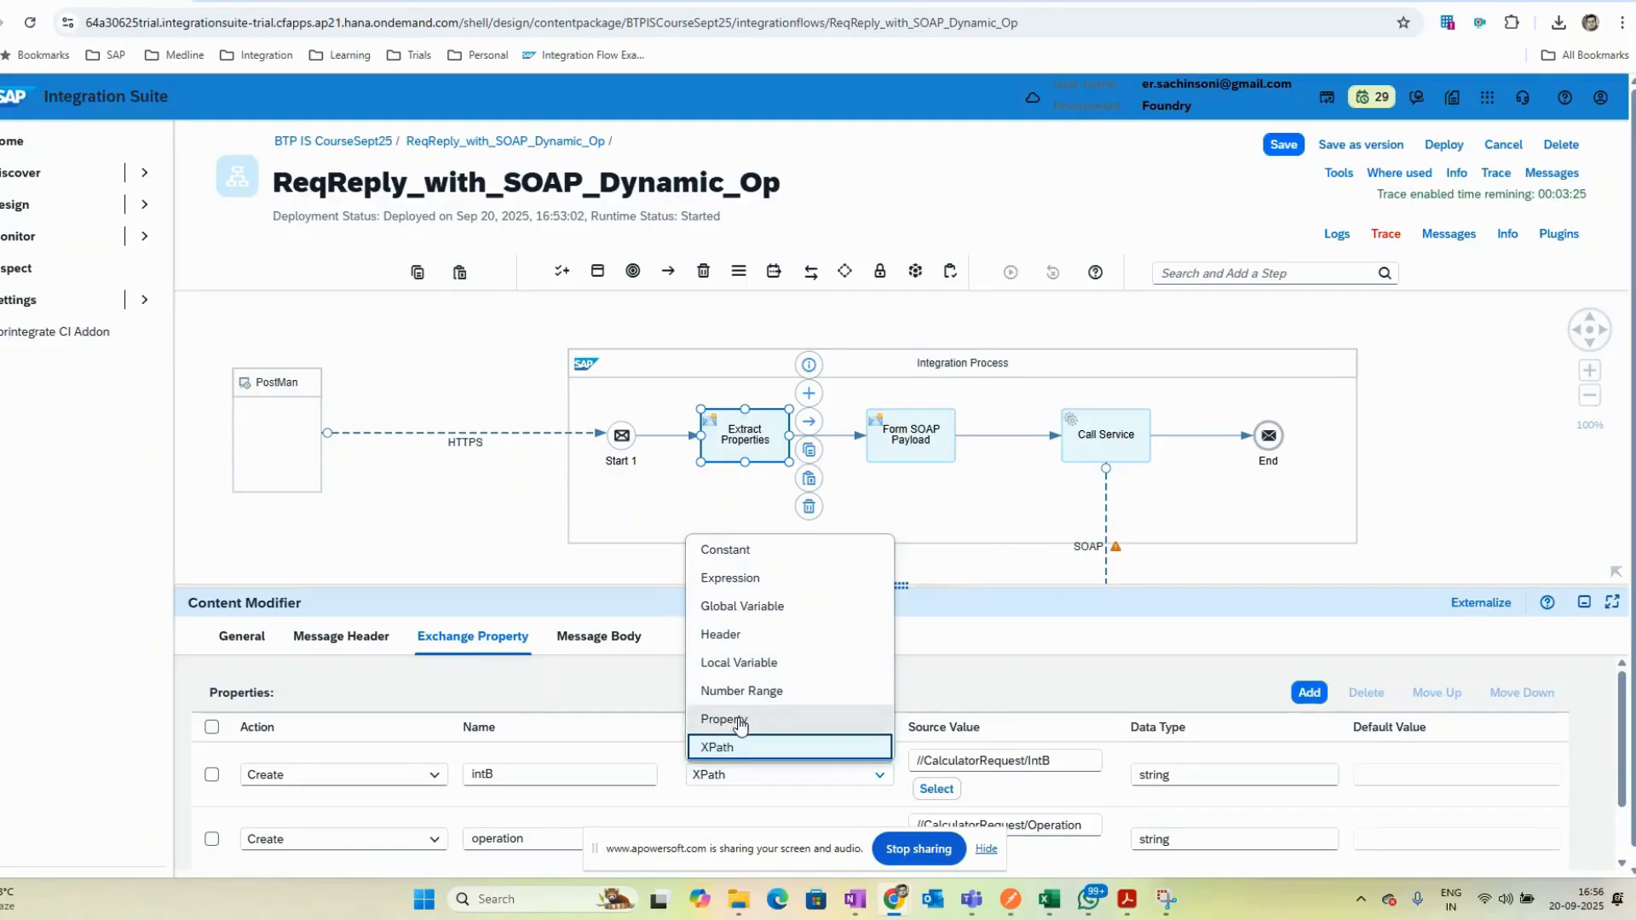
{"action": "left_click", "coordinate": [949, 667]}
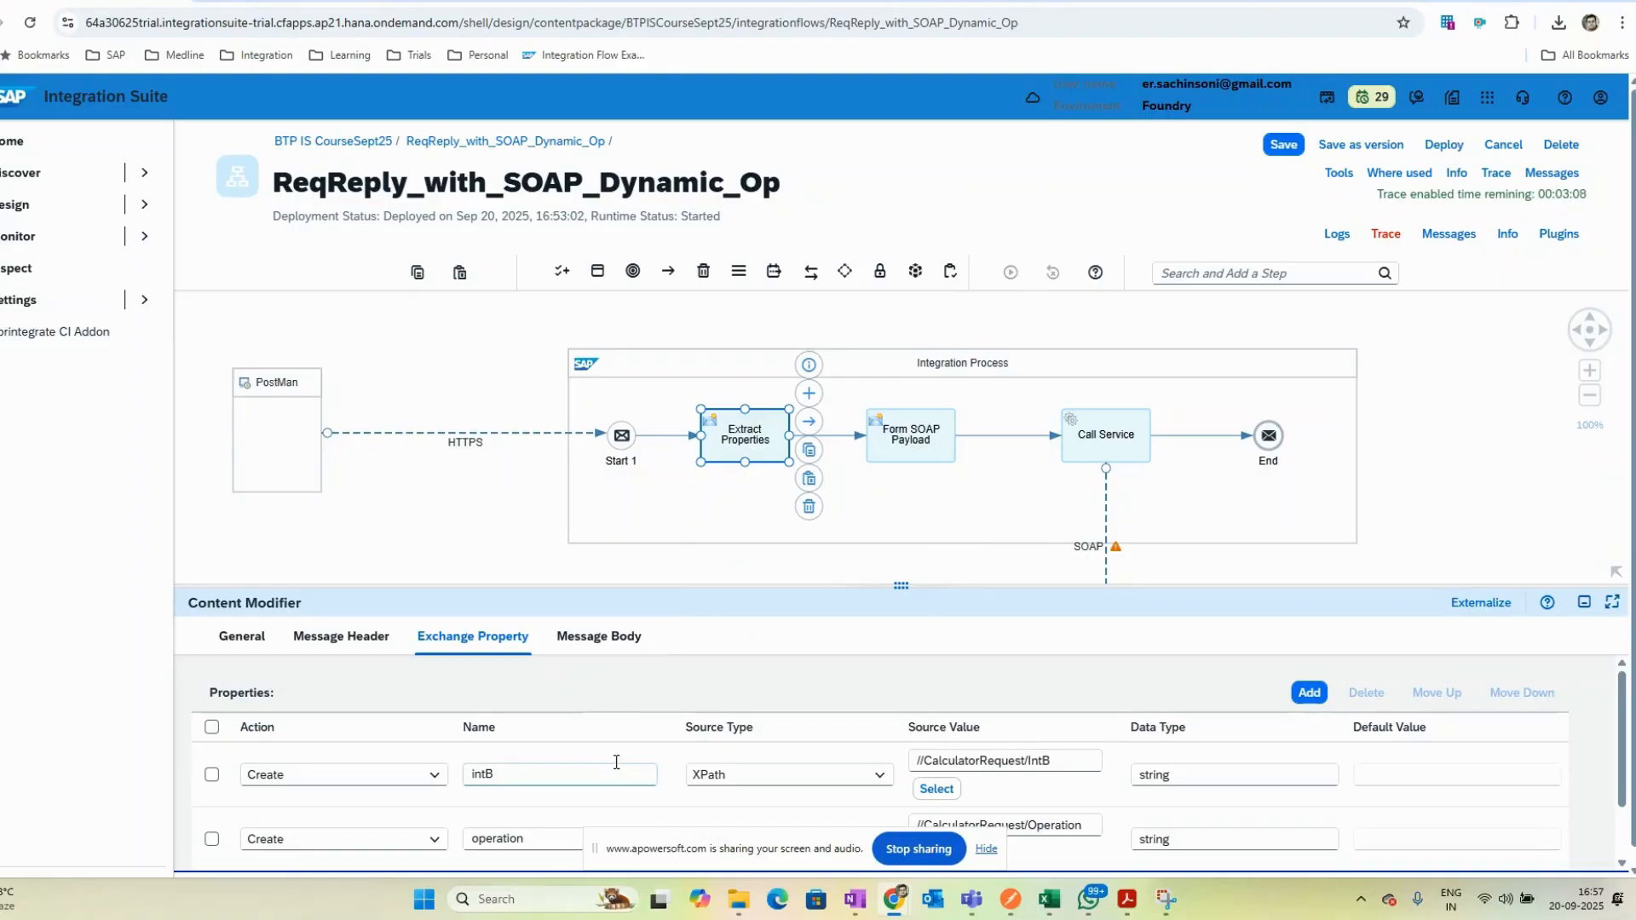
- Select the Extract Properties step and open its message body settings
{"action": "left_click", "coordinate": [927, 443]}
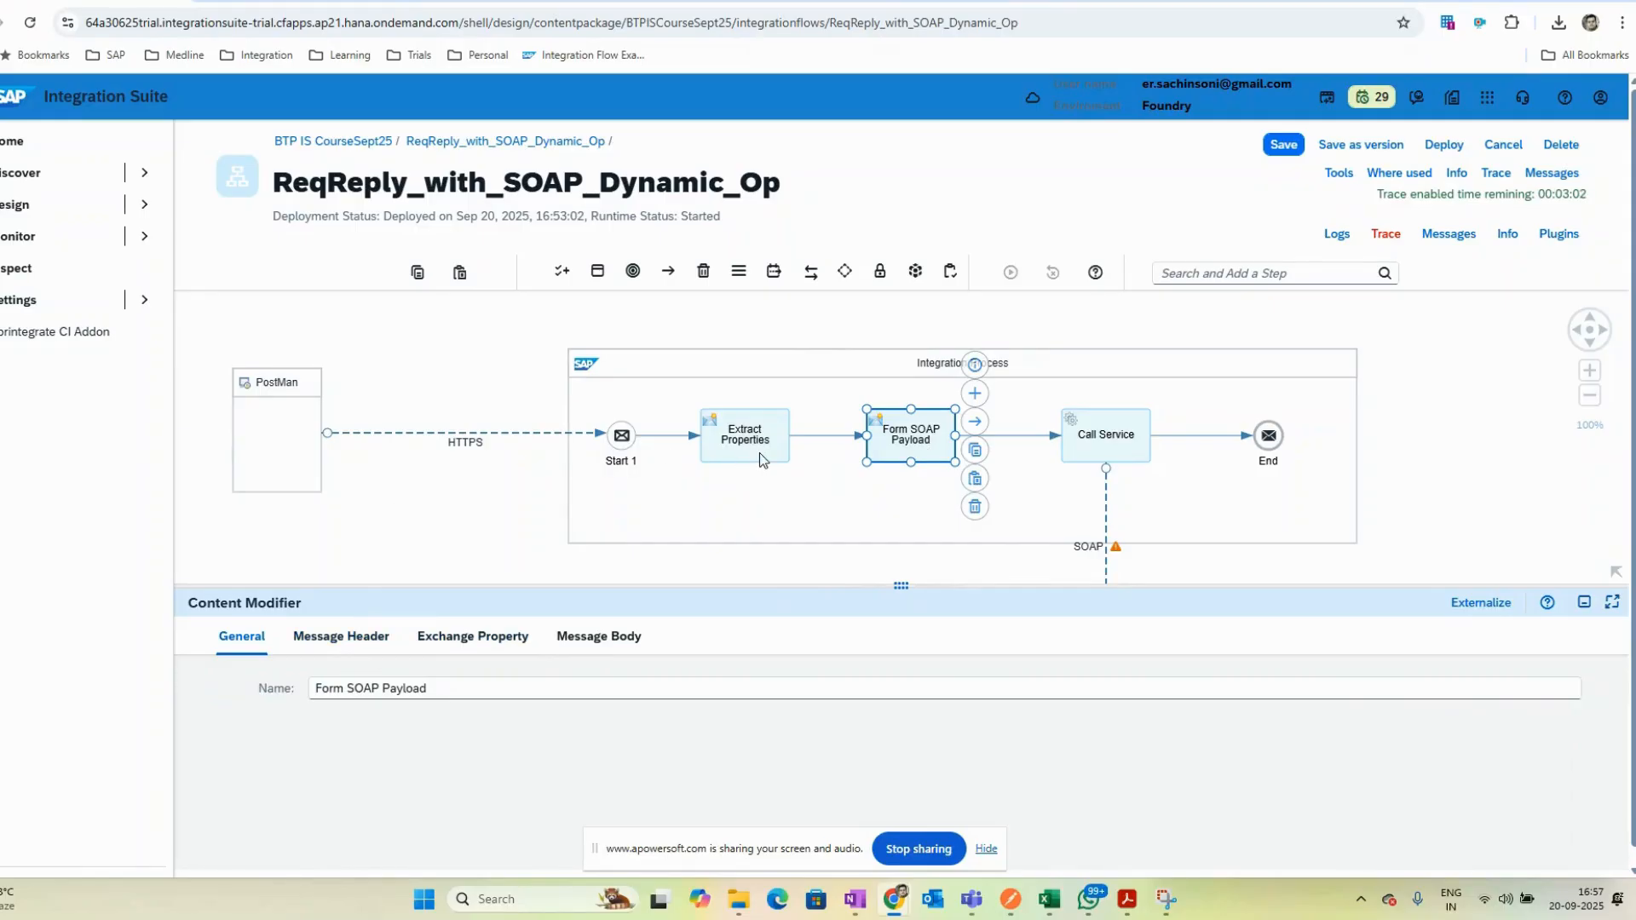
{"action": "left_click", "coordinate": [782, 453]}
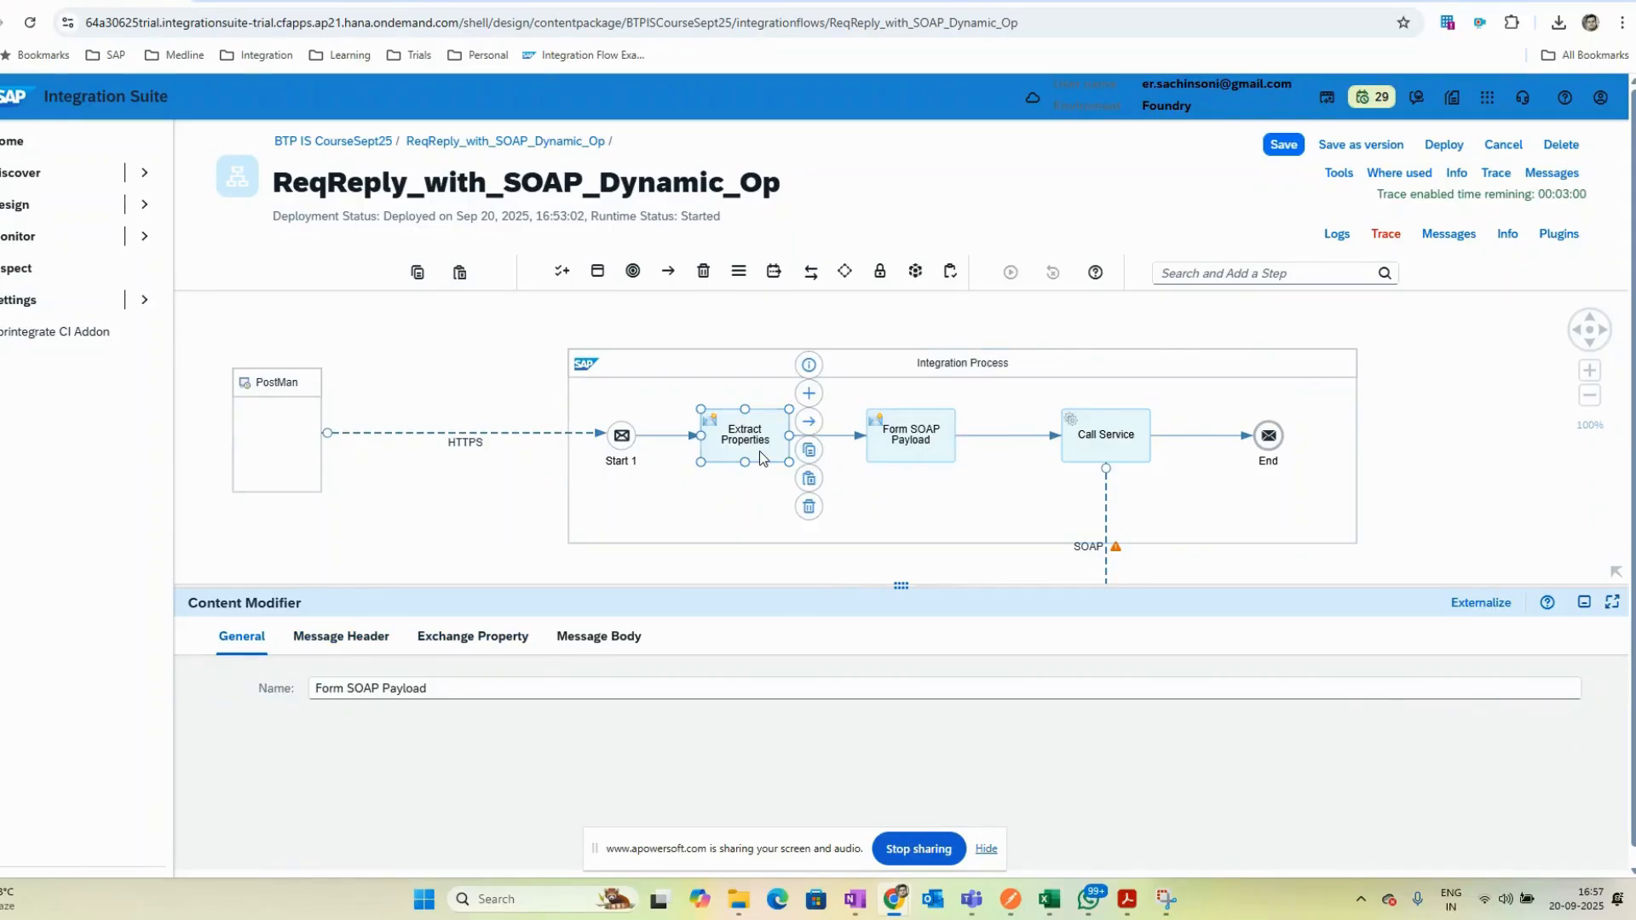
{"action": "left_click", "coordinate": [599, 637]}
{"action": "left_click", "coordinate": [518, 748]}
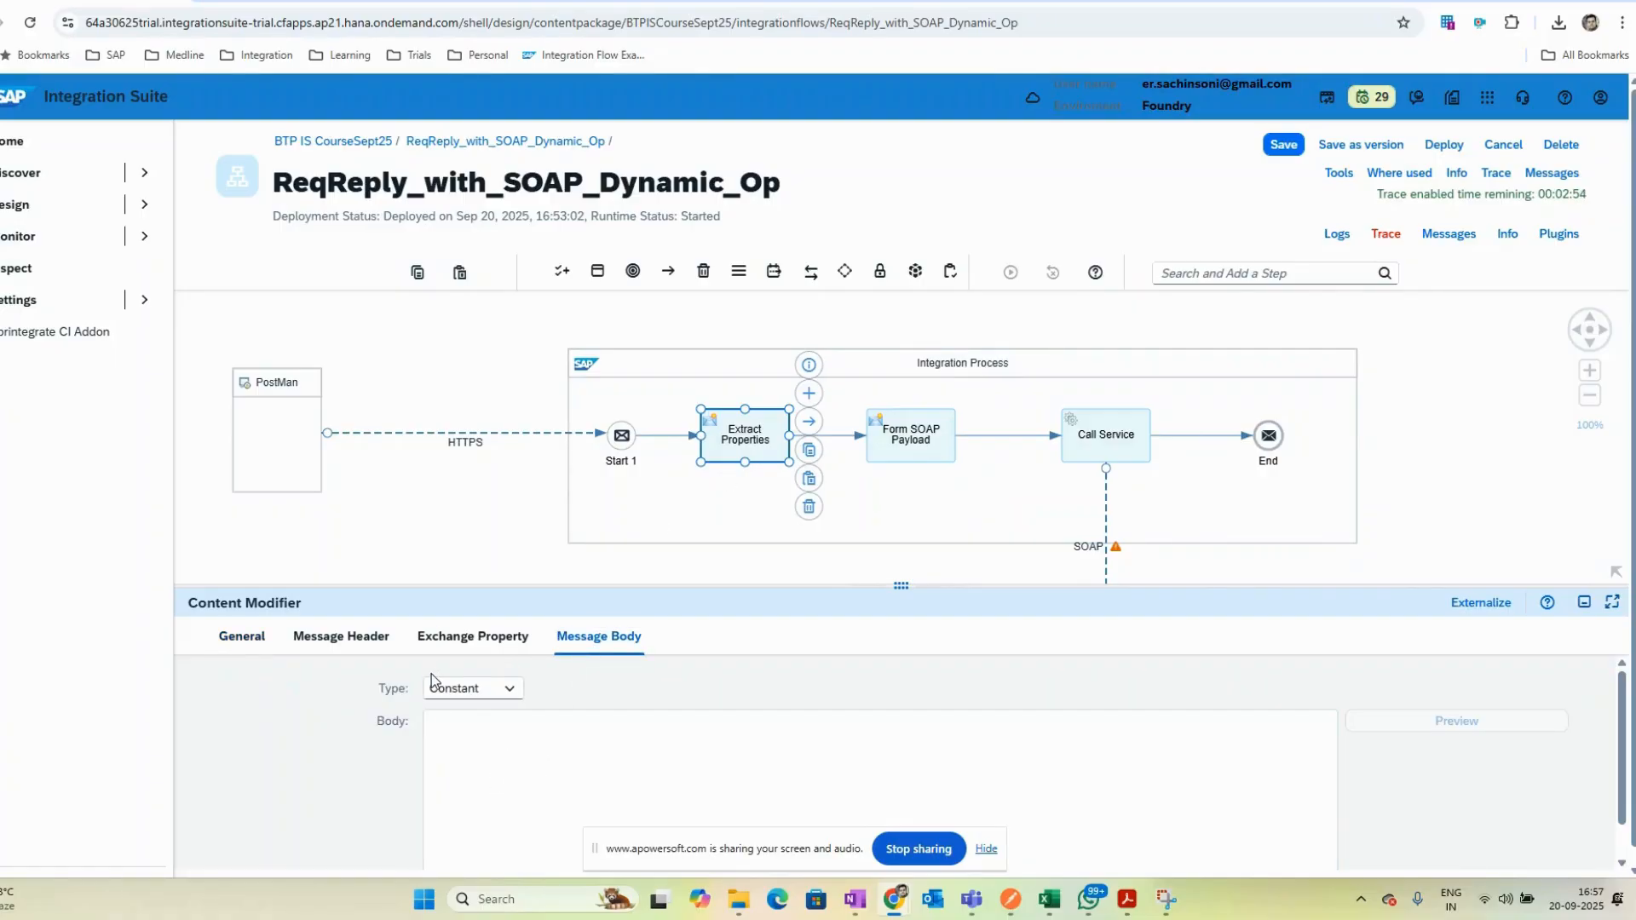
- Switch to OneNote, jot a numbered list 1 to 5 beside the Input/Output notes, and return to the browser
{"action": "left_click", "coordinate": [856, 904]}
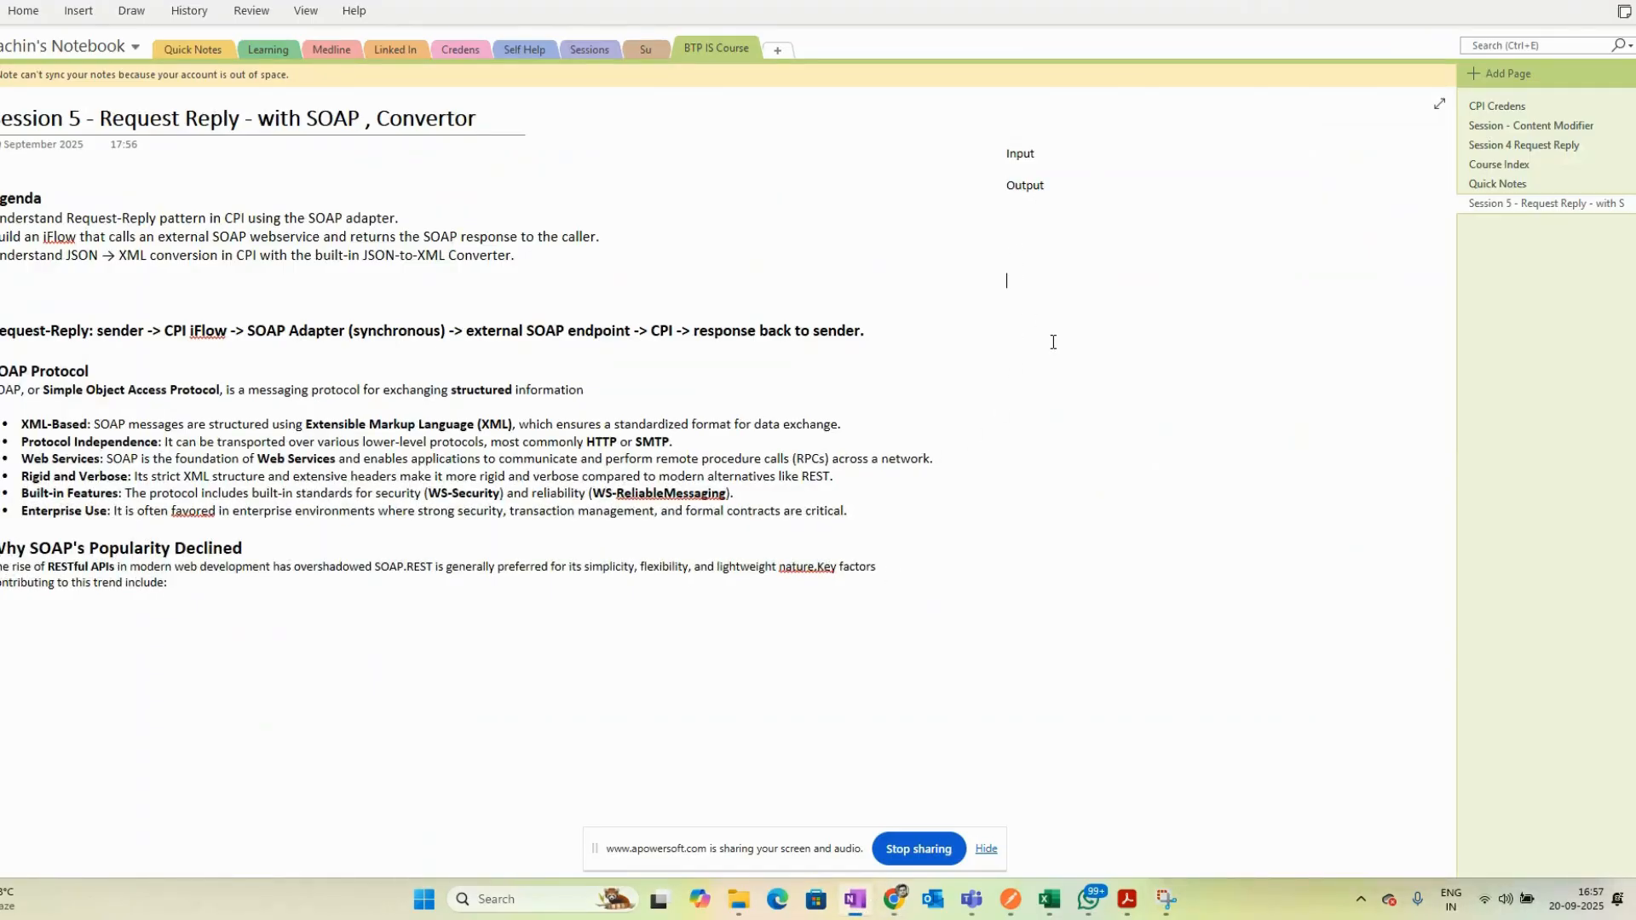
{"action": "type", "text": "1"}
{"action": "key", "text": "Return"}
{"action": "type", "text": "2"}
{"action": "key", "text": "Return"}
{"action": "type", "text": "3"}
{"action": "key", "text": "Return"}
{"action": "type", "text": "4"}
{"action": "key", "text": "Return"}
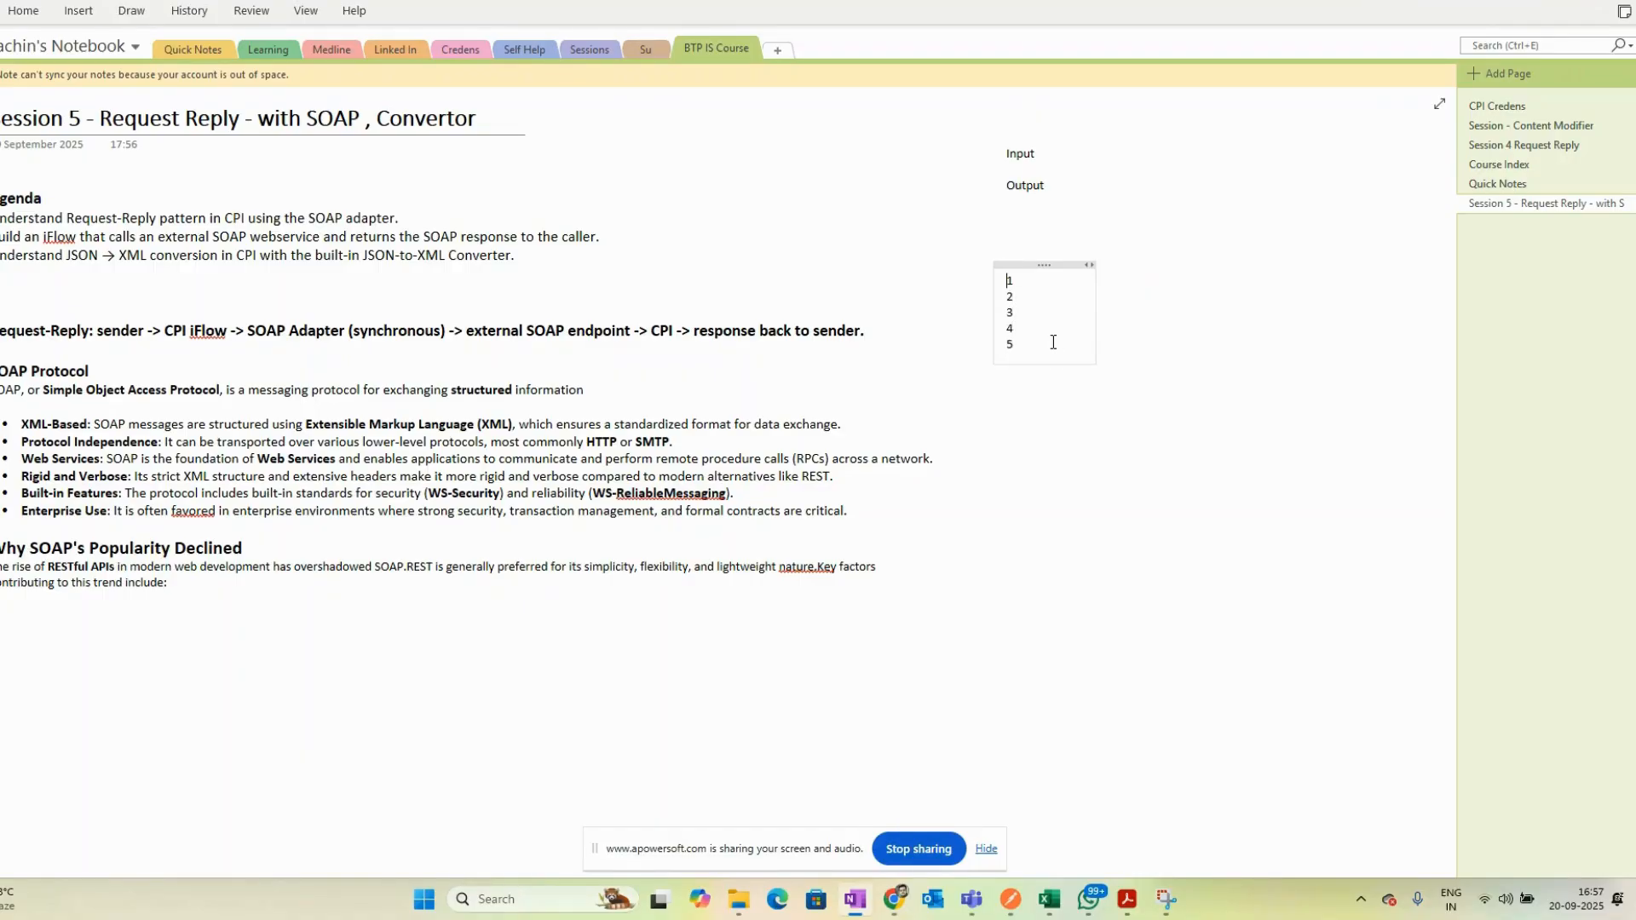
{"action": "key", "text": "alt+Tab"}
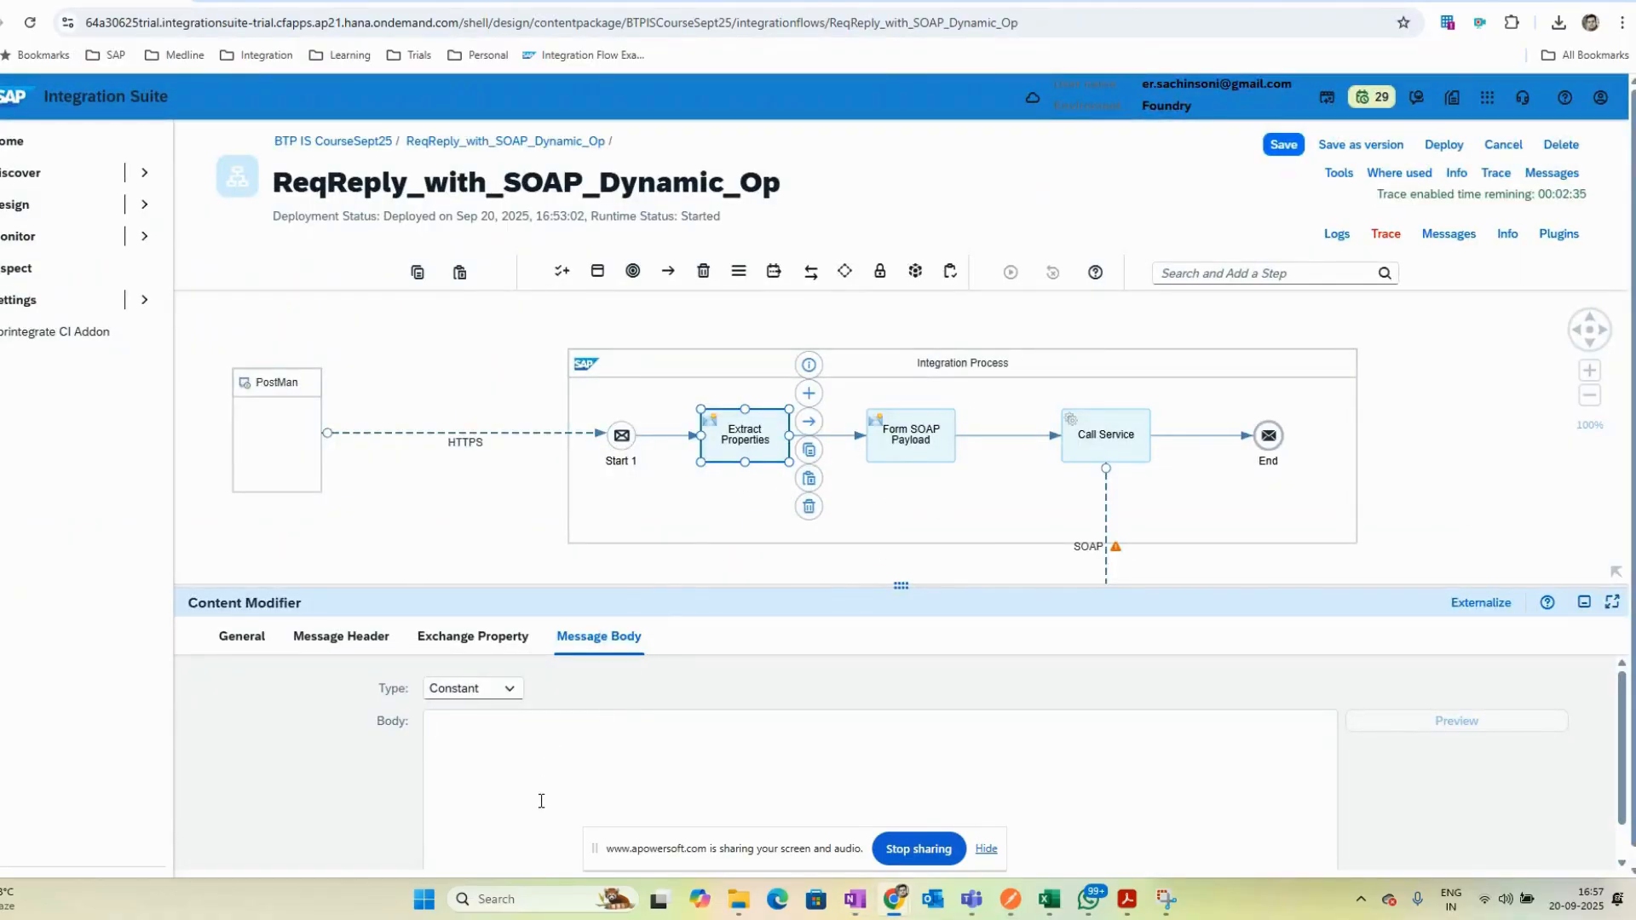
- Open the Form SOAP Payload message body and copy its expression
{"action": "left_click", "coordinate": [951, 429]}
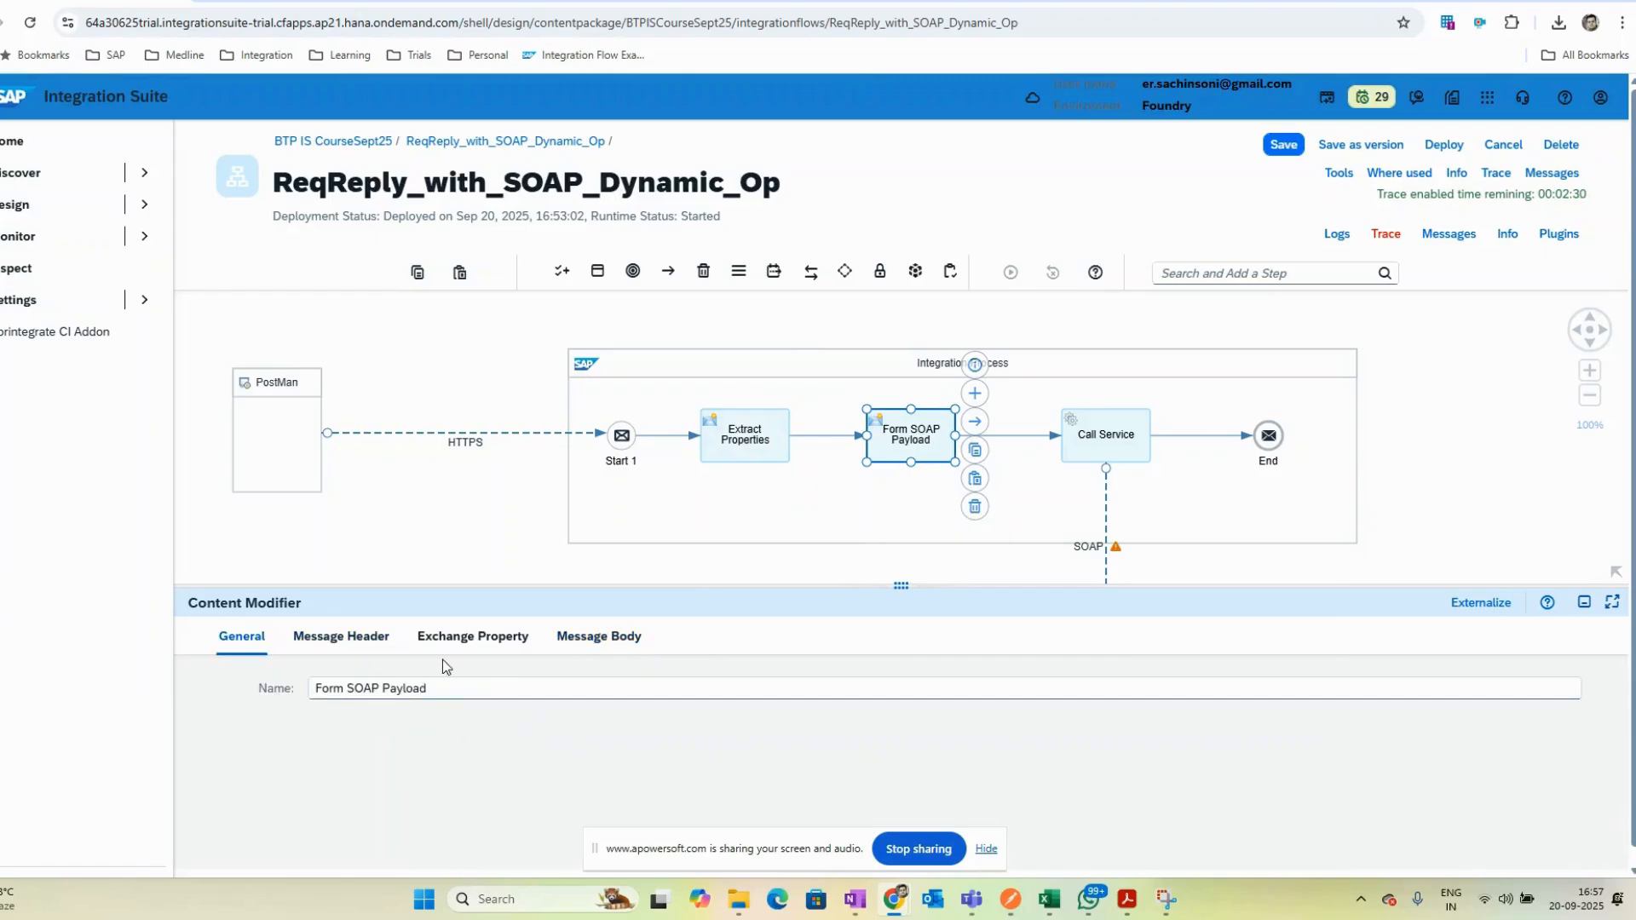
{"action": "left_click", "coordinate": [597, 641]}
{"action": "left_click_drag", "start_coordinate": [574, 782], "coordinate": [391, 726]}
{"action": "key", "text": "ctrl+c"}
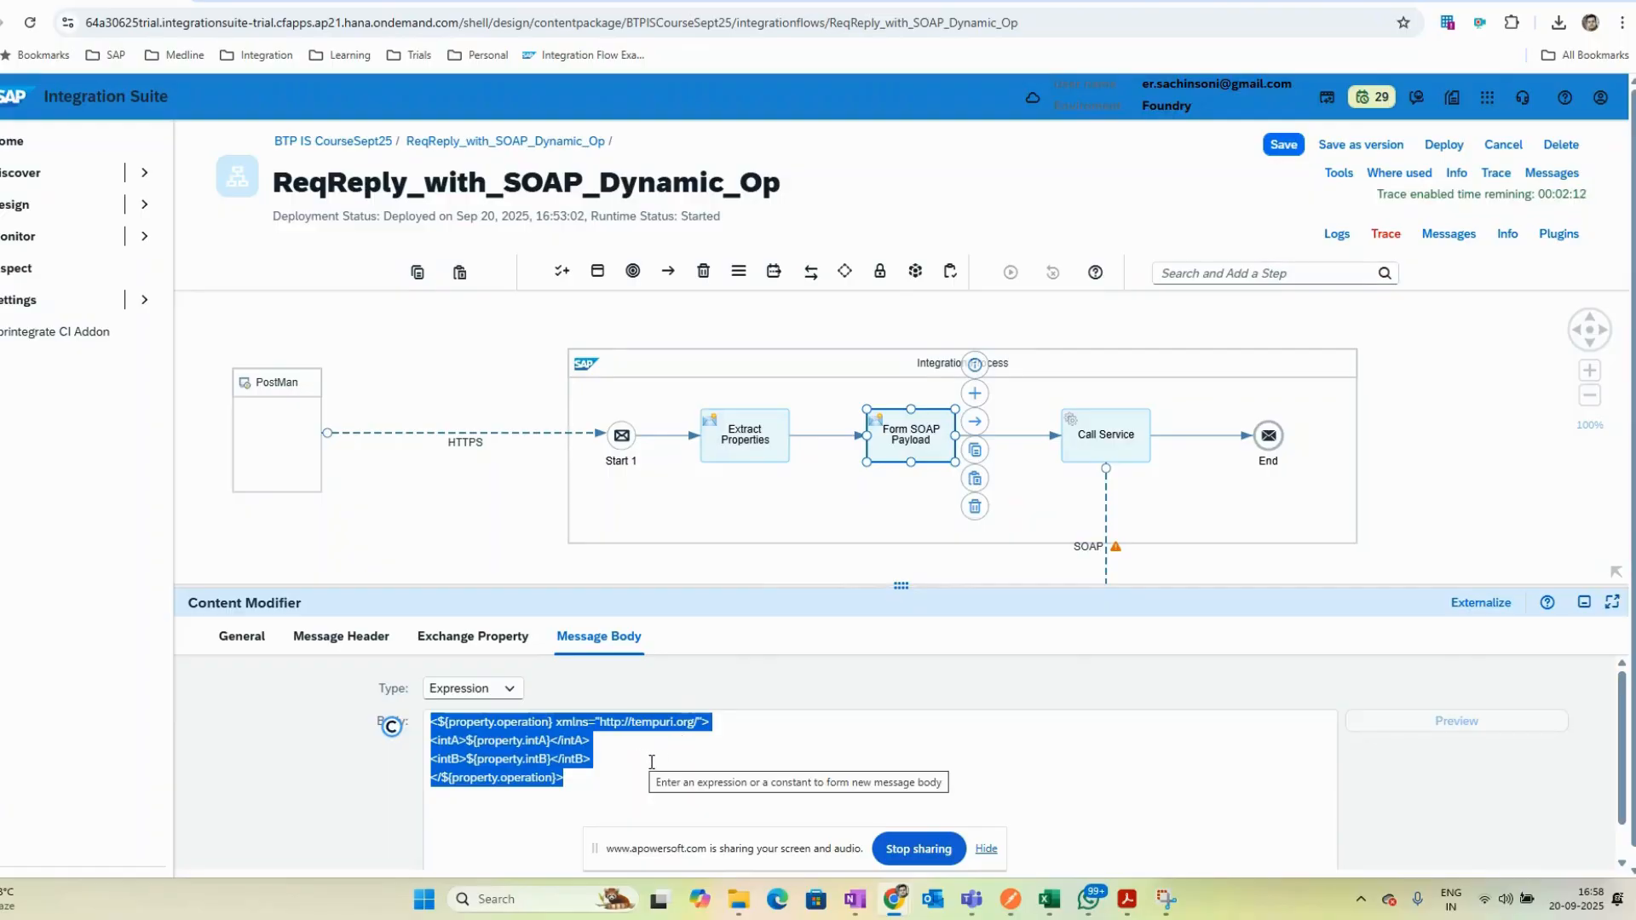
- Open CPI Helper messages, show the newest message's trace, and inspect the properties before the Call Service step
{"action": "left_click", "coordinate": [1455, 235]}
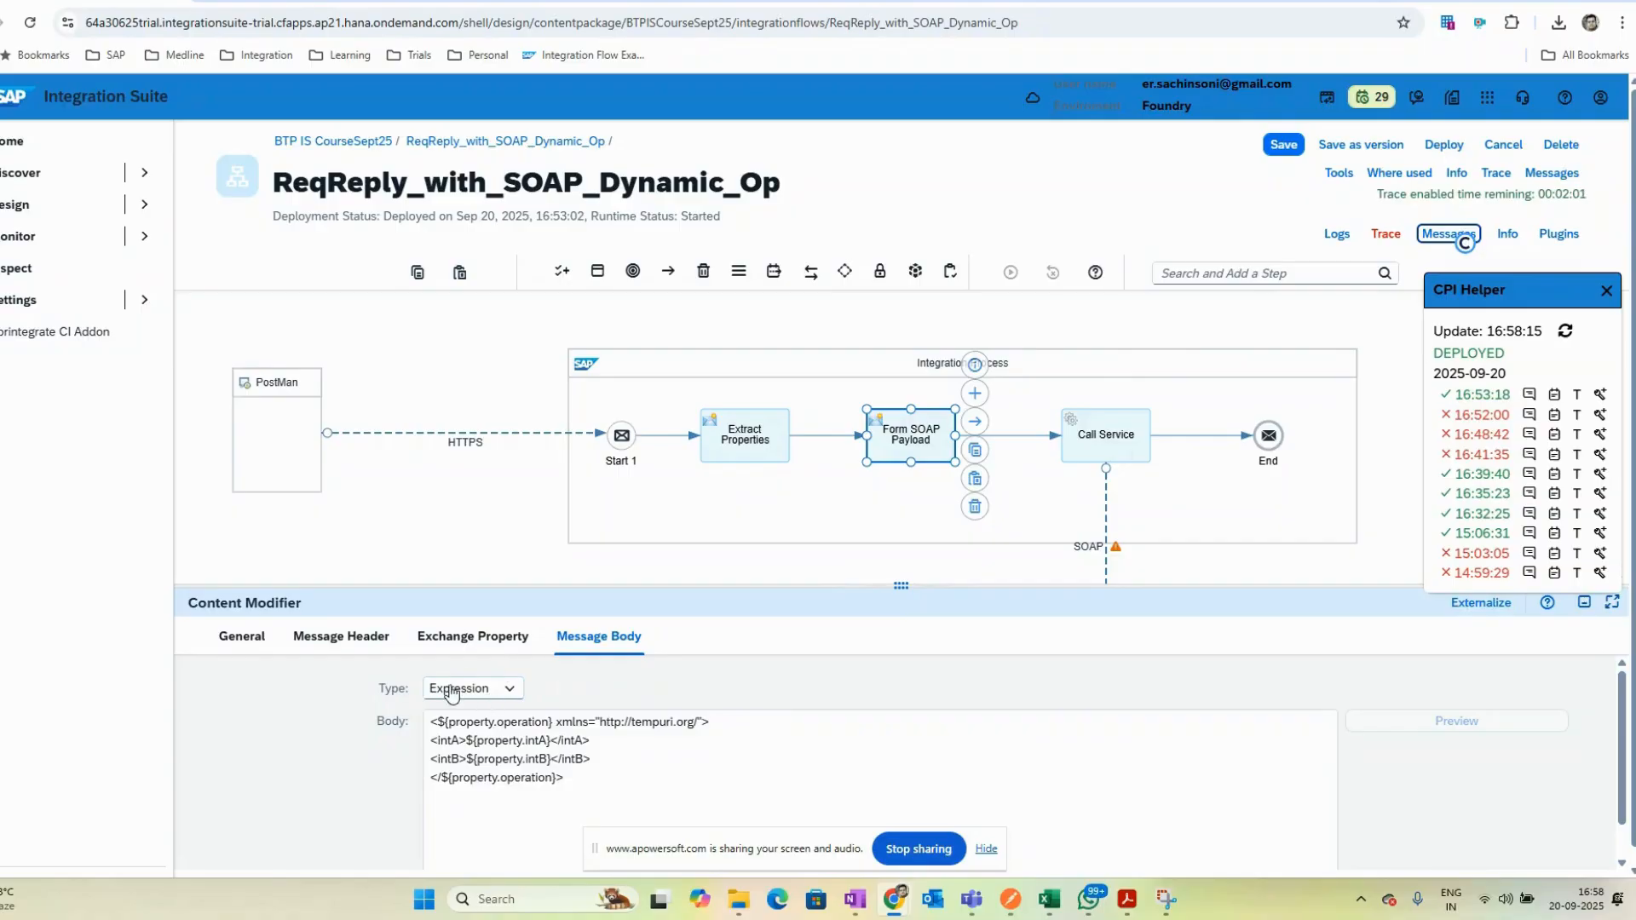
{"action": "left_click", "coordinate": [574, 789]}
{"action": "key", "text": "ctrl+a"}
{"action": "left_click", "coordinate": [599, 766]}
{"action": "left_click", "coordinate": [1600, 395]}
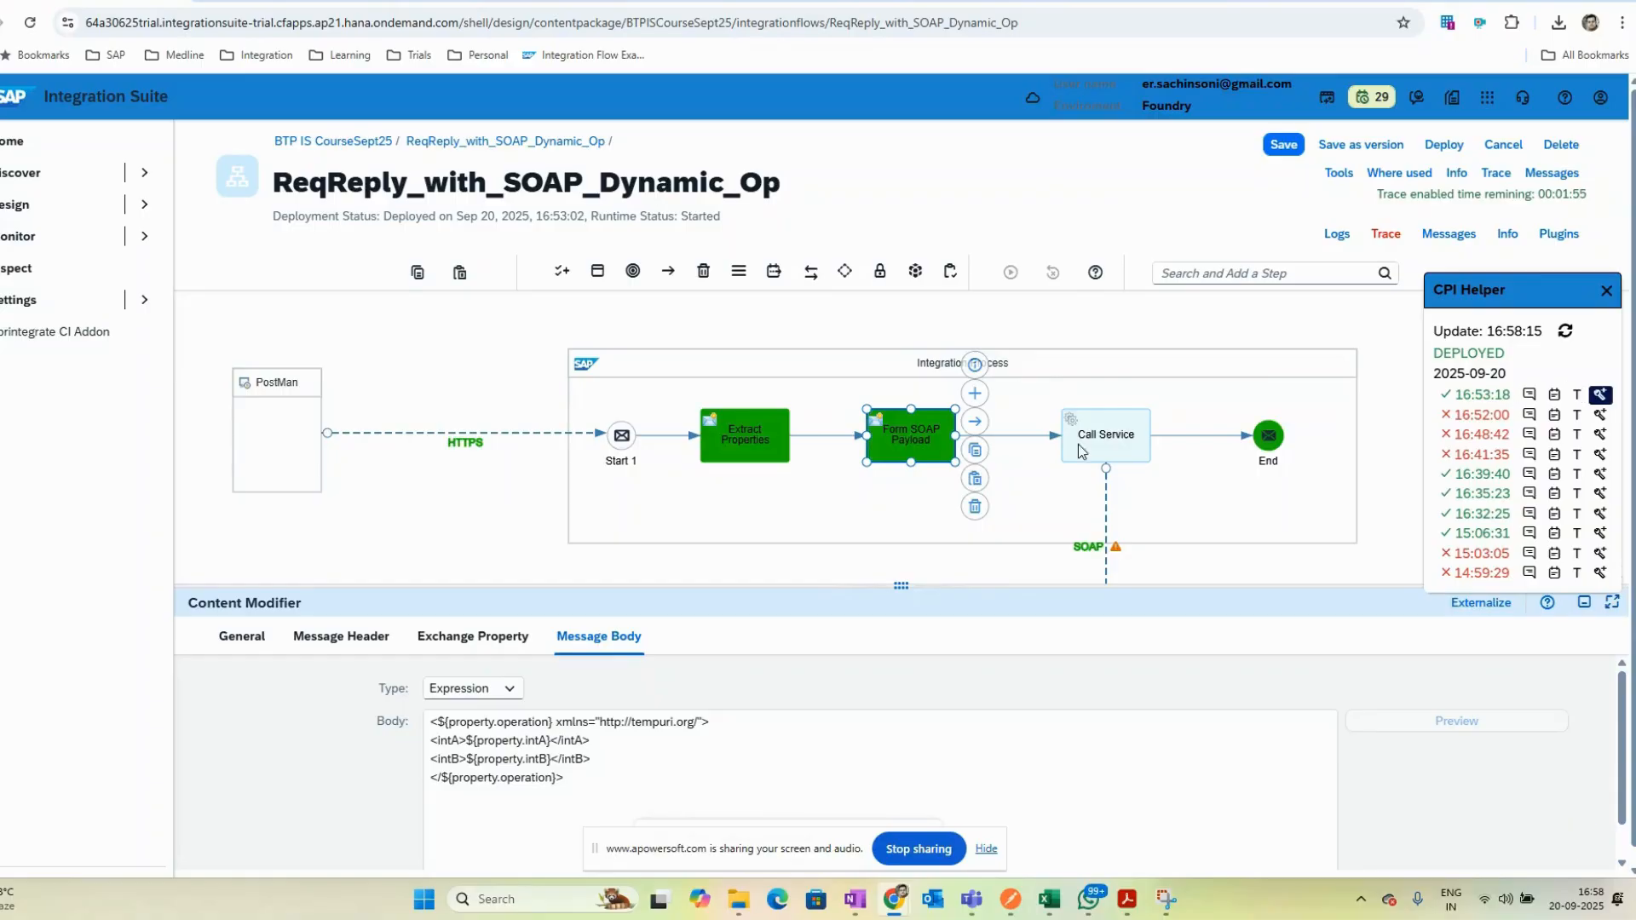
{"action": "left_click", "coordinate": [1106, 520]}
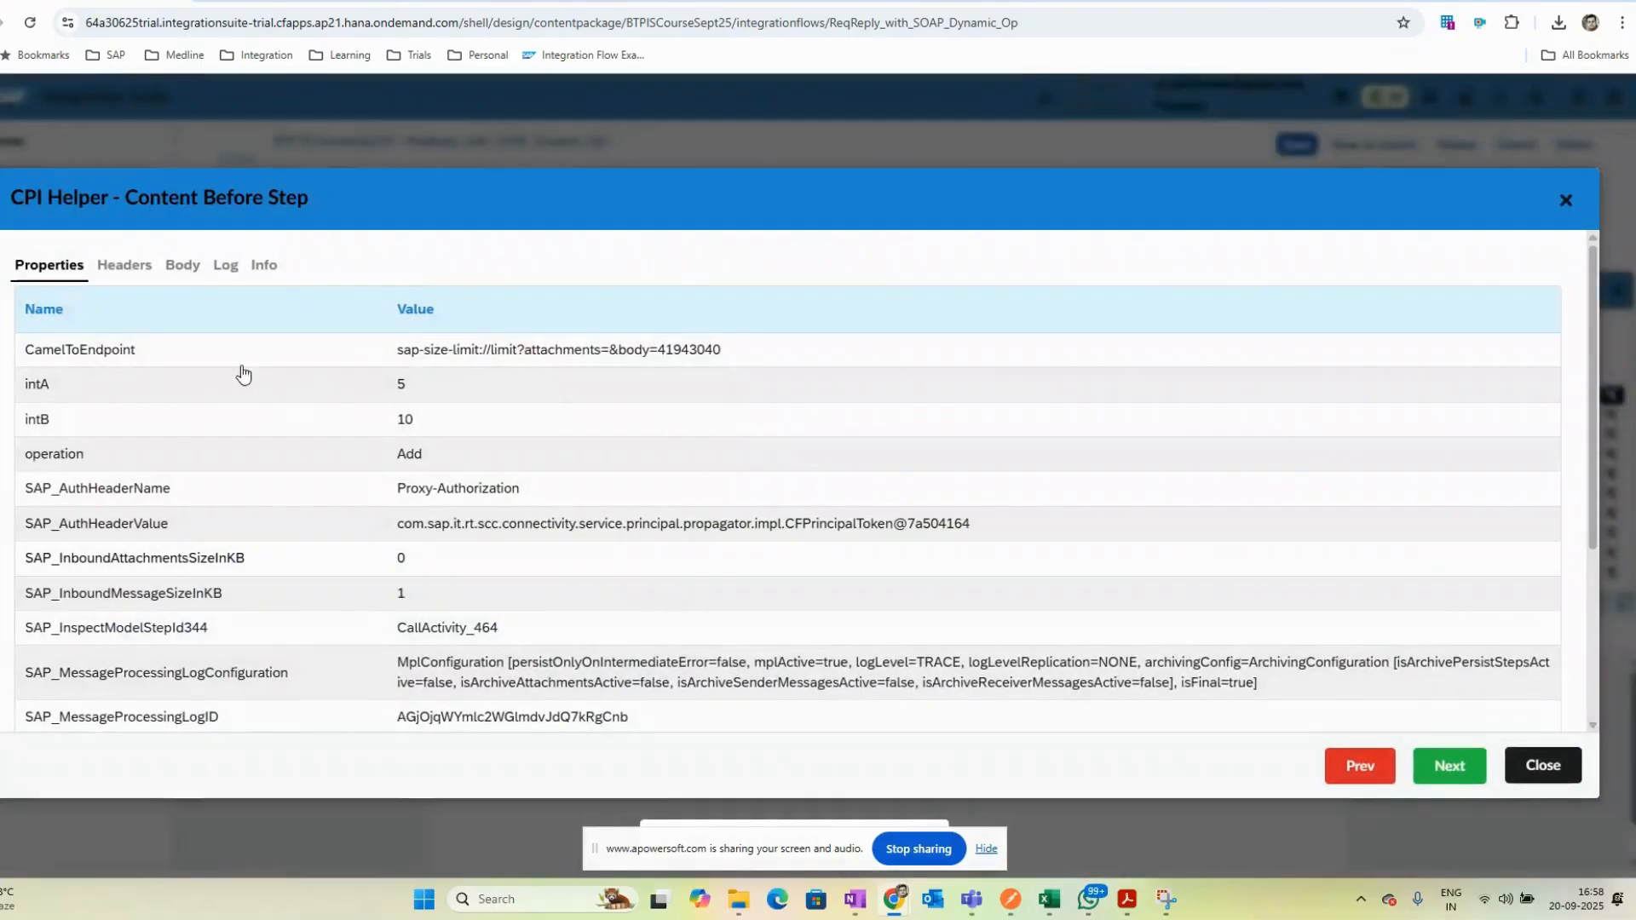
{"action": "left_click", "coordinate": [1542, 765]}
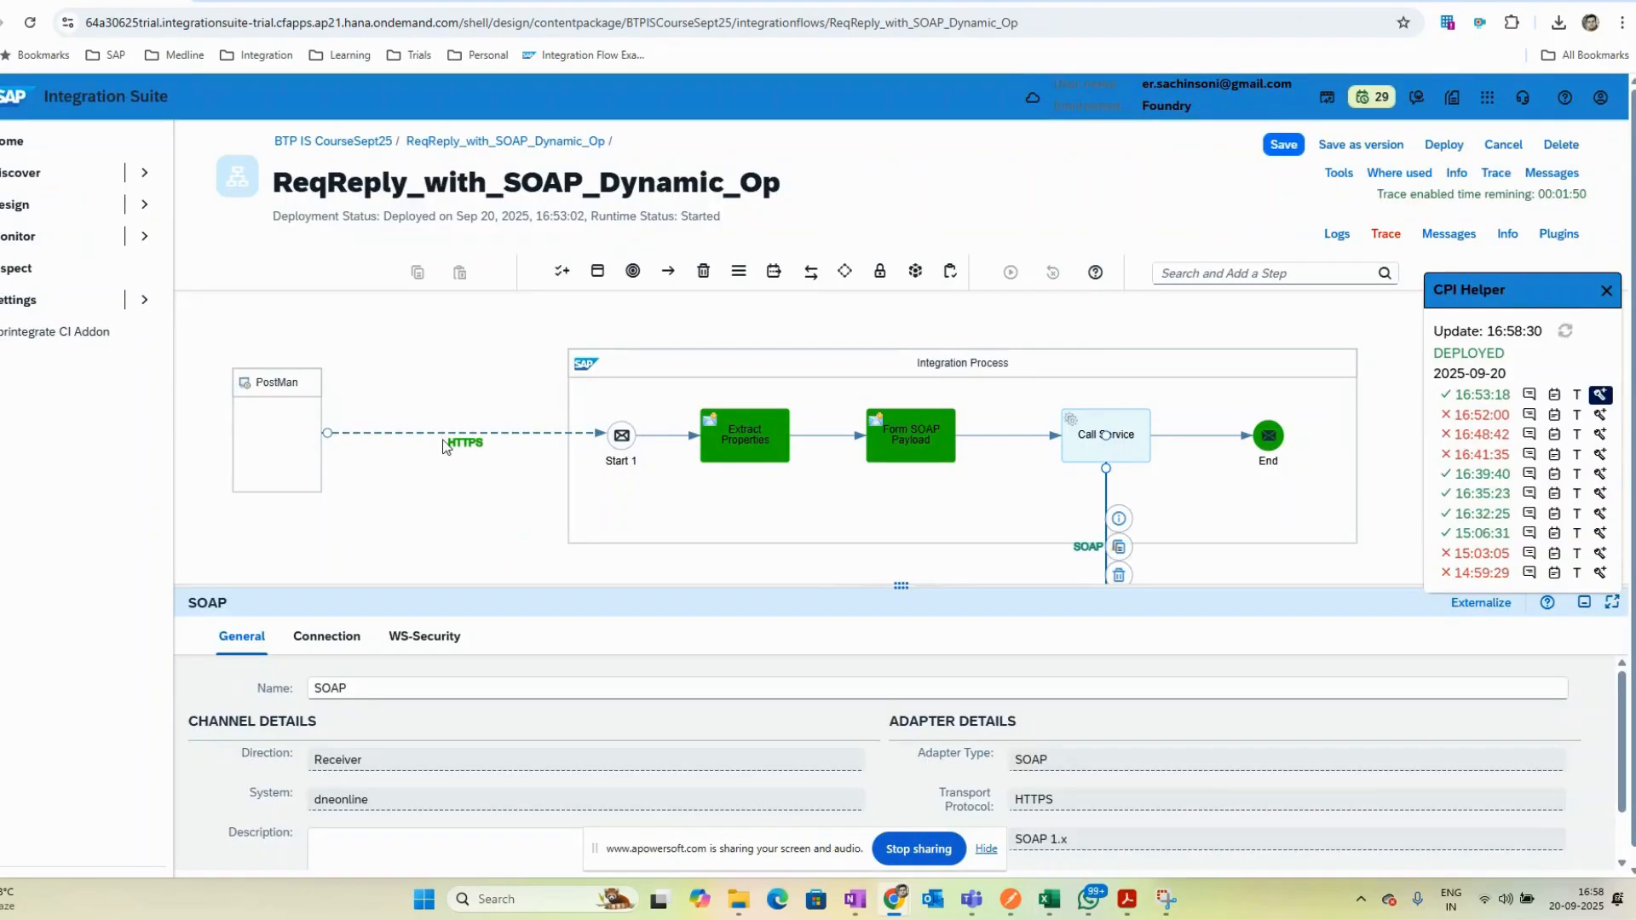
- Inspect the trace content at the HTTPS sender connection, including its headers
{"action": "left_click", "coordinate": [458, 443]}
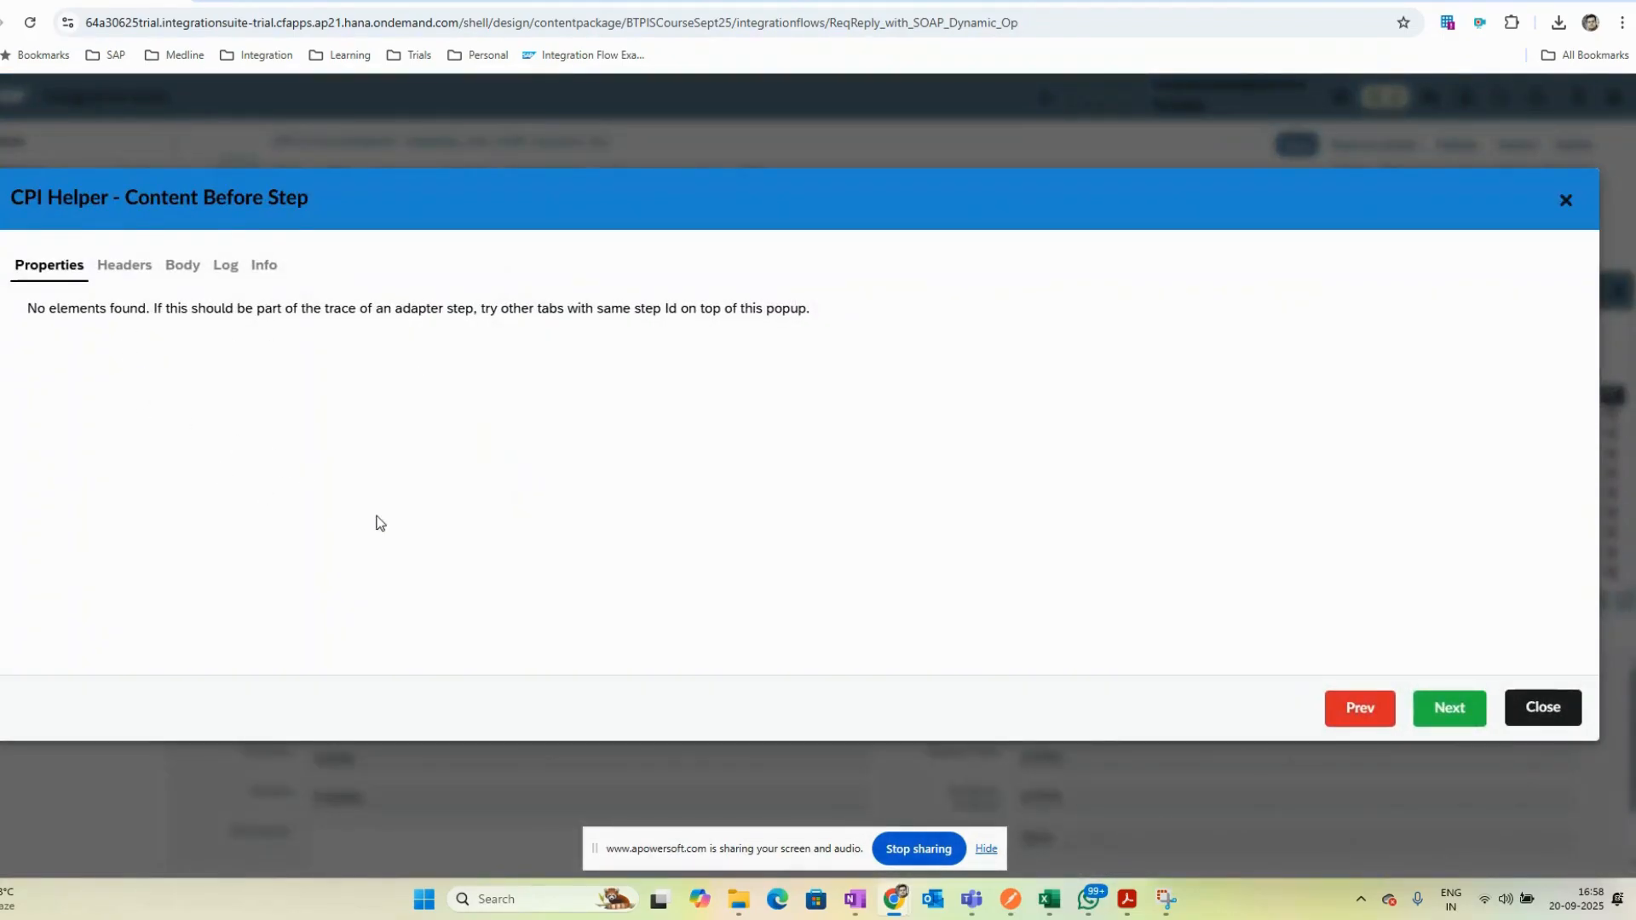
{"action": "left_click", "coordinate": [104, 271]}
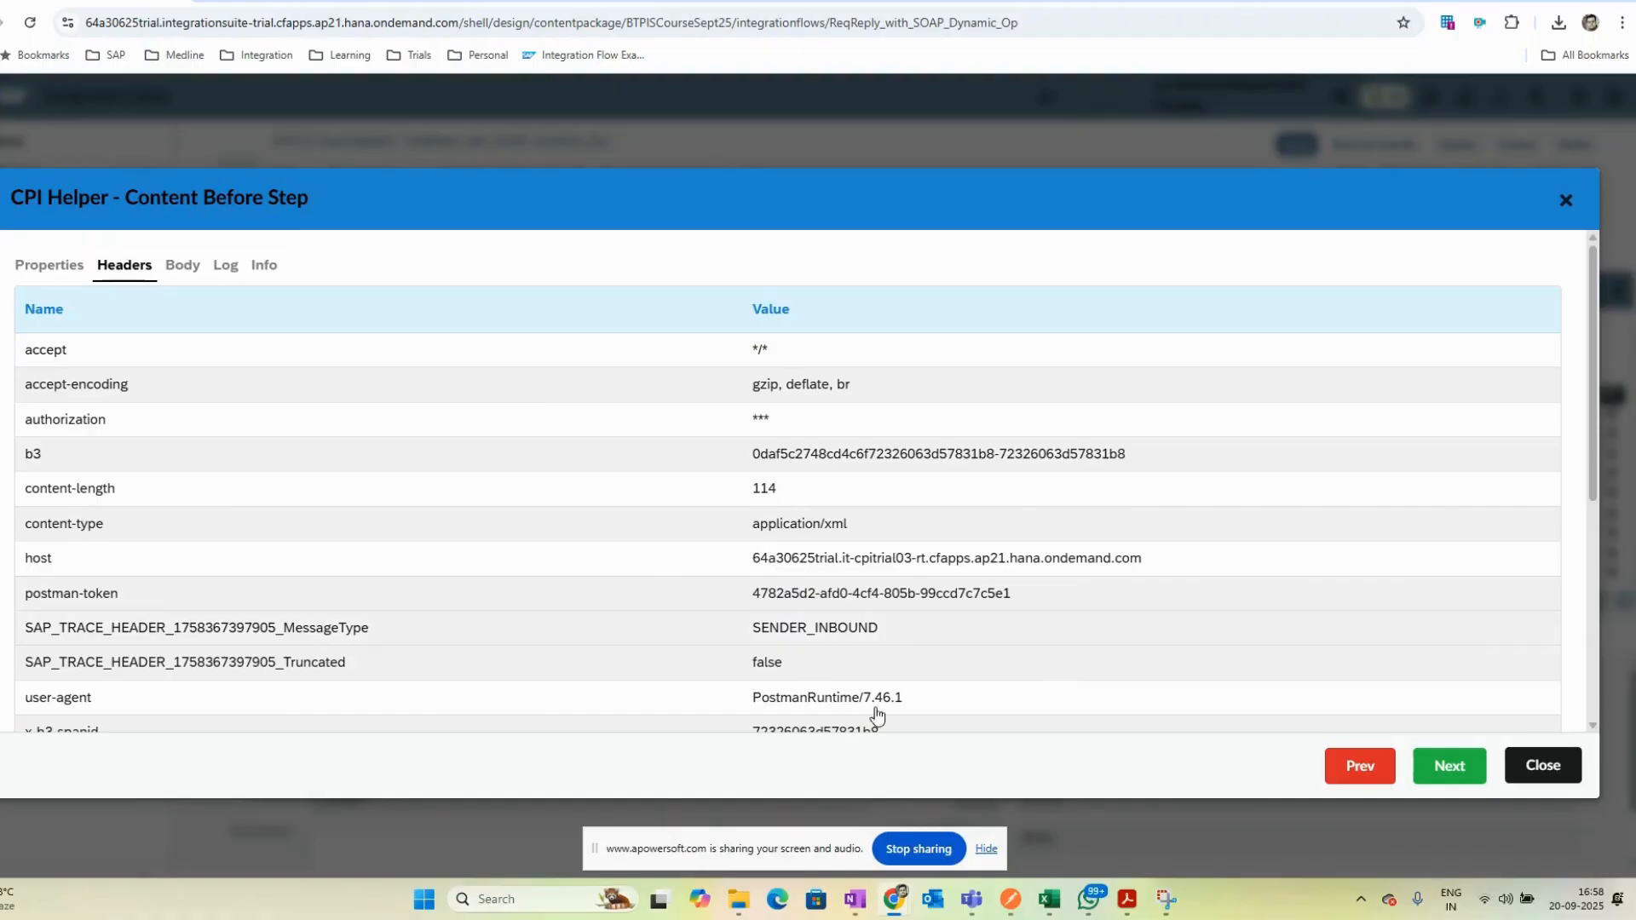
{"action": "scroll", "coordinate": [898, 661], "scroll_direction": "down", "scroll_amount": 3}
{"action": "scroll", "coordinate": [898, 661], "scroll_direction": "up", "scroll_amount": 3}
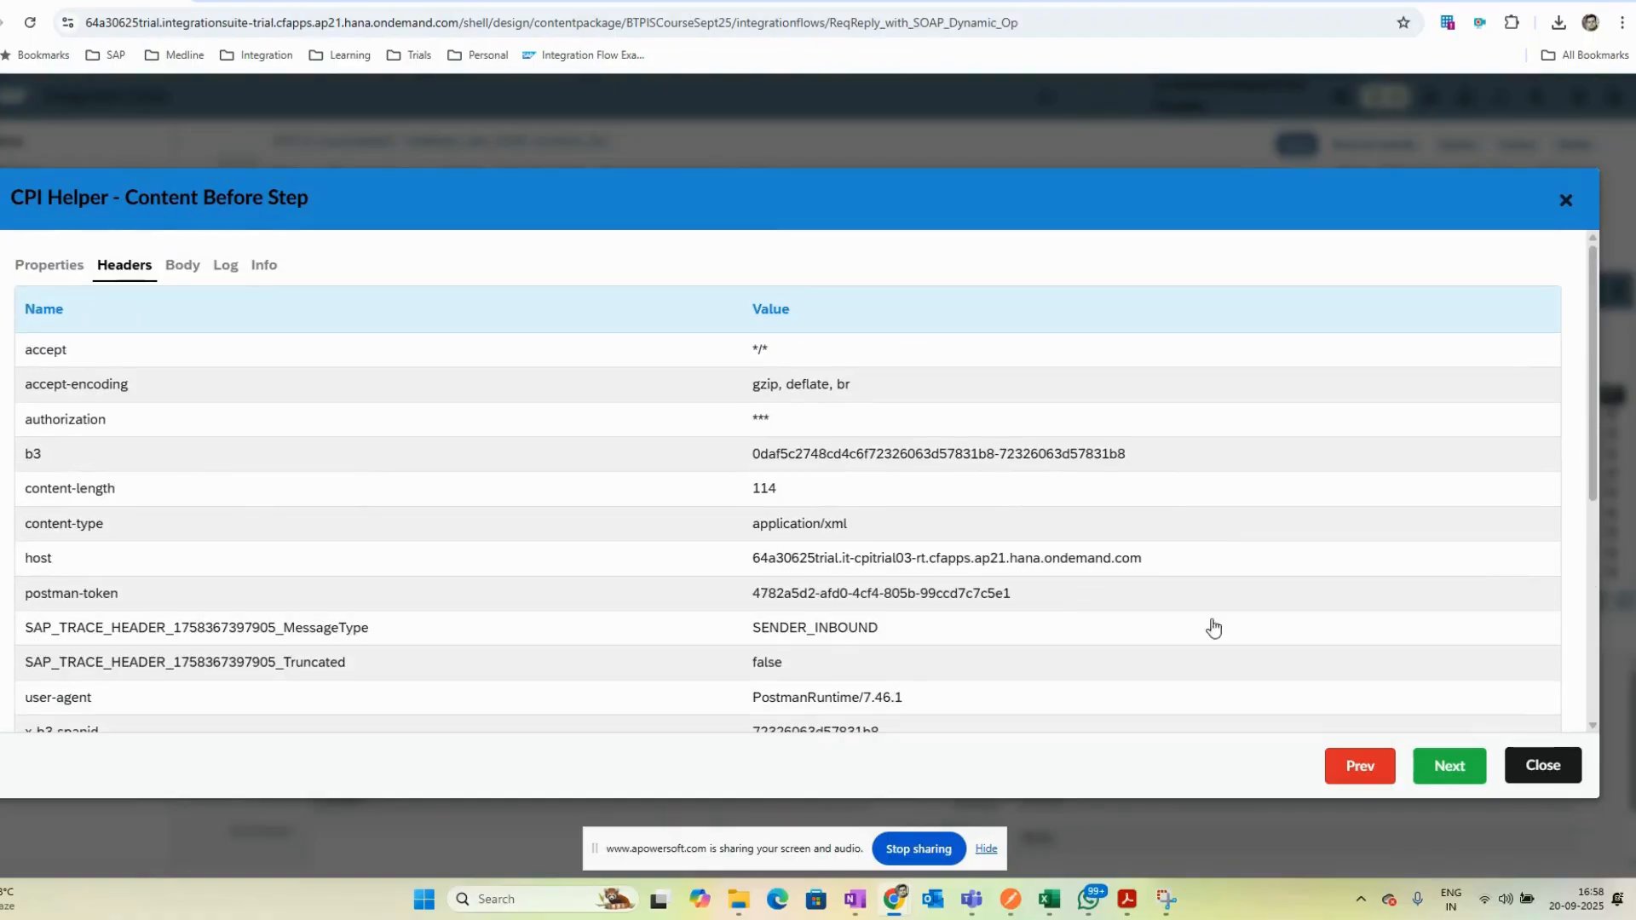
{"action": "left_click", "coordinate": [1543, 764]}
- Inspect the traced properties and headers before the Extract Properties step
{"action": "left_click", "coordinate": [765, 438]}
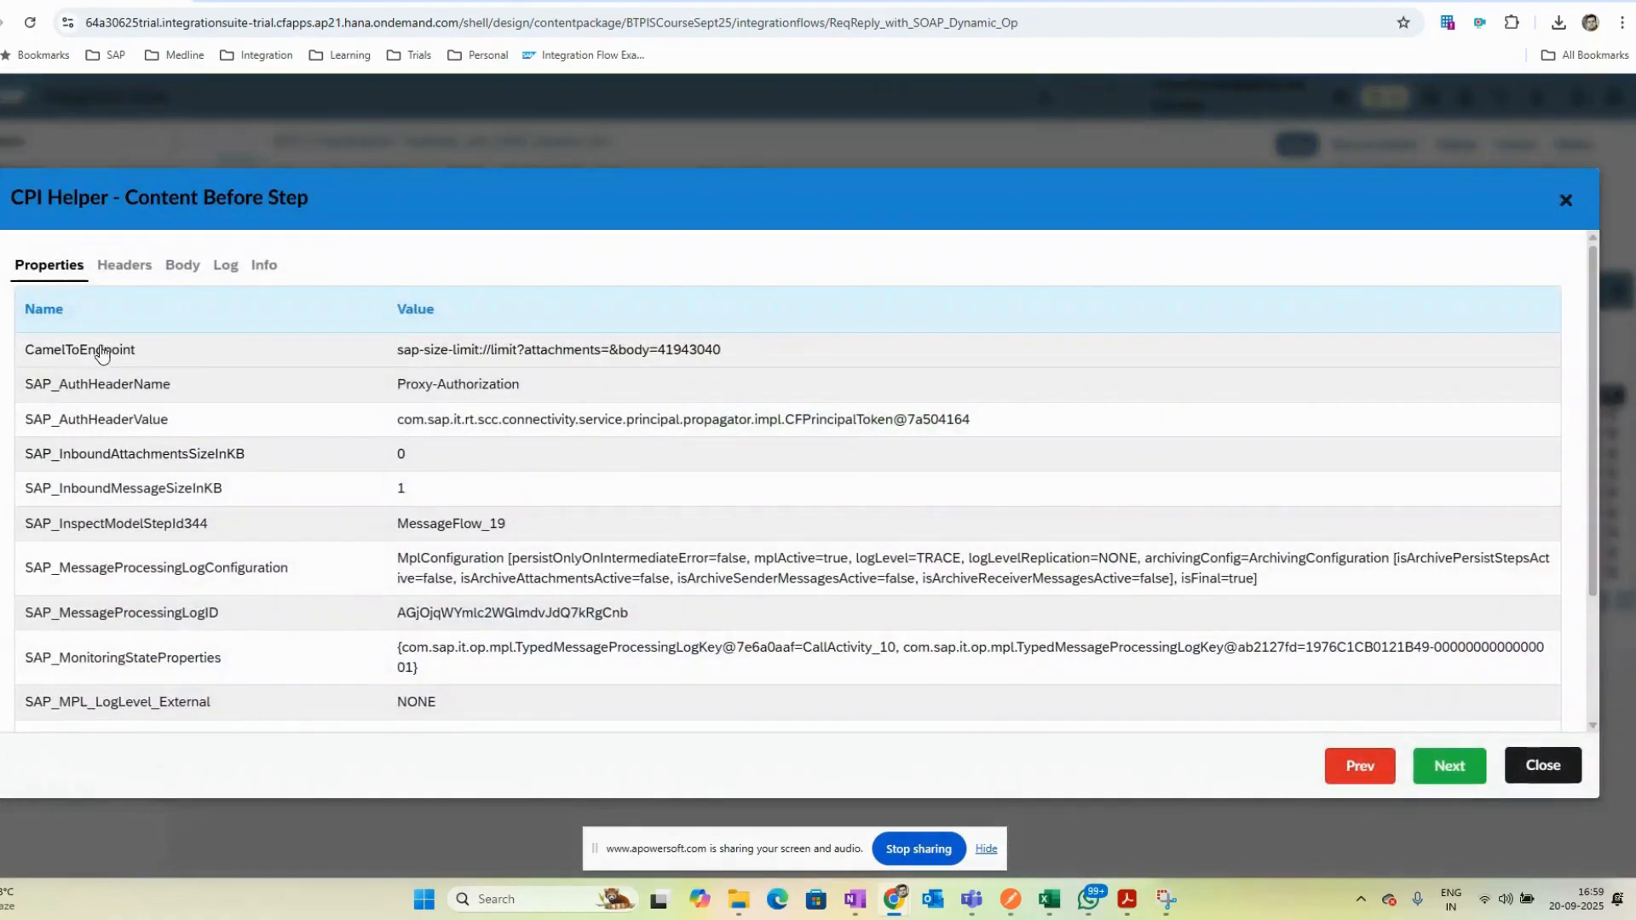
{"action": "scroll", "coordinate": [303, 561], "scroll_direction": "down", "scroll_amount": 1}
{"action": "scroll", "coordinate": [302, 561], "scroll_direction": "down", "scroll_amount": 2}
{"action": "scroll", "coordinate": [300, 567], "scroll_direction": "up", "scroll_amount": 3}
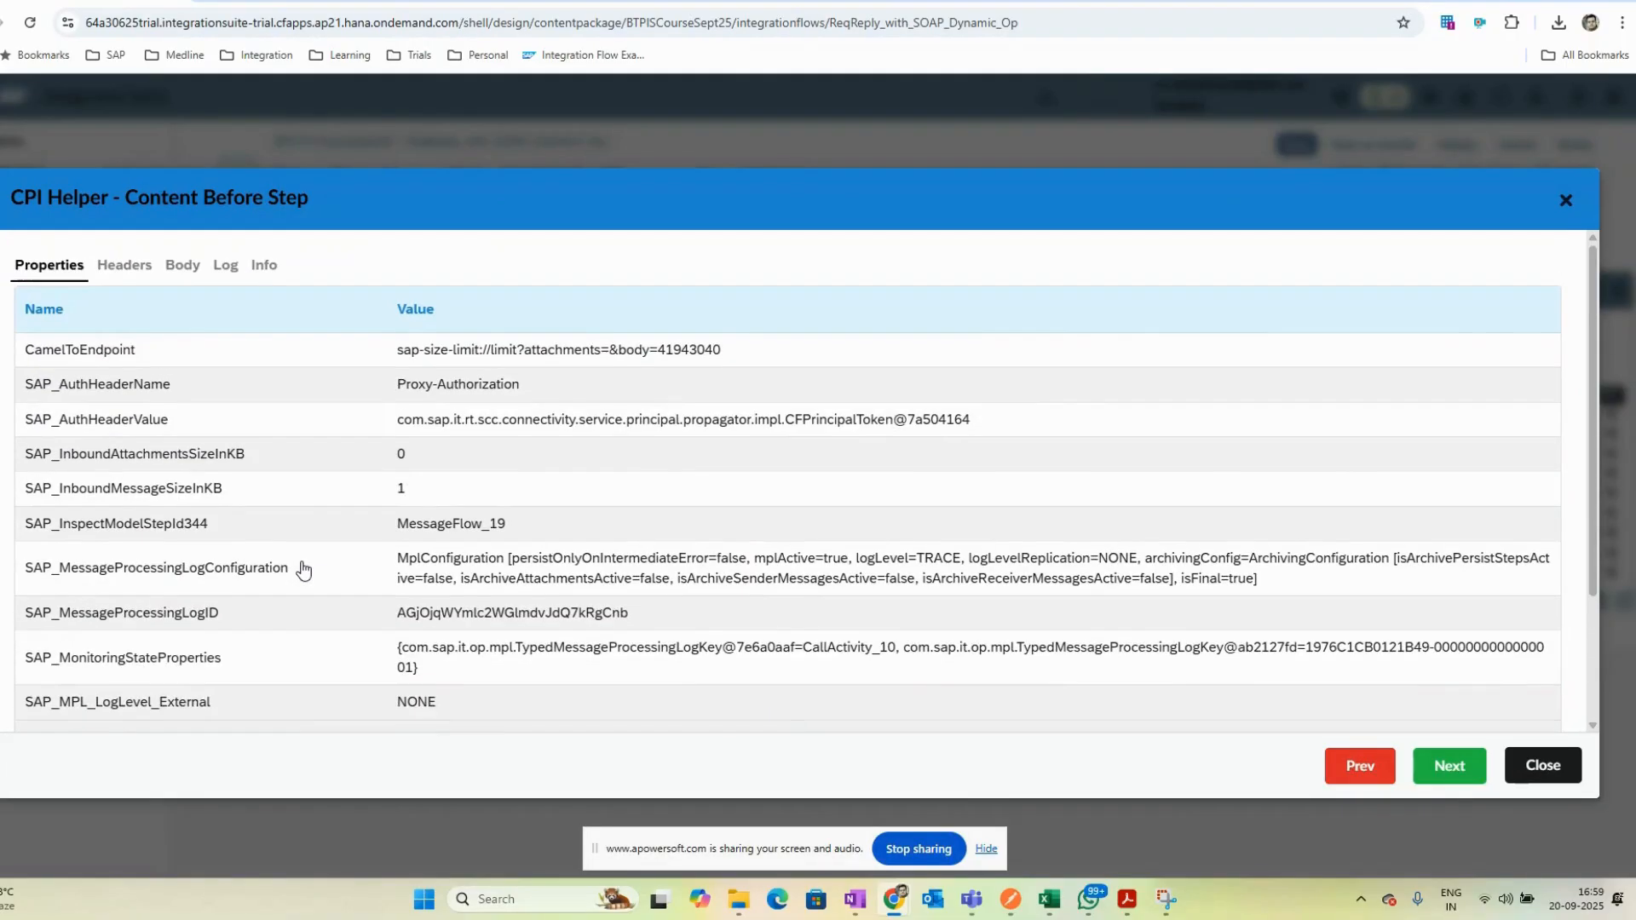
{"action": "left_click", "coordinate": [126, 269]}
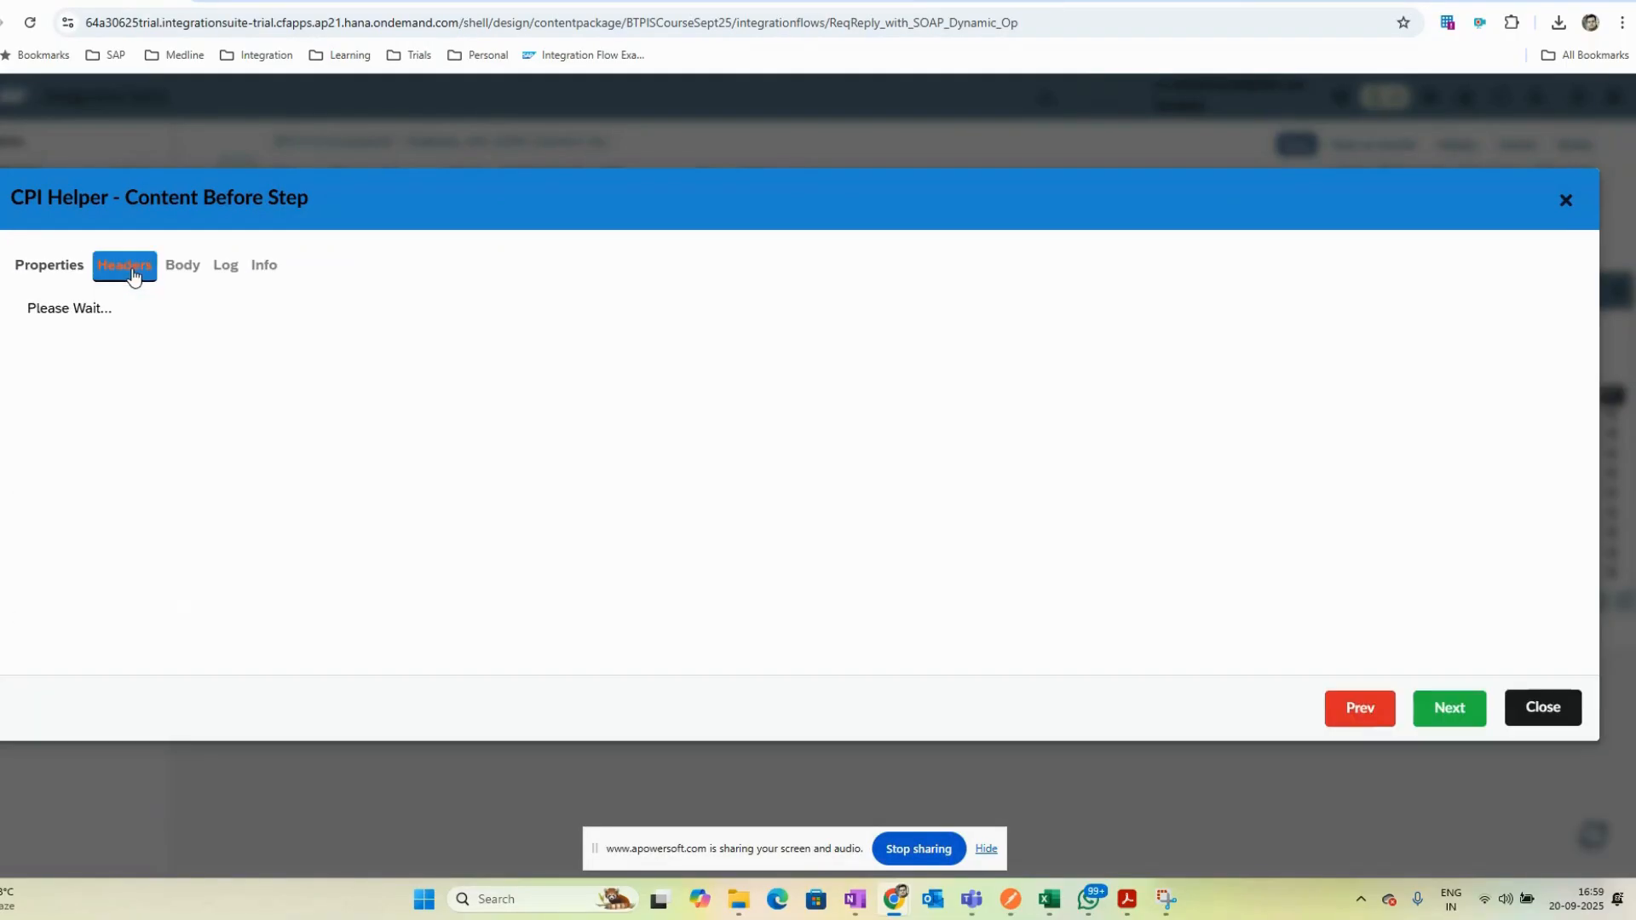
{"action": "left_click", "coordinate": [49, 265]}
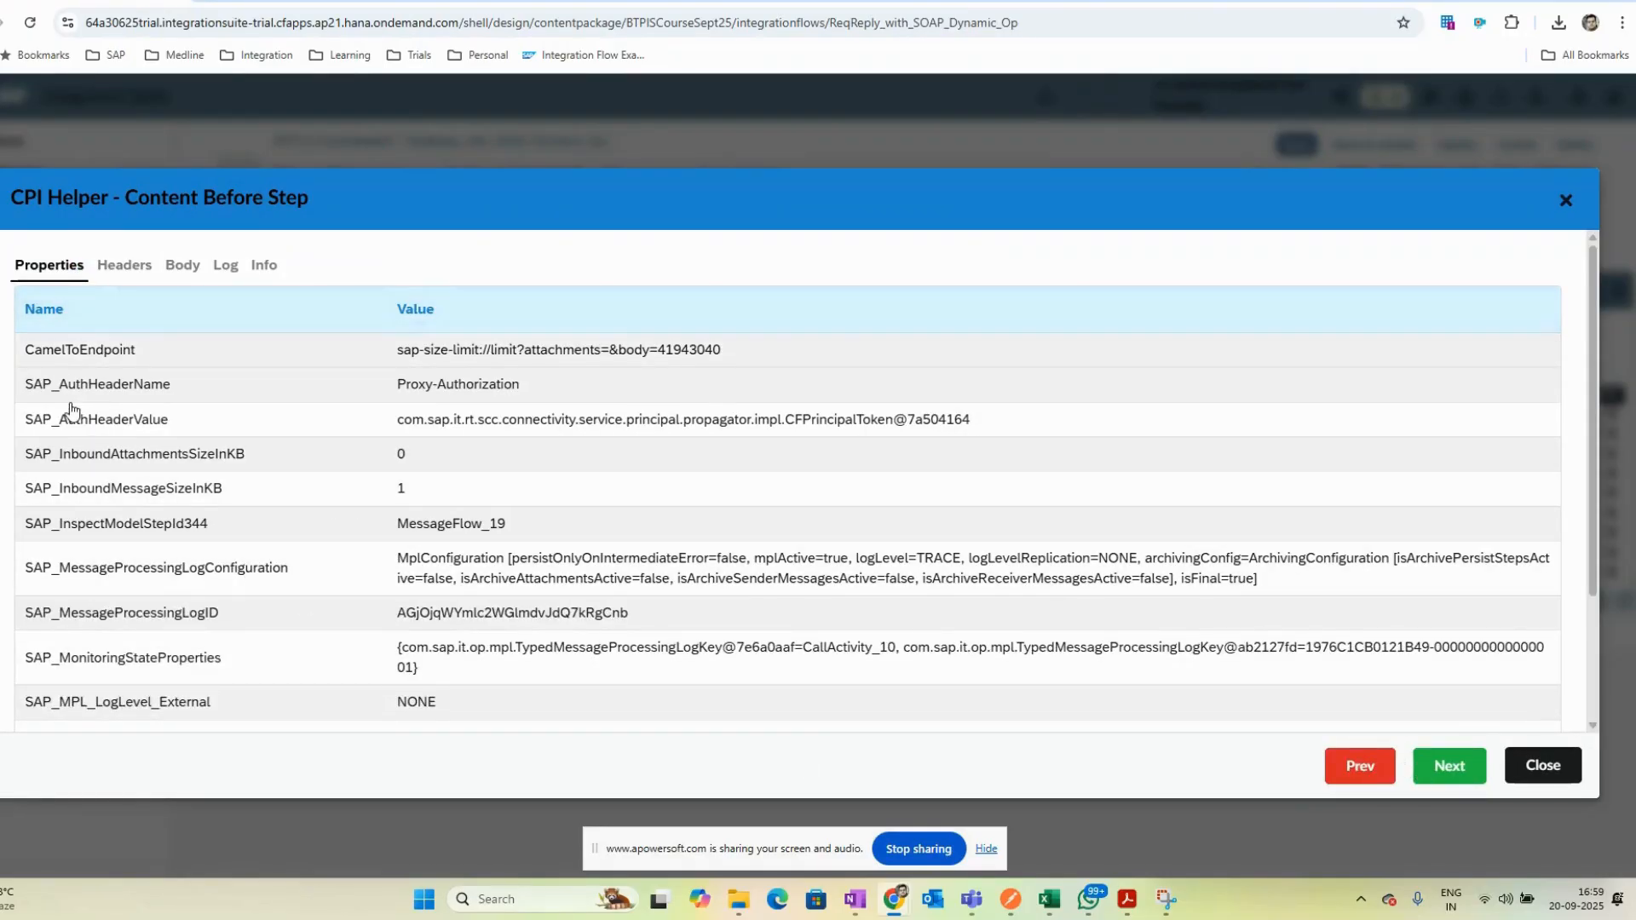
{"action": "scroll", "coordinate": [162, 616], "scroll_direction": "down", "scroll_amount": 3}
{"action": "scroll", "coordinate": [162, 616], "scroll_direction": "up", "scroll_amount": 3}
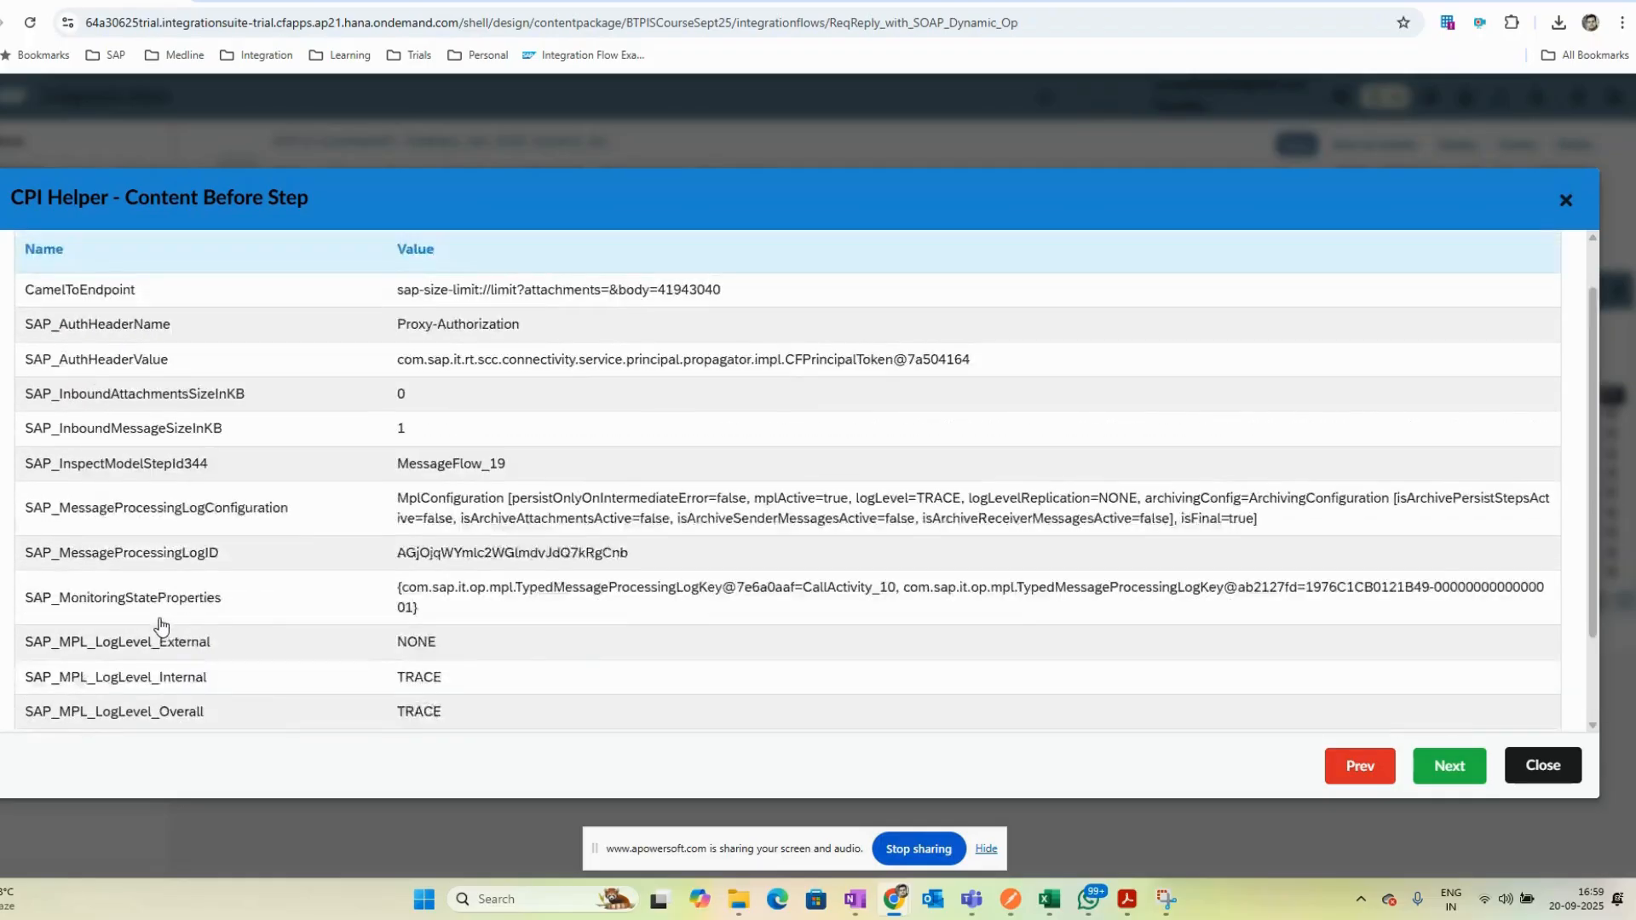
{"action": "left_click", "coordinate": [1541, 766]}
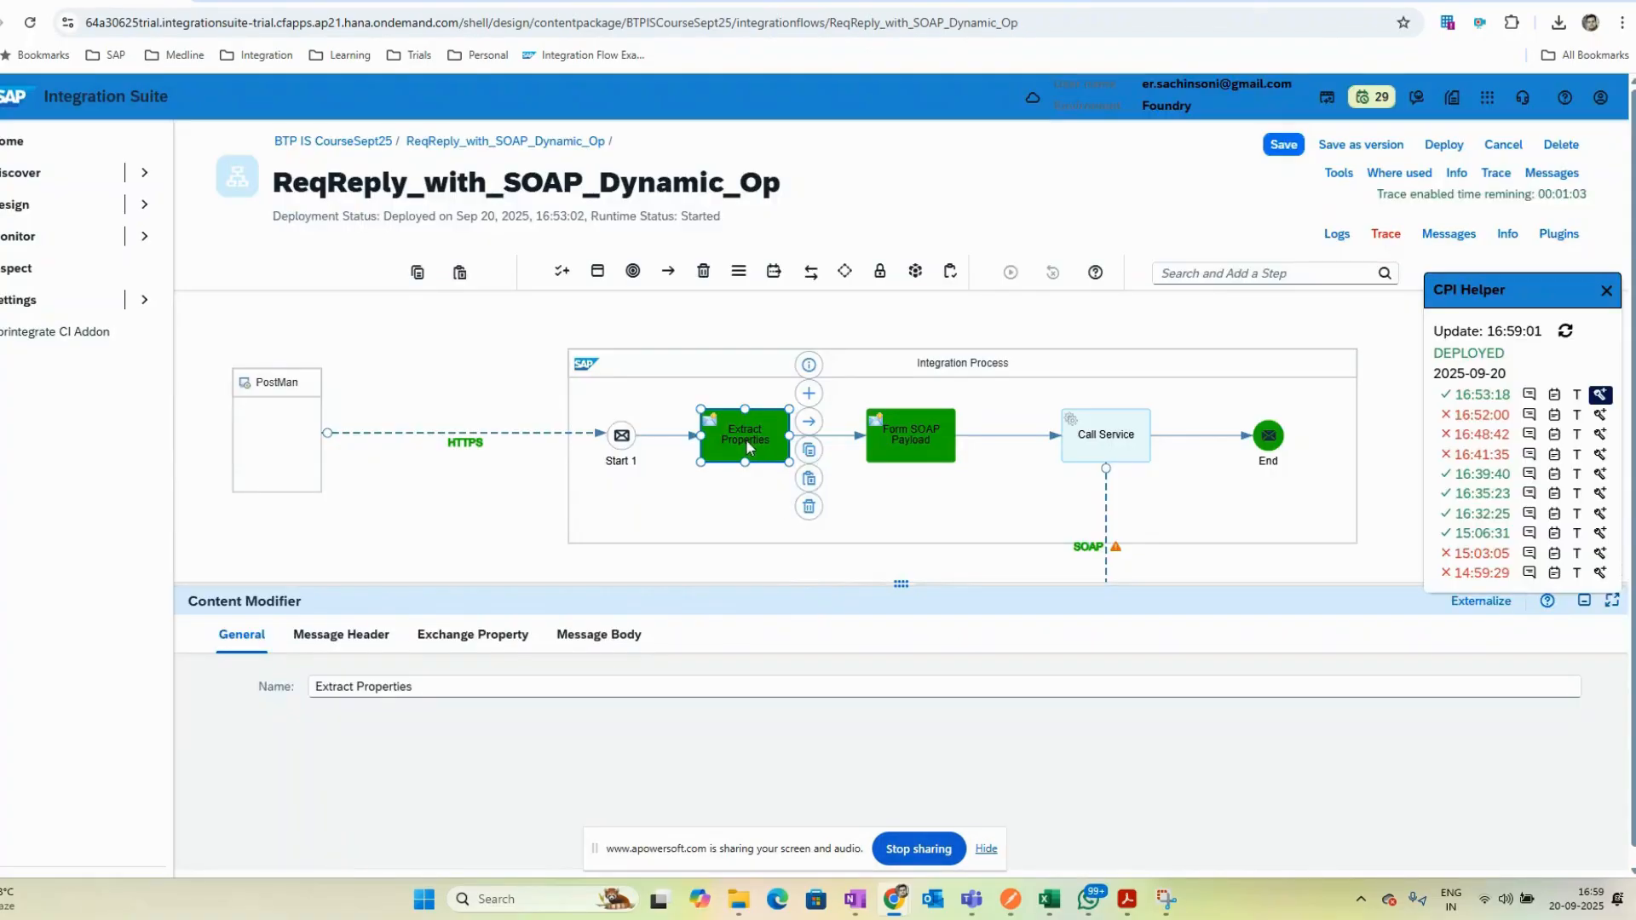
{"action": "left_click", "coordinate": [763, 443]}
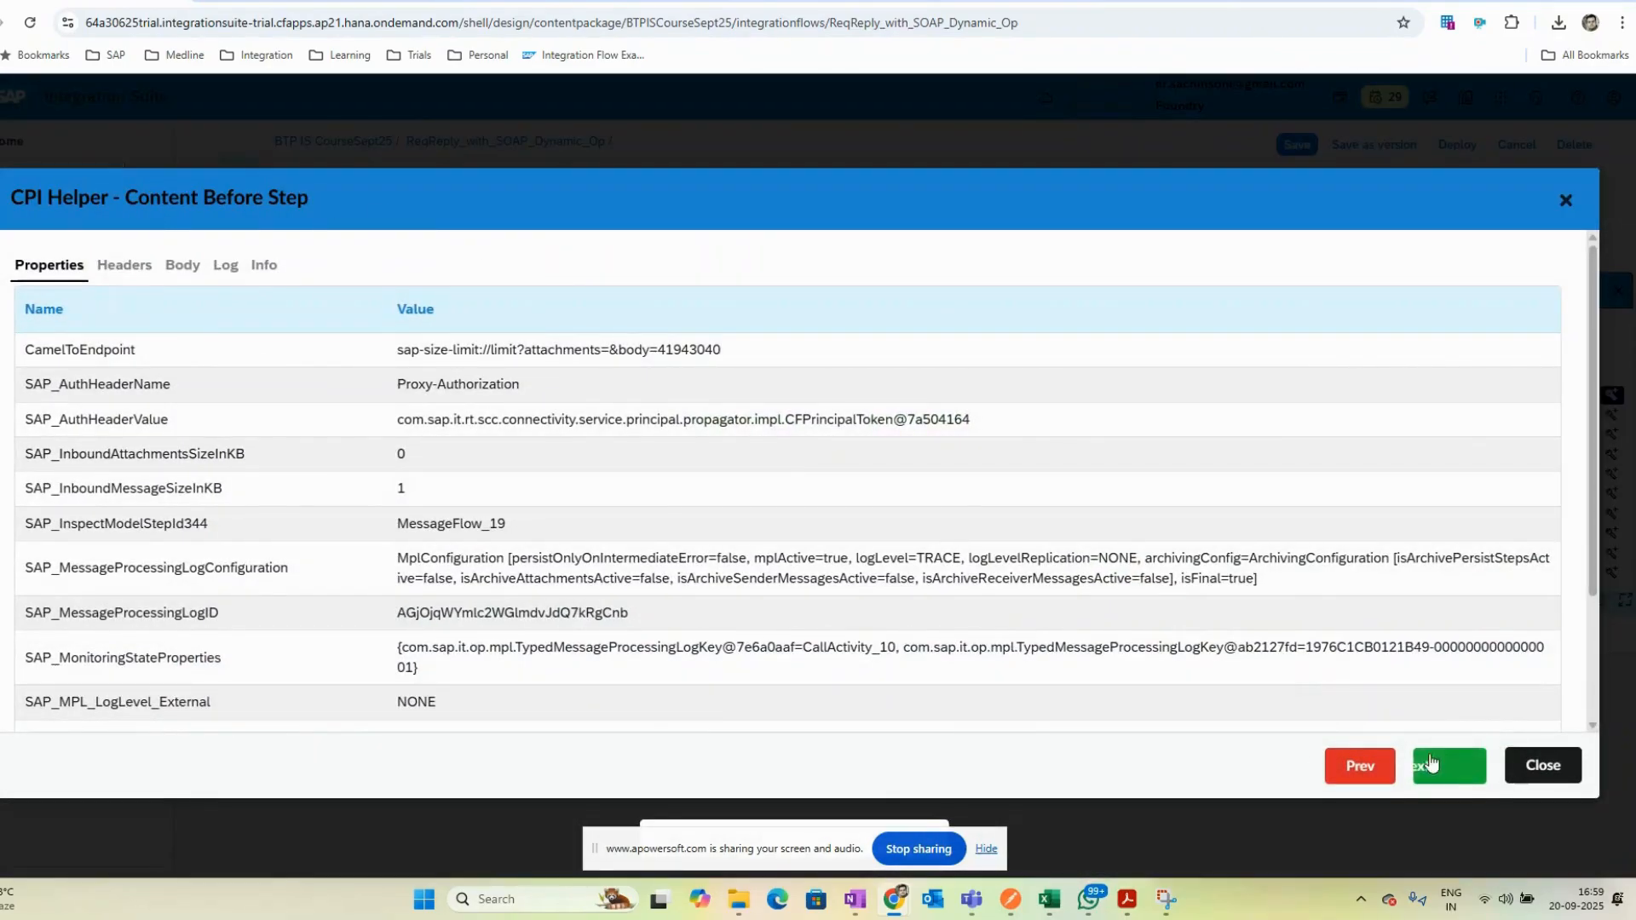
{"action": "left_click", "coordinate": [1541, 764]}
- Inspect the traced properties and headers before the Form SOAP Payload step
{"action": "left_click", "coordinate": [881, 443]}
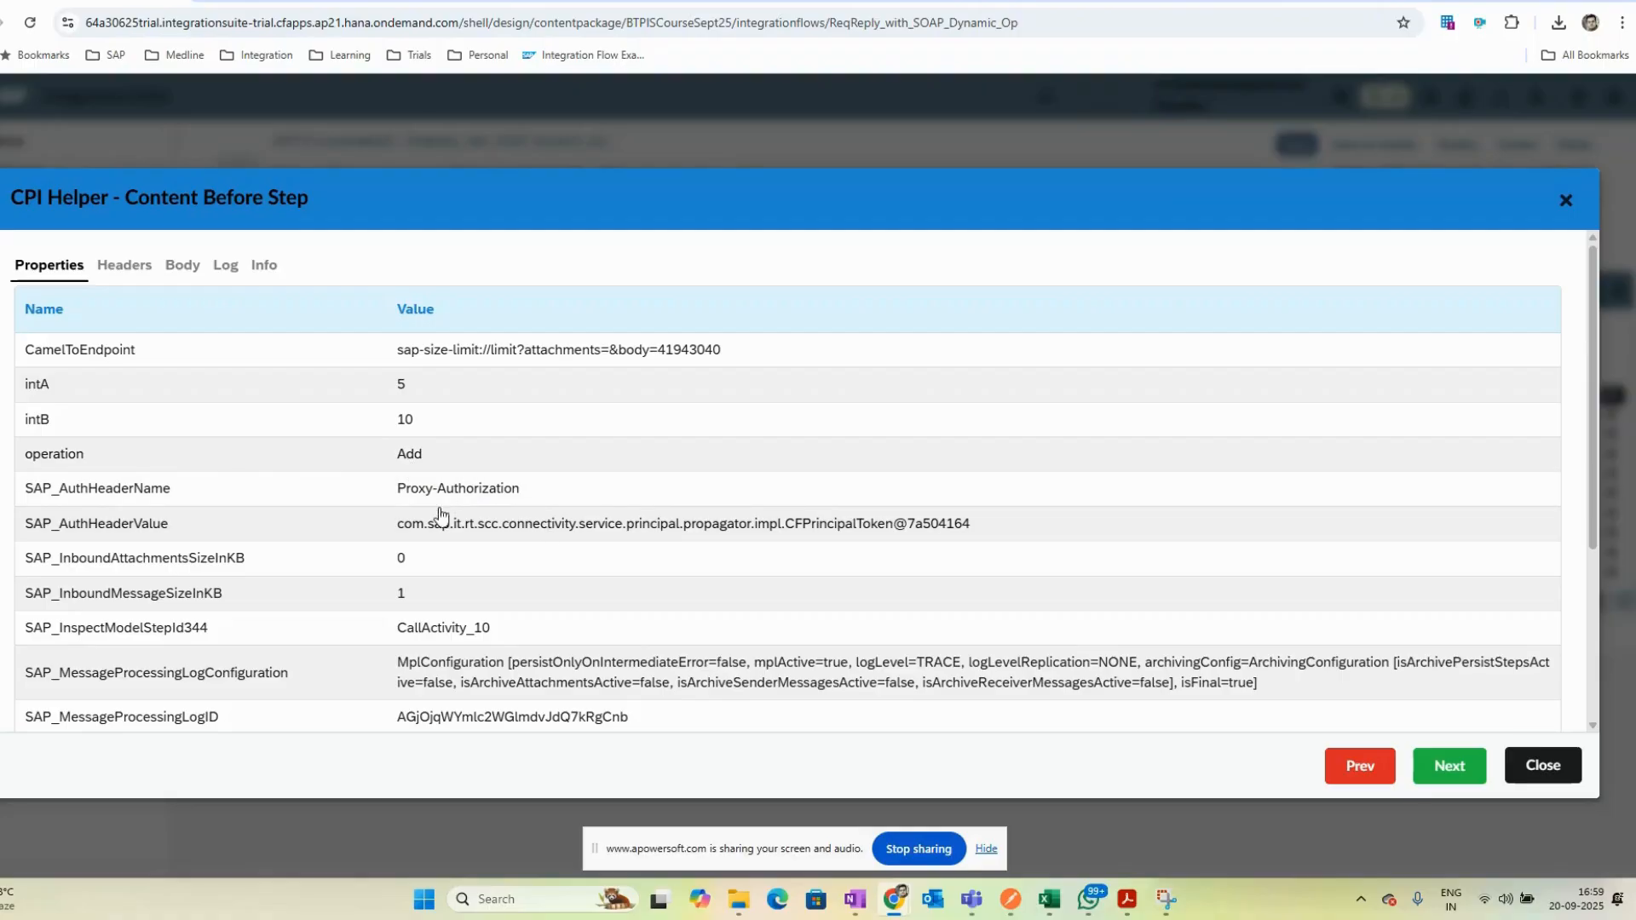
{"action": "left_click", "coordinate": [125, 265]}
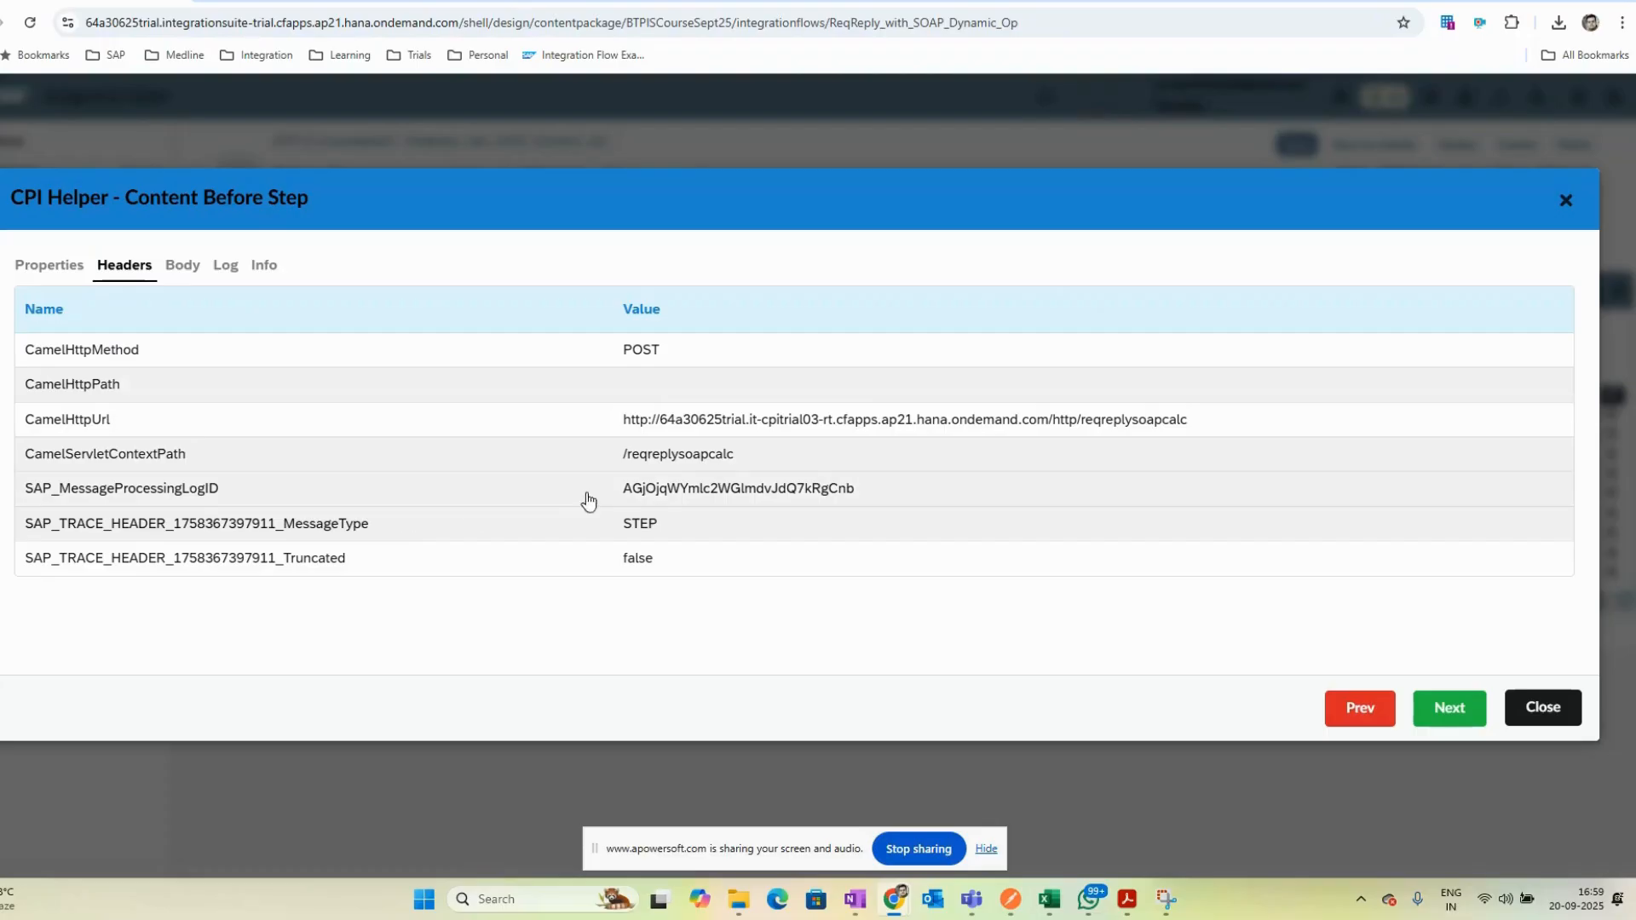
{"action": "left_click", "coordinate": [1543, 708]}
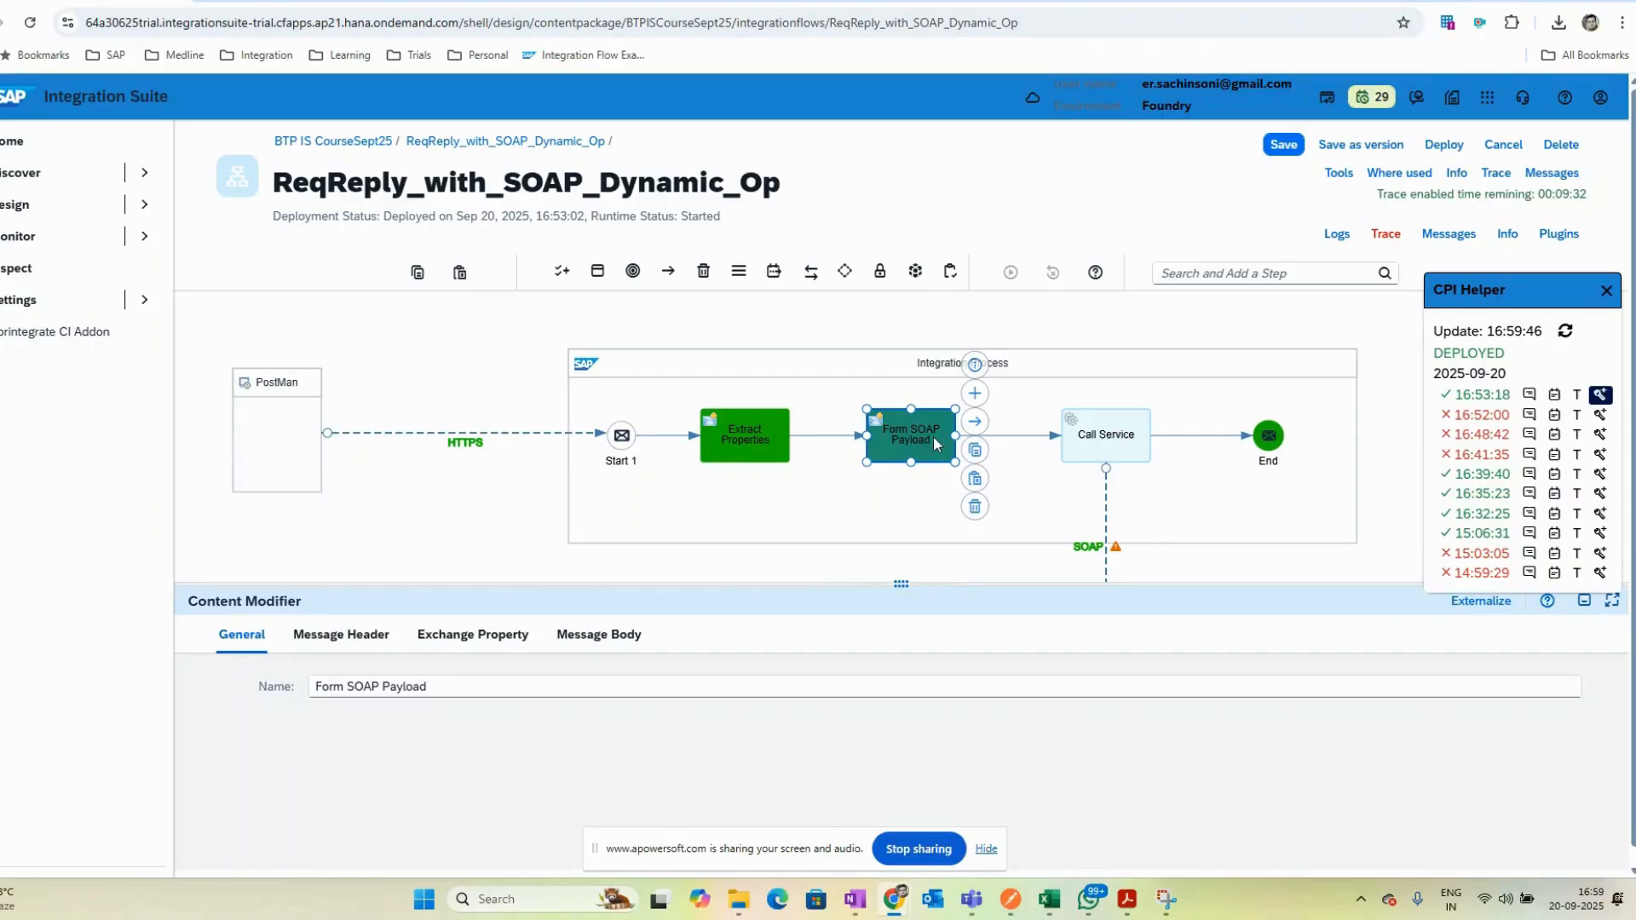
- Inspect the traced properties and headers at the SOAP receiver connection
{"action": "left_click", "coordinate": [1090, 558]}
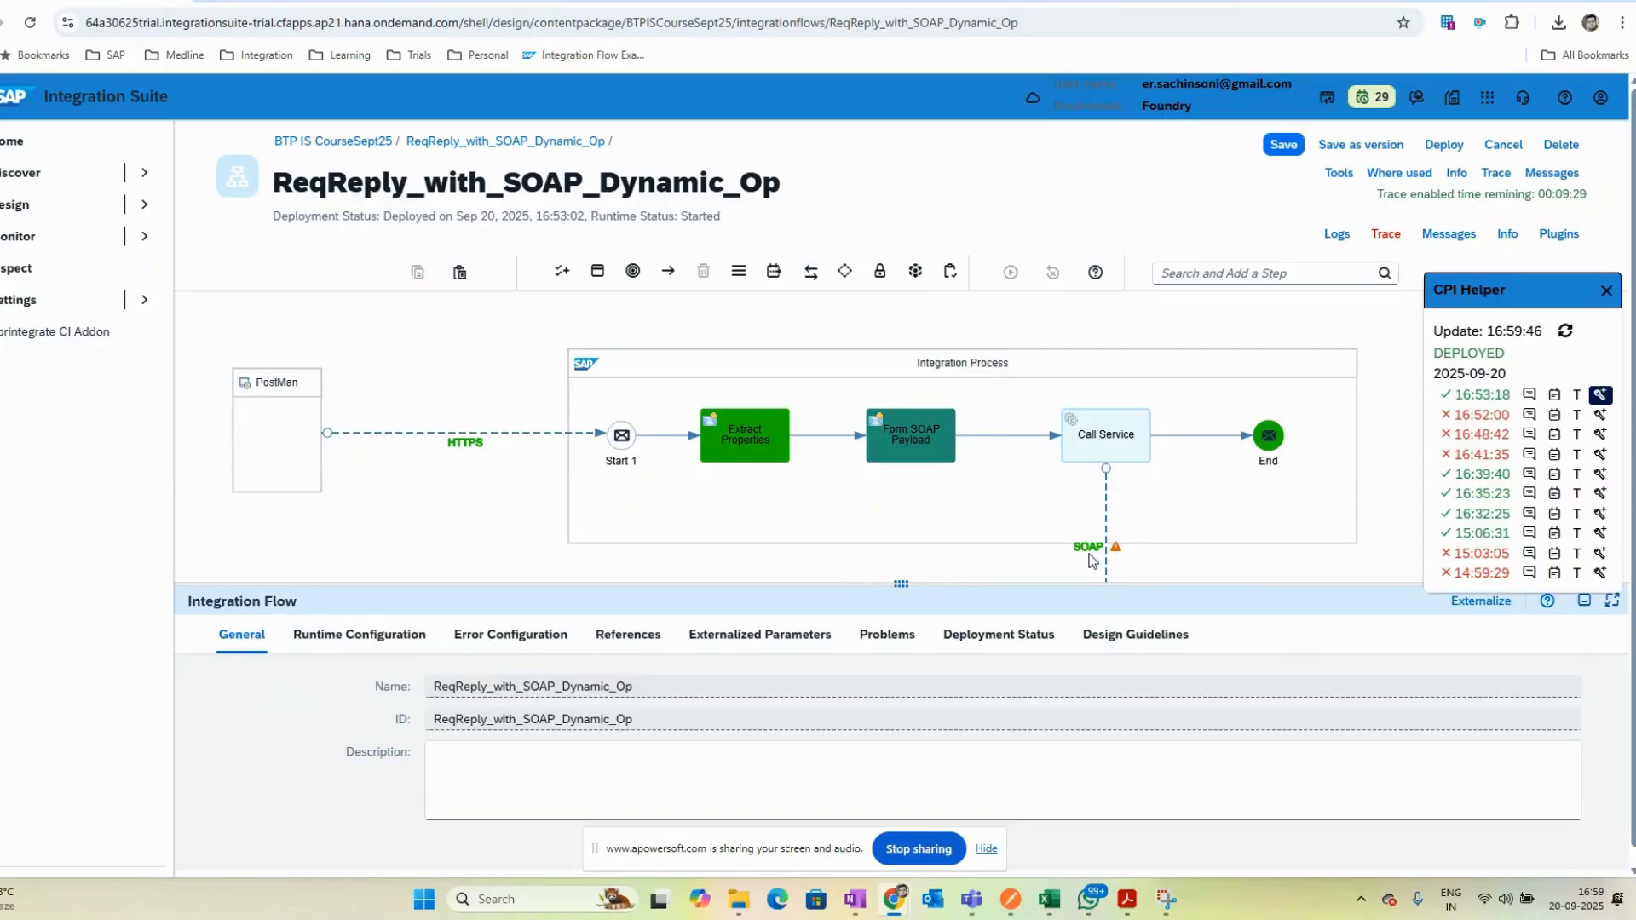
{"action": "left_click", "coordinate": [1092, 552]}
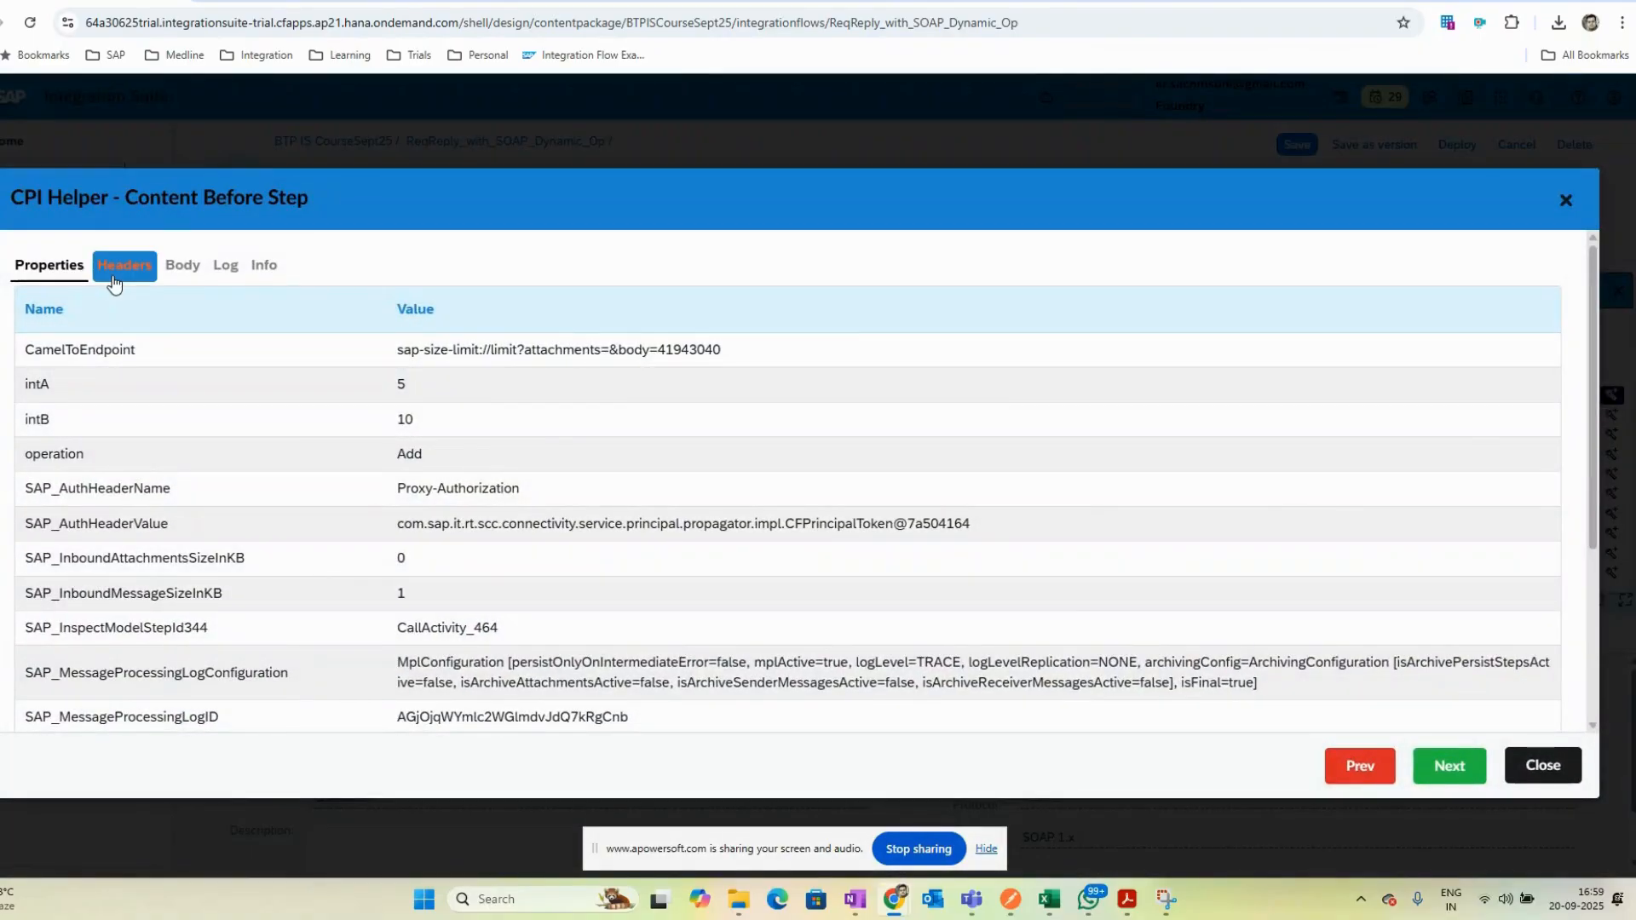
{"action": "left_click", "coordinate": [120, 267]}
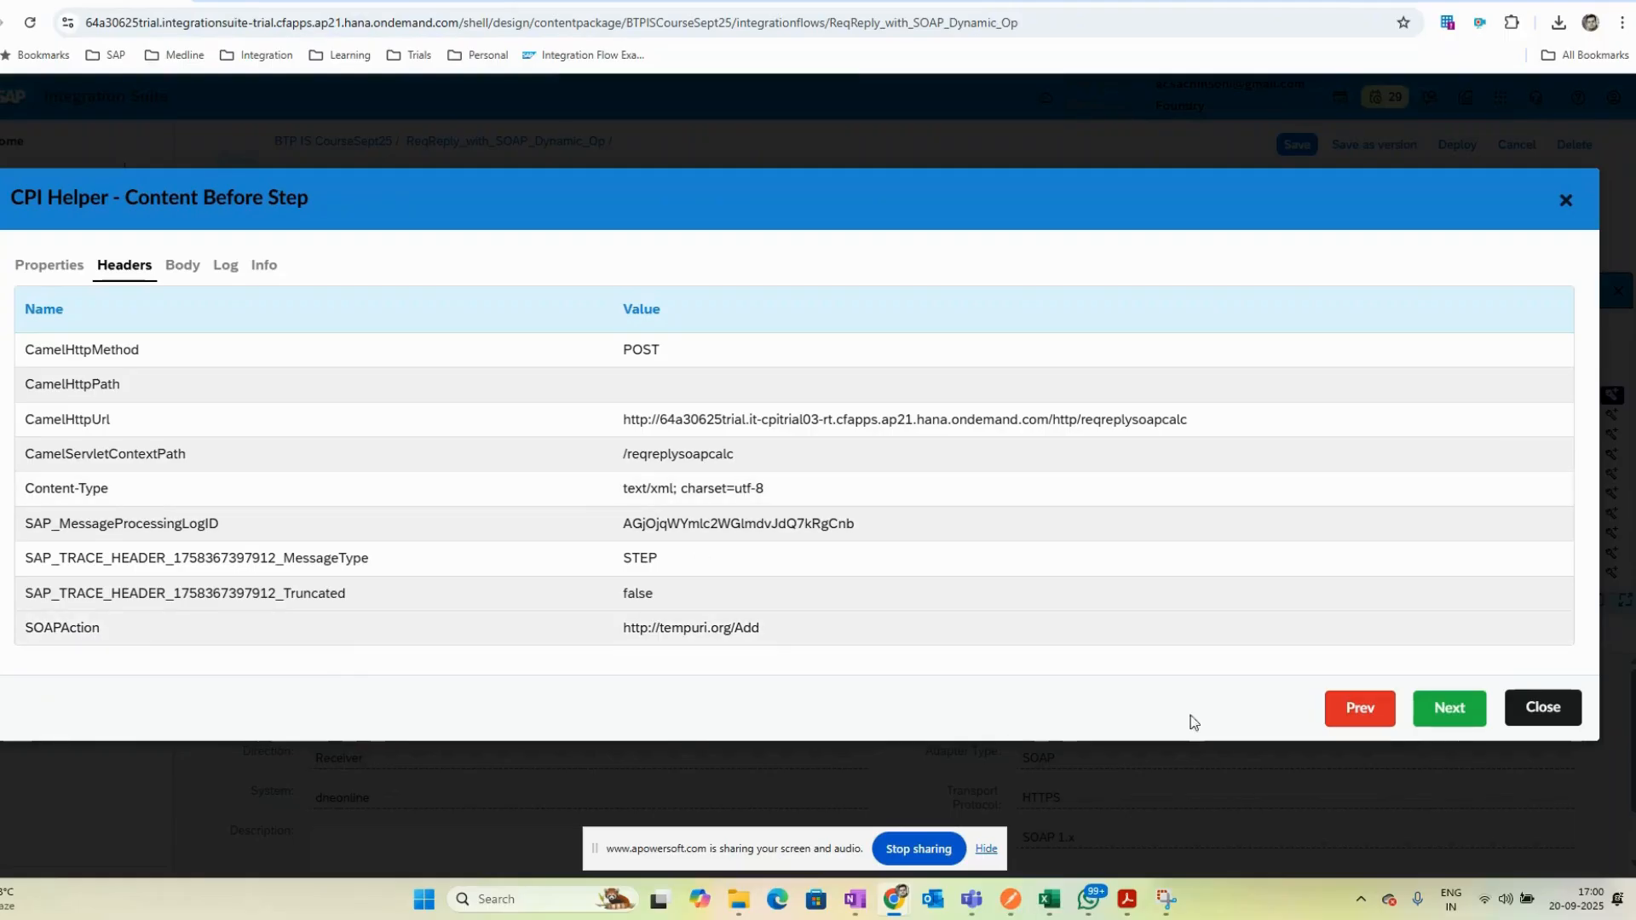
{"action": "left_click", "coordinate": [1536, 710]}
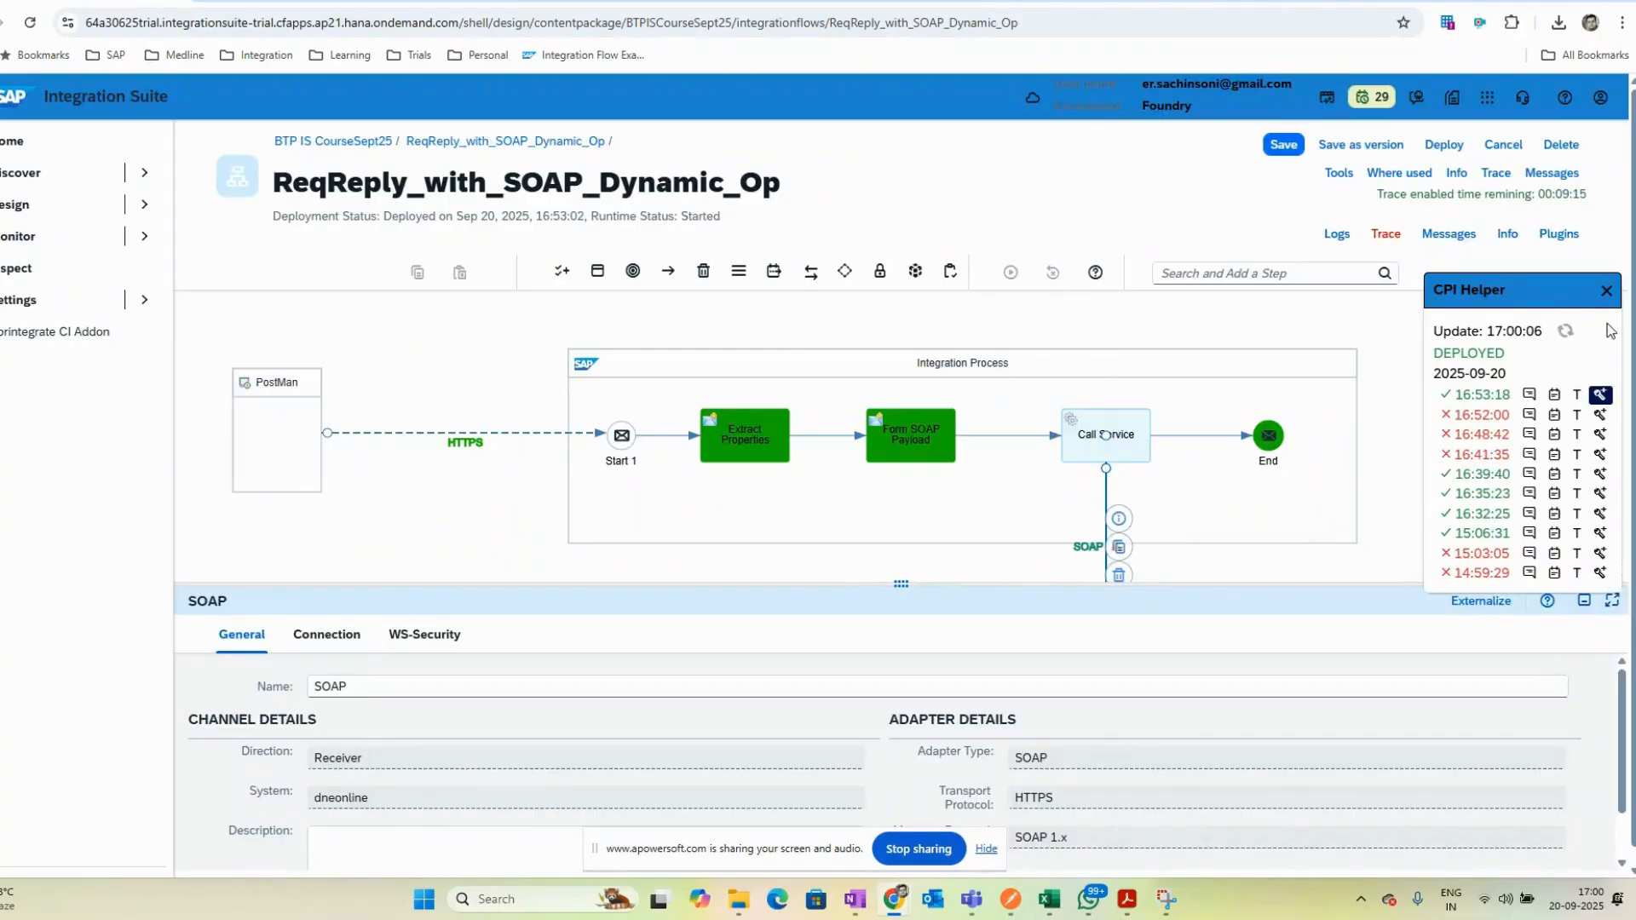
- Close CPI Helper, enlarge the properties panel, and open the SOAP adapter's connection settings
{"action": "left_click", "coordinate": [1606, 290]}
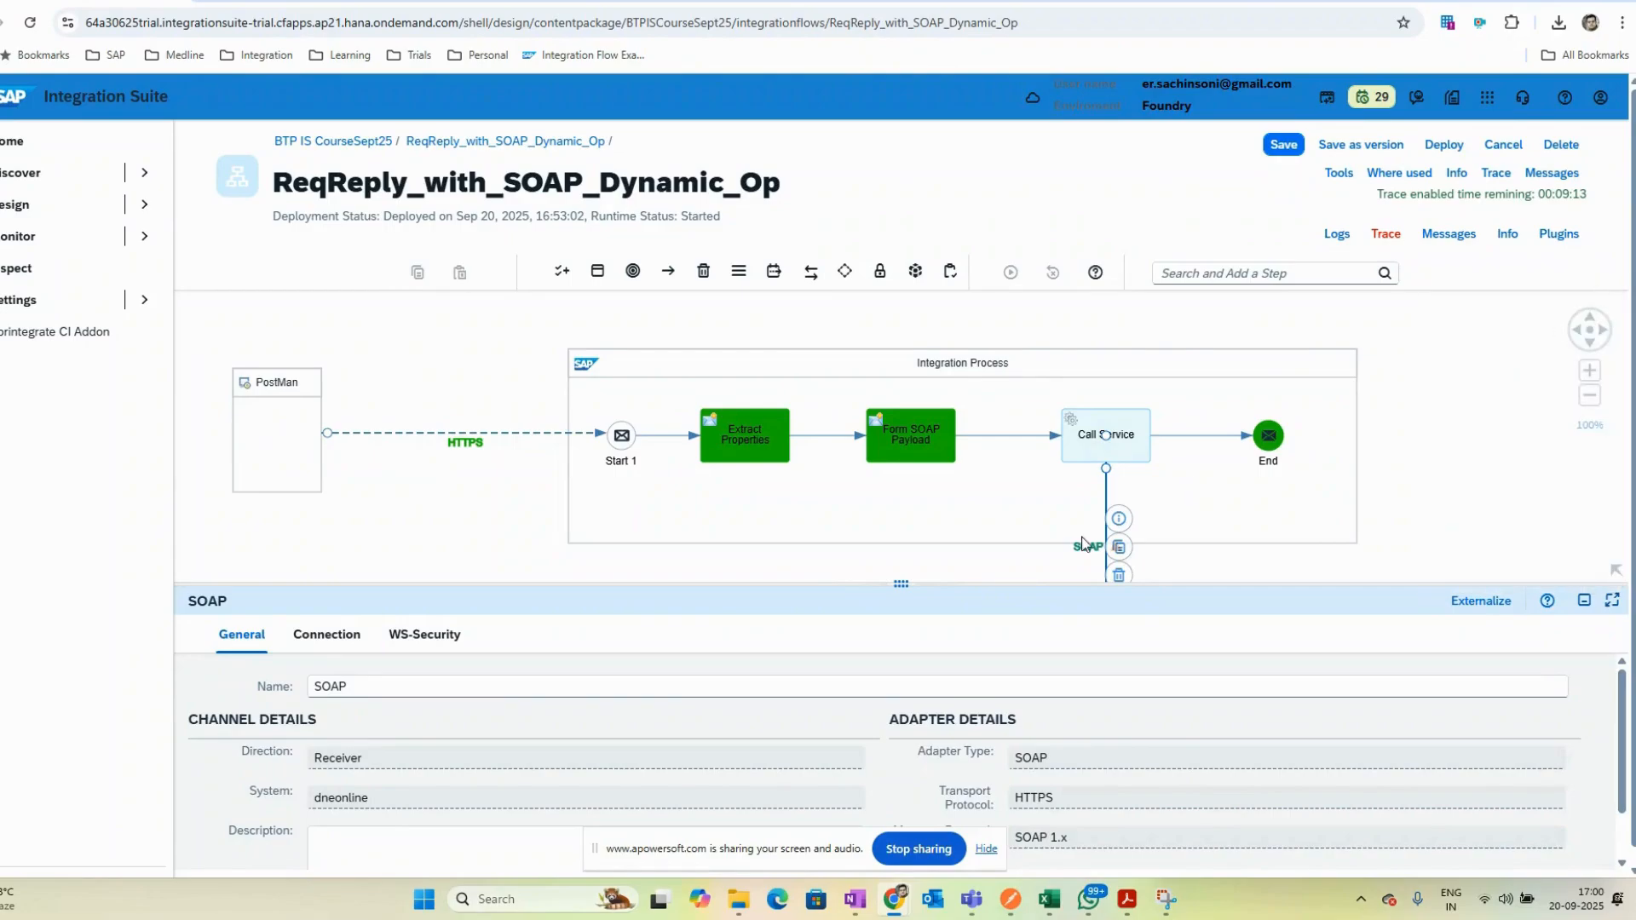
{"action": "left_click_drag", "start_coordinate": [1116, 584], "coordinate": [1118, 617]}
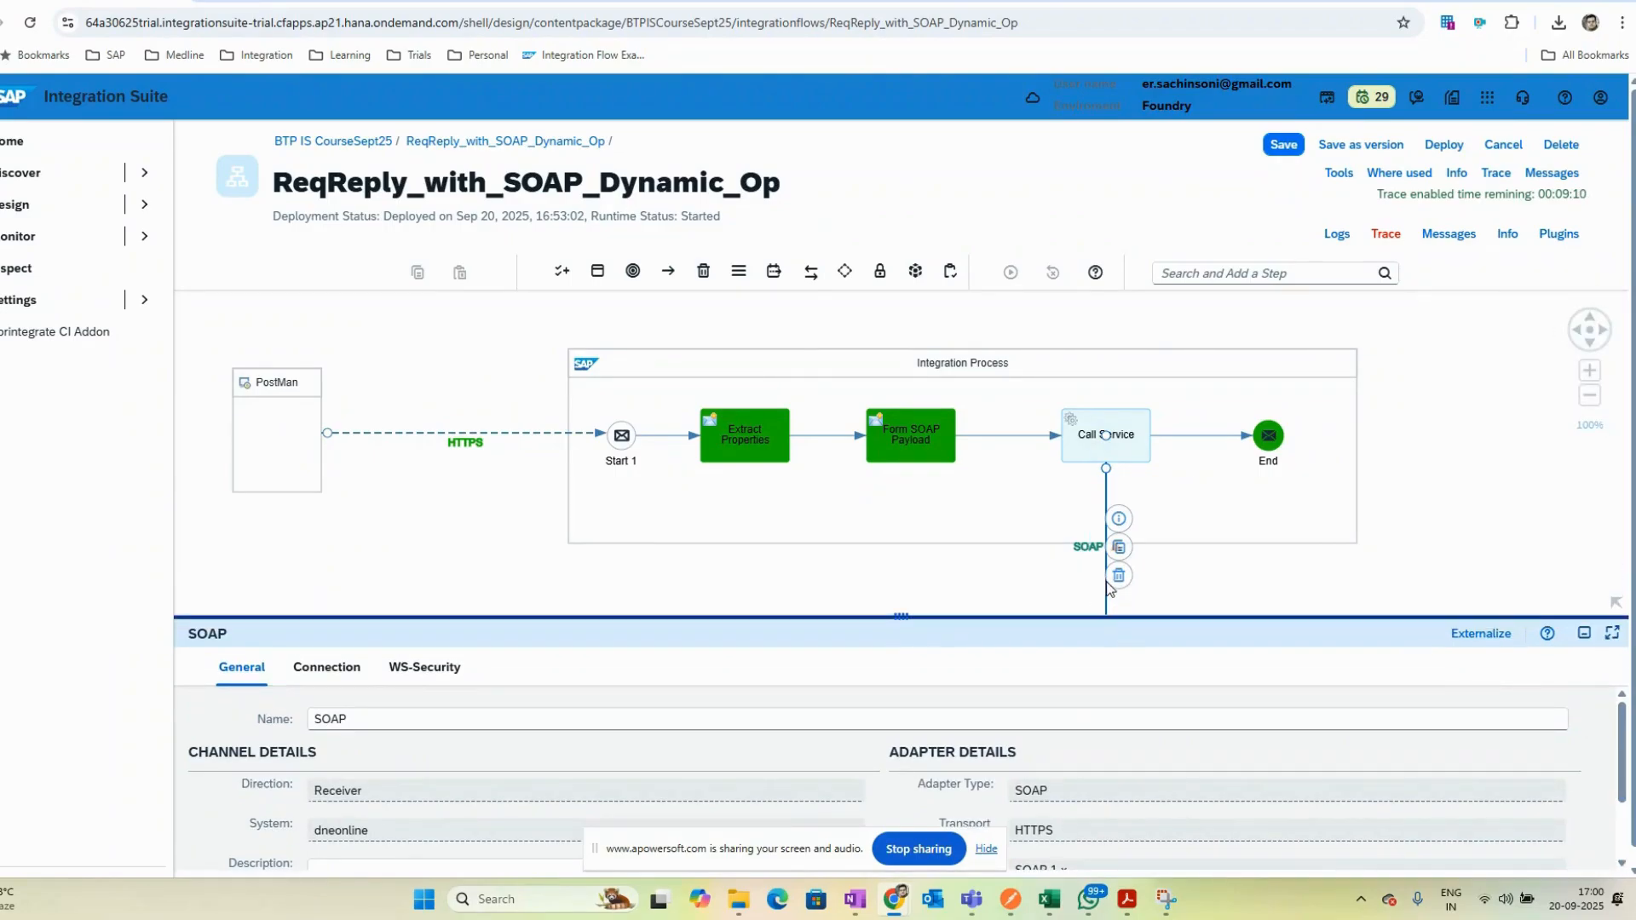
{"action": "left_click", "coordinate": [326, 667]}
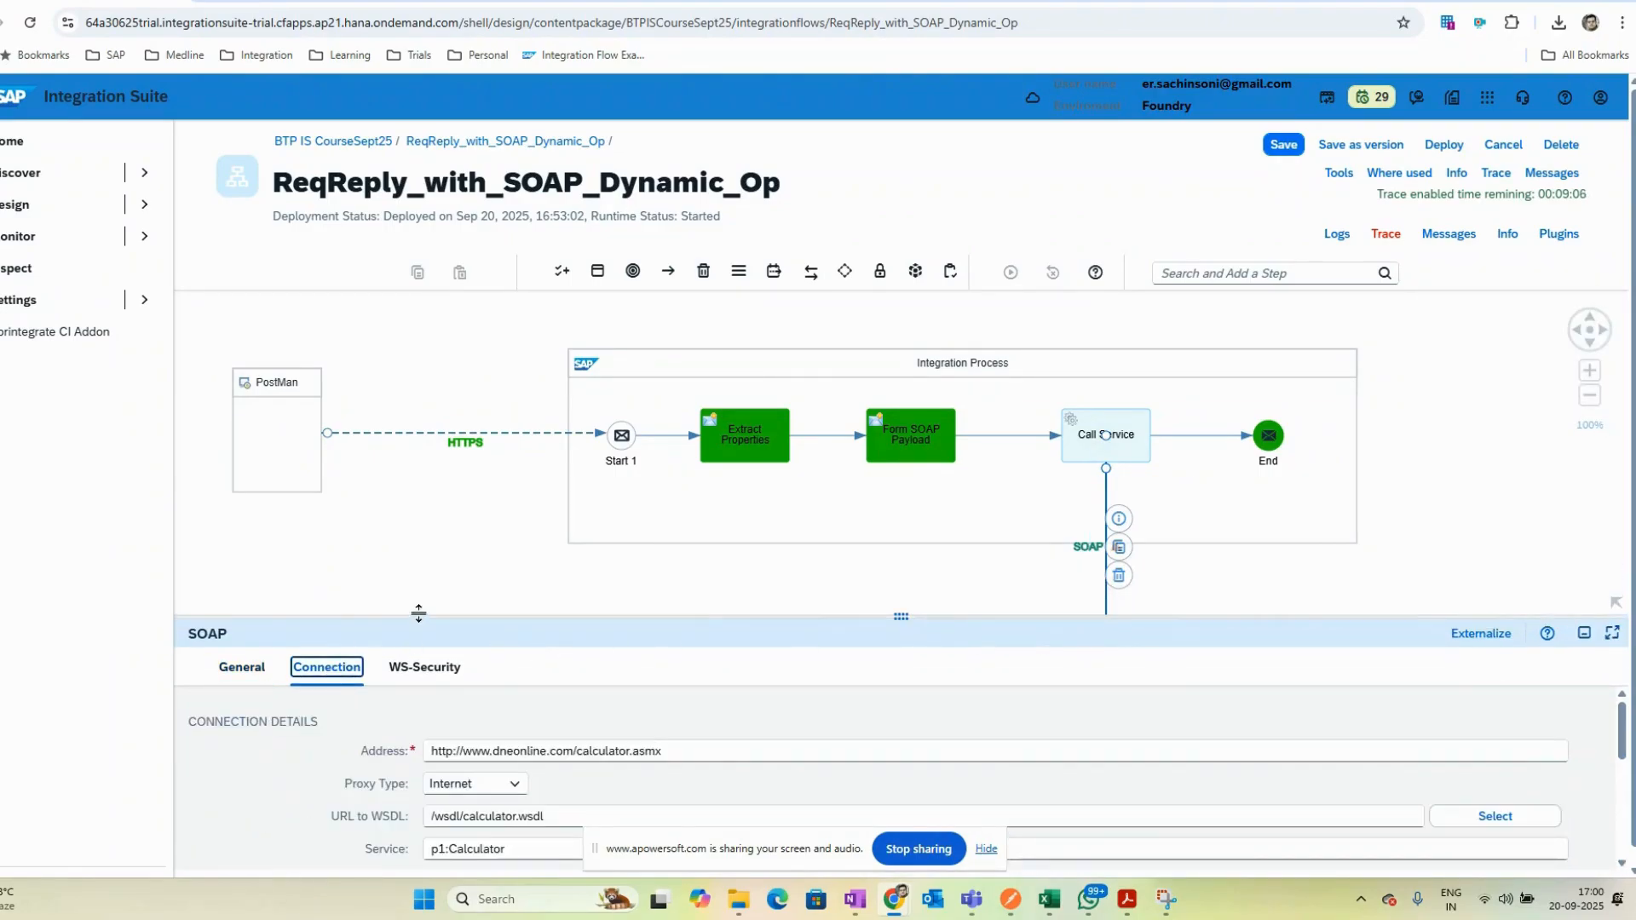
- Enlarge the properties panel to examine the SOAP receiver's connection details, including the operation name
{"action": "left_click_drag", "start_coordinate": [420, 615], "coordinate": [426, 253]}
{"action": "left_click", "coordinate": [516, 590]}
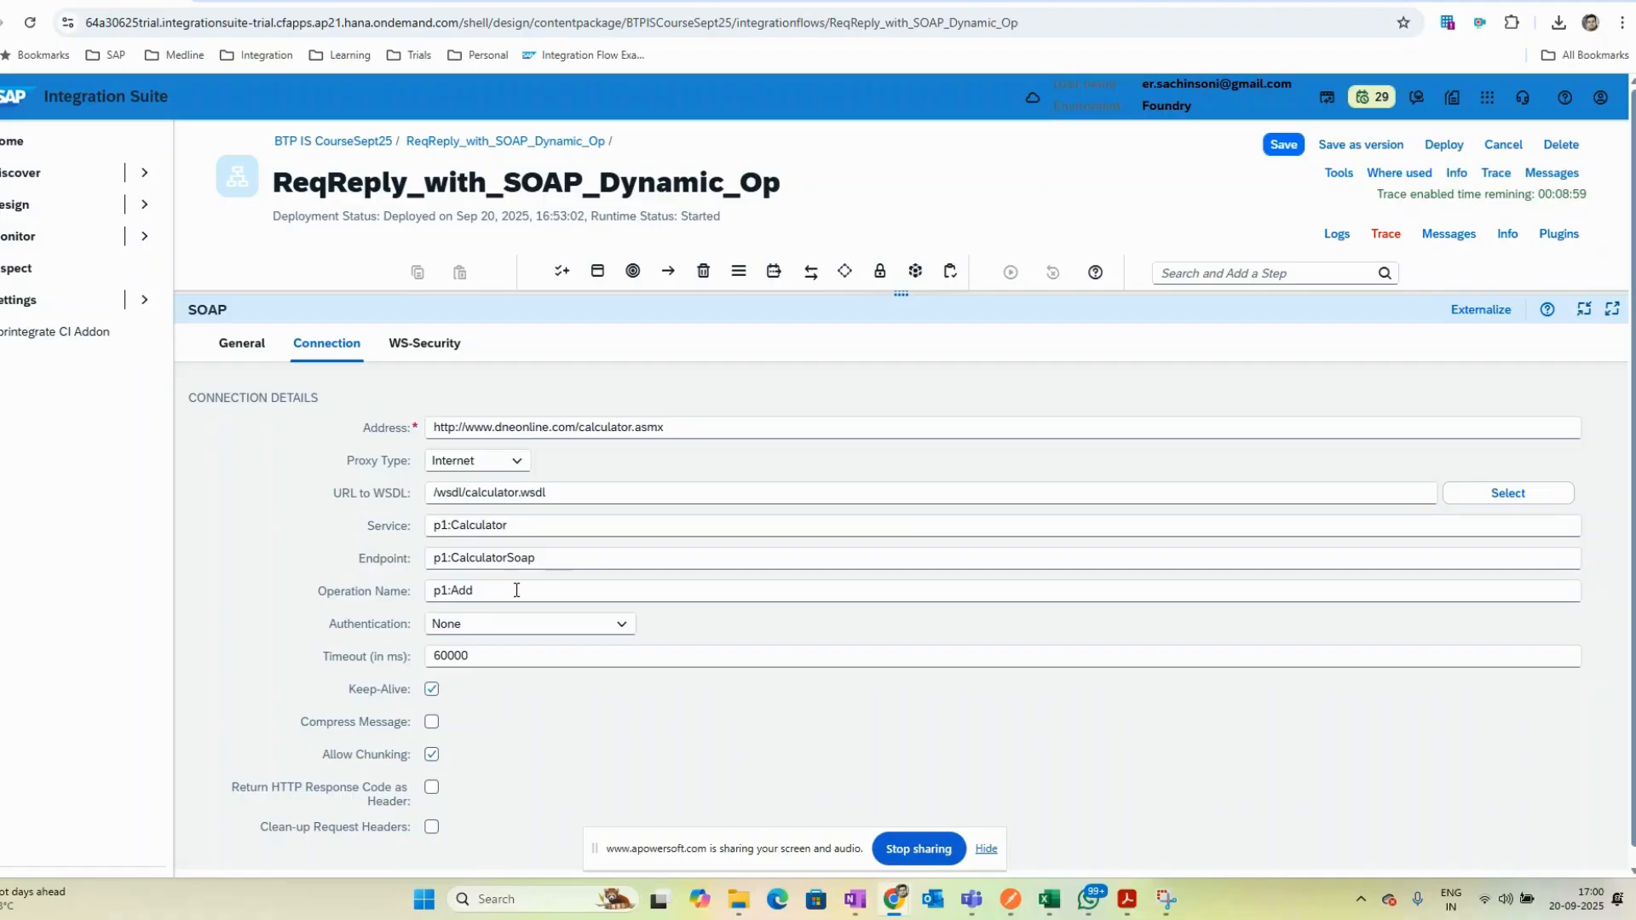
{"action": "left_click_drag", "start_coordinate": [844, 298], "coordinate": [957, 563]}
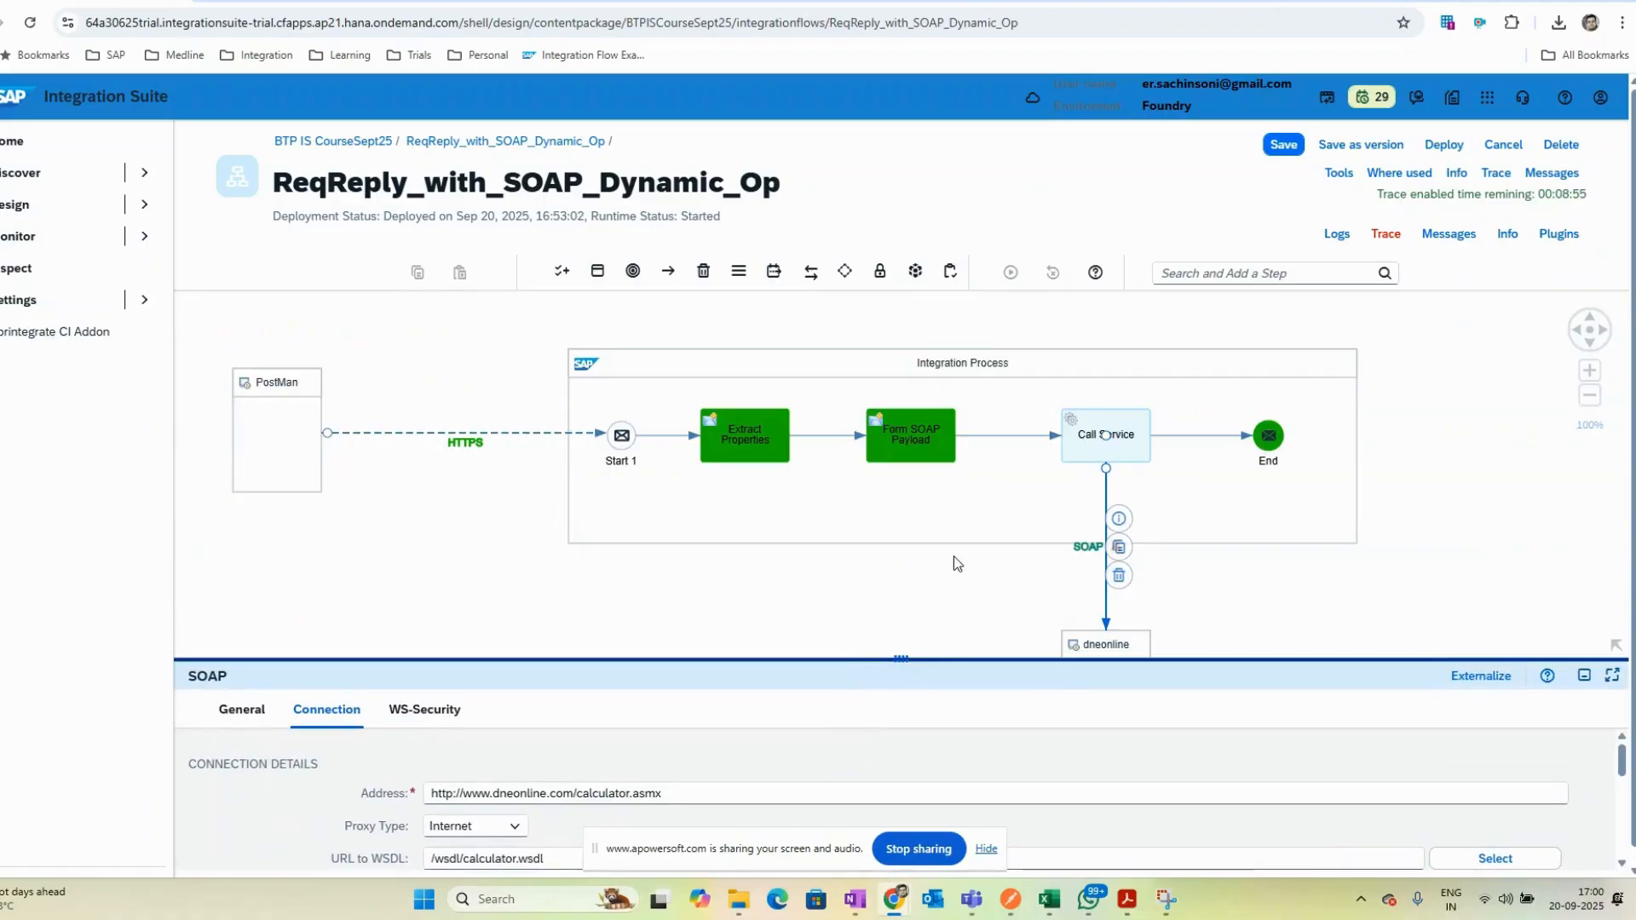
- Examine the message headers defined in the Form SOAP Payload content modifier
{"action": "left_click", "coordinate": [932, 438]}
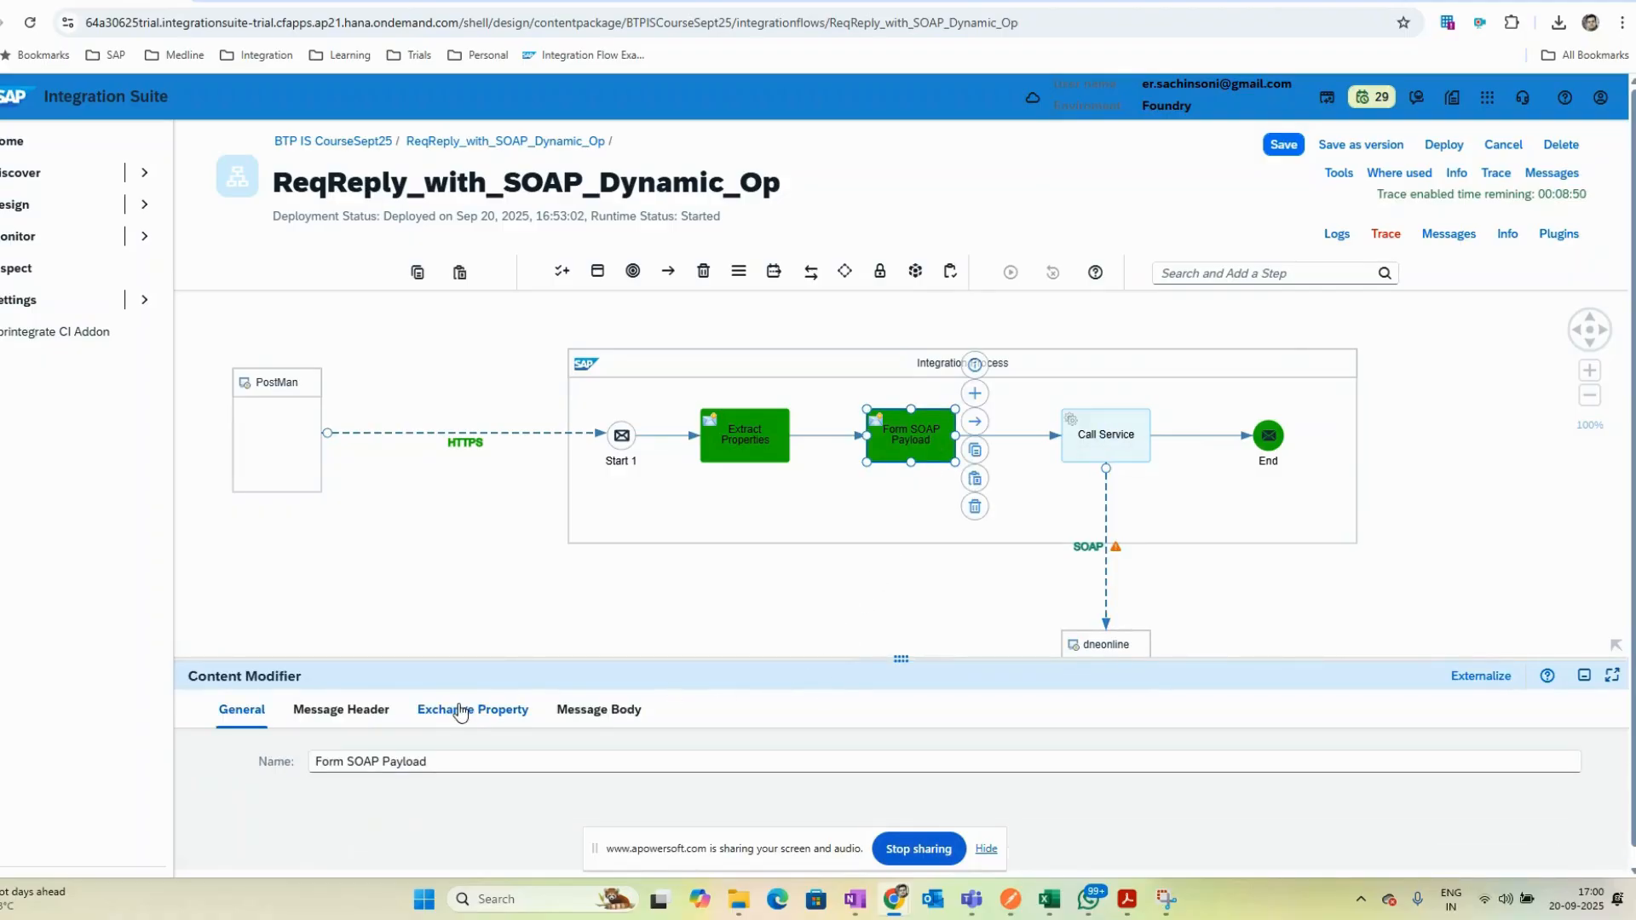
{"action": "left_click", "coordinate": [345, 713]}
{"action": "scroll", "coordinate": [682, 823], "scroll_direction": "down", "scroll_amount": 1}
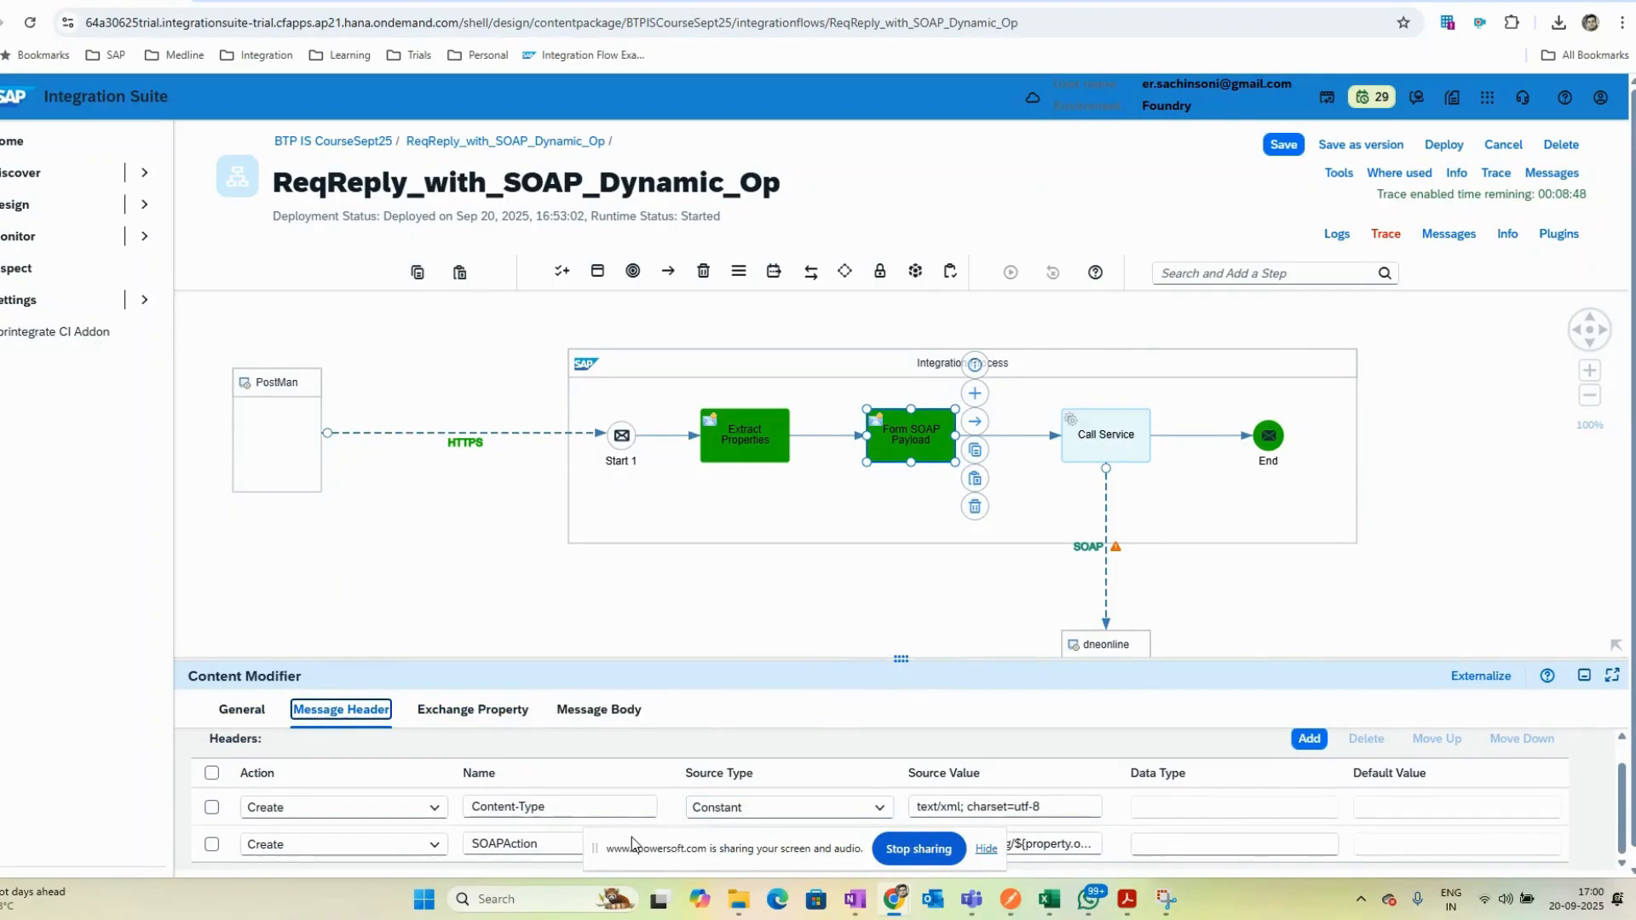
{"action": "left_click", "coordinate": [1489, 491]}
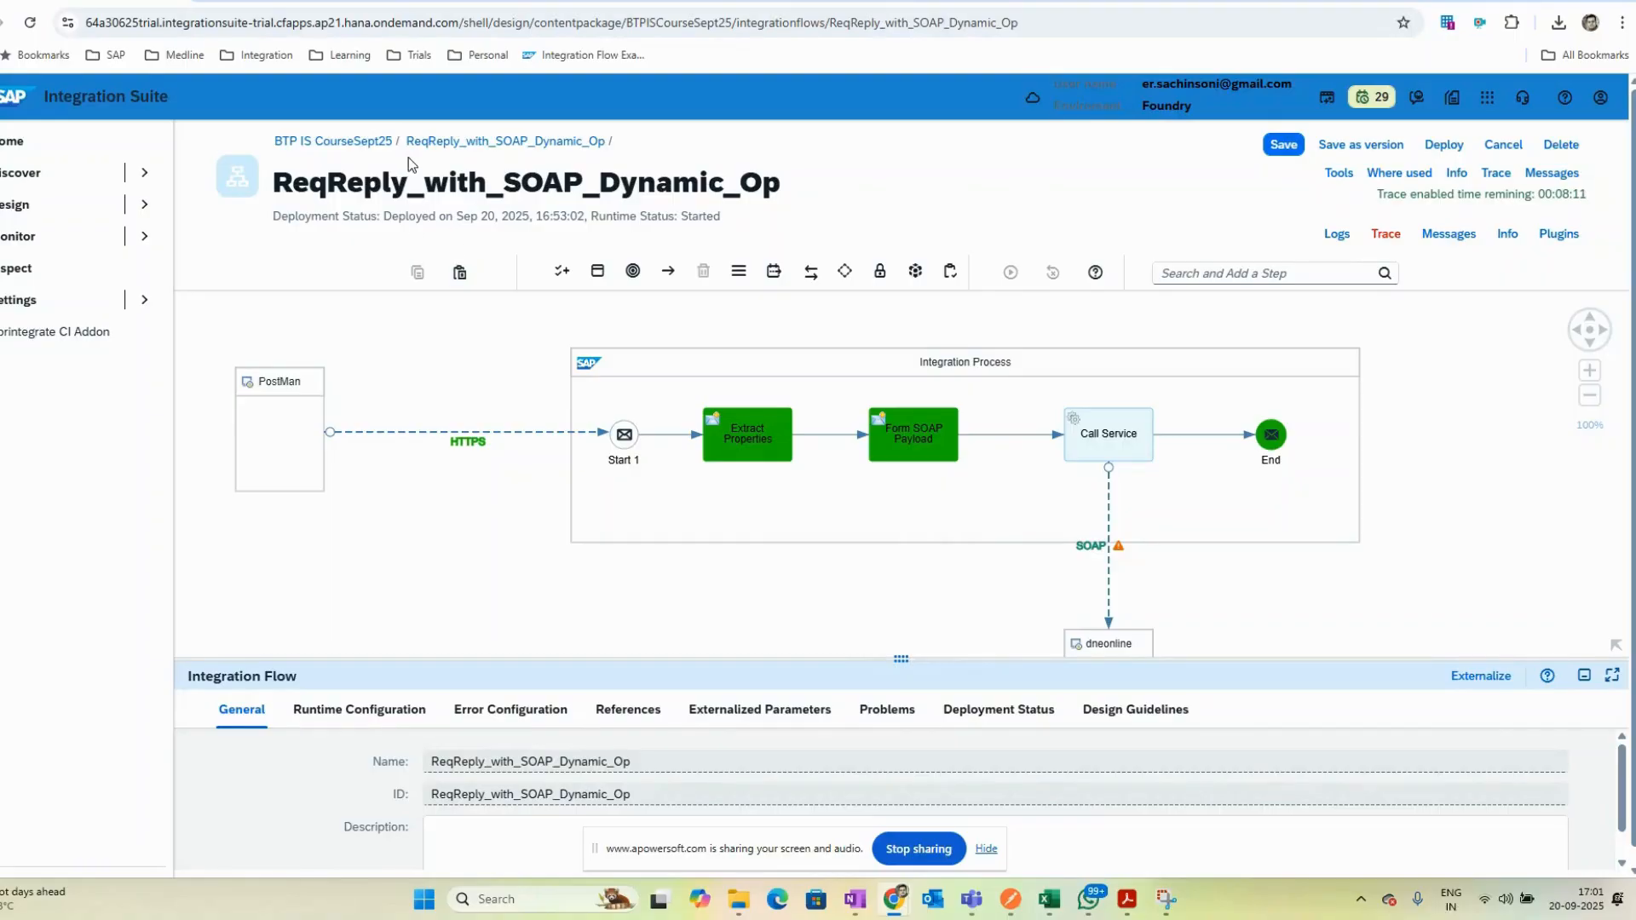
- Add a Message Mapping step on the connection between Form SOAP Payload and Call Service
{"action": "left_click", "coordinate": [1261, 269]}
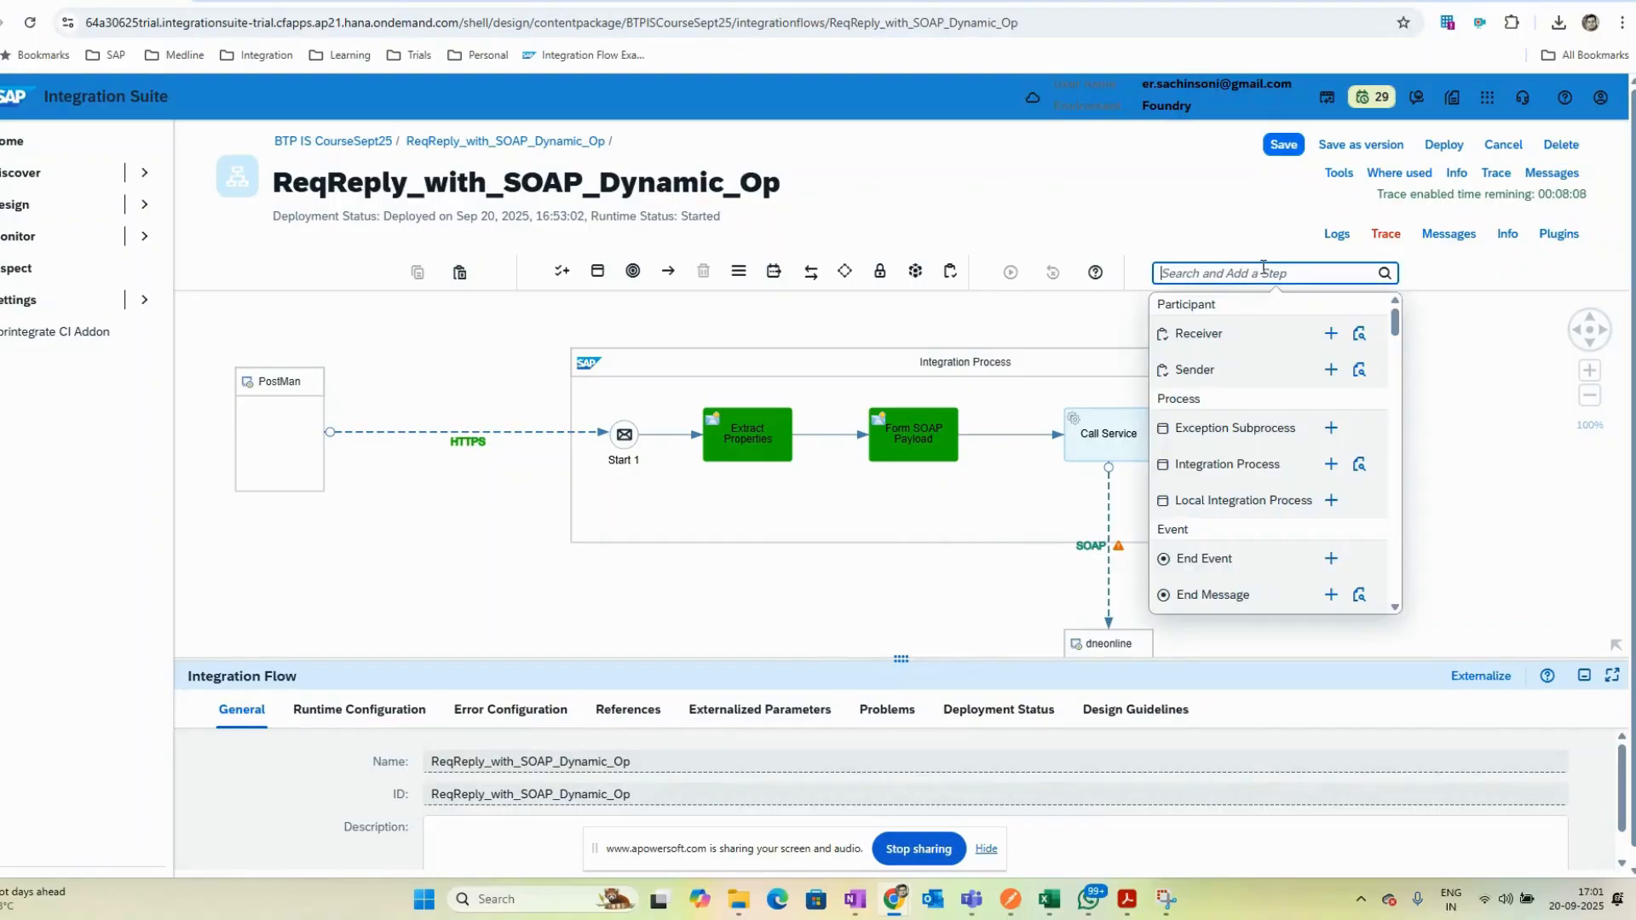
{"action": "type", "text": "conver"}
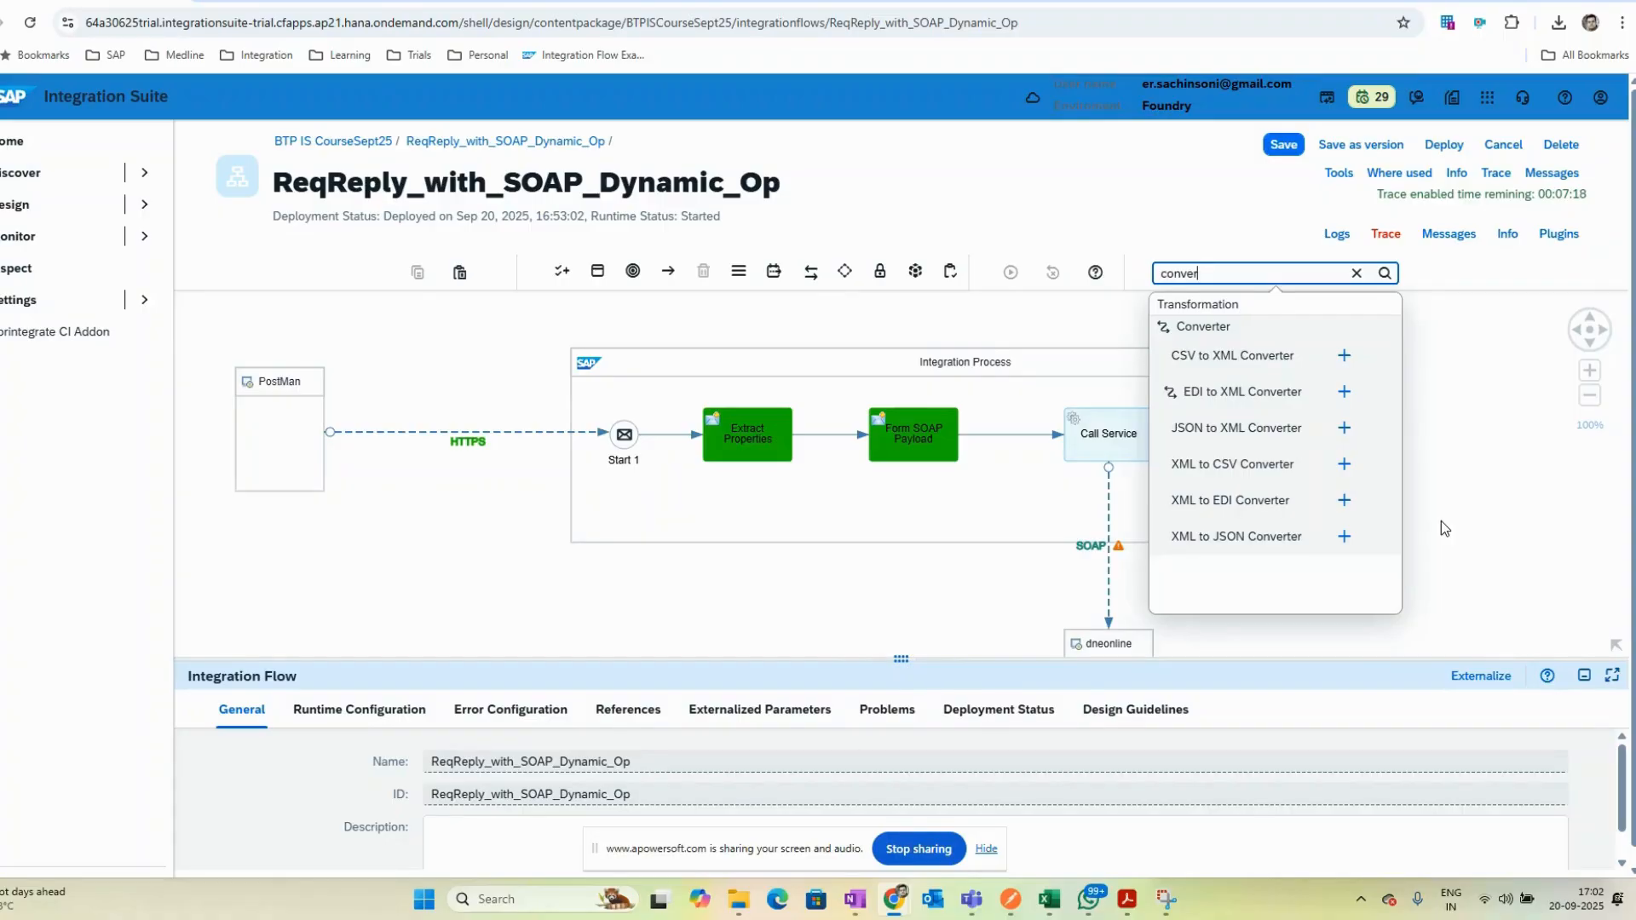
{"action": "left_click_drag", "start_coordinate": [1219, 274], "coordinate": [1134, 281]}
{"action": "type", "text": "mapp"}
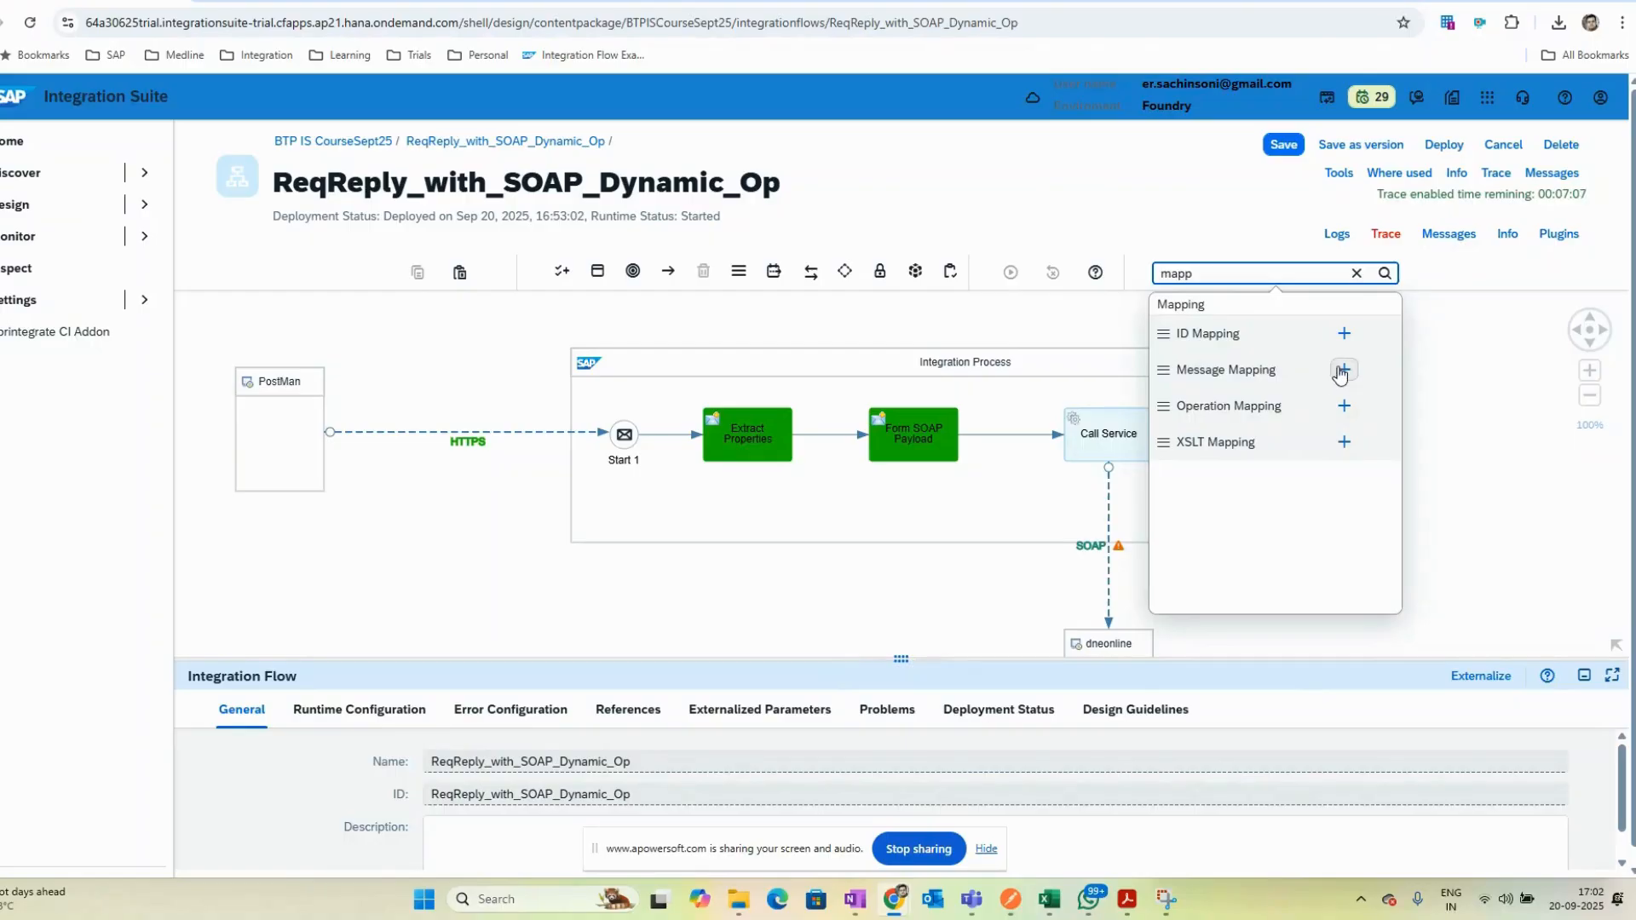
{"action": "left_click", "coordinate": [1343, 371]}
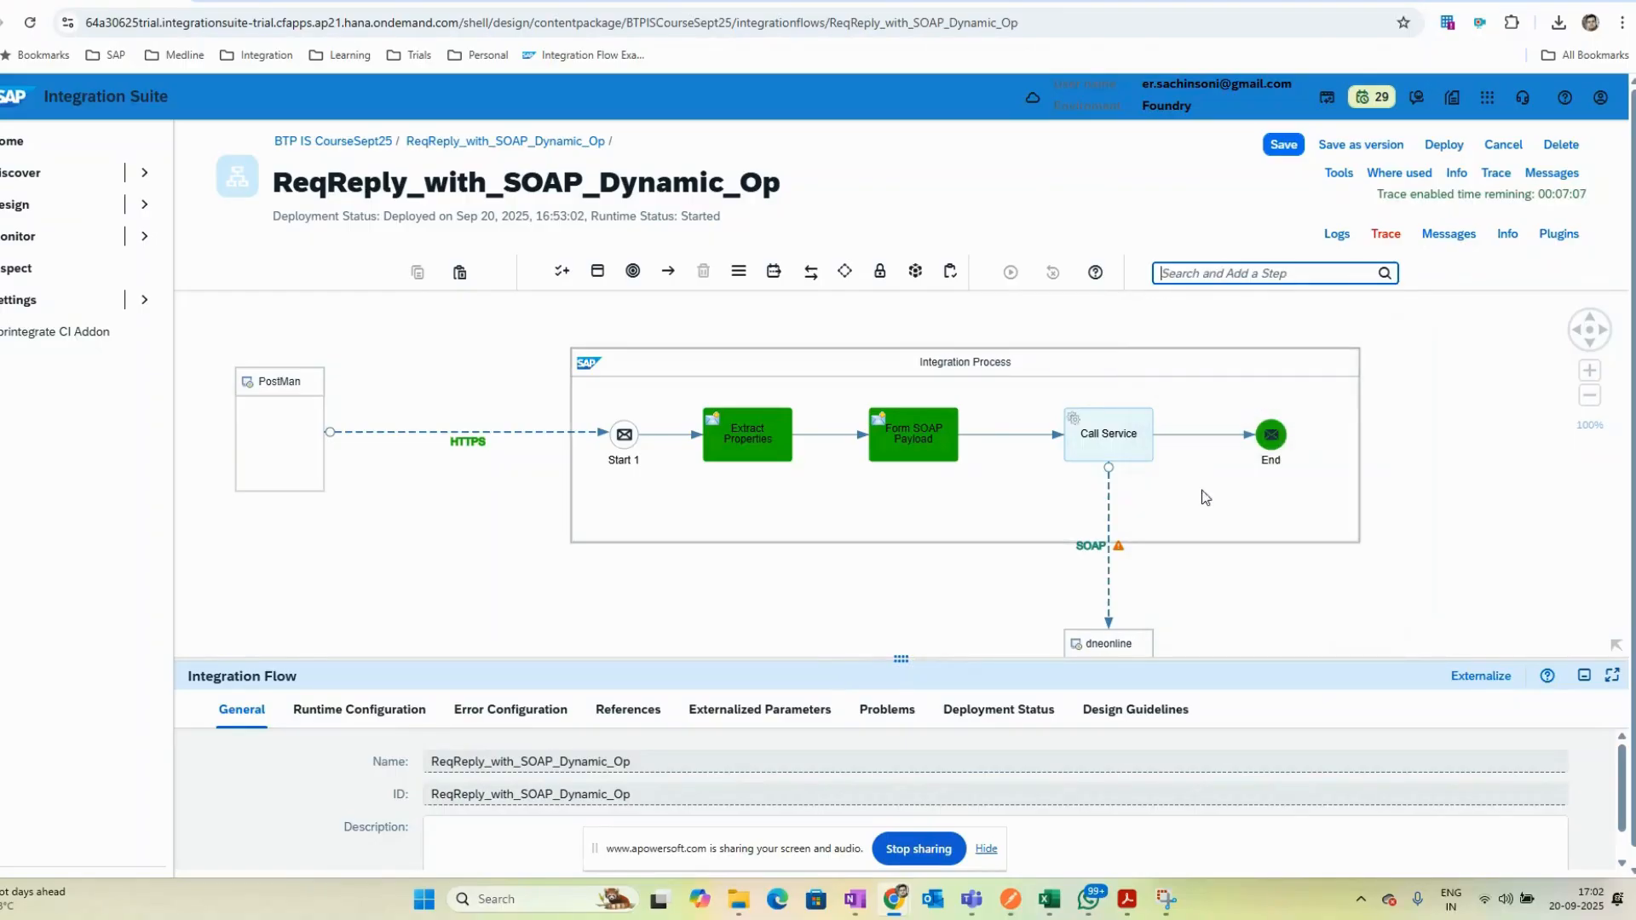
{"action": "left_click", "coordinate": [1002, 436]}
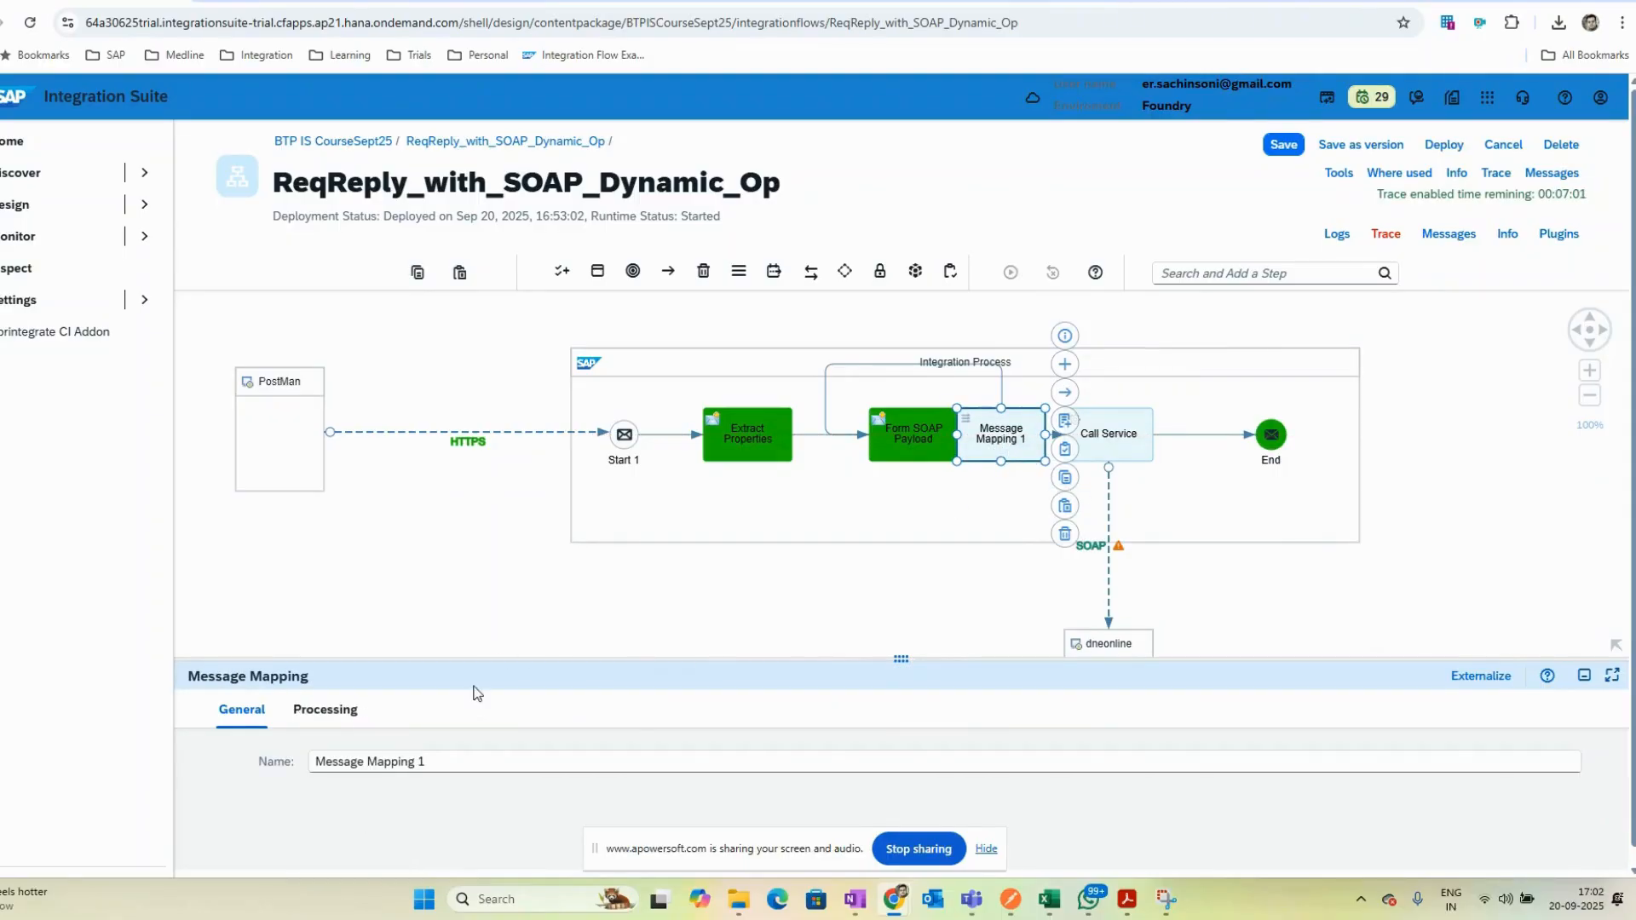
- Try to assign a mapping resource to the Message Mapping step, browsing local and global resources
{"action": "left_click_drag", "start_coordinate": [477, 657], "coordinate": [464, 365]}
{"action": "left_click", "coordinate": [325, 414]}
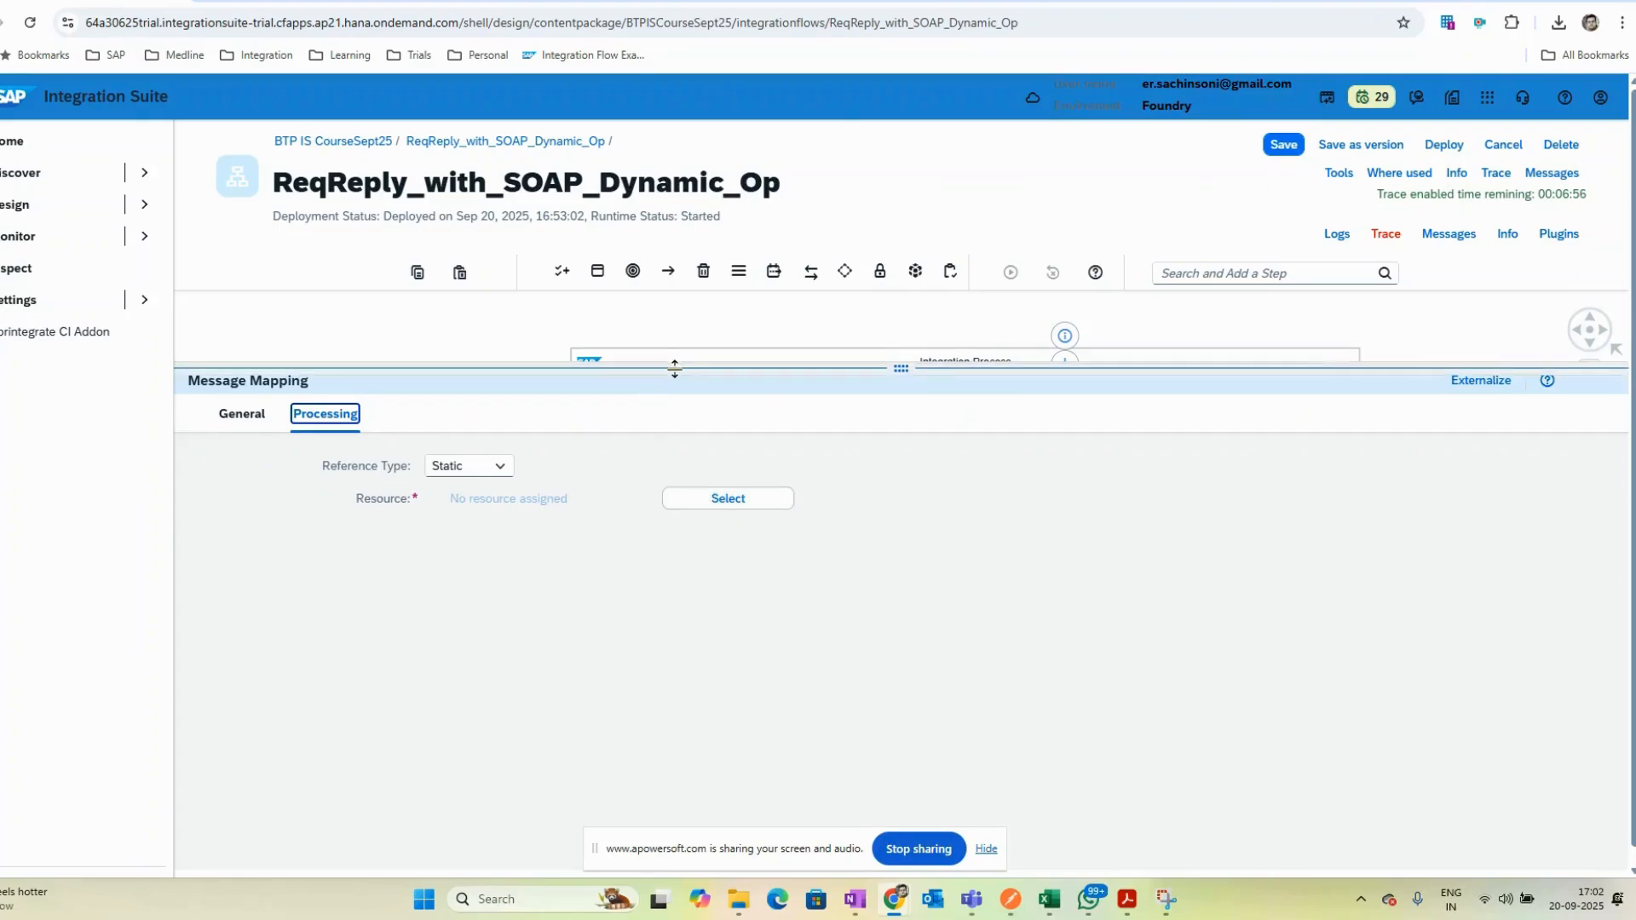
{"action": "left_click_drag", "start_coordinate": [672, 365], "coordinate": [672, 511]}
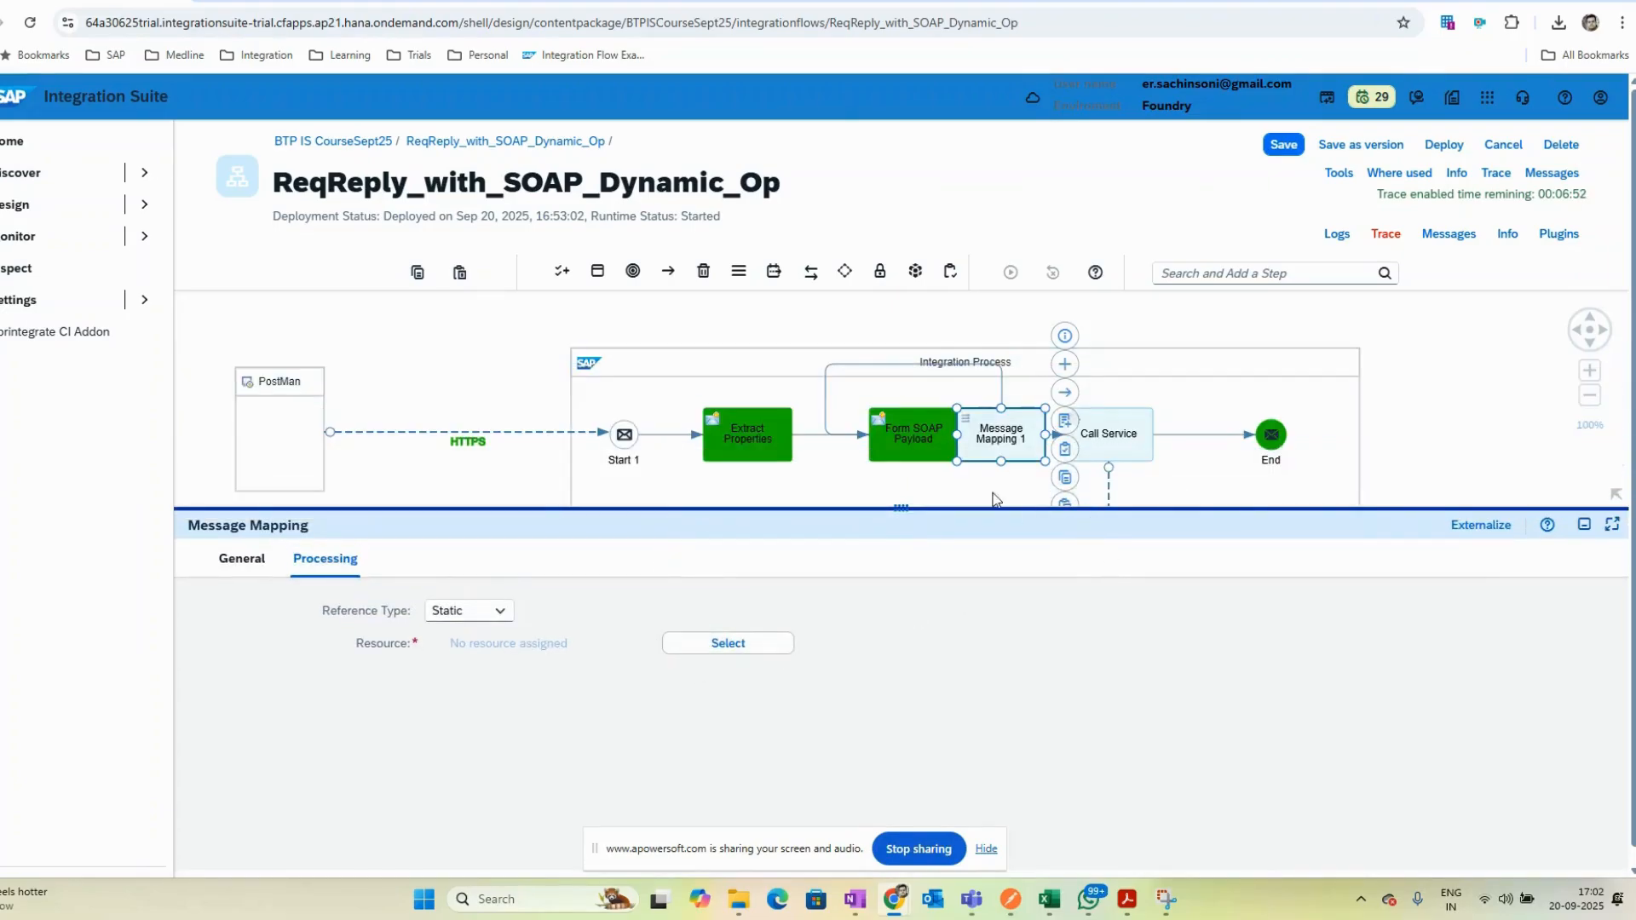
{"action": "left_click_drag", "start_coordinate": [883, 448], "coordinate": [838, 449]}
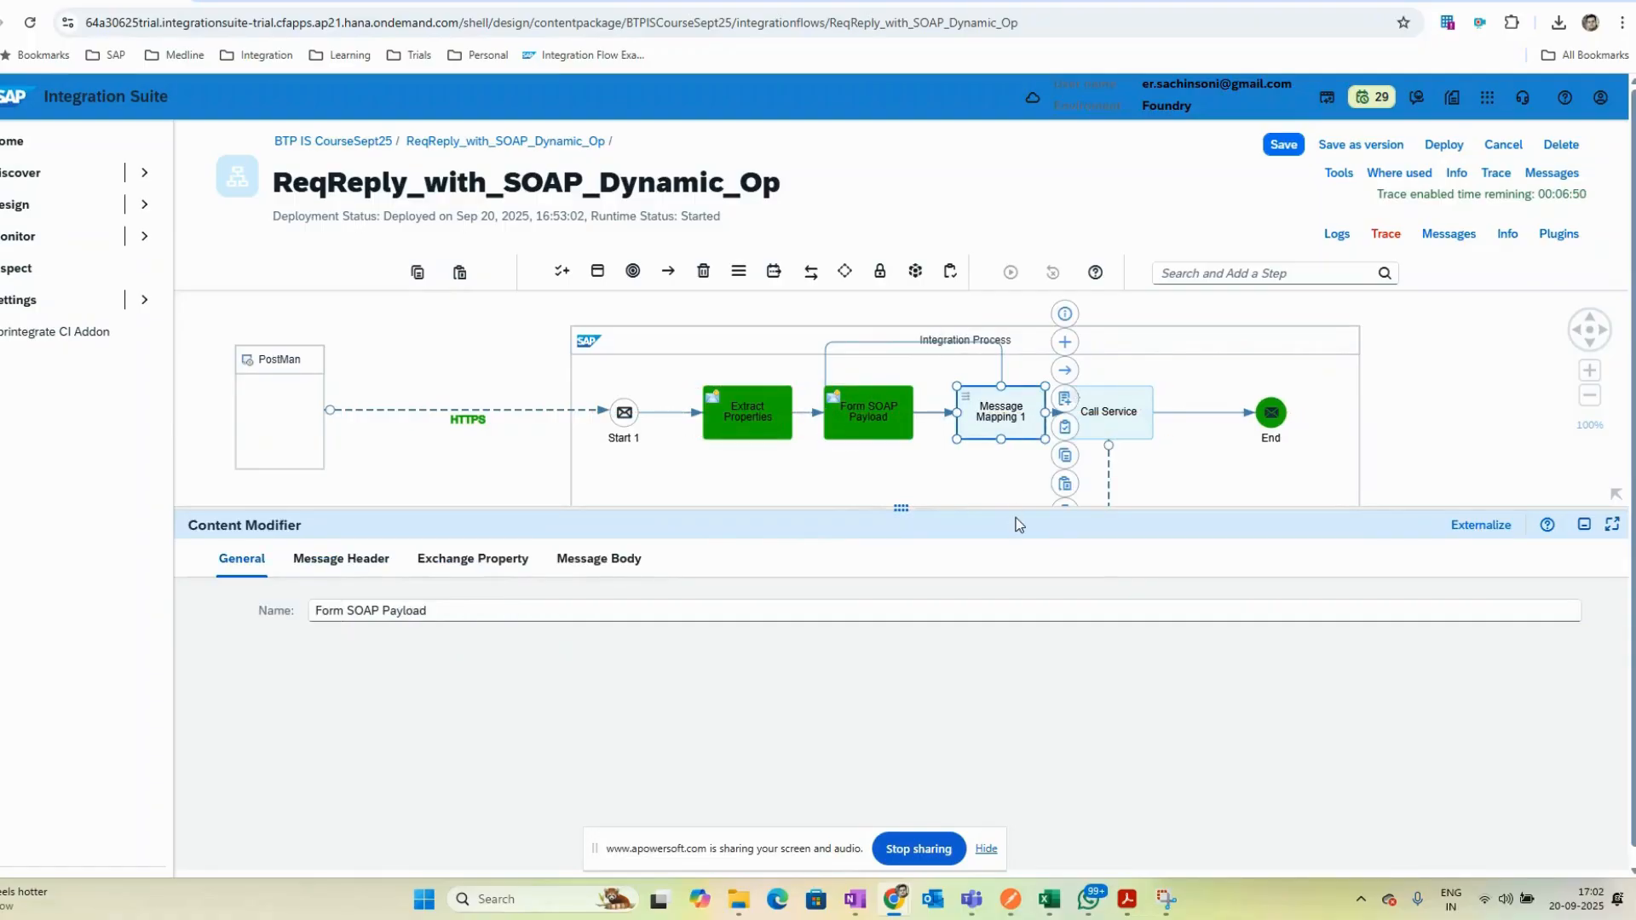
{"action": "left_click", "coordinate": [324, 558]}
{"action": "left_click", "coordinate": [492, 610]}
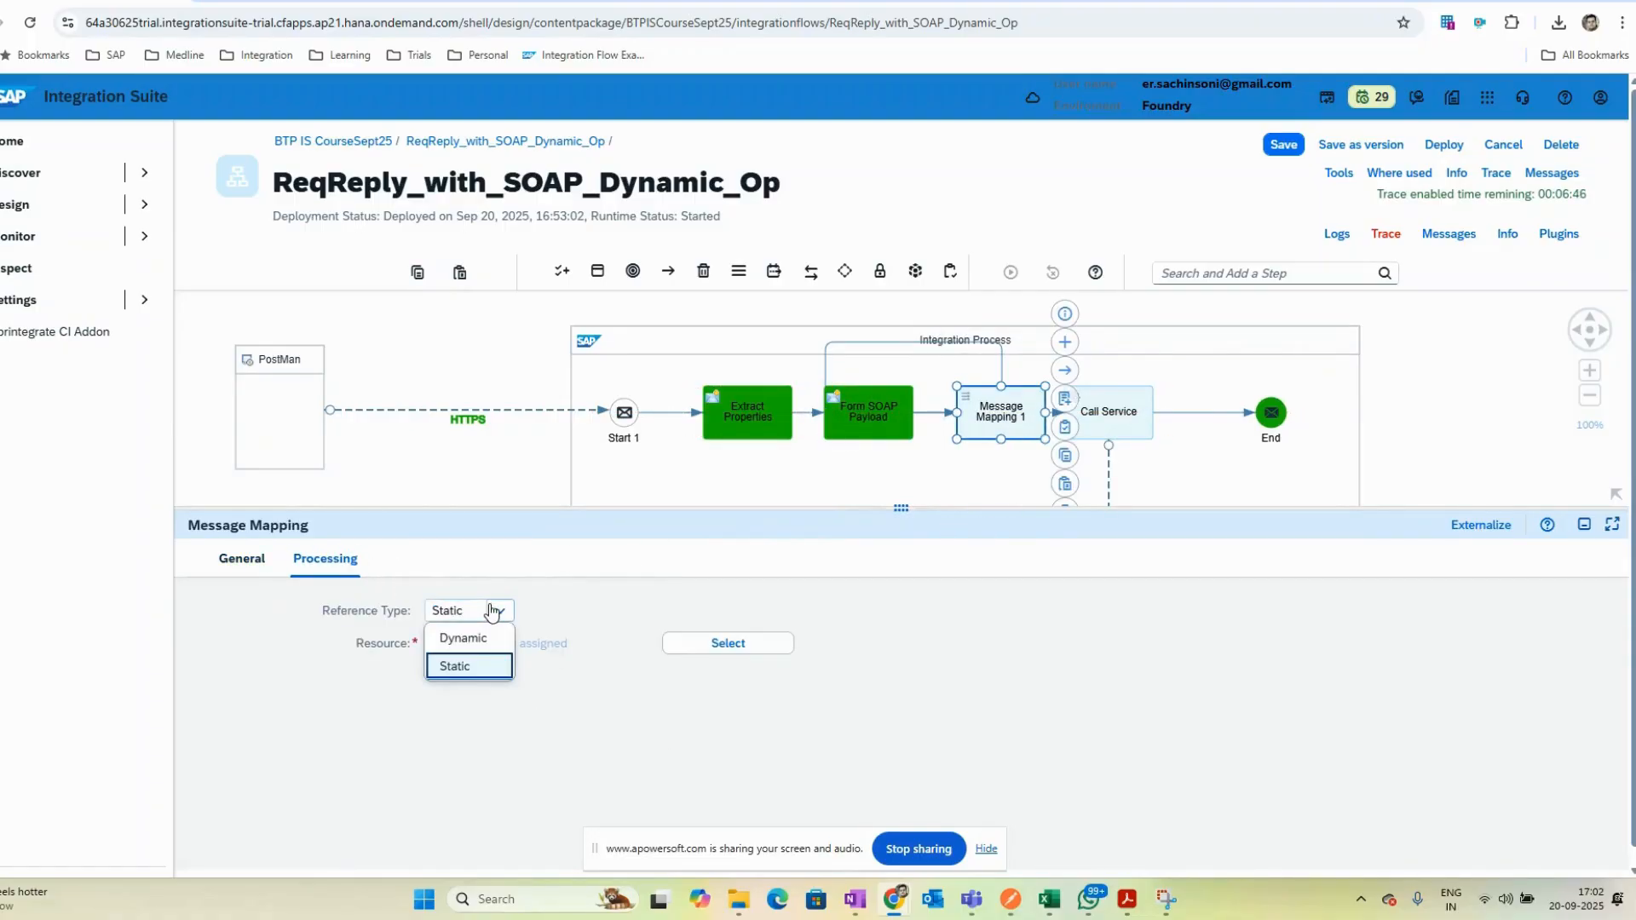
{"action": "left_click", "coordinate": [569, 615]}
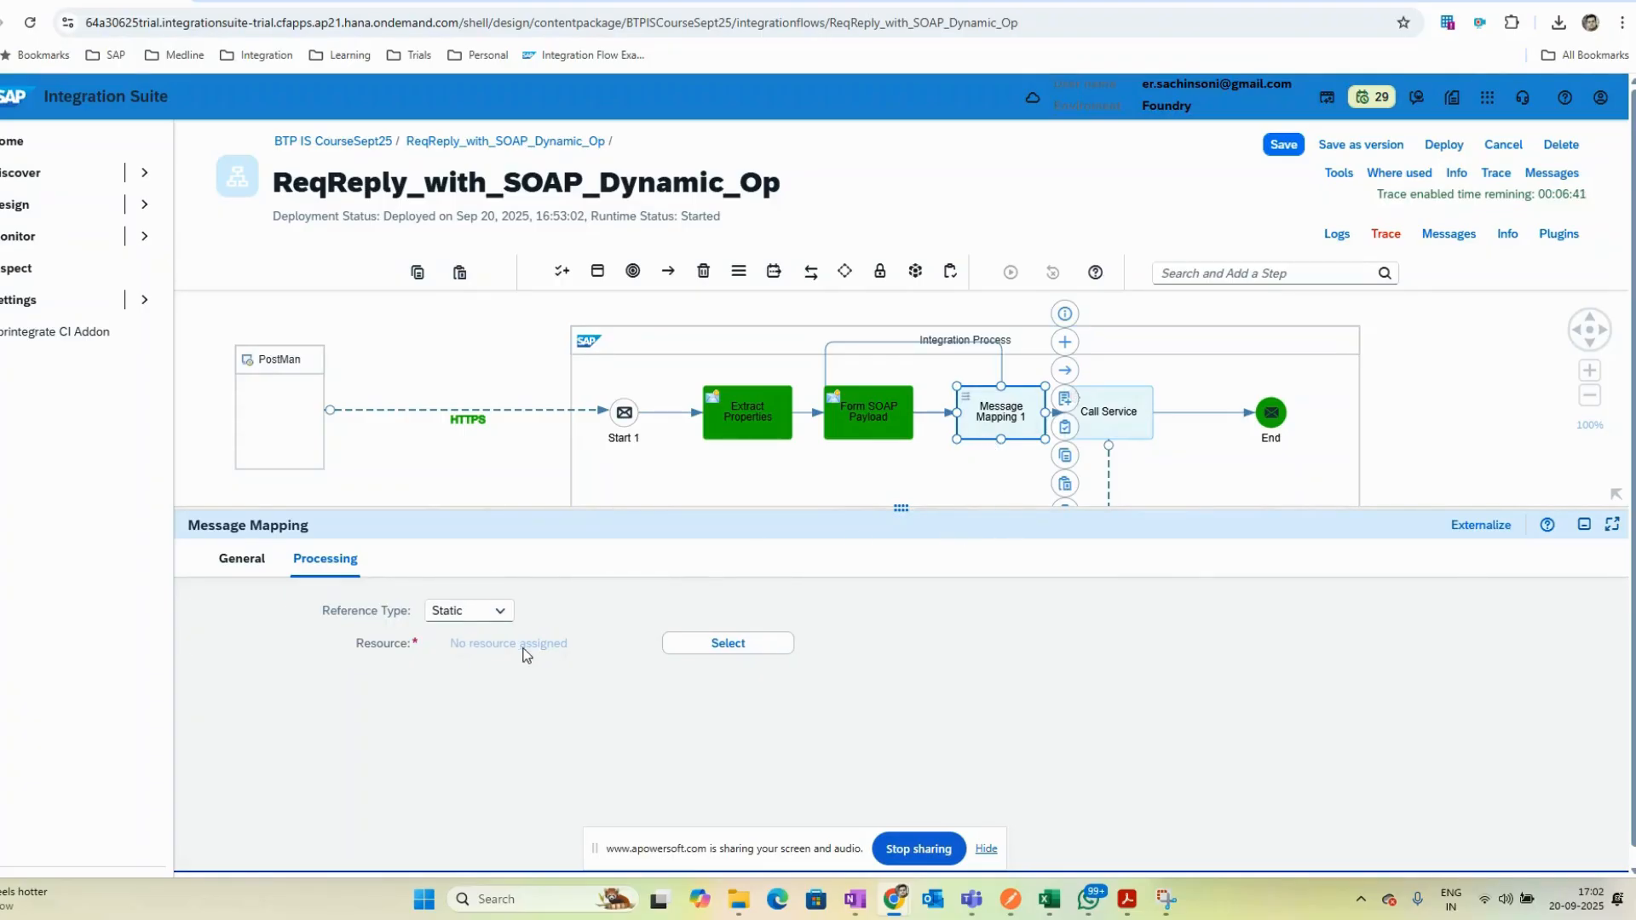
{"action": "left_click", "coordinate": [694, 644]}
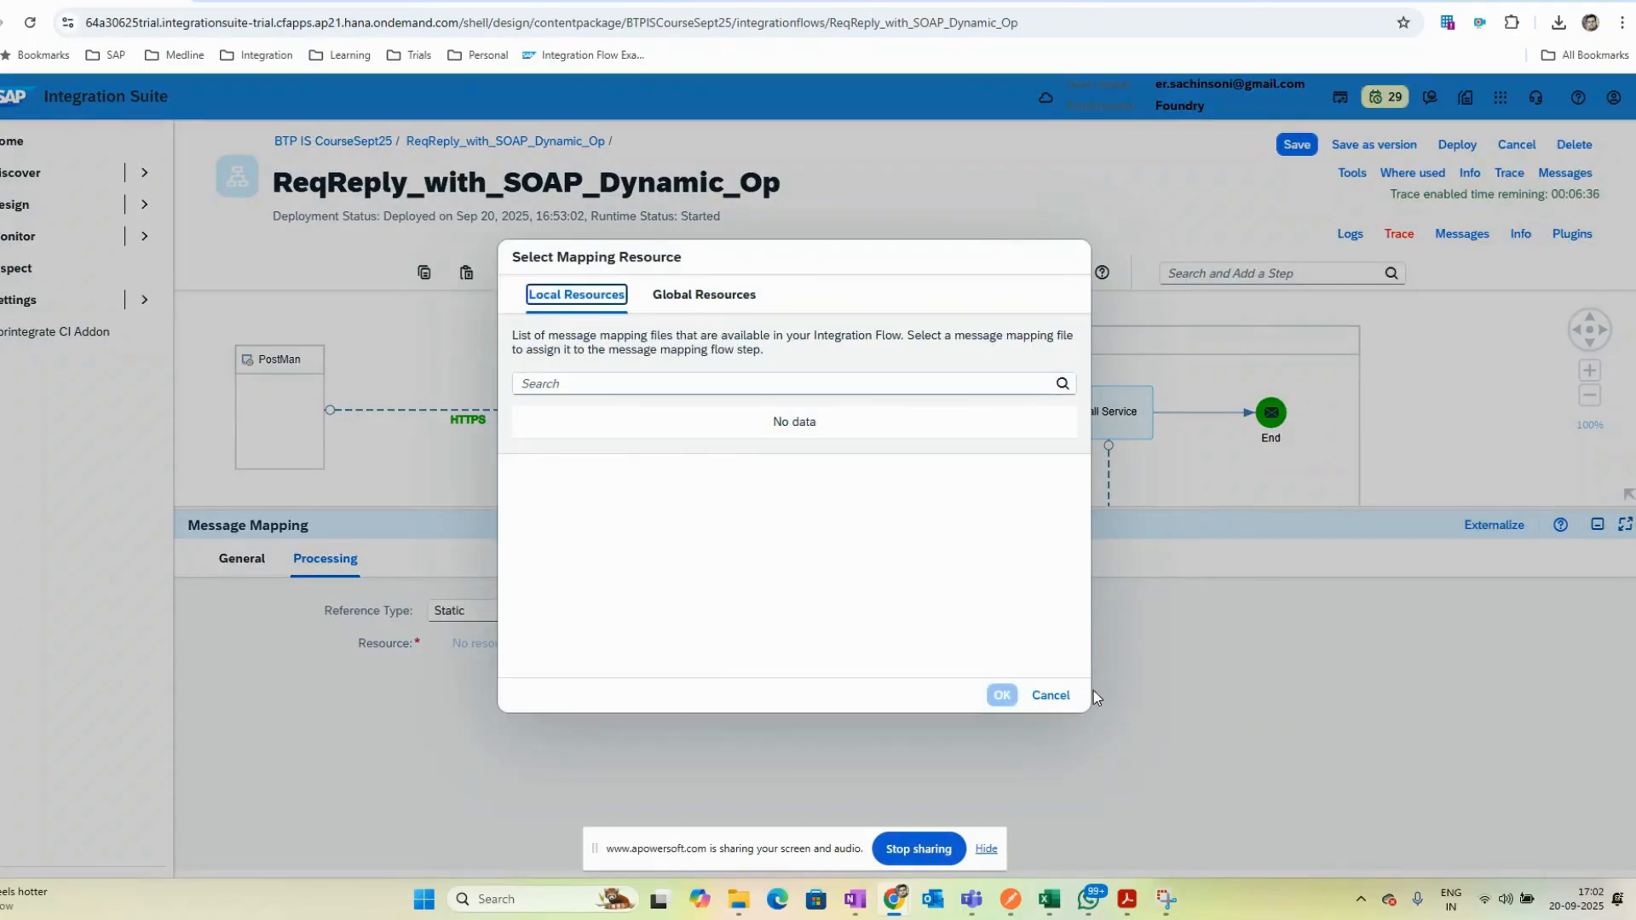
{"action": "left_click", "coordinate": [699, 290]}
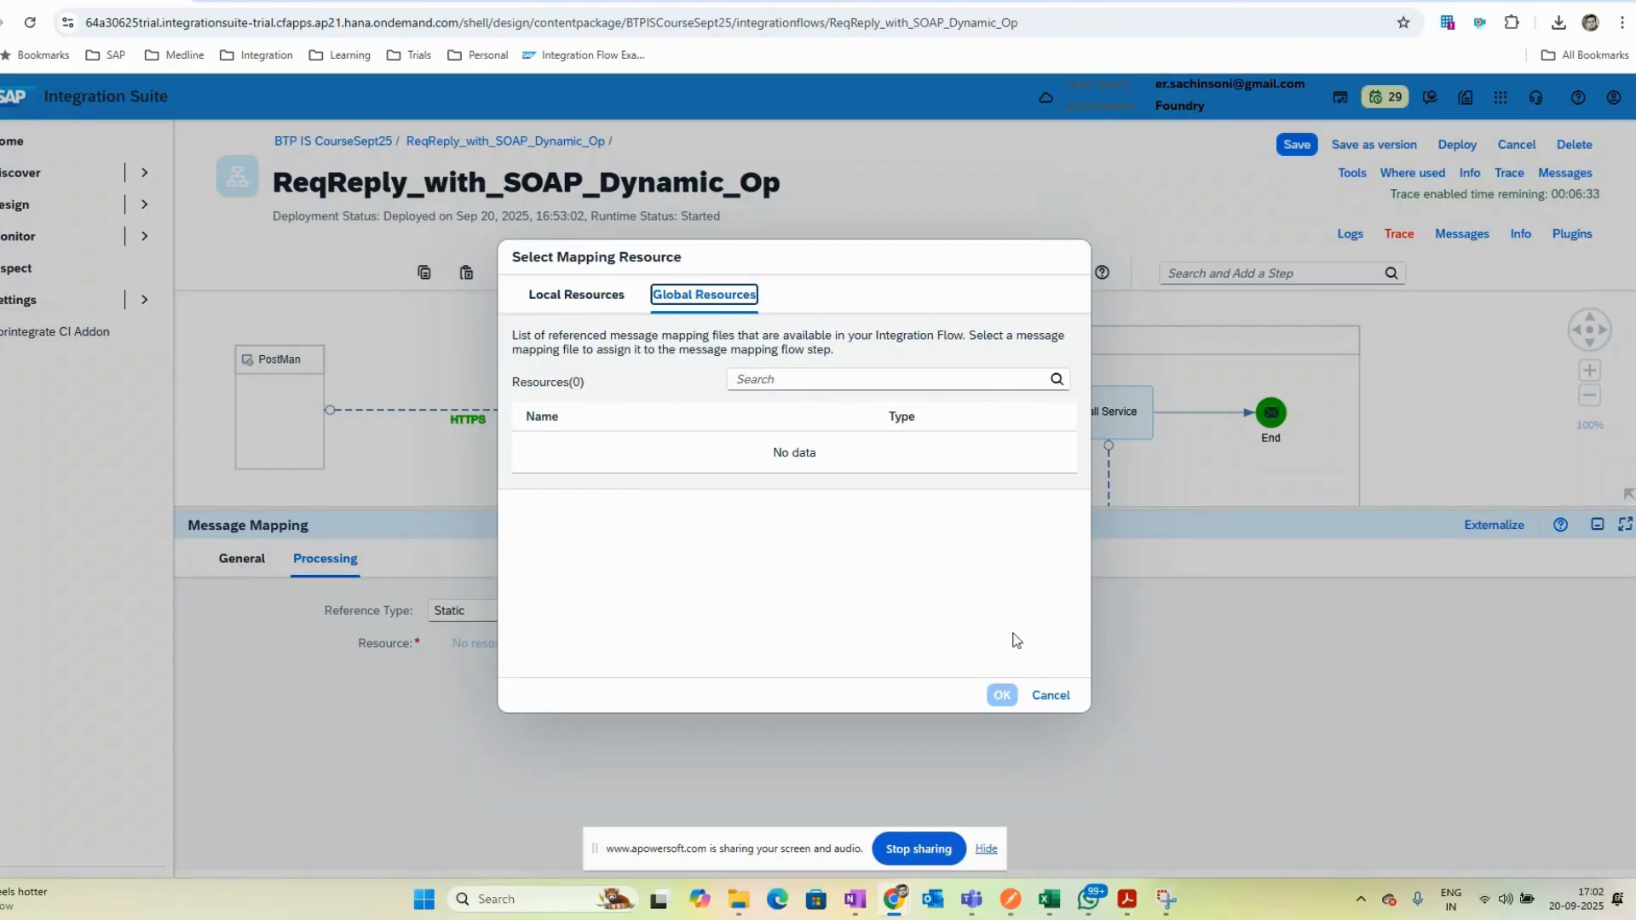
{"action": "left_click", "coordinate": [1051, 695]}
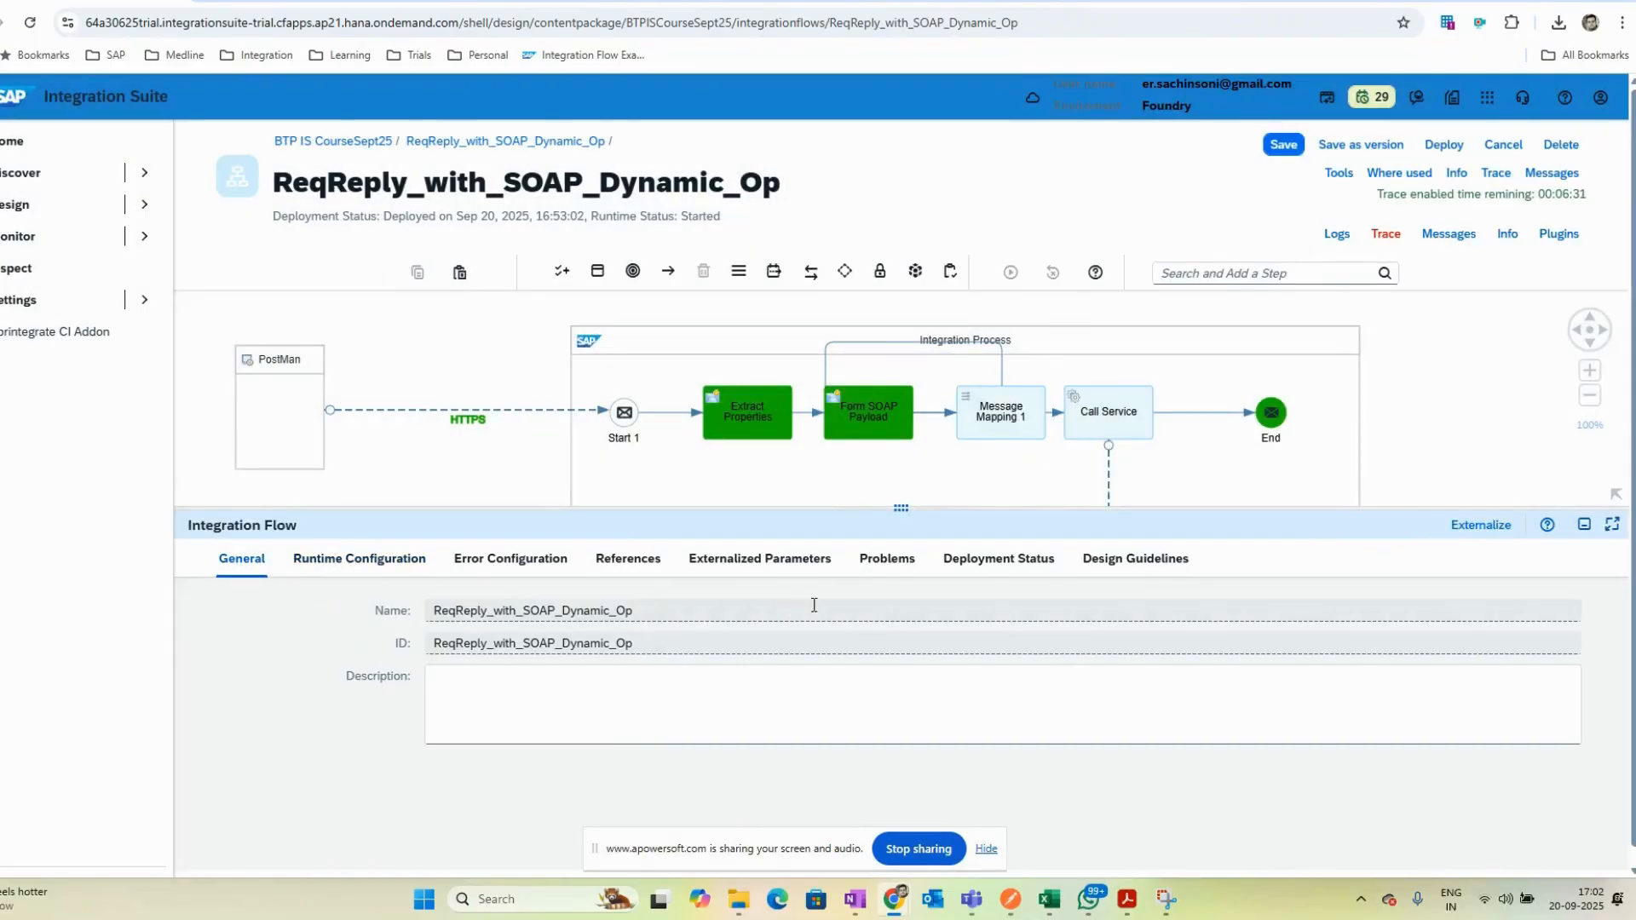
- Browse the integration flow's runtime configuration and references, and open the dialog for adding an XSD schema
{"action": "left_click", "coordinate": [366, 562]}
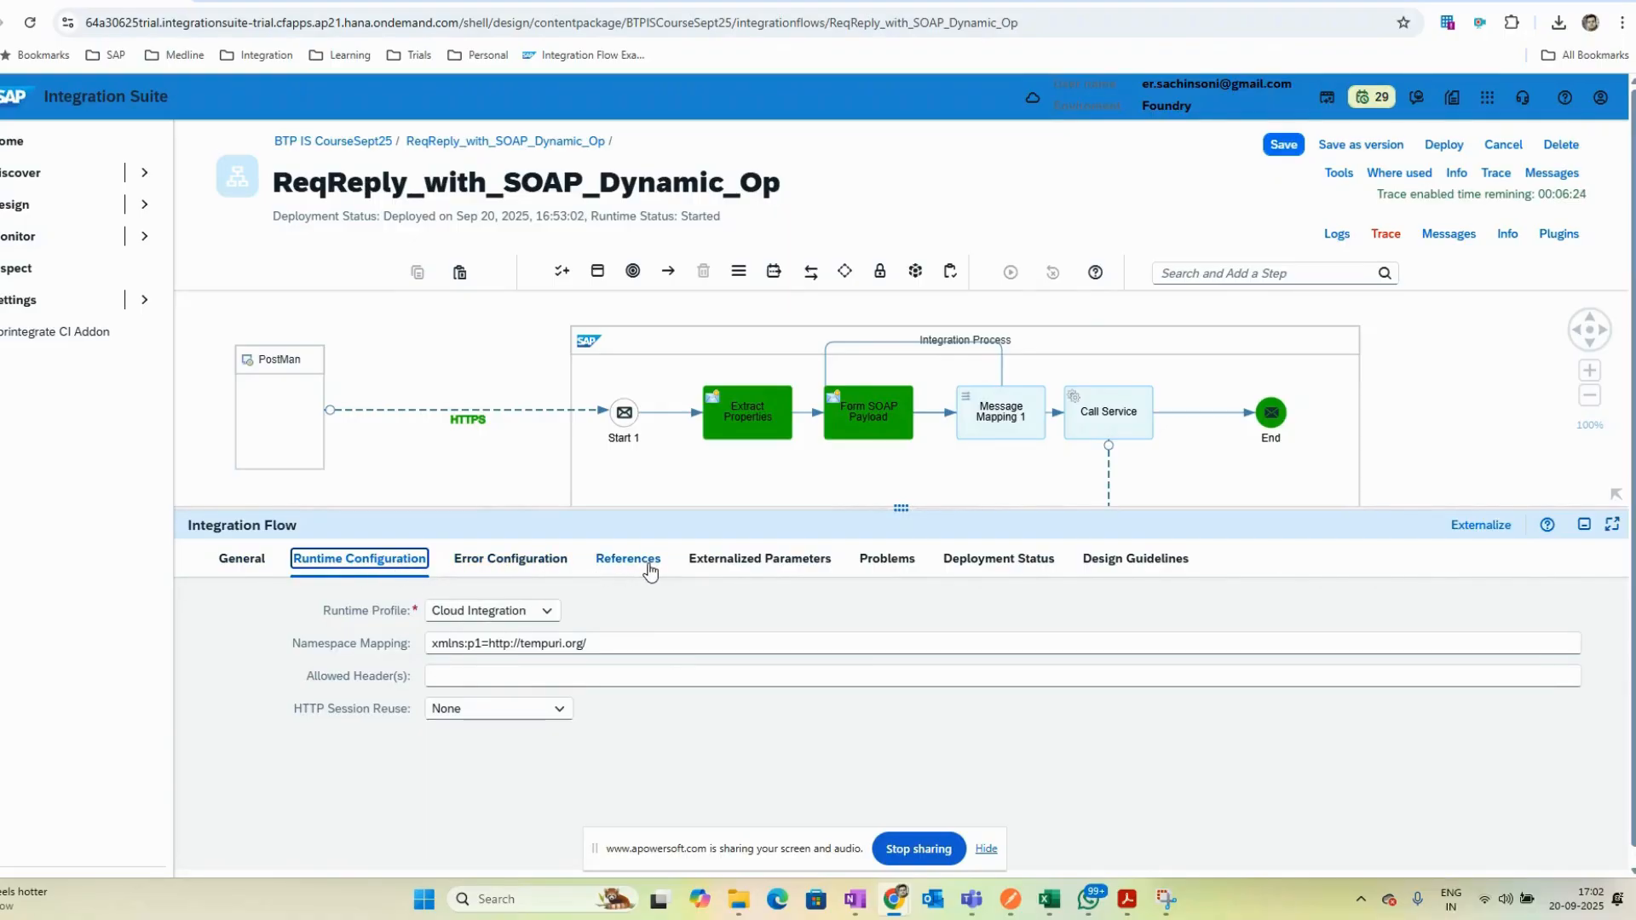
{"action": "left_click", "coordinate": [474, 569]}
{"action": "left_click", "coordinate": [623, 572]}
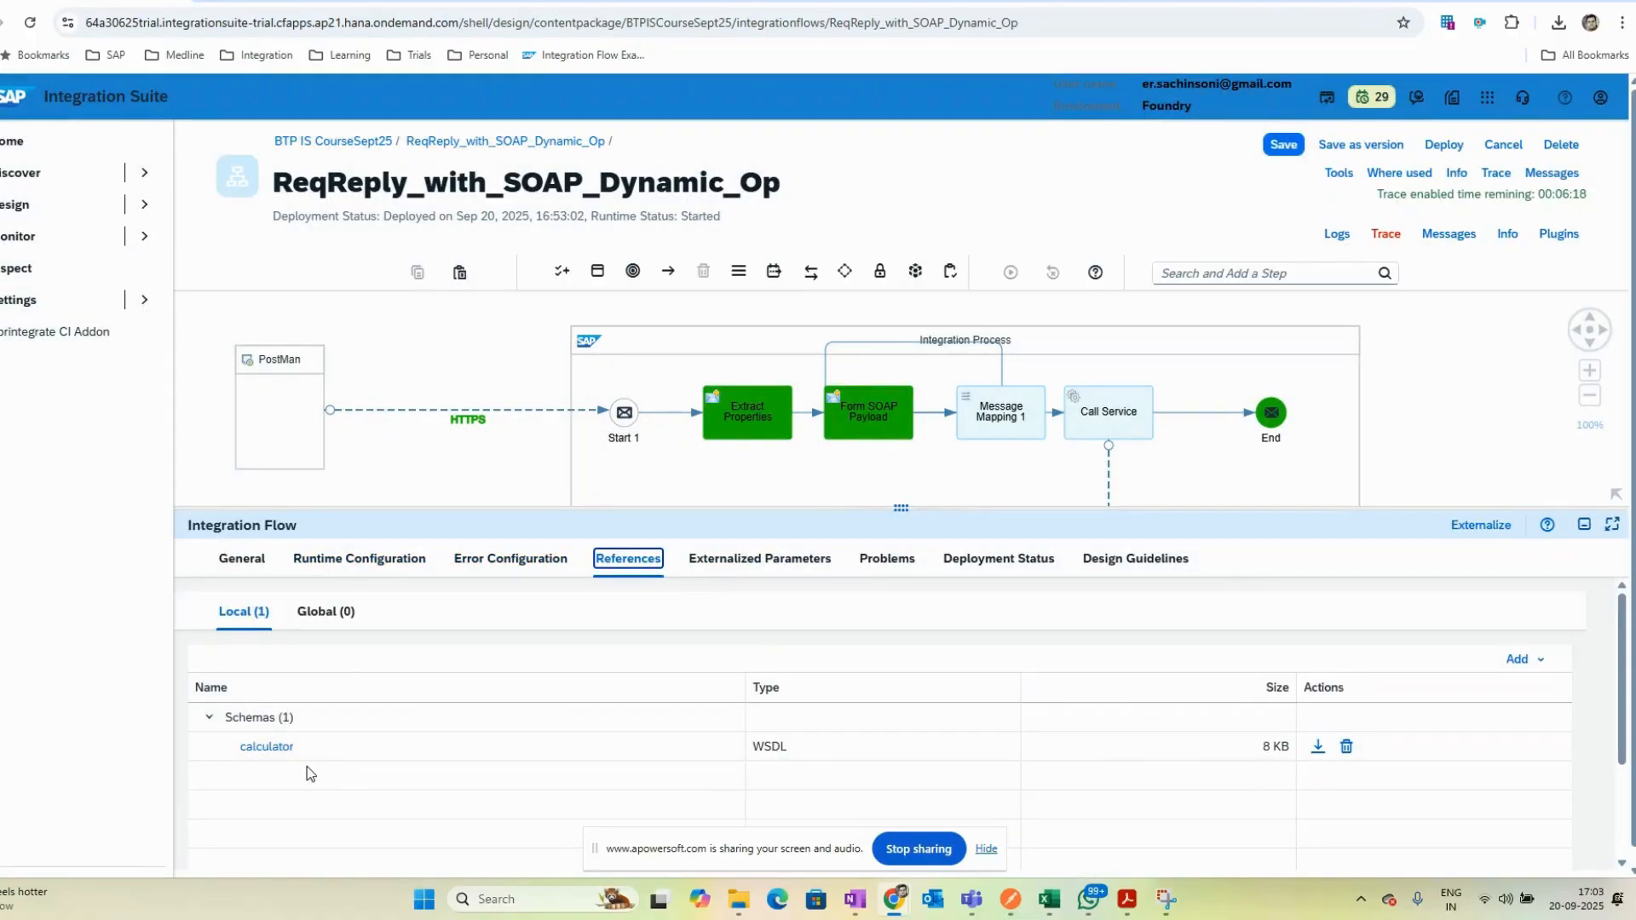
{"action": "left_click", "coordinate": [1520, 660]}
{"action": "mouse_move", "coordinate": [1525, 745]}
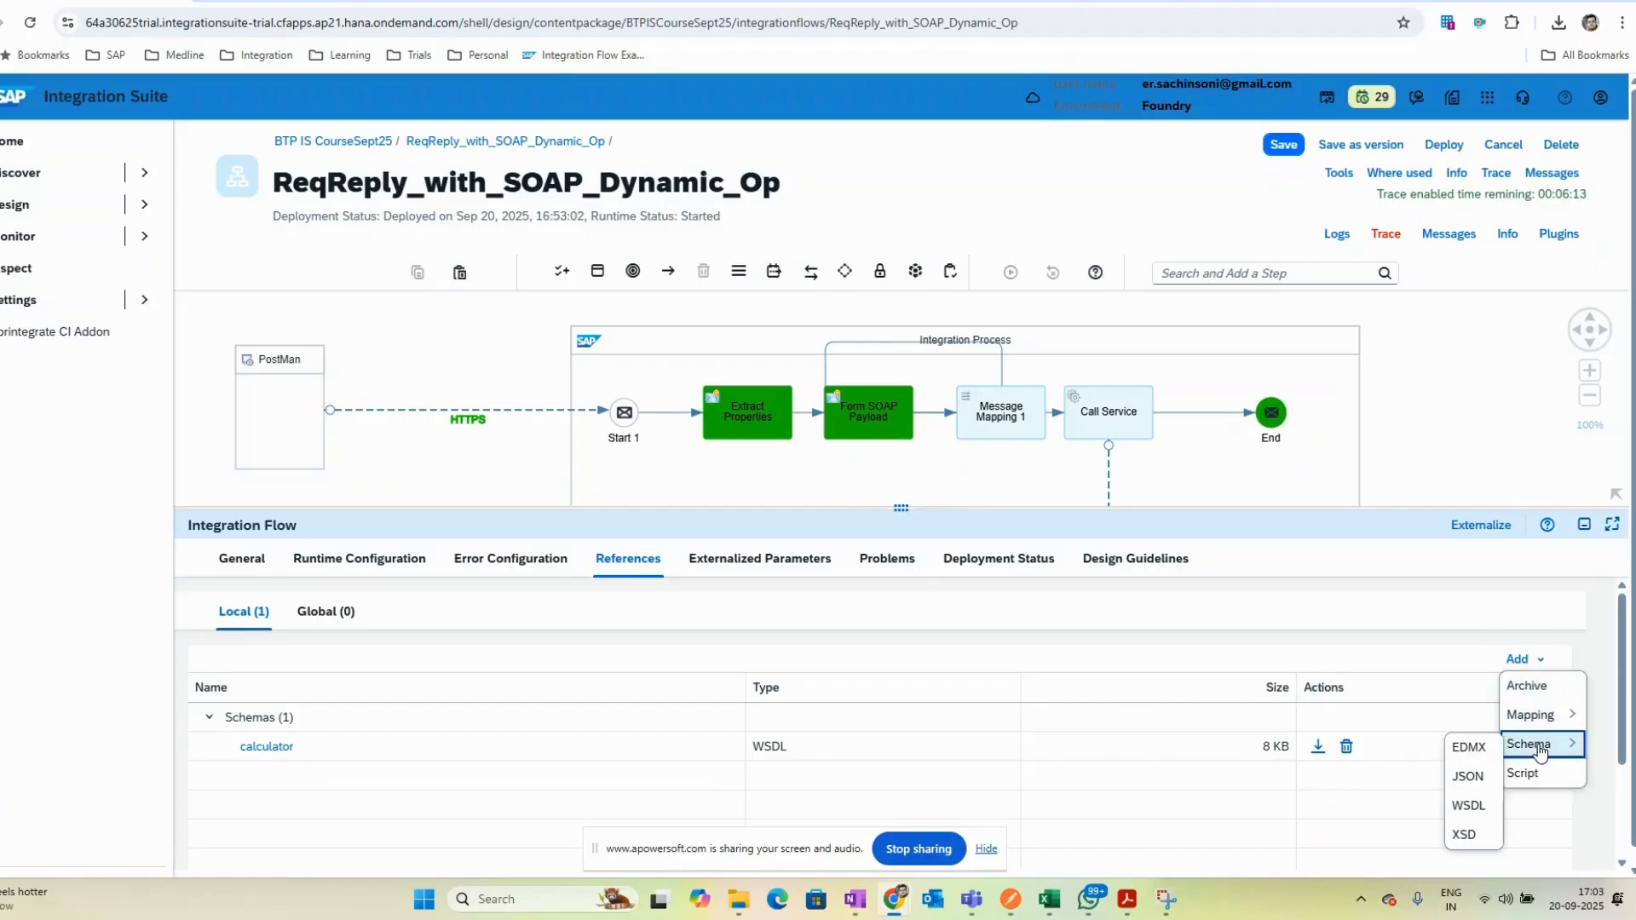
{"action": "left_click", "coordinate": [1464, 834]}
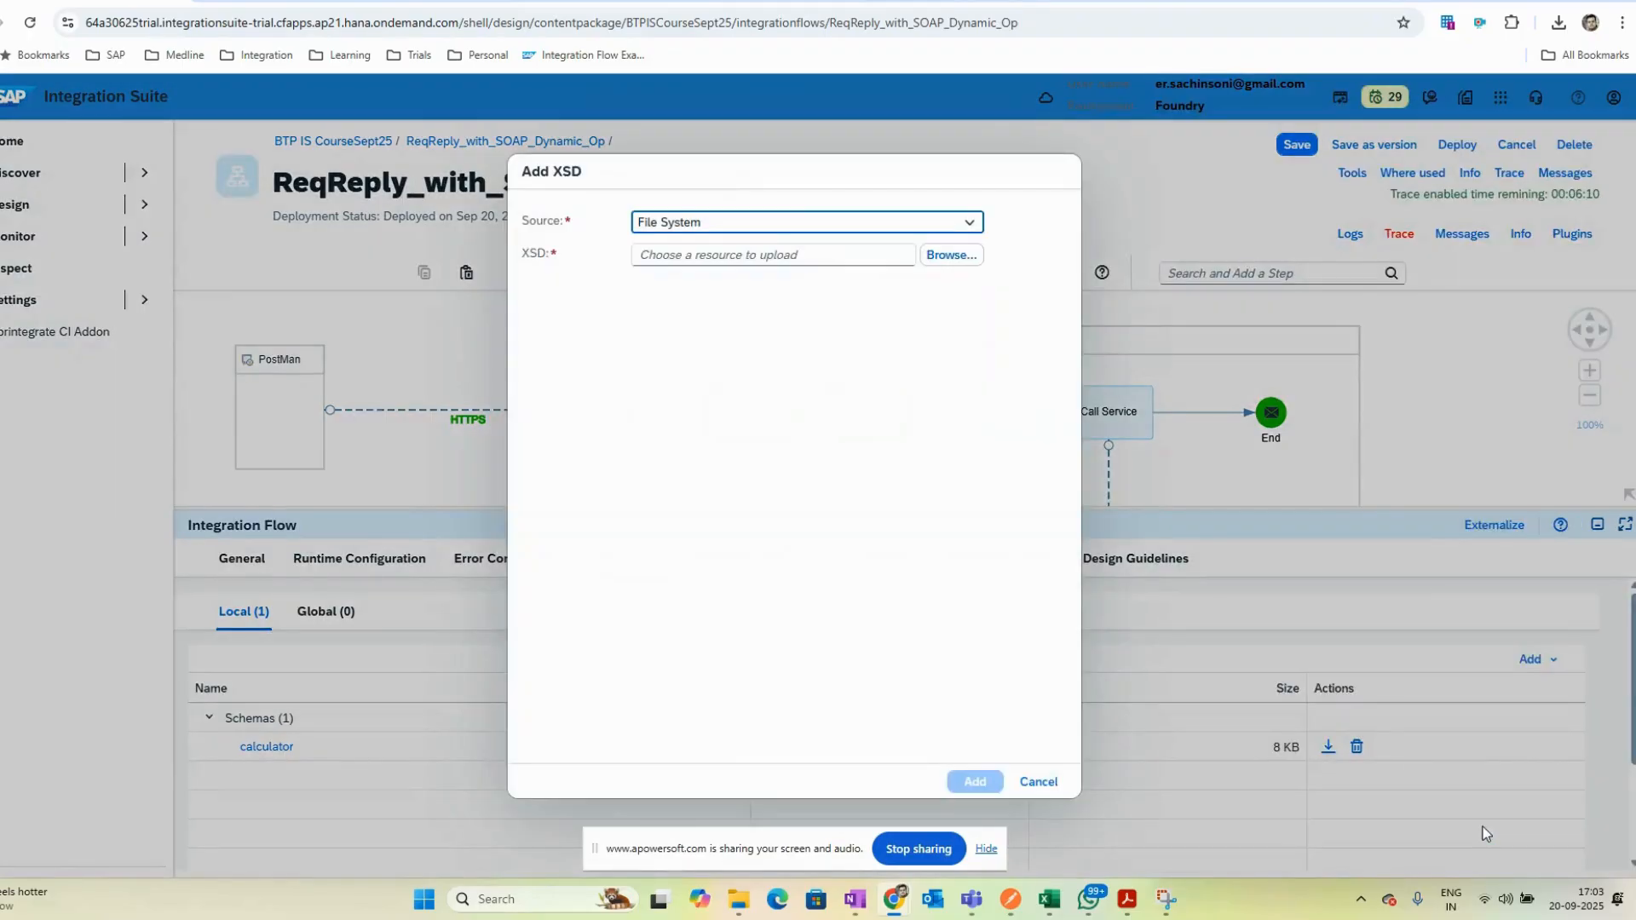
{"action": "left_click", "coordinate": [1057, 790]}
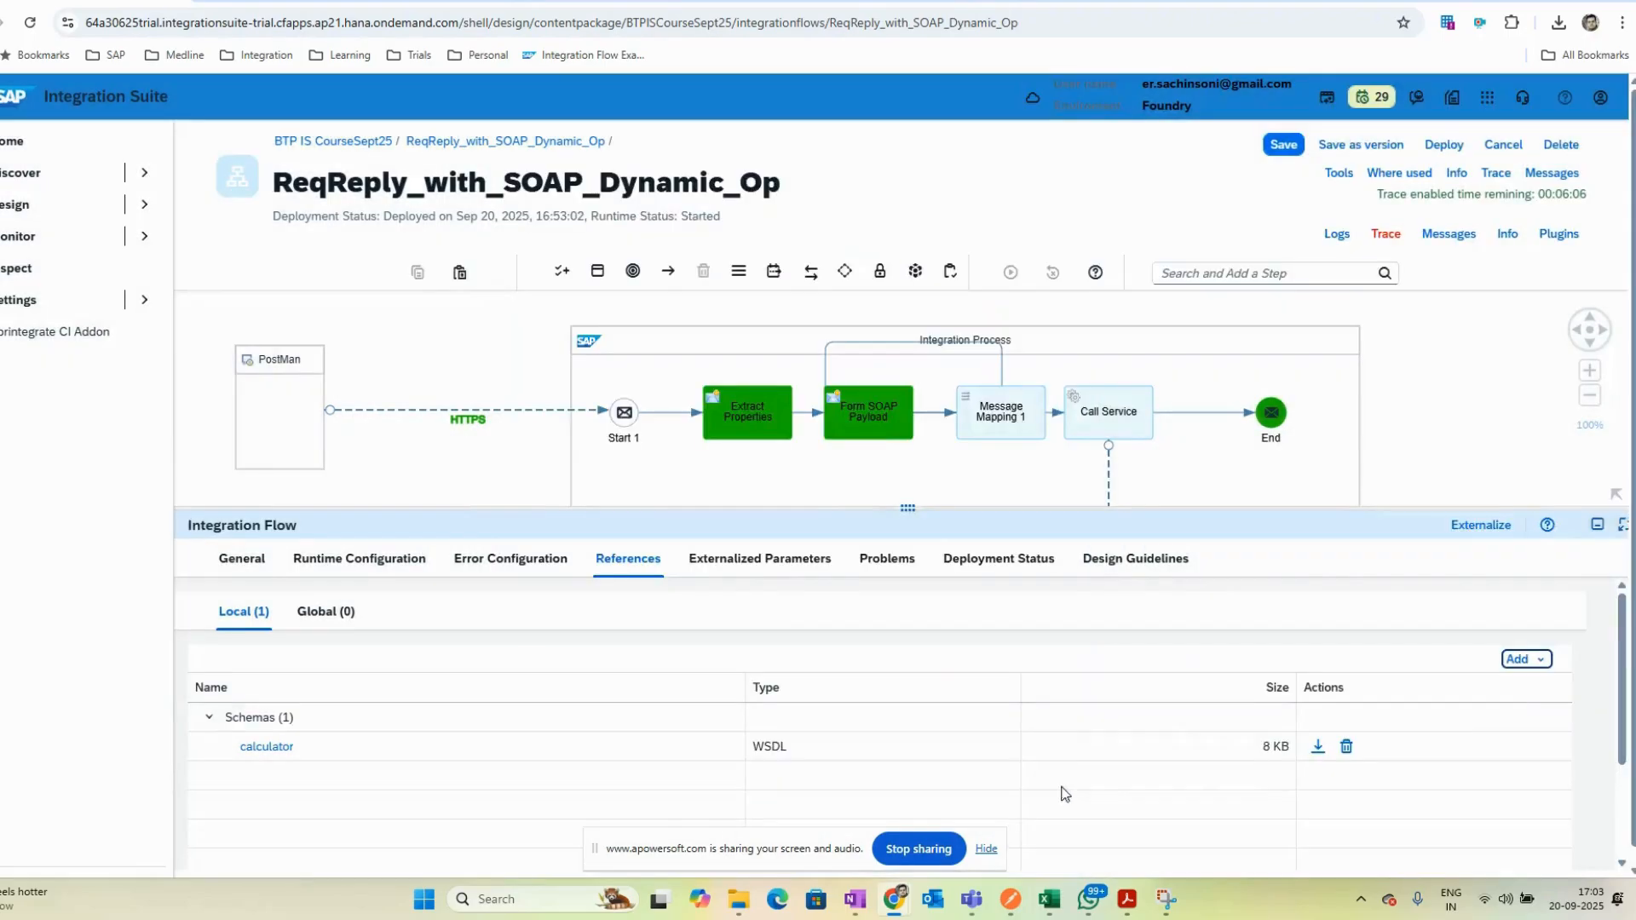
{"action": "left_click", "coordinate": [1585, 528]}
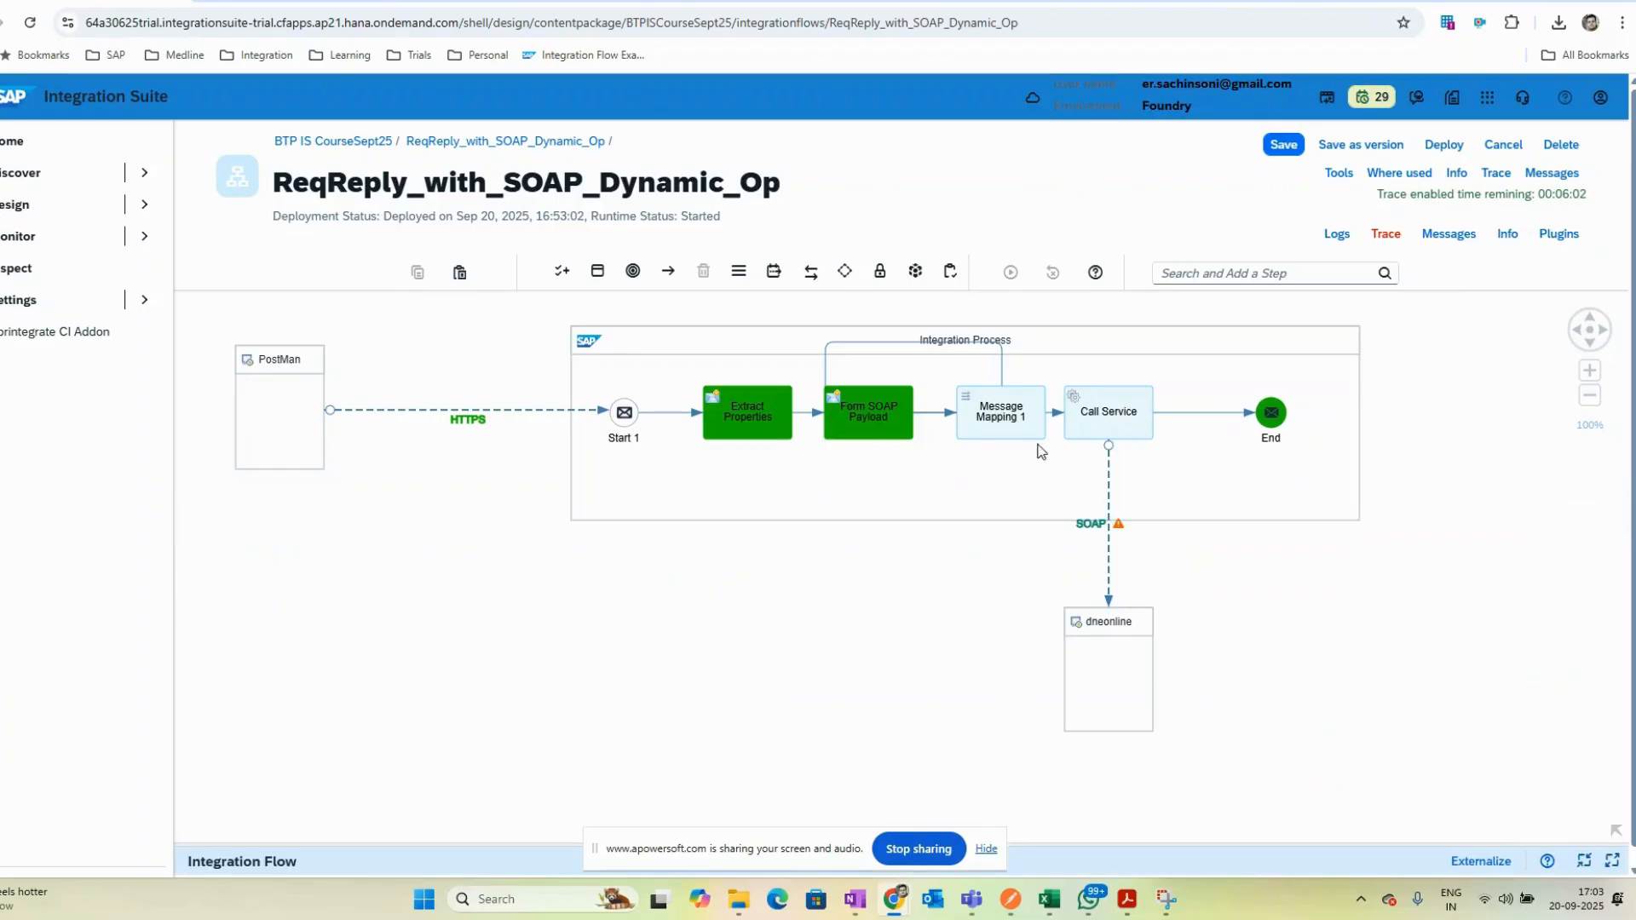
- Delete the Message Mapping step from the integration process
{"action": "left_click", "coordinate": [1020, 416]}
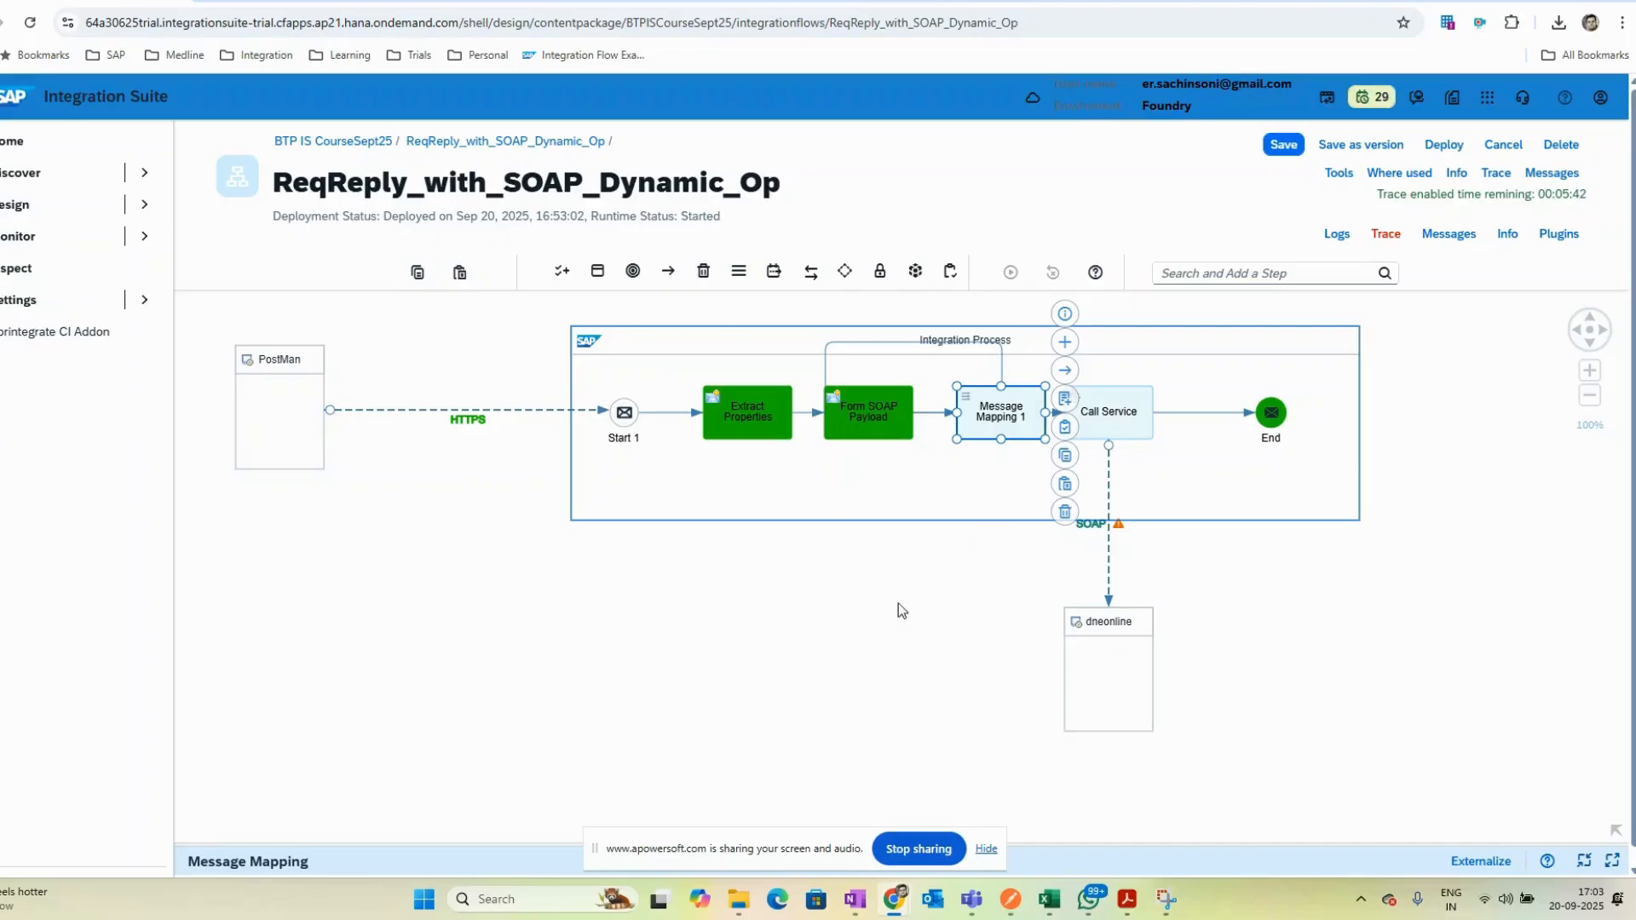
{"action": "left_click_drag", "start_coordinate": [1077, 842], "coordinate": [990, 569]}
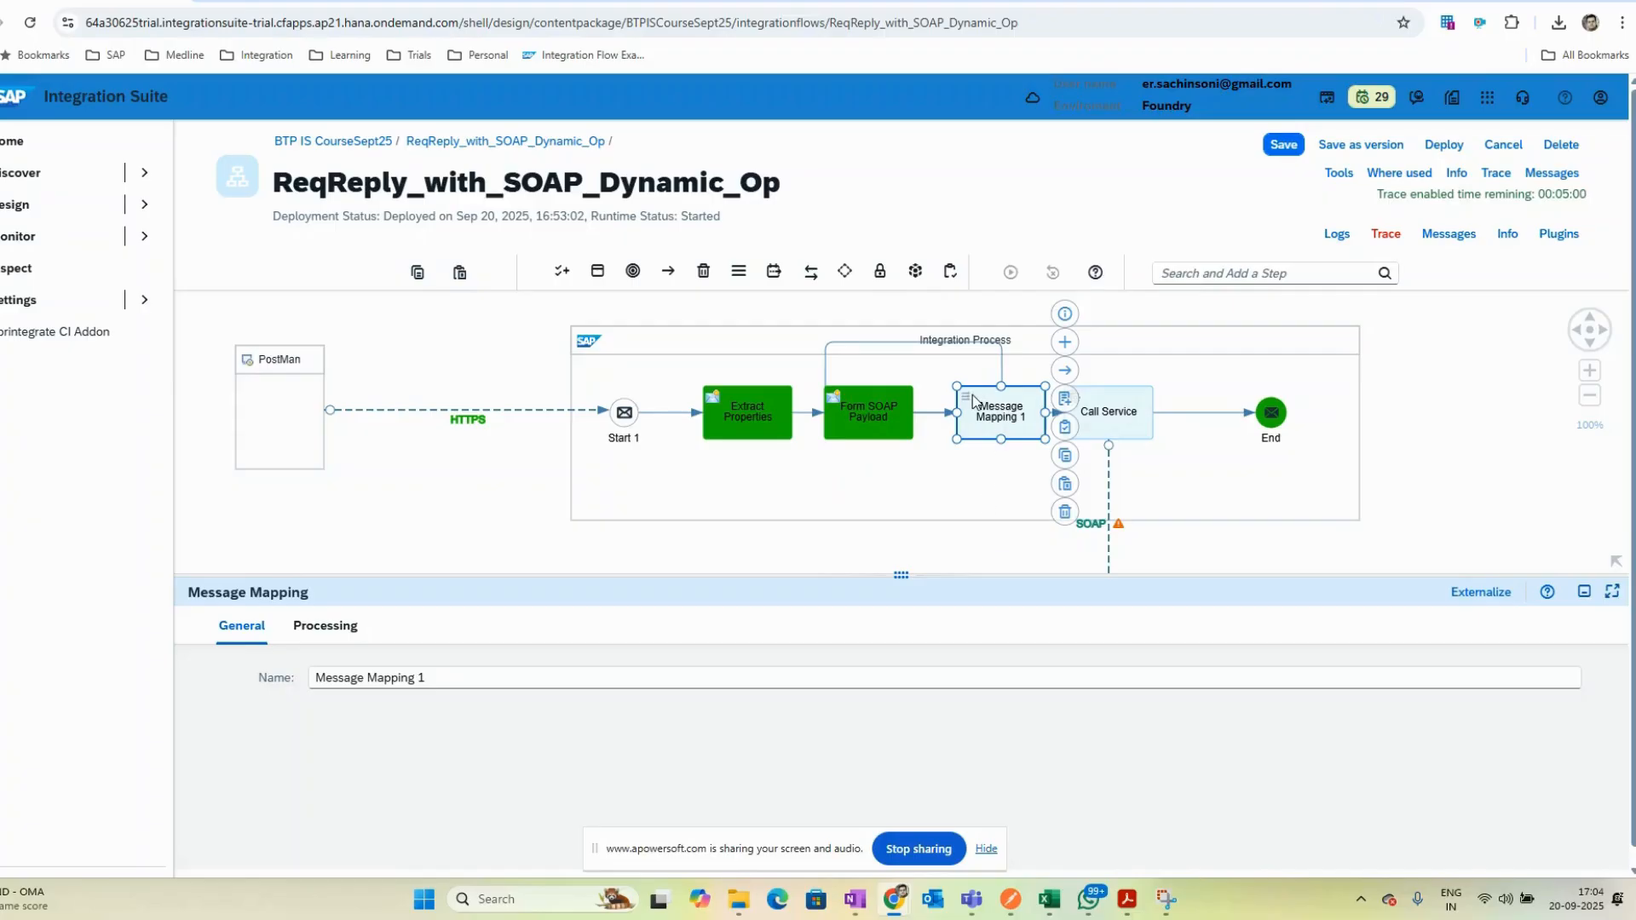
{"action": "left_click", "coordinate": [1064, 512]}
- Insert a JSON to XML Converter between Form SOAP Payload and Call Service
{"action": "left_click", "coordinate": [1192, 273]}
{"action": "type", "text": "conve"}
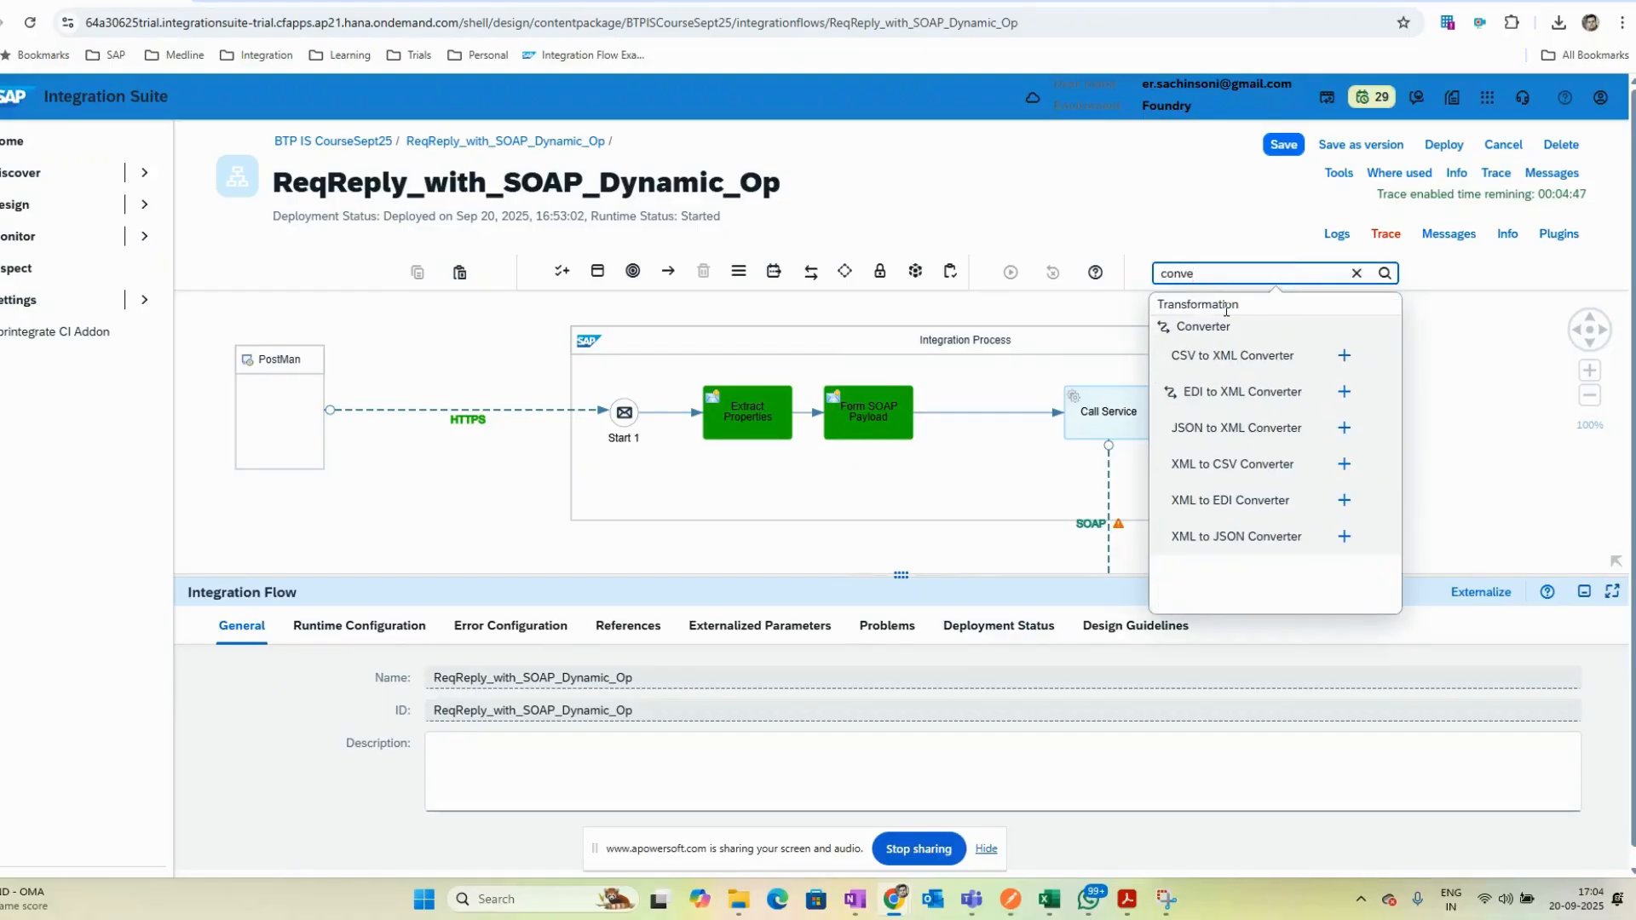
{"action": "left_click", "coordinate": [1344, 428]}
{"action": "left_click", "coordinate": [991, 419]}
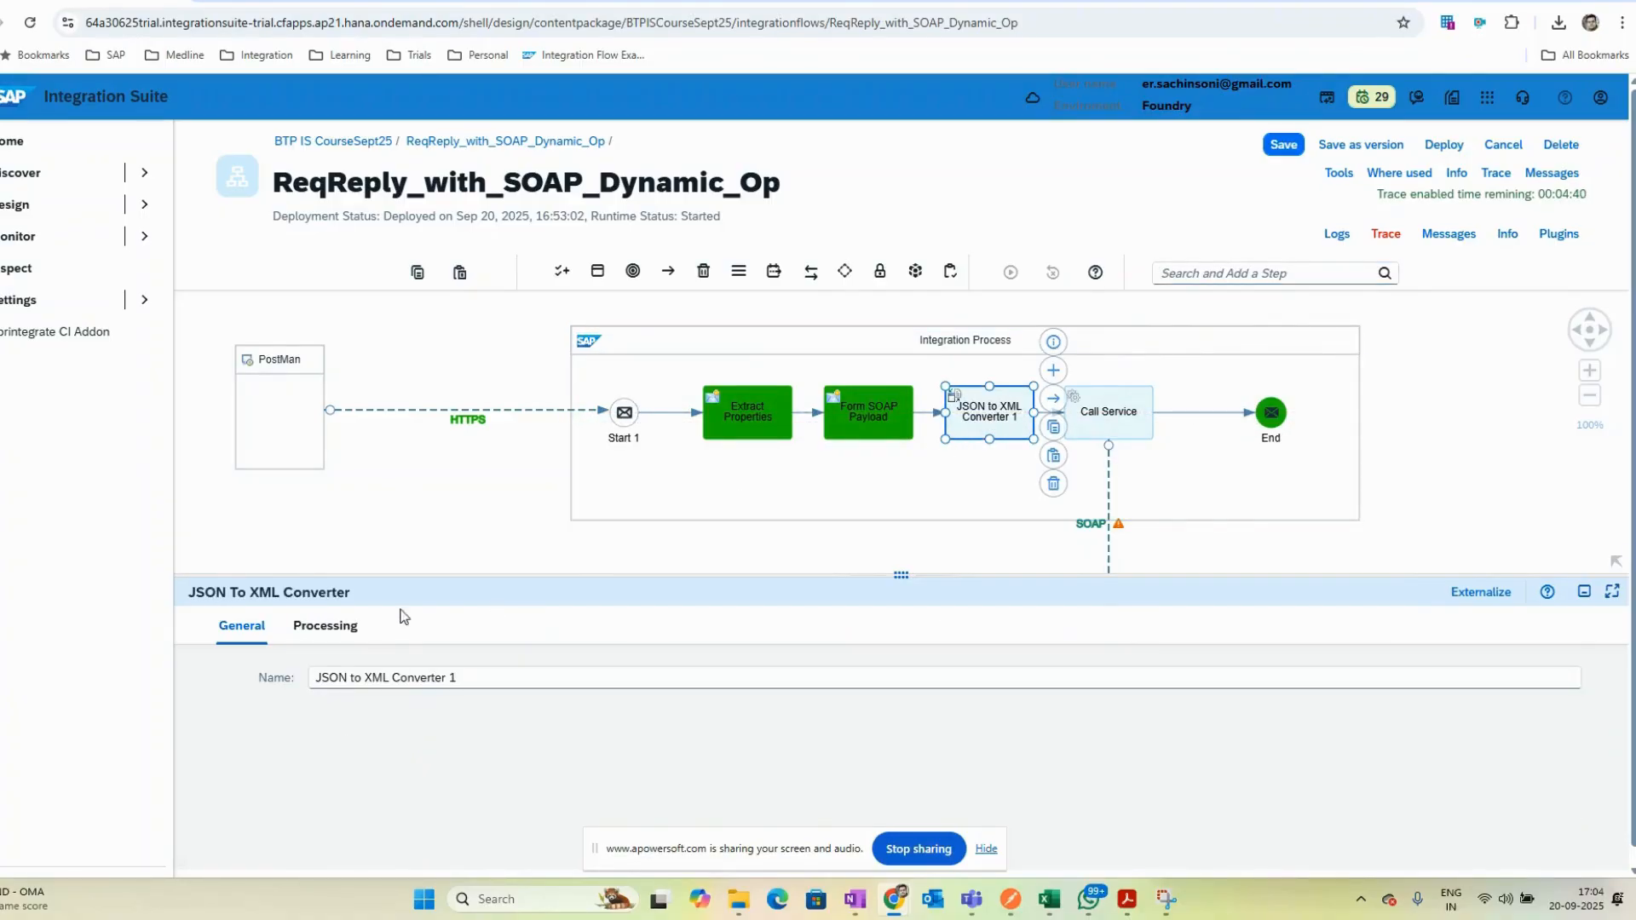
- Review the JSON to XML Converter's processing options, including namespace mapping and the XML root element
{"action": "left_click", "coordinate": [315, 629]}
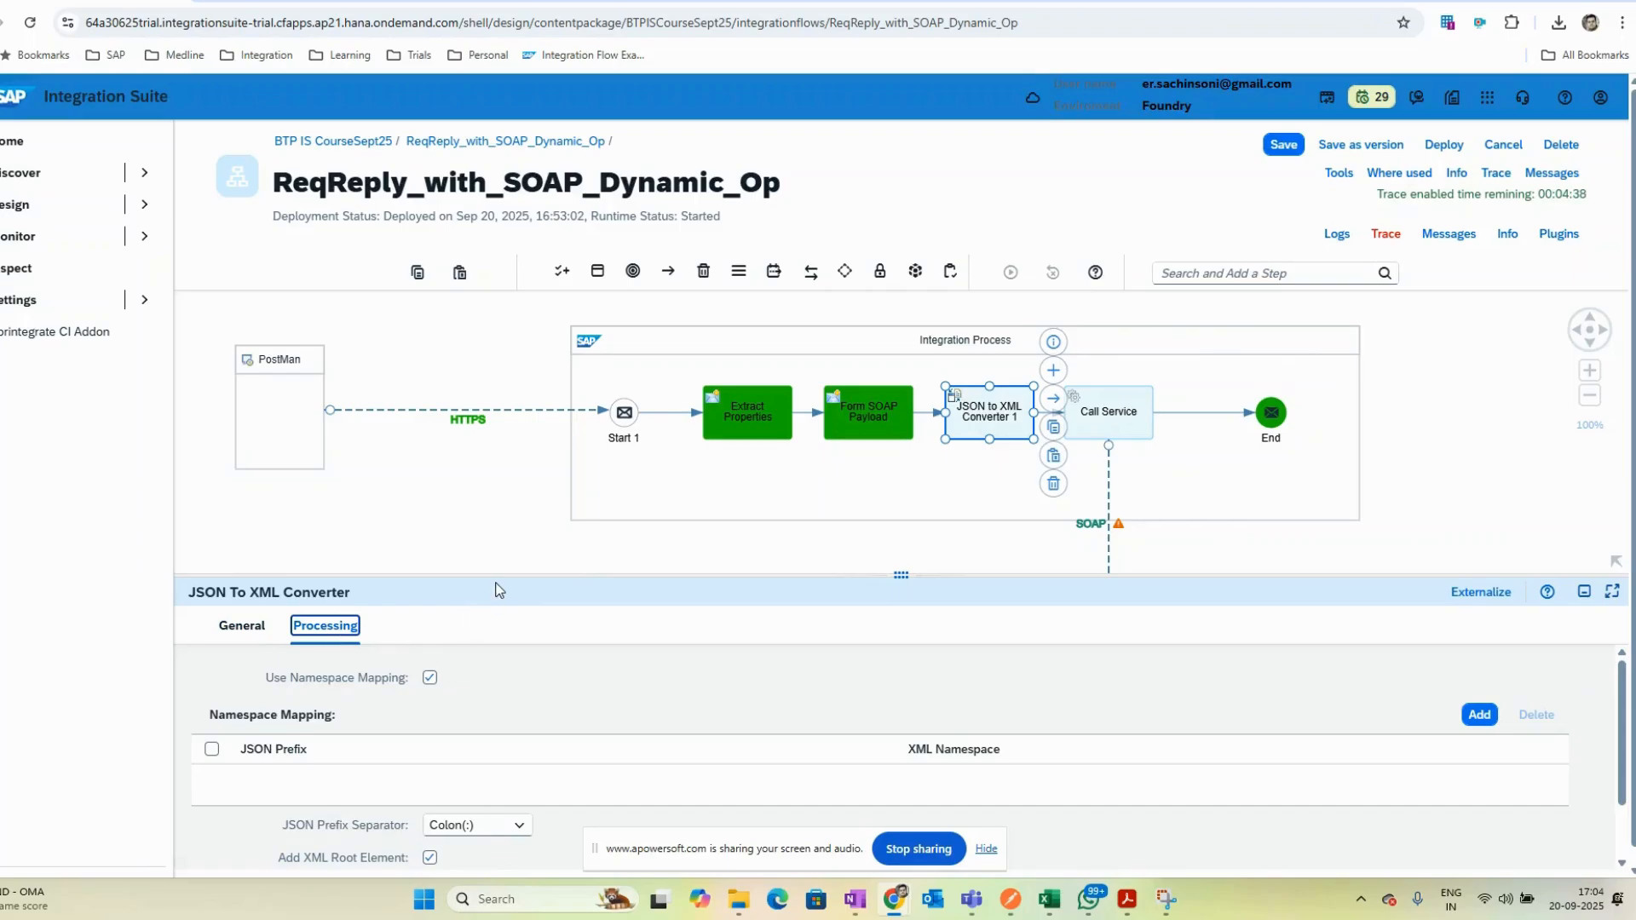
{"action": "left_click_drag", "start_coordinate": [500, 575], "coordinate": [483, 504]}
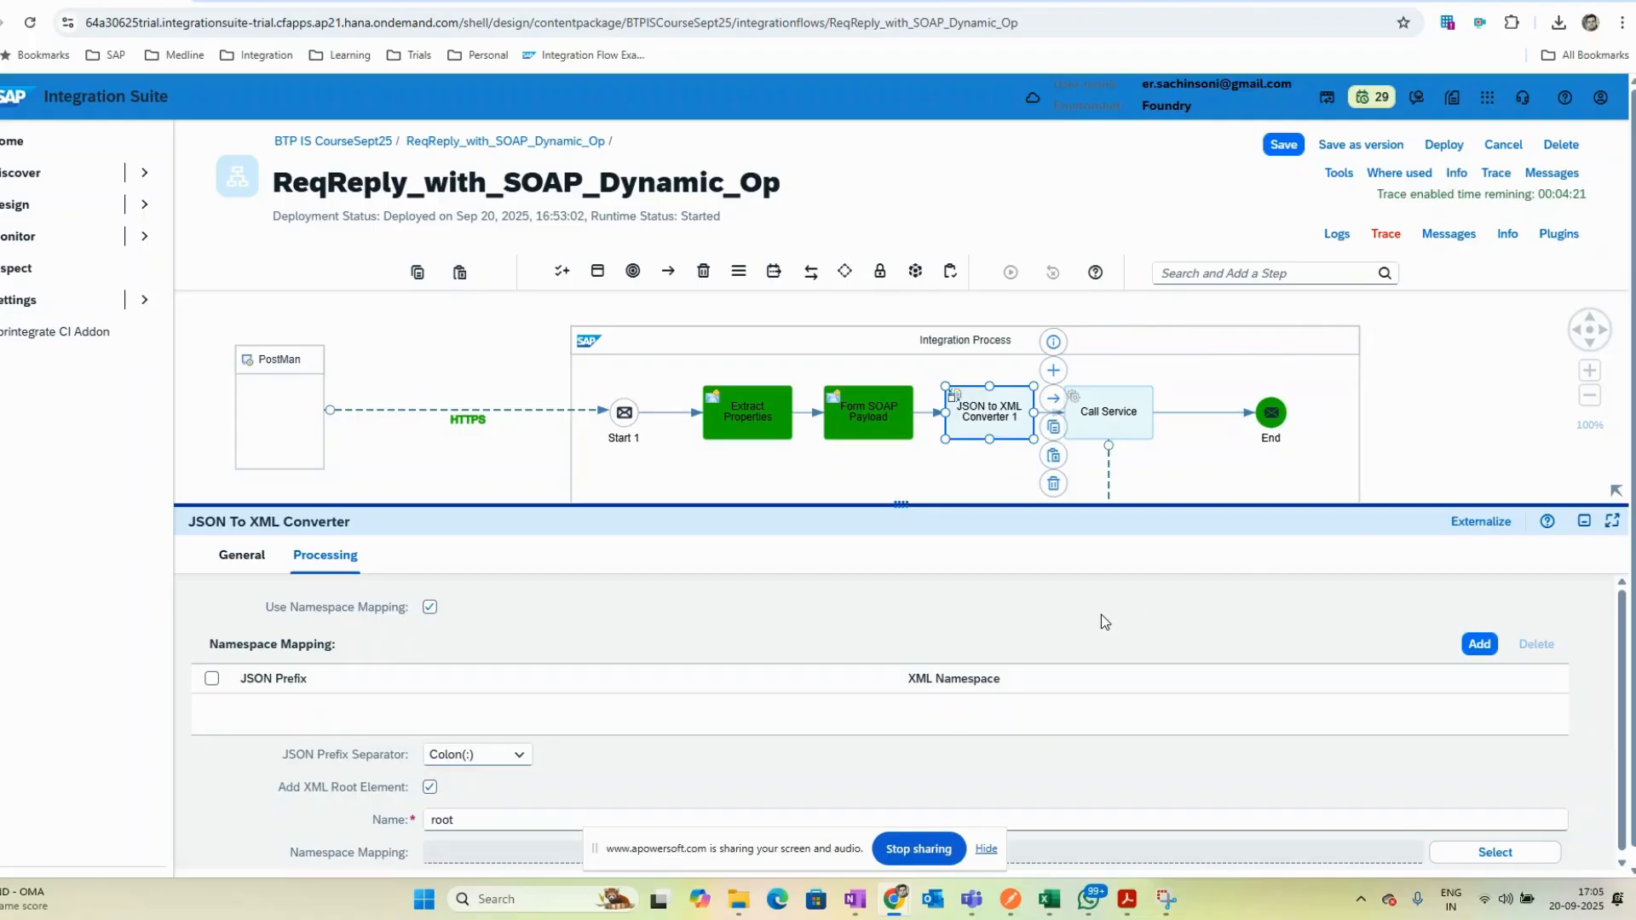
{"action": "left_click_drag", "start_coordinate": [901, 505], "coordinate": [901, 294]}
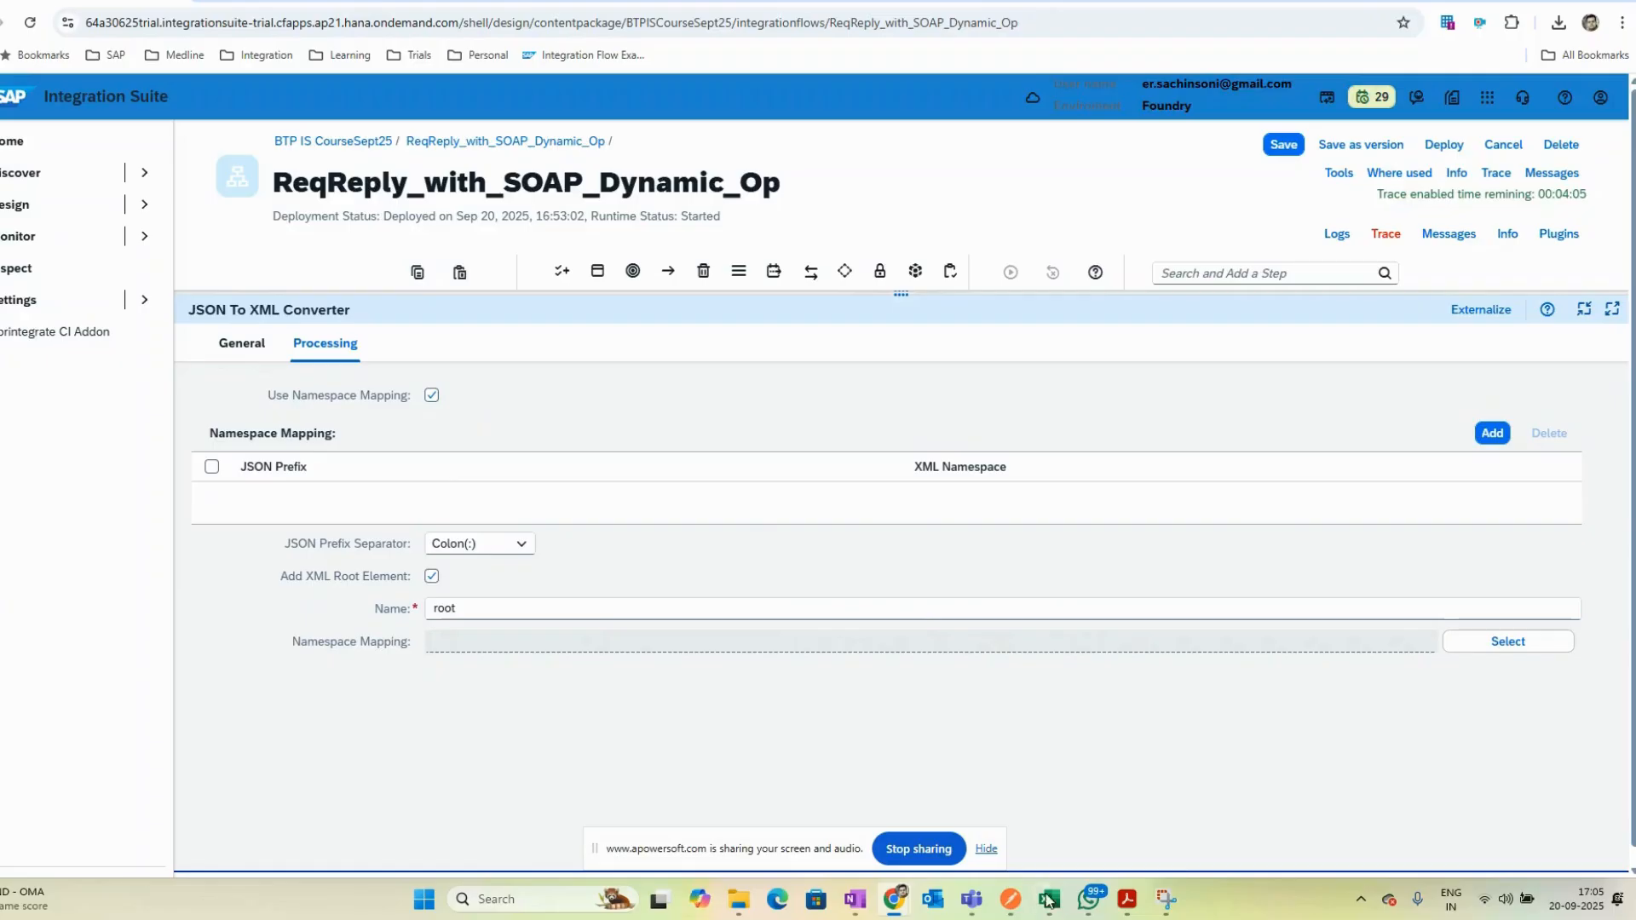
- Switch to Postman and open the requests in the ReqReply collection
{"action": "left_click", "coordinate": [1023, 779]}
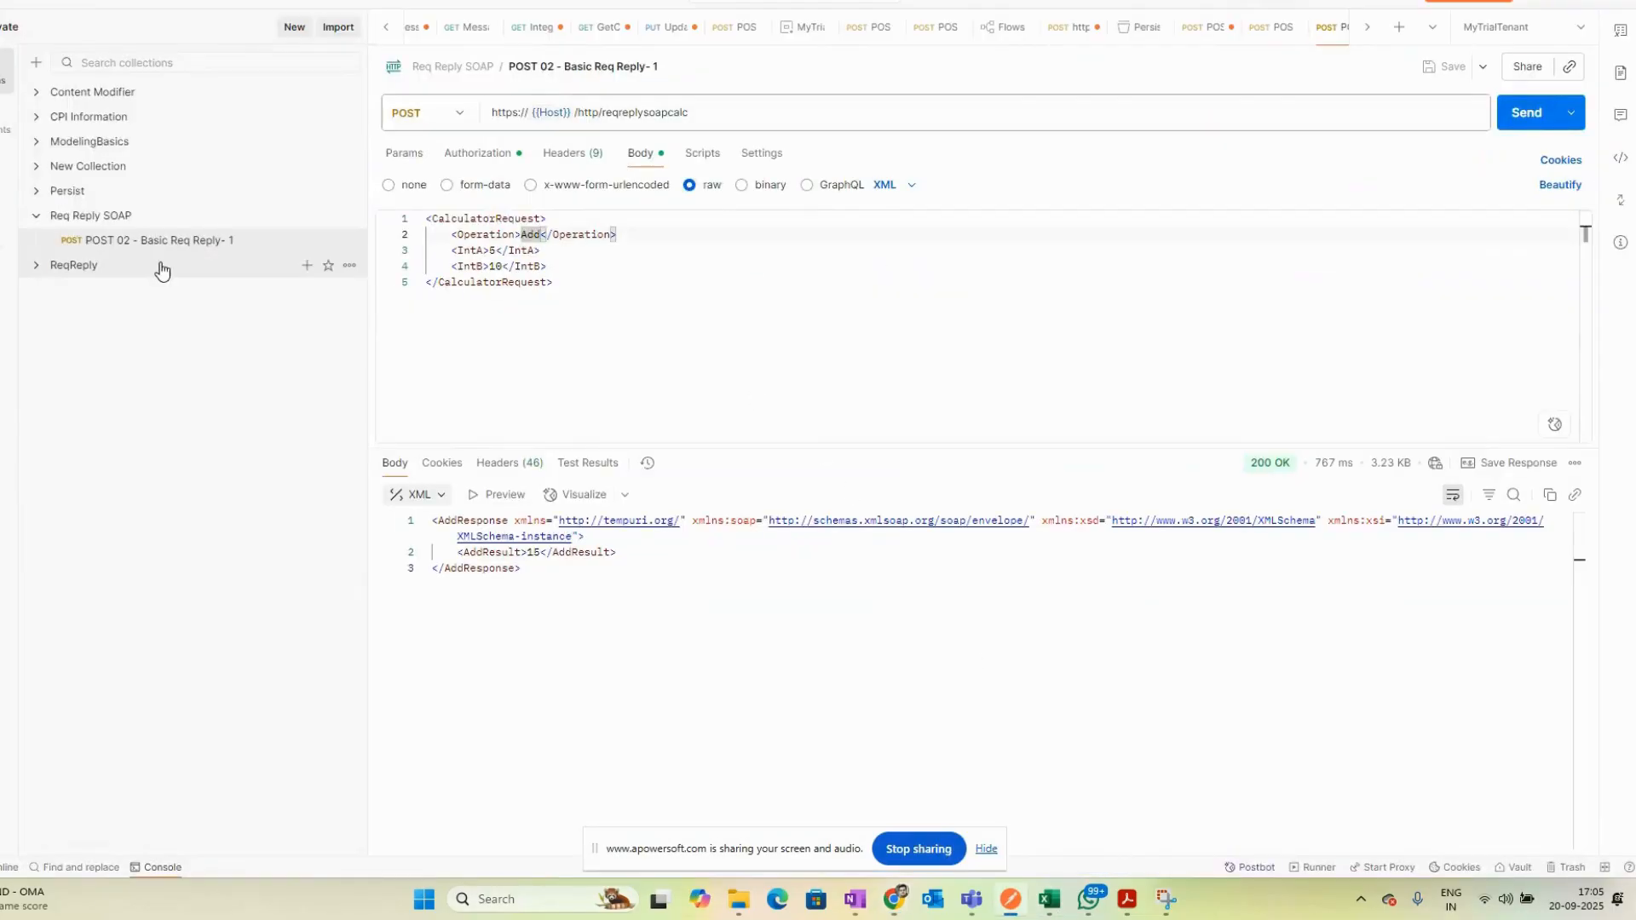
{"action": "left_click", "coordinate": [34, 265]}
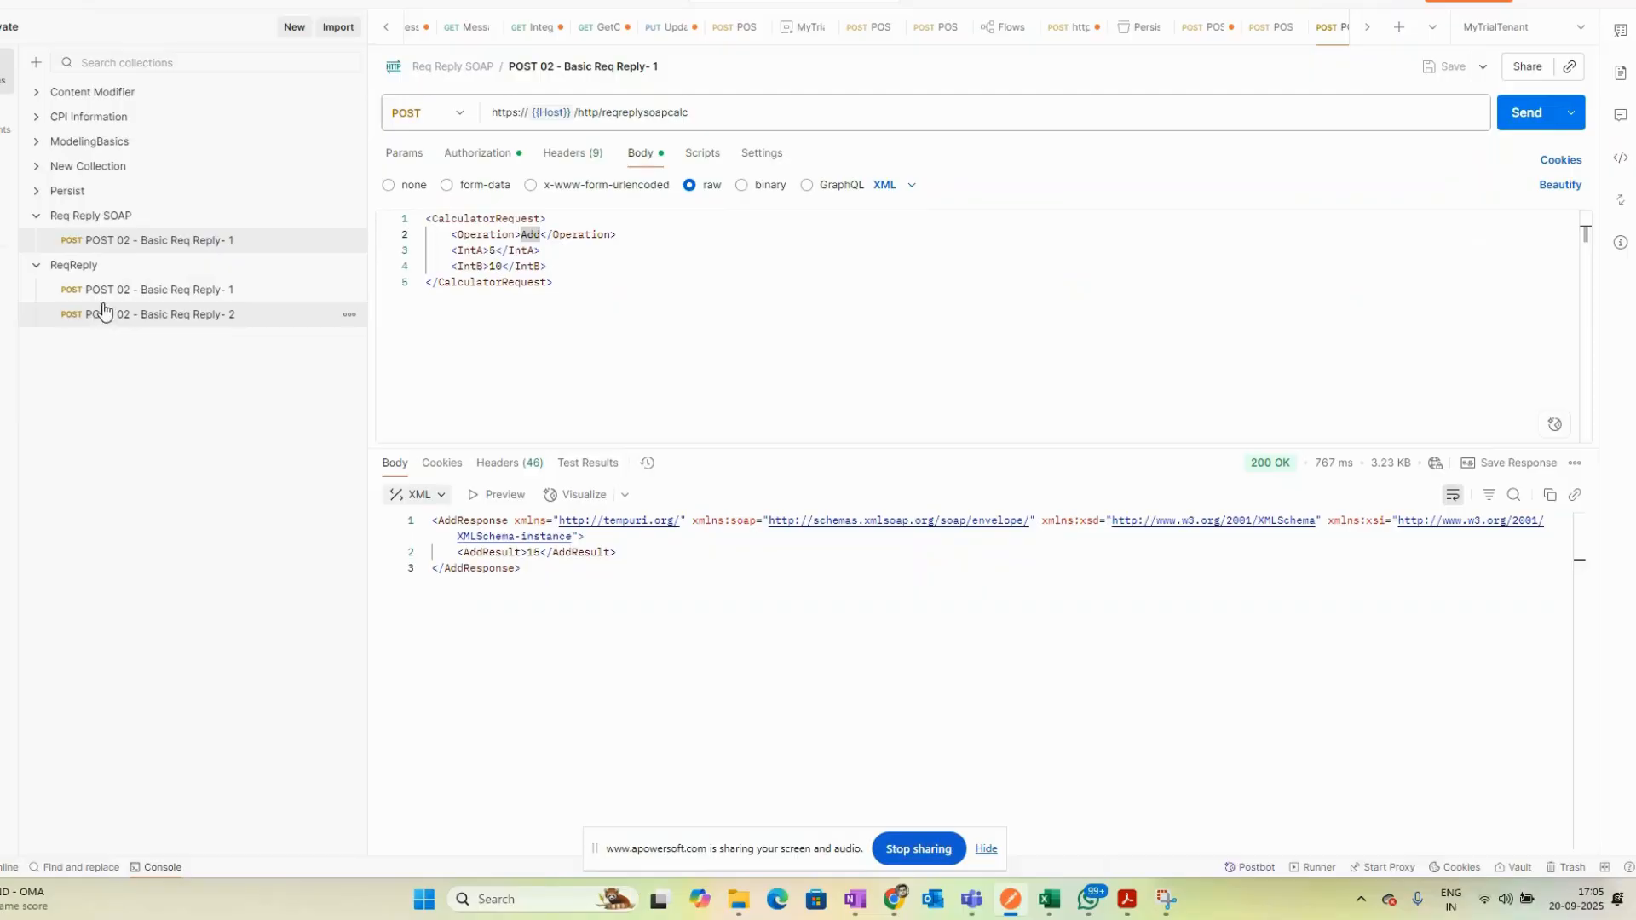
{"action": "left_click", "coordinate": [102, 292]}
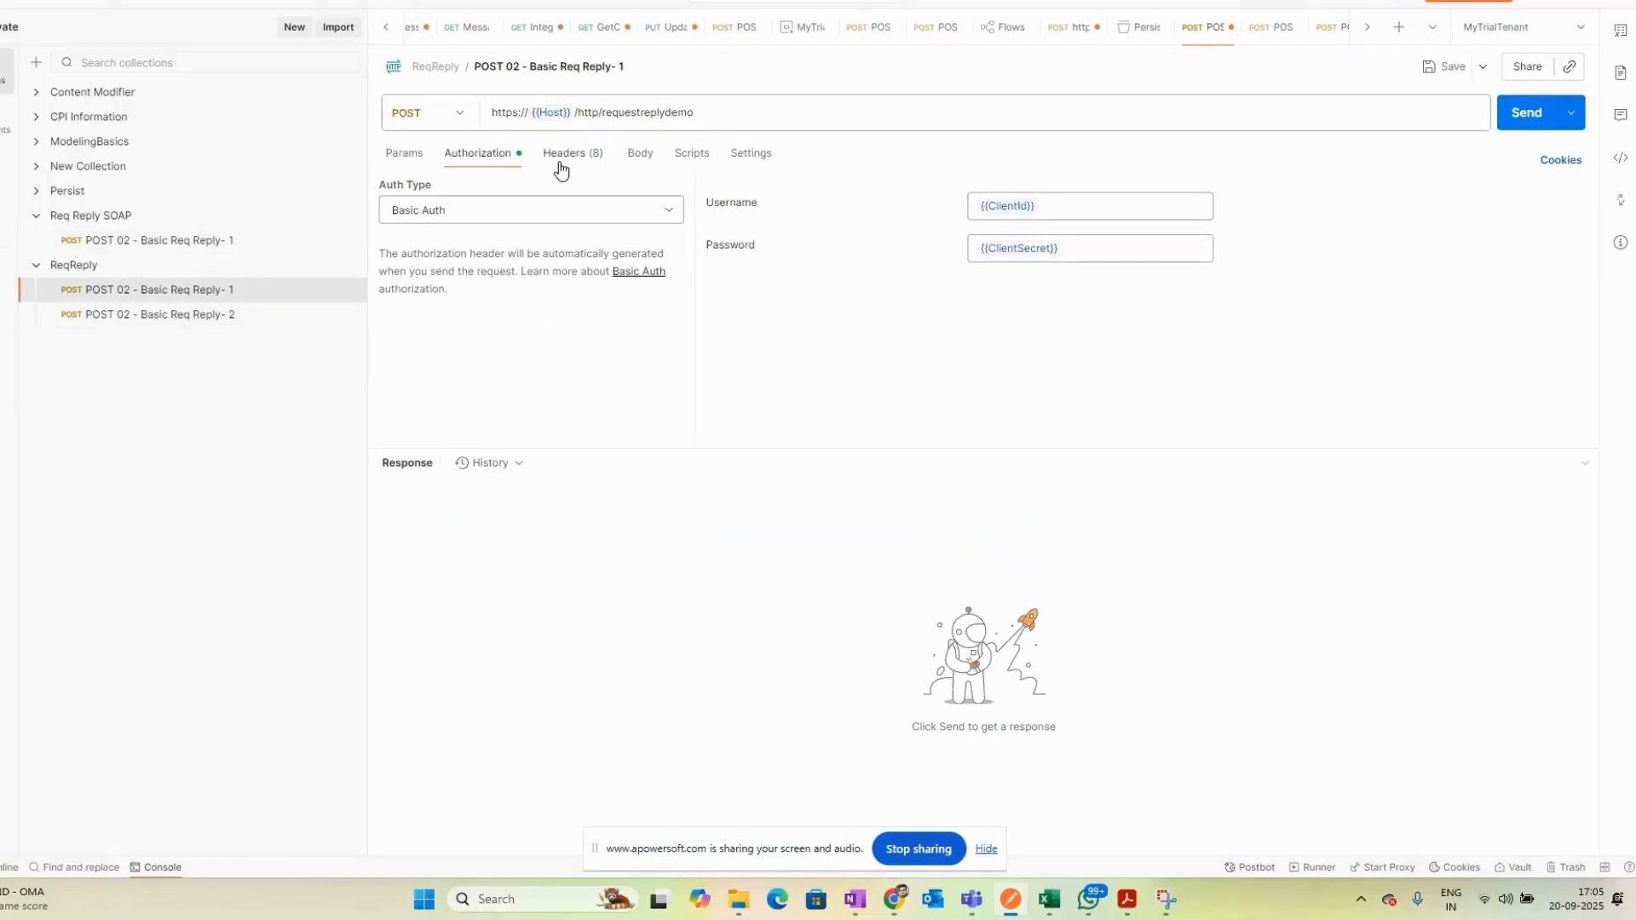
{"action": "left_click", "coordinate": [619, 156]}
{"action": "left_click", "coordinate": [164, 315]}
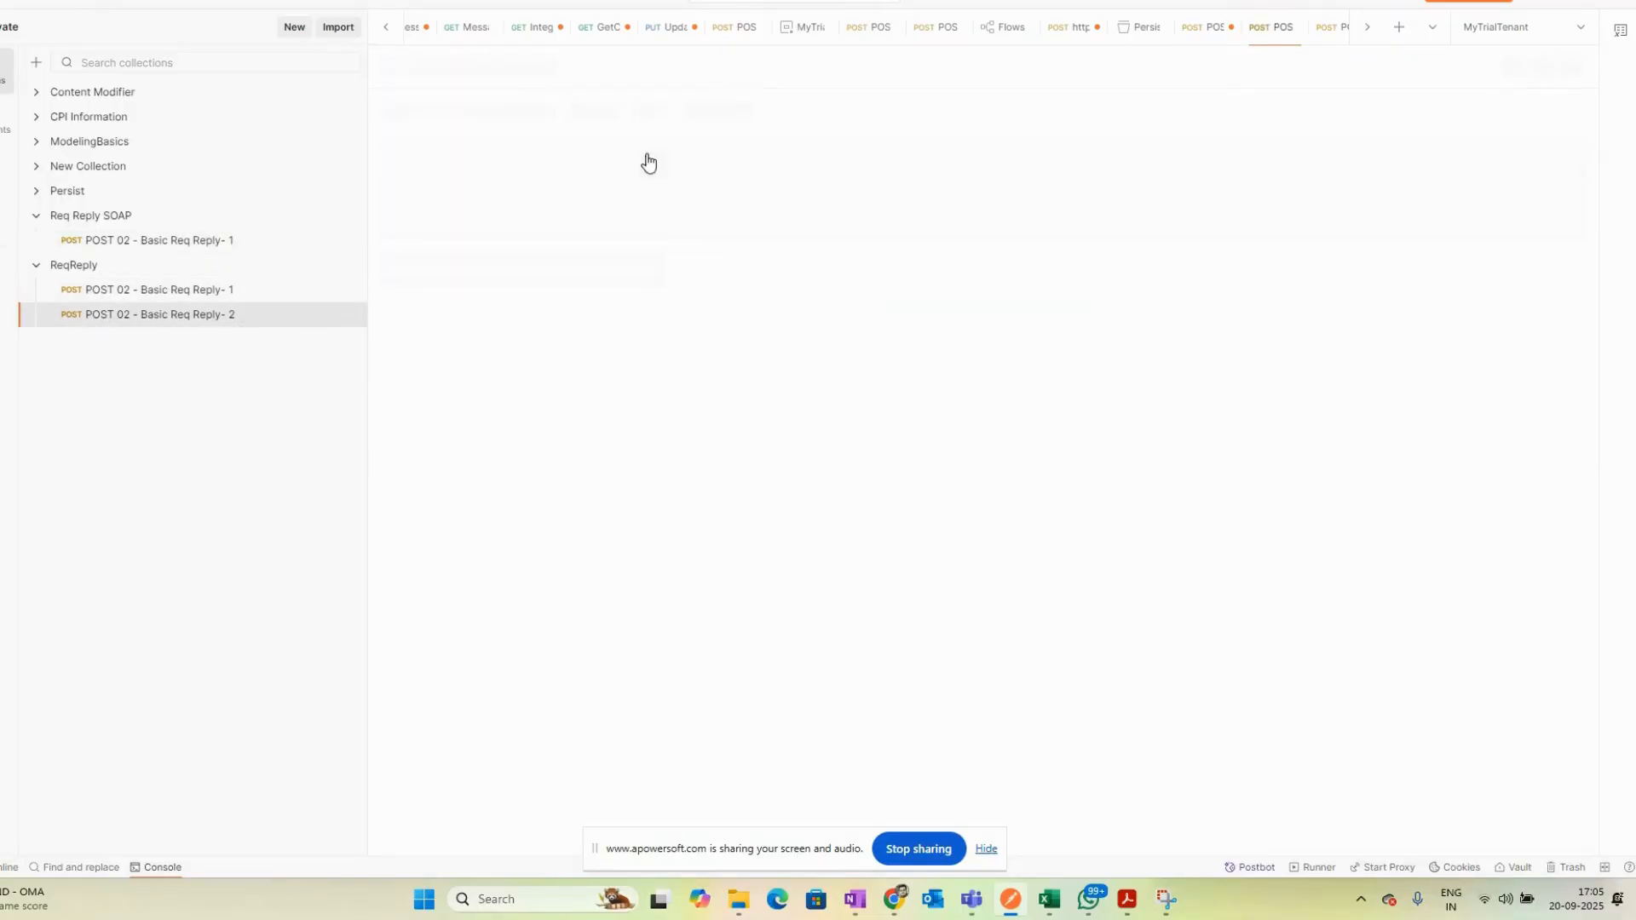
- Open the second Basic Req Reply request in the ReqReply collection to view its JSON body
{"action": "left_click", "coordinate": [653, 158]}
{"action": "left_click_drag", "start_coordinate": [514, 292], "coordinate": [386, 205]}
{"action": "left_click", "coordinate": [504, 300]}
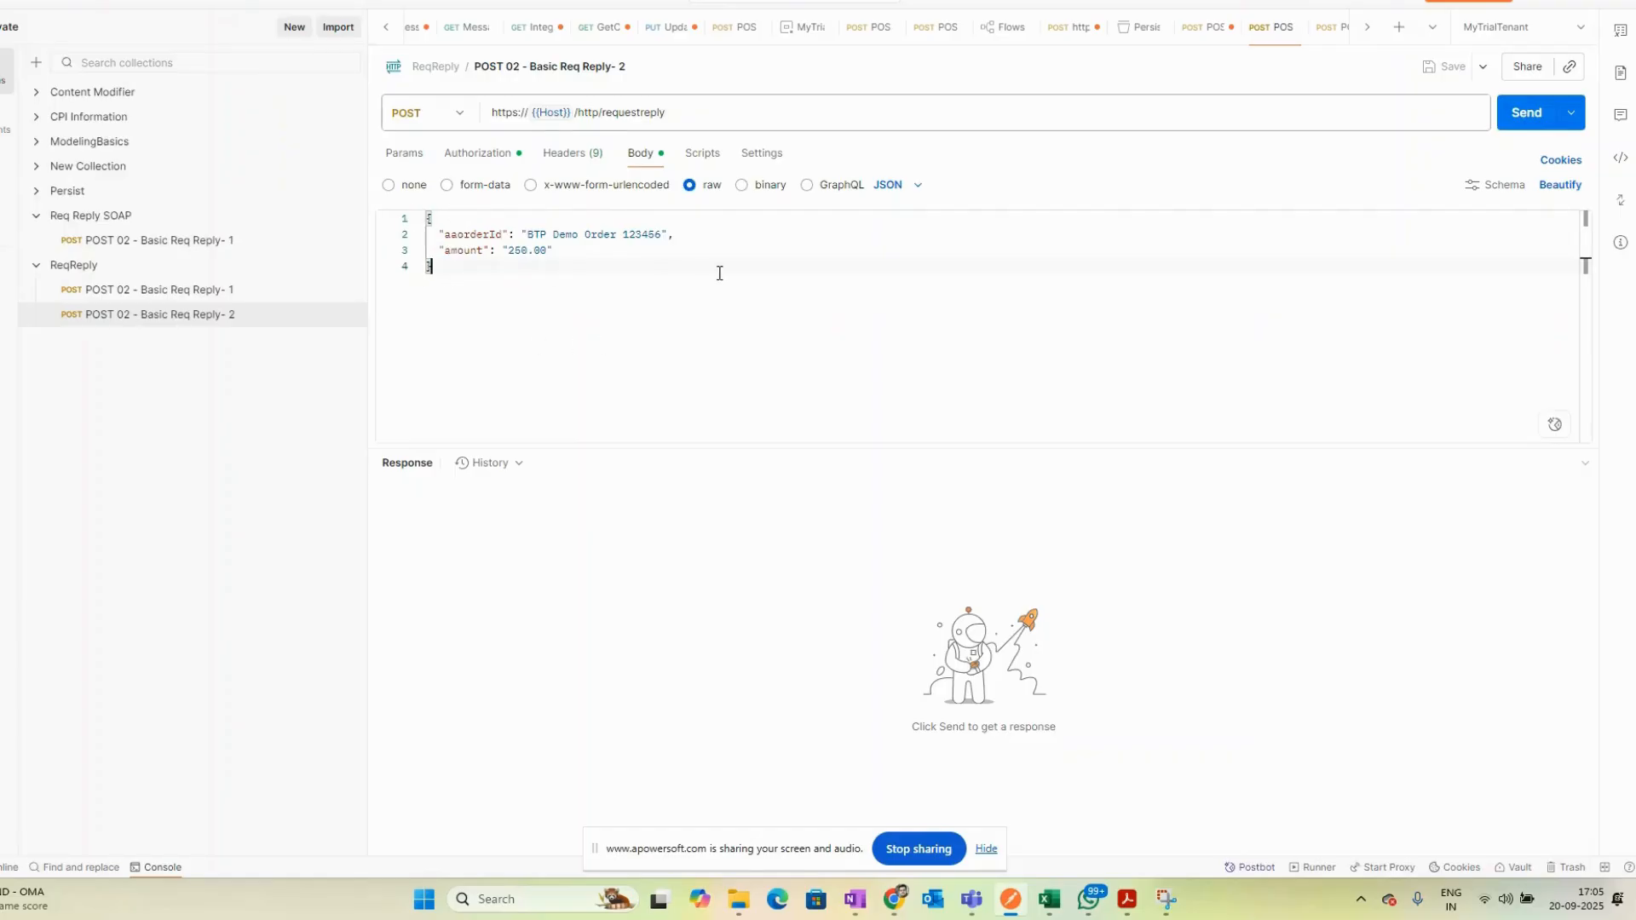
- Compare the JSON to XML Converter settings with the request, reviewing the JSON Prefix Separator options
{"action": "key", "text": "alt+Tab"}
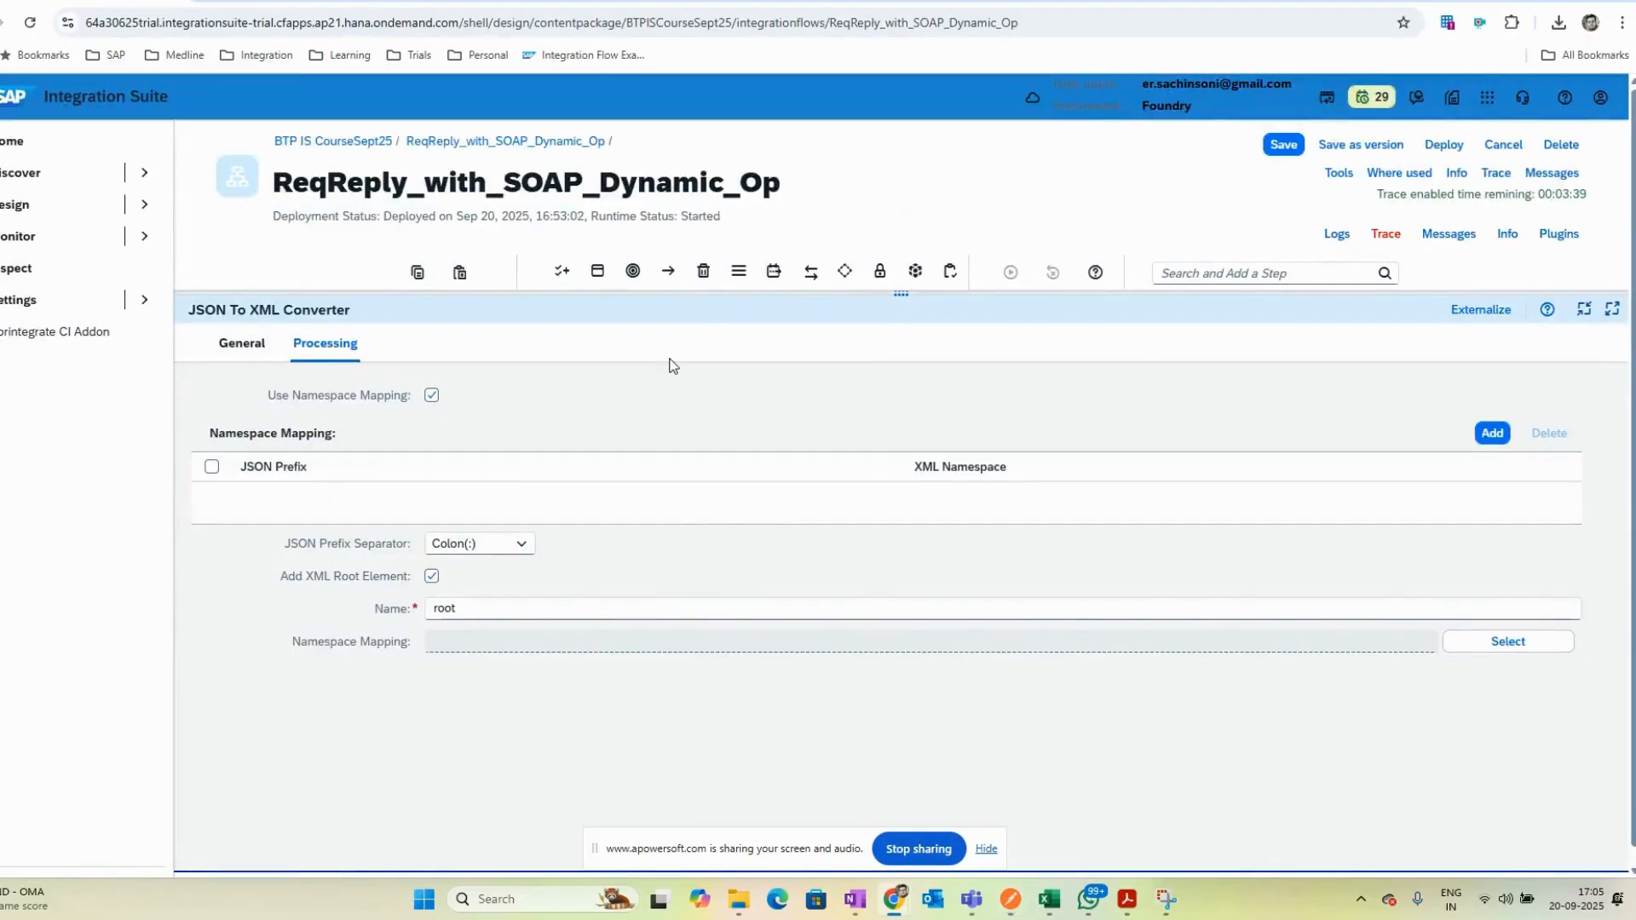
{"action": "key", "text": "alt+Tab"}
{"action": "key", "text": "alt+Tab"}
{"action": "key", "text": "alt+Tab"}
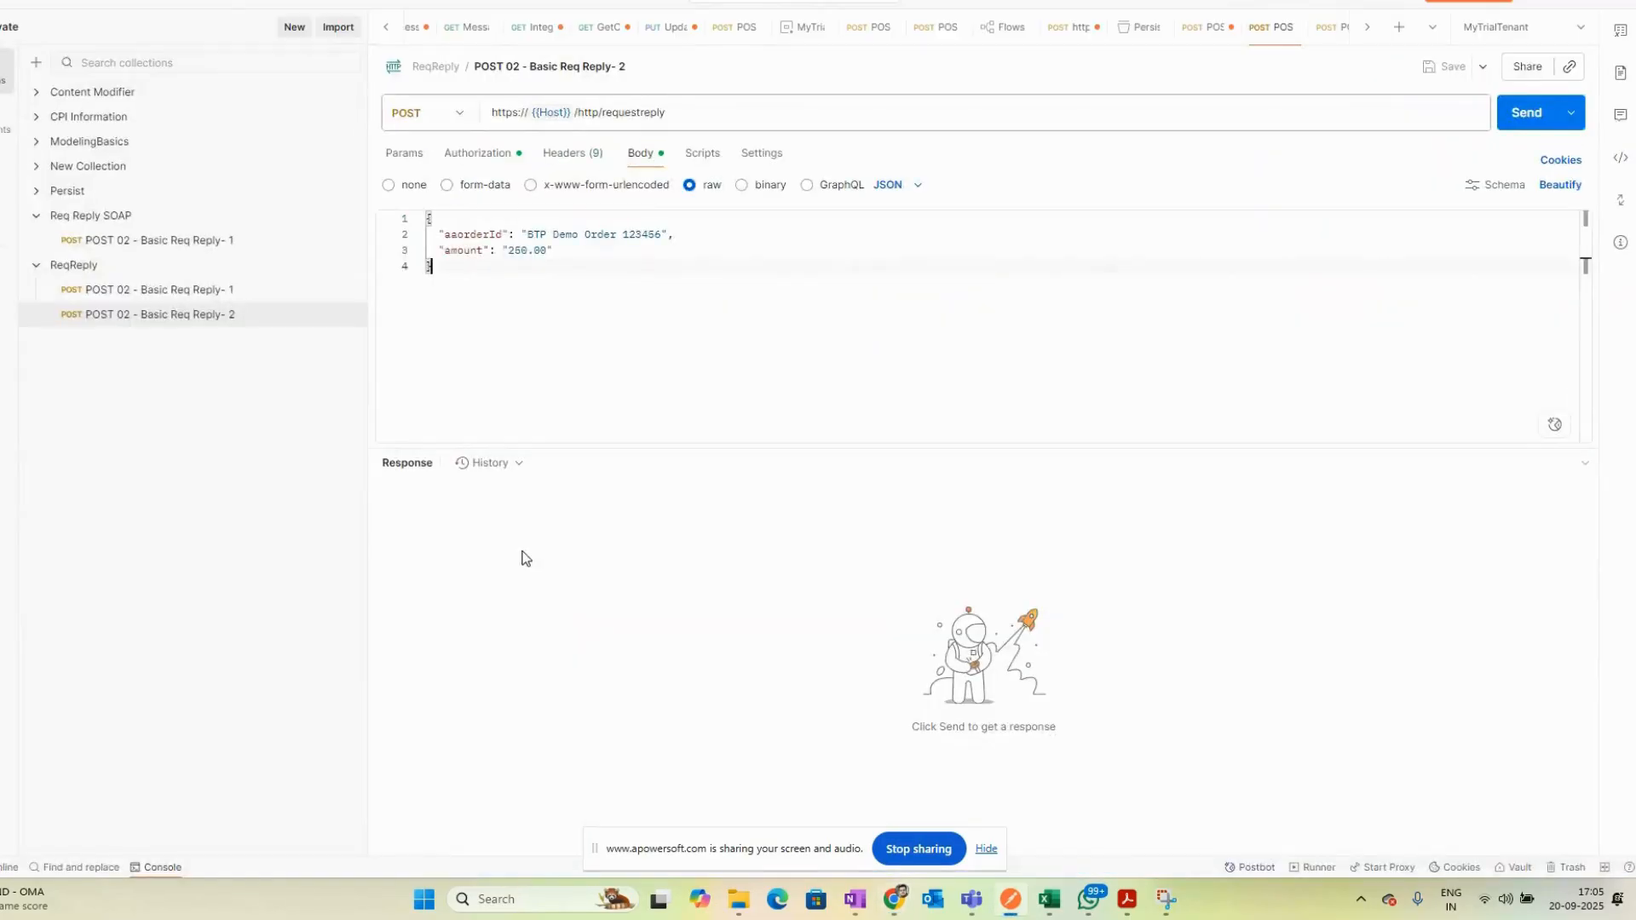
{"action": "key", "text": "alt+Tab"}
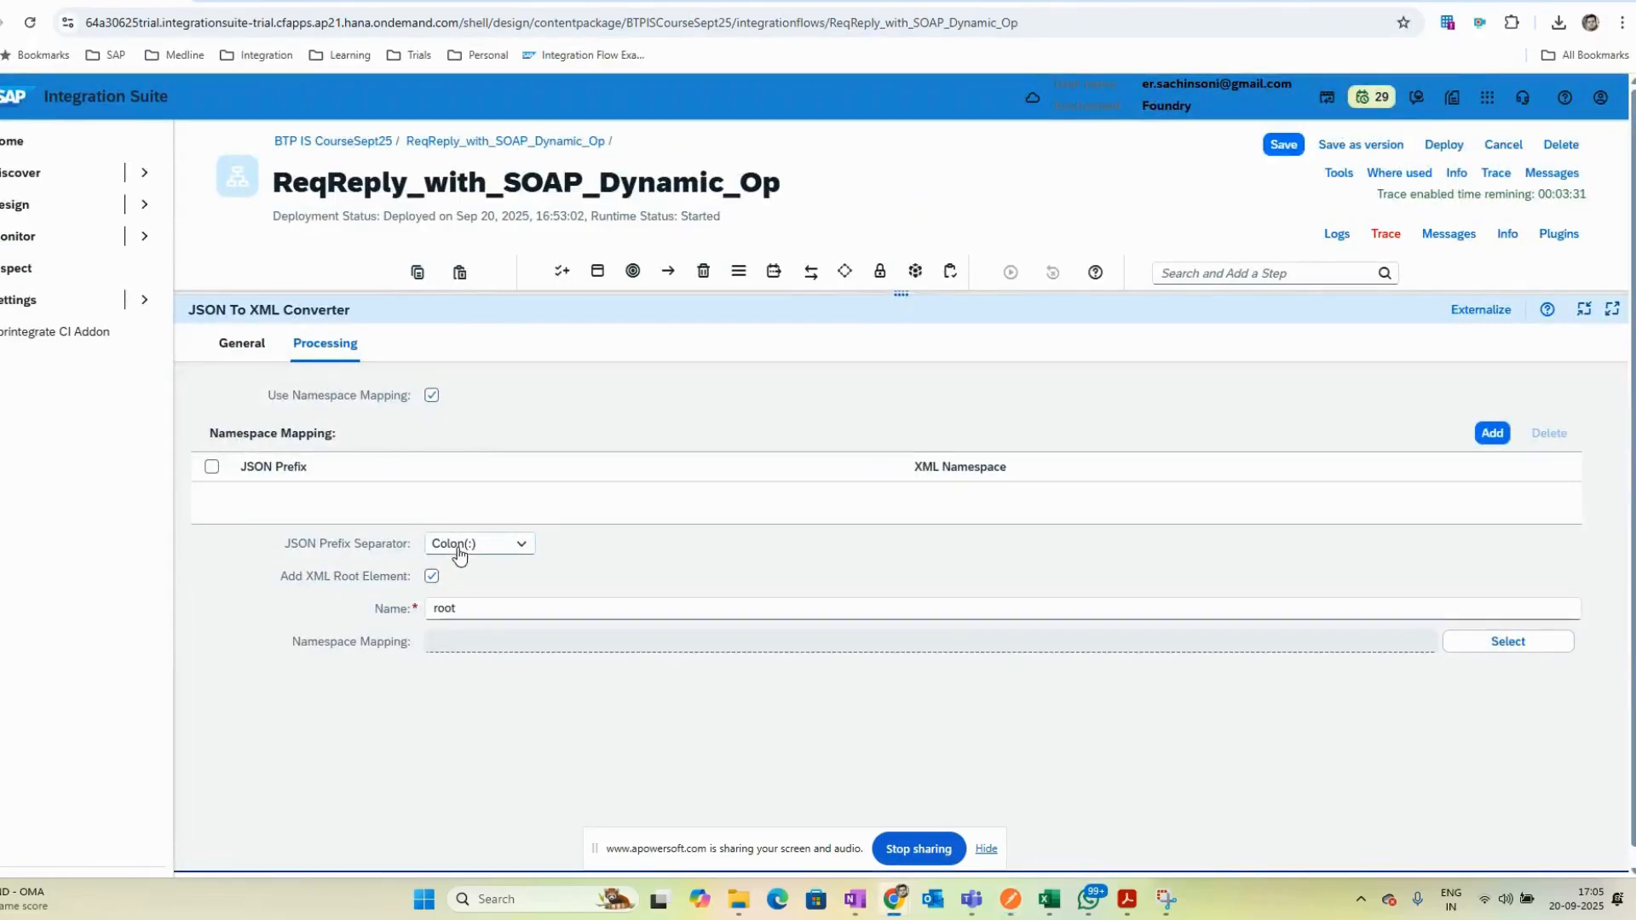
{"action": "key", "text": "alt+Tab"}
{"action": "key", "text": "alt+Tab"}
{"action": "left_click", "coordinate": [466, 545]}
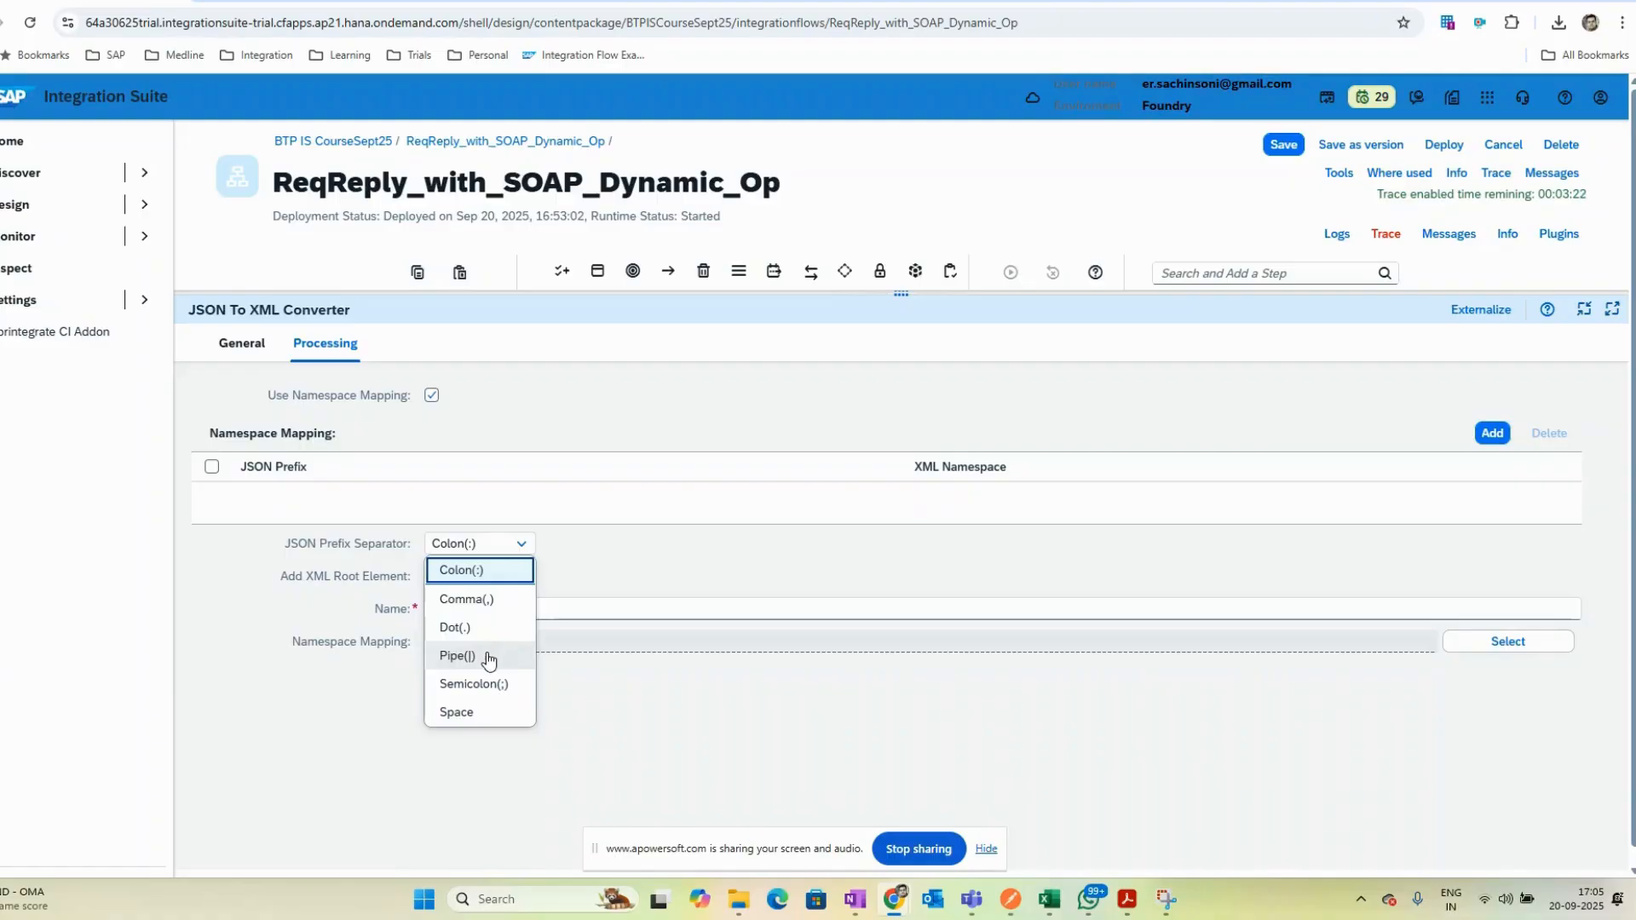
{"action": "left_click", "coordinate": [597, 748]}
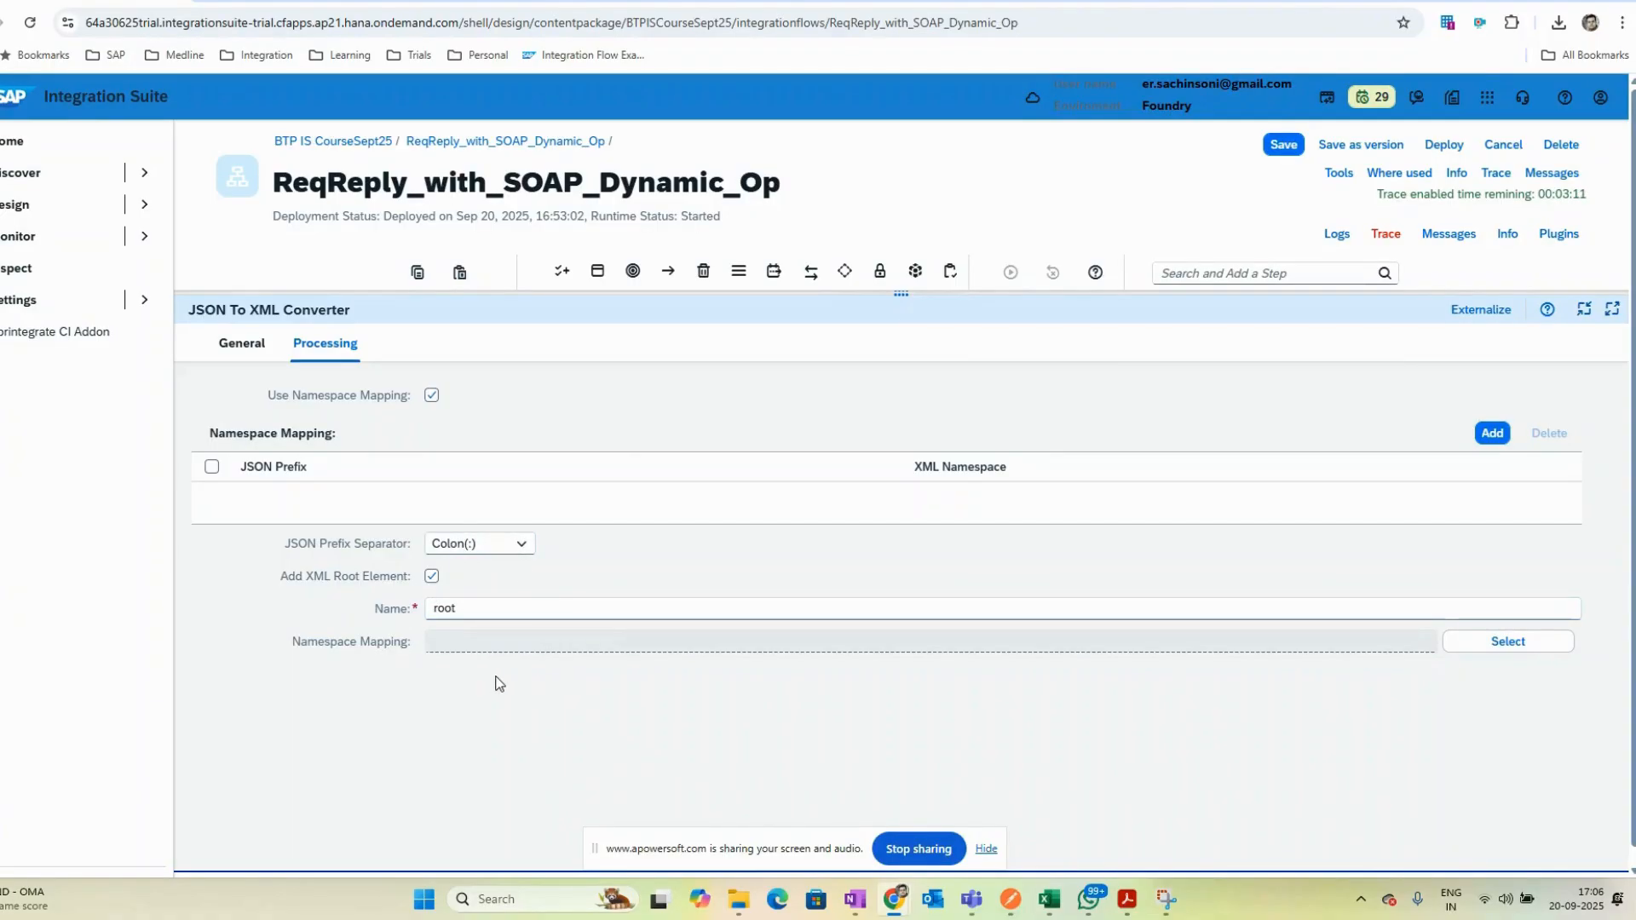
- Open the Req Reply SOAP request and examine its CalculatorRequest root element and child fields
{"action": "key", "text": "alt+Tab"}
{"action": "left_click", "coordinate": [134, 241]}
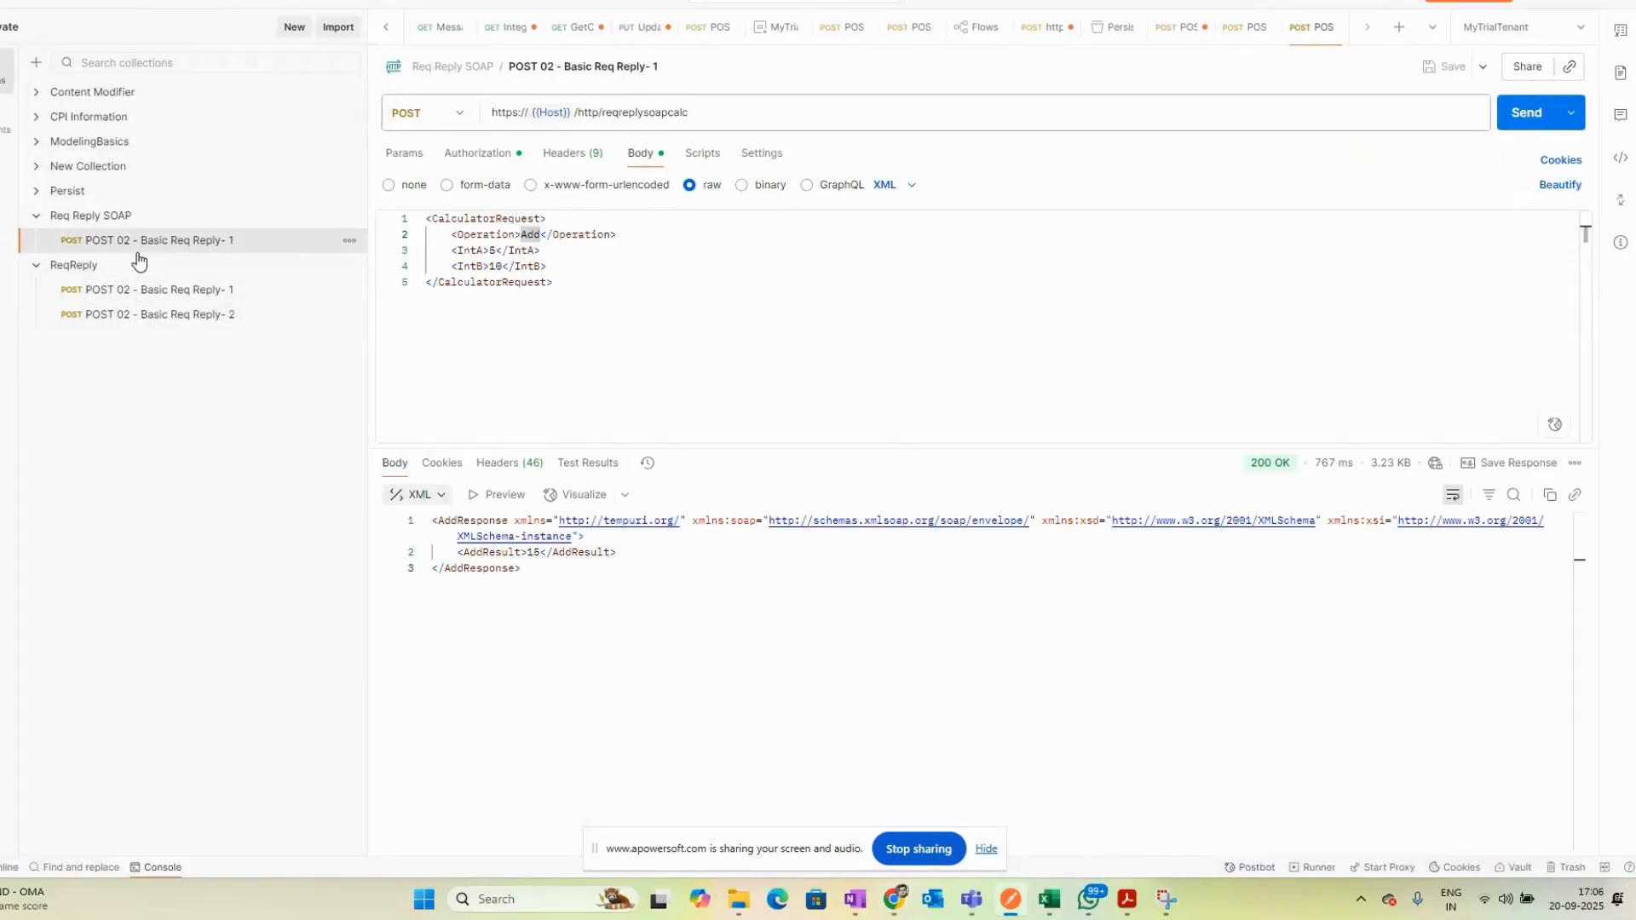
{"action": "left_click_drag", "start_coordinate": [554, 225], "coordinate": [426, 221]}
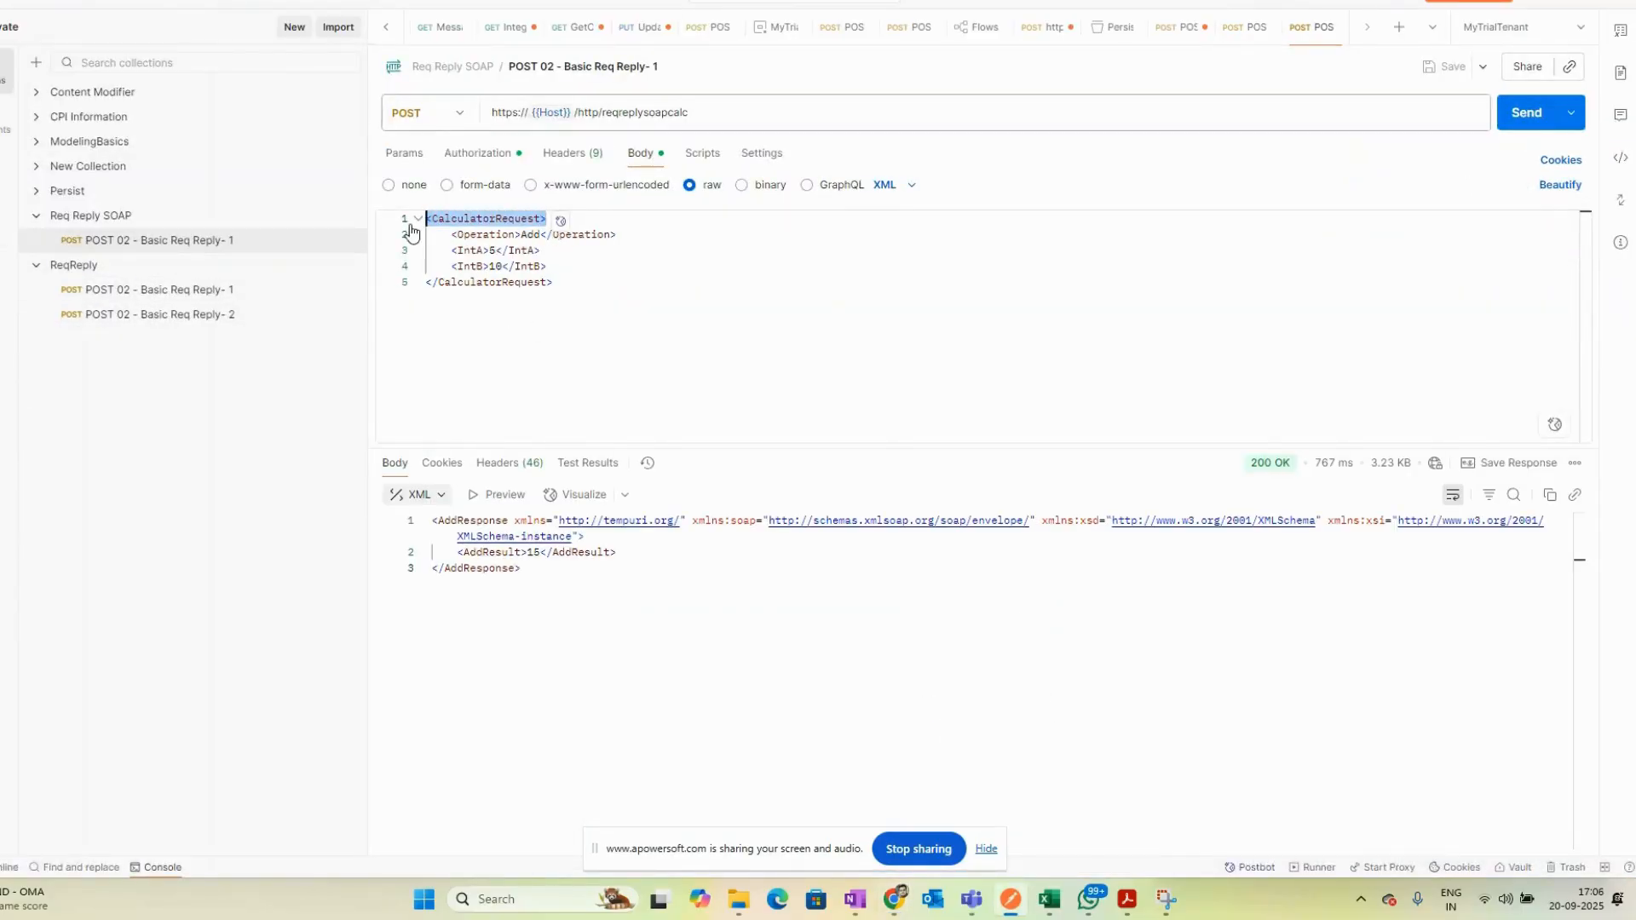
{"action": "key", "text": "alt+Tab"}
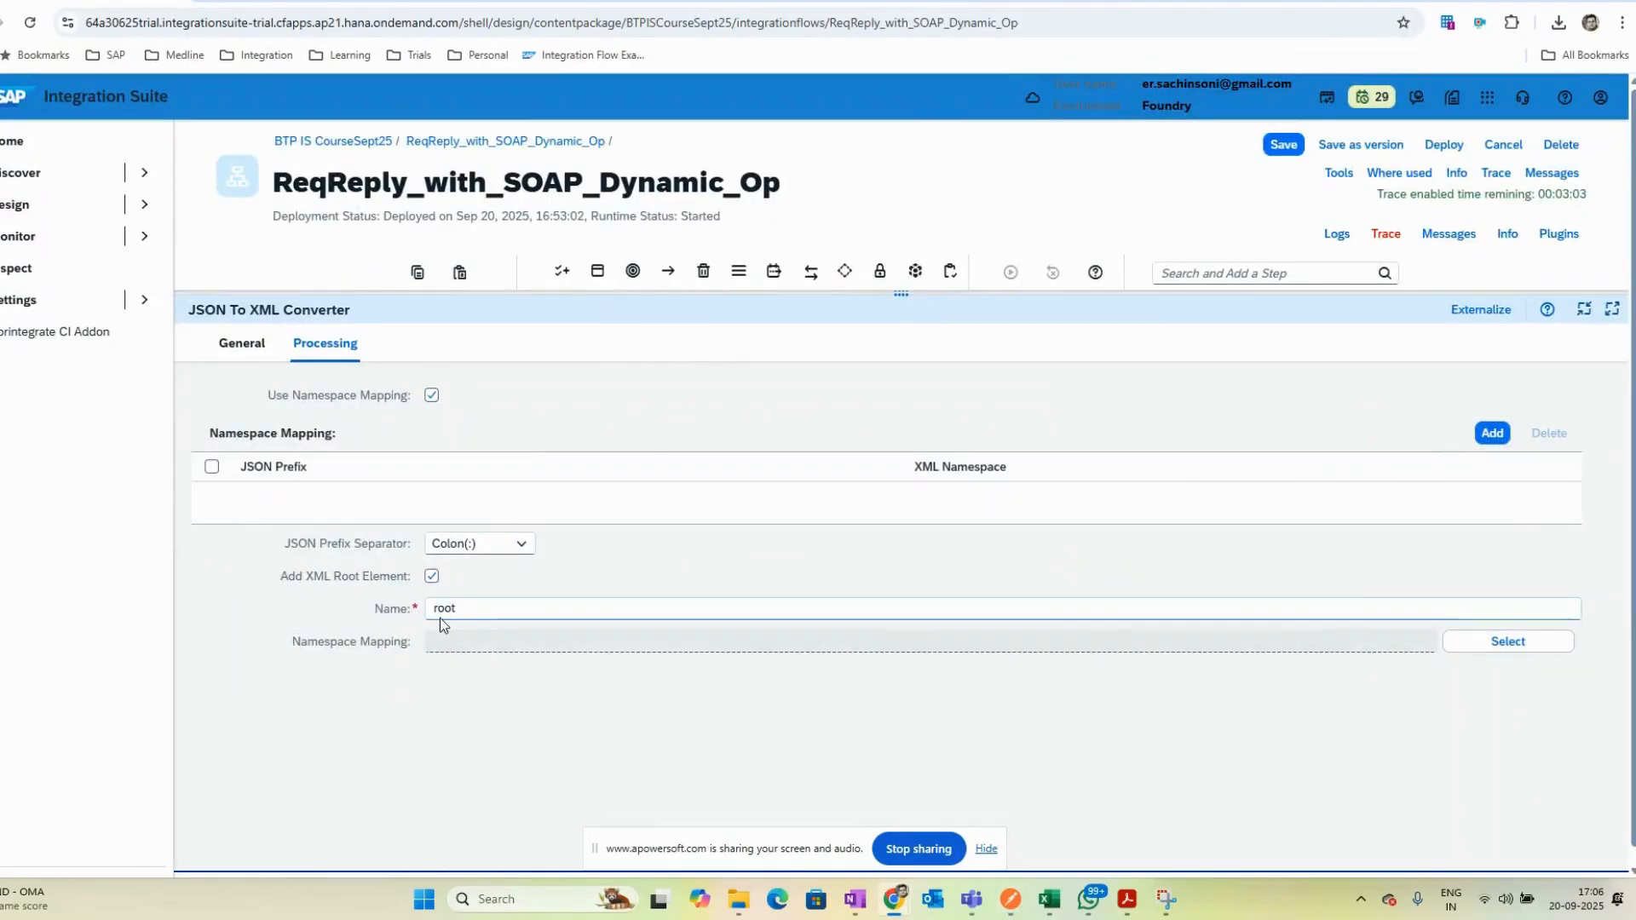
{"action": "key", "text": "alt+Tab"}
{"action": "left_click_drag", "start_coordinate": [570, 267], "coordinate": [347, 236]}
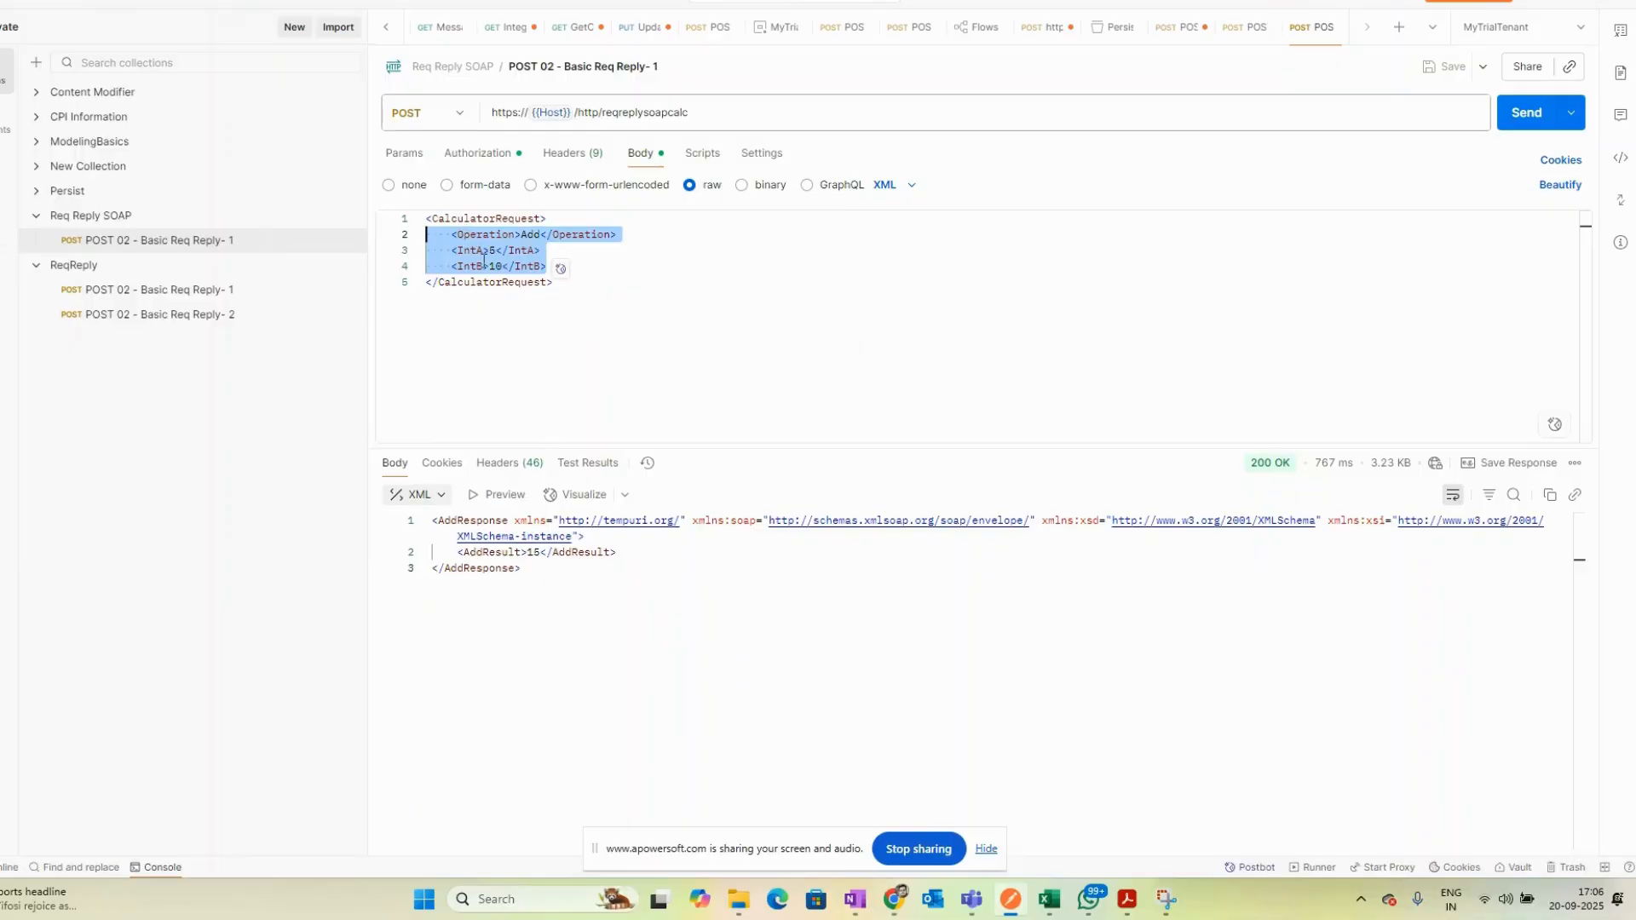
{"action": "left_click_drag", "start_coordinate": [547, 220], "coordinate": [425, 223]}
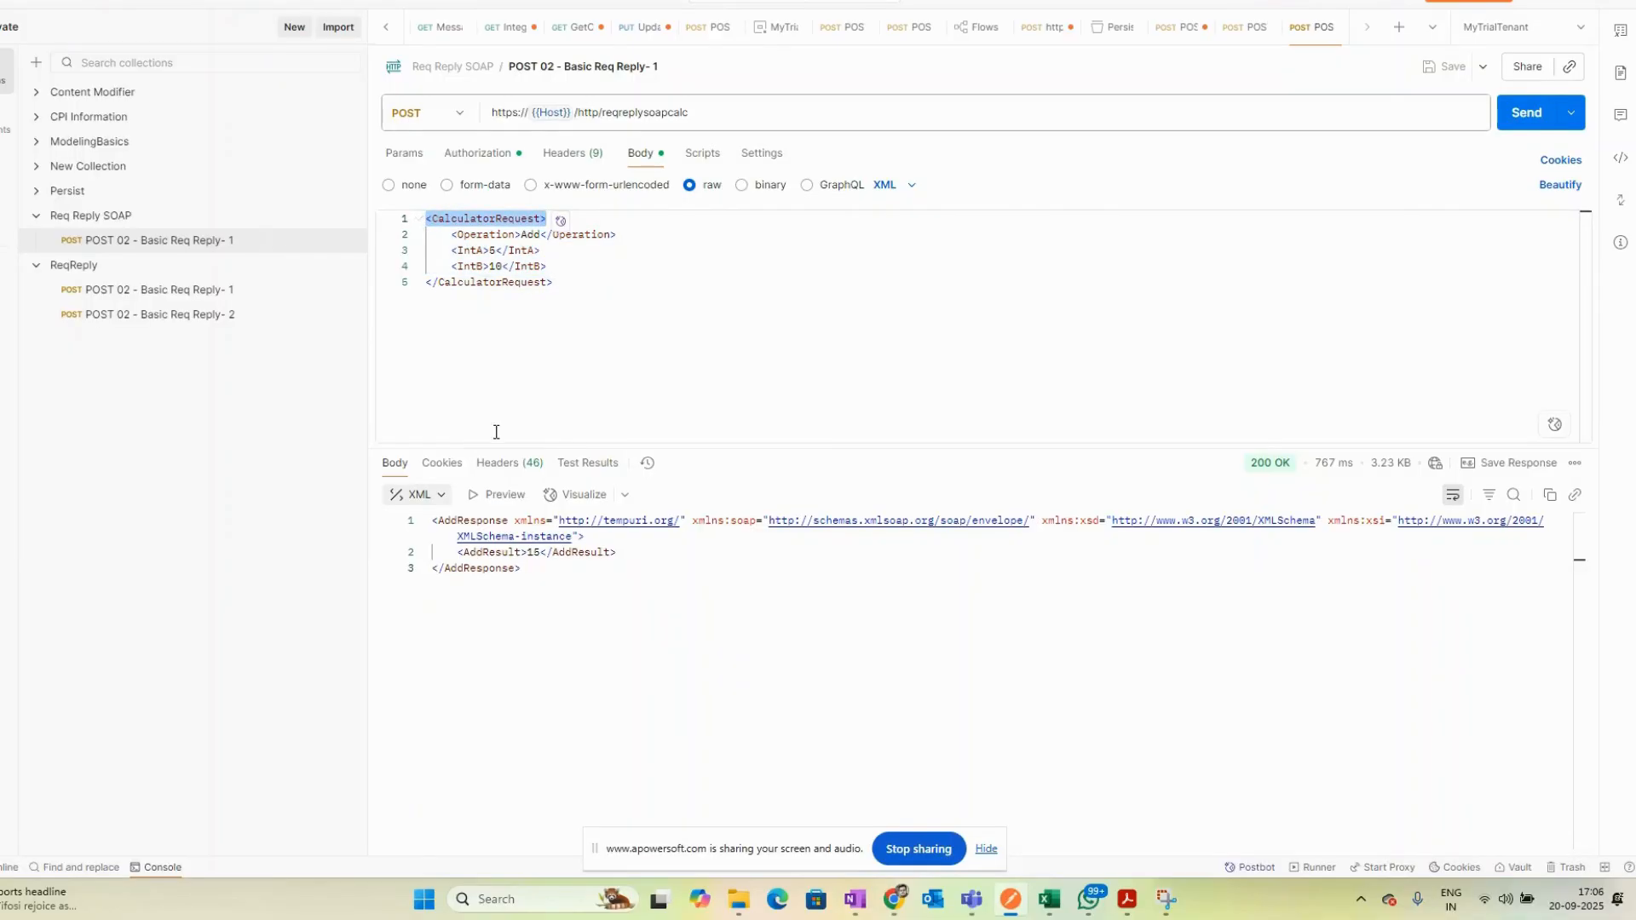
{"action": "key", "text": "alt+Tab"}
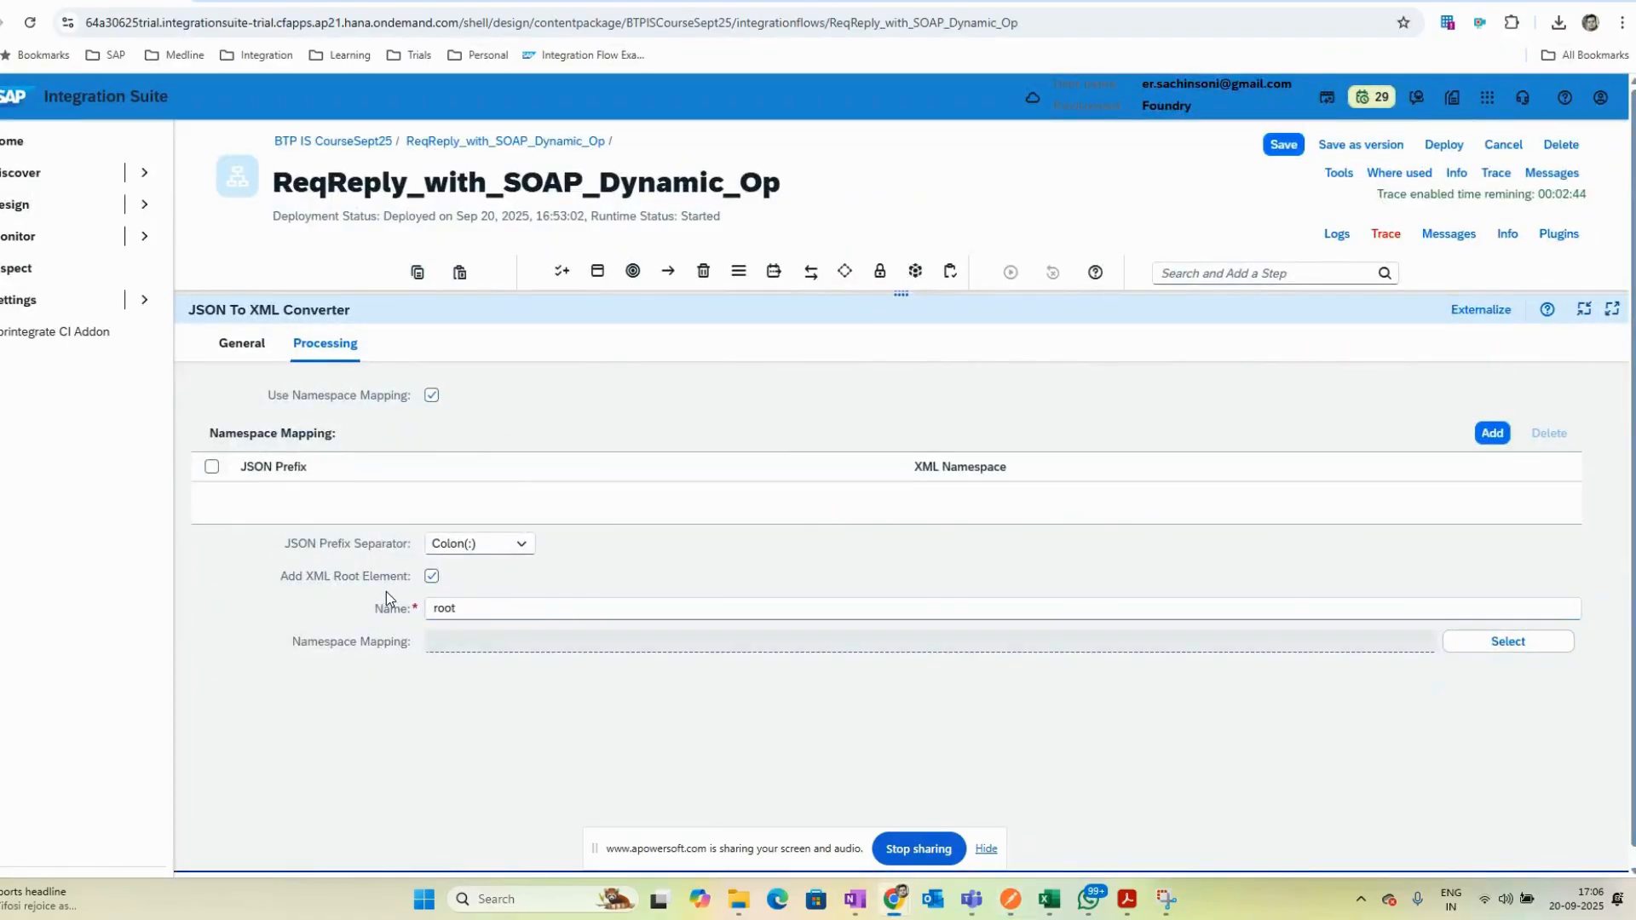
- Inspect the converter's XML root element name and the available namespace mappings without selecting one
{"action": "left_click_drag", "start_coordinate": [495, 610], "coordinate": [407, 606]}
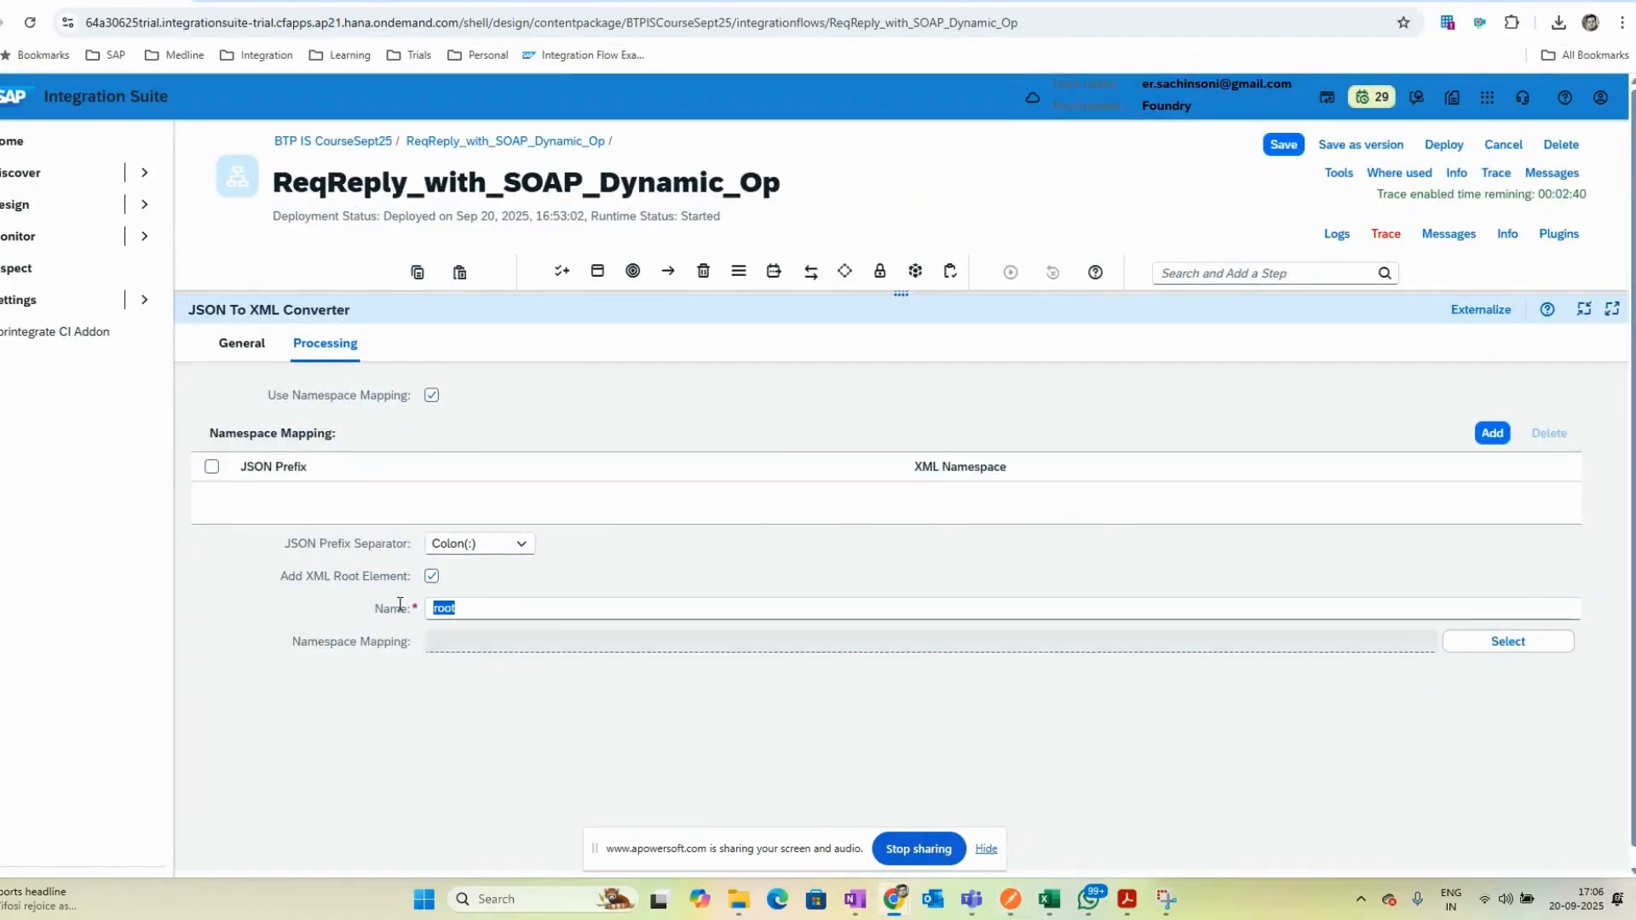
{"action": "left_click", "coordinate": [1502, 651]}
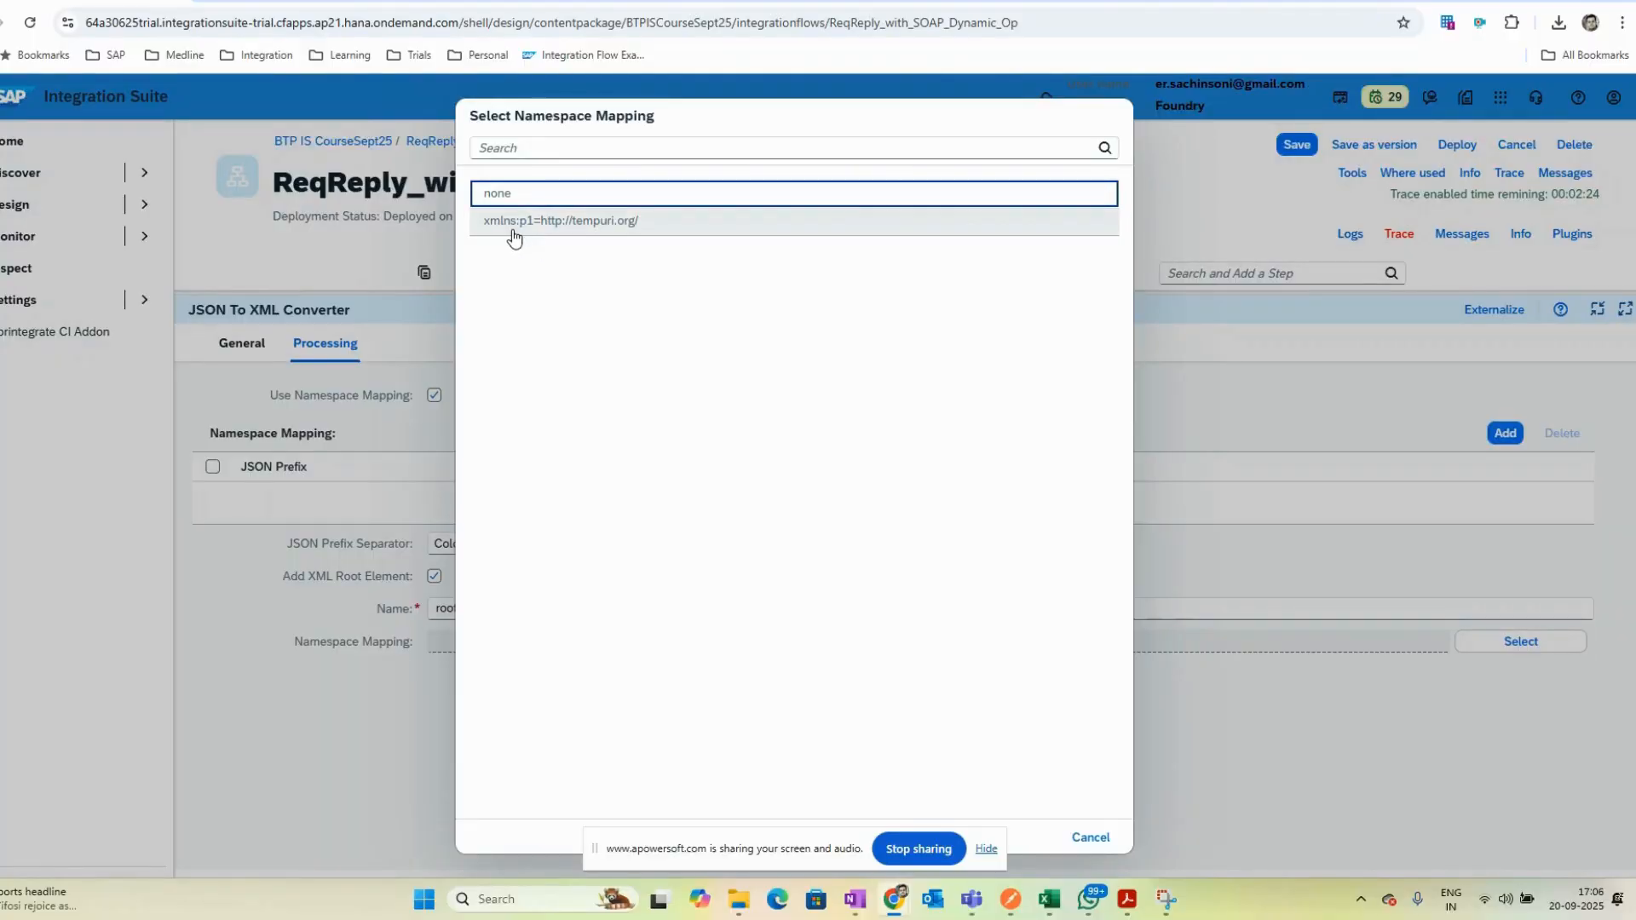
{"action": "left_click", "coordinate": [1090, 838]}
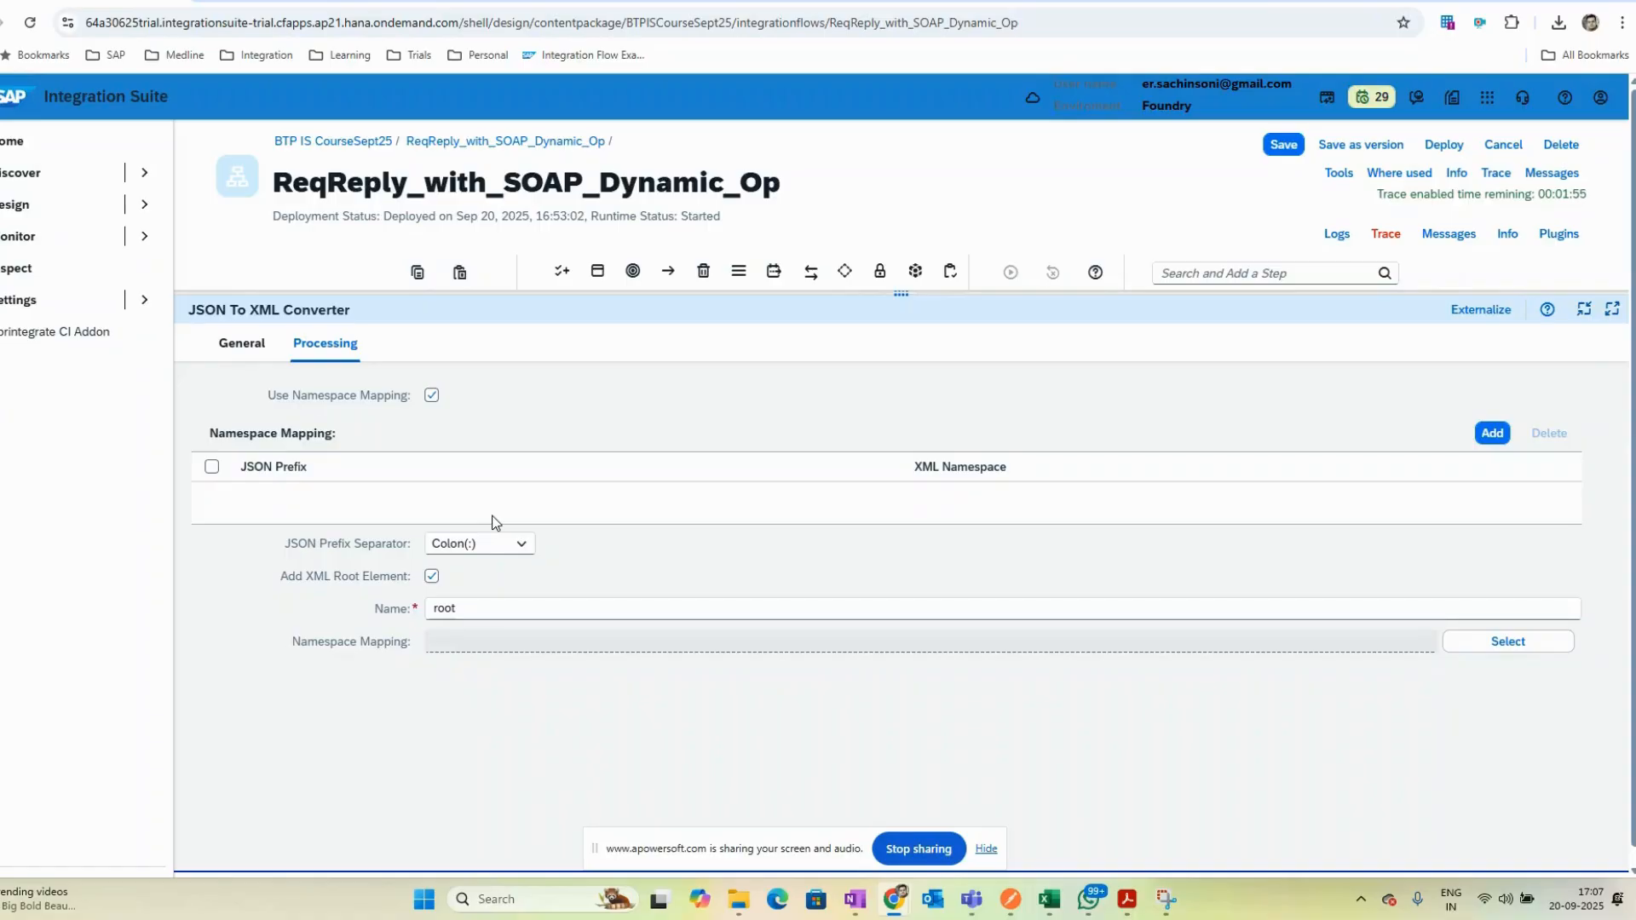
- Compare the SOAP request's XML body with the JSON to XML Converter settings
{"action": "key", "text": "alt+Tab"}
{"action": "left_click_drag", "start_coordinate": [554, 283], "coordinate": [361, 218]}
{"action": "left_click", "coordinate": [686, 287]}
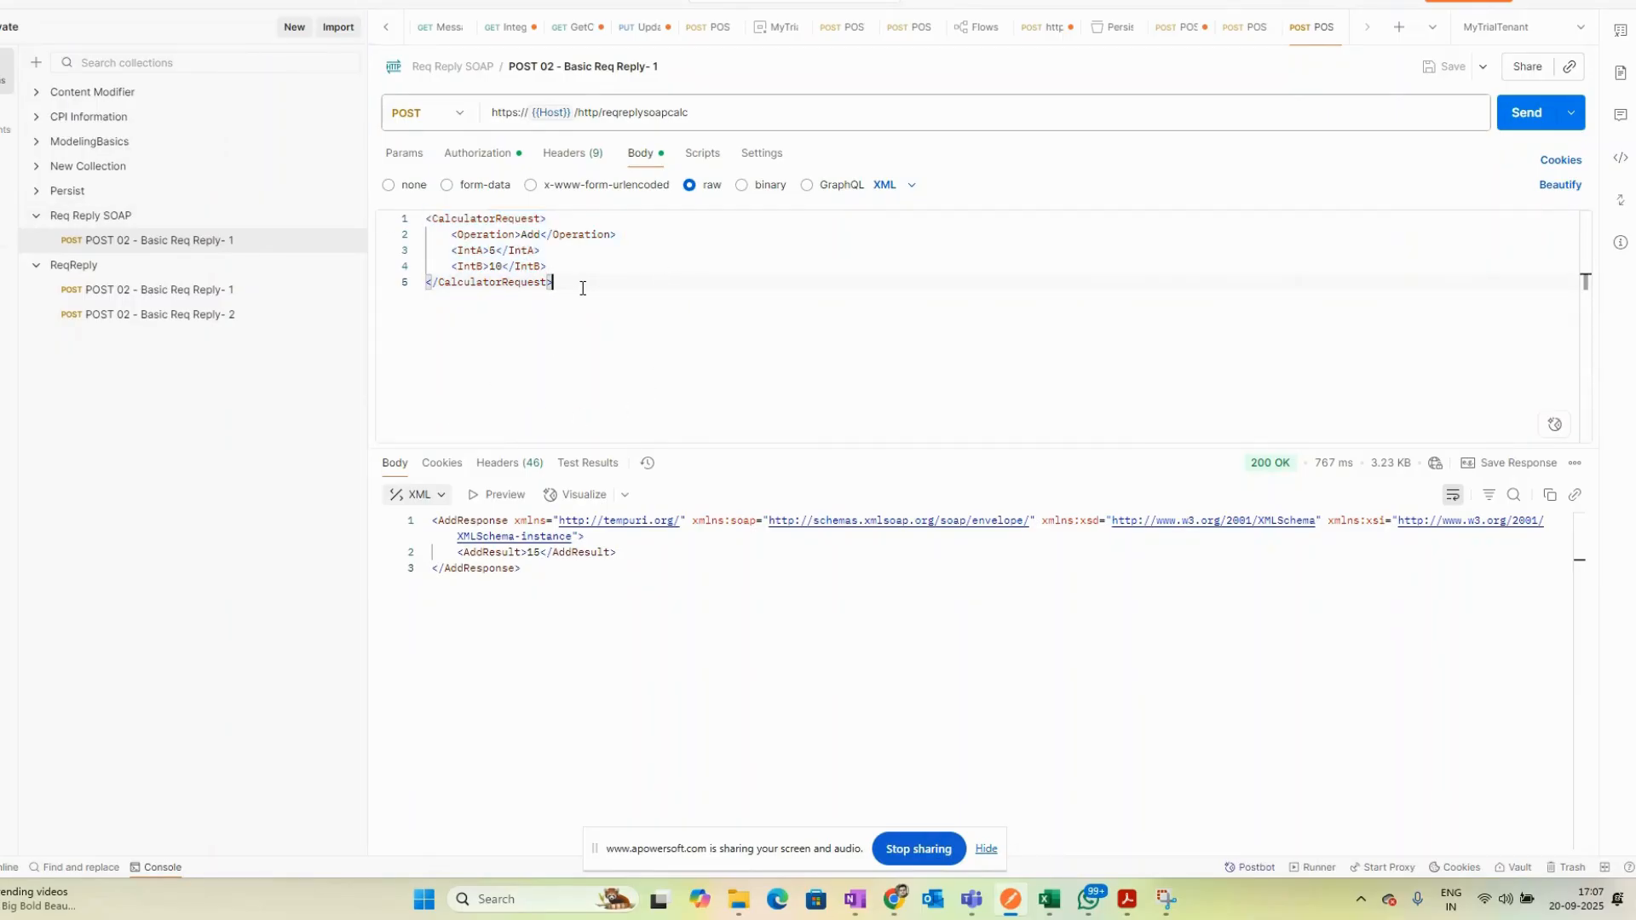
{"action": "key", "text": "alt+Tab"}
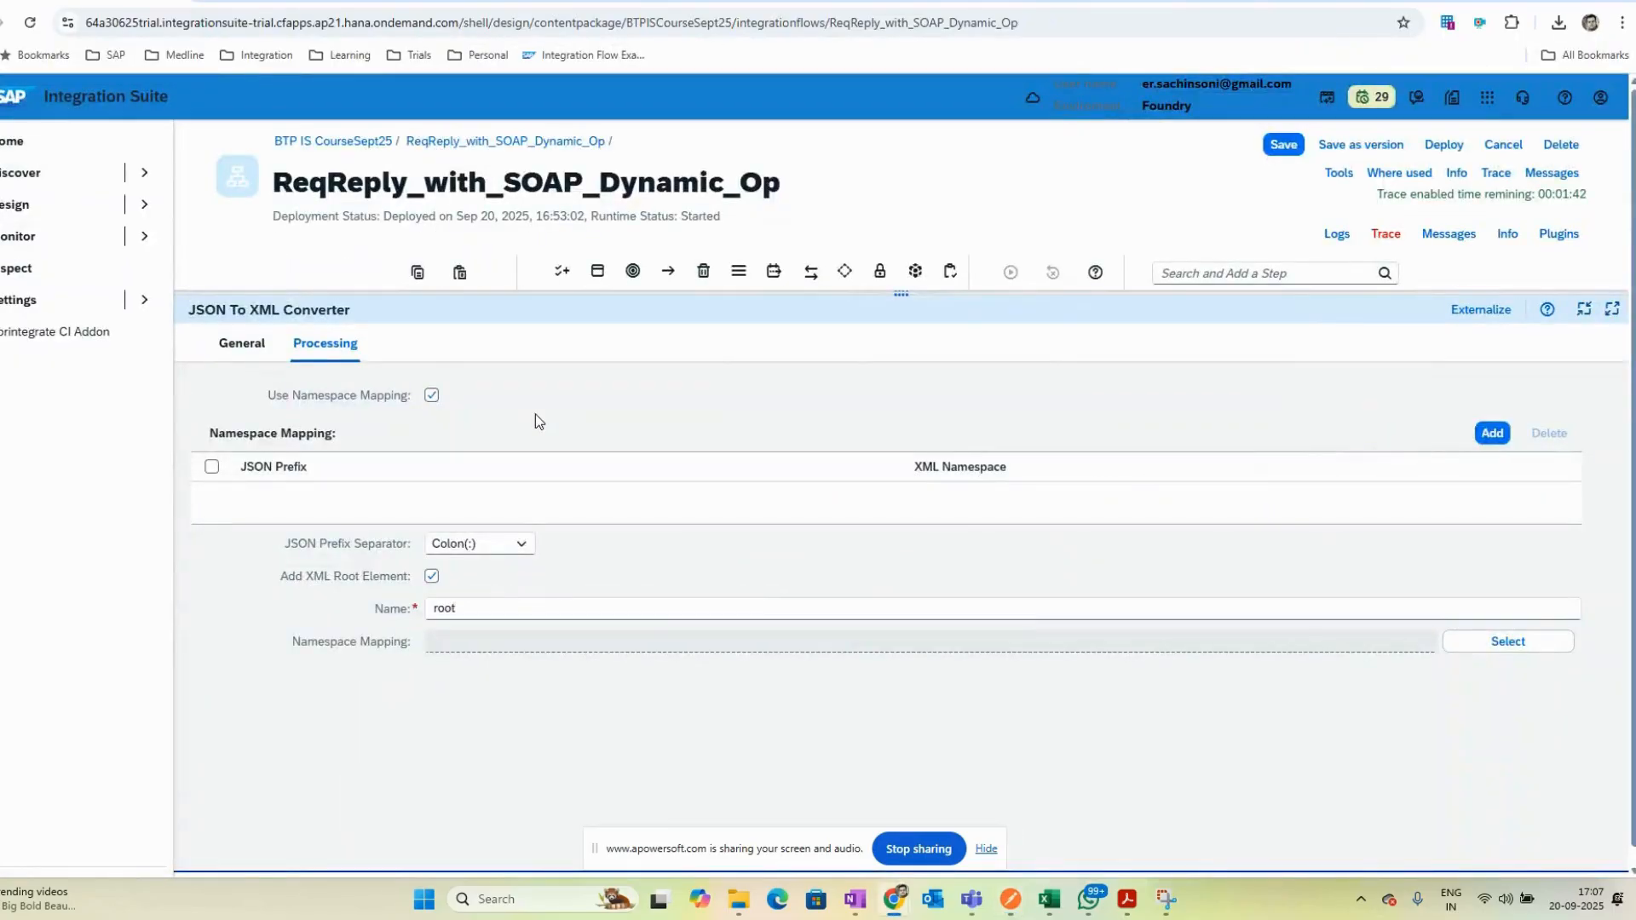
{"action": "key", "text": "alt+Tab"}
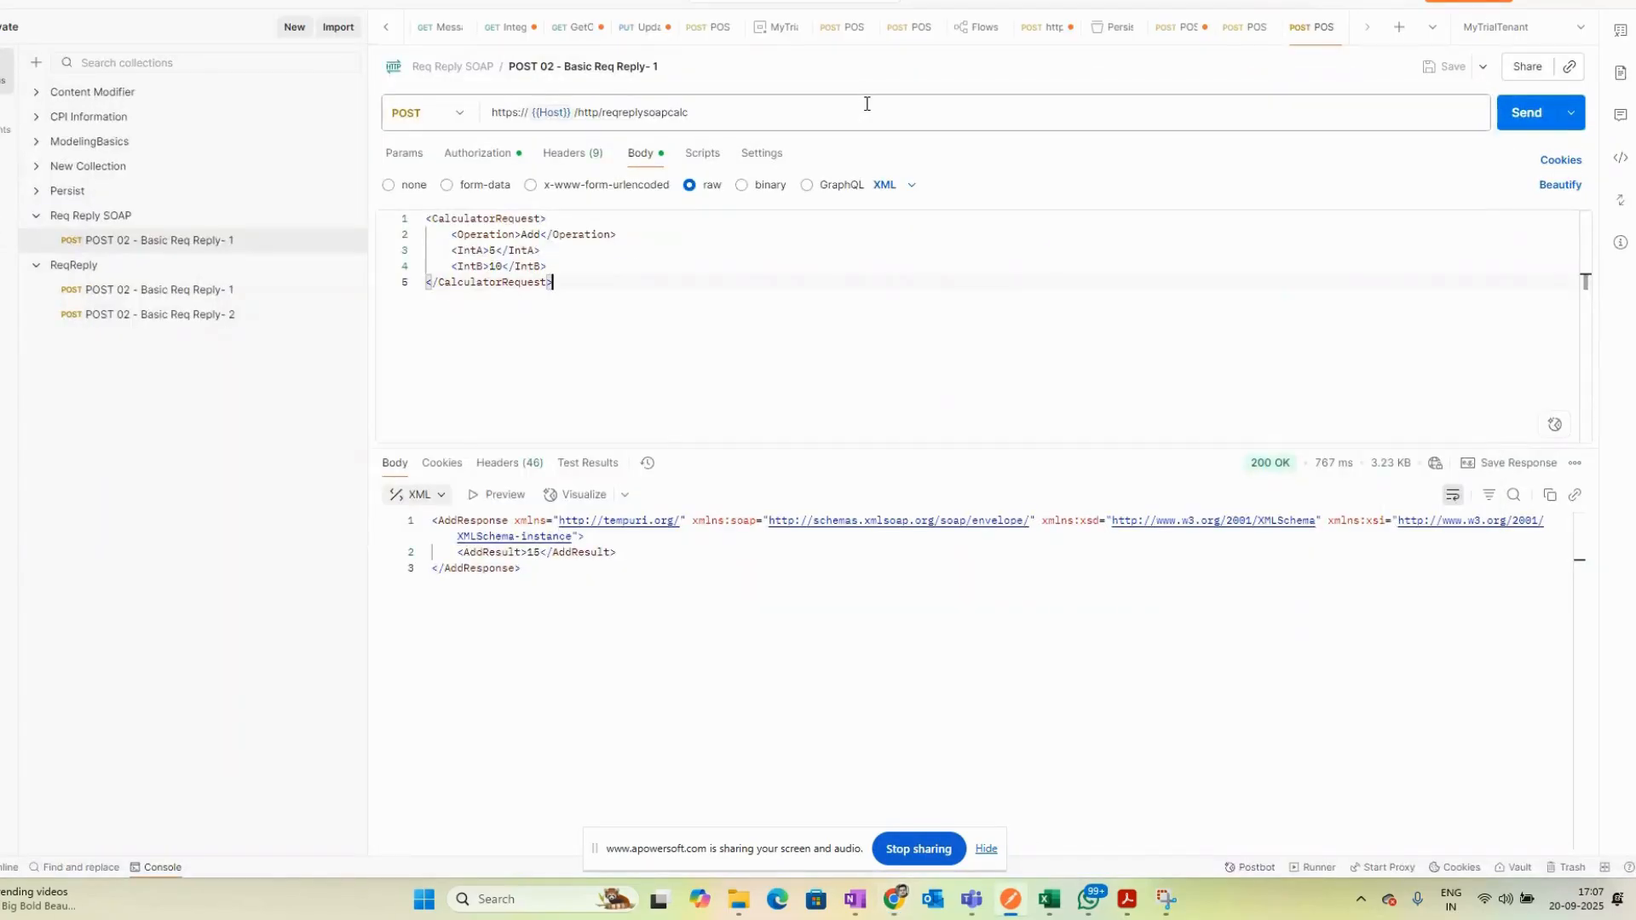
{"action": "left_click", "coordinate": [971, 899]}
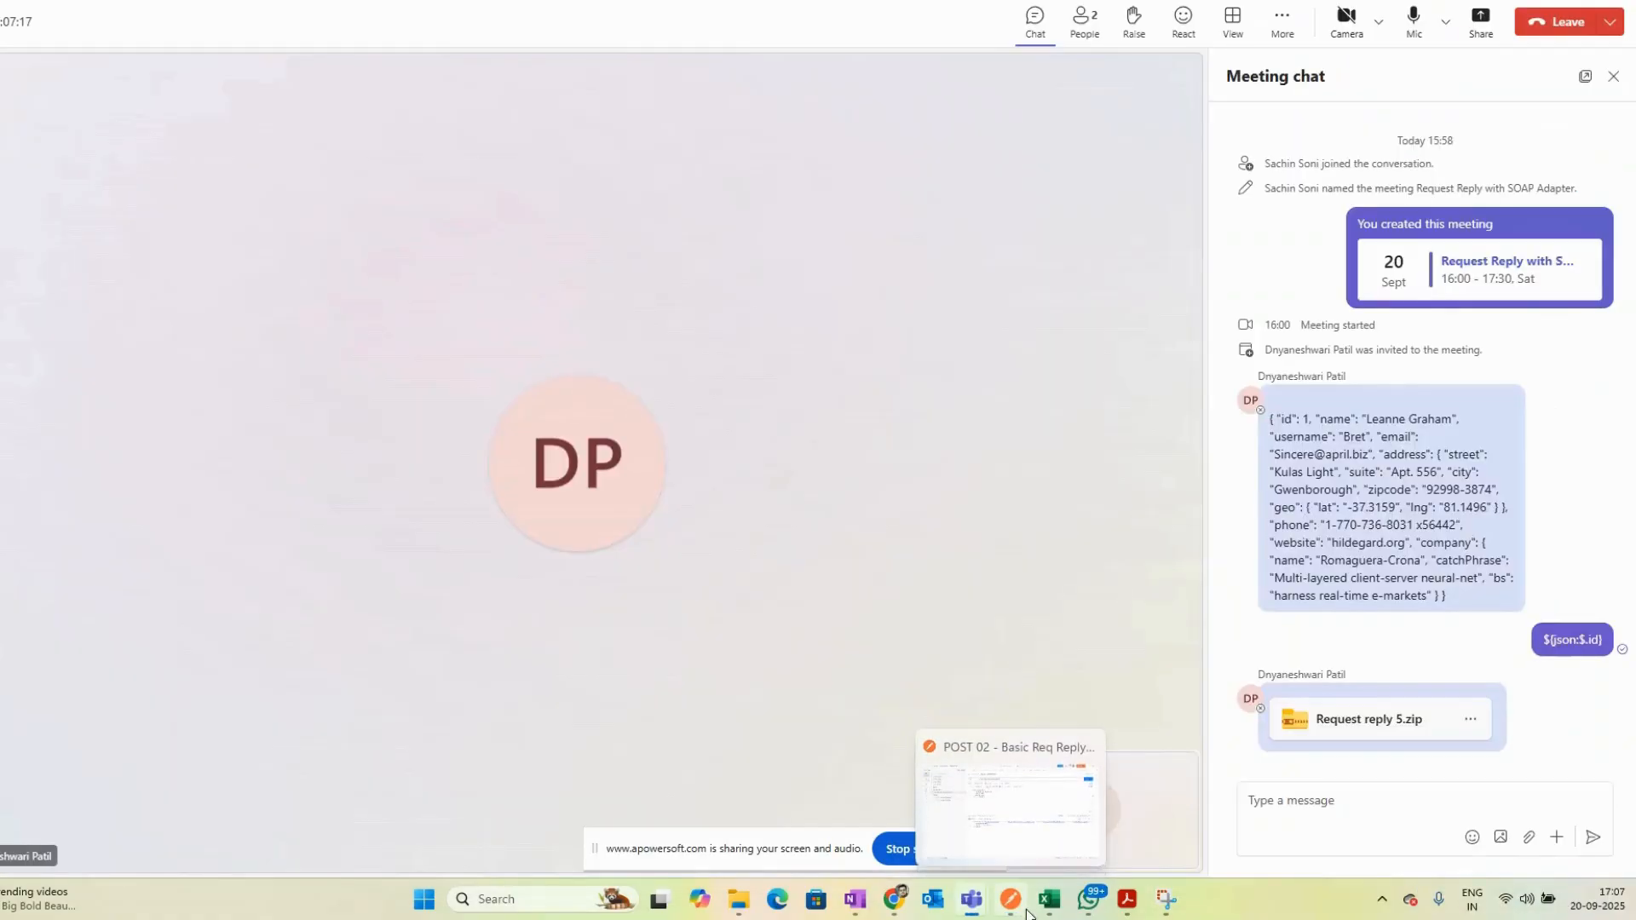
{"action": "mouse_move", "coordinate": [896, 903]}
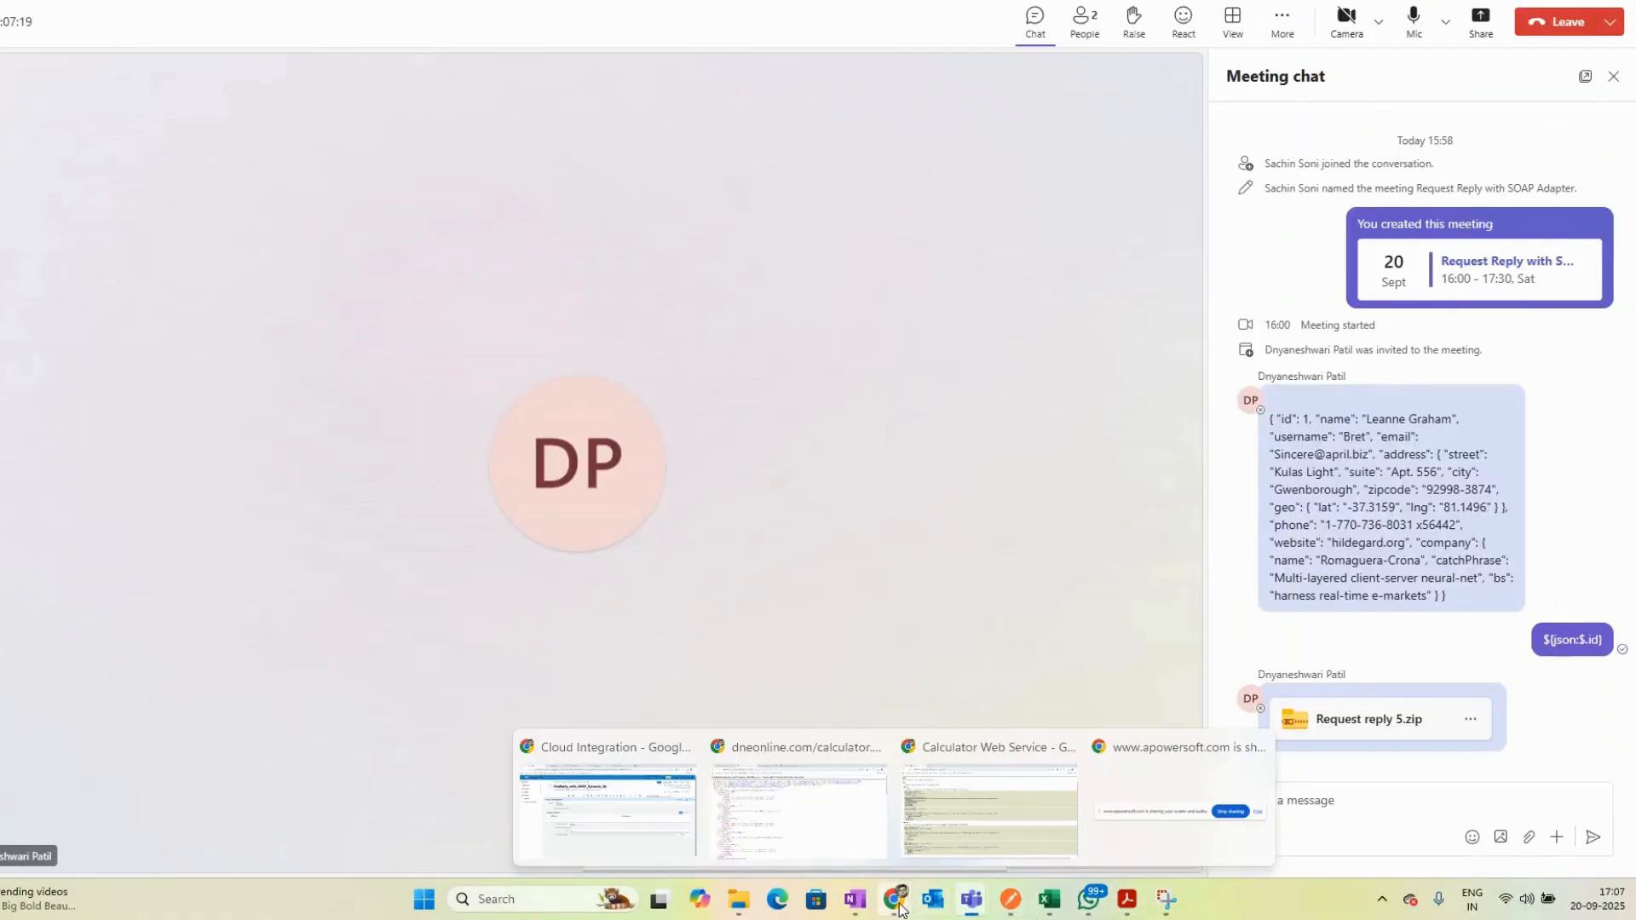
{"action": "left_click", "coordinate": [729, 825]}
{"action": "left_click", "coordinate": [503, 2]}
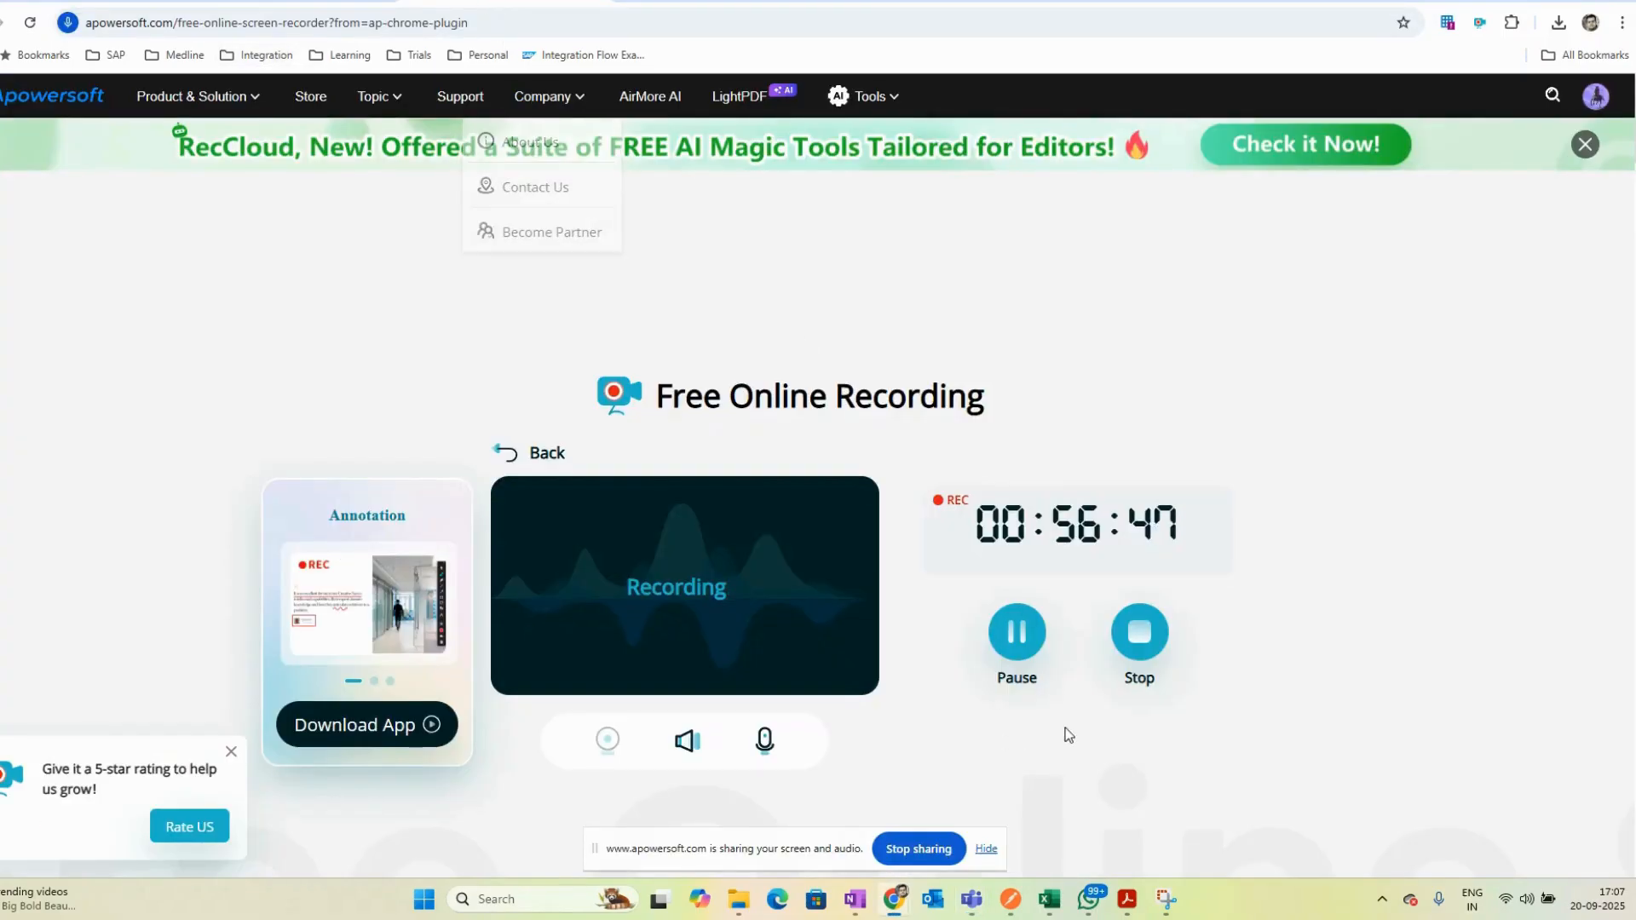
{"action": "left_click", "coordinate": [1136, 646]}
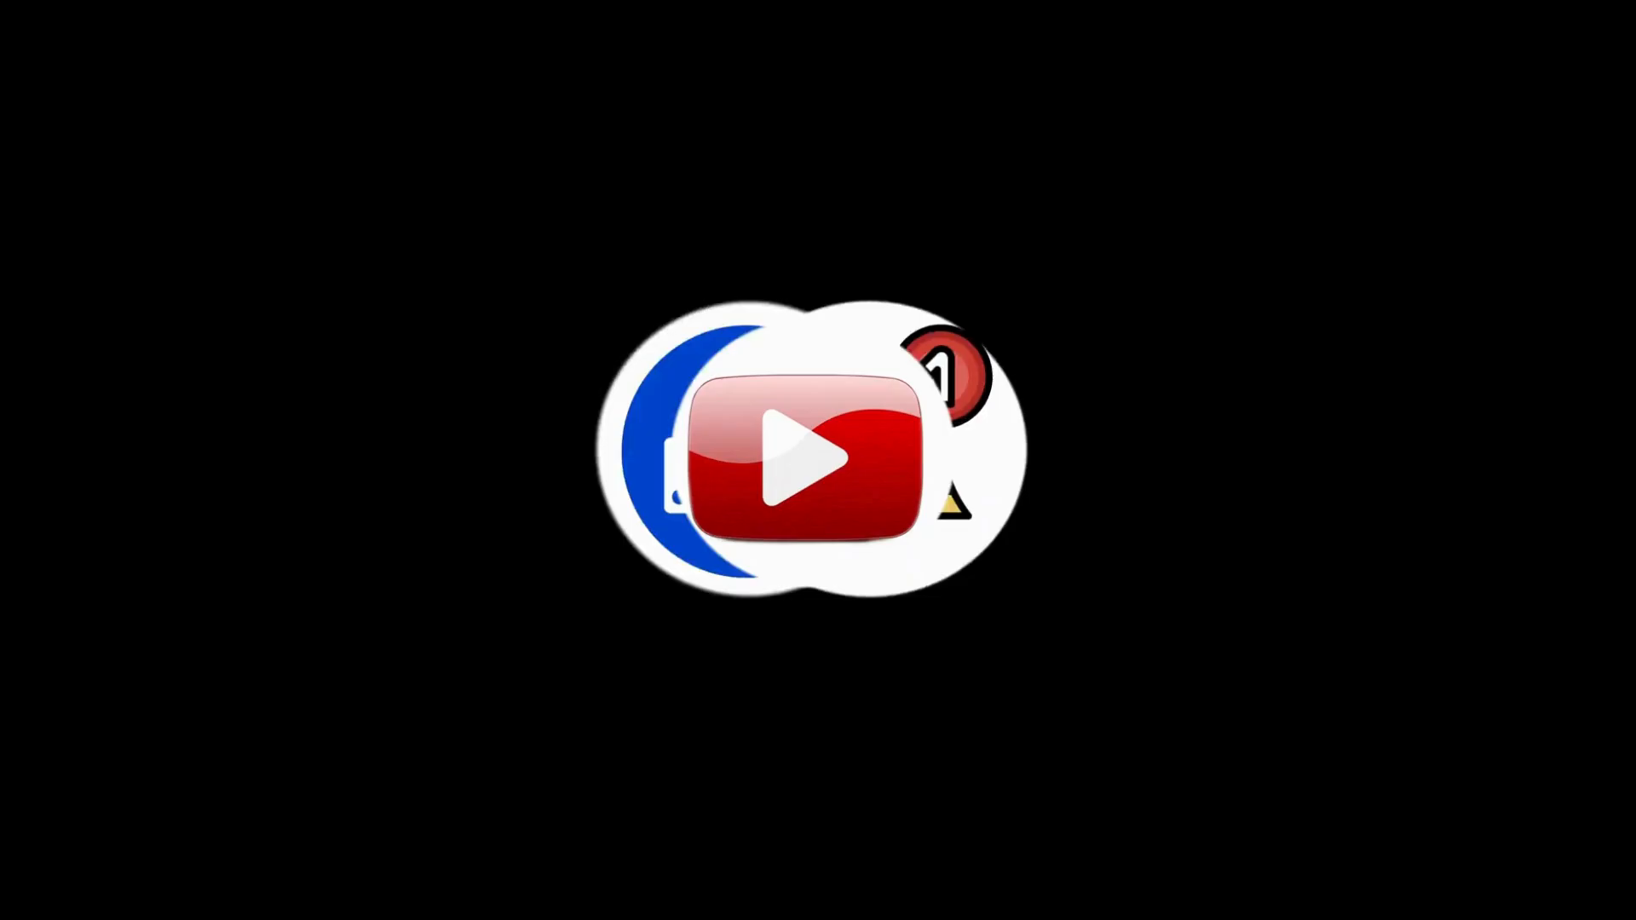